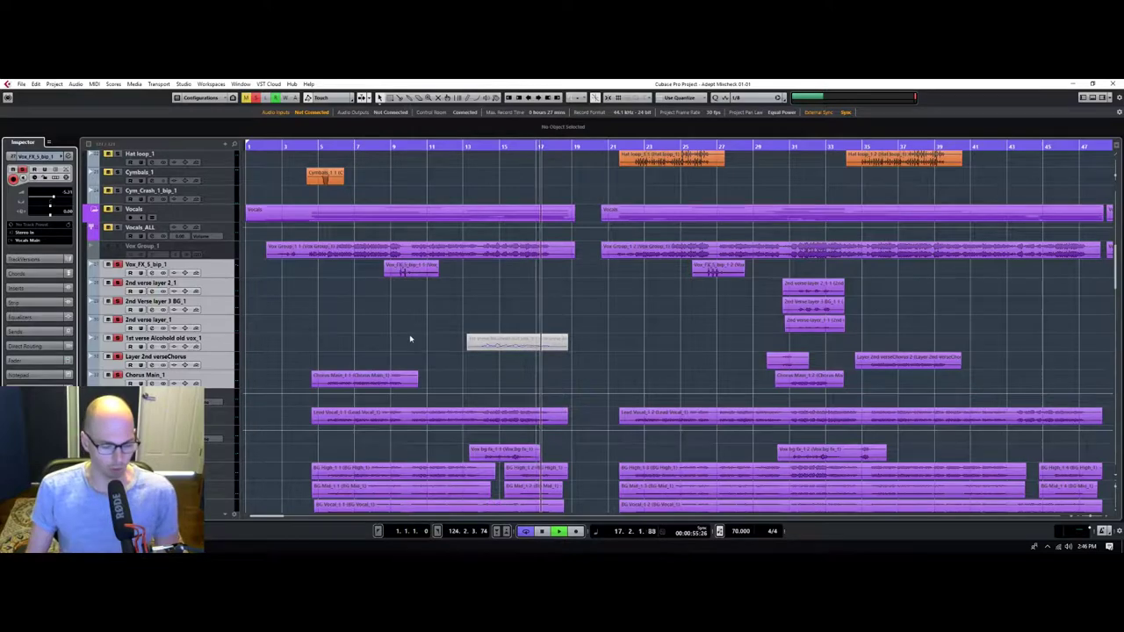
Clear the solo state of all the soloed vocal tracks.
scroll(355, 279, up, 5)
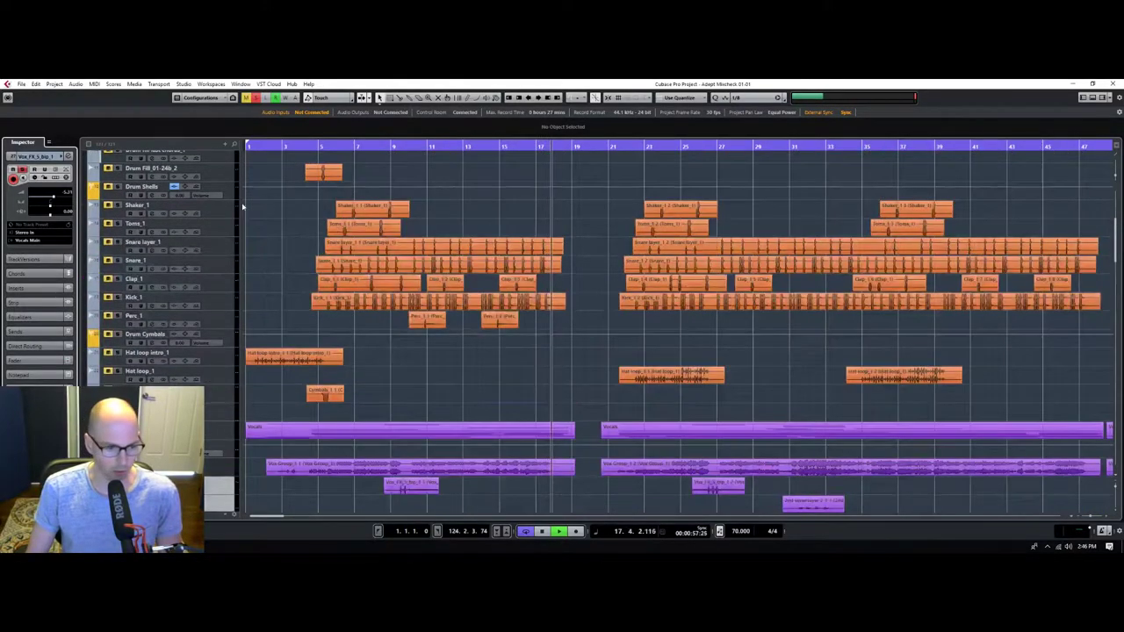
scroll(165, 171, up, 6)
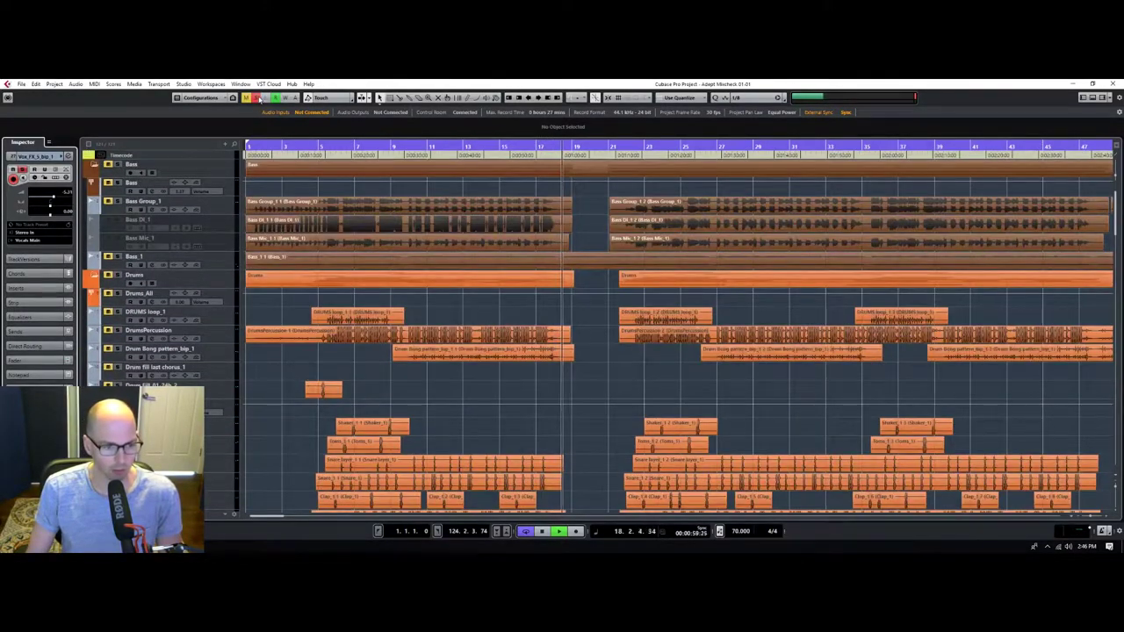
click(256, 98)
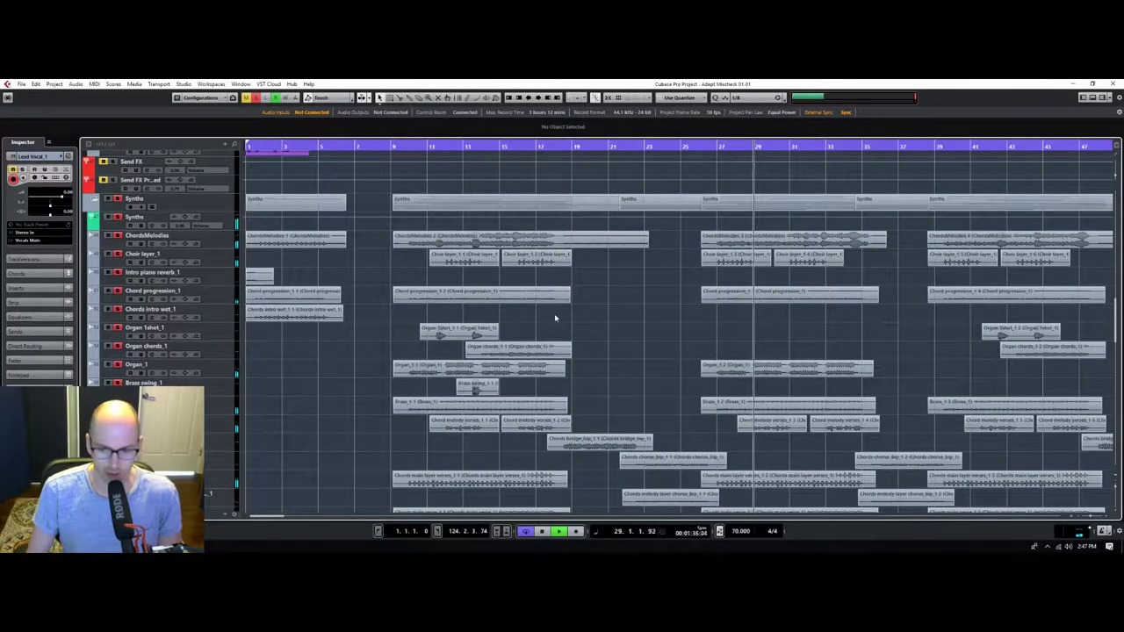
Clear the solos on the synth, guitar and pad tracks and solo the Bass folder instead.
scroll(555, 318, down, 5)
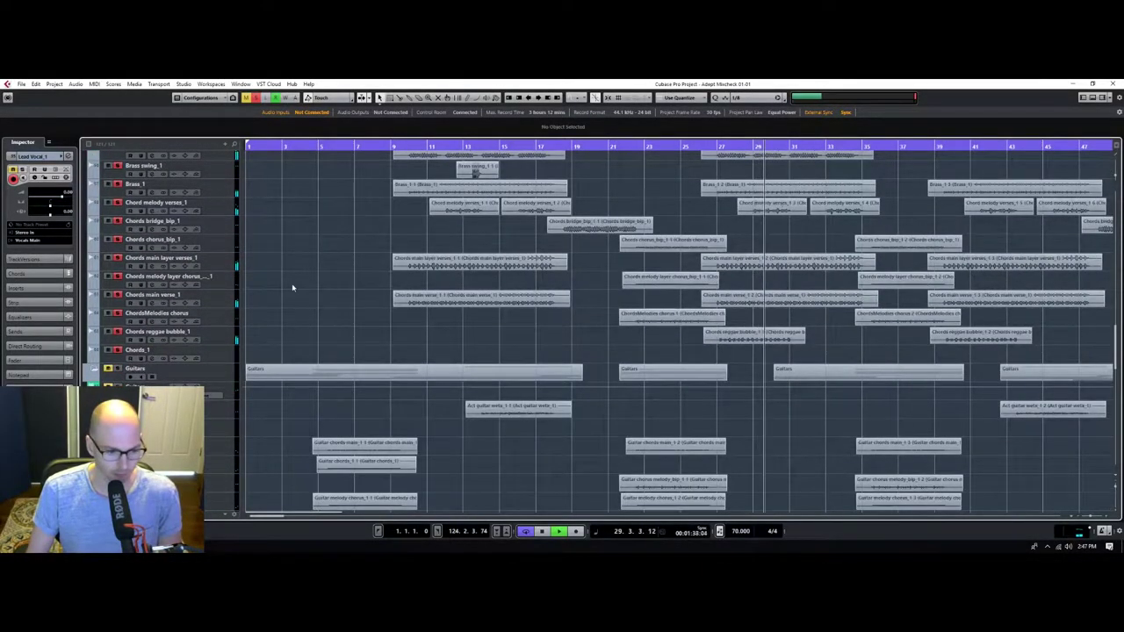
scroll(281, 286, down, 3)
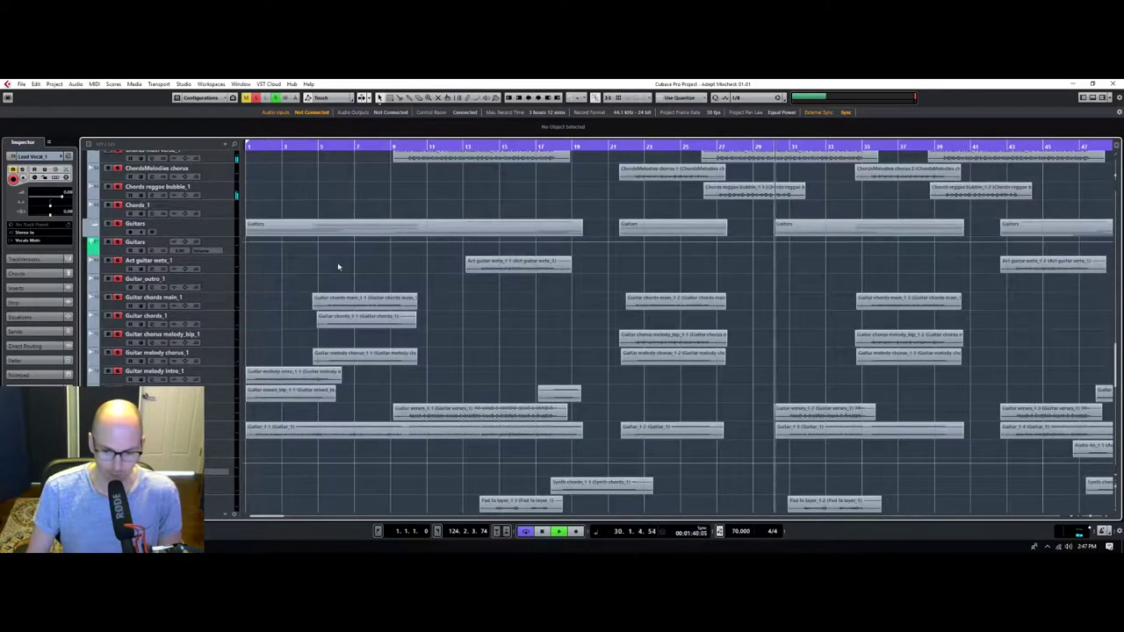
scroll(368, 263, down, 3)
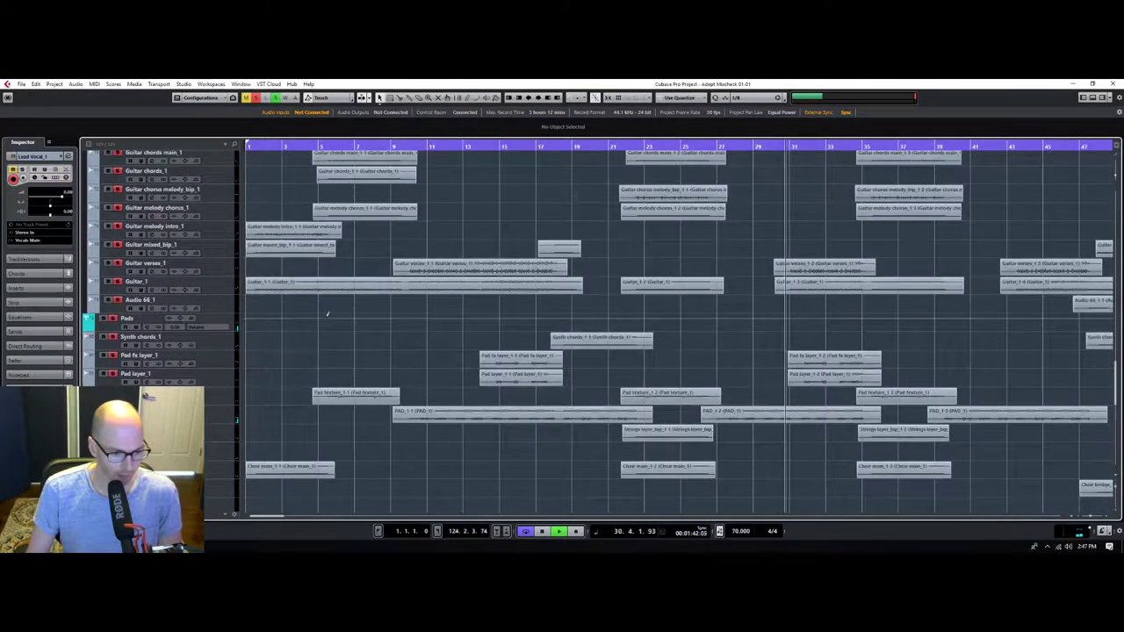
scroll(281, 246, up, 6)
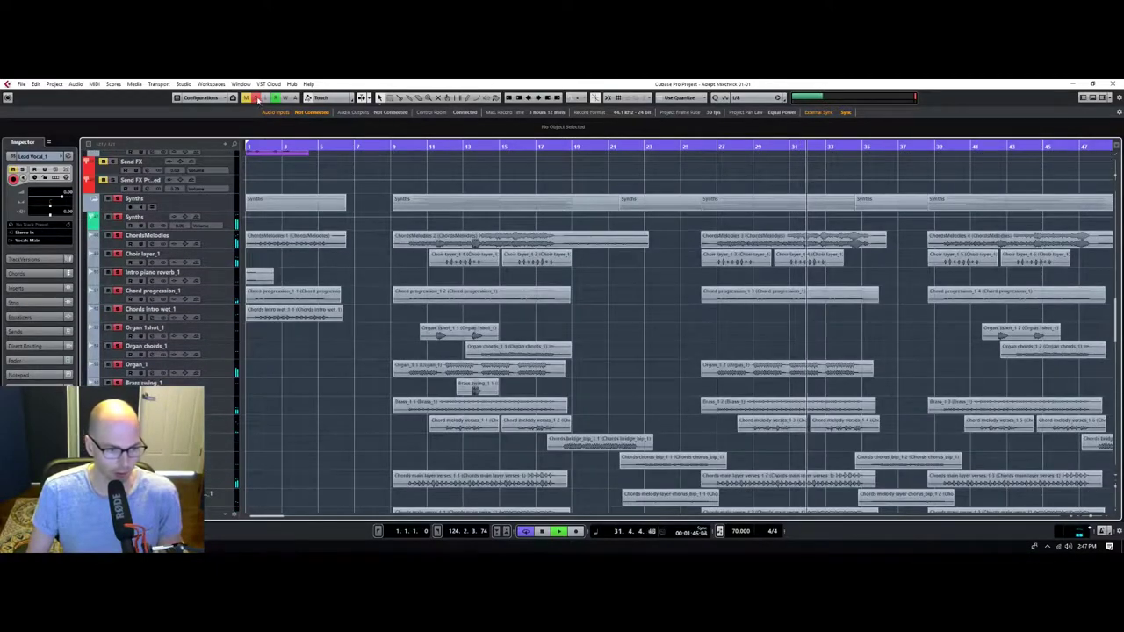
scroll(348, 324, up, 15)
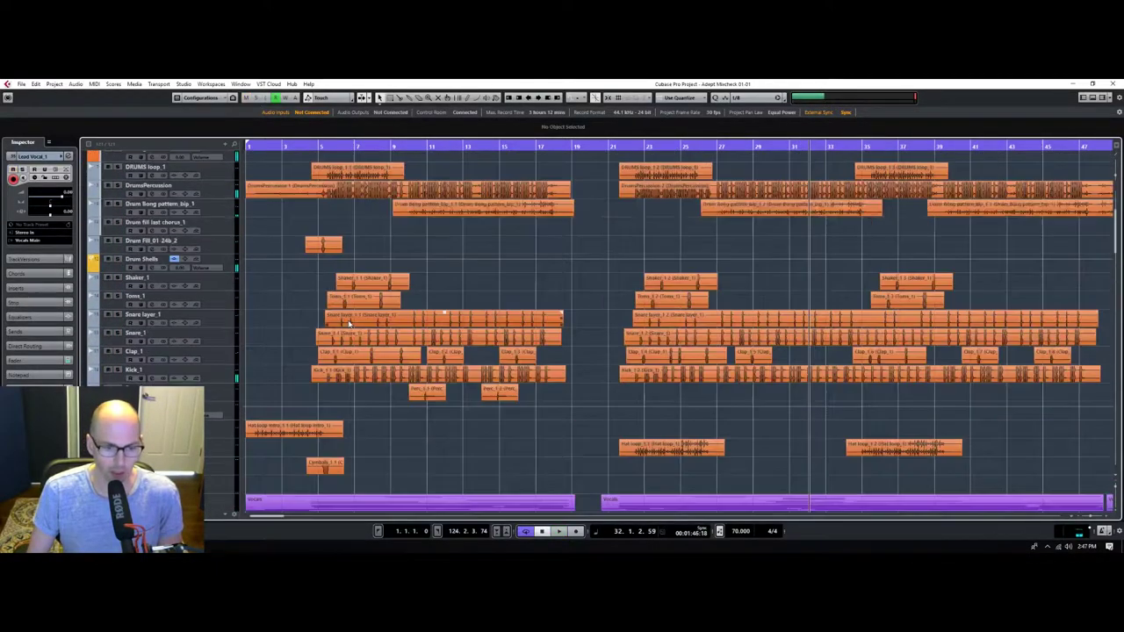
scroll(349, 324, up, 4)
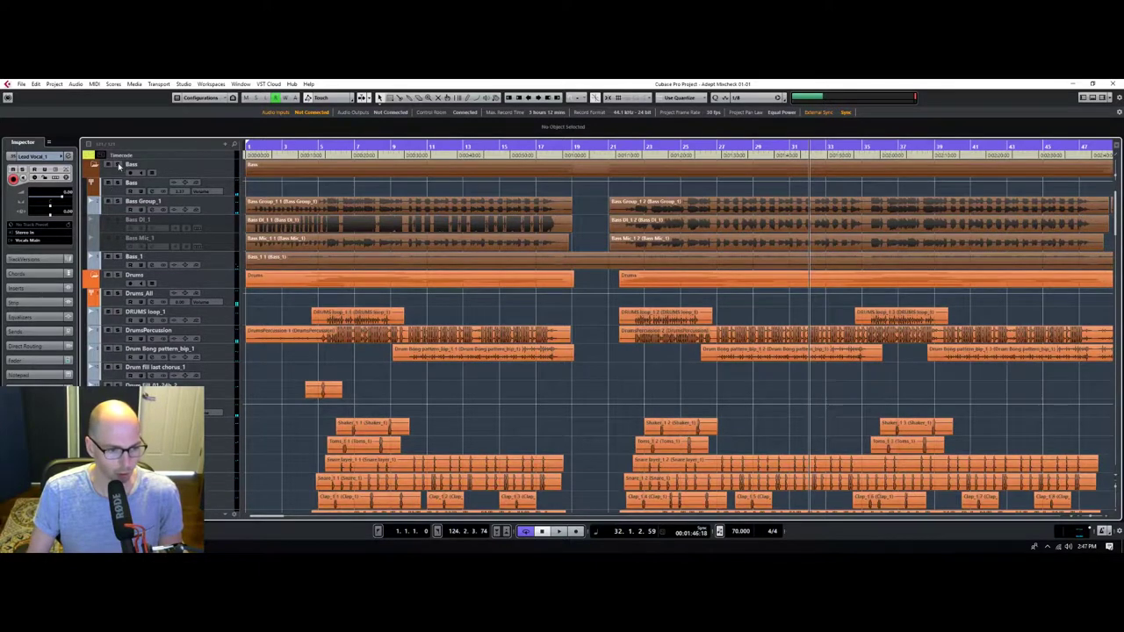
click(119, 167)
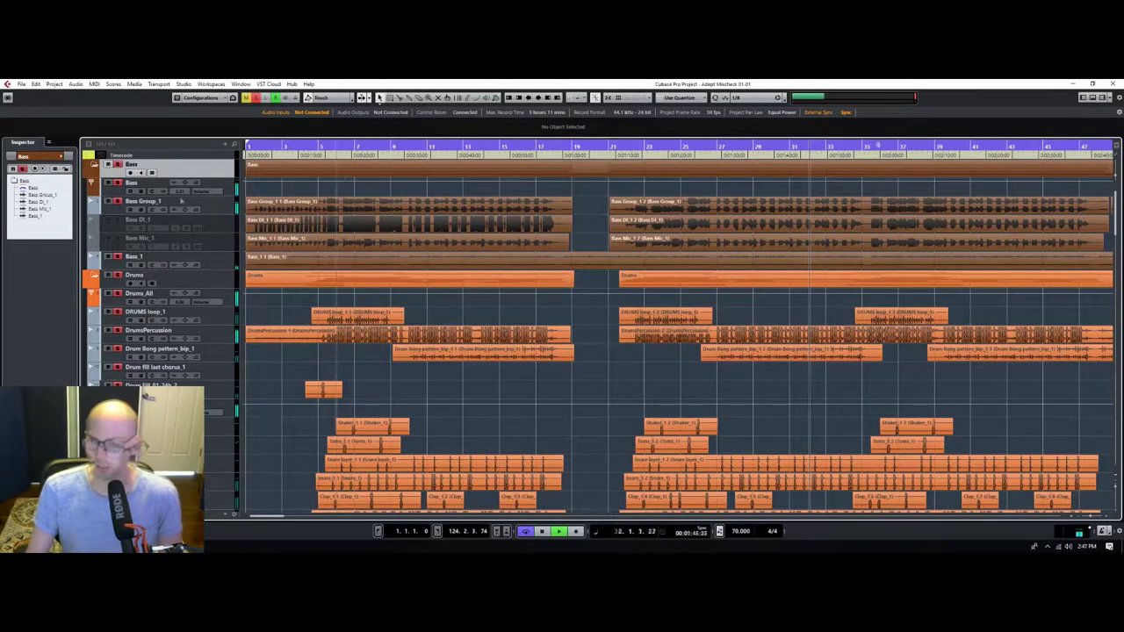
Insert the L2 Stereo limiter on Bass Group_1 and lower its linked threshold and output ceiling to -14.5.
click(176, 202)
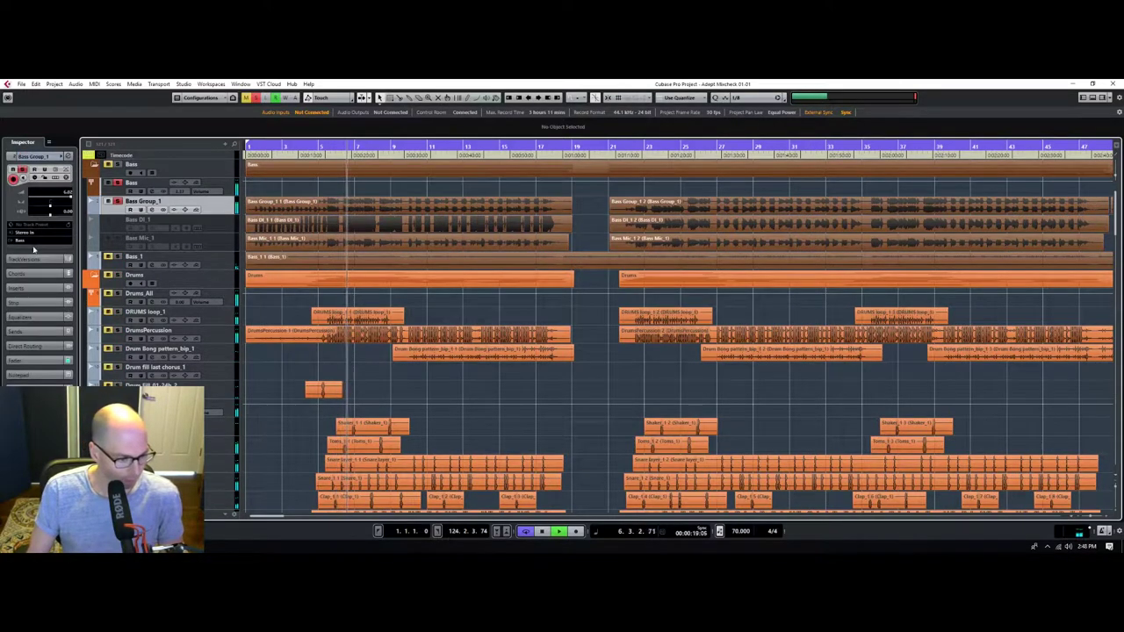
click(35, 288)
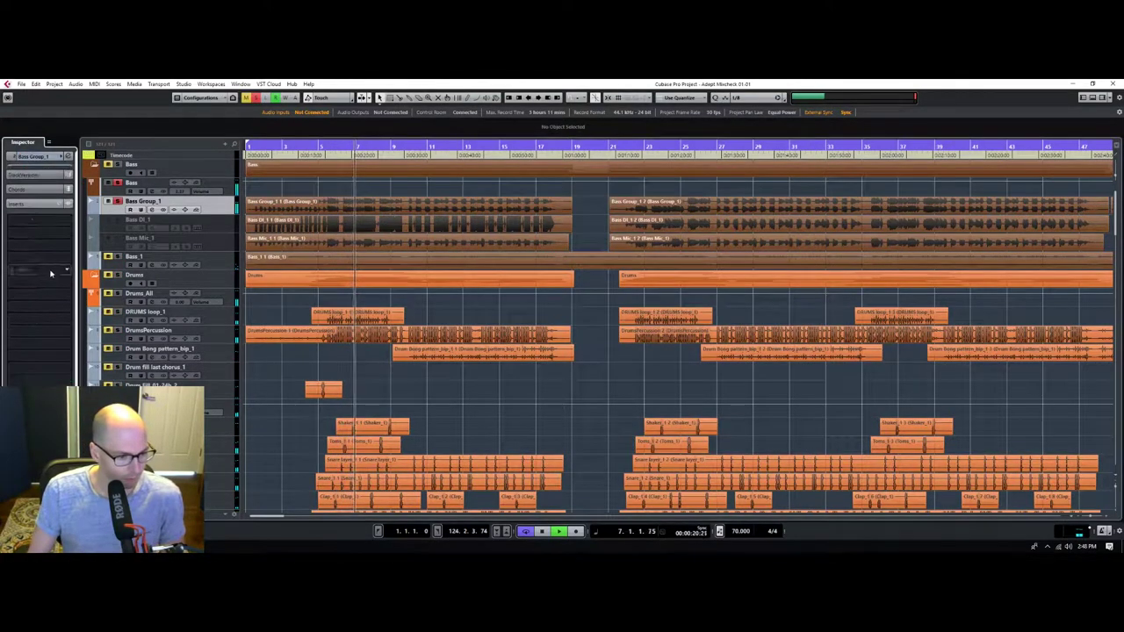
click(52, 222)
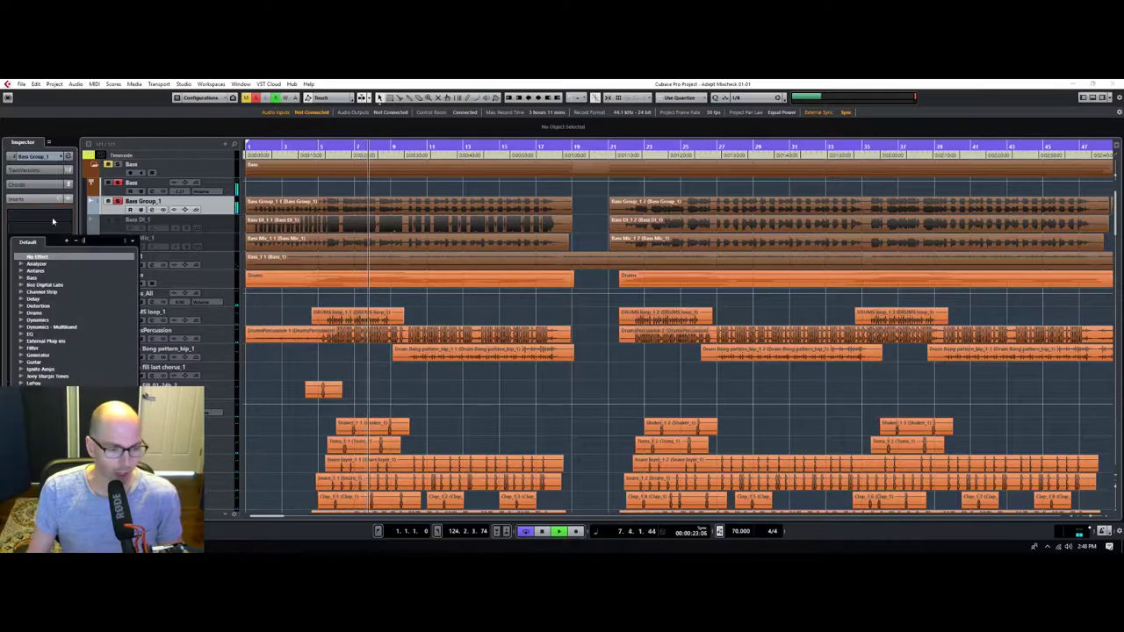
text(l2)
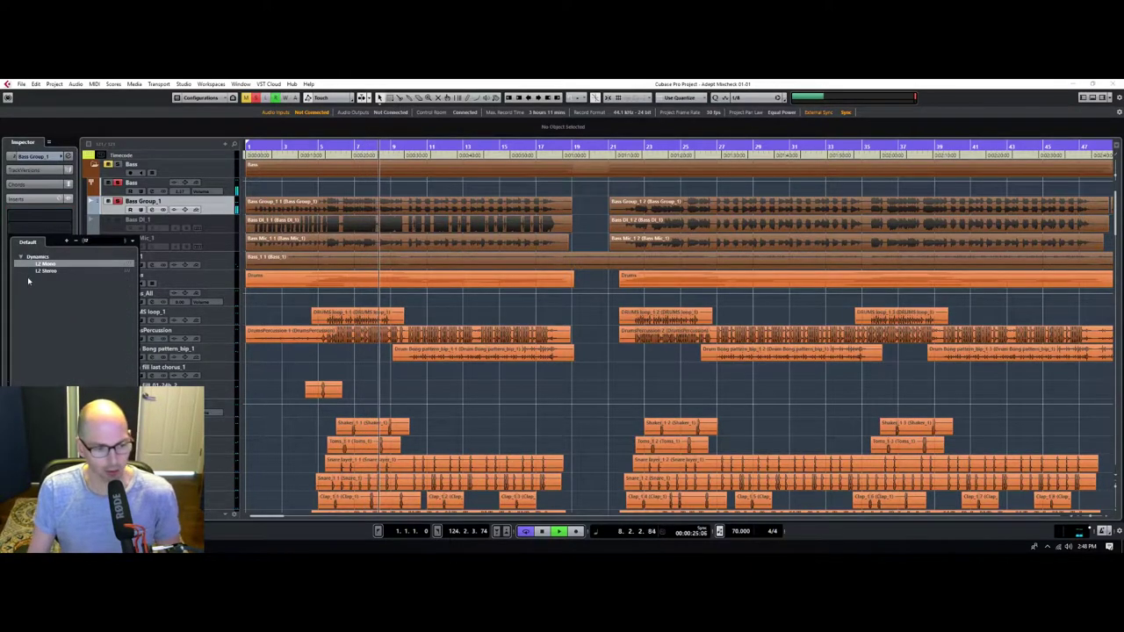
click(44, 272)
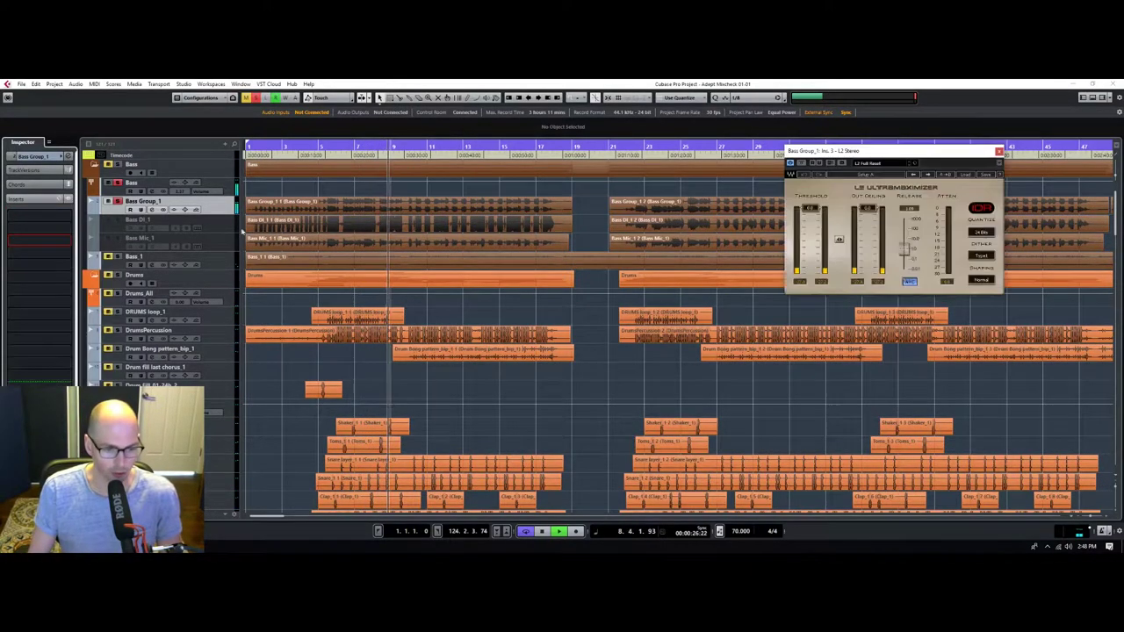
drag(838, 239, 839, 273)
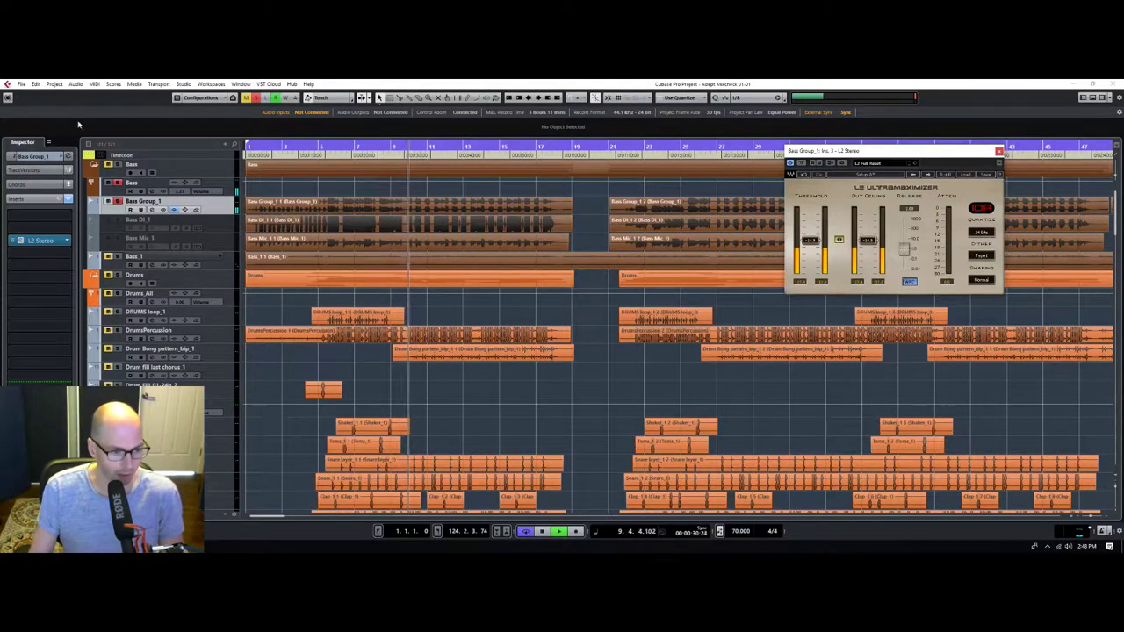
Examine the frequency spectrum in Bass Group_1's channel settings, and set the L2 limiter's dither and shaping to None.
click(153, 210)
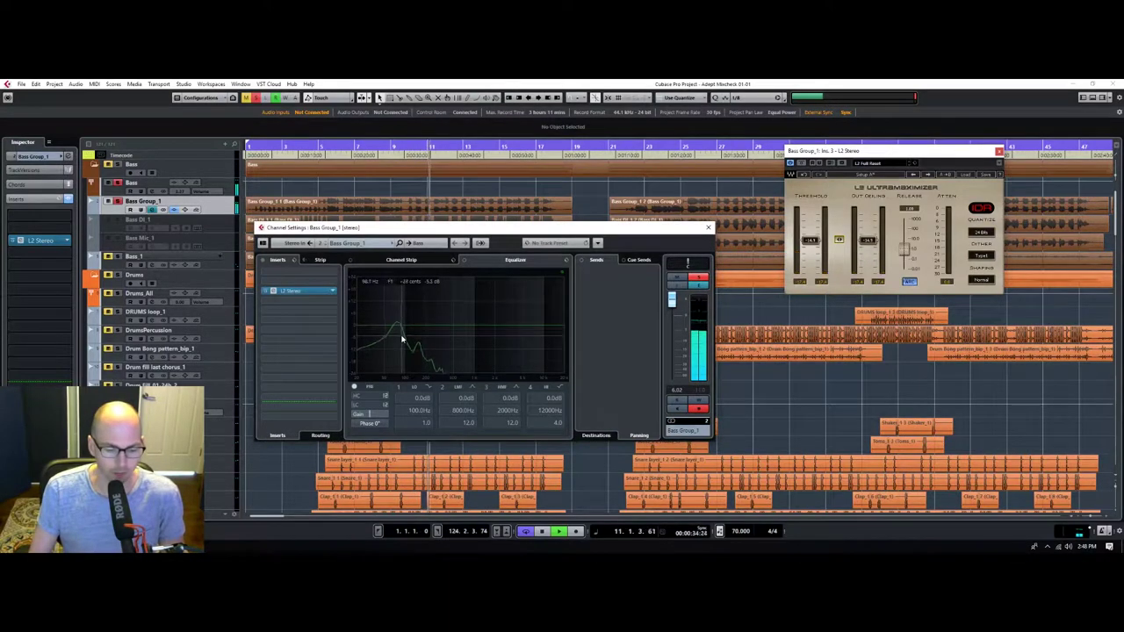
click(368, 409)
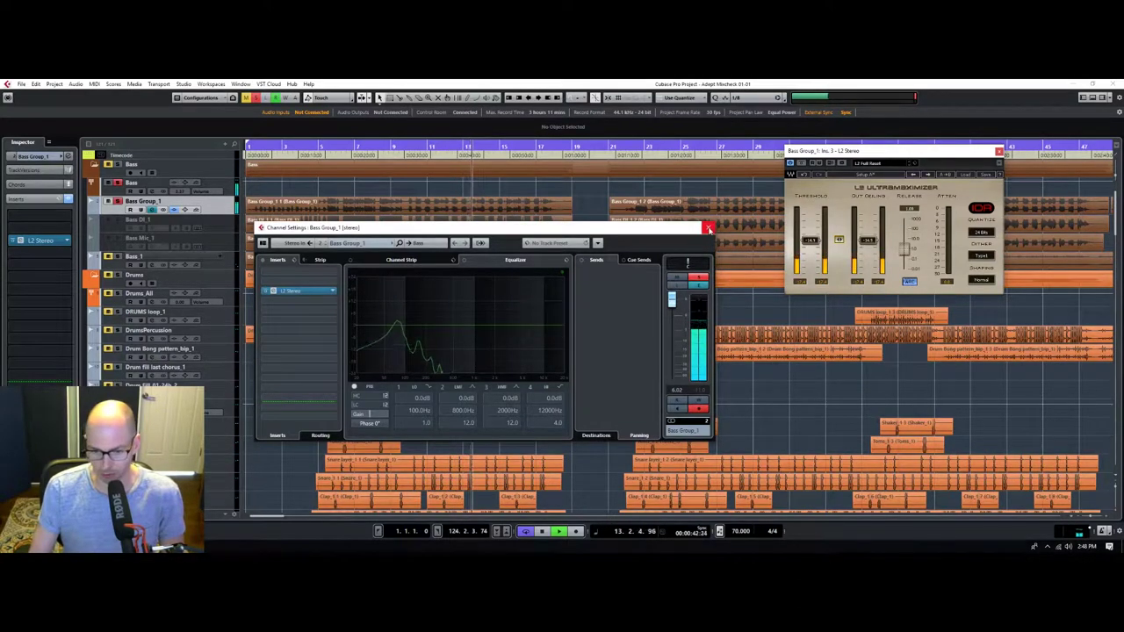
click(705, 230)
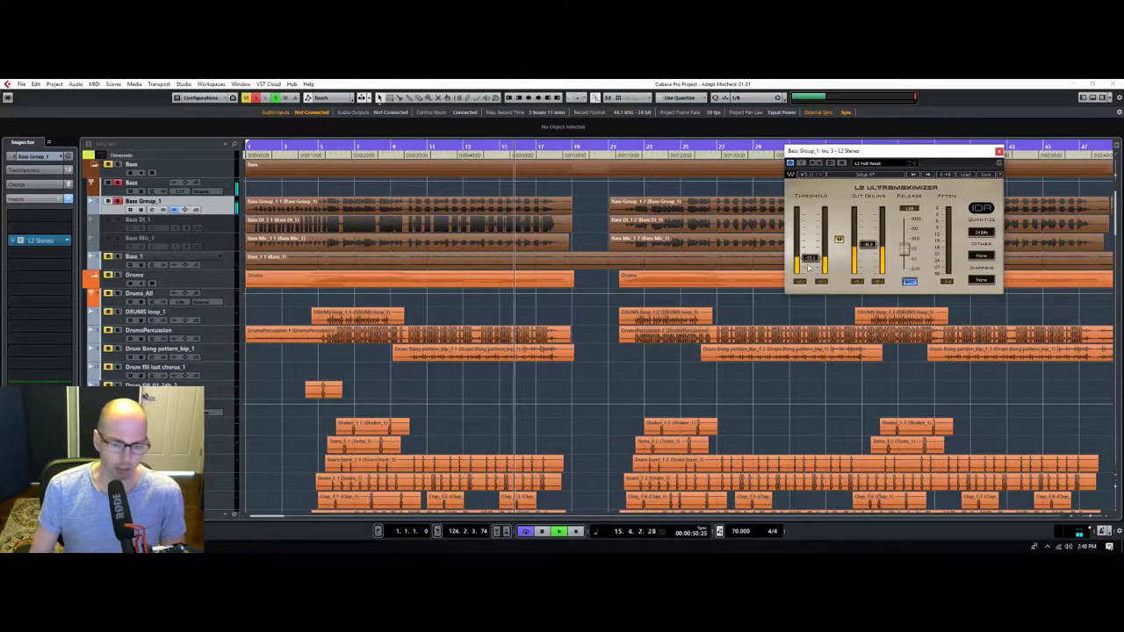
click(999, 153)
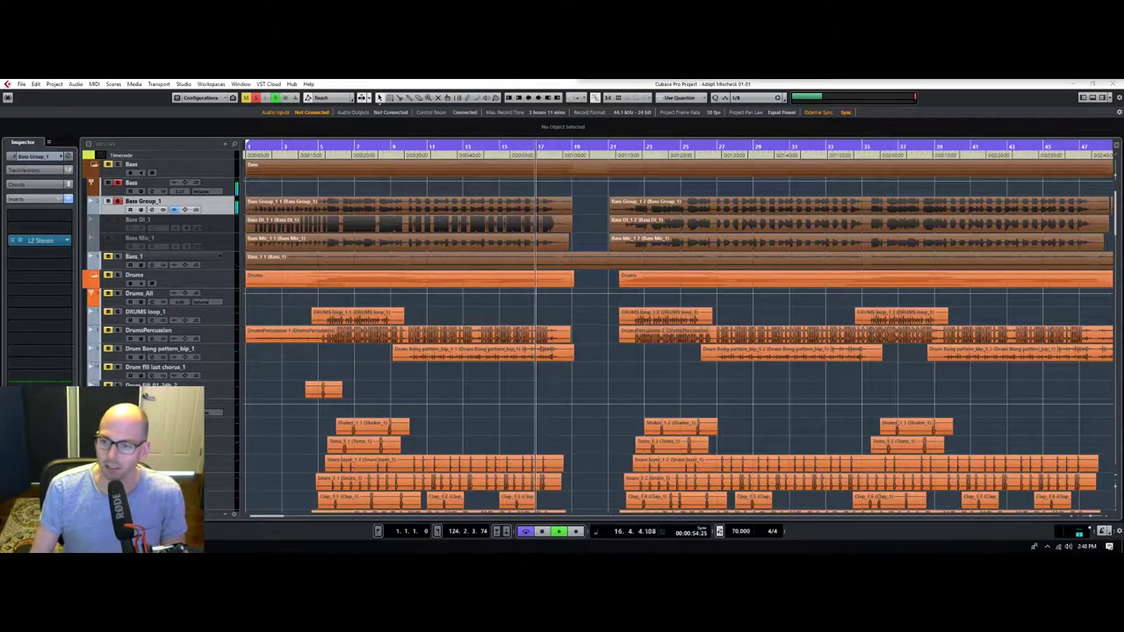
Clear all solos and mute the Vocals folder while playing the song from about bar 9.
click(118, 256)
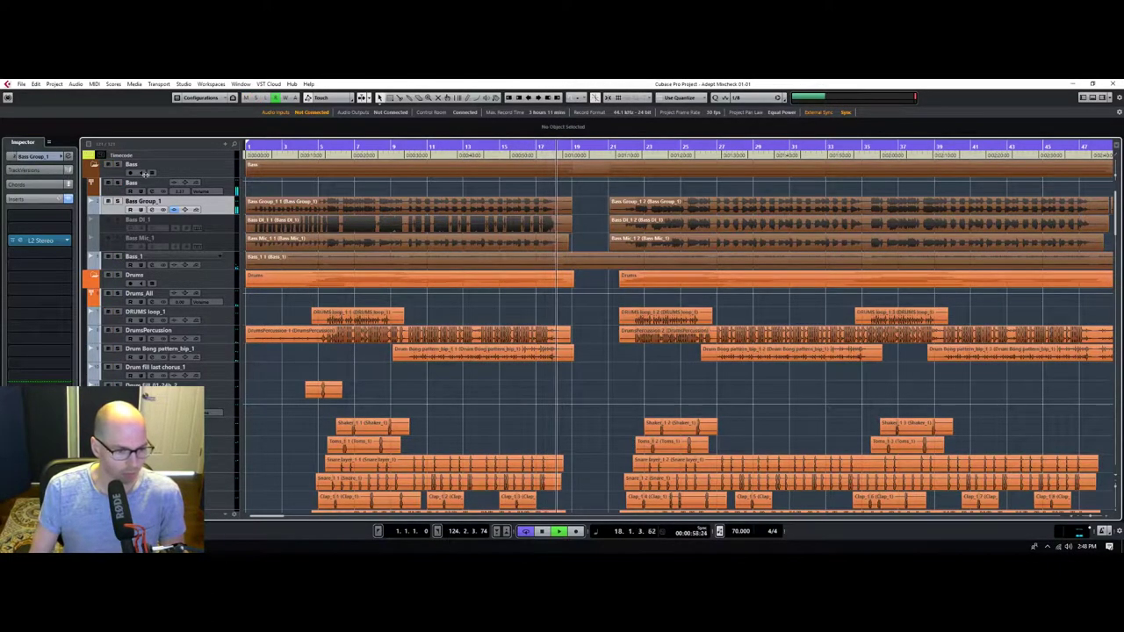
click(389, 147)
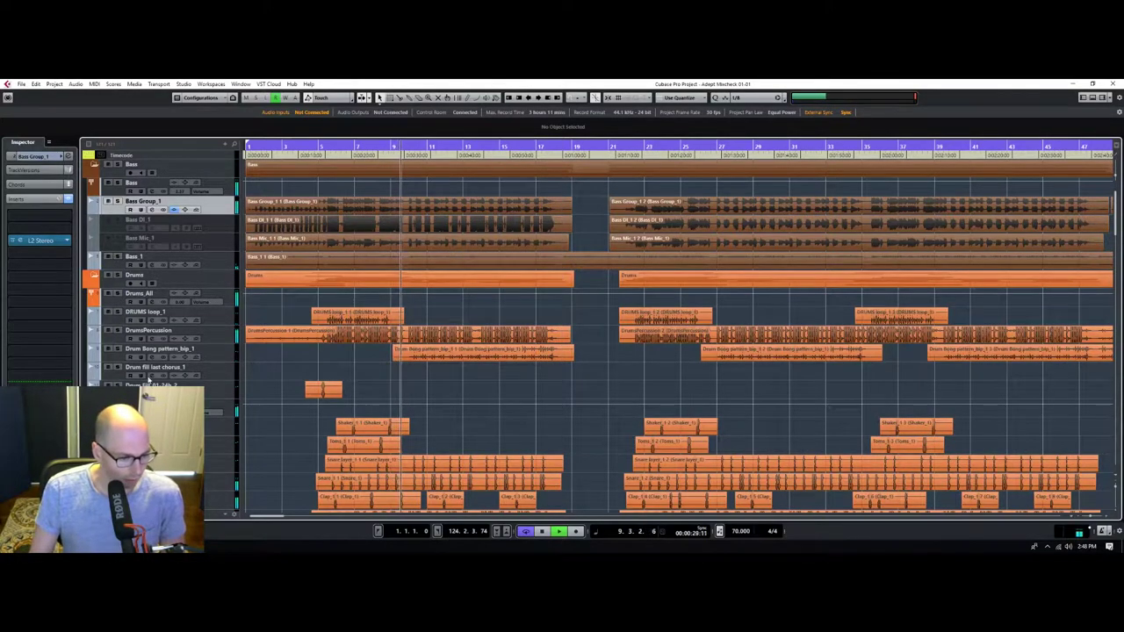
scroll(148, 396, down, 5)
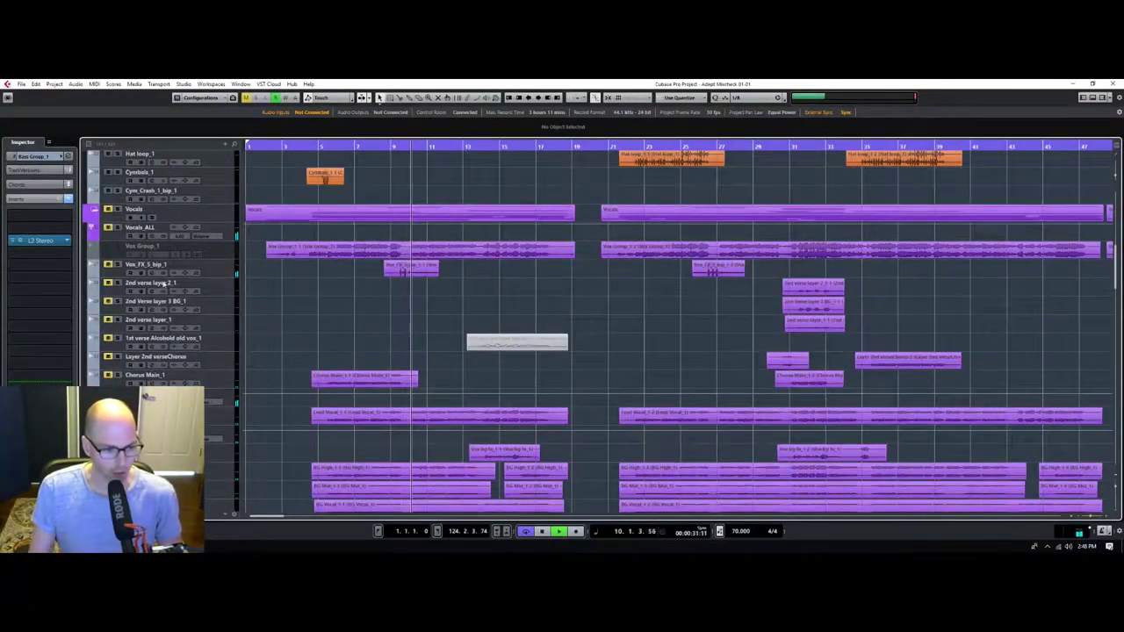
scroll(306, 322, down, 5)
scroll(267, 404, down, 5)
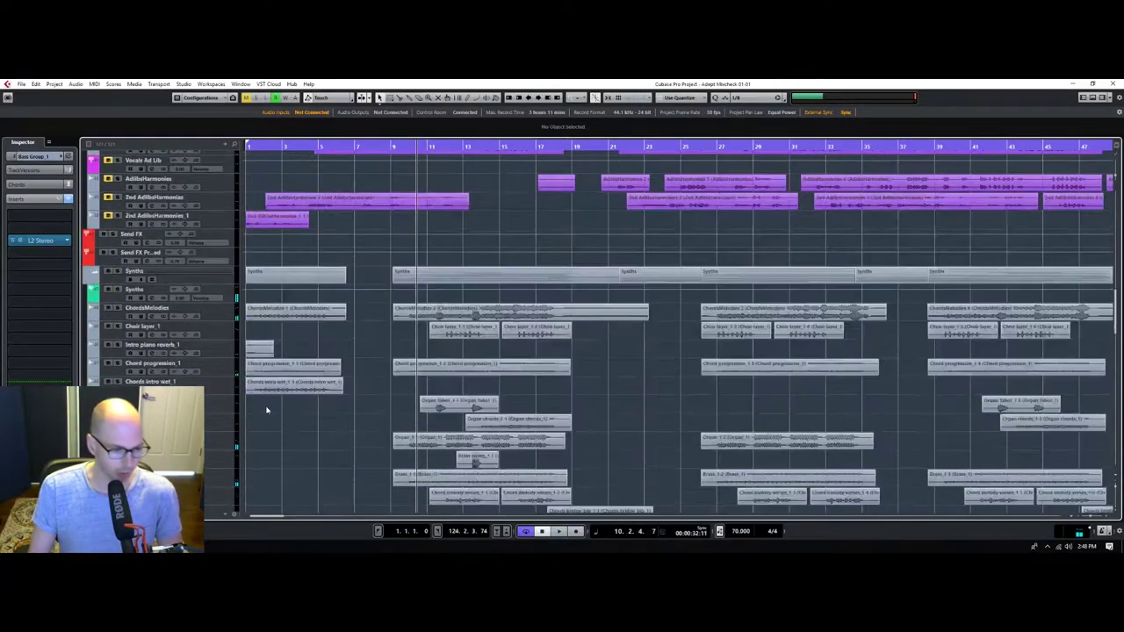
Collapse the Synths, Guitars, Production and Master folders, muting Synths, Guitars and Production.
click(96, 273)
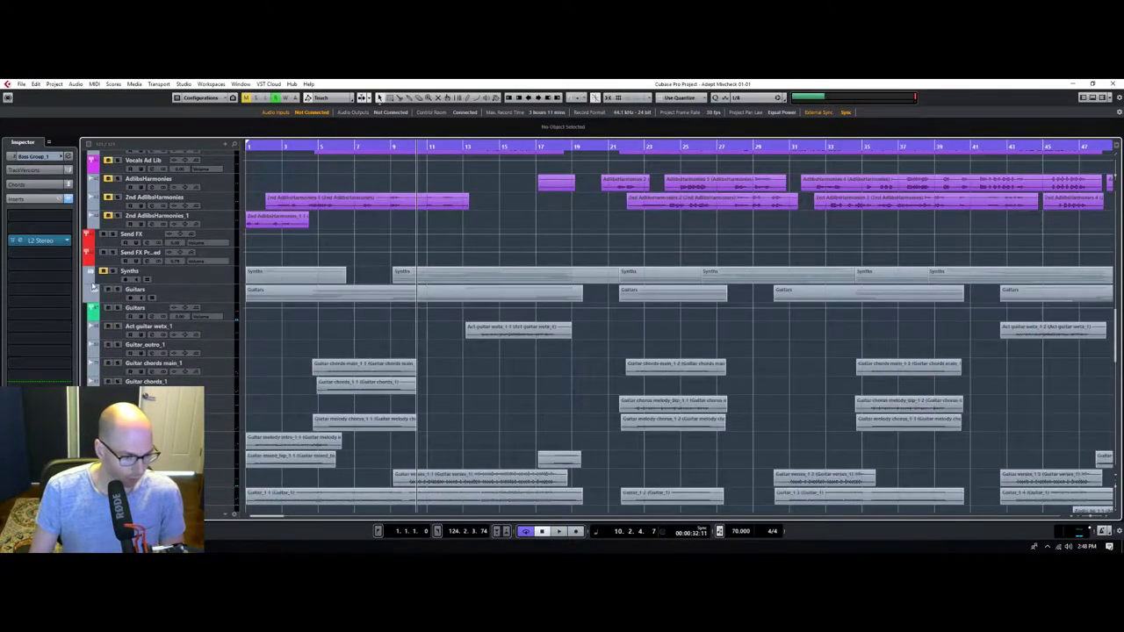
click(94, 291)
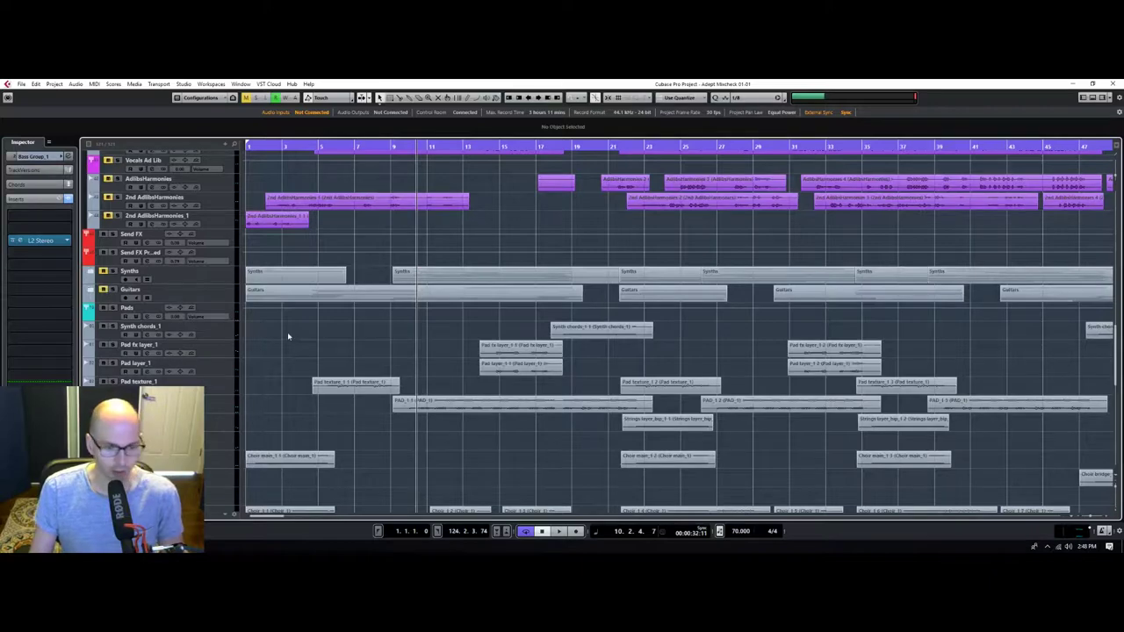
scroll(287, 332, down, 5)
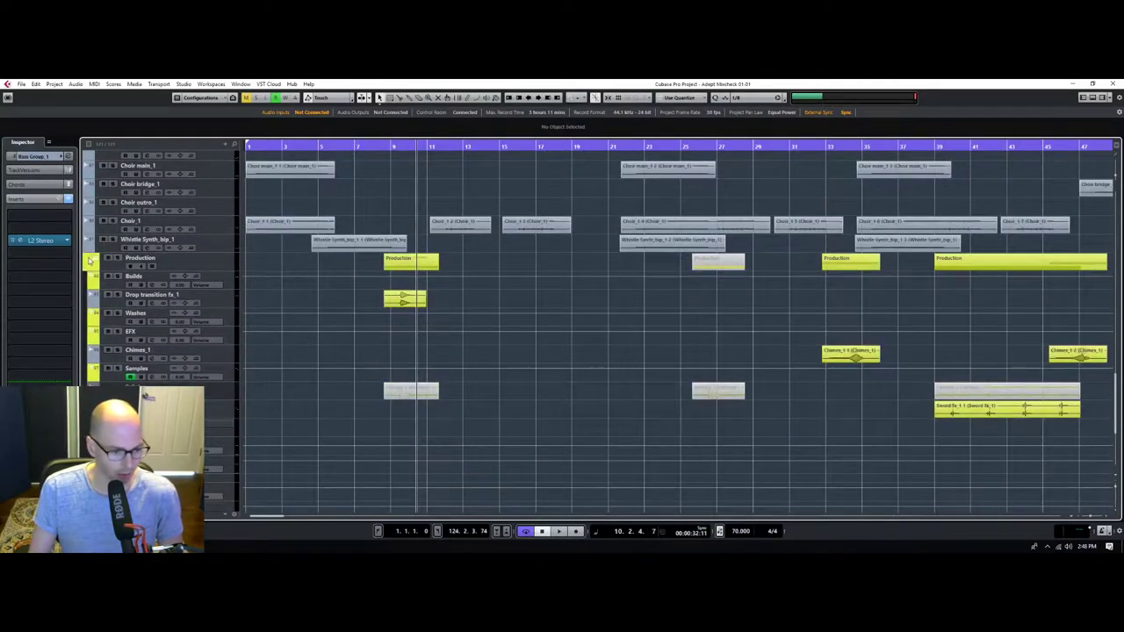
click(91, 260)
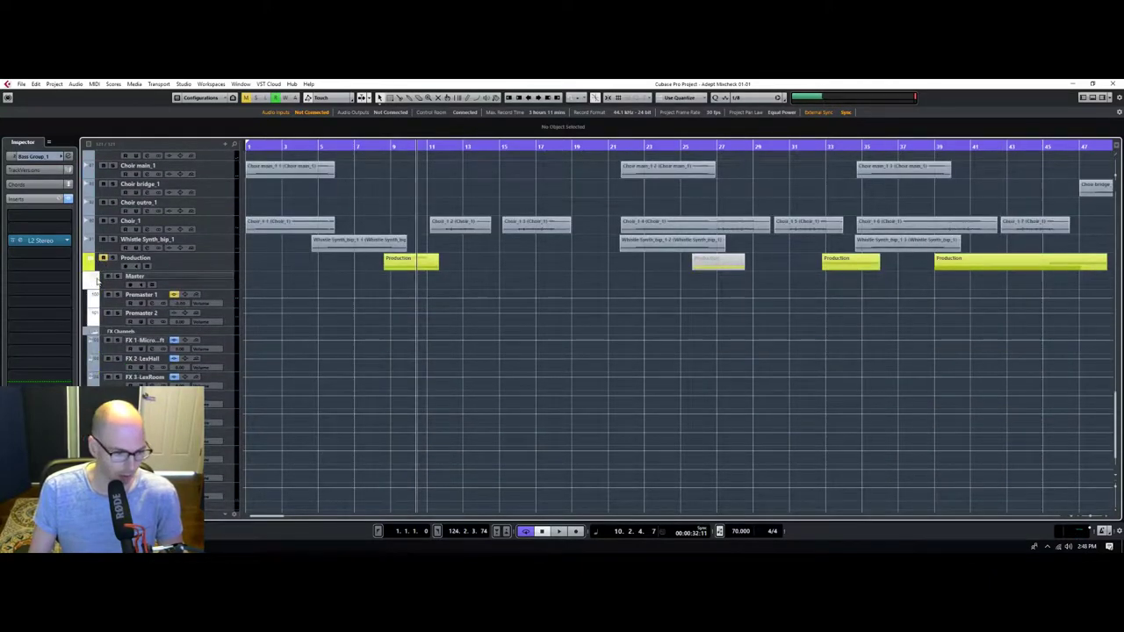
click(96, 278)
scroll(252, 334, up, 10)
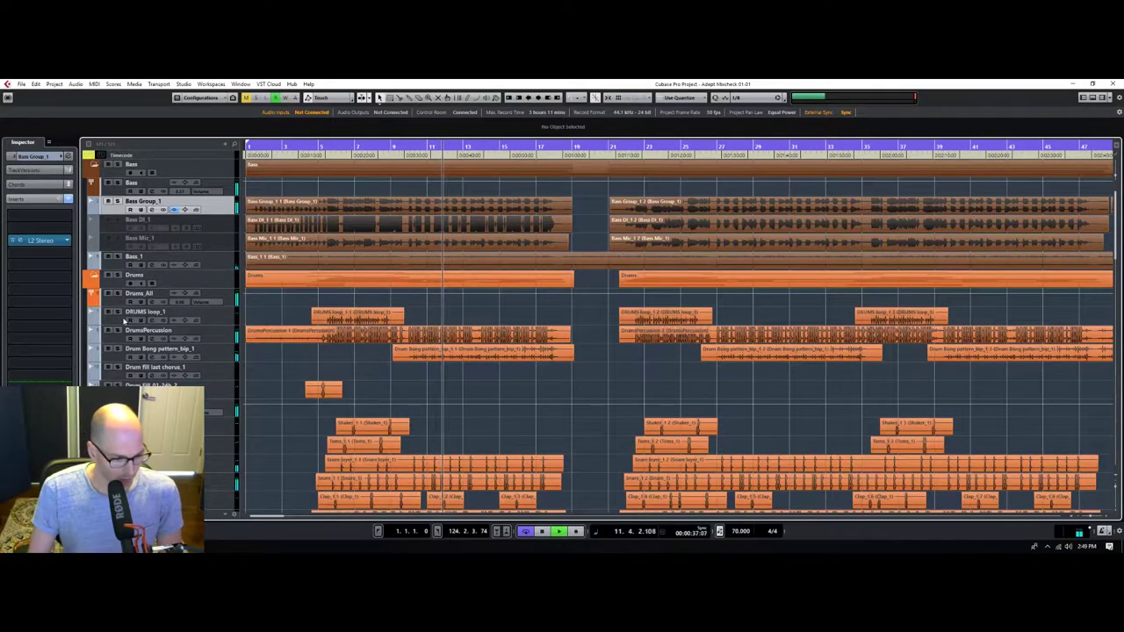
Mute the tracks from DRUMS loop_1 through Drum Fill_01-24b_2 and solo the Drum Shells group.
drag(110, 329, 109, 380)
scroll(287, 396, down, 3)
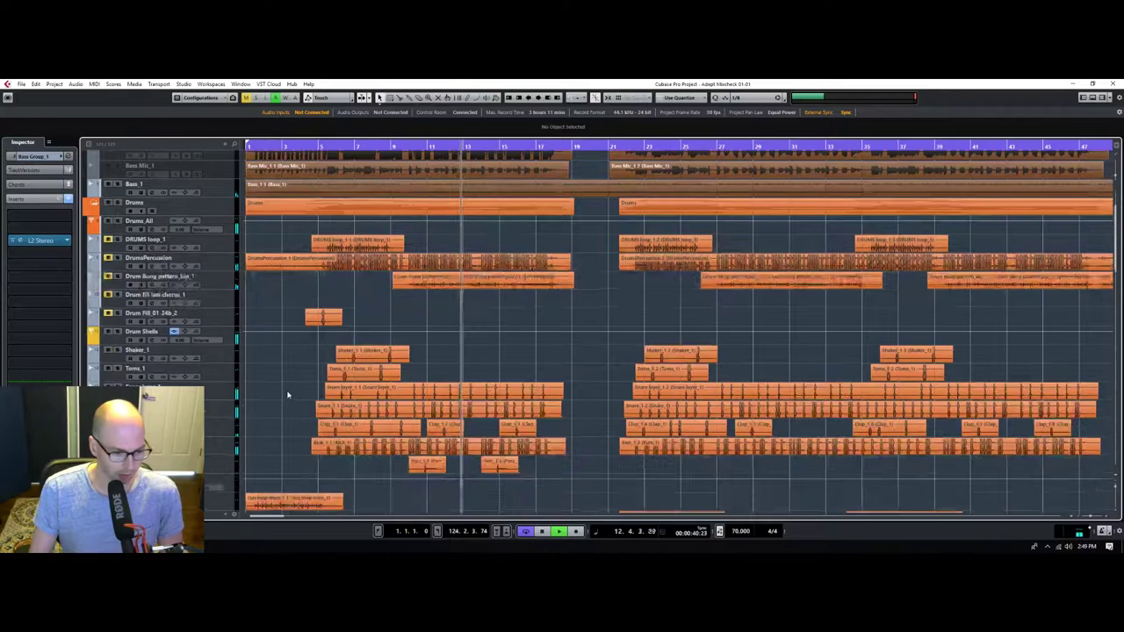
click(117, 331)
scroll(401, 341, down, 3)
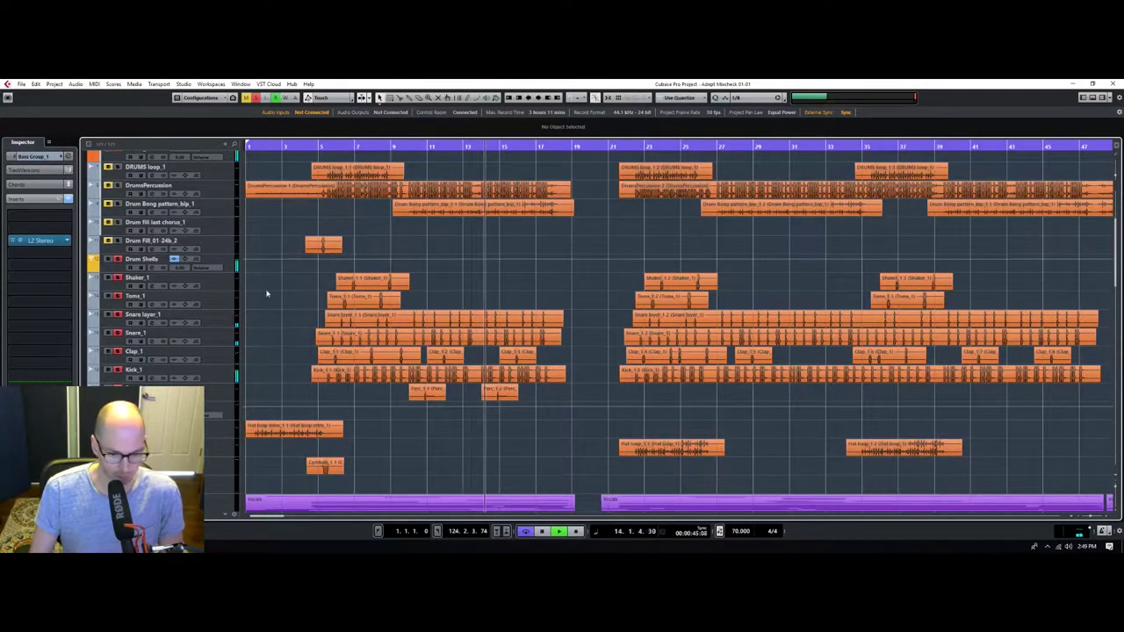
Select the Kick_1 track and clear the solos on the Drum Shells tracks.
scroll(260, 295, up, 6)
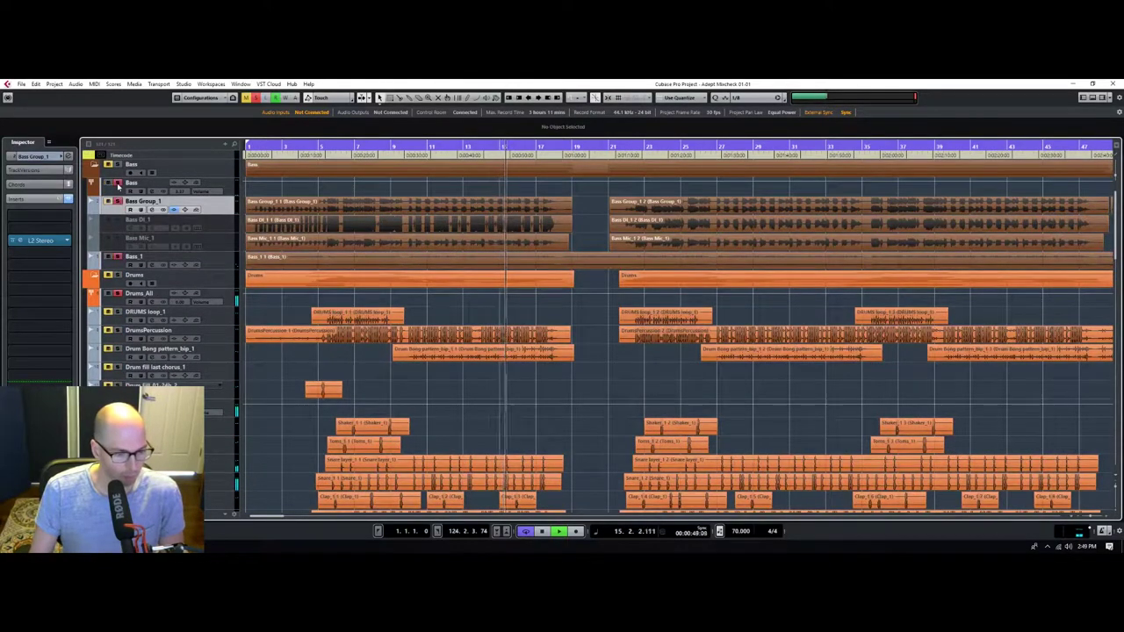
scroll(285, 428, down, 3)
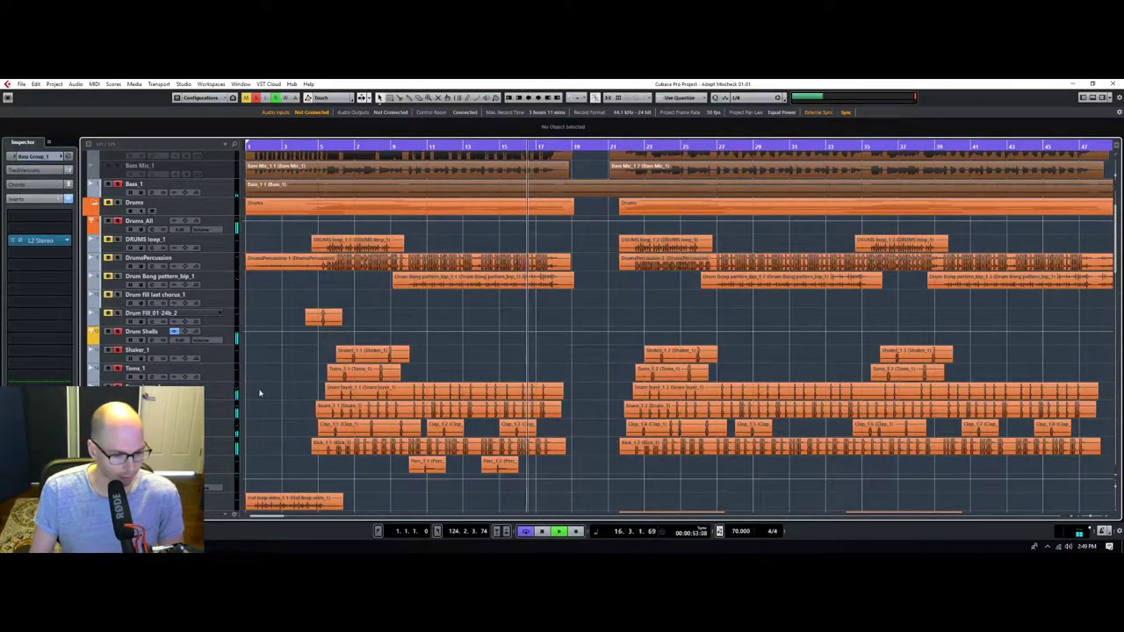
scroll(284, 384, down, 3)
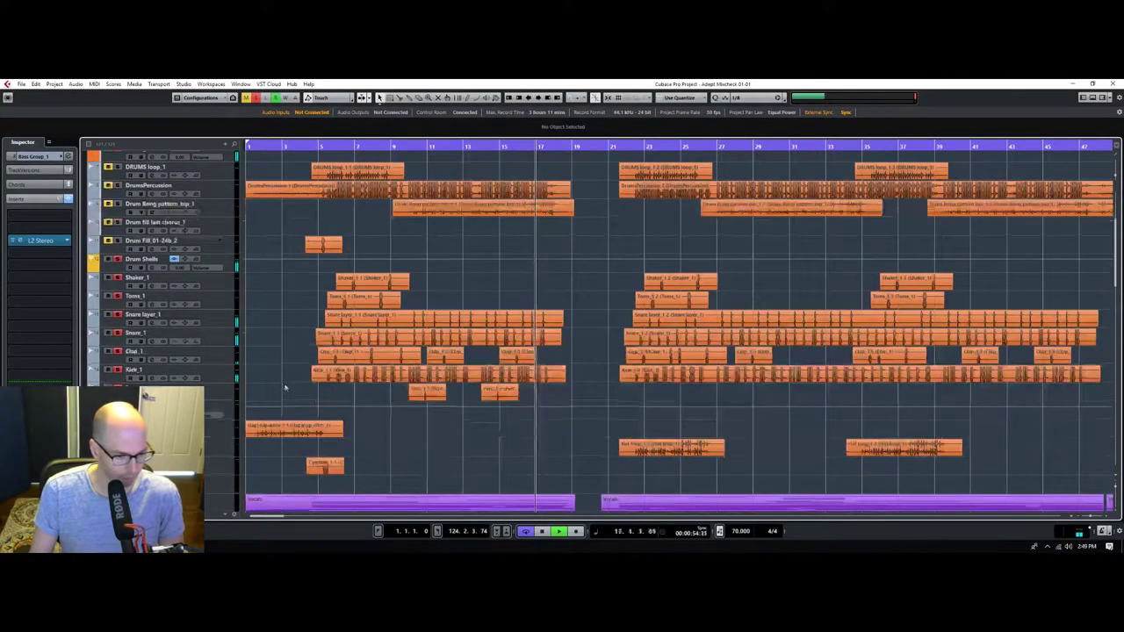
click(230, 377)
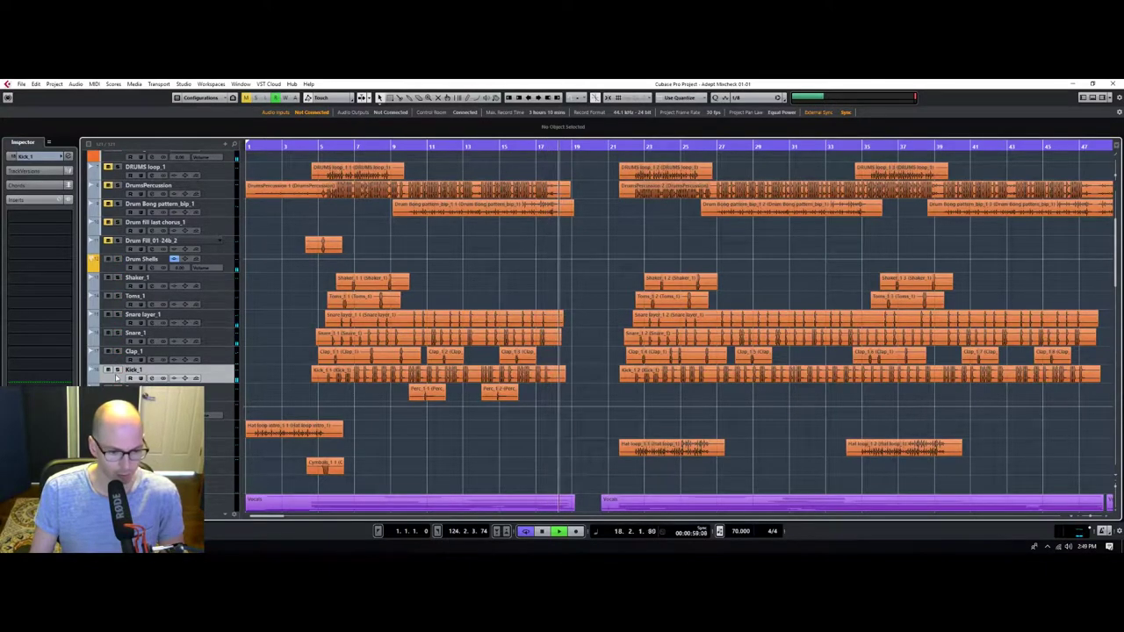
Listen to the soloed kick from about bar 5, and open and bypass the Kramer PIE compressor on the Drum Shells group.
click(332, 149)
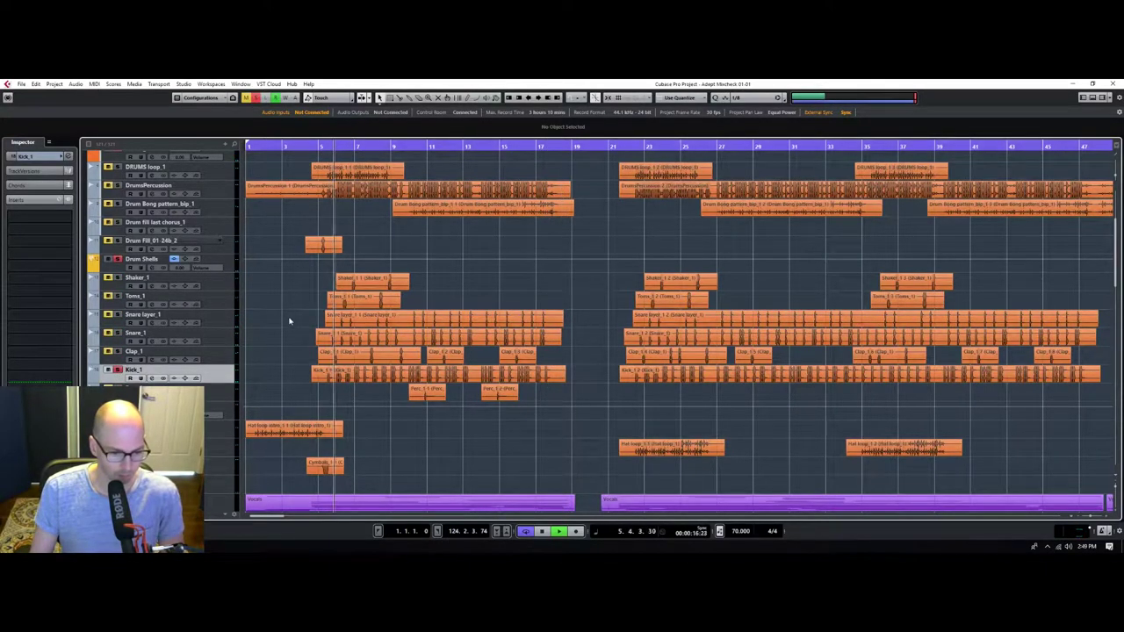
click(37, 159)
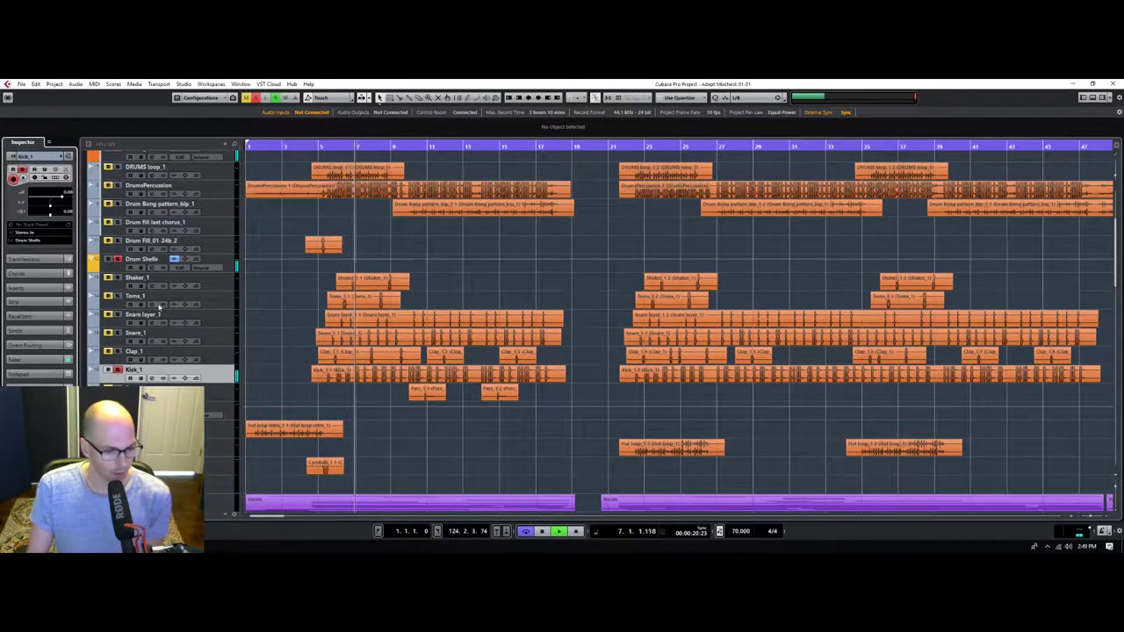
click(145, 260)
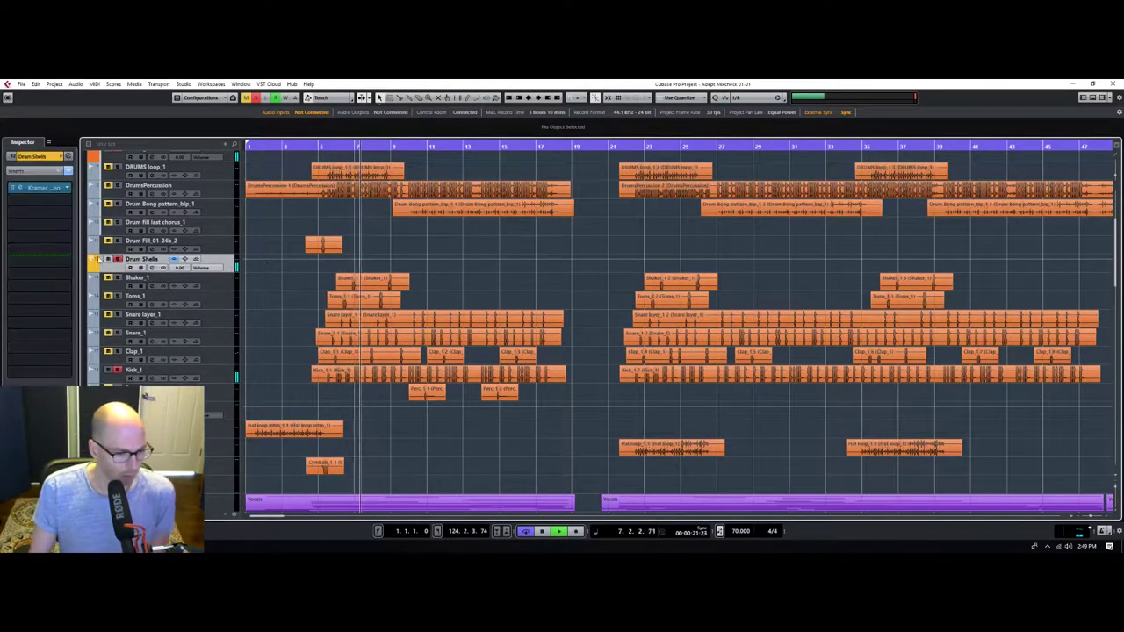
click(22, 190)
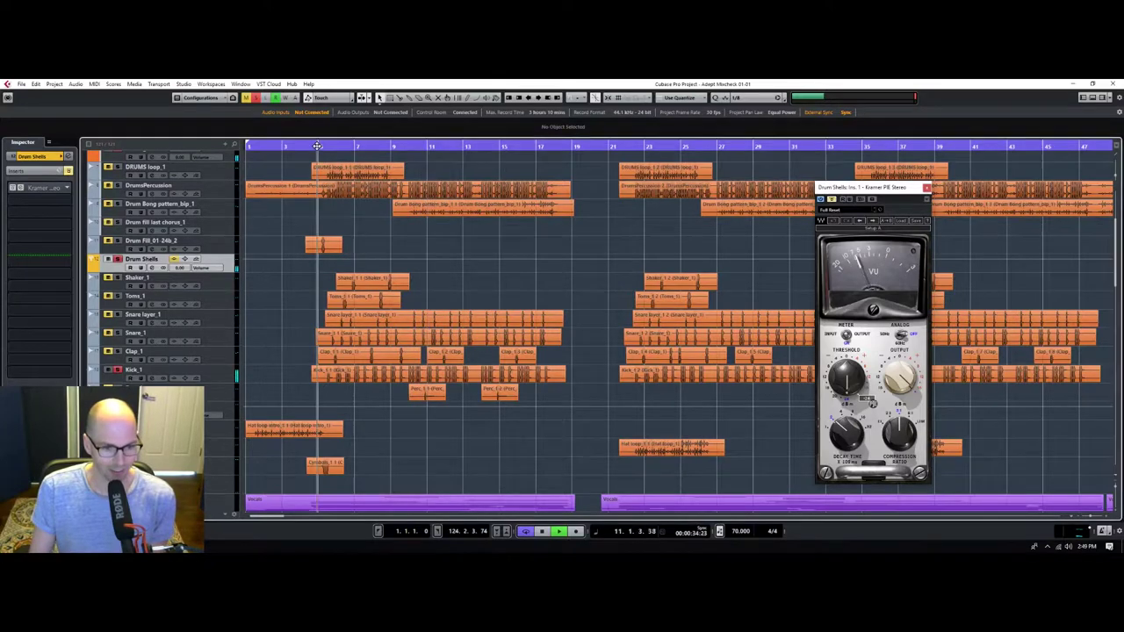
drag(324, 145, 322, 178)
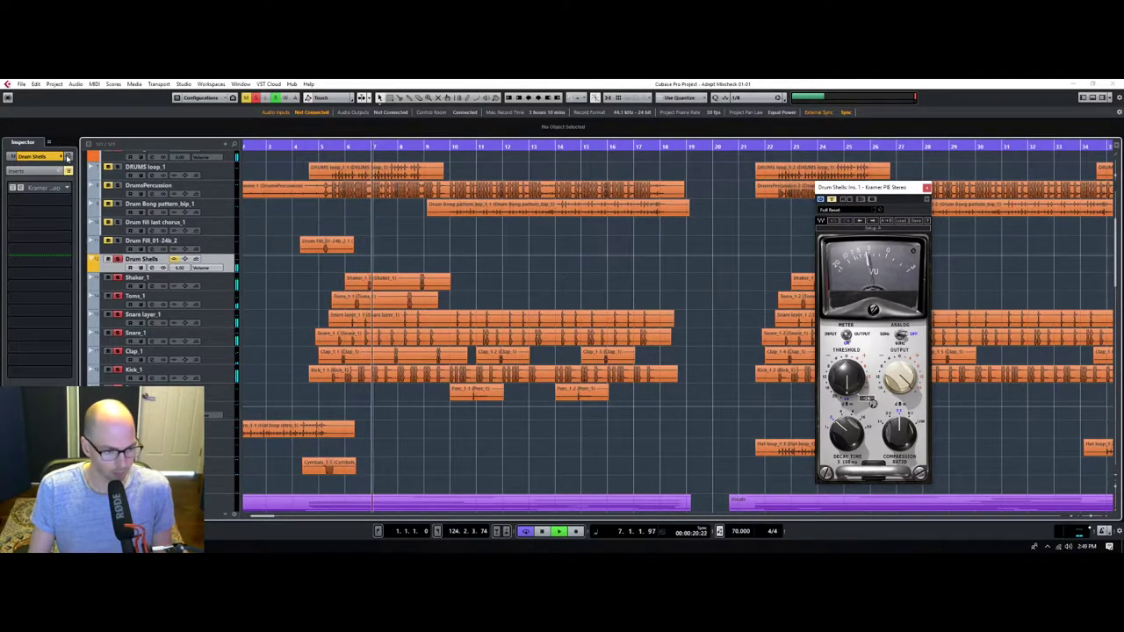
Open the Drum Shells channel settings, enable the EQ low cut and boost band 2 by about 8 dB near 70 Hz.
click(68, 156)
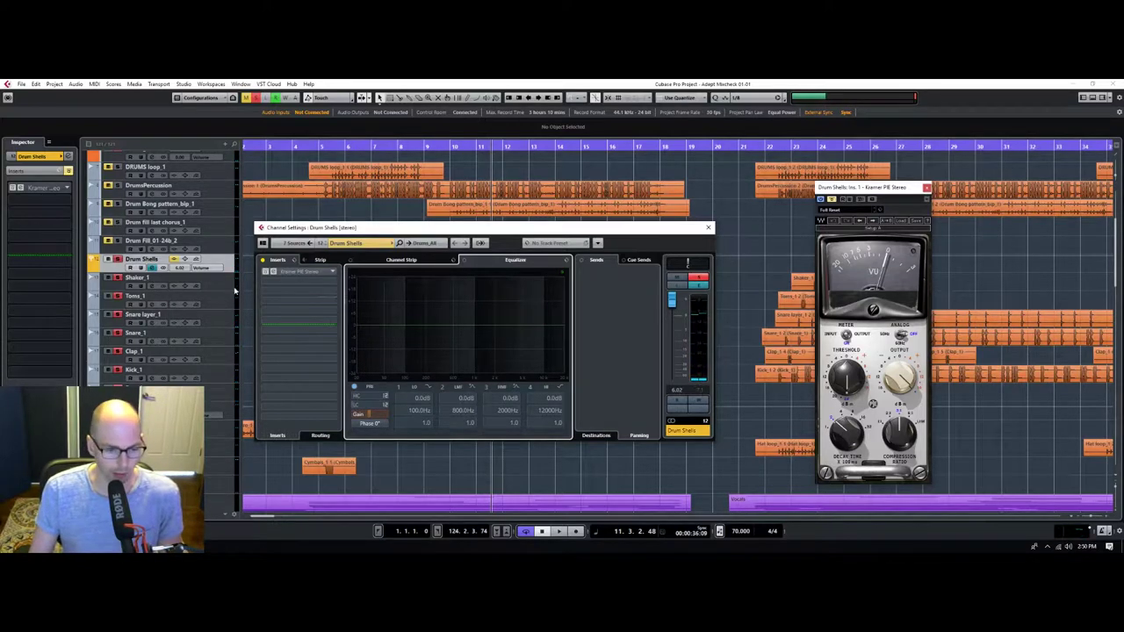
click(373, 406)
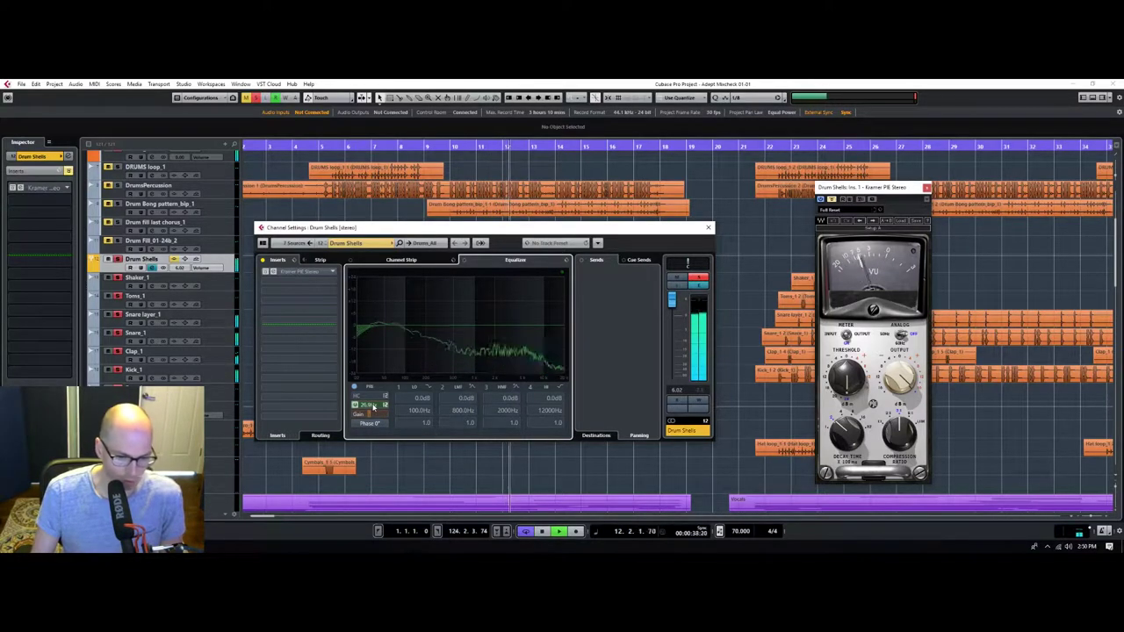
drag(466, 325, 396, 311)
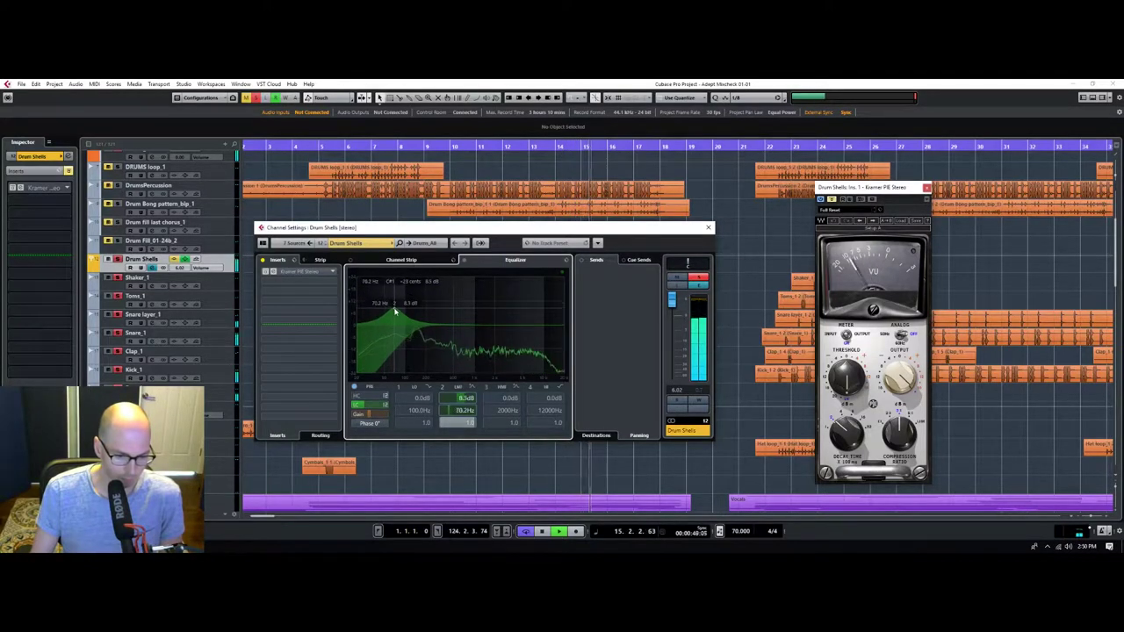
Steepen the Drum Shells low cut to 24 dB per octave, raise its frequency, and set EQ band 2 to about 7.2 dB at 78.9 Hz.
click(403, 422)
click(410, 430)
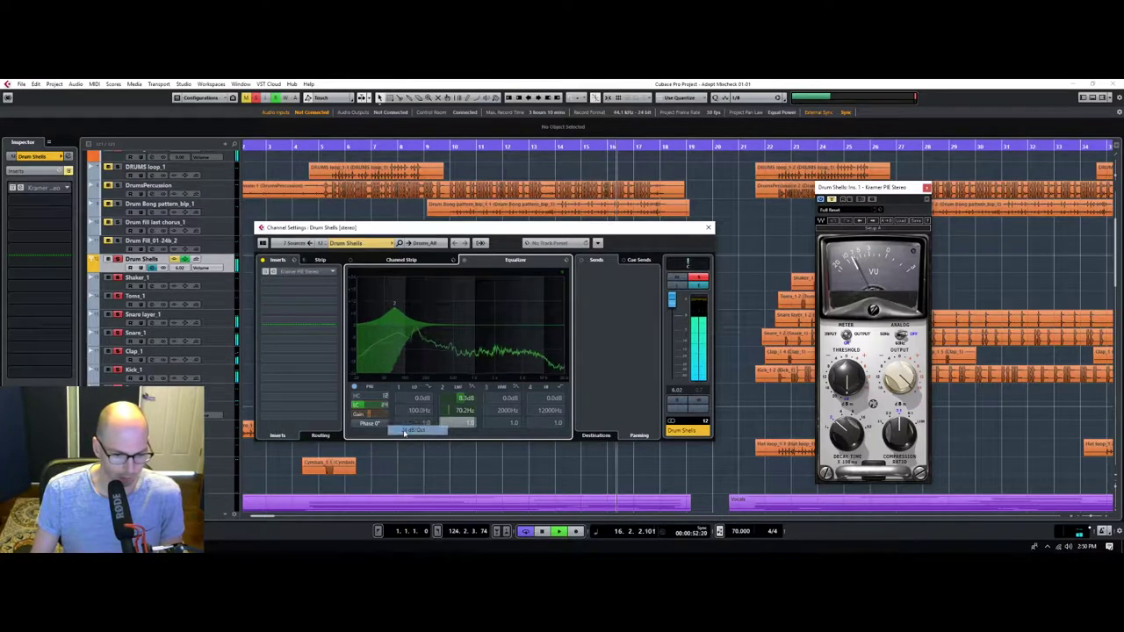
scroll(384, 404, up, 5)
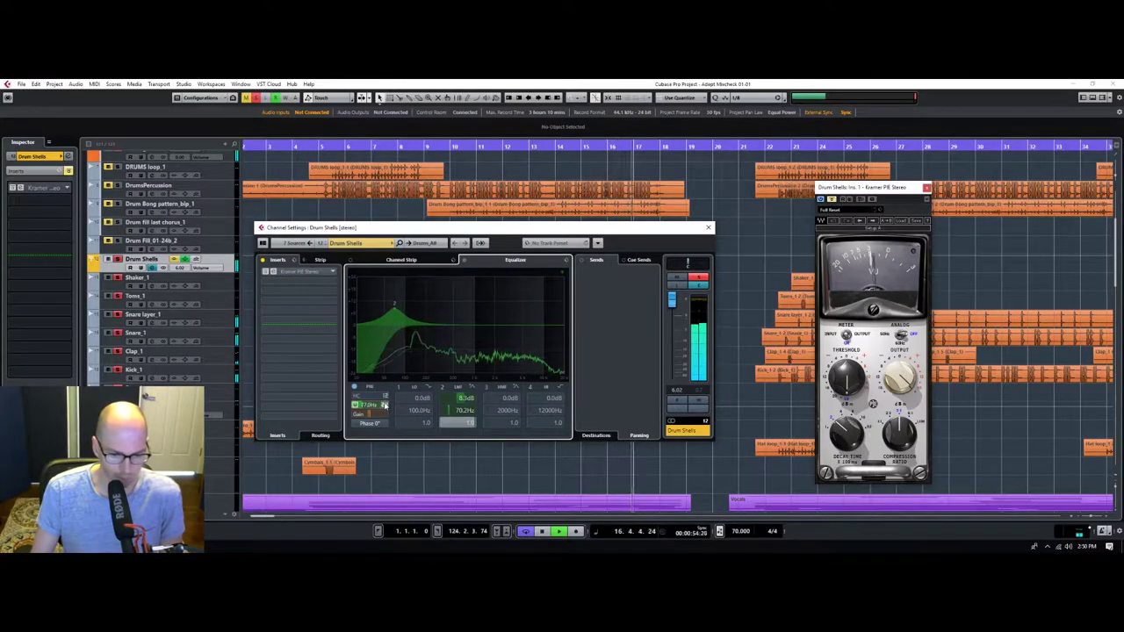
scroll(384, 405, up, 2)
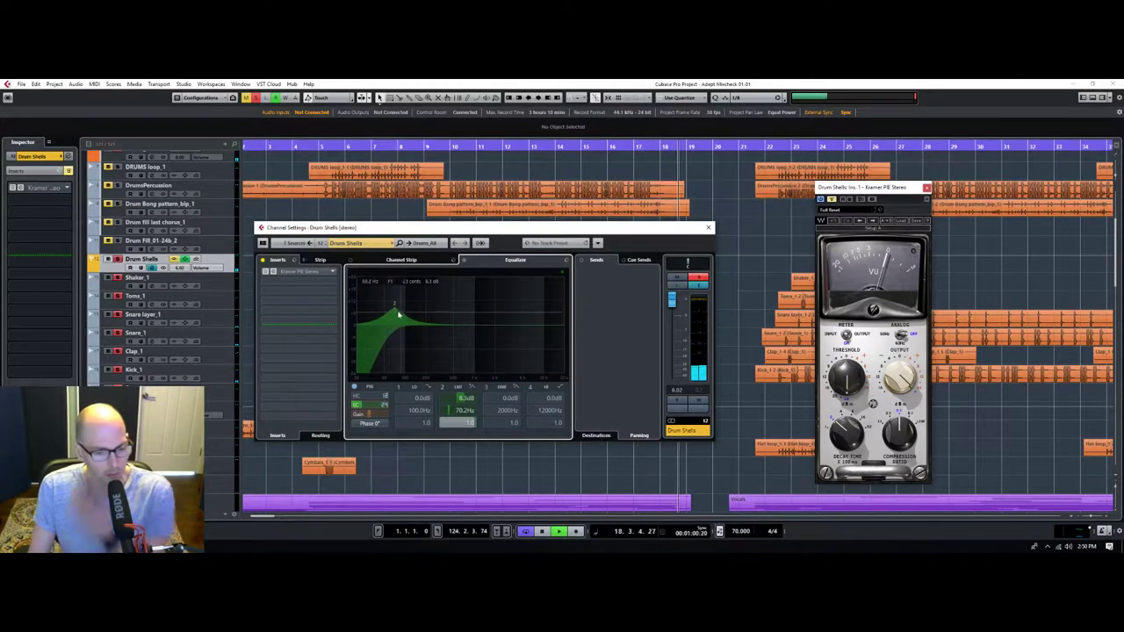
drag(394, 309, 393, 316)
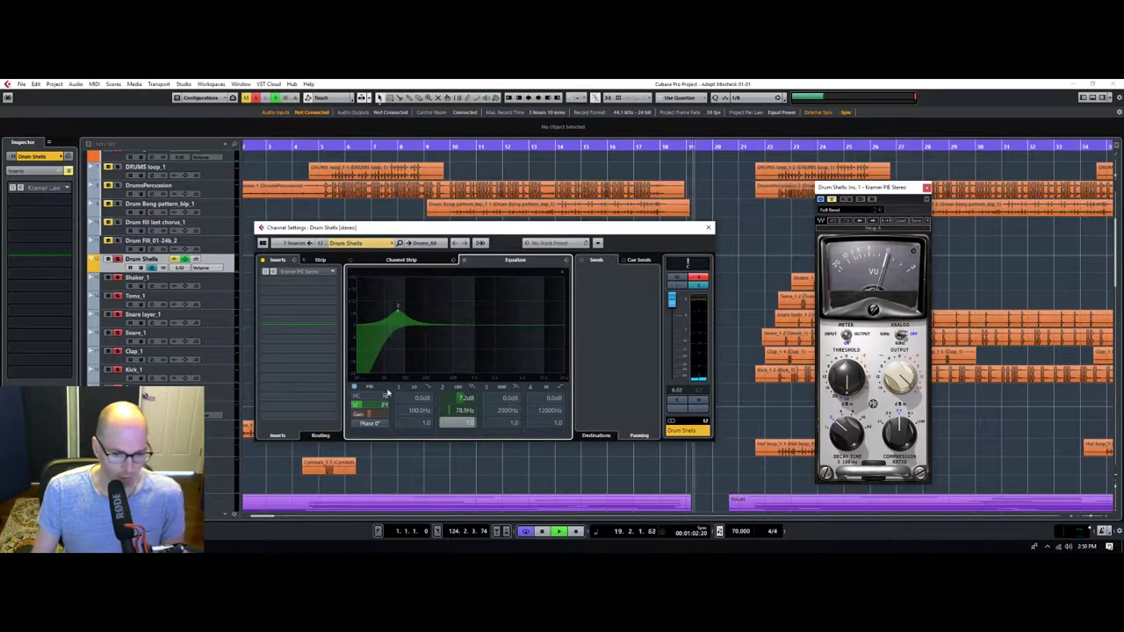
click(456, 146)
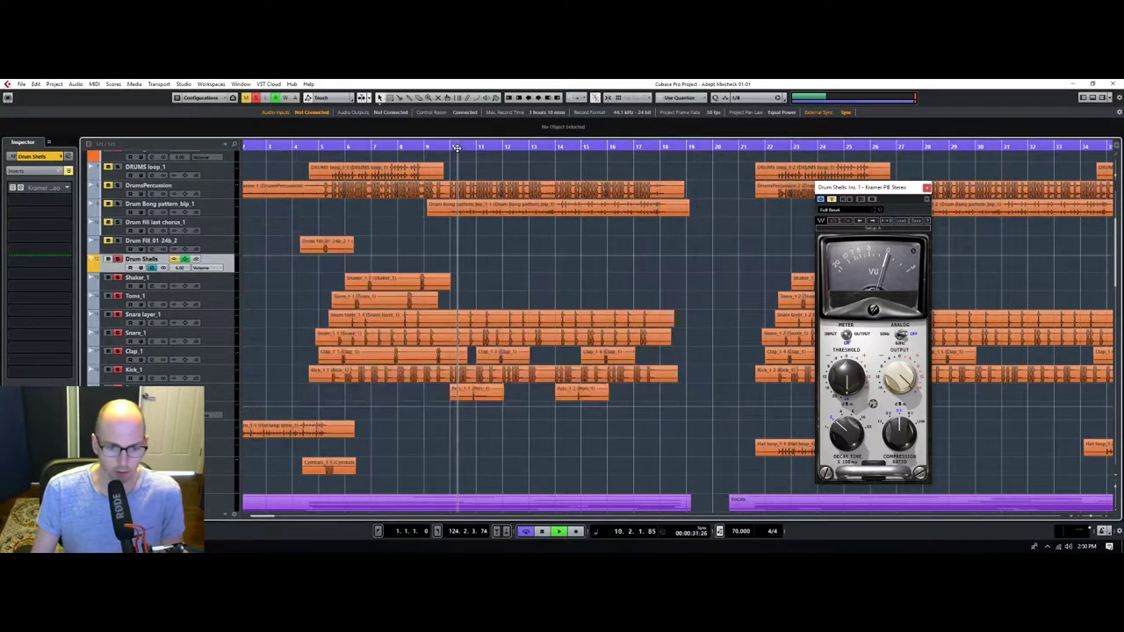
Add the C6-SideChain Stereo plugin to the third insert slot of the Bass group.
scroll(229, 198, up, 4)
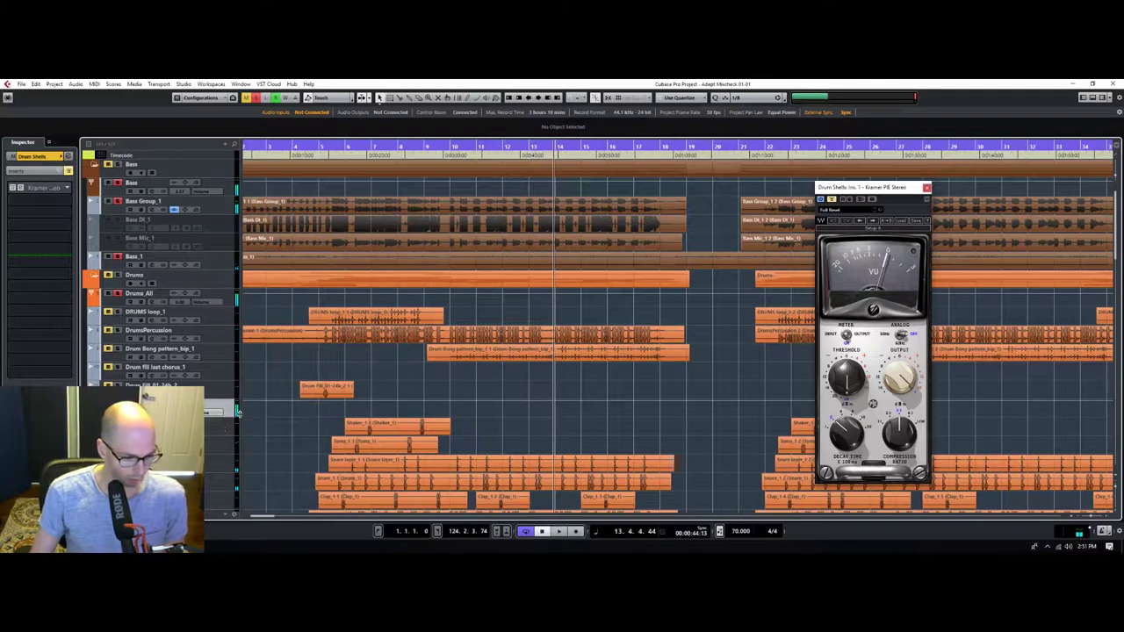
click(226, 208)
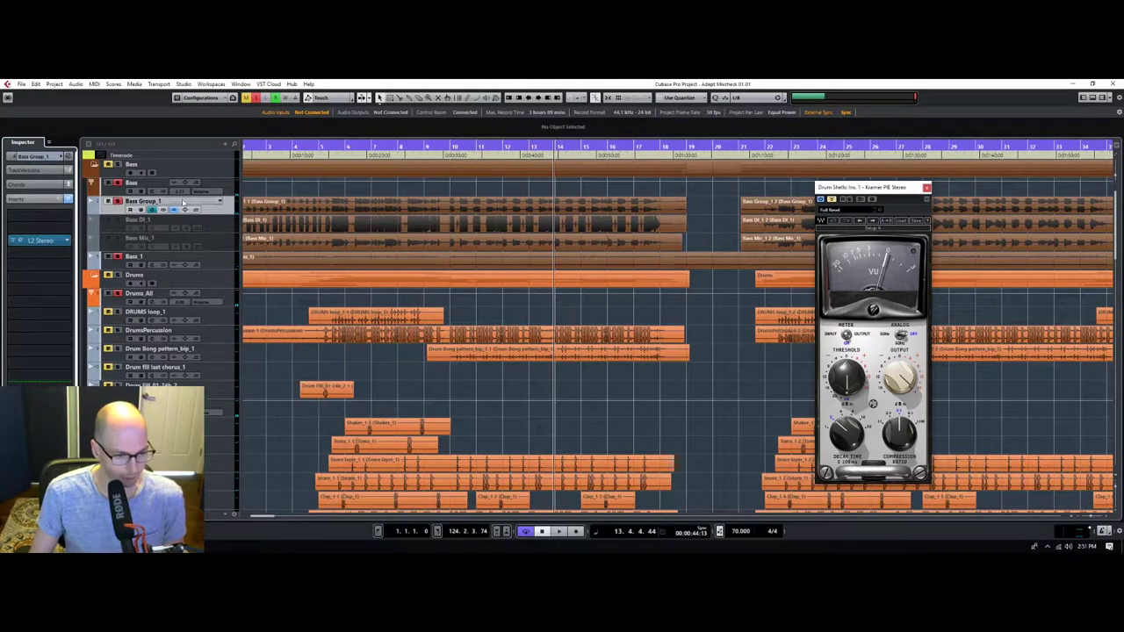
click(231, 189)
click(22, 210)
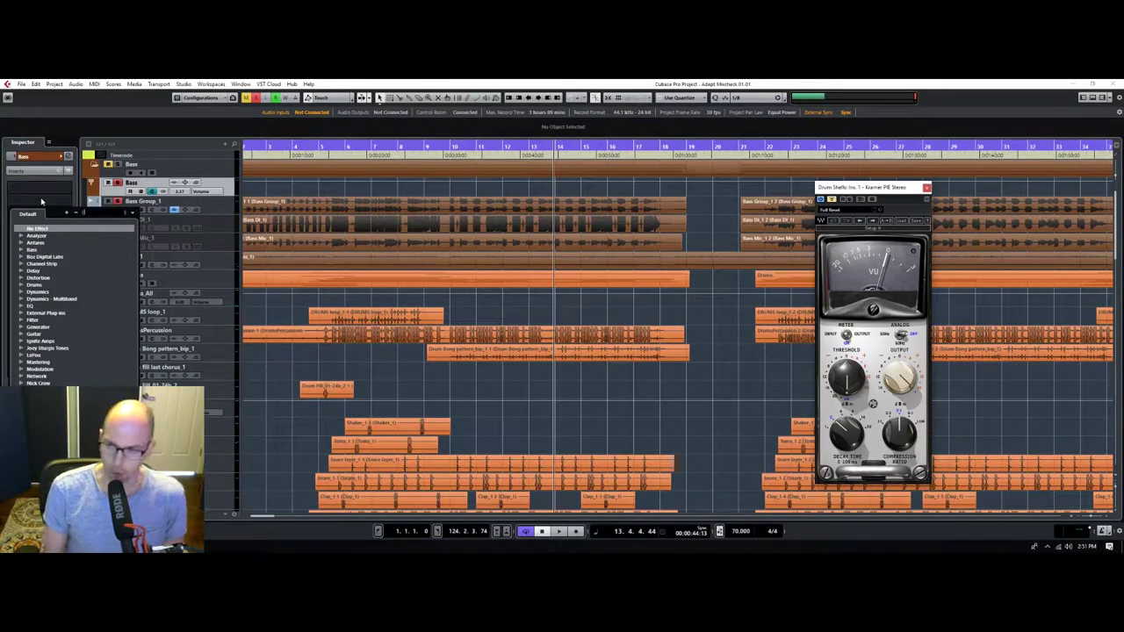
text(c4)
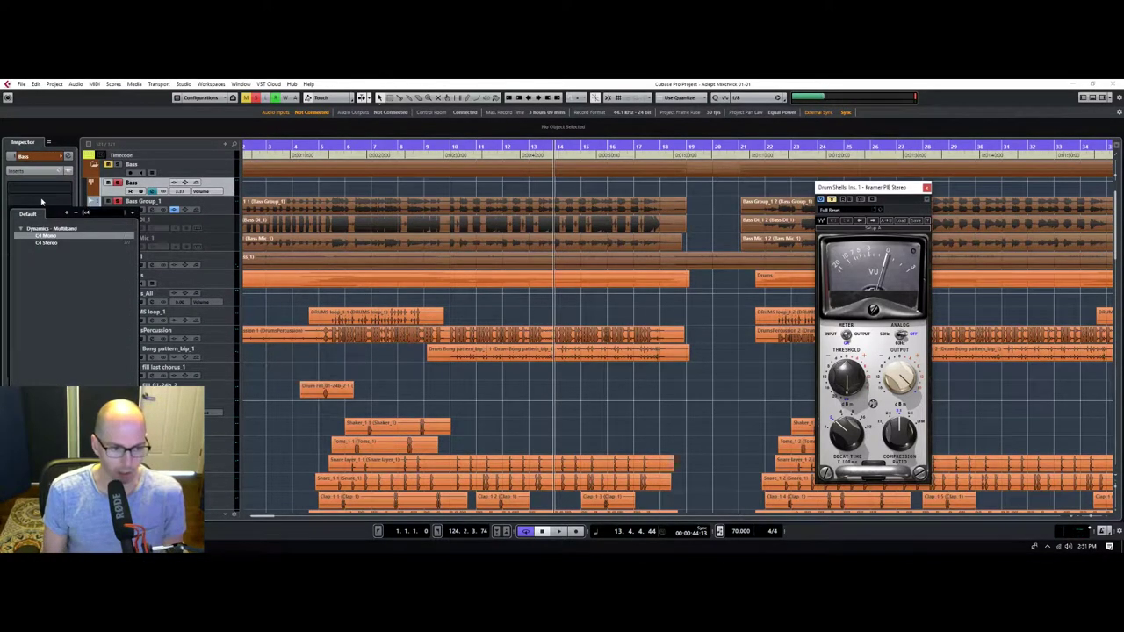
key(BackSpace)
text(6)
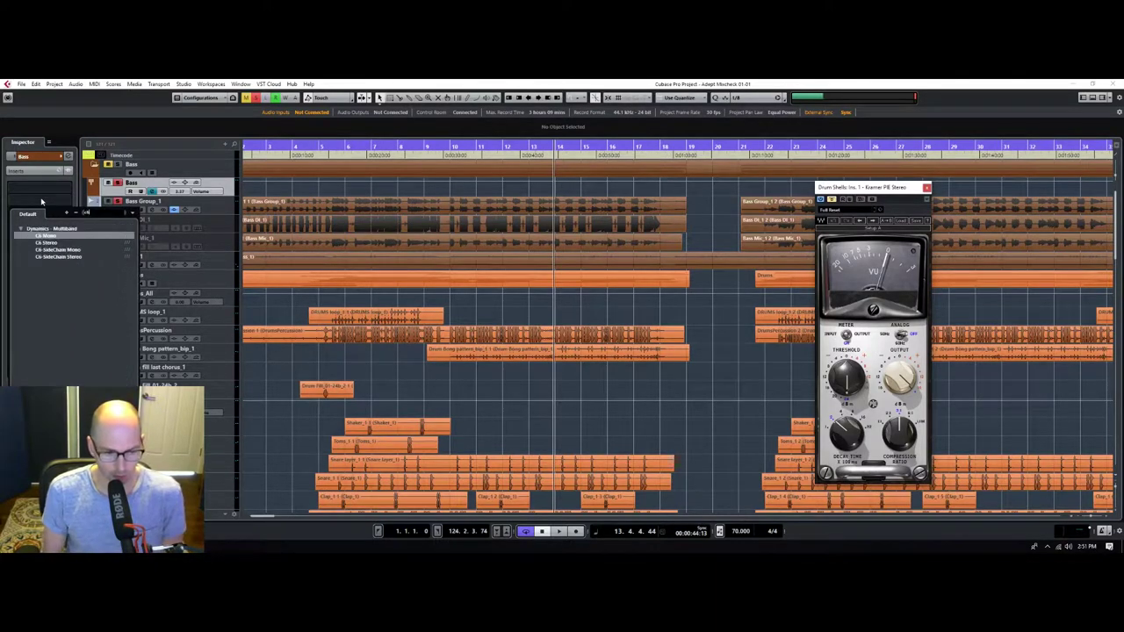
click(58, 256)
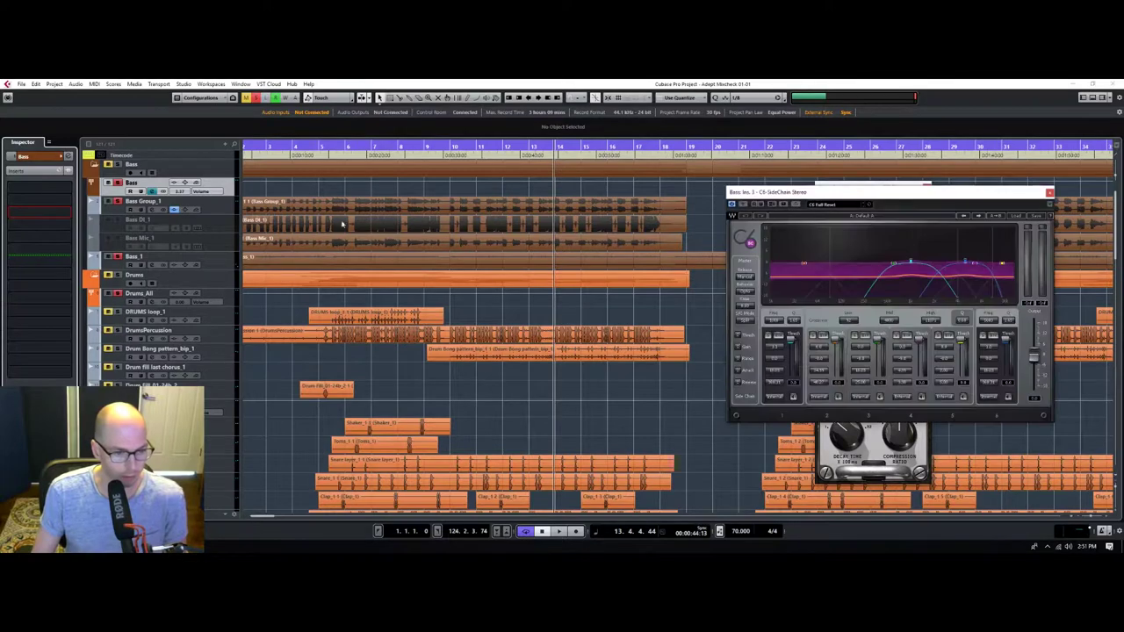
Load the factory bass preset "Bass with SC BD II" in the C6-SideChain plugin.
click(1017, 215)
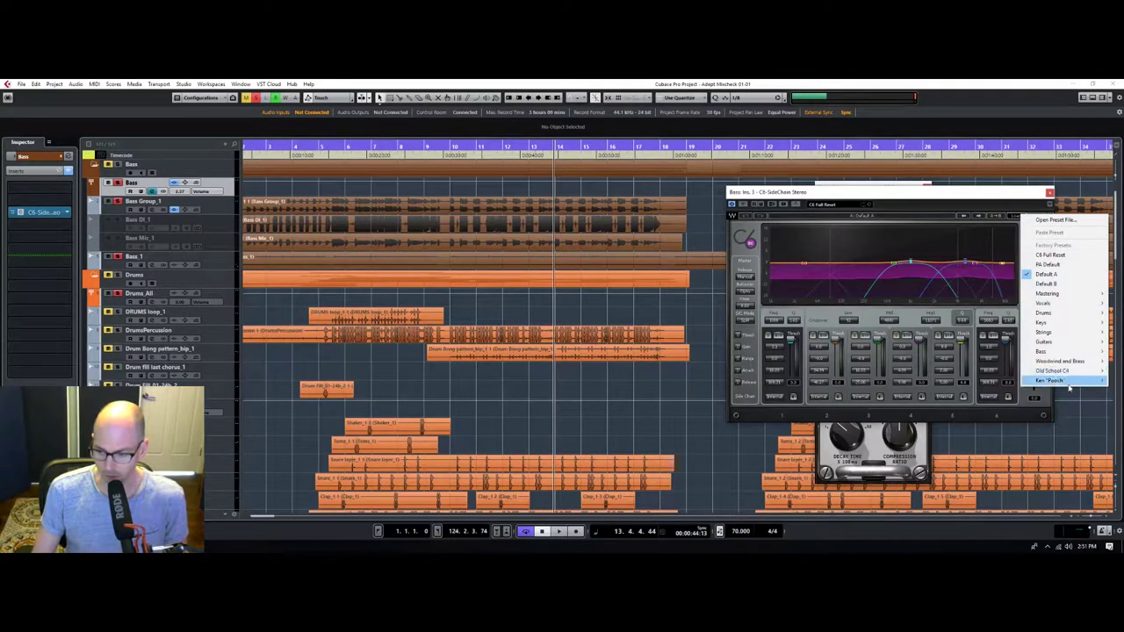
mouse_move(1065, 324)
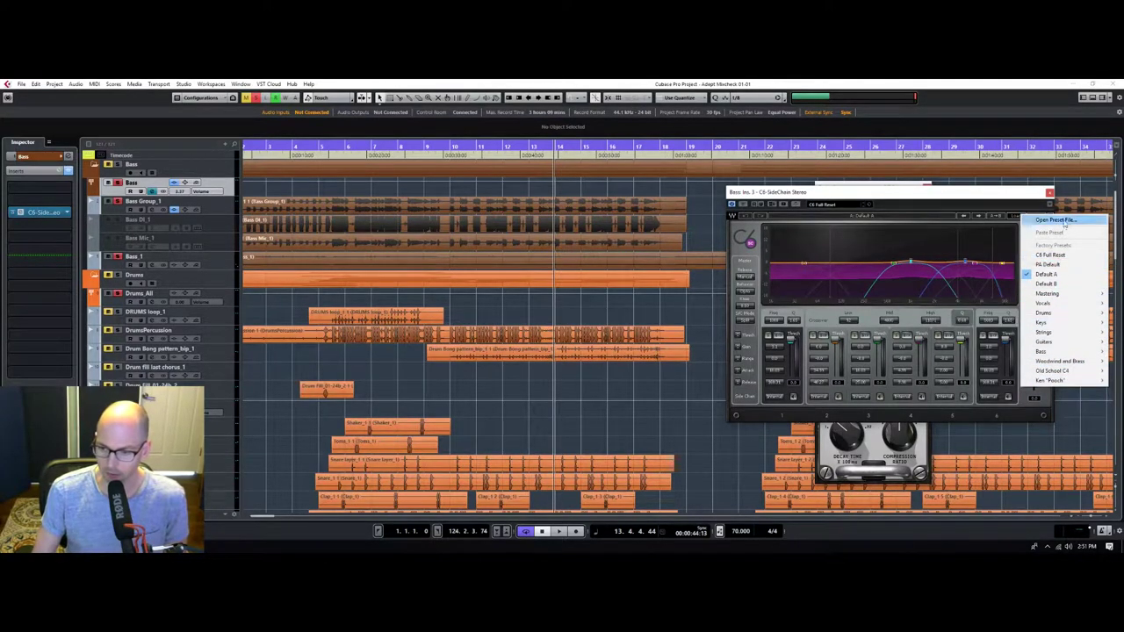
mouse_move(1062, 354)
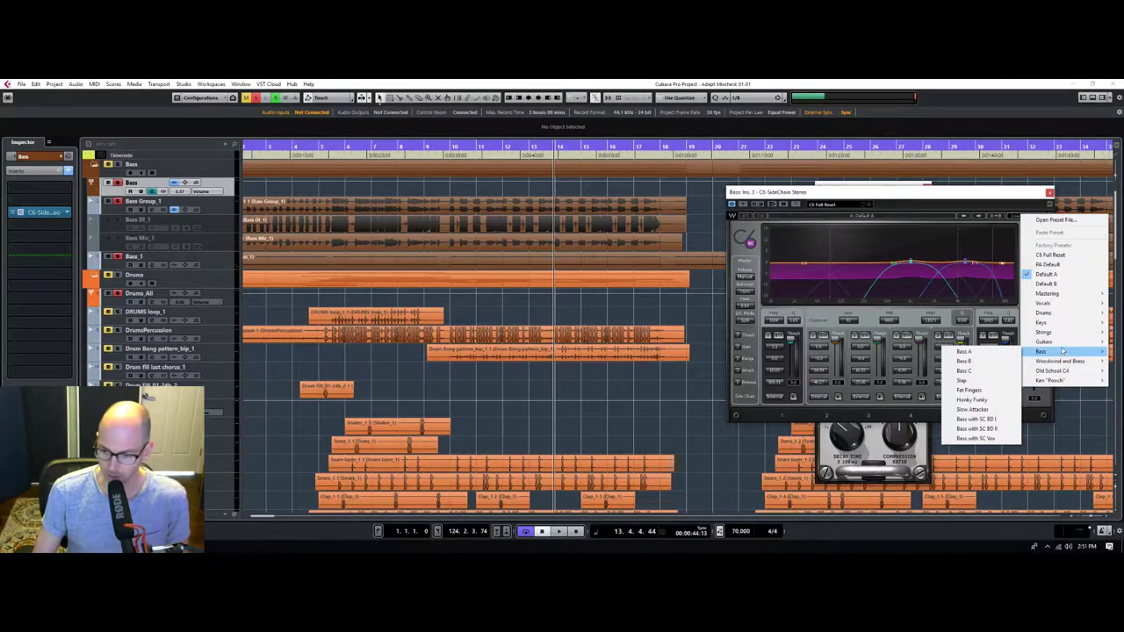
click(999, 428)
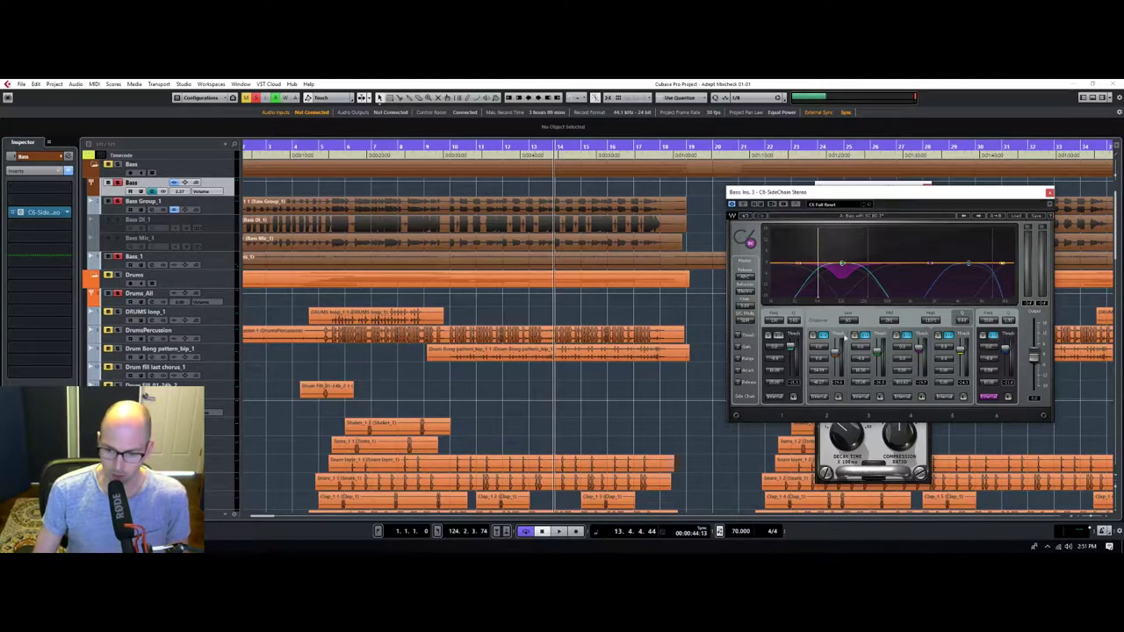
Adjust the C6's first band to duck the bass's low end and switch that band's side chain to External.
drag(778, 320, 778, 340)
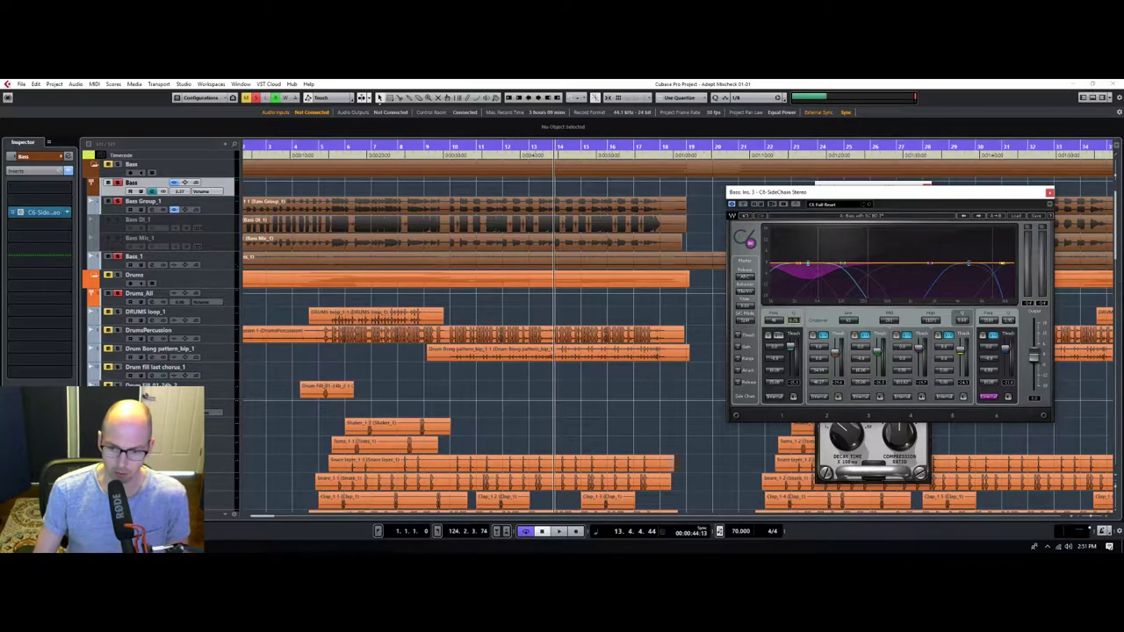
key(space)
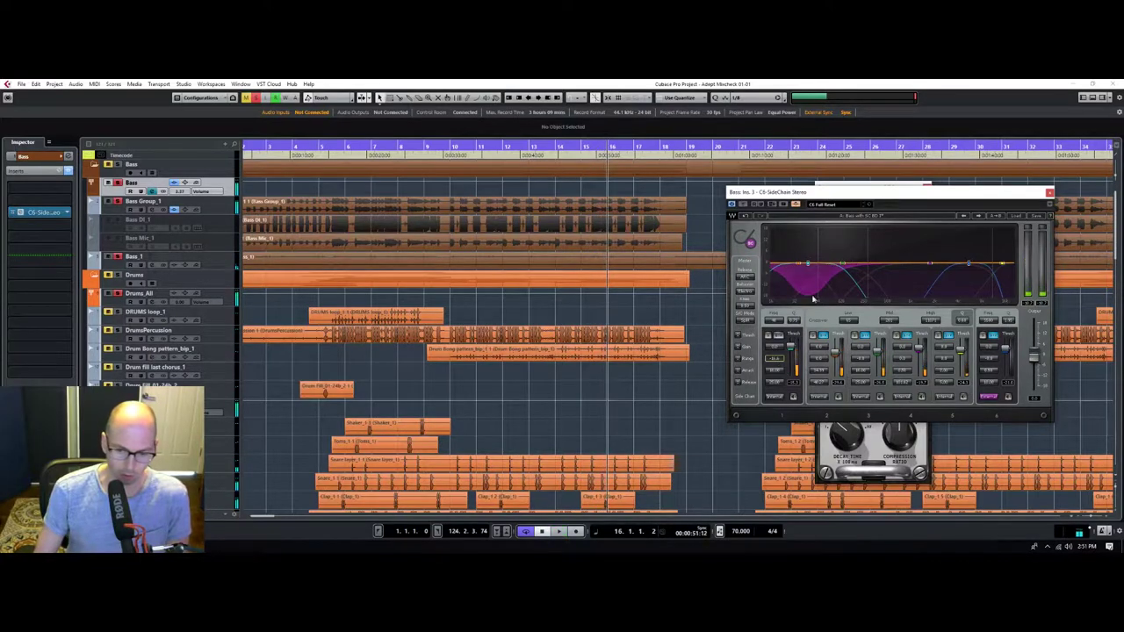
click(775, 397)
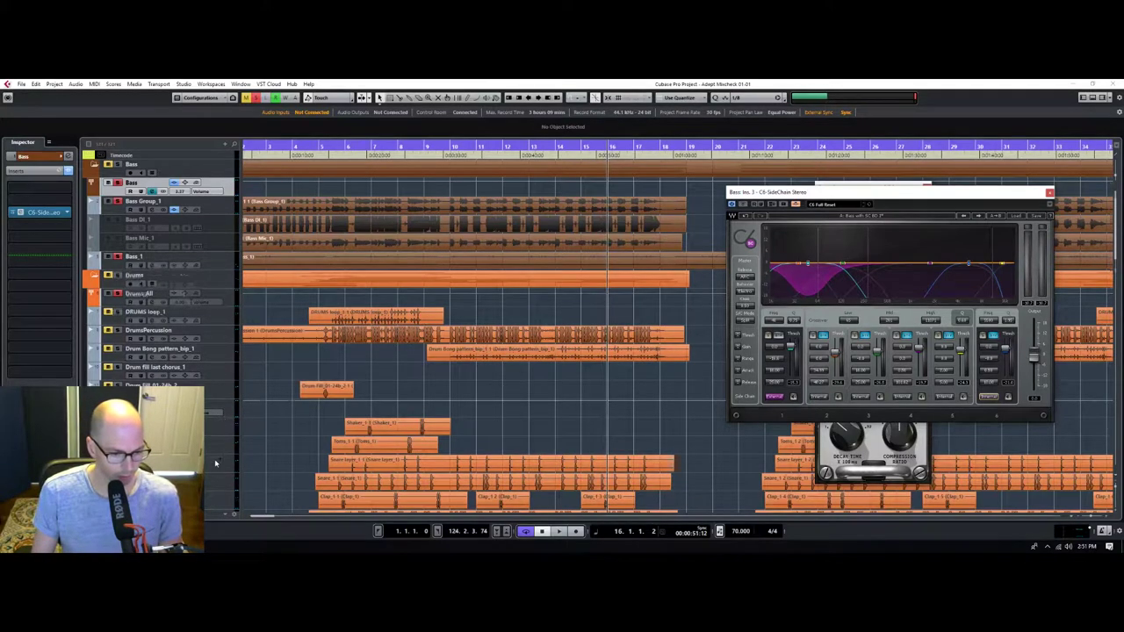
Add a send on the Kick_1 track to the side-chain input of the Bass group's C6 plugin.
scroll(210, 439, down, 5)
click(221, 375)
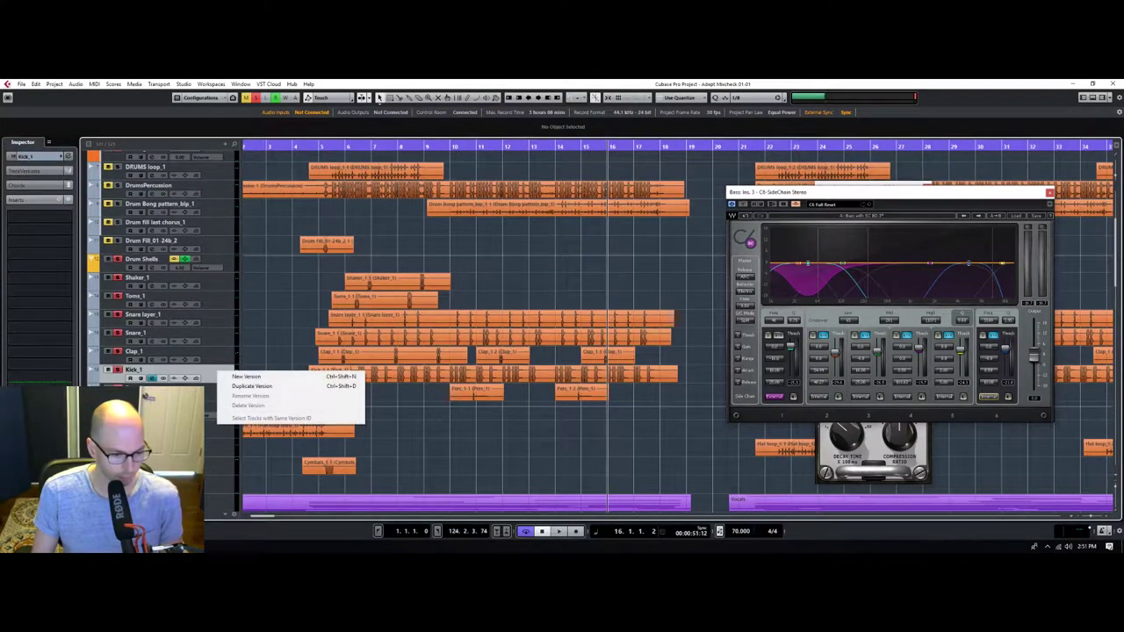
key(Escape)
click(38, 444)
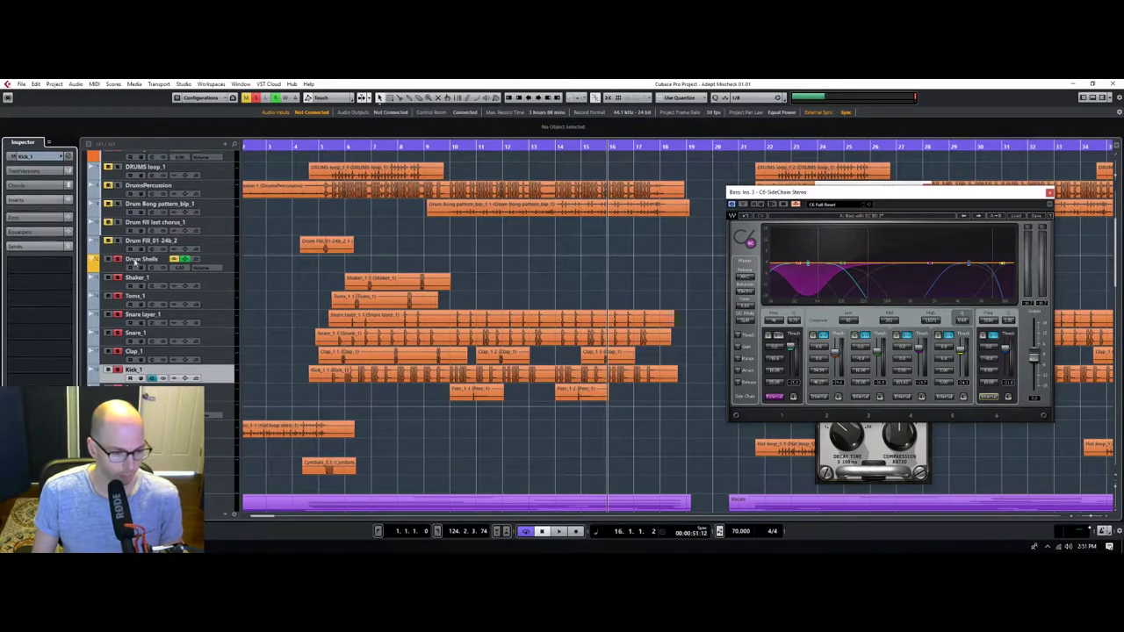
click(69, 263)
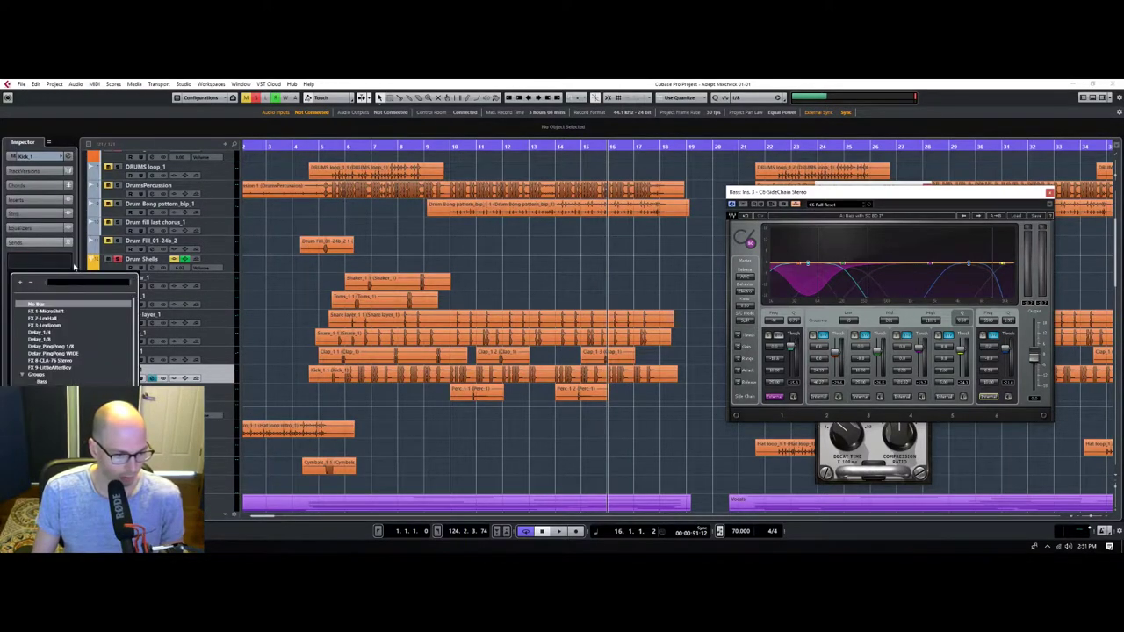
scroll(76, 377, down, 2)
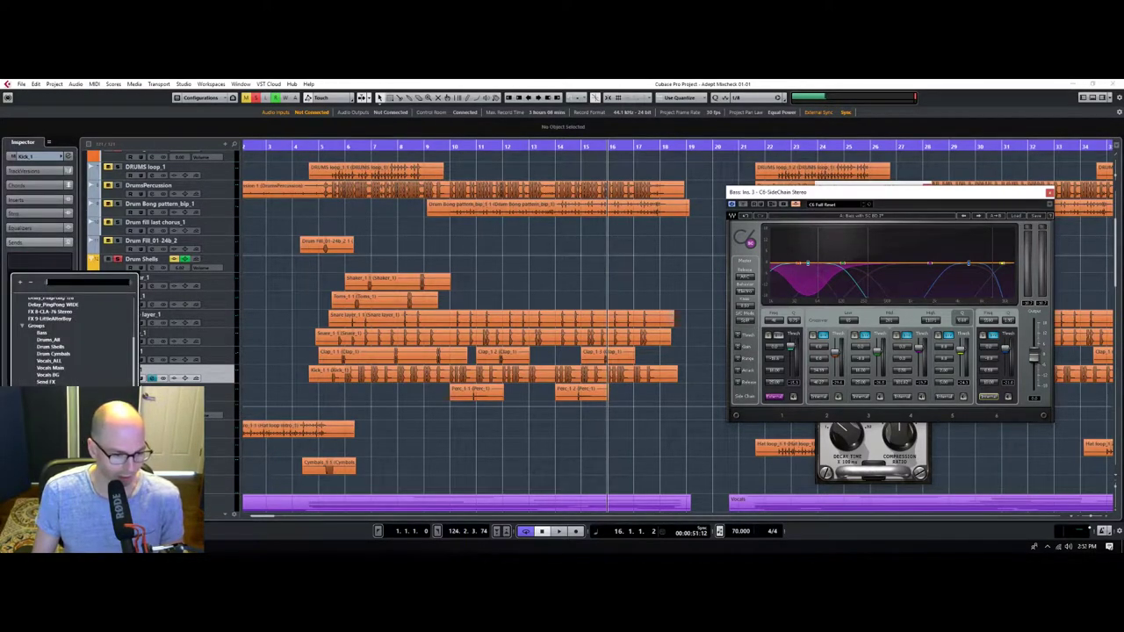
scroll(75, 333, up, 2)
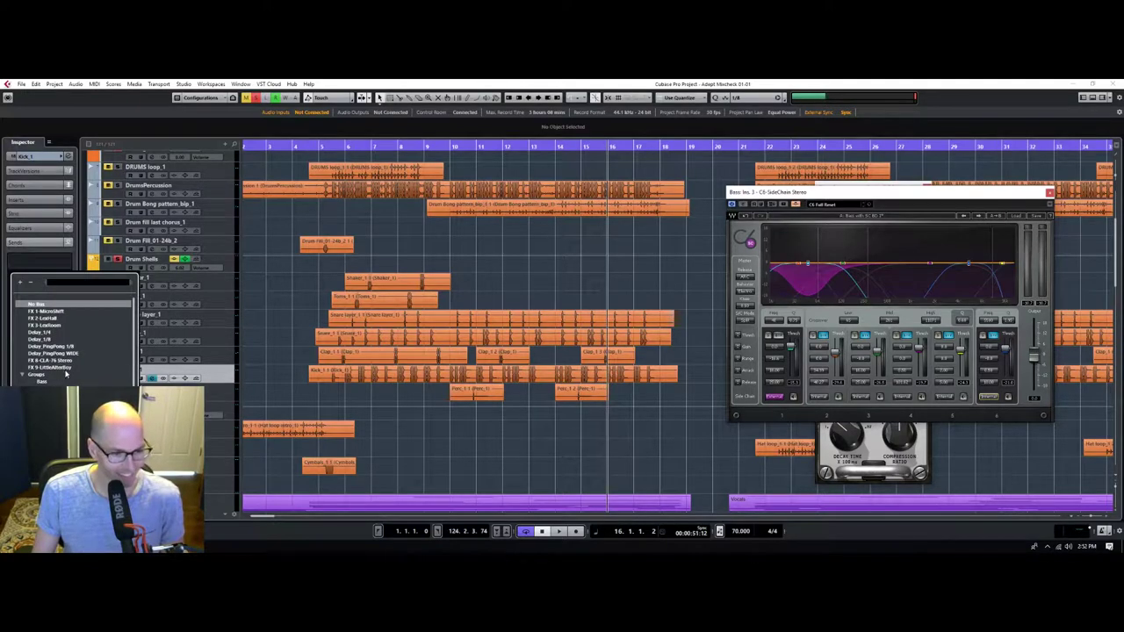
scroll(66, 374, down, 2)
click(62, 403)
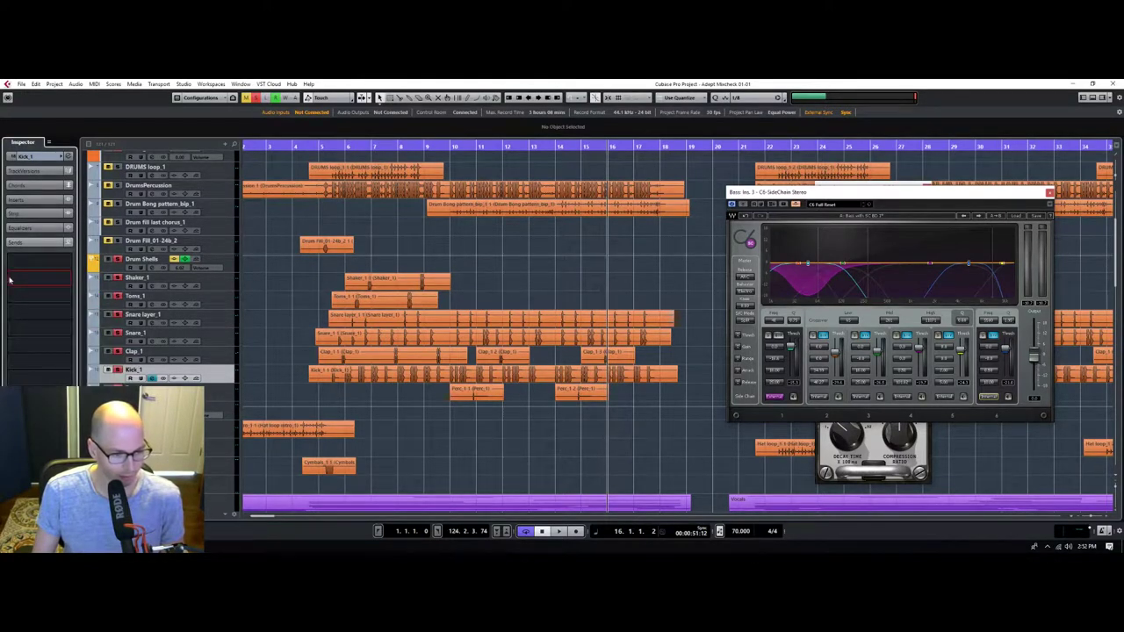
Play the song from bar 16 to check the kick-triggered ducking of the bass, stop playback and hide the plugin windows.
key(space)
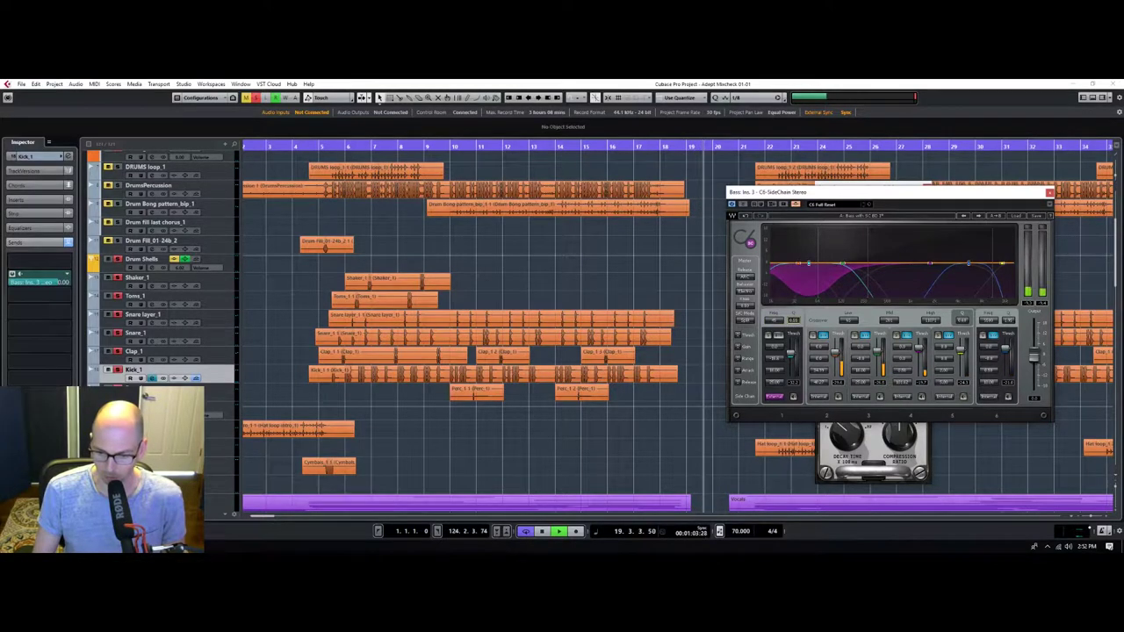
key(space)
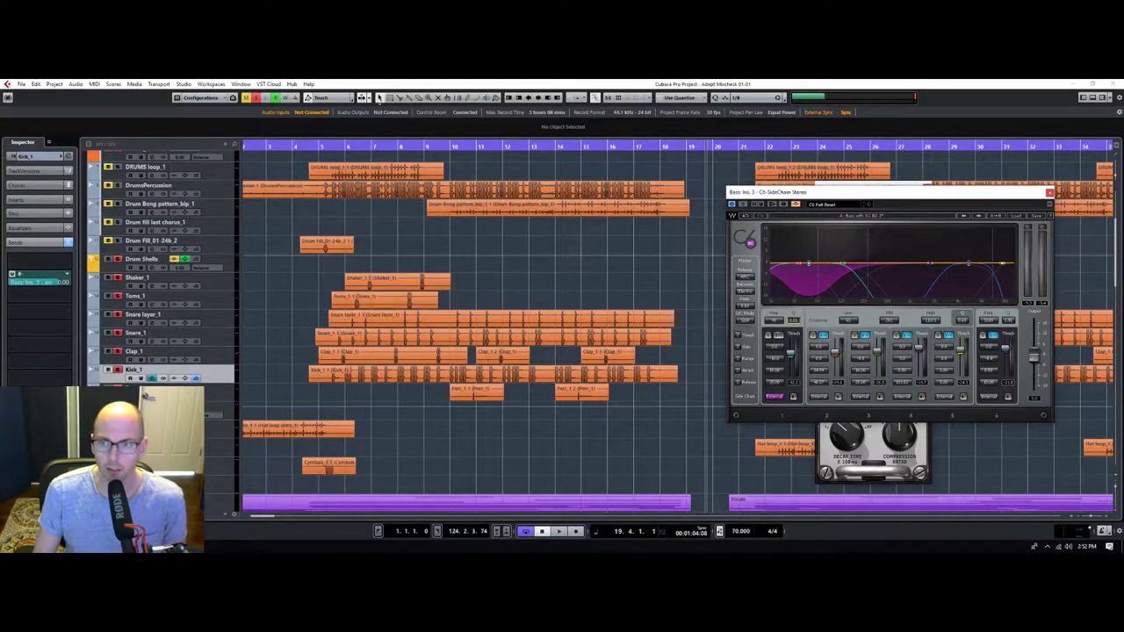
key(alt+Tab)
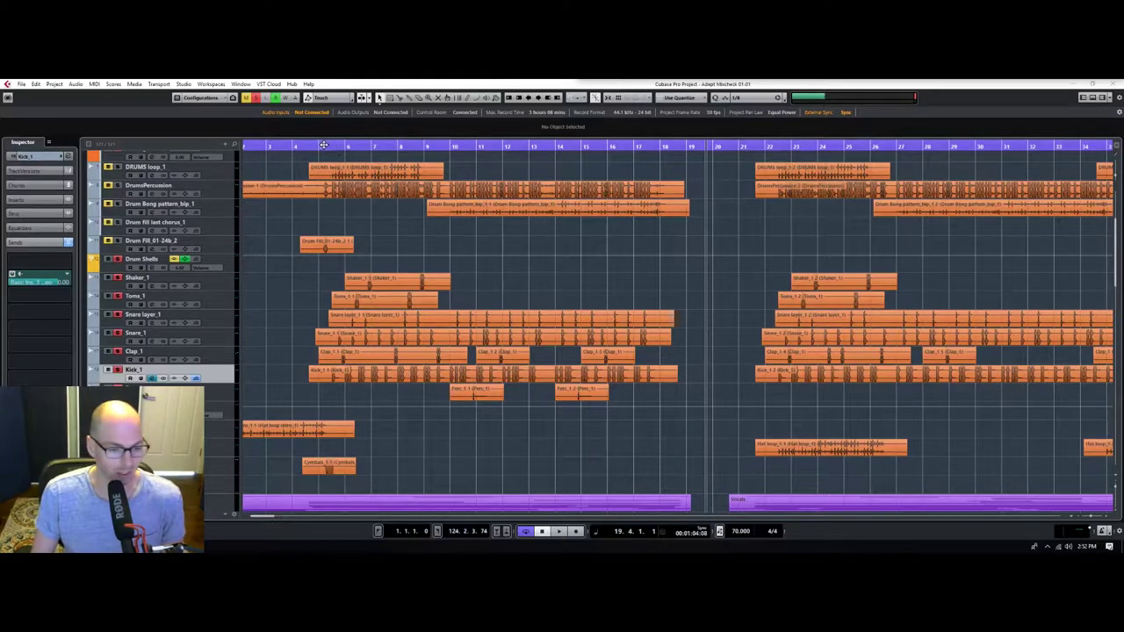
Play the song from about bar 5 with the Bass C6-SideChain open and adjust the first band's frequency and release.
drag(308, 147, 355, 142)
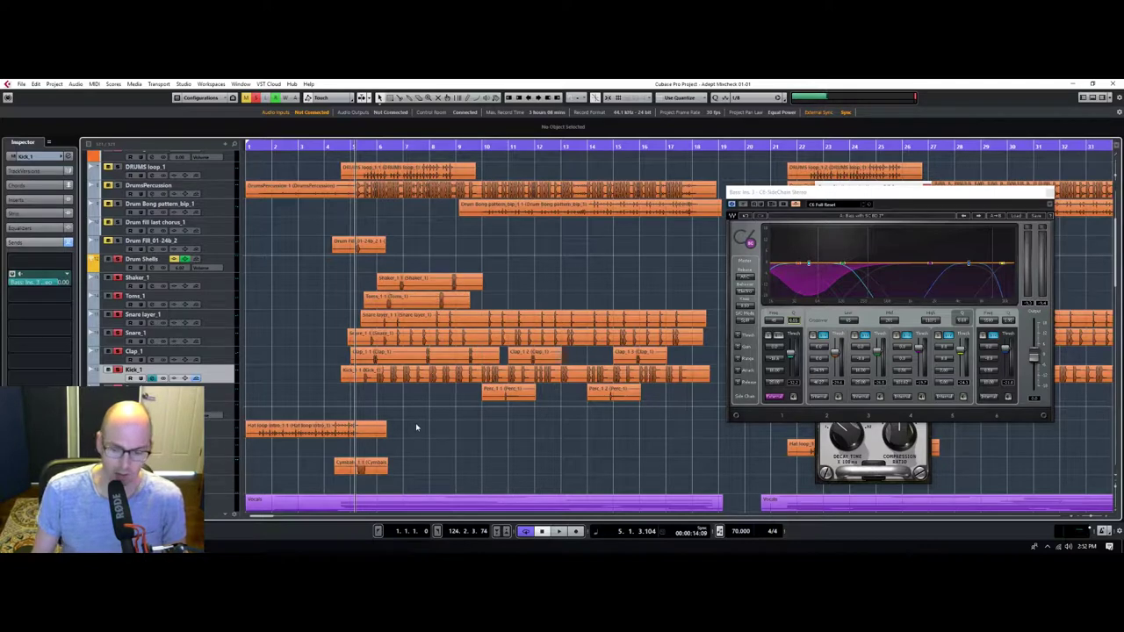
key(space)
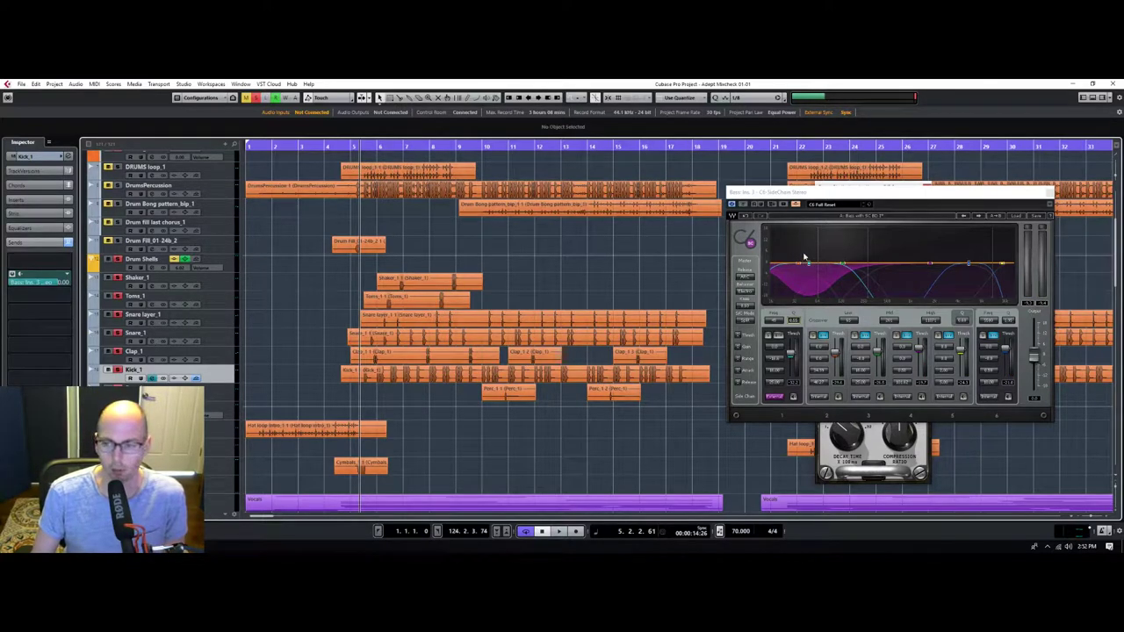
key(space)
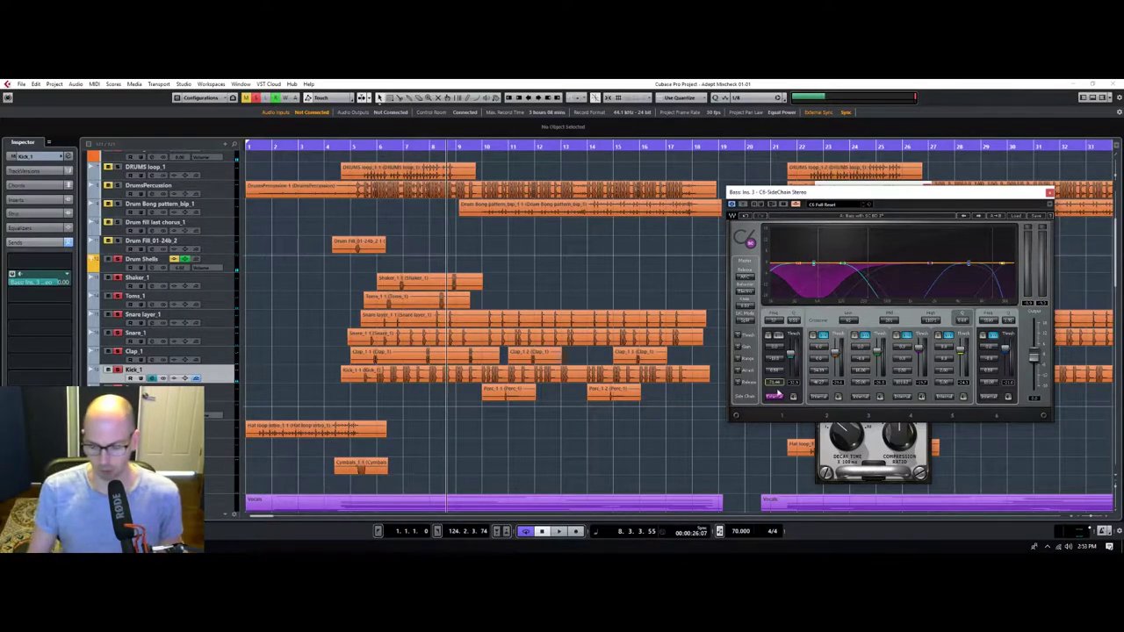
key(space)
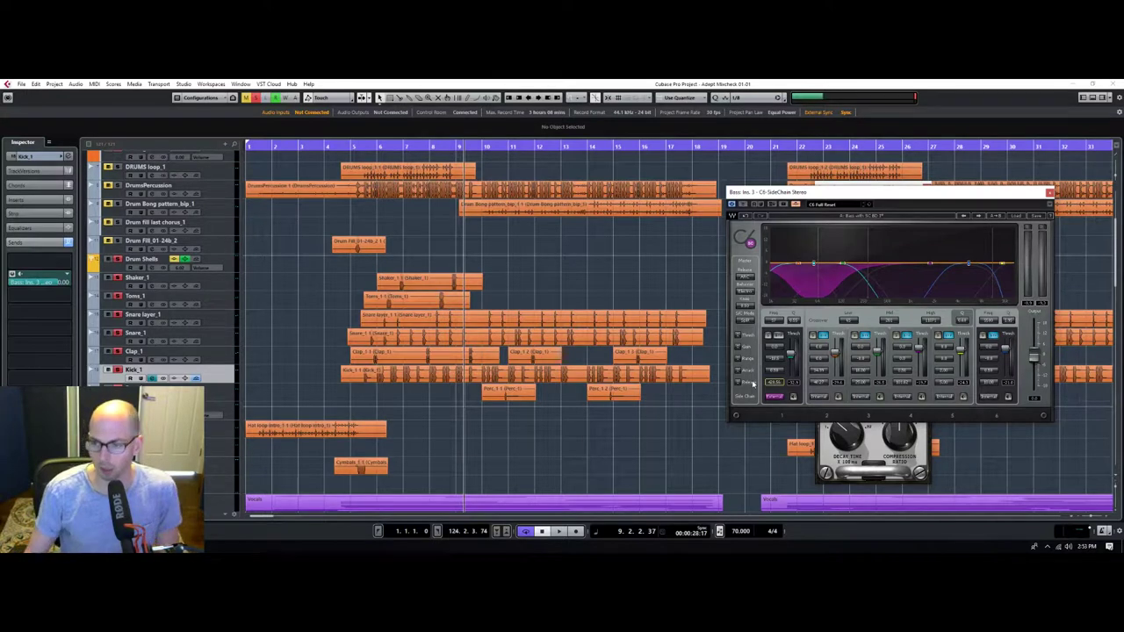
Adjust the range of the C6's first band while replaying the song from bar 2 and from bar 6.
click(347, 148)
click(281, 149)
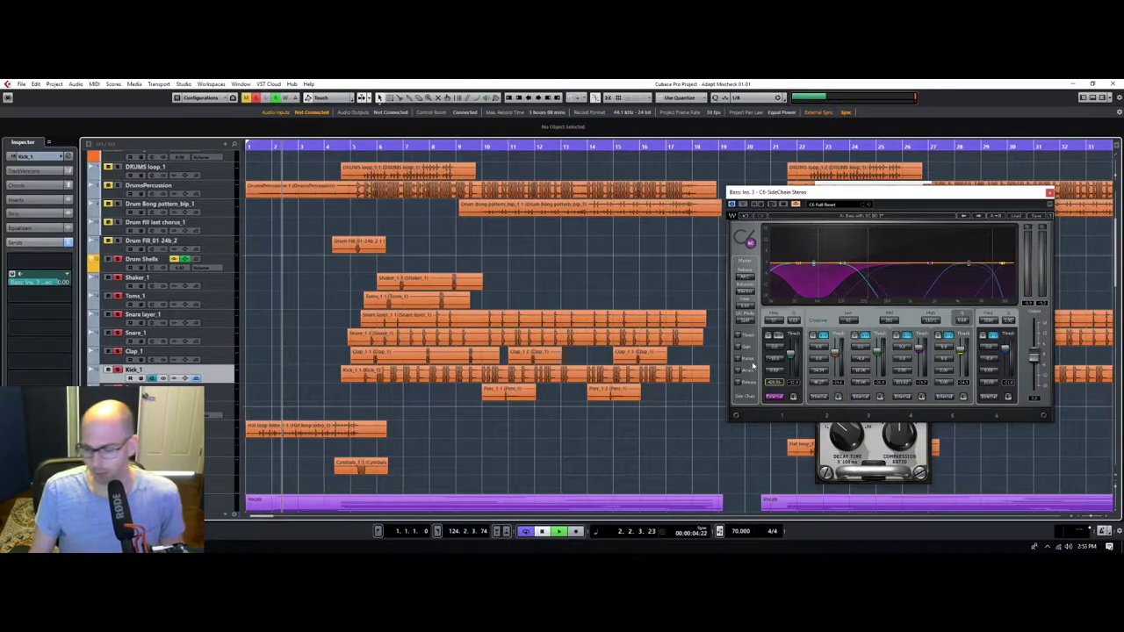
key(space)
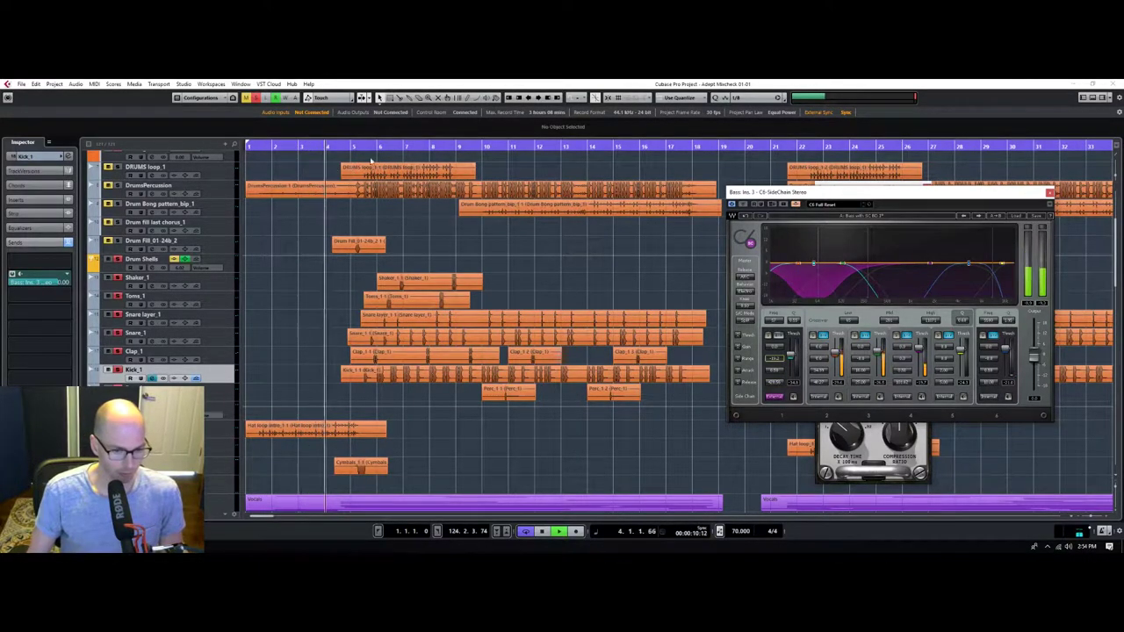
click(376, 146)
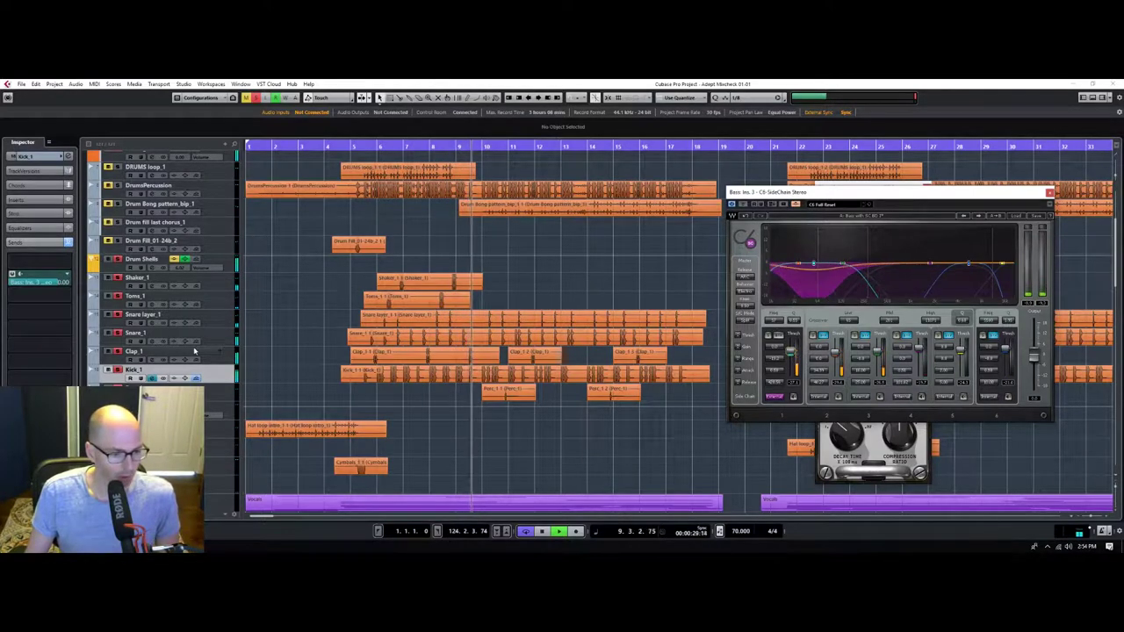
In Kick_1's channel equalizer, boost about 281 Hz by 10 dB and make a narrow cut at about 178 Hz.
click(70, 155)
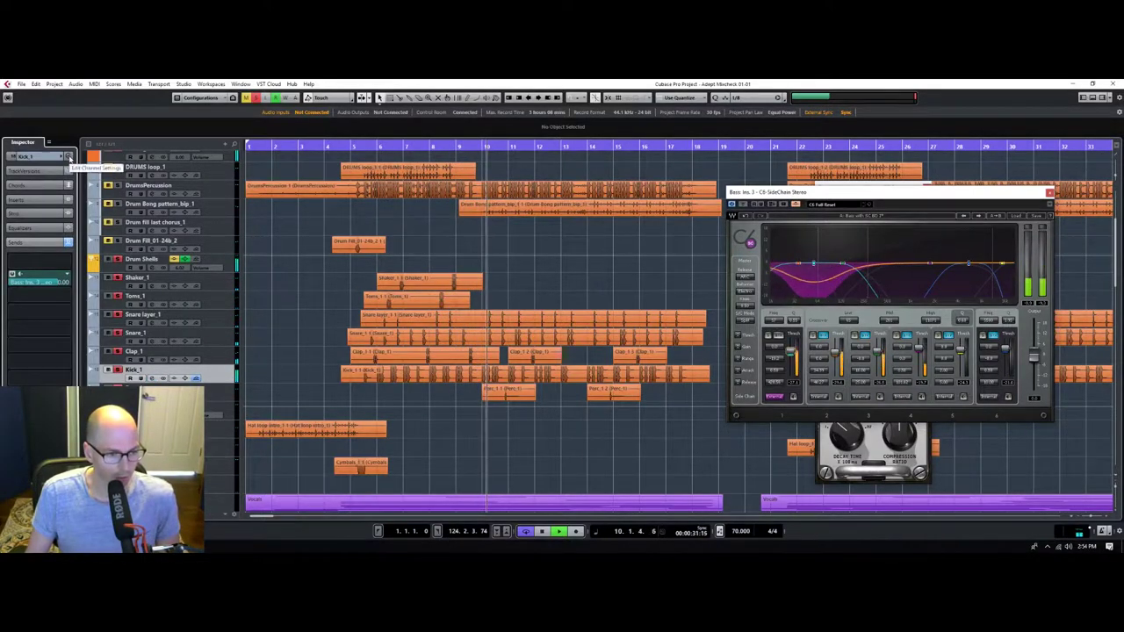
click(68, 156)
click(384, 267)
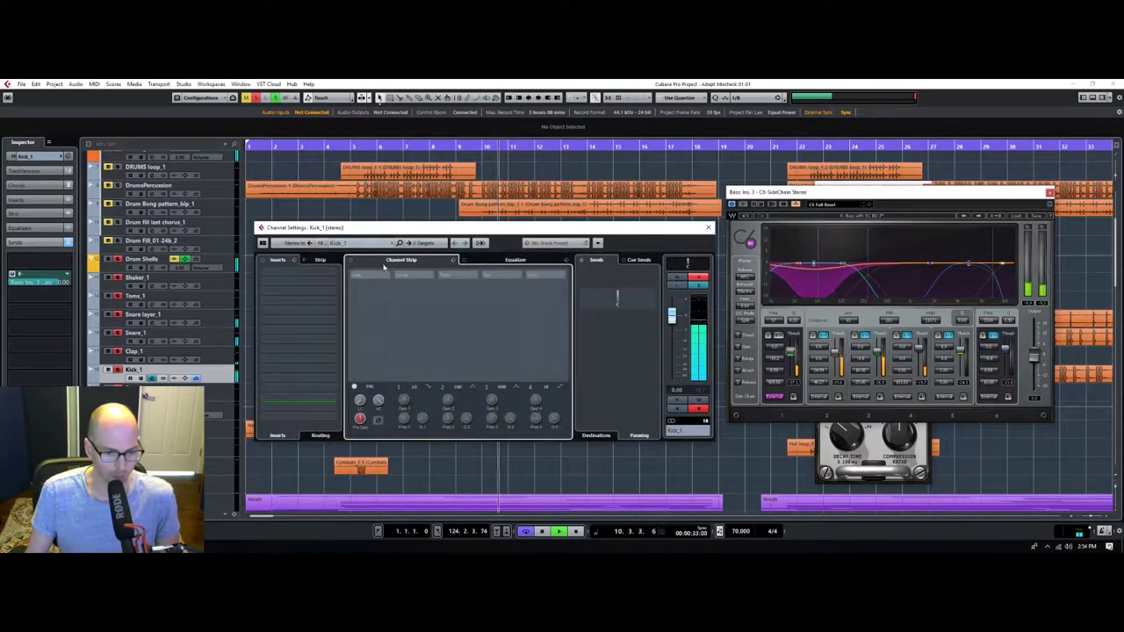
click(515, 261)
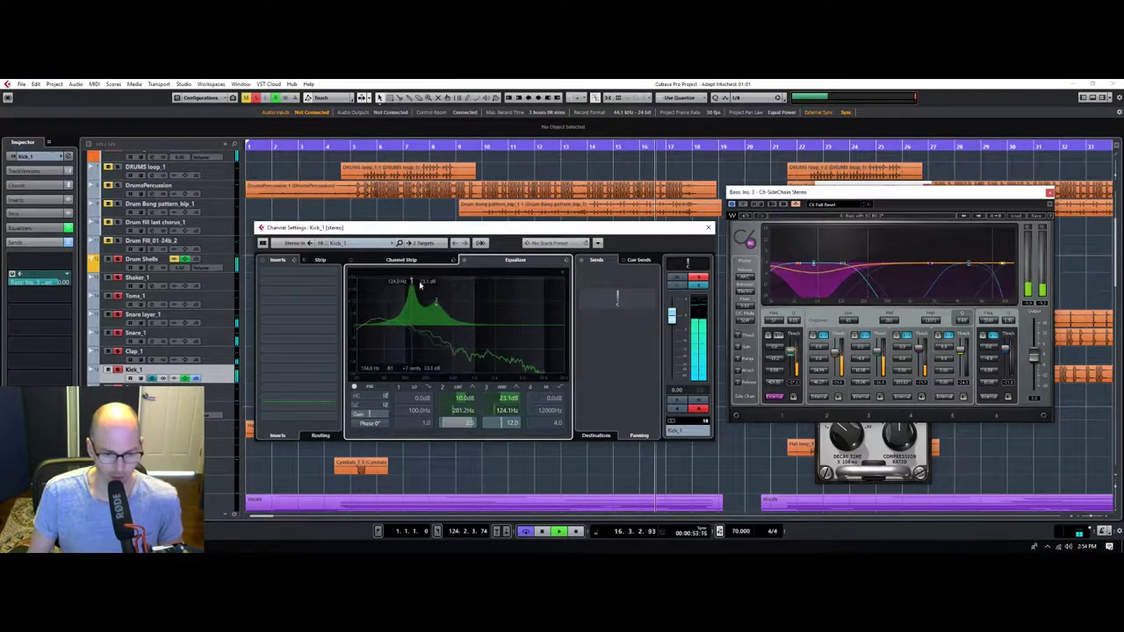
drag(412, 281, 422, 289)
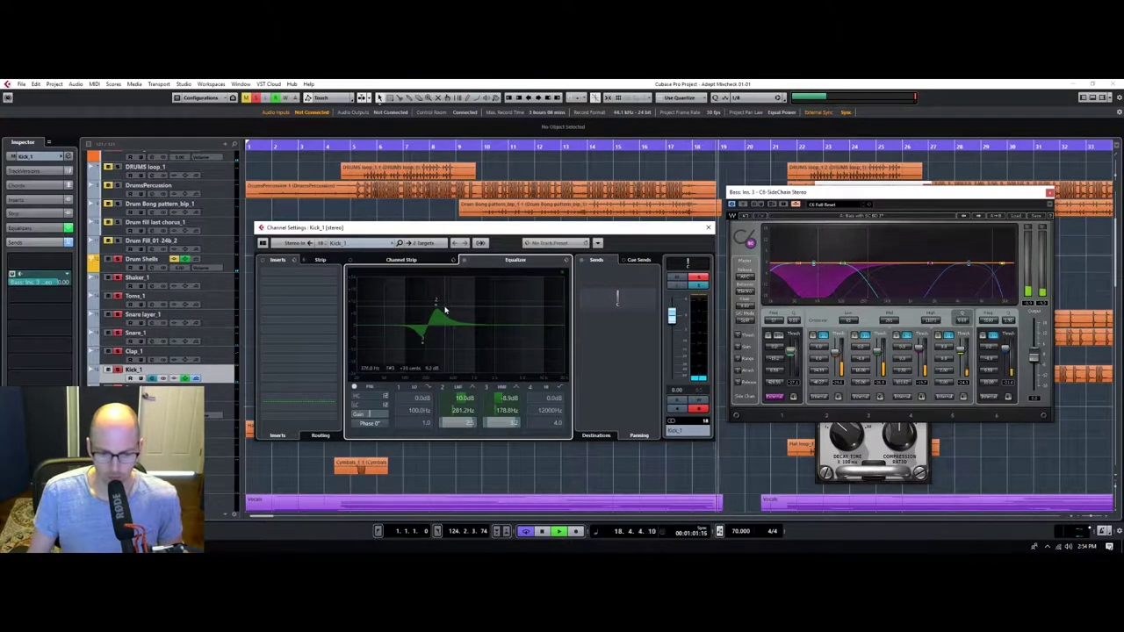
Set Kick_1's upper EQ boost to about 7.9 dB at 298 Hz and widen it while replaying from around bar 10.
drag(437, 305, 439, 314)
click(476, 146)
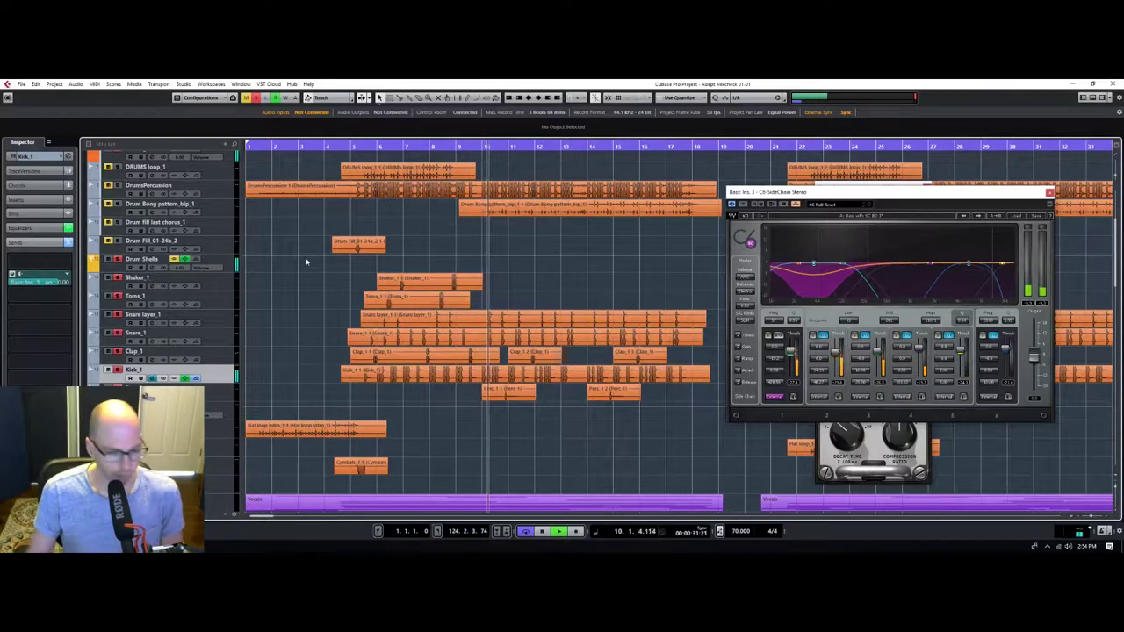
click(69, 157)
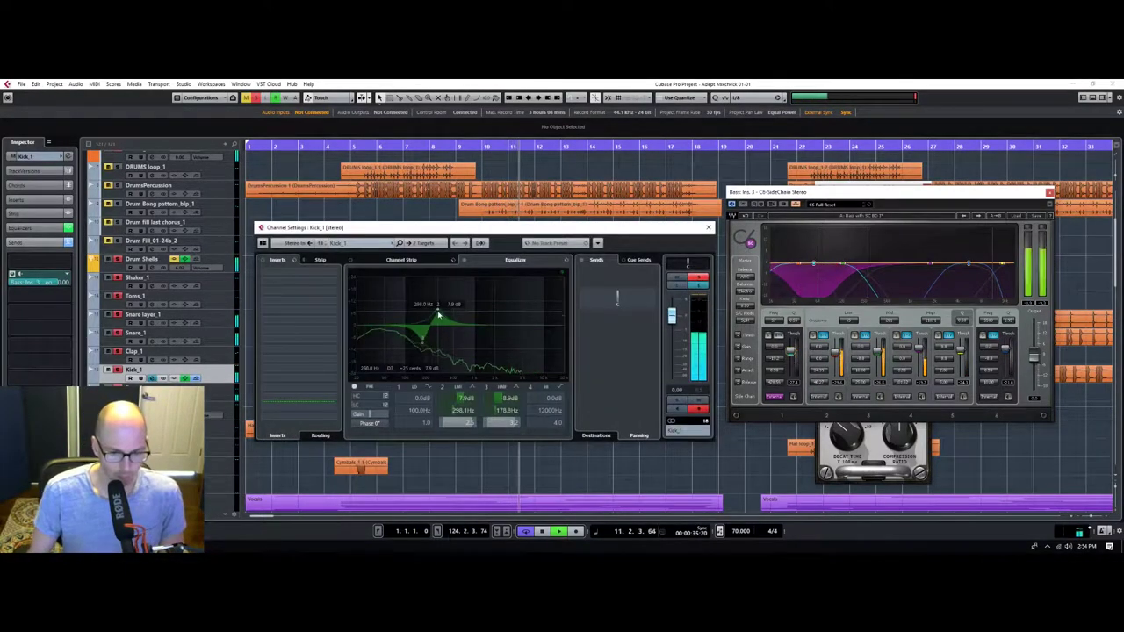
drag(437, 309, 456, 313)
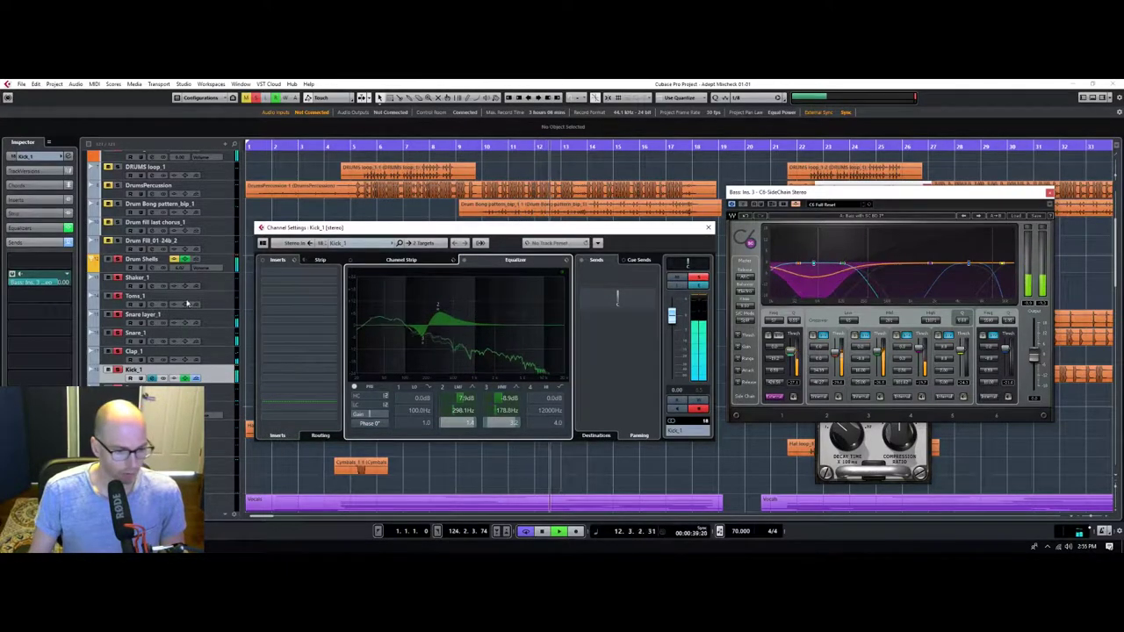
Select the main Bass group channel and bring up its C6-SideChain insert.
scroll(220, 205, up, 4)
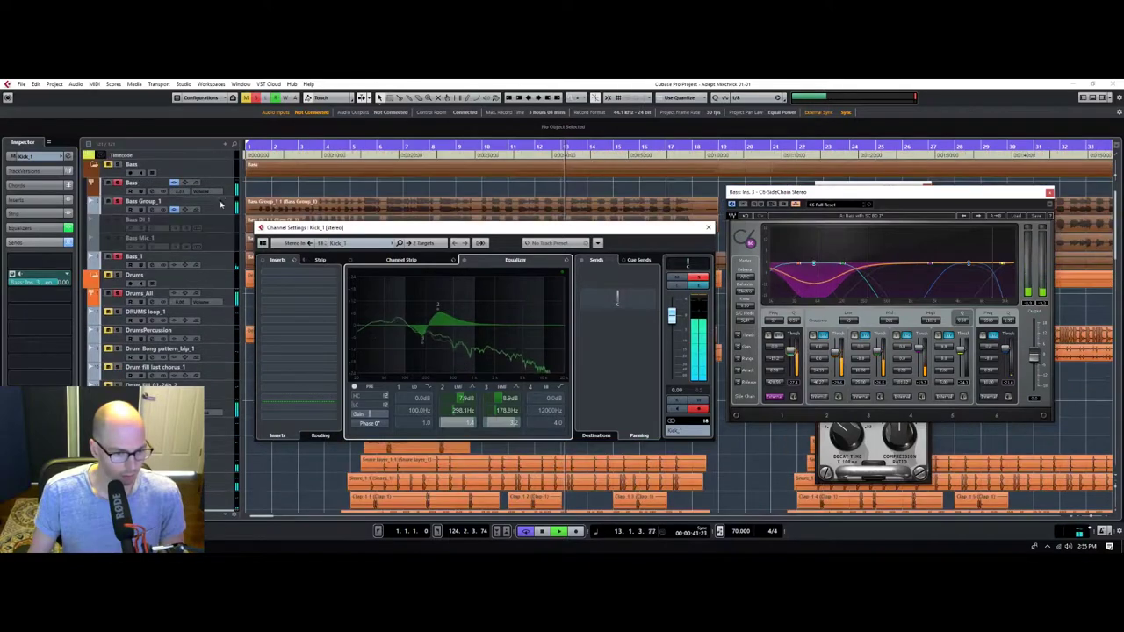
click(225, 263)
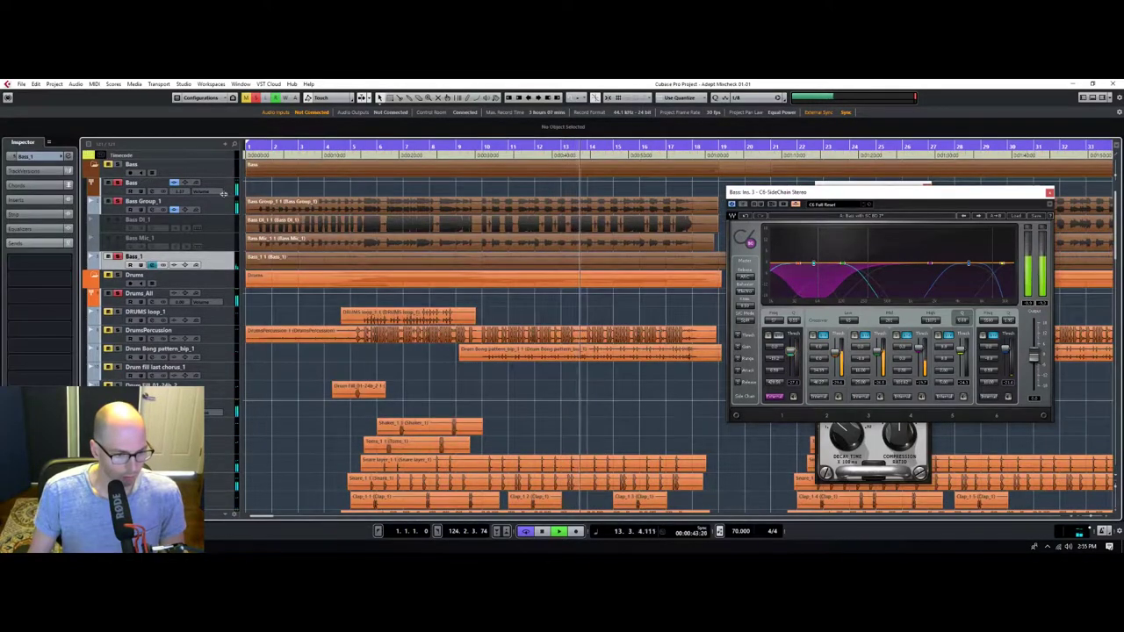
click(211, 204)
click(48, 200)
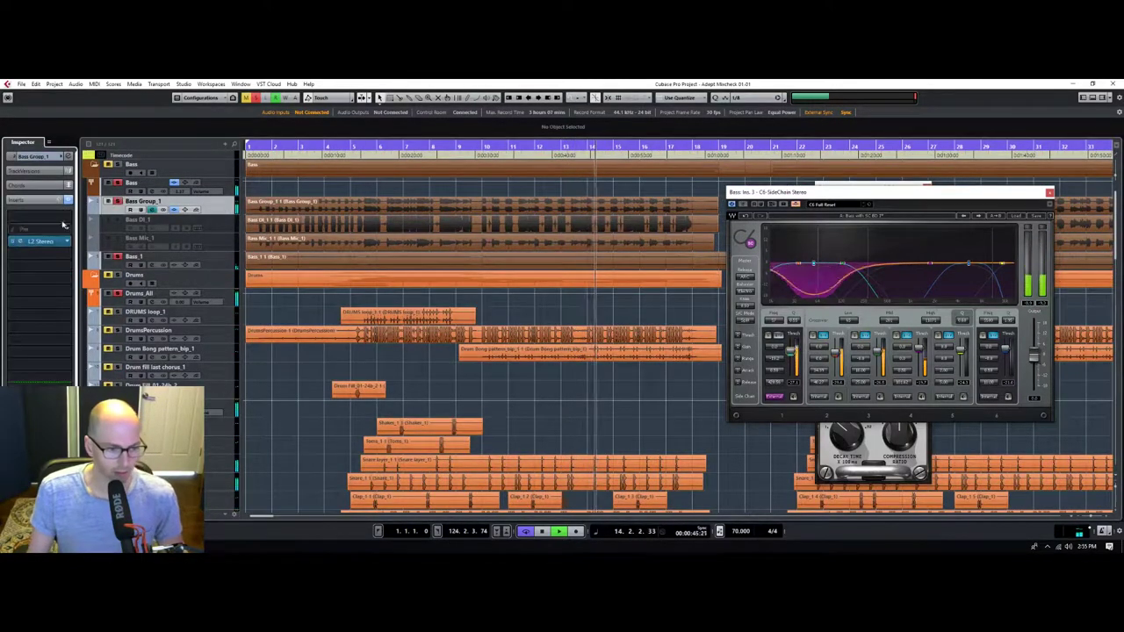
click(211, 184)
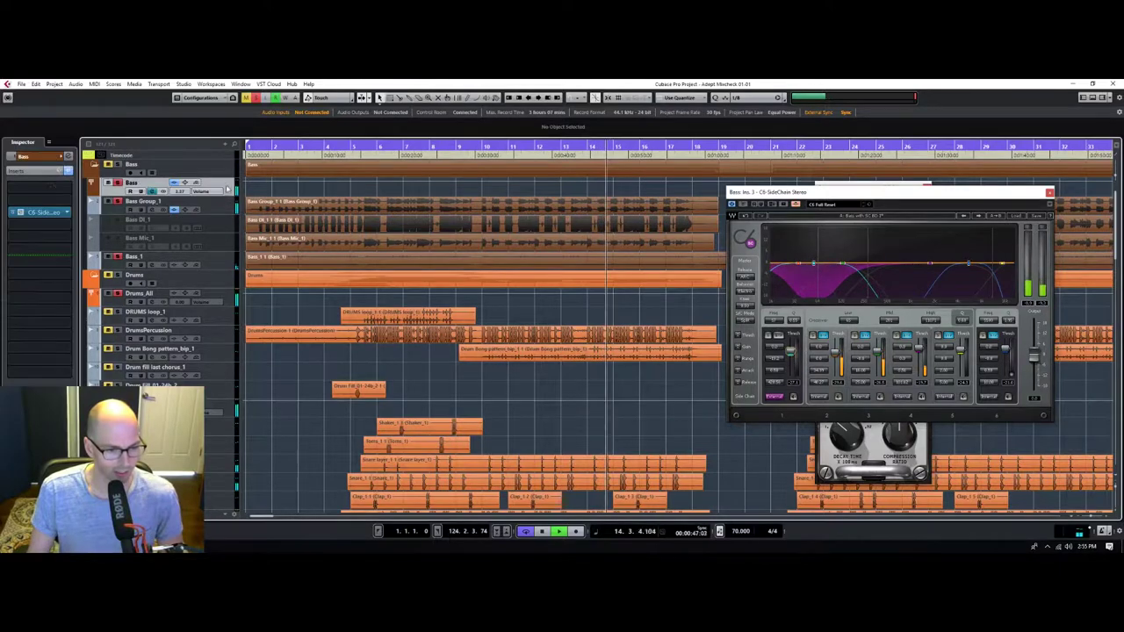
click(35, 213)
click(35, 213)
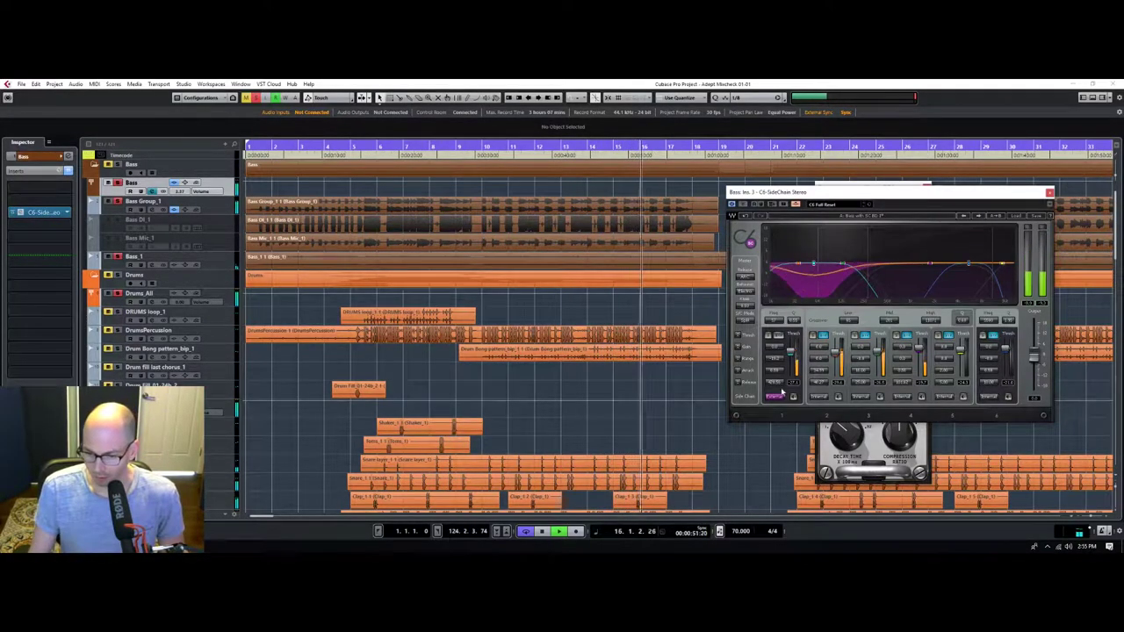
Switch the C6's second band to the External side chain, return the first band to Internal, and replay from around bar 10.
click(818, 397)
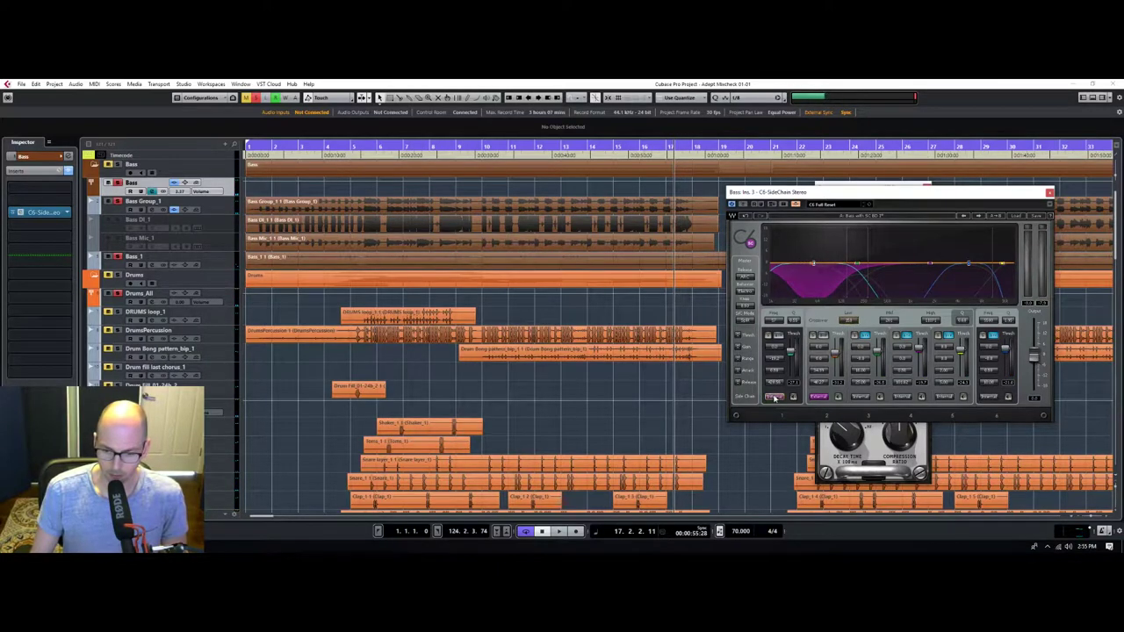
key(space)
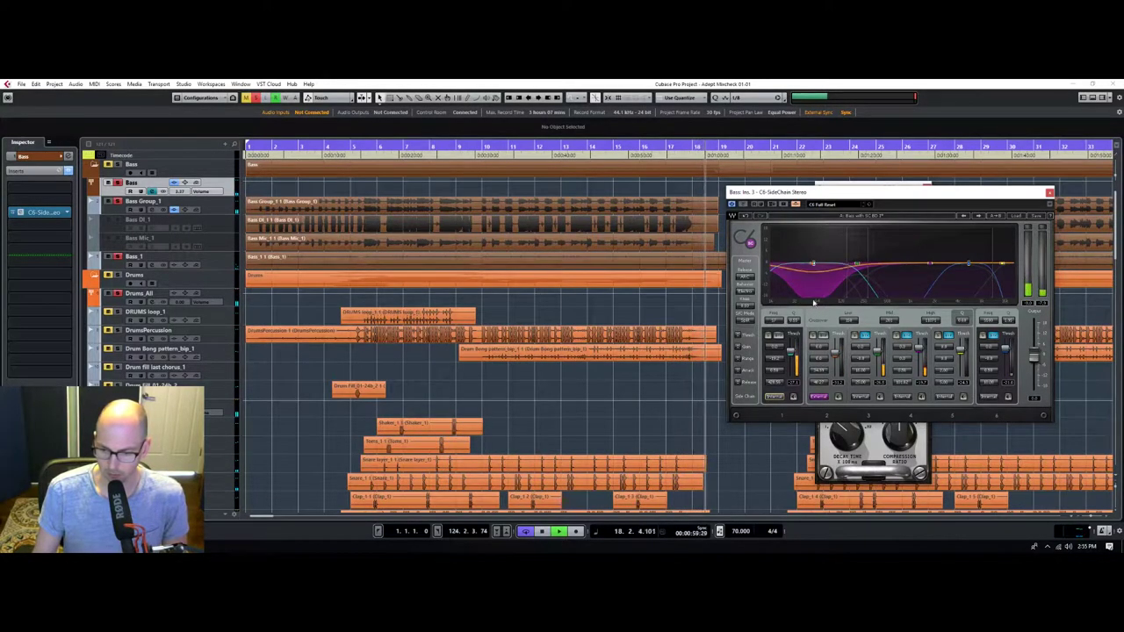
drag(509, 150, 476, 147)
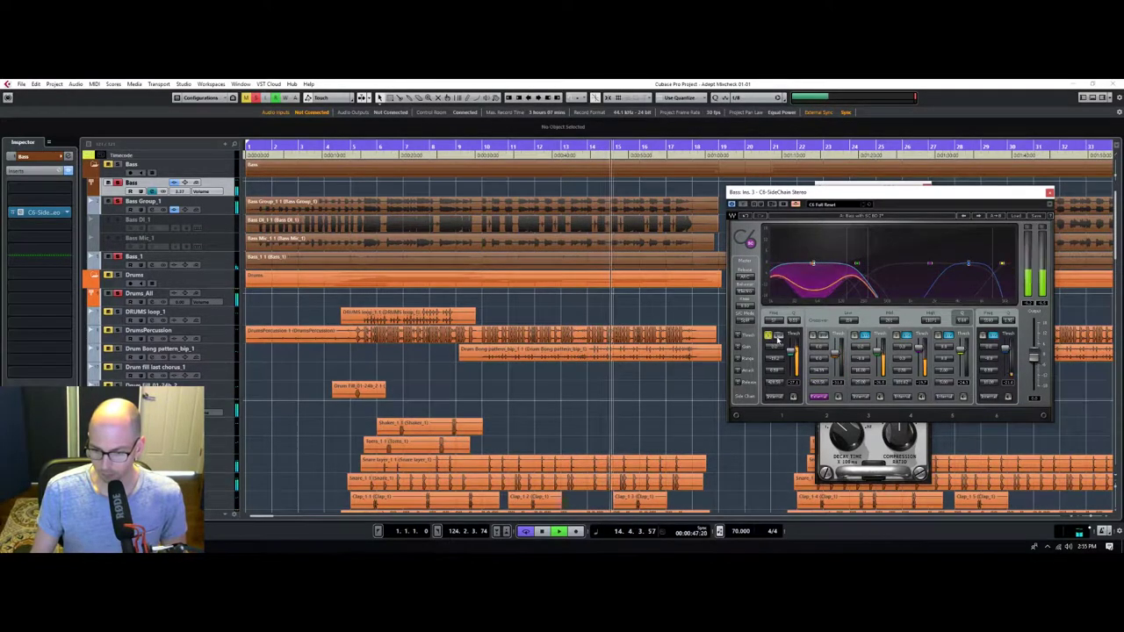
Unsolo and bypass the C6's first band, adjust the second band's ducking range, and replay from bar 7.
click(767, 336)
click(775, 337)
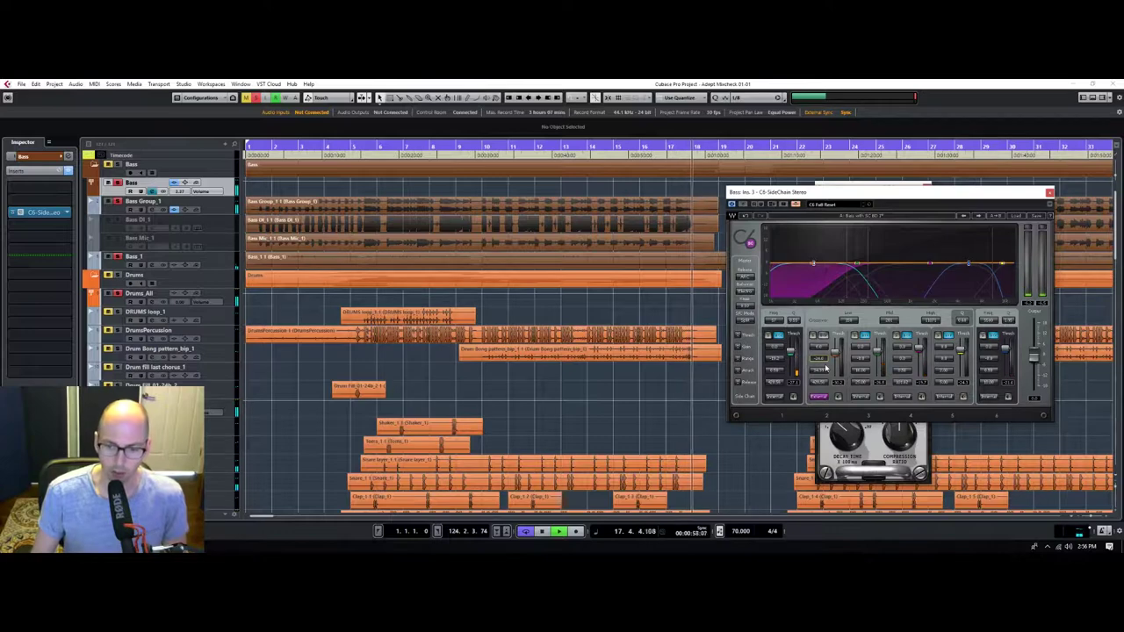
click(404, 146)
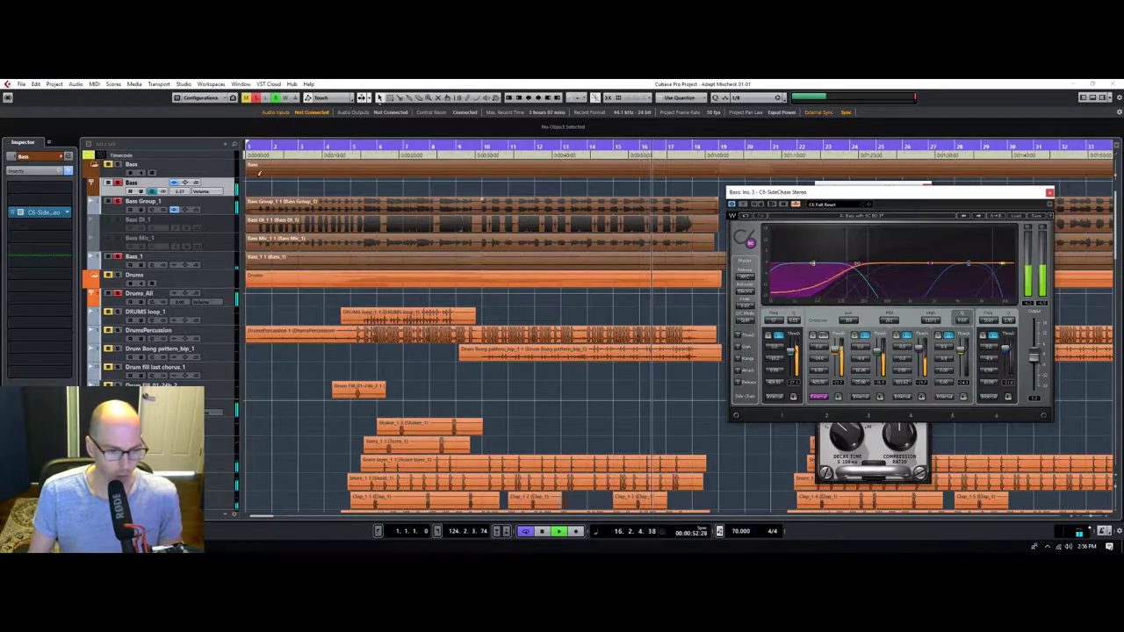
Select the Kick_1 track, review its channel equalizer curve during playback and close the channel settings.
scroll(221, 392, down, 3)
click(215, 378)
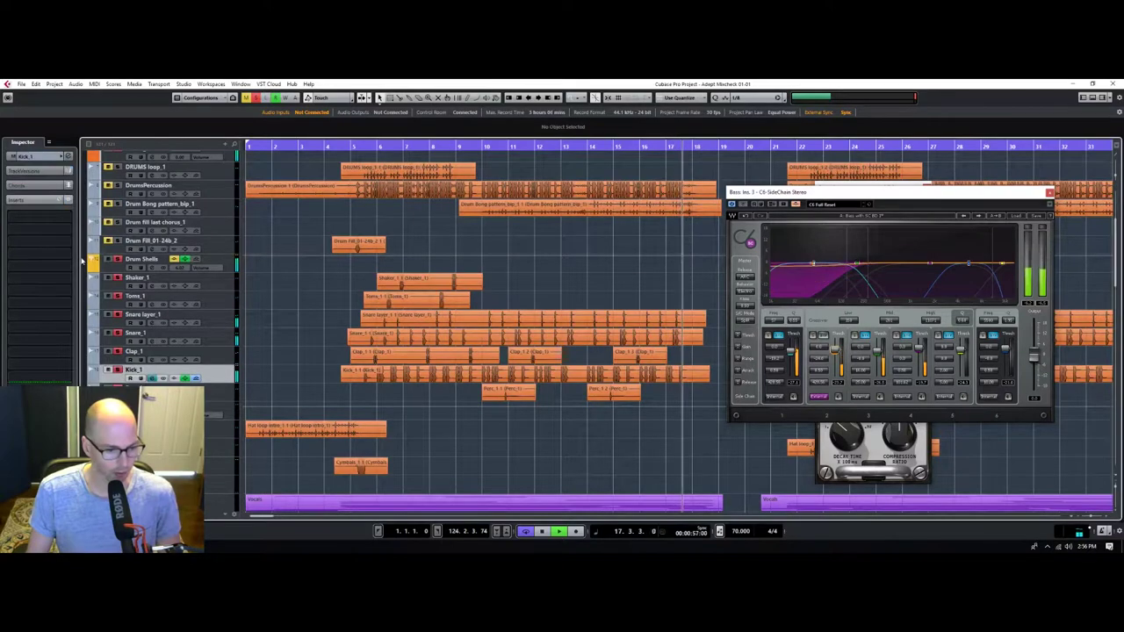
click(68, 155)
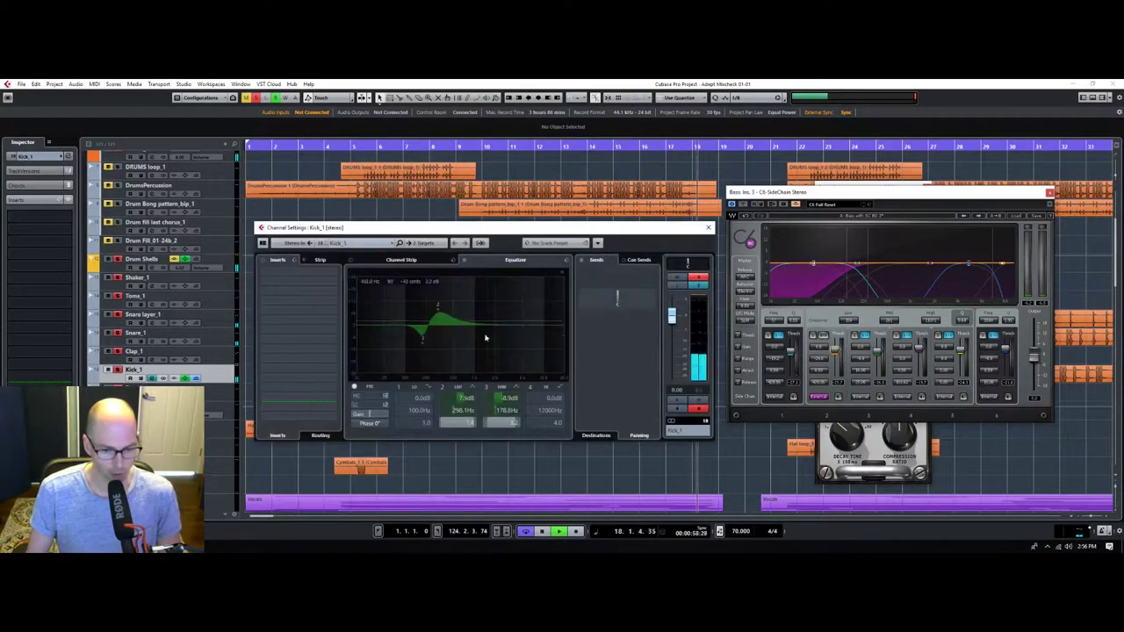
click(708, 227)
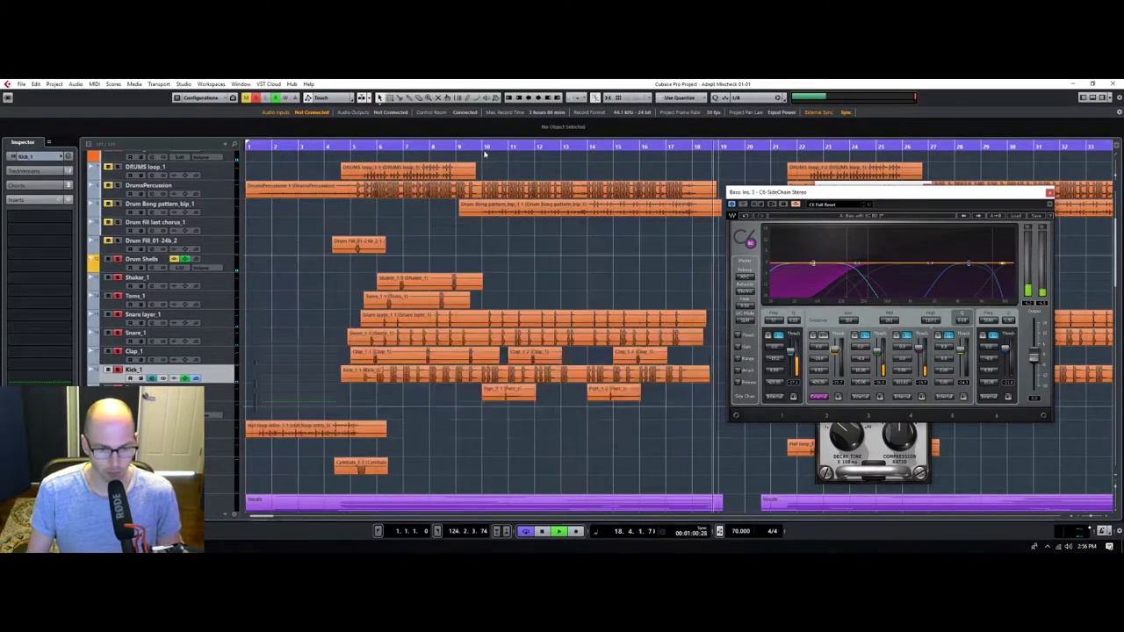
Replay the song from bar 6 and close the C6-SideChain and Kramer-PIE plugin windows.
click(491, 148)
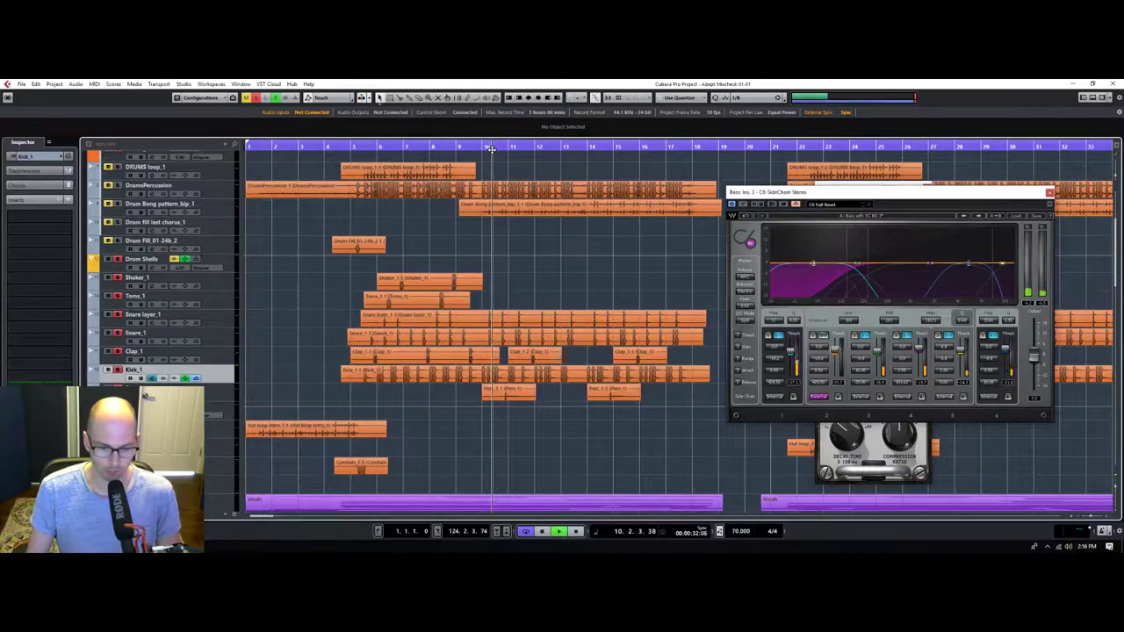
click(378, 147)
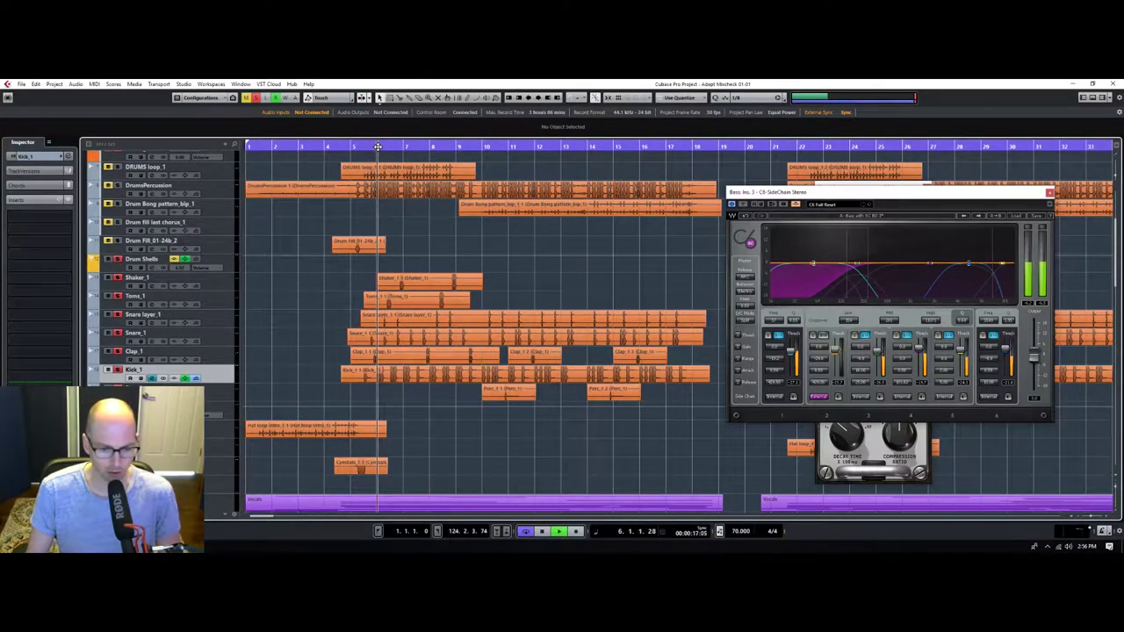
click(1049, 192)
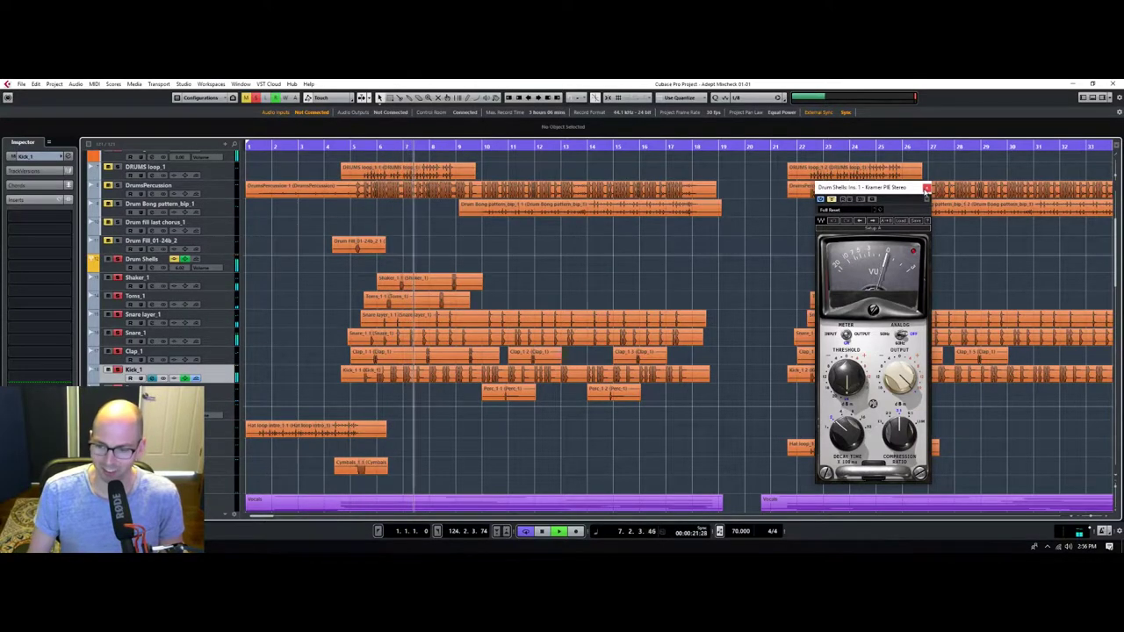
click(926, 187)
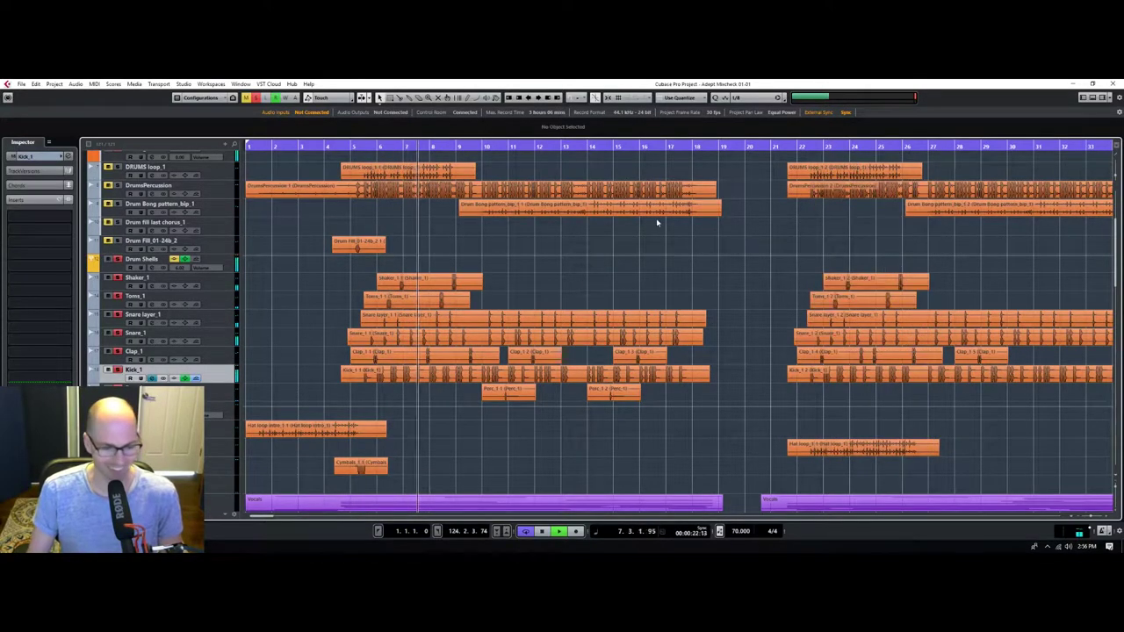
Add a high-shelf boost of about 9.2 dB near 2237 Hz to Kick_1's channel equalizer and close its settings.
click(68, 157)
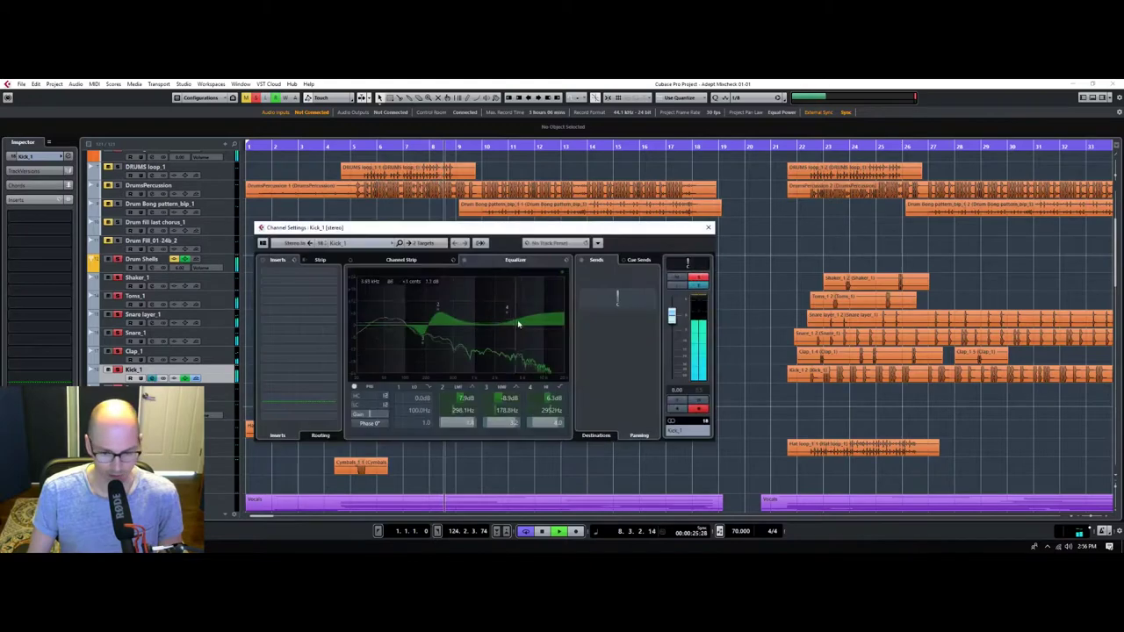
drag(502, 306, 497, 311)
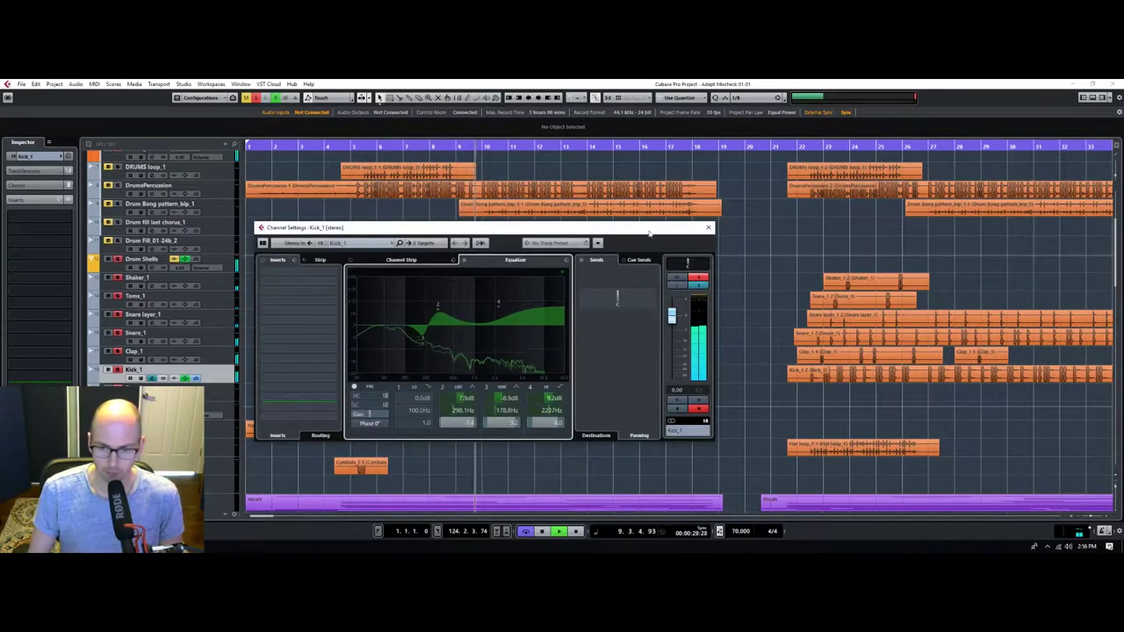
click(708, 228)
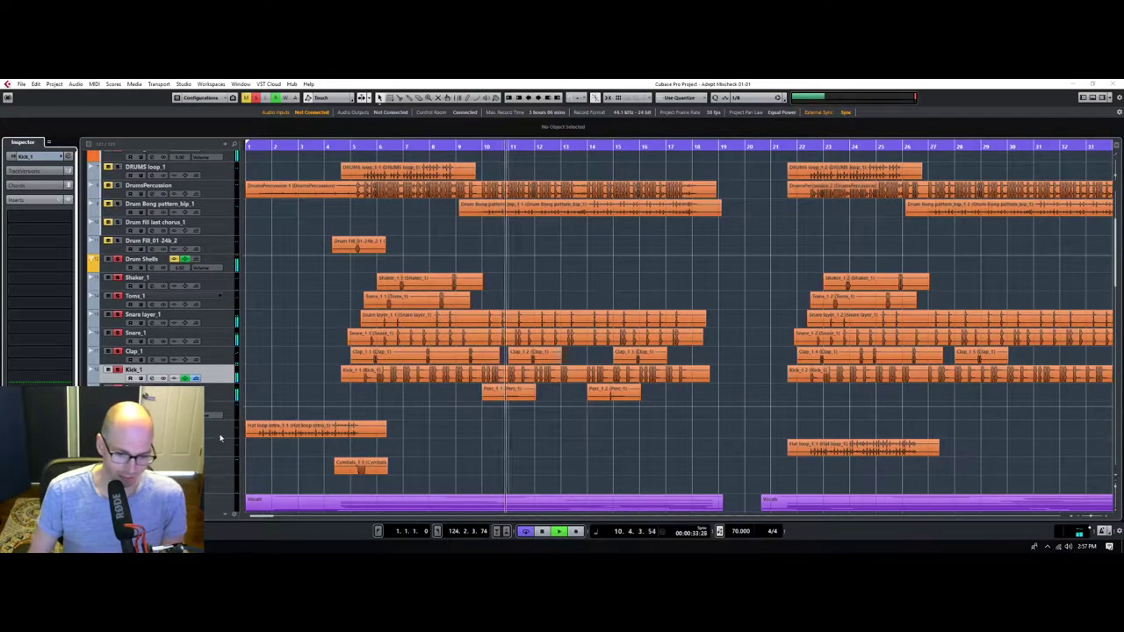
Select the Snare_1 track within the drum shells and replay the song from about bar 5.
right_click(224, 395)
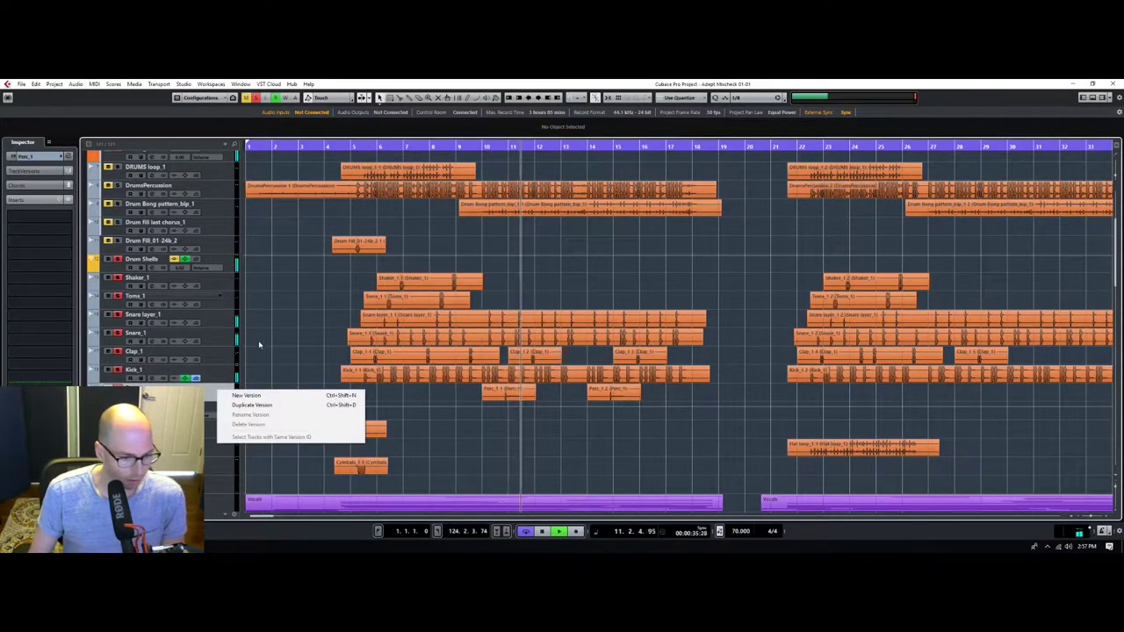
click(282, 326)
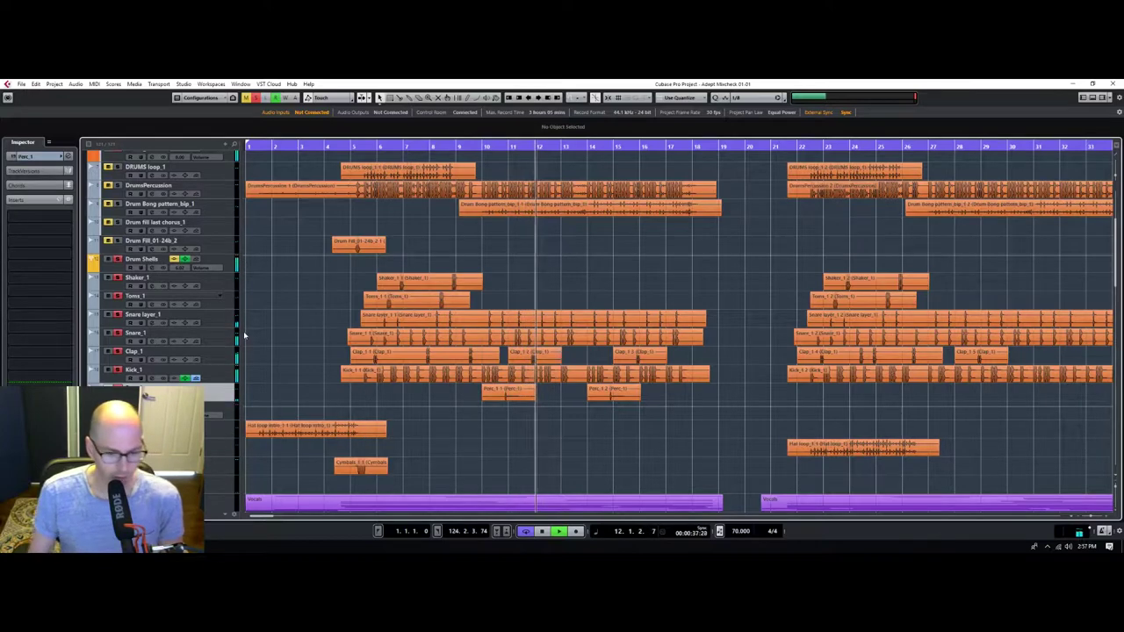
click(227, 264)
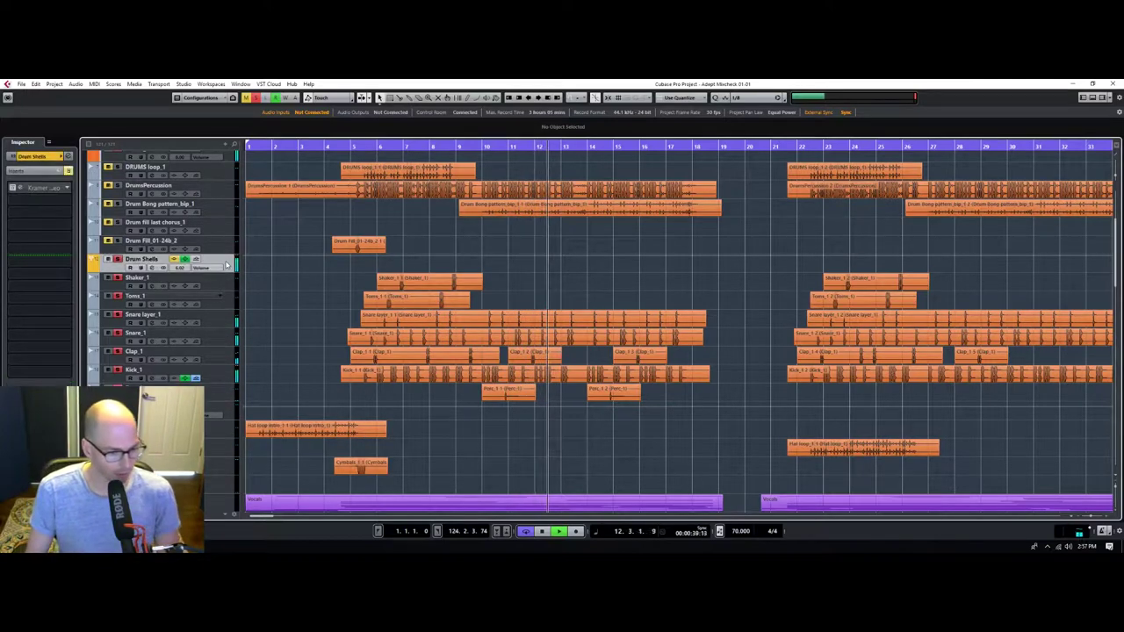
click(218, 336)
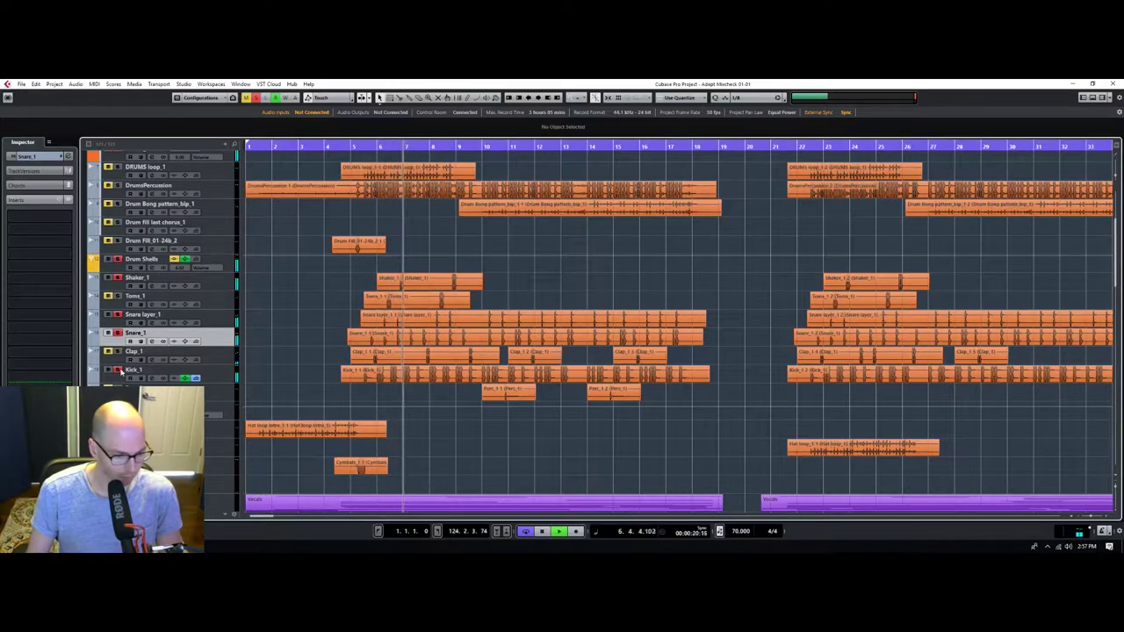
click(362, 146)
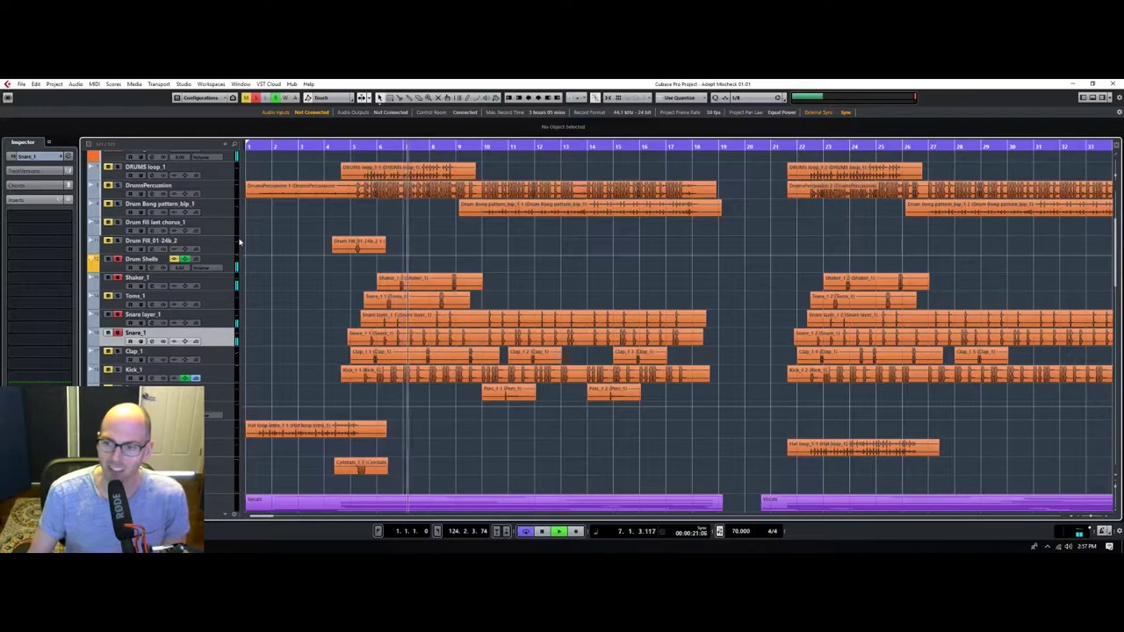
Open Snare_1's channel settings and add a high-shelf boost of about 5.2 dB near 2020 Hz in its equalizer.
click(51, 157)
click(68, 156)
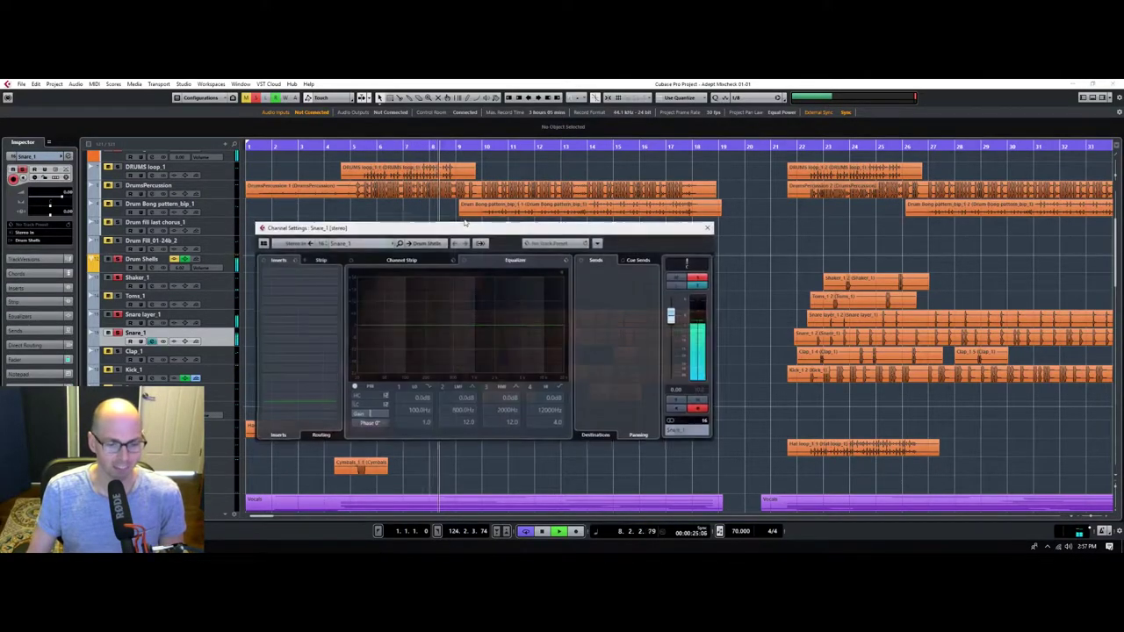
drag(510, 310, 495, 311)
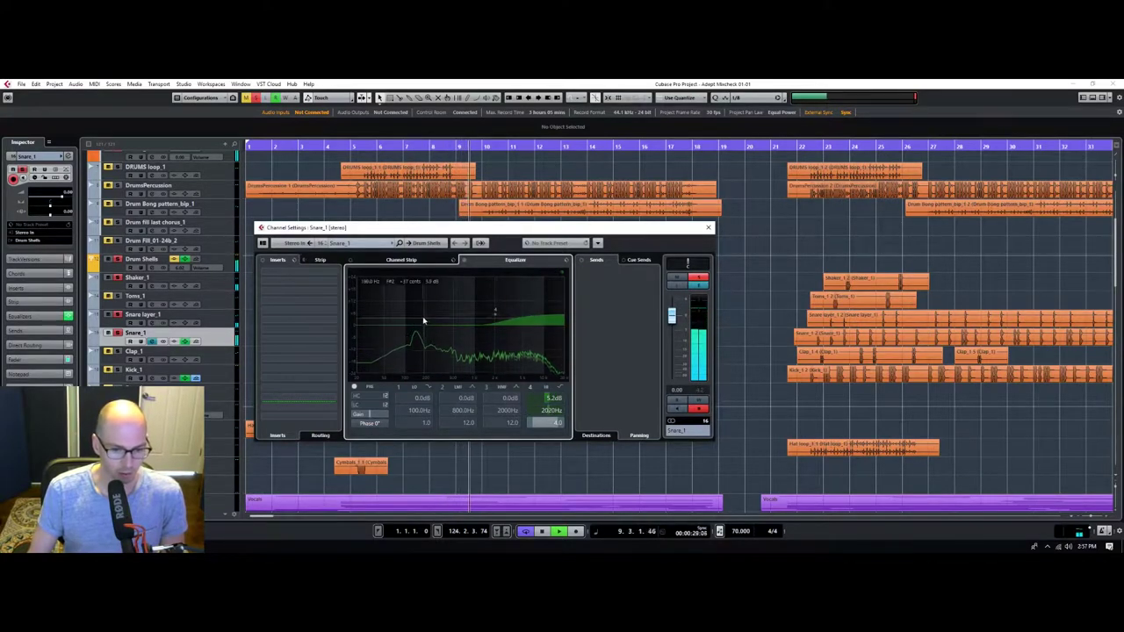
Boost Snare_1 by about 3.3 dB near 150 Hz with a Q of 2.1, add a low cut, and close its channel settings.
mouse_move(421, 326)
mouse_down()
mouse_move(431, 318)
mouse_move(422, 311)
mouse_move(417, 322)
mouse_up()
scroll(415, 317, down, 2)
scroll(418, 323, down, 2)
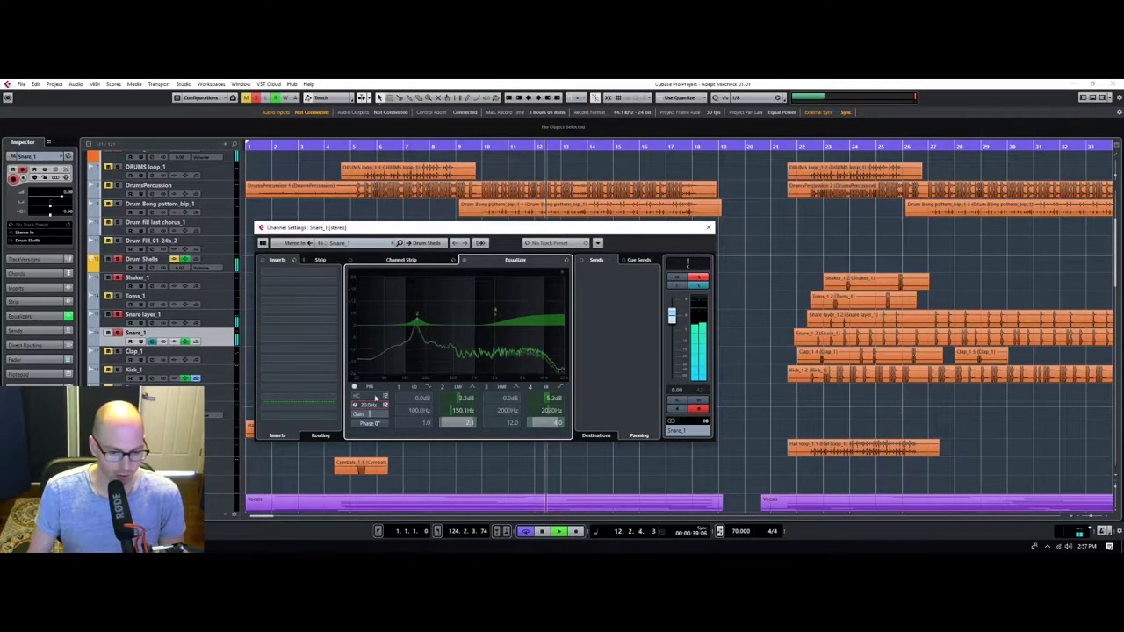
drag(371, 405, 382, 340)
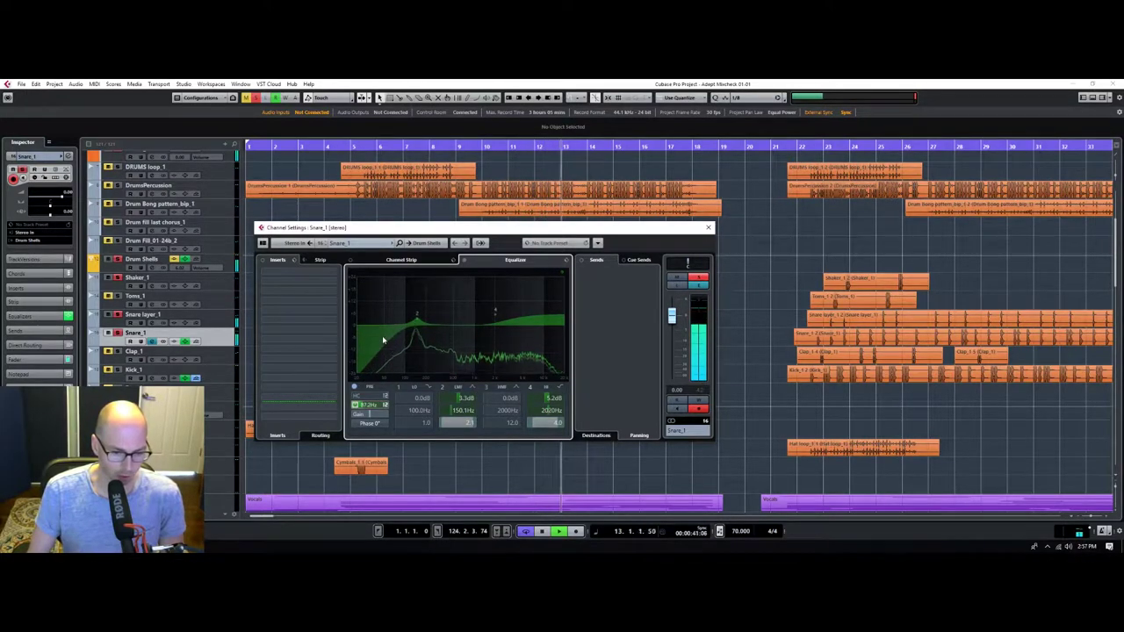
click(707, 227)
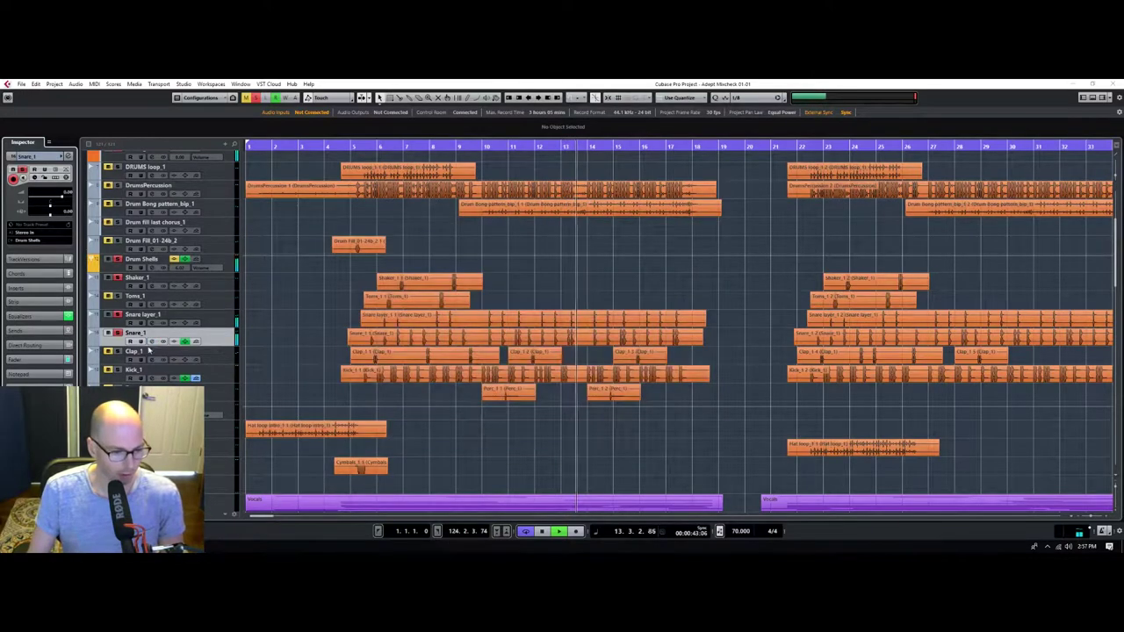
Select the Drum Shells group and replay the song from about bar 6 to hear the snare in context.
click(226, 263)
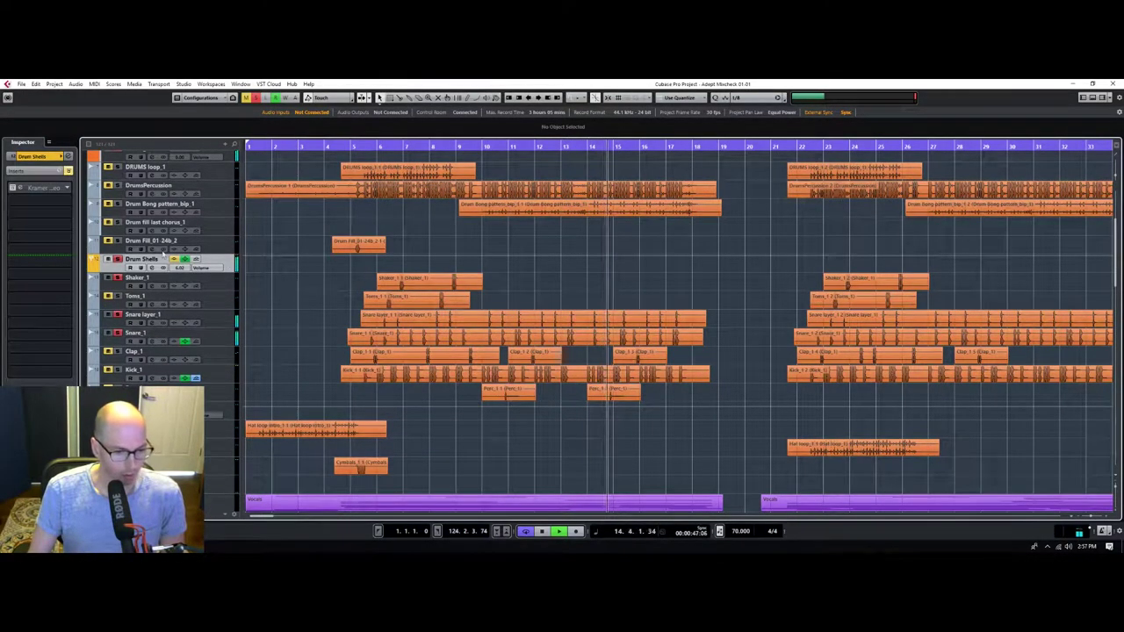
scroll(171, 156, up, 4)
drag(371, 149, 371, 142)
key(space)
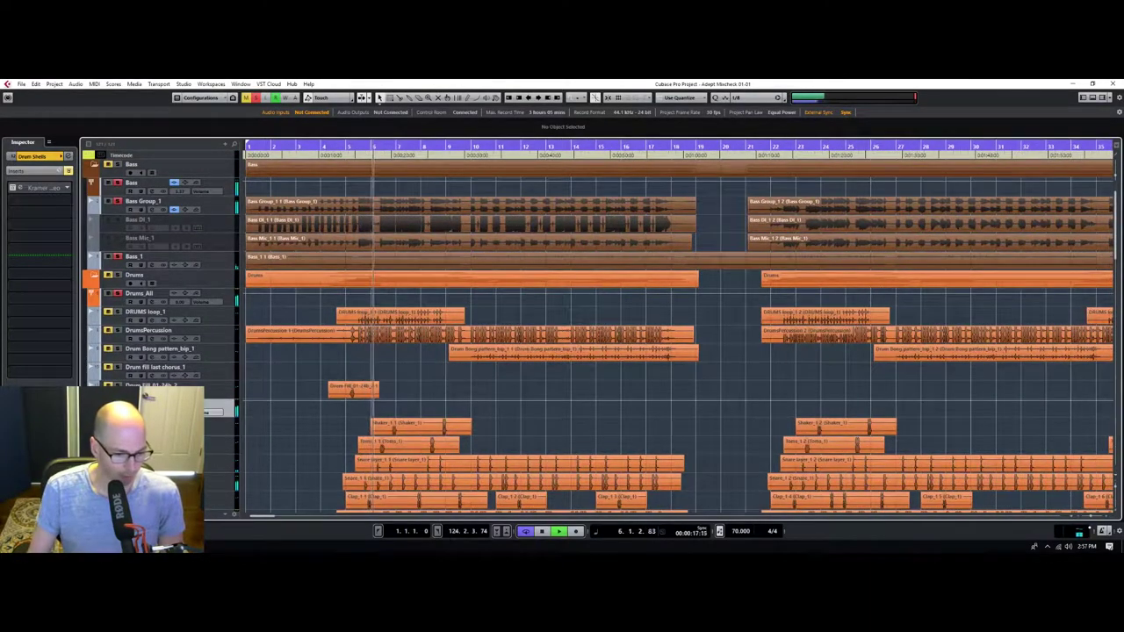
scroll(328, 444, down, 4)
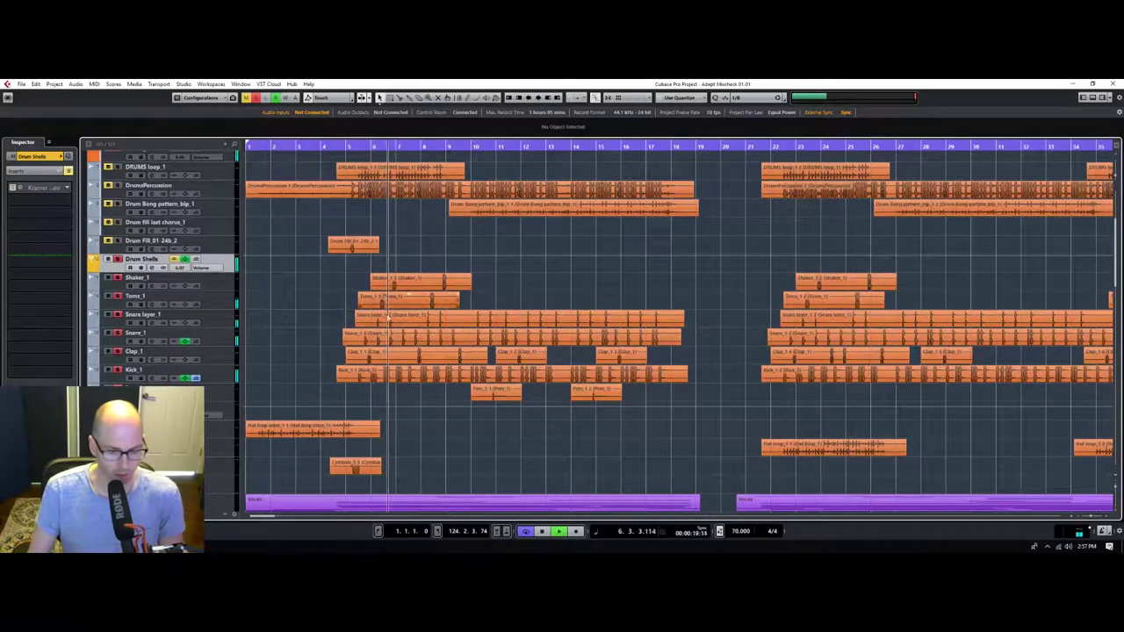
Lower Snare_1's volume to about -4.6 dB, select Snare layer_1, and replay from about bar 8.
click(208, 340)
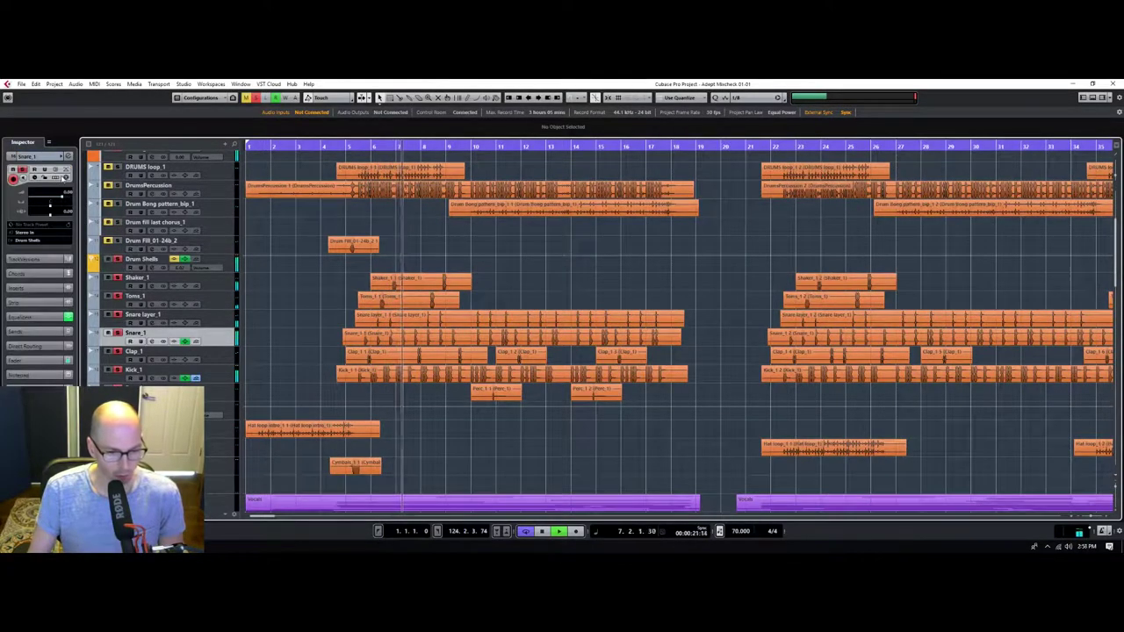
drag(59, 196, 55, 196)
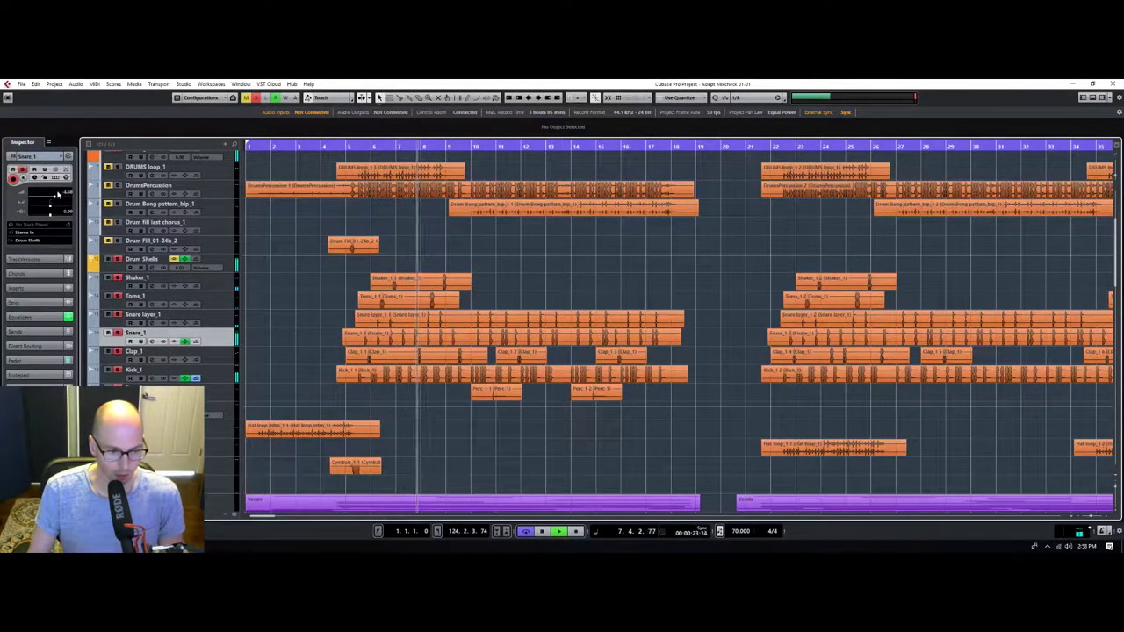
click(233, 324)
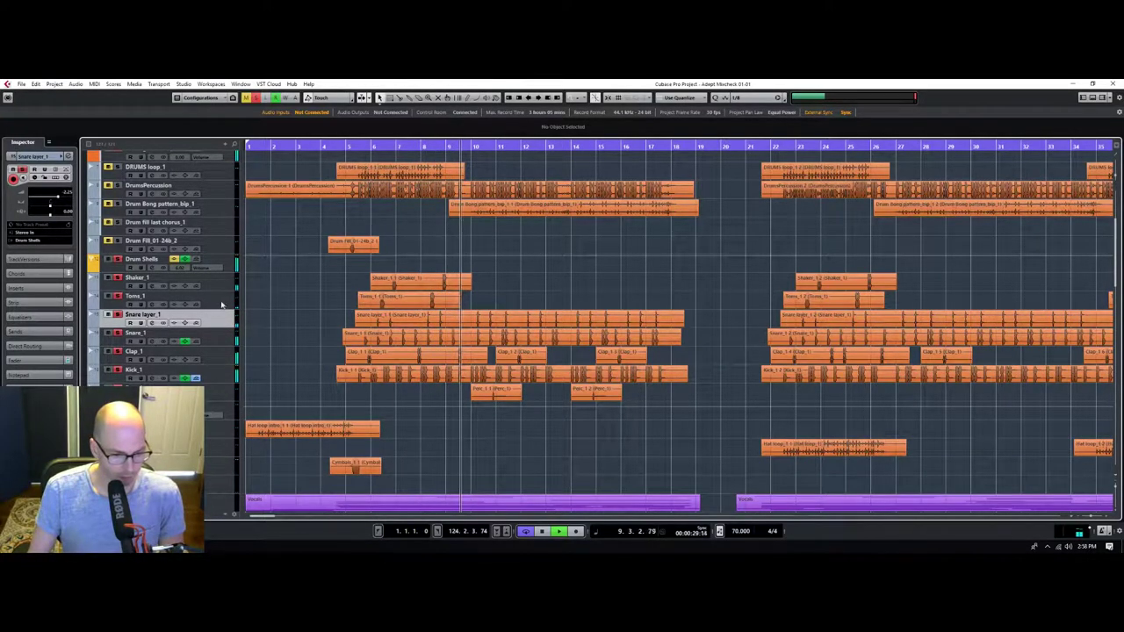
click(427, 146)
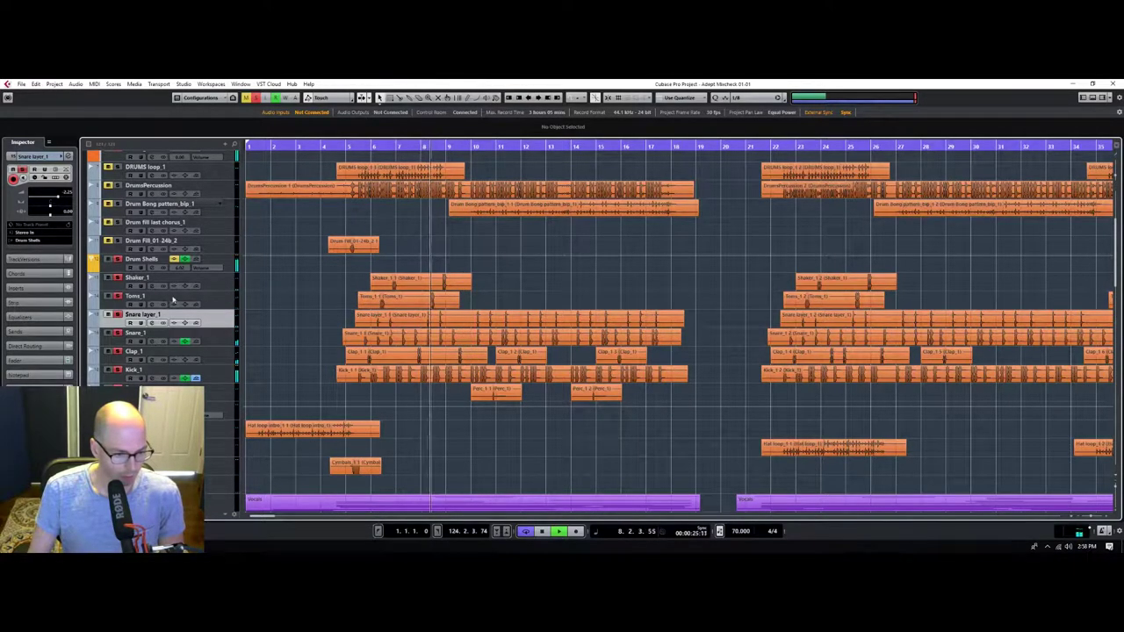
Lower Shaker_1's volume to about -7.2 dB, toggle its solo, and audition its hits between bars 6 and 7.
click(222, 287)
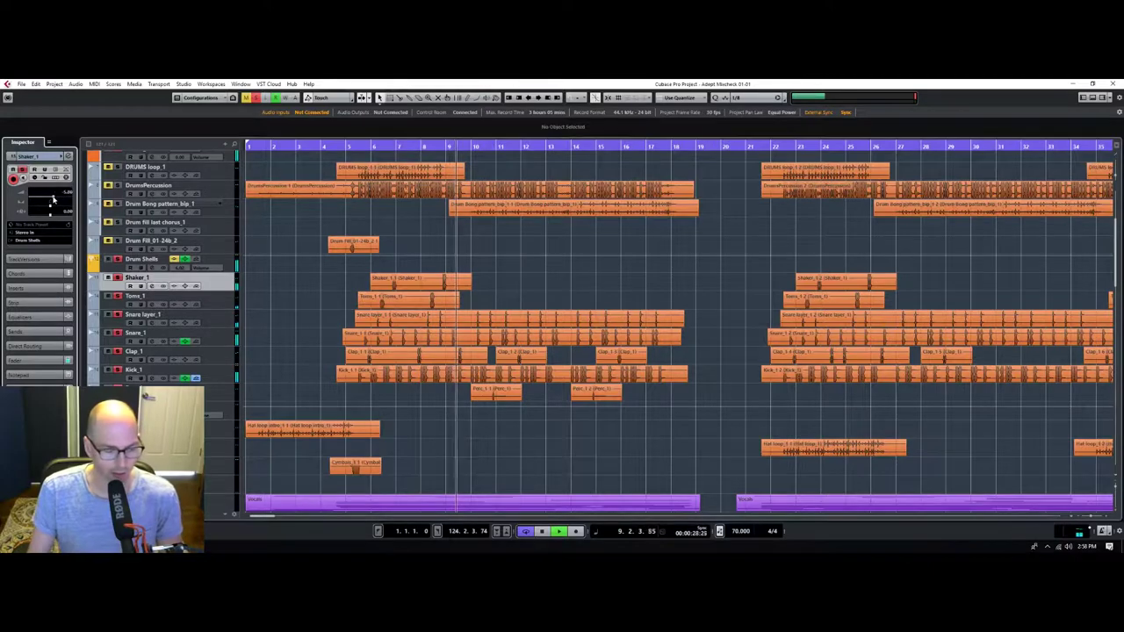
drag(376, 147, 429, 158)
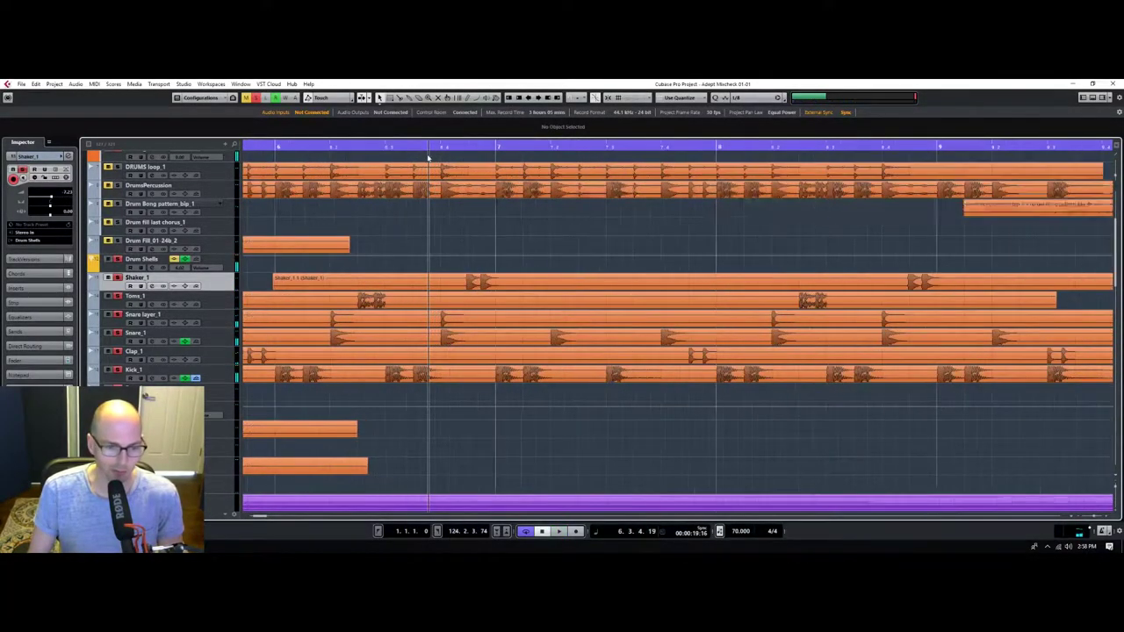
click(117, 278)
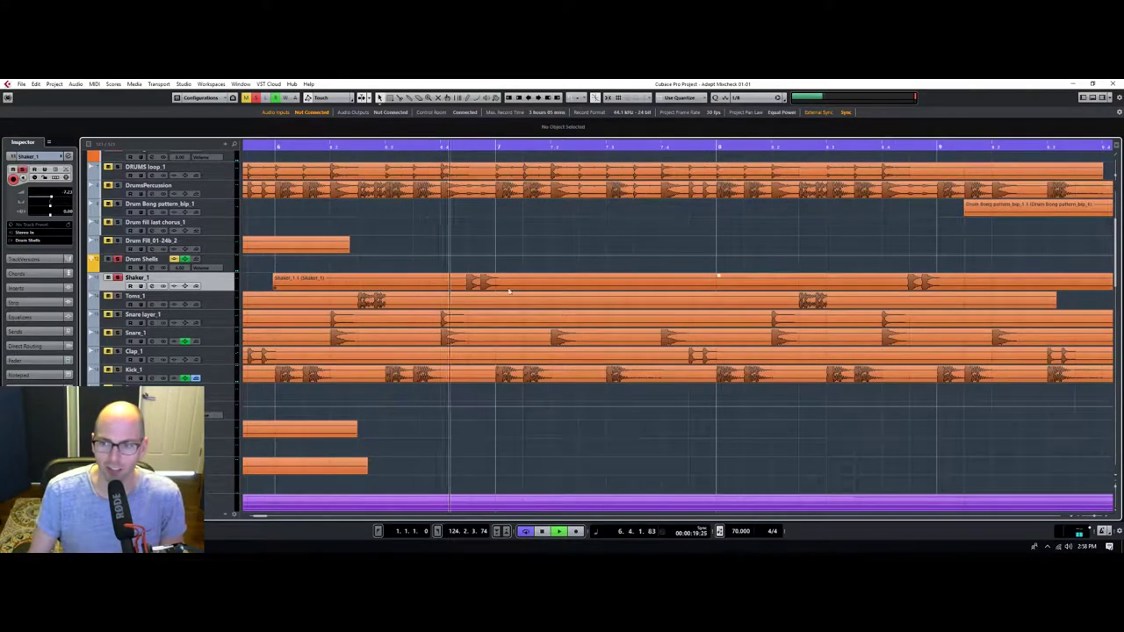
drag(460, 147, 460, 174)
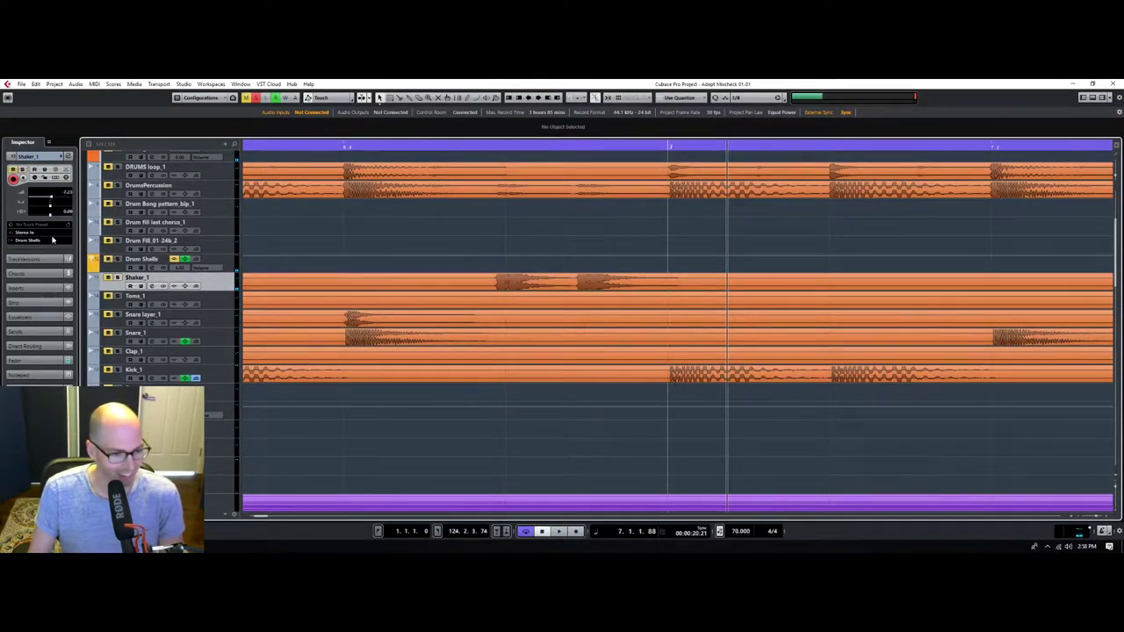
Pan Shaker_1 partly to the left channel and replay the drums from around bar 6.
drag(346, 146, 307, 123)
key(space)
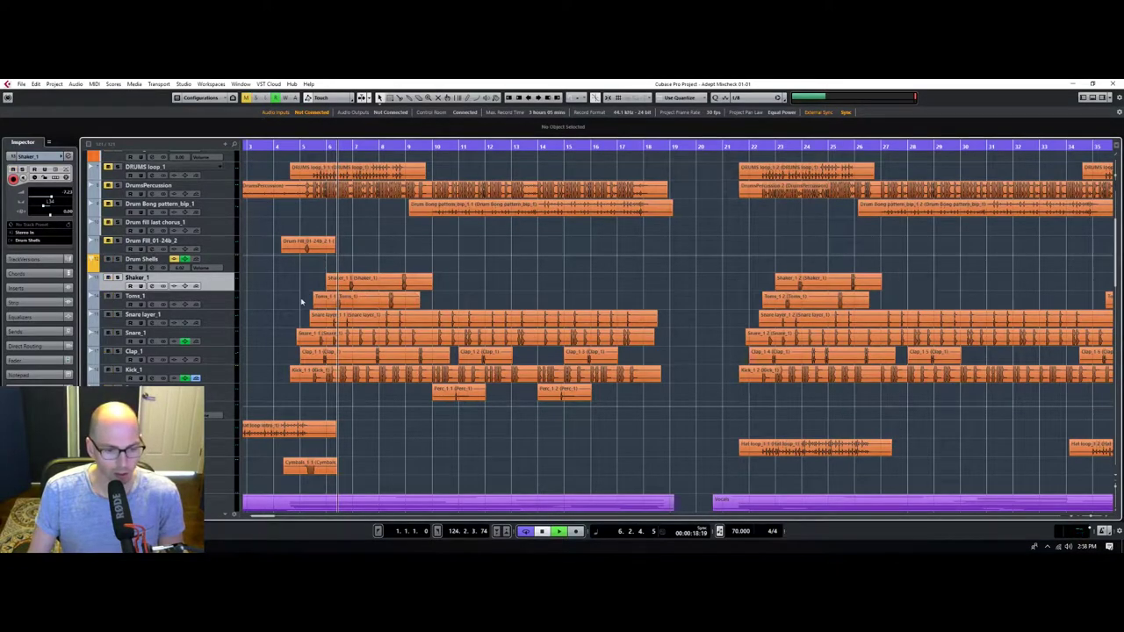
key(space)
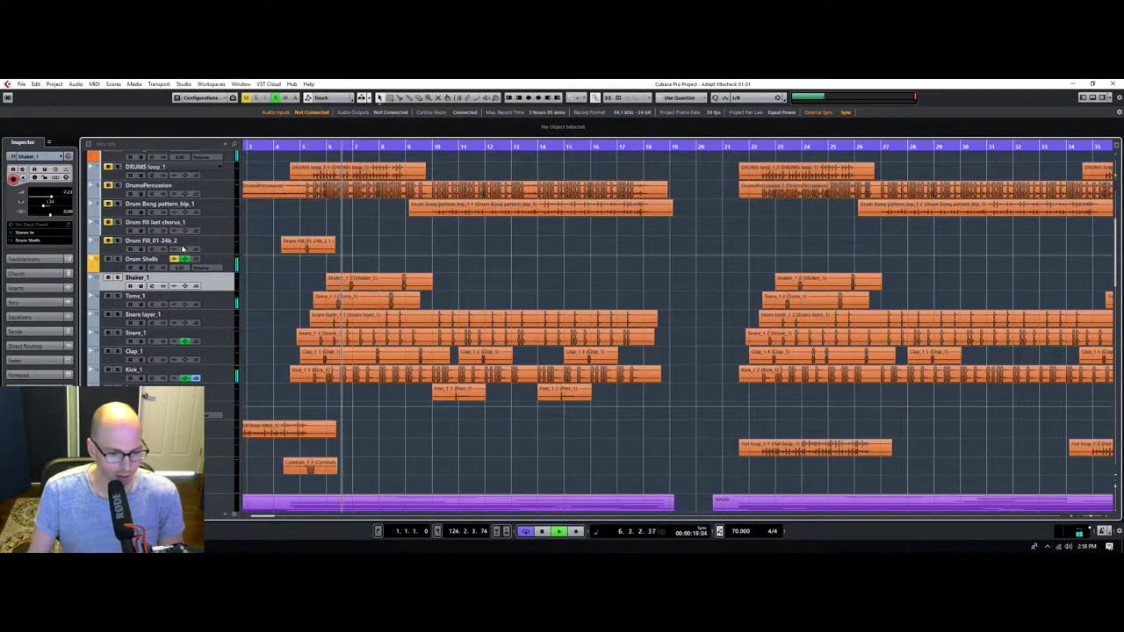
Adjust the level and panning of Toms_1 and reduce Shaker_1's volume further during playback.
click(227, 303)
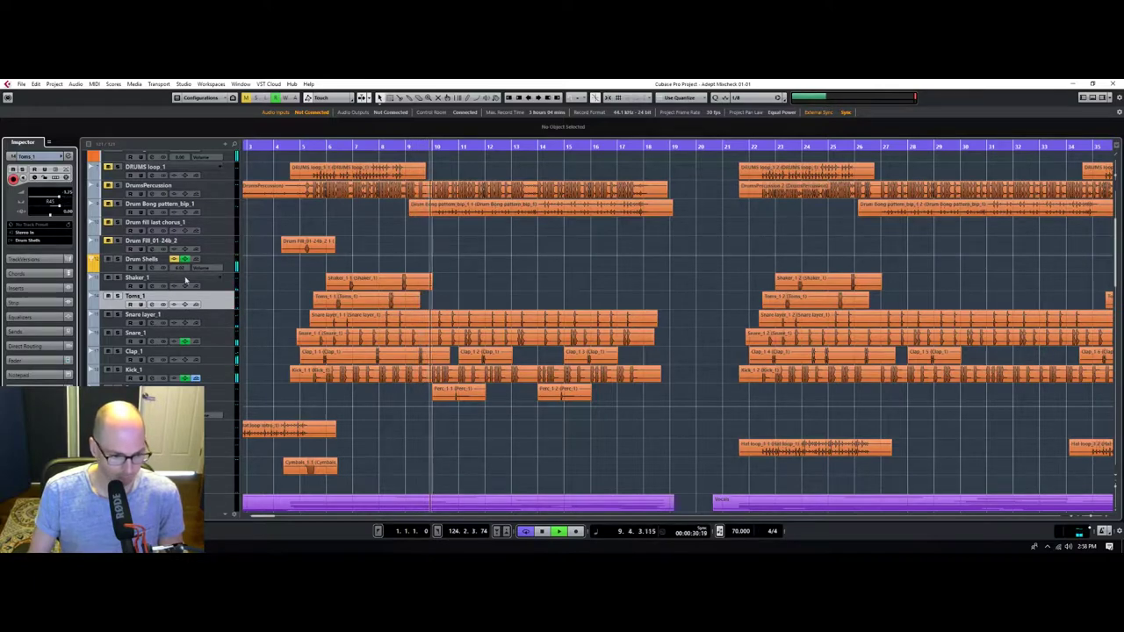
click(185, 279)
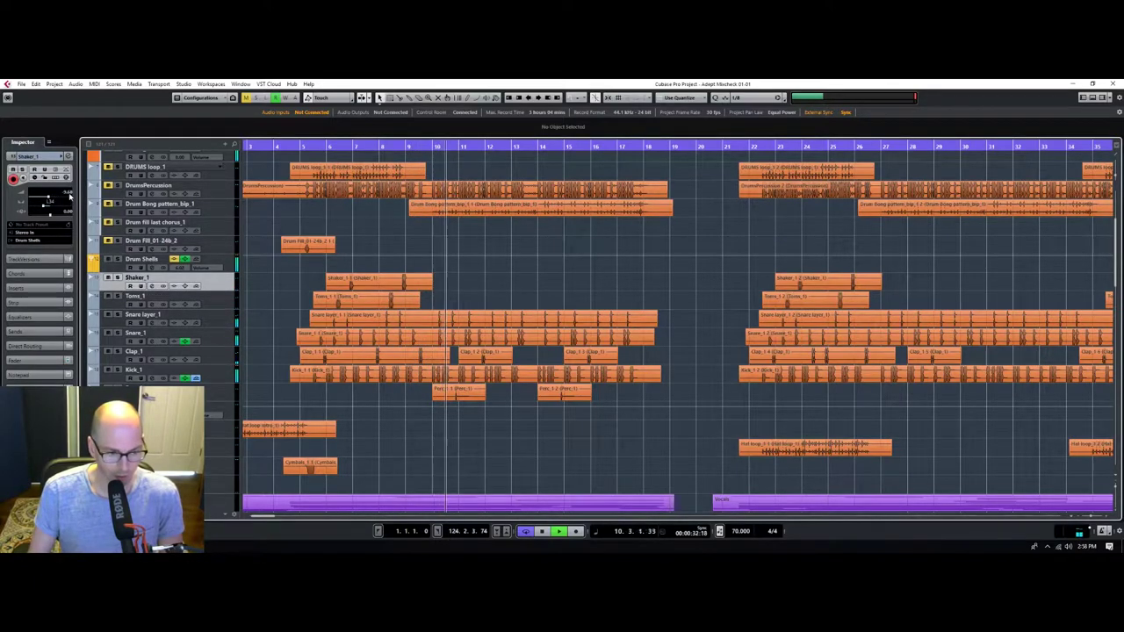
Raise Snare layer_1's volume to about -1.5 dB and replay the song from around bar 4.
click(224, 325)
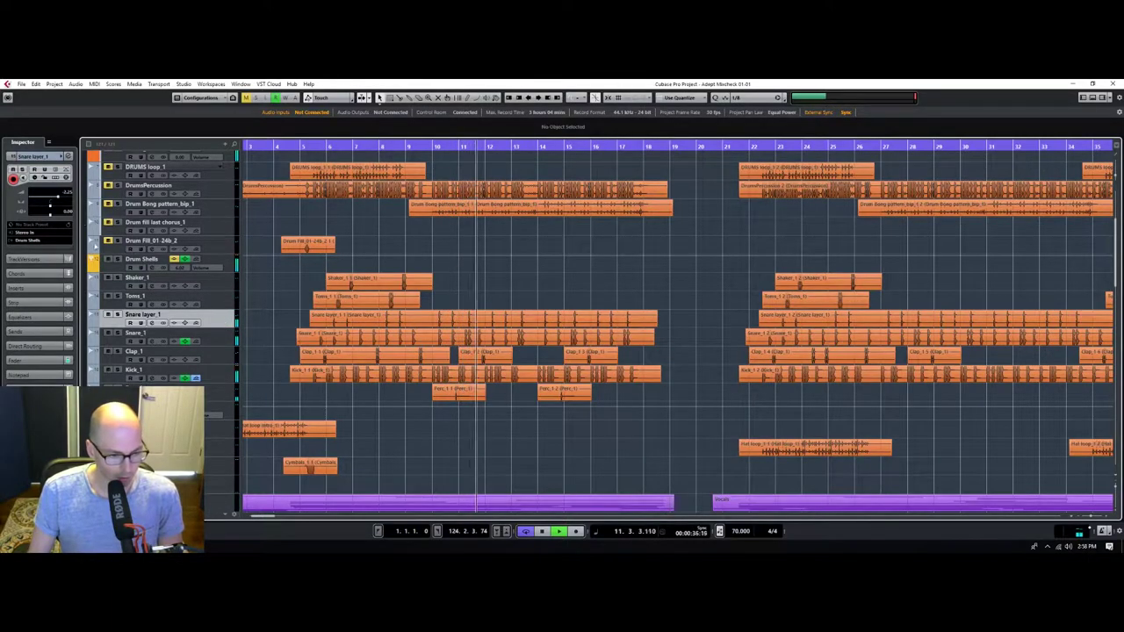
scroll(228, 338, up, 4)
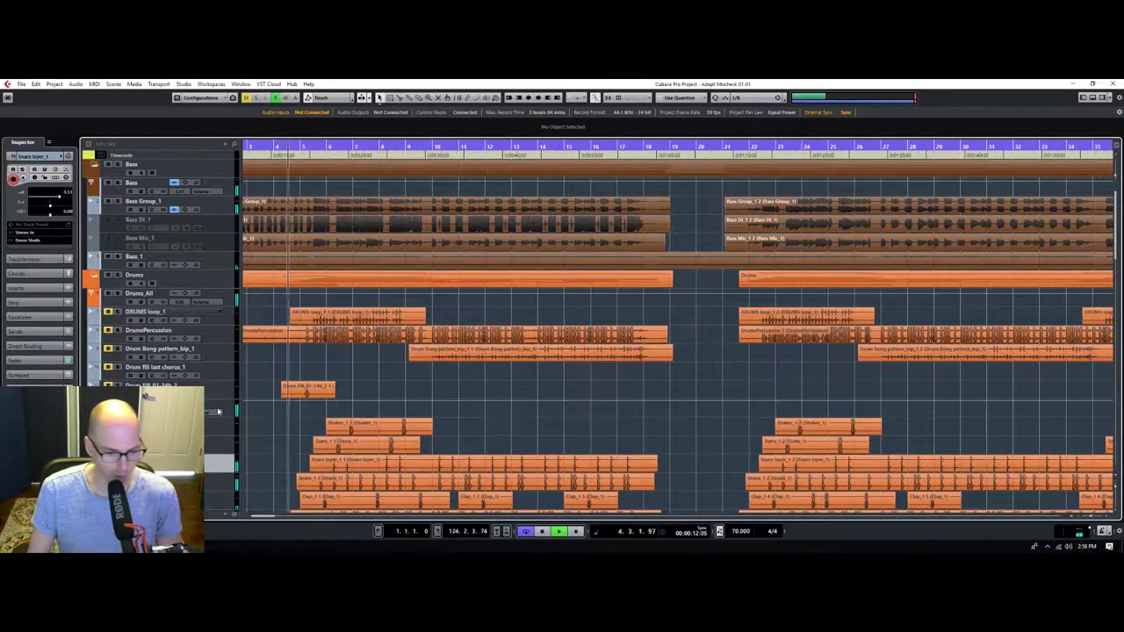
scroll(286, 305, down, 4)
scroll(281, 303, up, 4)
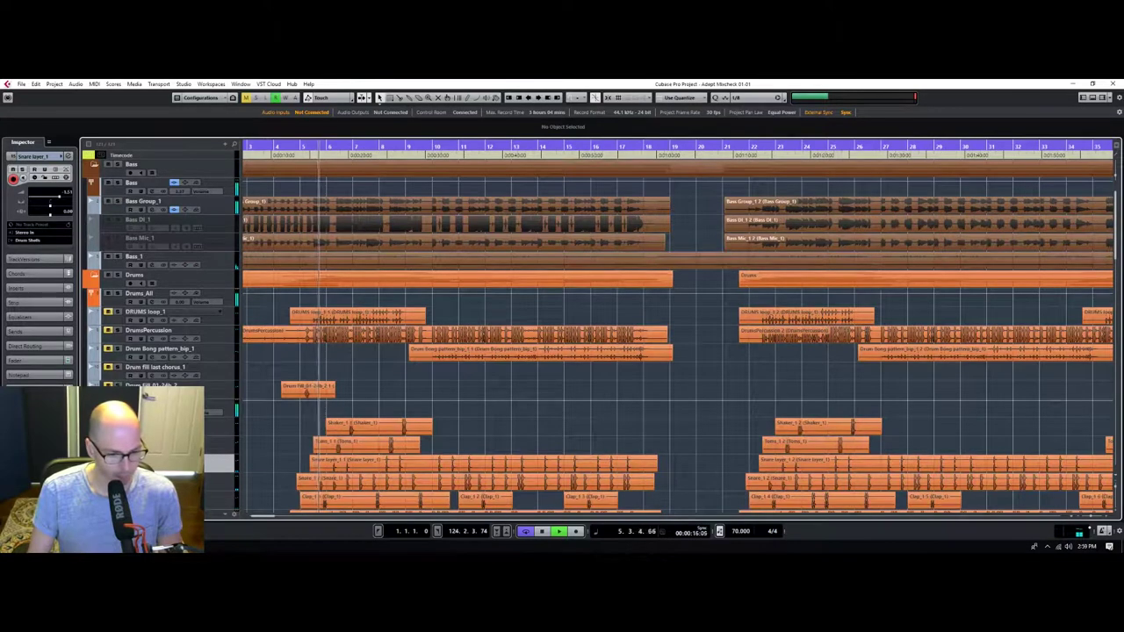
Unmute and solo the DrumsPercussion track, audition it, and mute its first clip, which ends before bar 19.
click(227, 341)
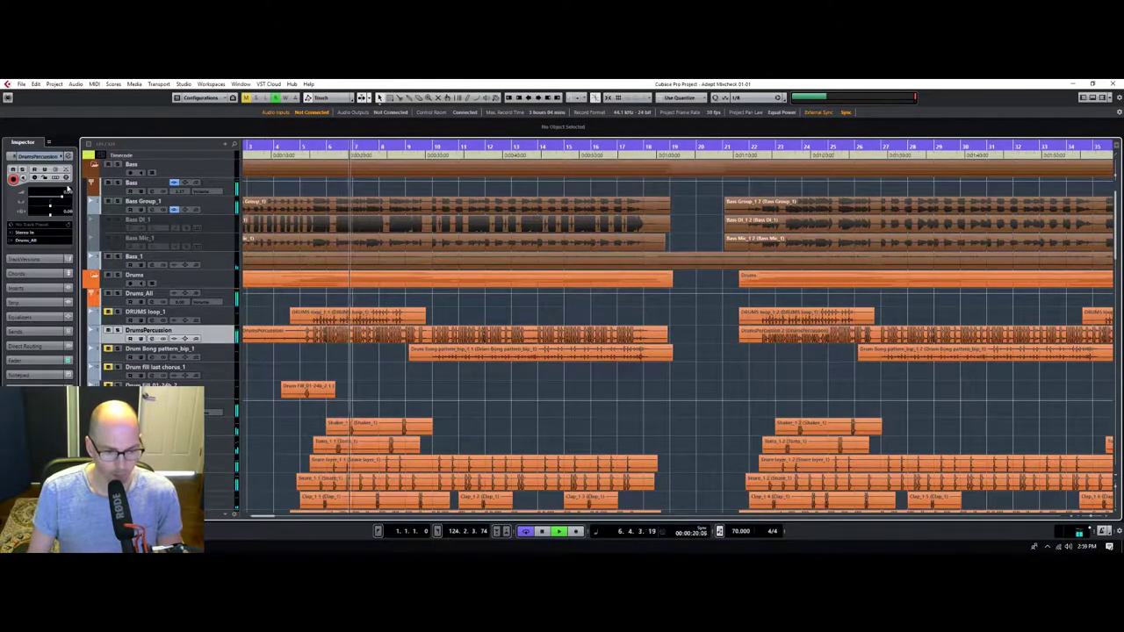
click(117, 330)
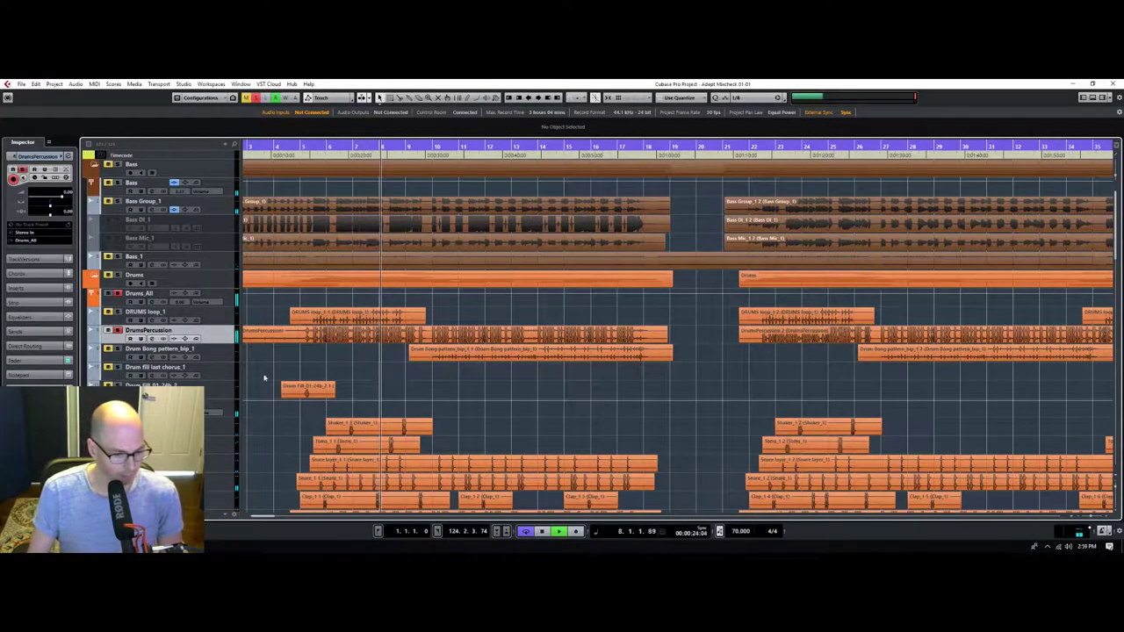
scroll(355, 336, down, 2)
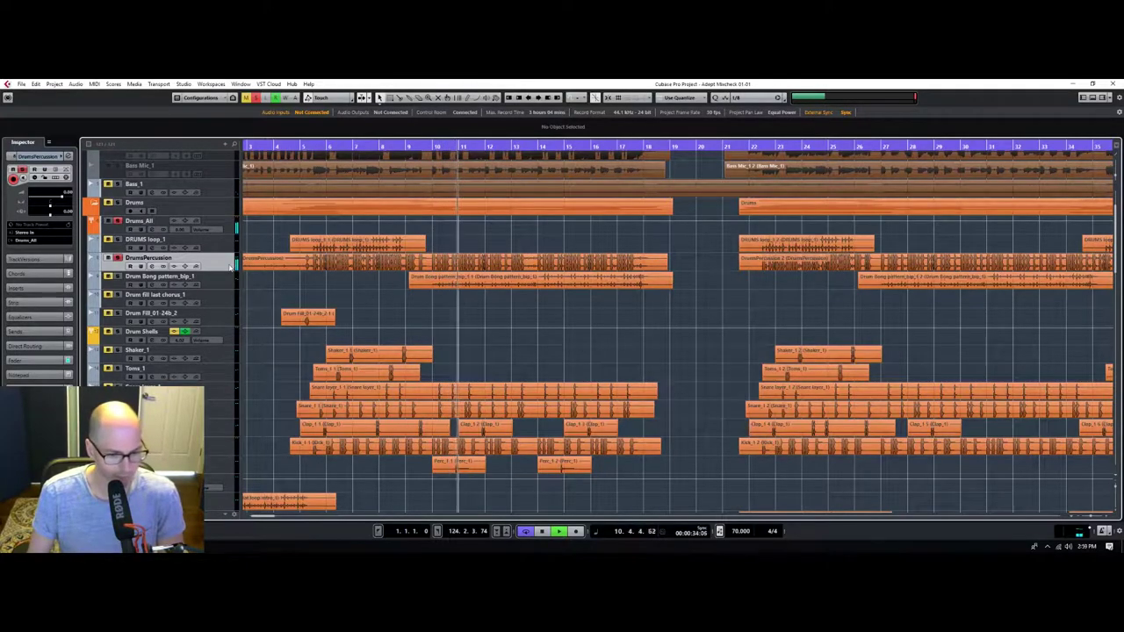
scroll(401, 386, down, 1)
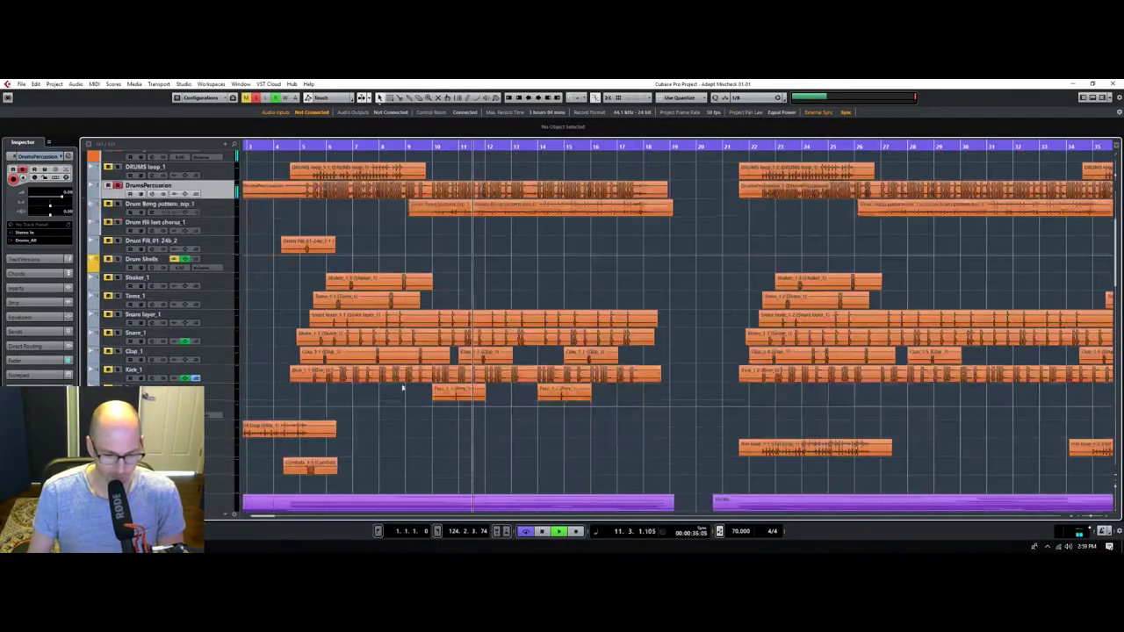
scroll(422, 352, up, 1)
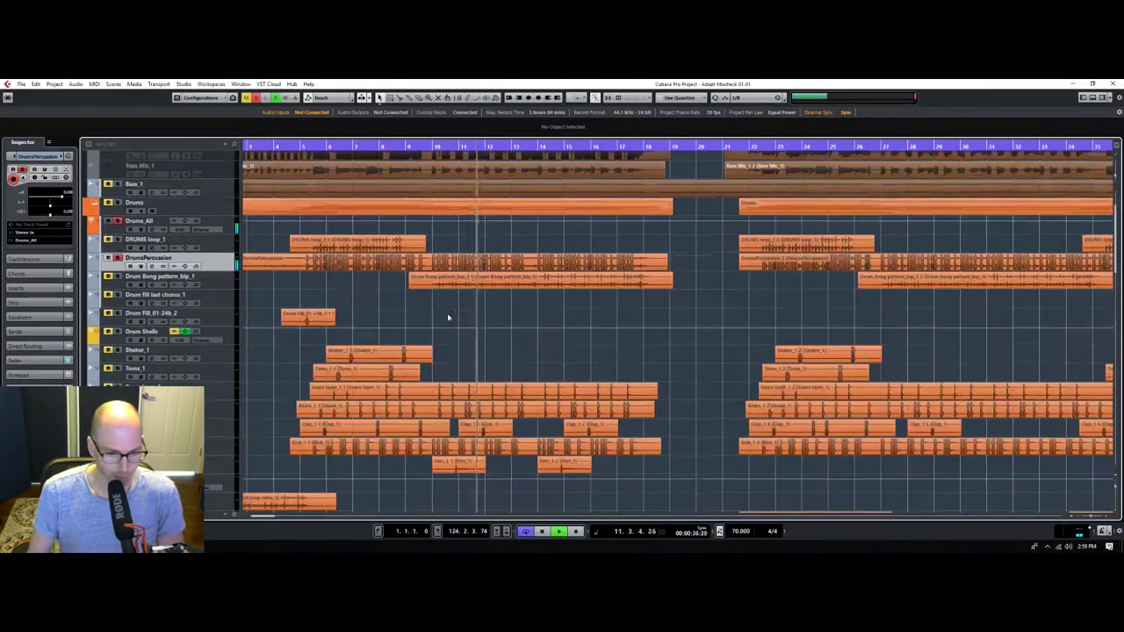
click(290, 261)
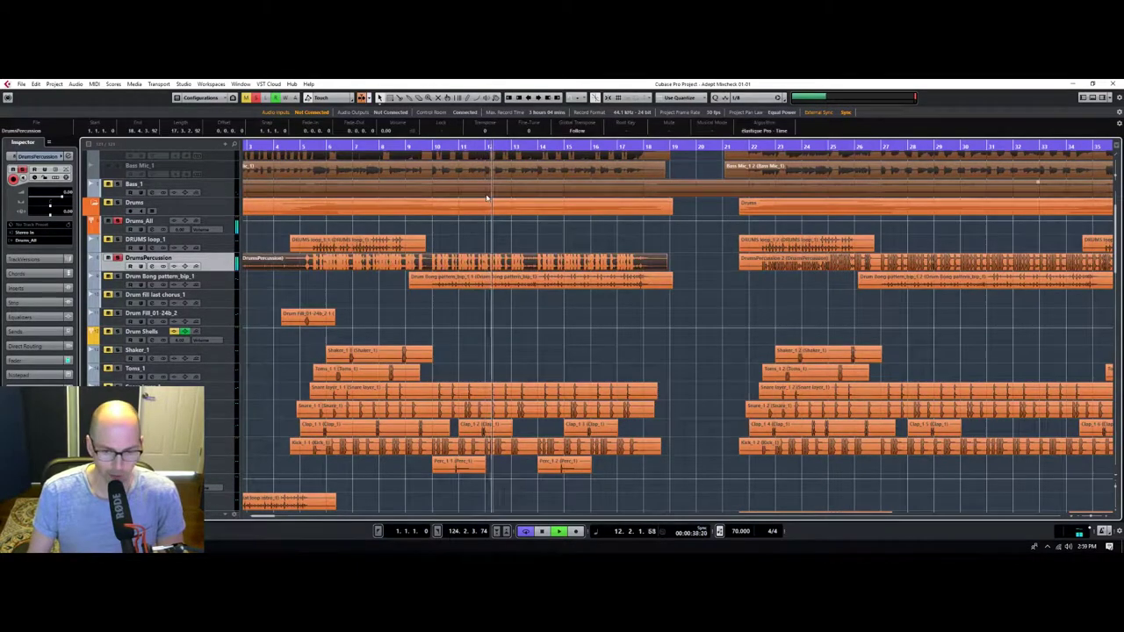
click(656, 131)
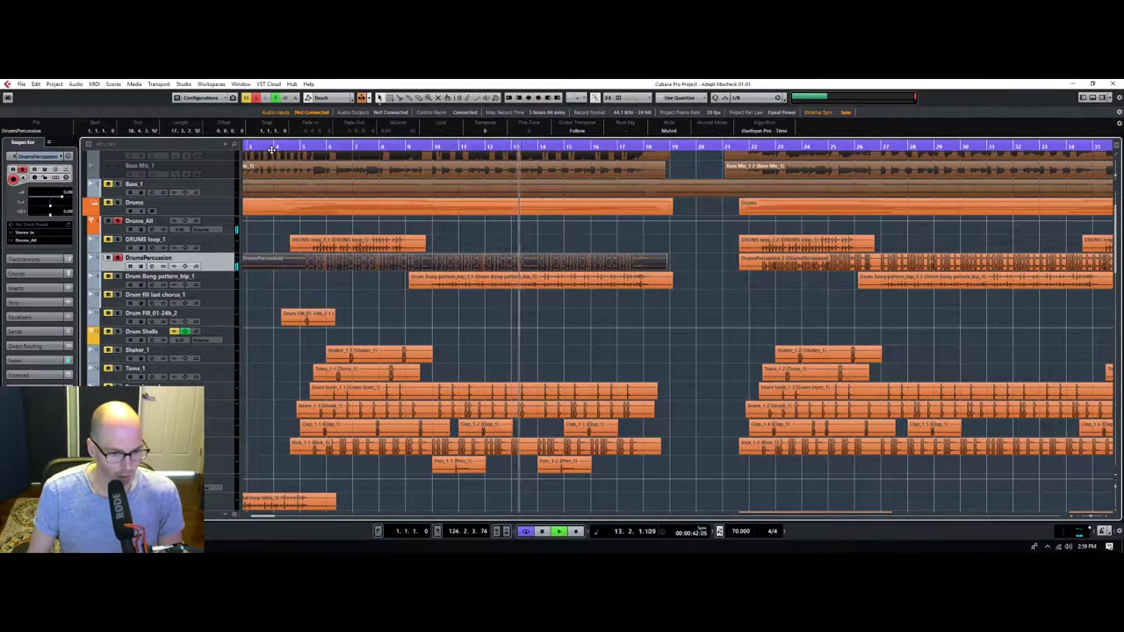
Unmute the first DrumsPercussion clip and add a second track version, leaving v1 as the active version.
click(669, 131)
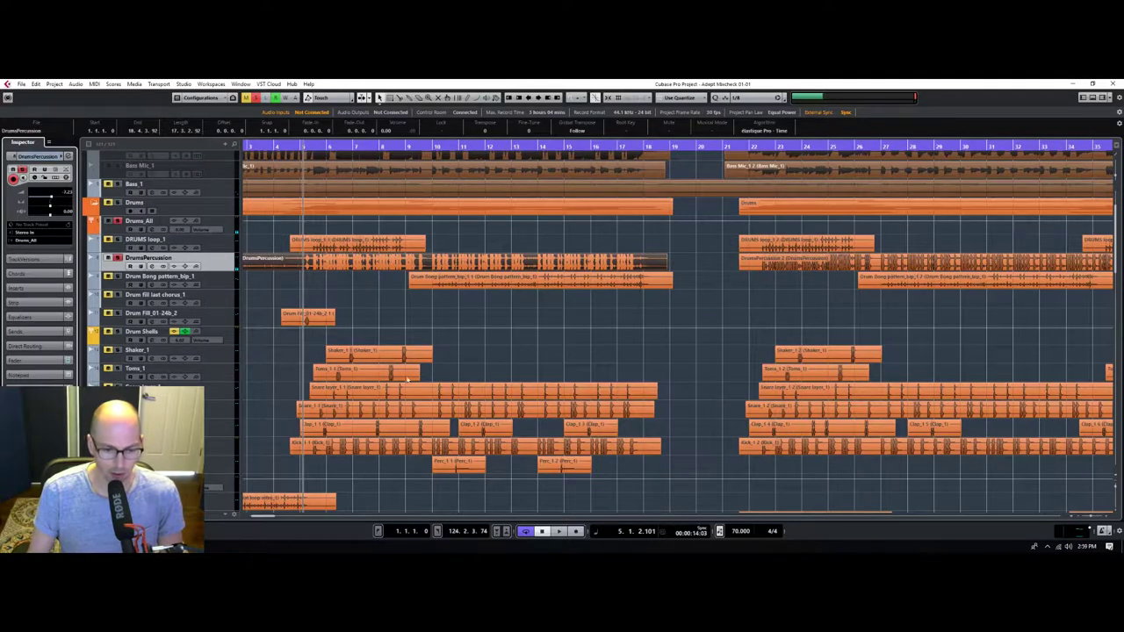
click(224, 259)
click(227, 265)
click(222, 263)
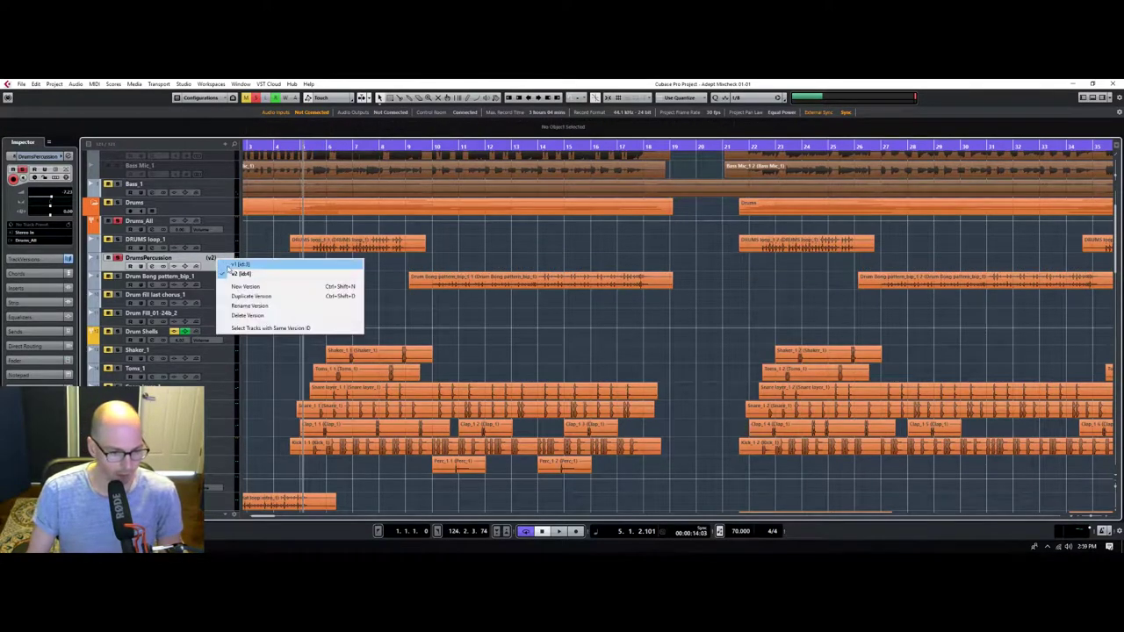
click(226, 268)
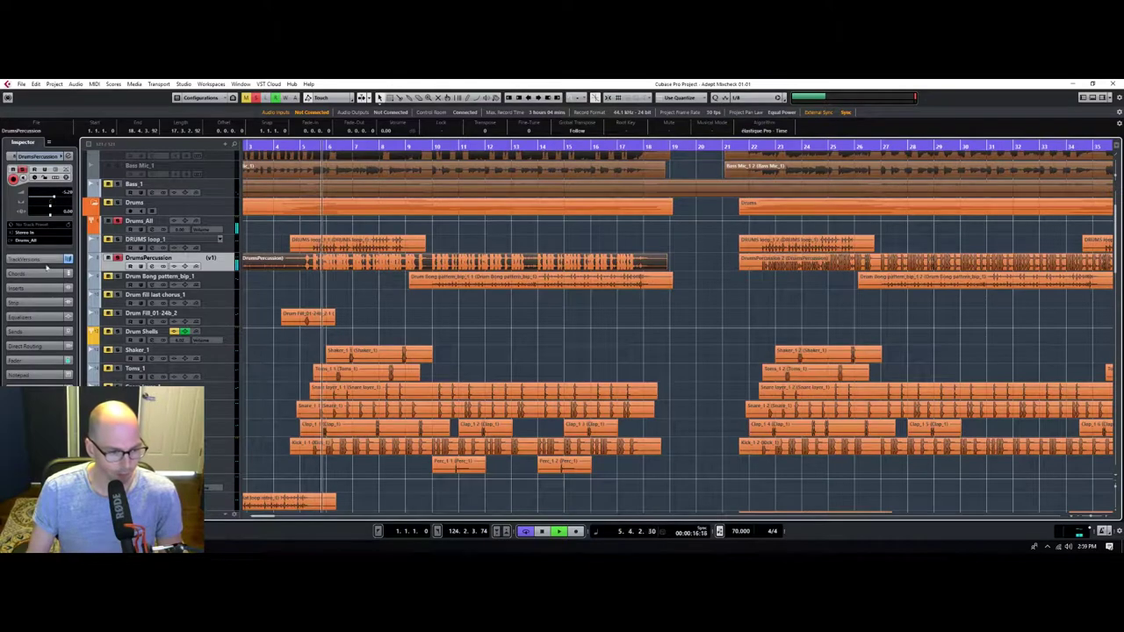
Enable the low-cut filter in the DrumsPercussion channel settings and close the channel window.
click(46, 318)
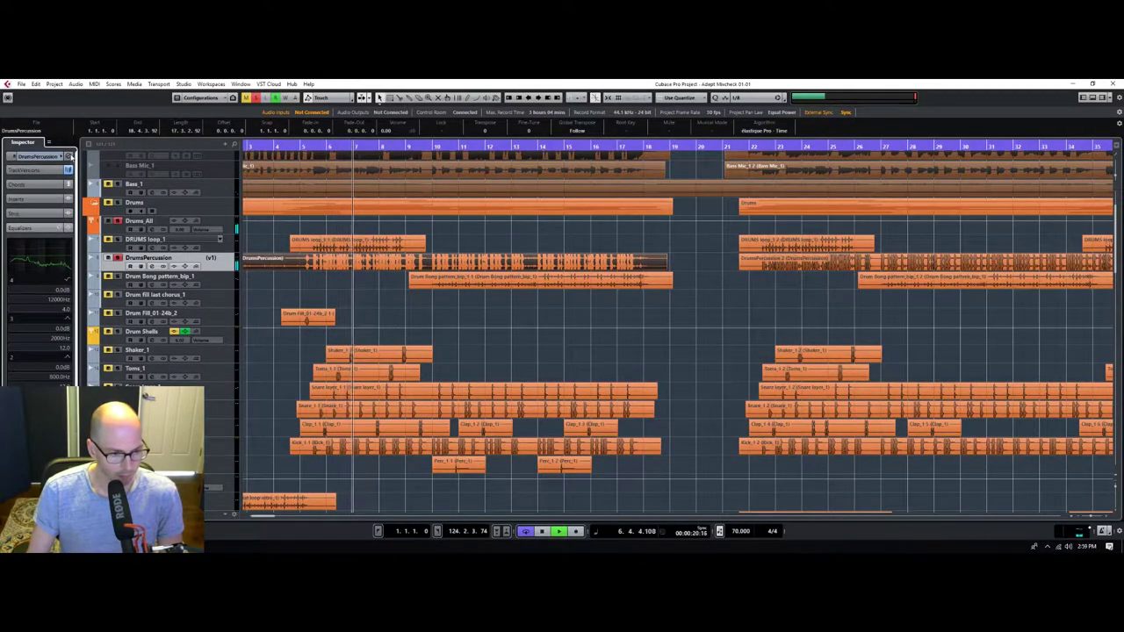
click(70, 156)
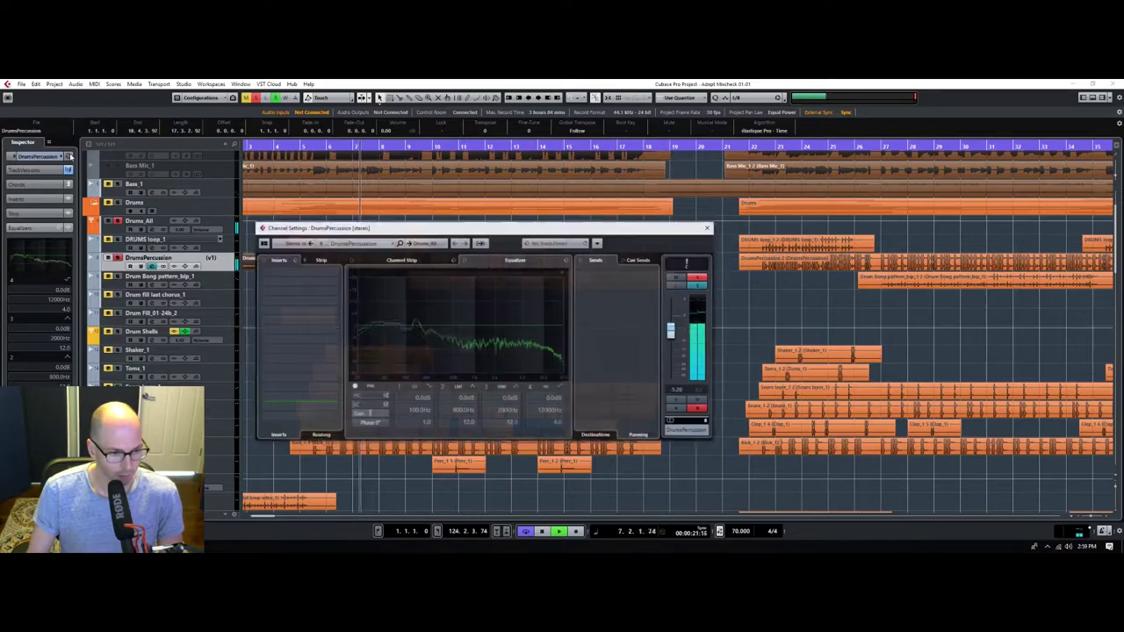
click(367, 405)
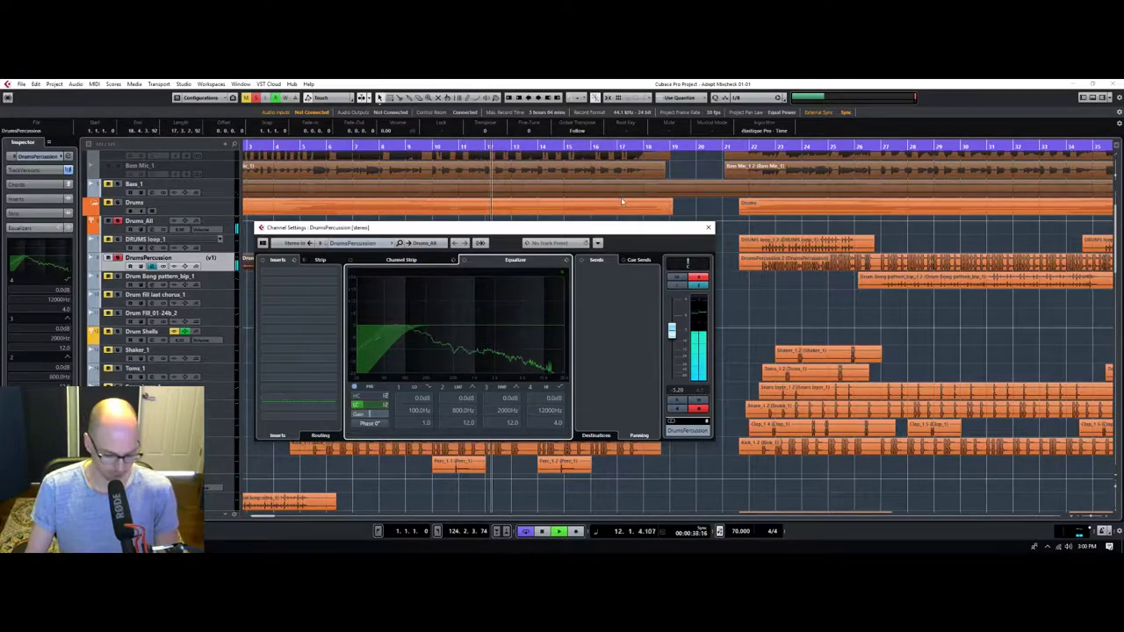
click(684, 85)
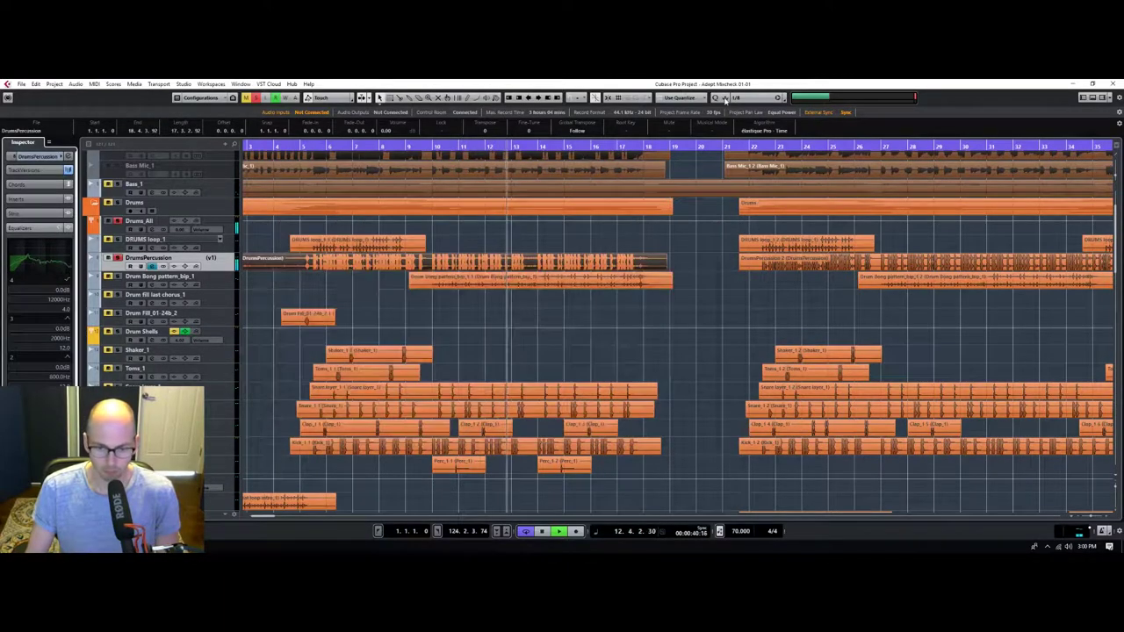
Check the Control Room section of the MixConsole and return to the project.
key(F3)
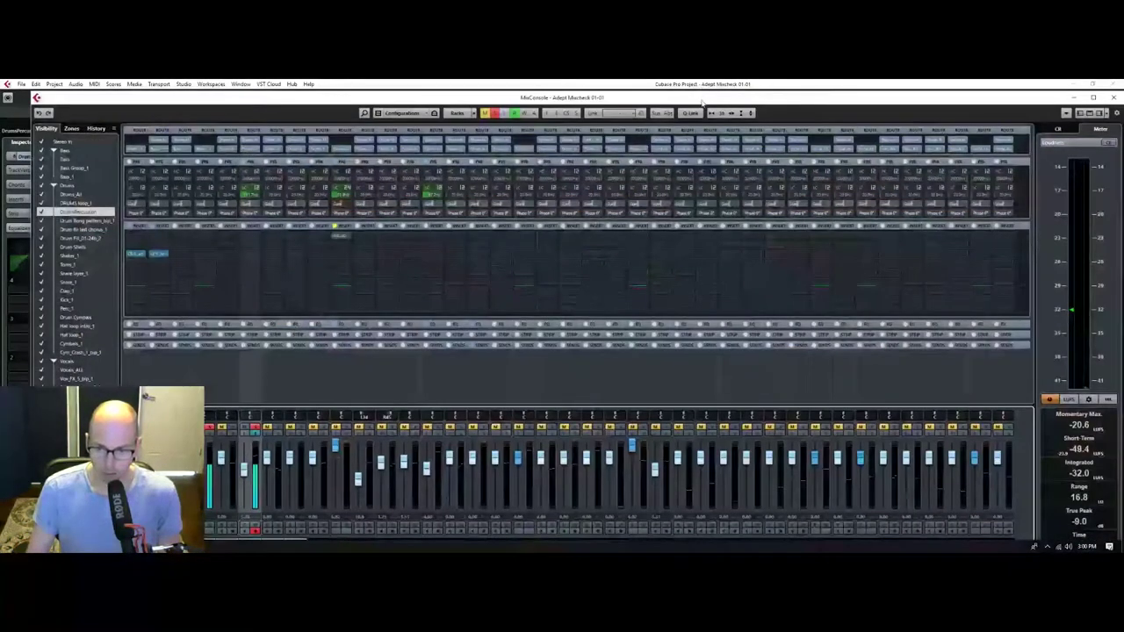
click(1058, 129)
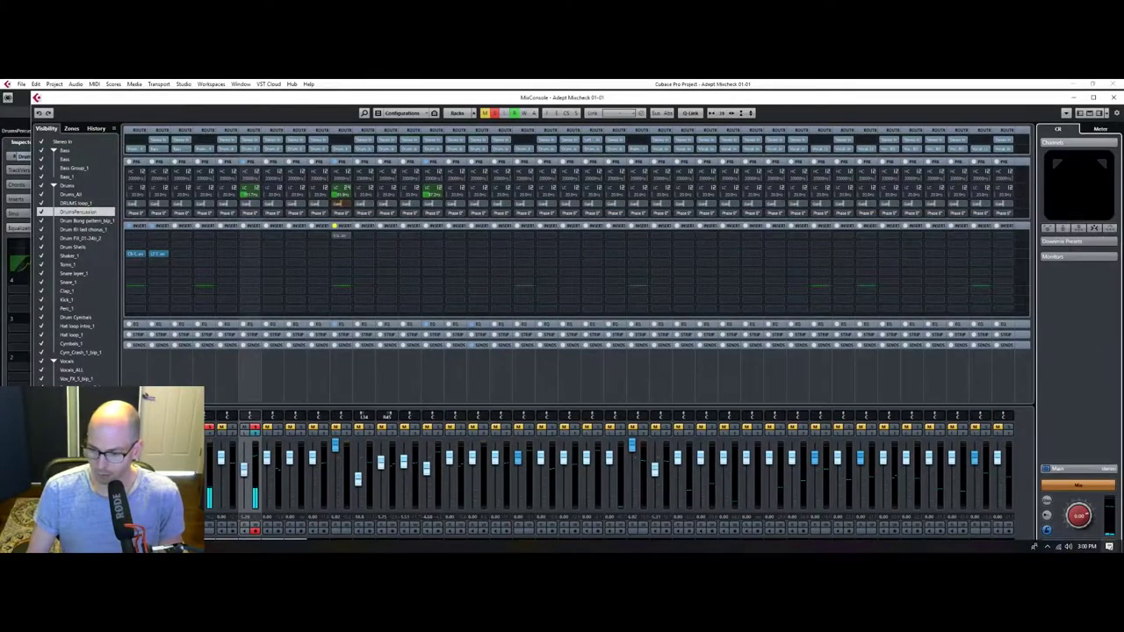
click(1079, 97)
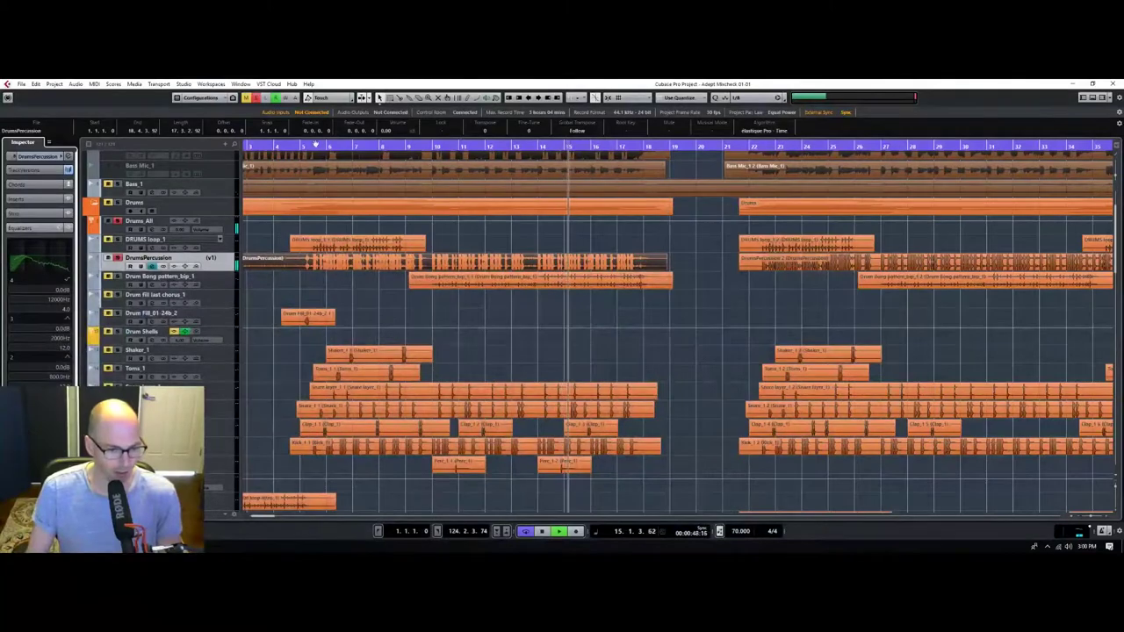
Unmute DRUMS loop_1, audition it with and without the other drums, and replay it soloed from around bar 5.
drag(315, 145, 315, 141)
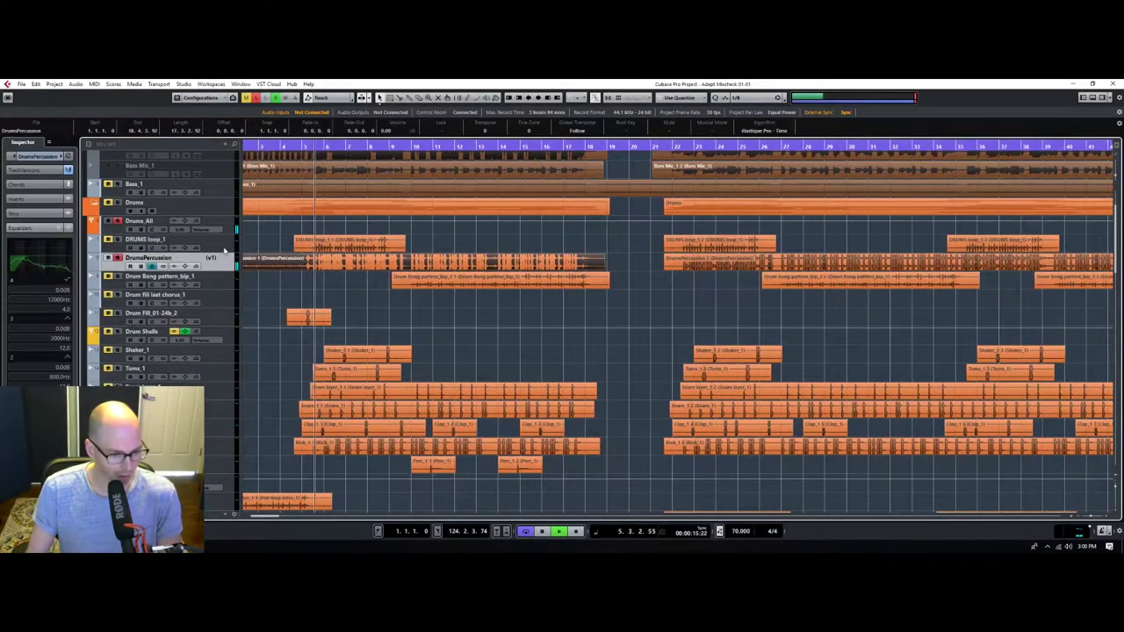
click(223, 246)
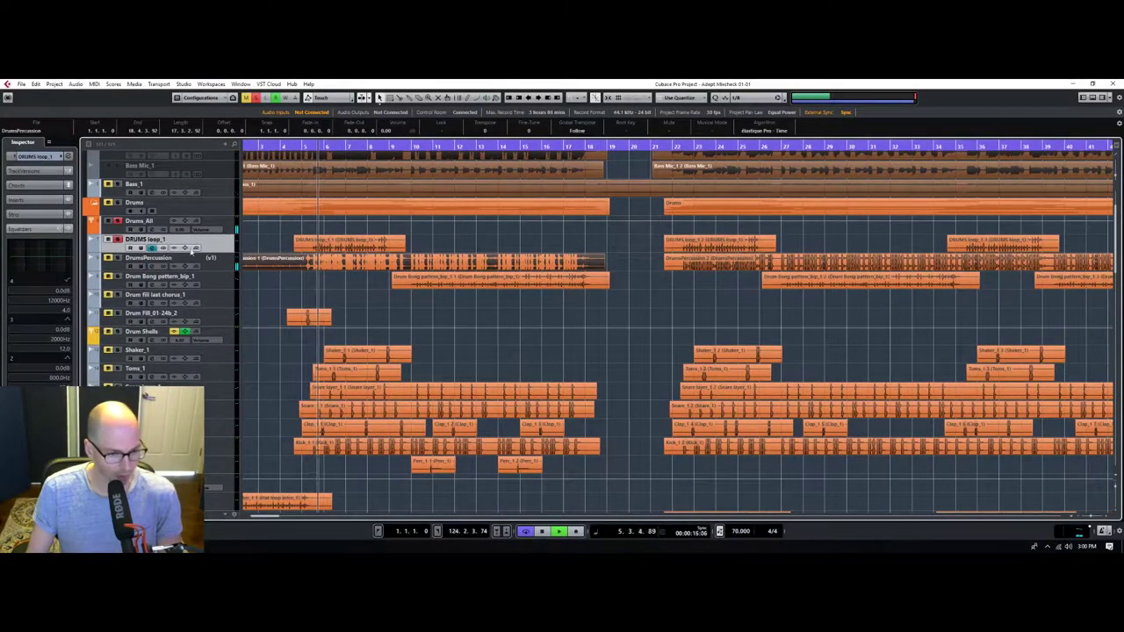
click(118, 239)
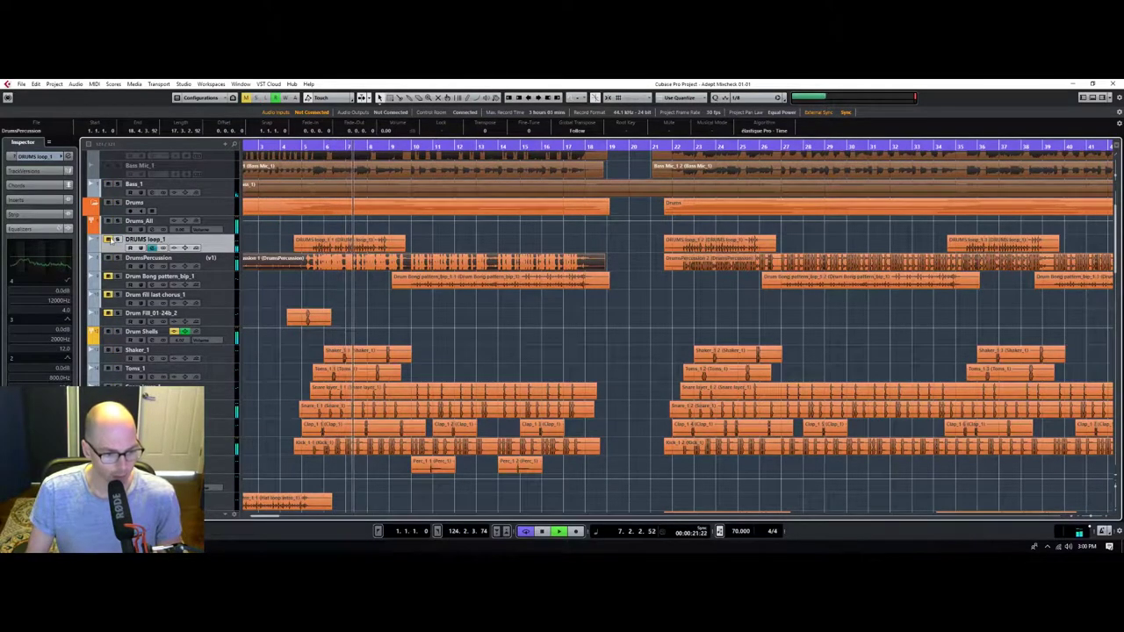
click(35, 156)
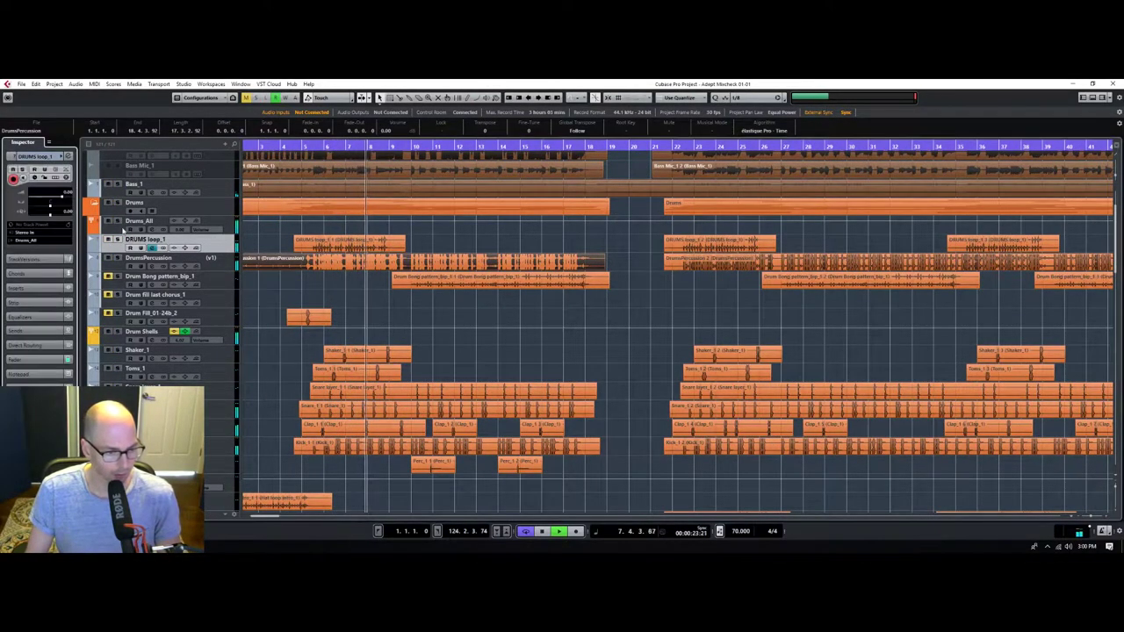
click(117, 240)
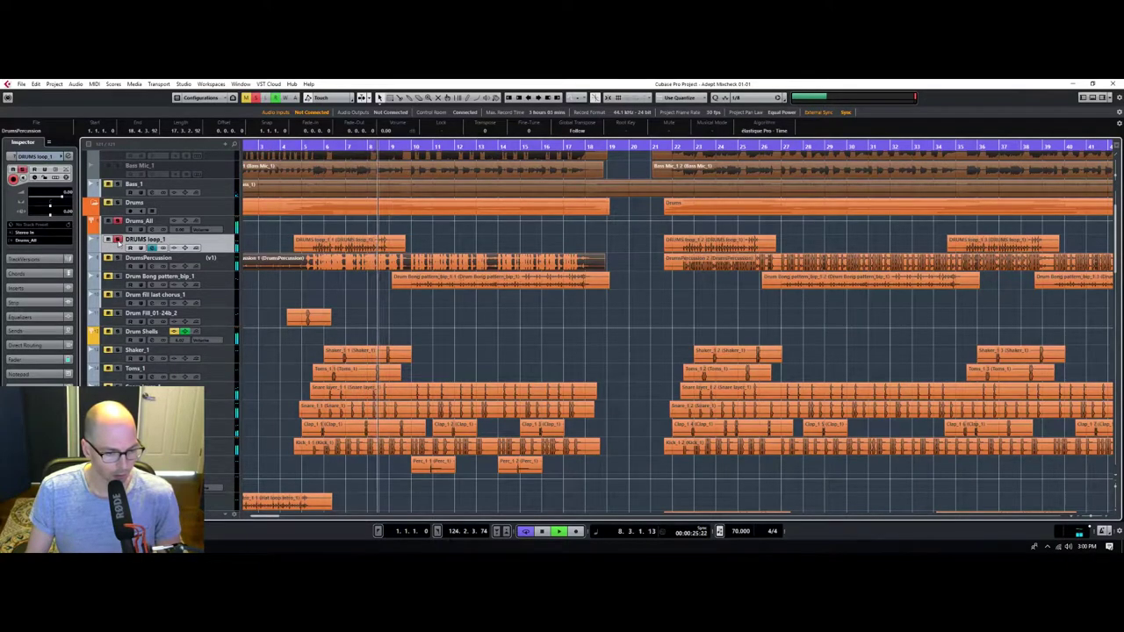
drag(304, 147, 240, 242)
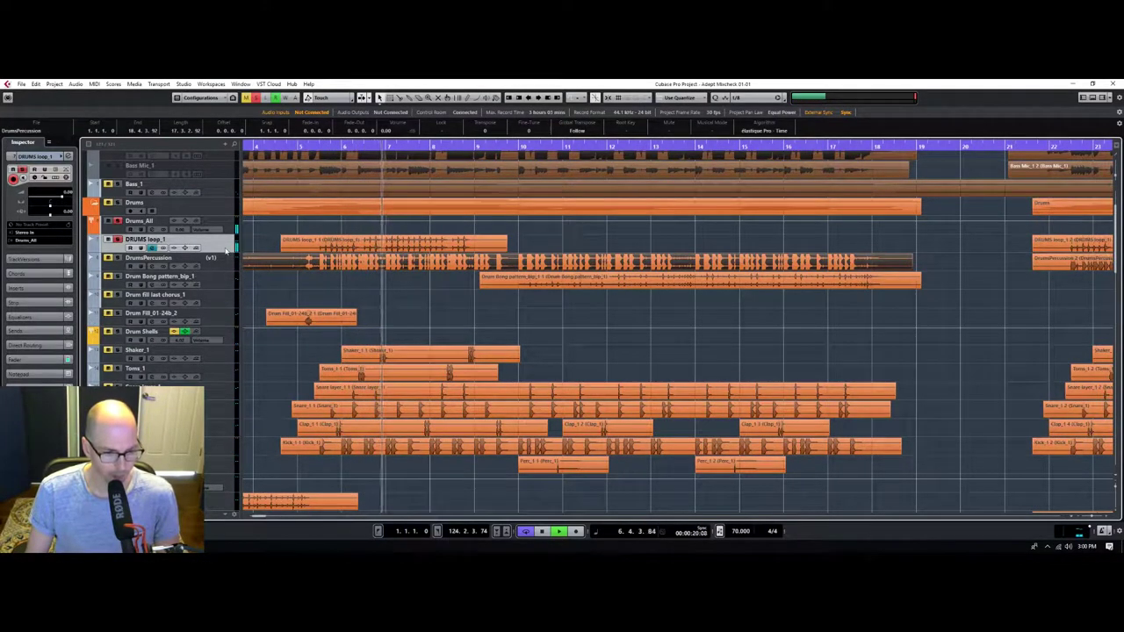
Add an active FX 2-LexHall send to DRUMS loop_1 with a level of about -11.7 dB.
click(41, 332)
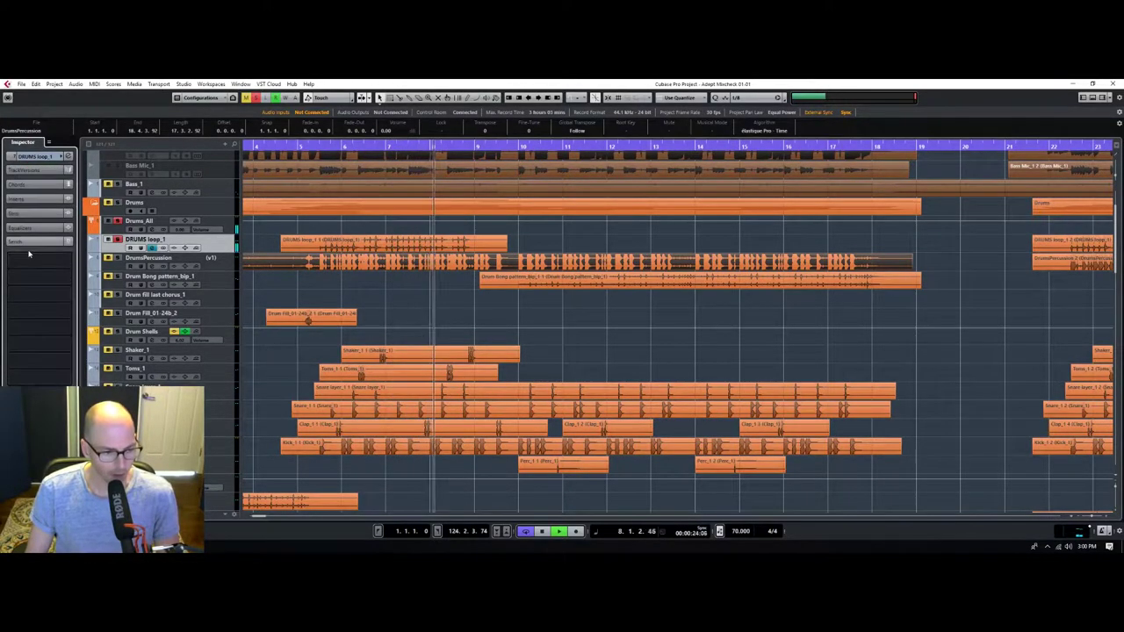
click(68, 262)
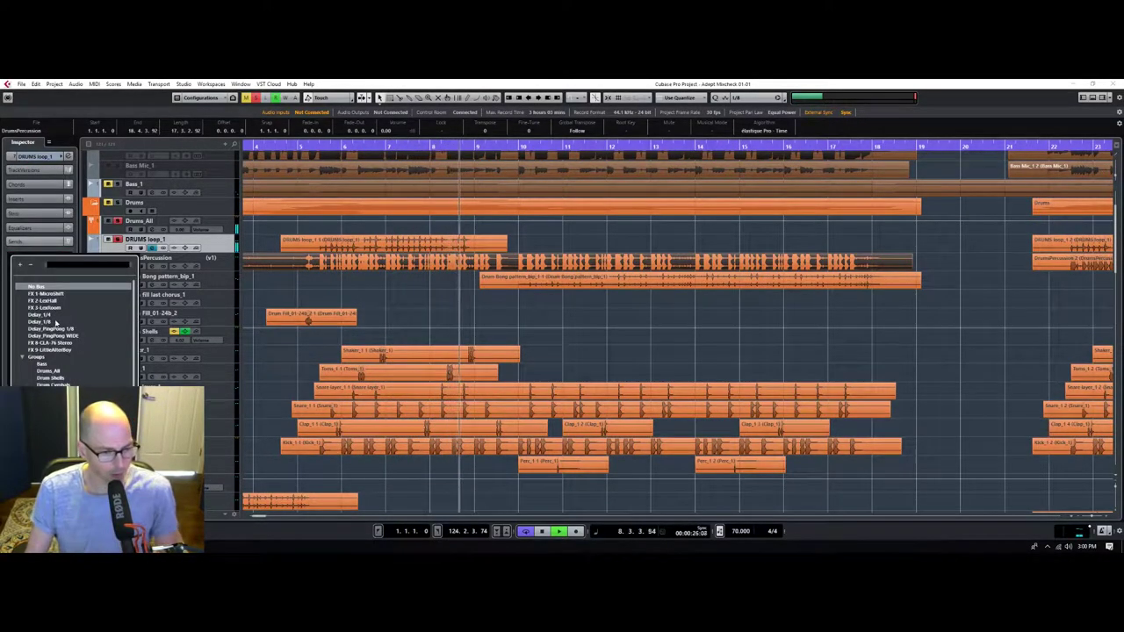
click(41, 222)
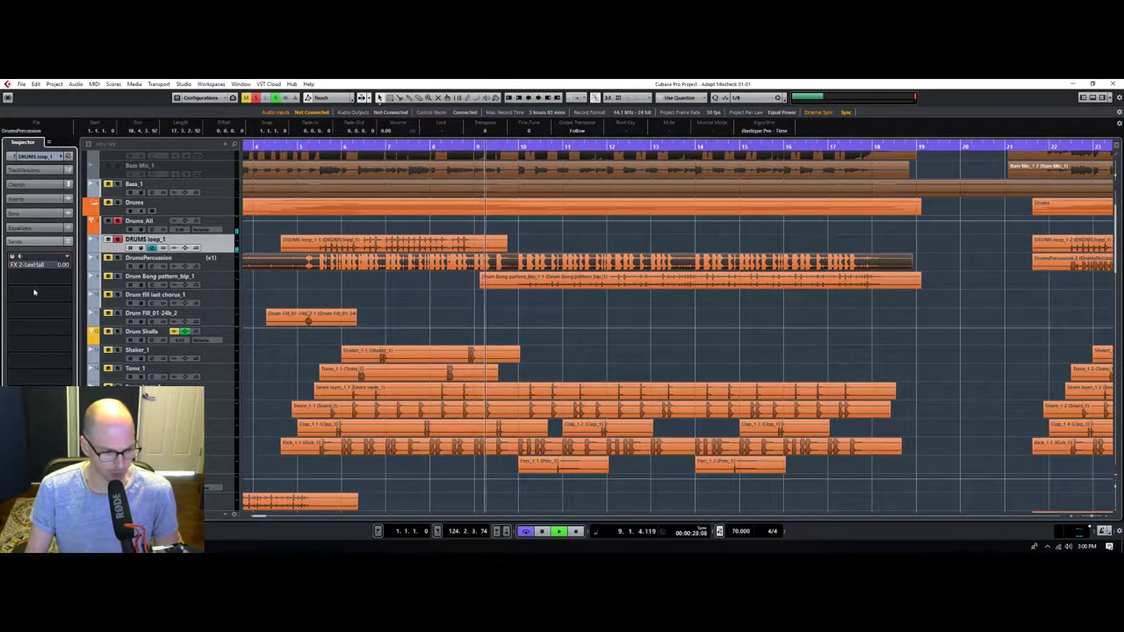
click(12, 257)
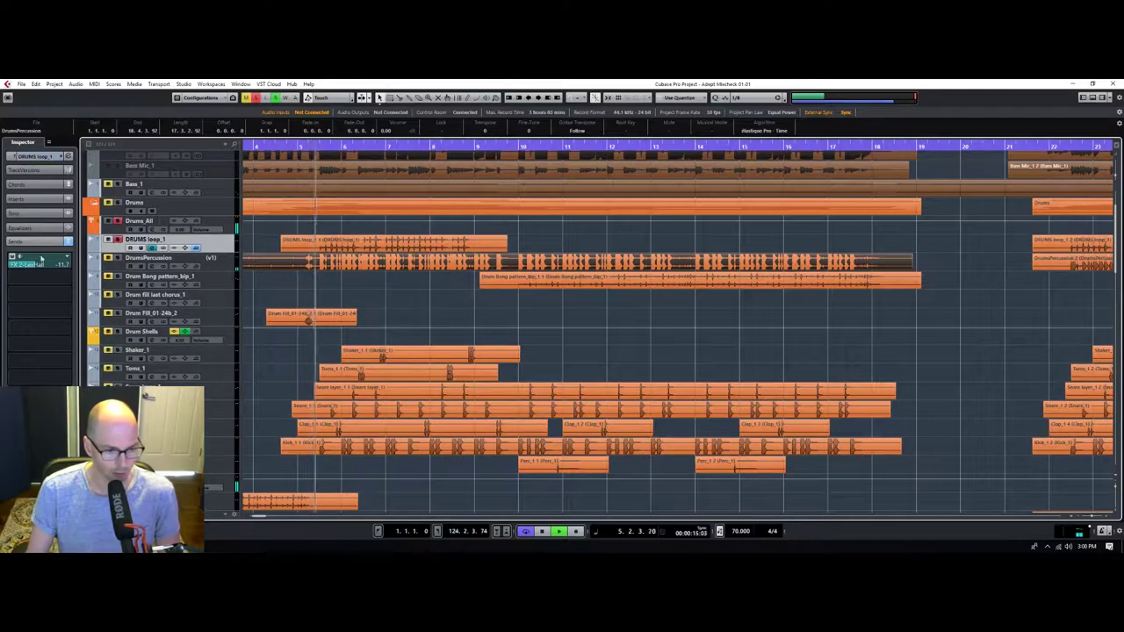
Raise DRUMS loop_1's FX 2-LexHall send to about -8.56 dB and replay the loop from around bar 5.
click(117, 239)
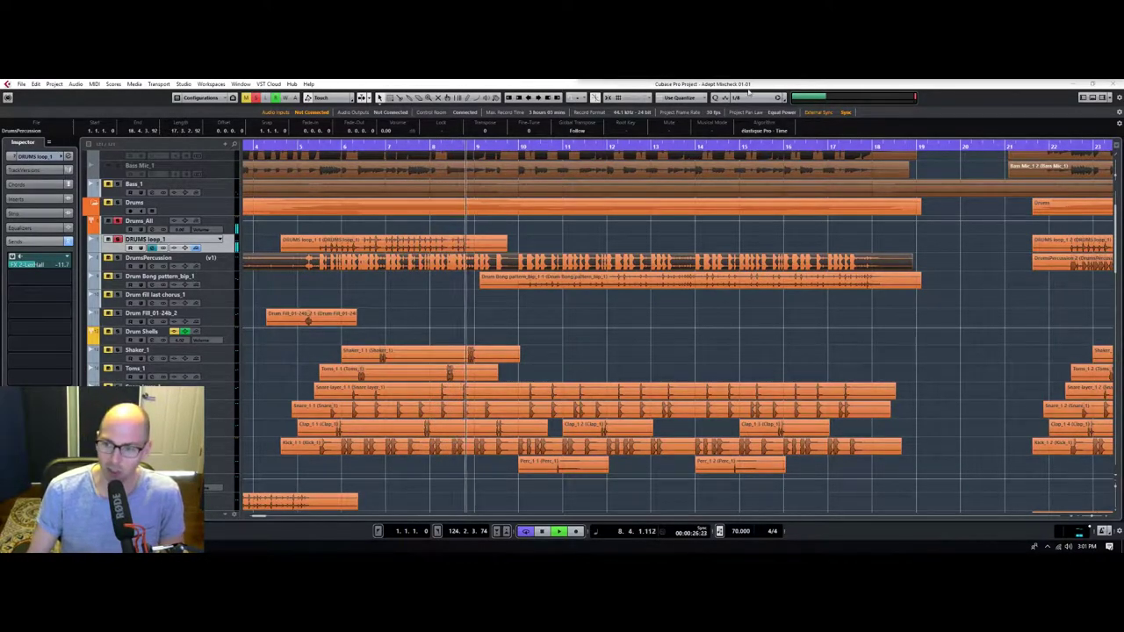
click(37, 265)
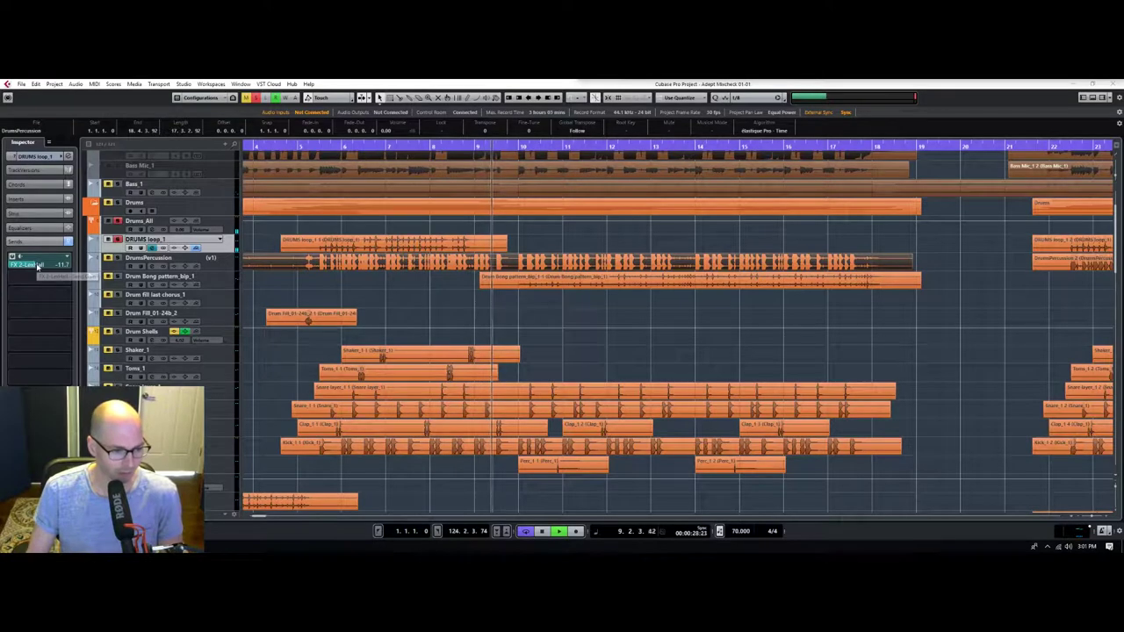
drag(37, 266, 41, 267)
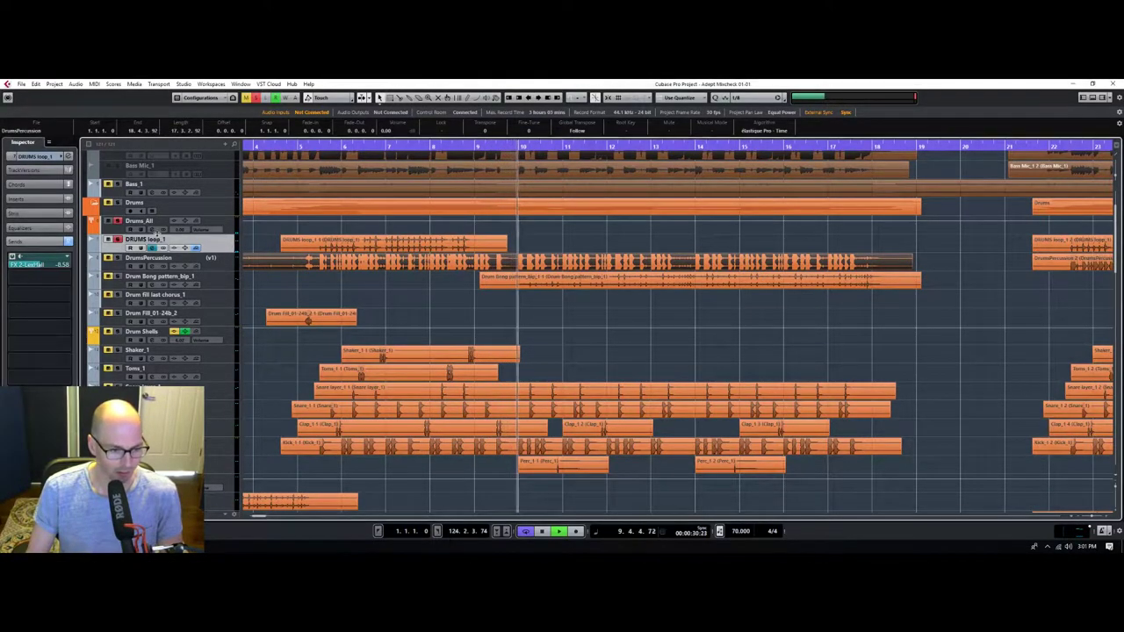
click(308, 145)
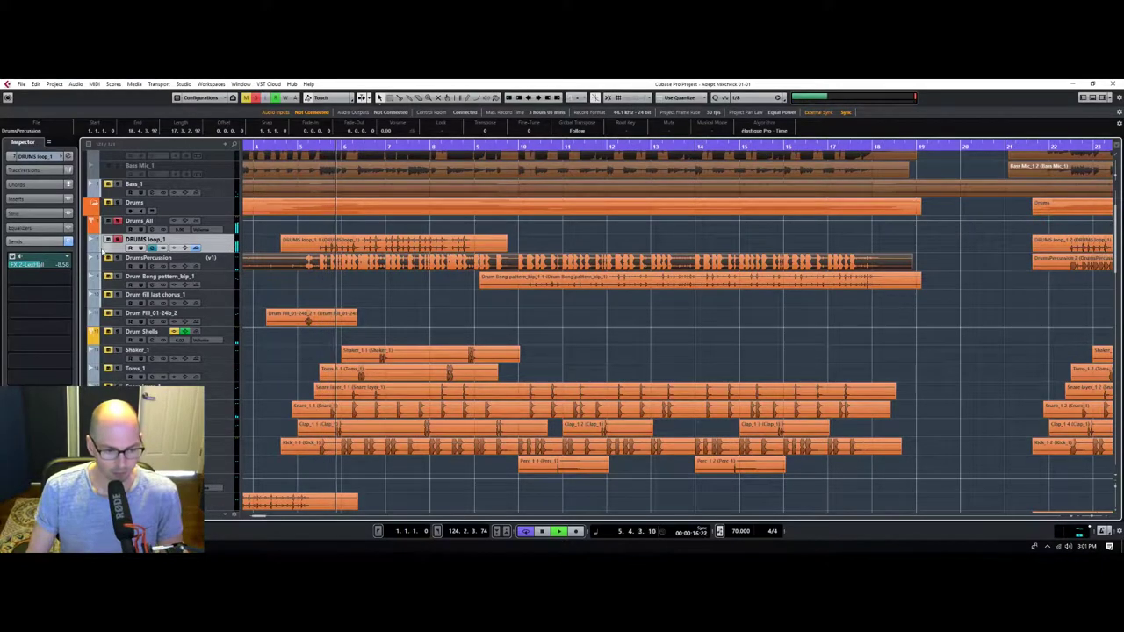
Set DRUMS loop_1's FX 2-LexHall send to about -10 dB, then unsolo the track and replay from around bar 5.
drag(61, 264, 59, 264)
scroll(58, 265, down, 3)
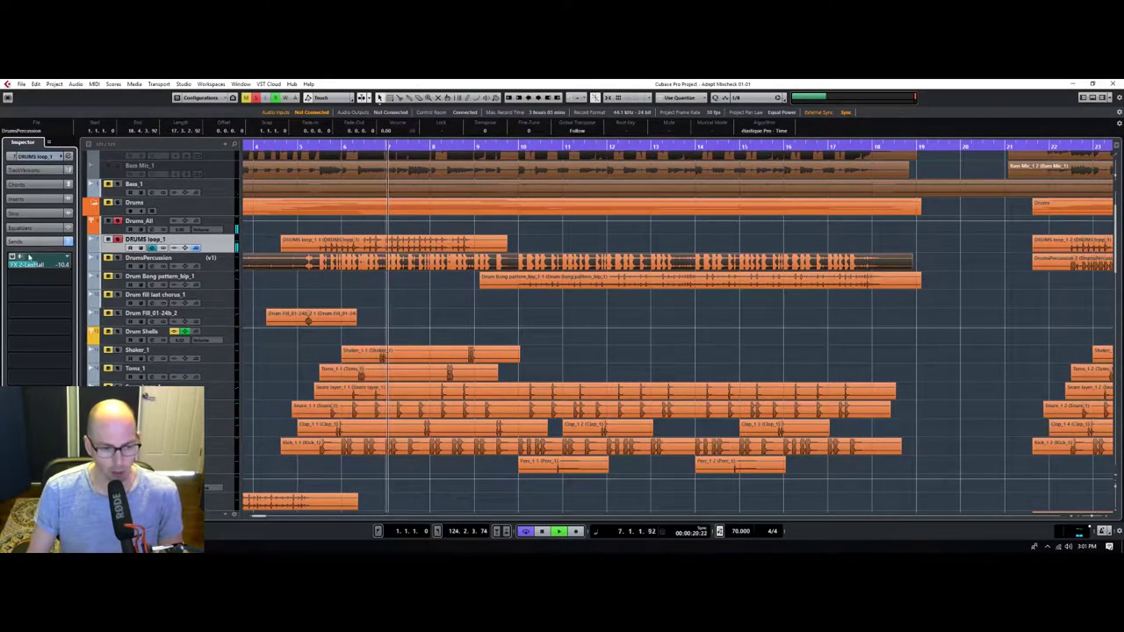
scroll(56, 262, down, 3)
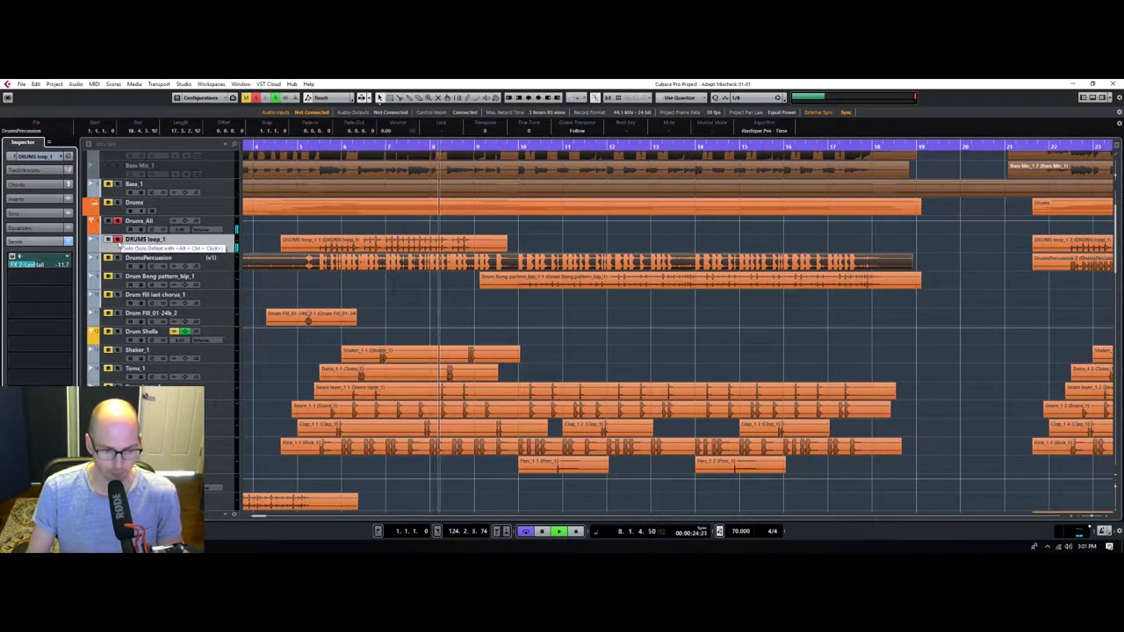
scroll(69, 263, up, 1)
click(73, 265)
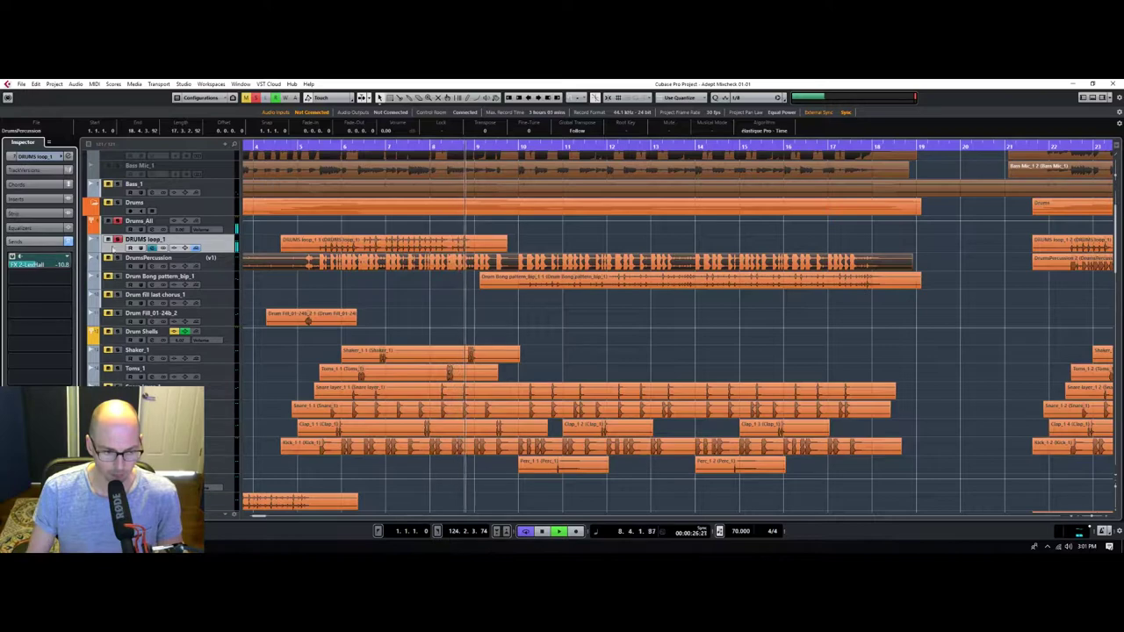
click(118, 239)
drag(302, 146, 285, 145)
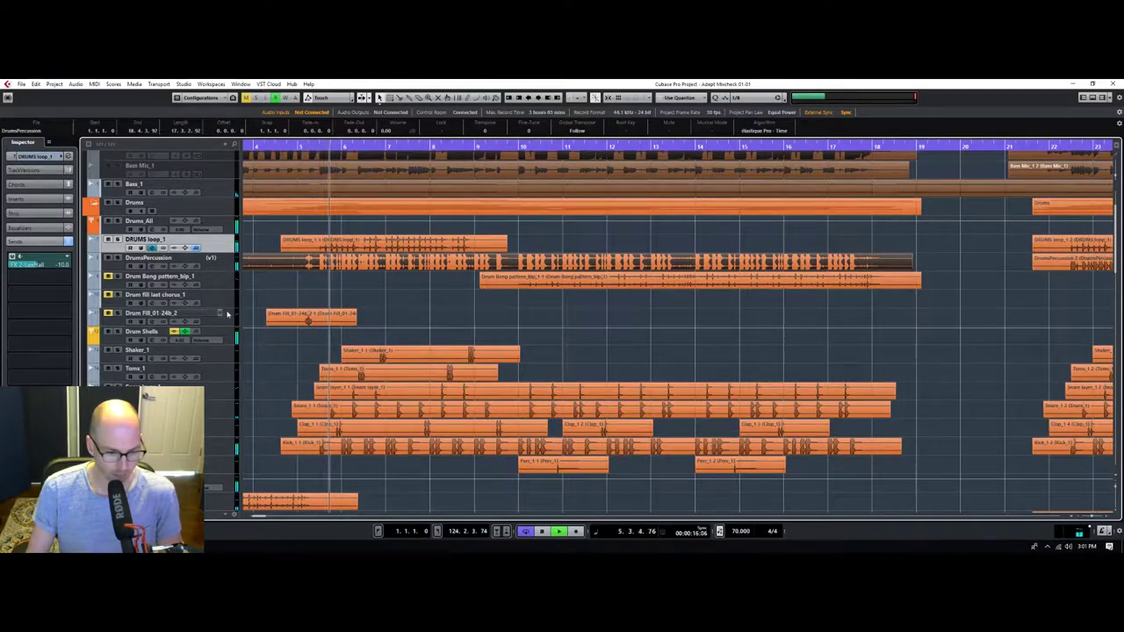
Solo the DrumsPercussion track and load the TrueVerb Stereo reverb into its third insert slot.
click(307, 317)
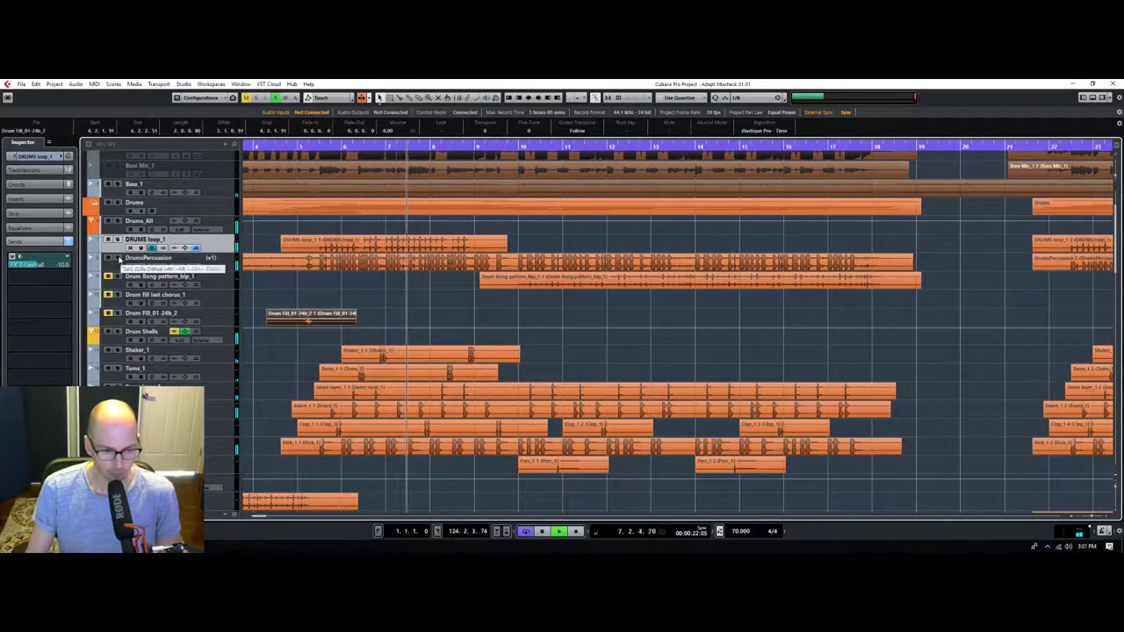
click(231, 265)
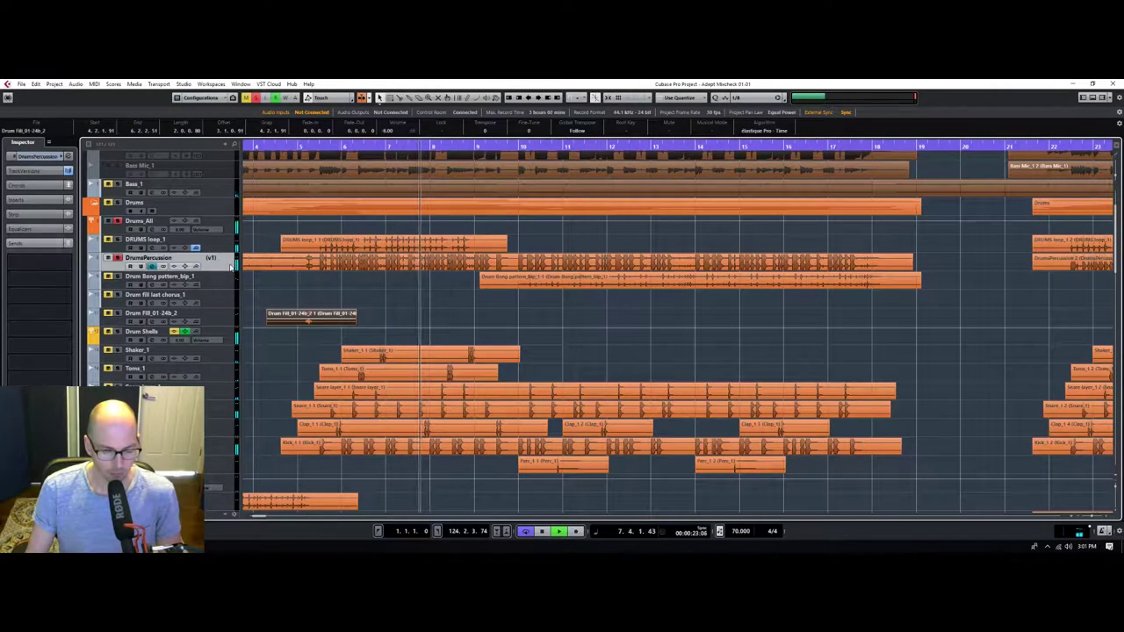
click(28, 200)
click(32, 226)
text(rev)
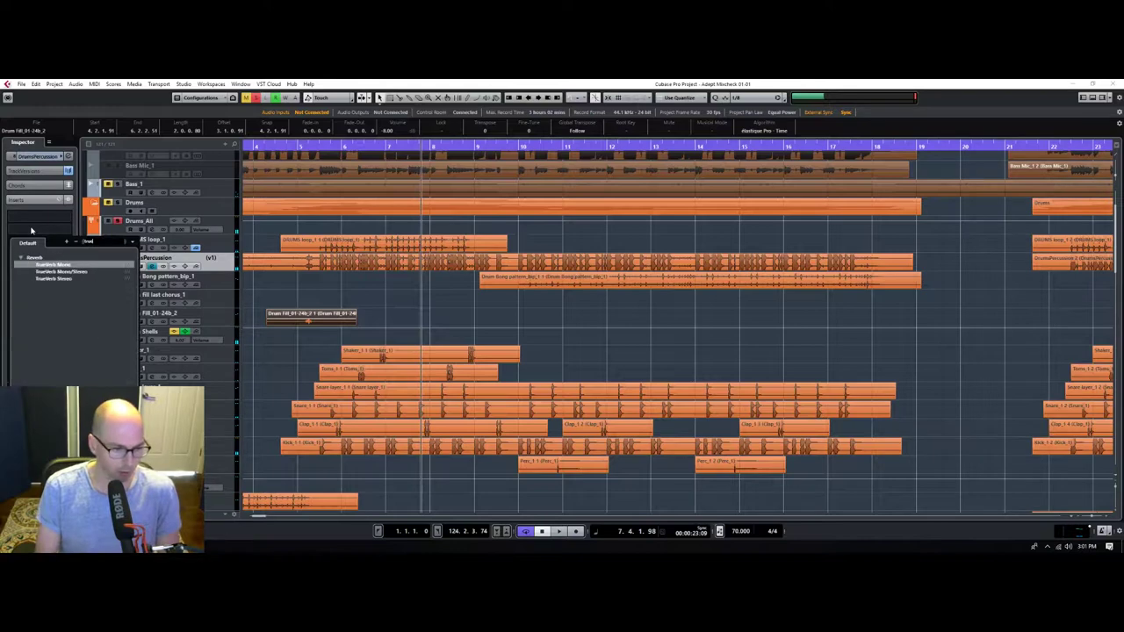
click(49, 278)
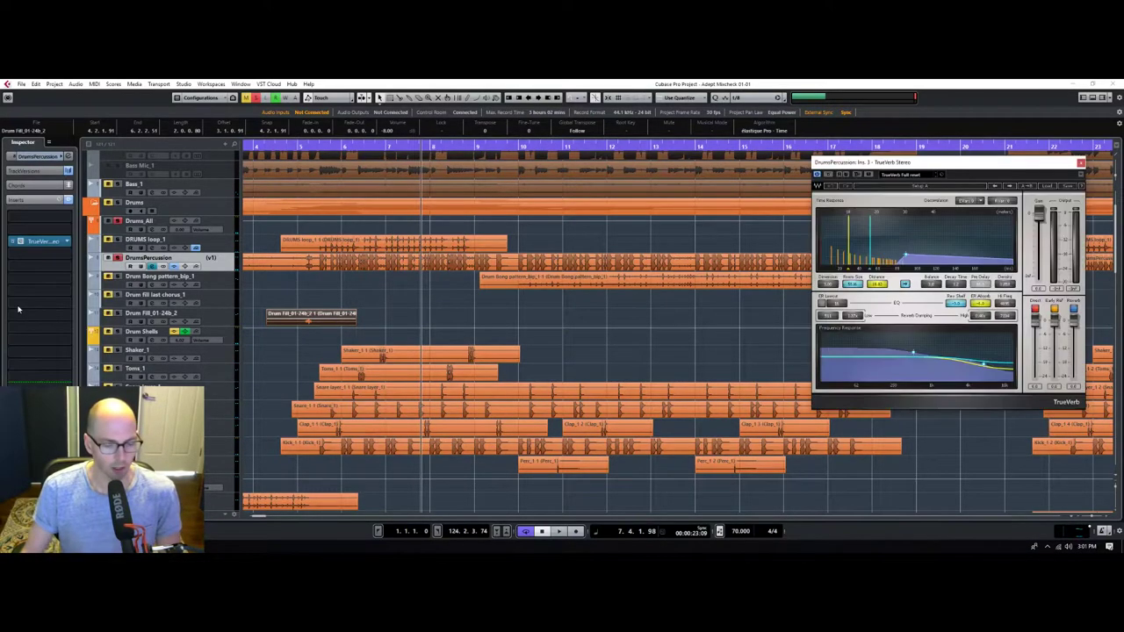
Browse TrueVerb's factory presets for a reverb that suits DrumsPercussion.
click(1050, 186)
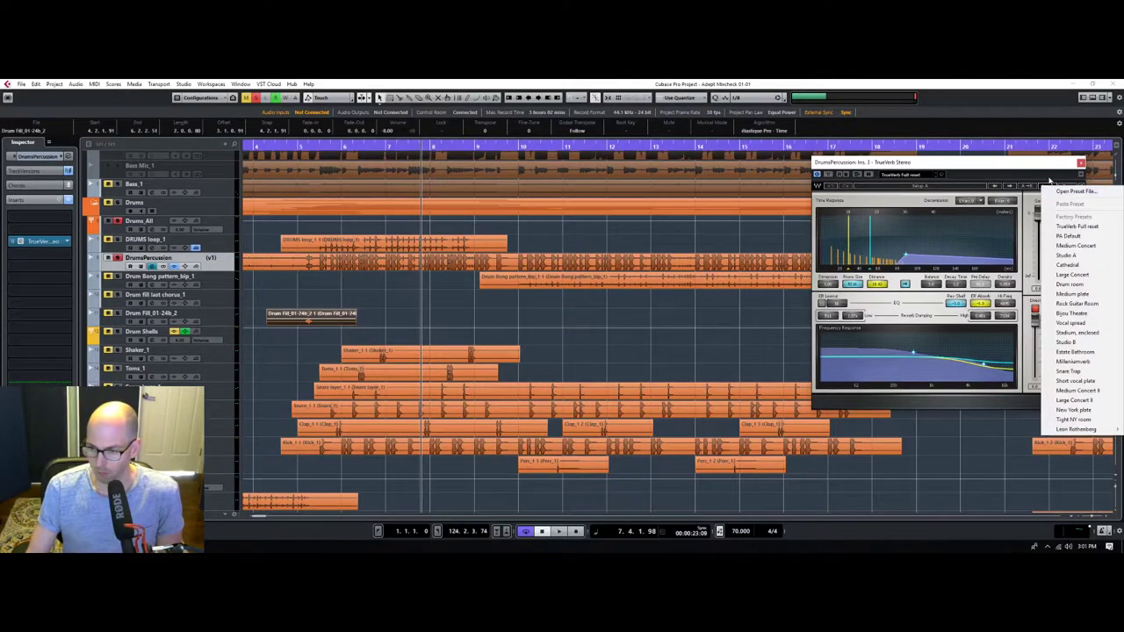
click(1050, 185)
click(1050, 186)
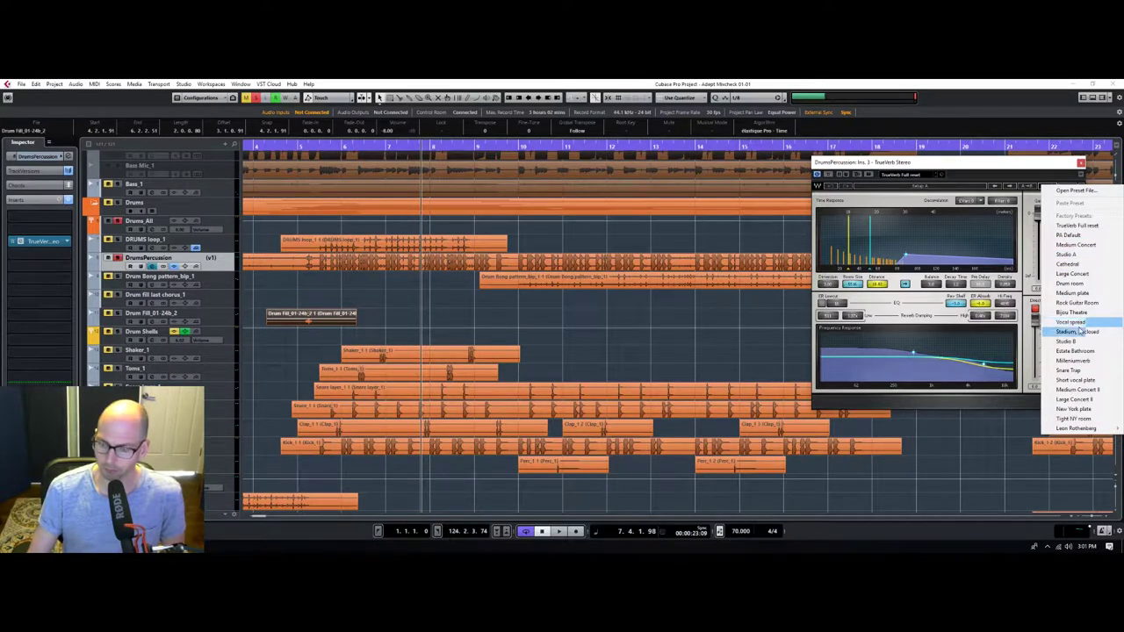
click(1018, 171)
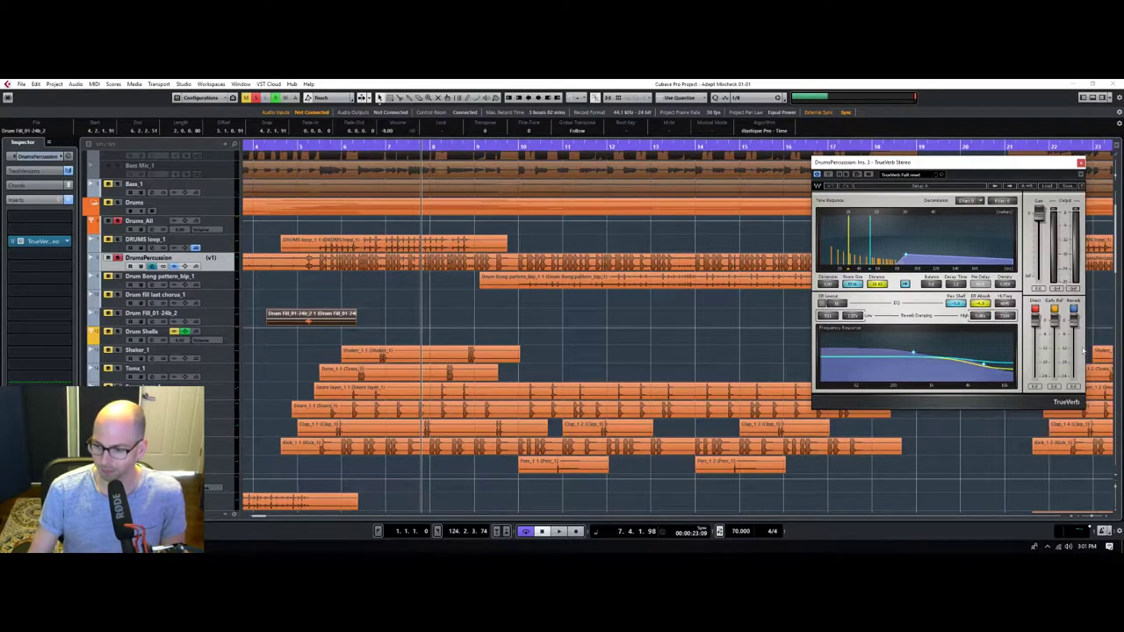
Load TrueVerb's Drum room preset on DrumsPercussion, rebalance its early reflections and reverb levels, and audition from around bar 5.
click(1047, 187)
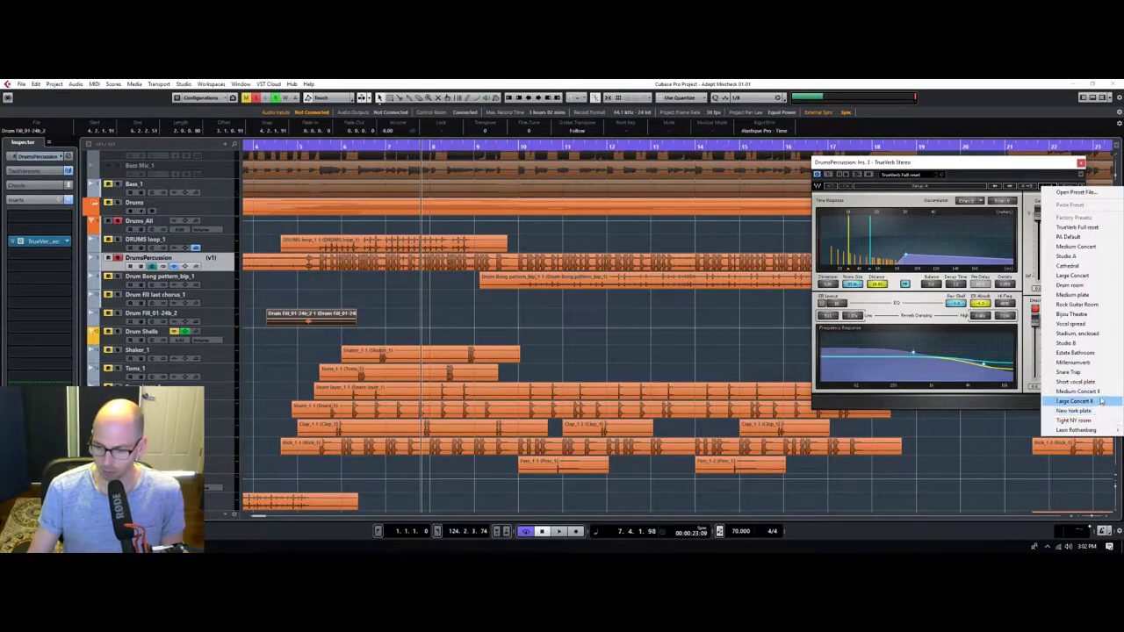
click(1099, 287)
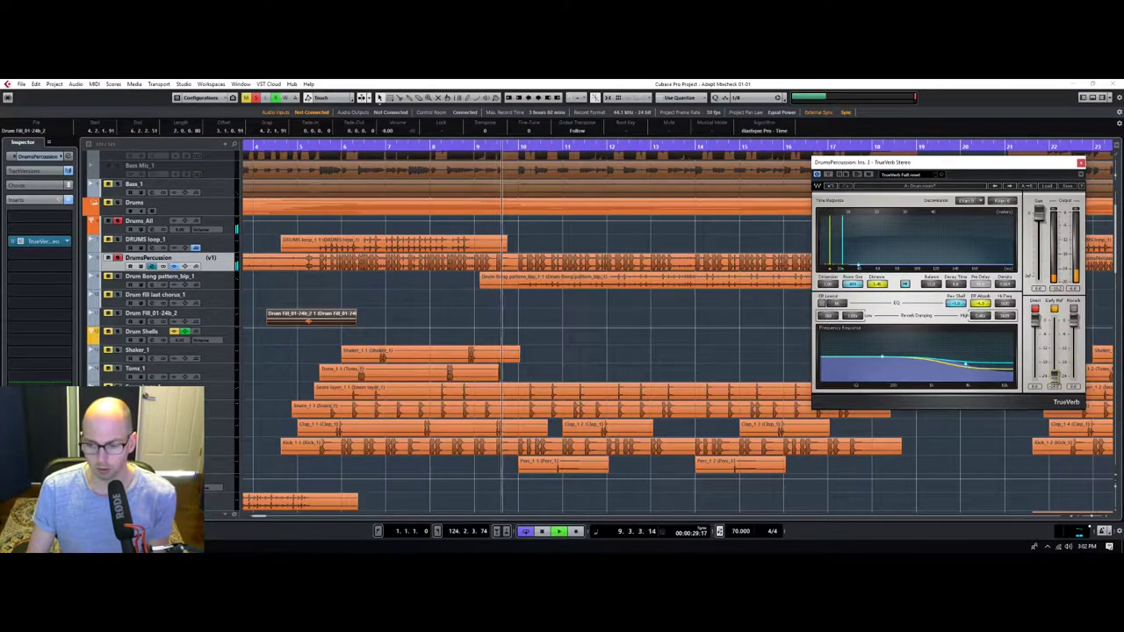
click(310, 146)
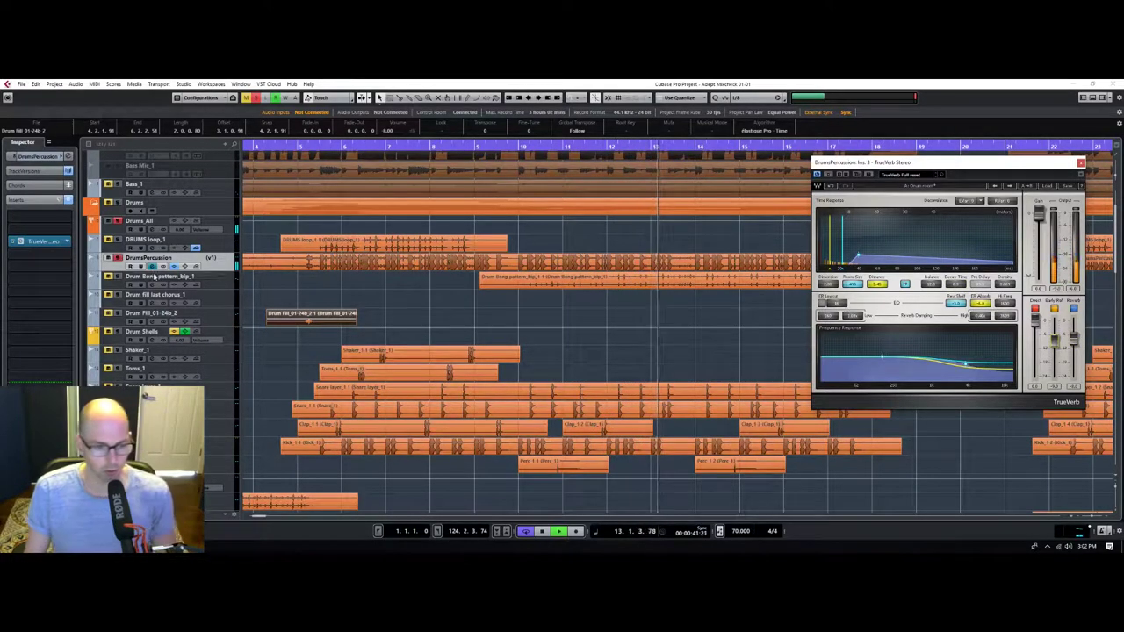
click(38, 156)
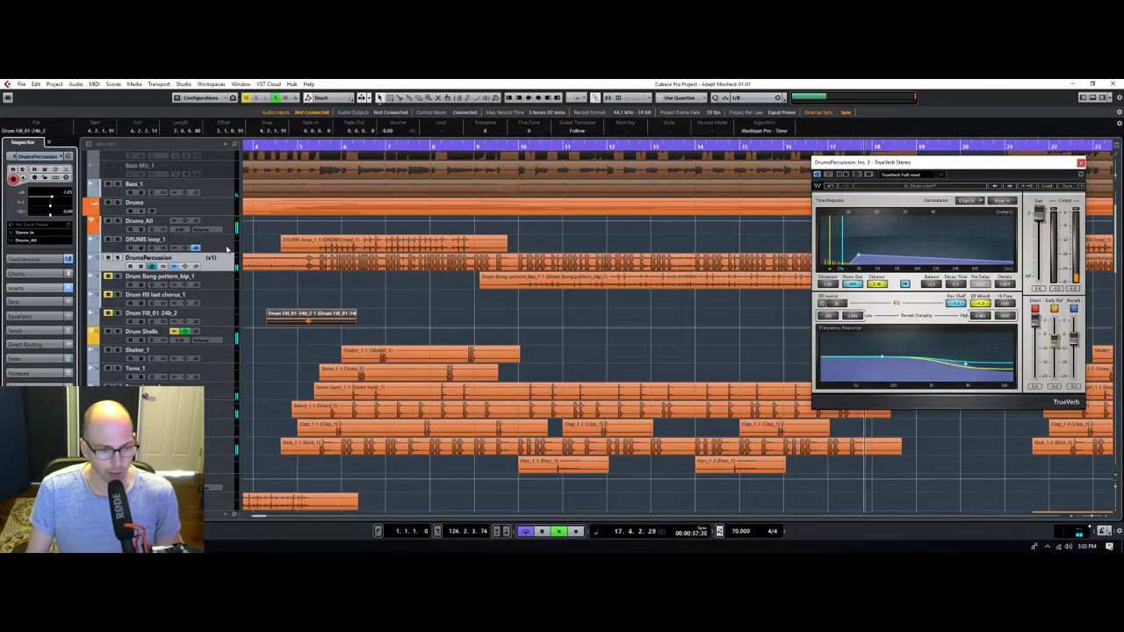
Check Drum Bong pattern_bip_1 in solo, unmute it in the full drum mix, and close the TrueVerb window.
click(305, 241)
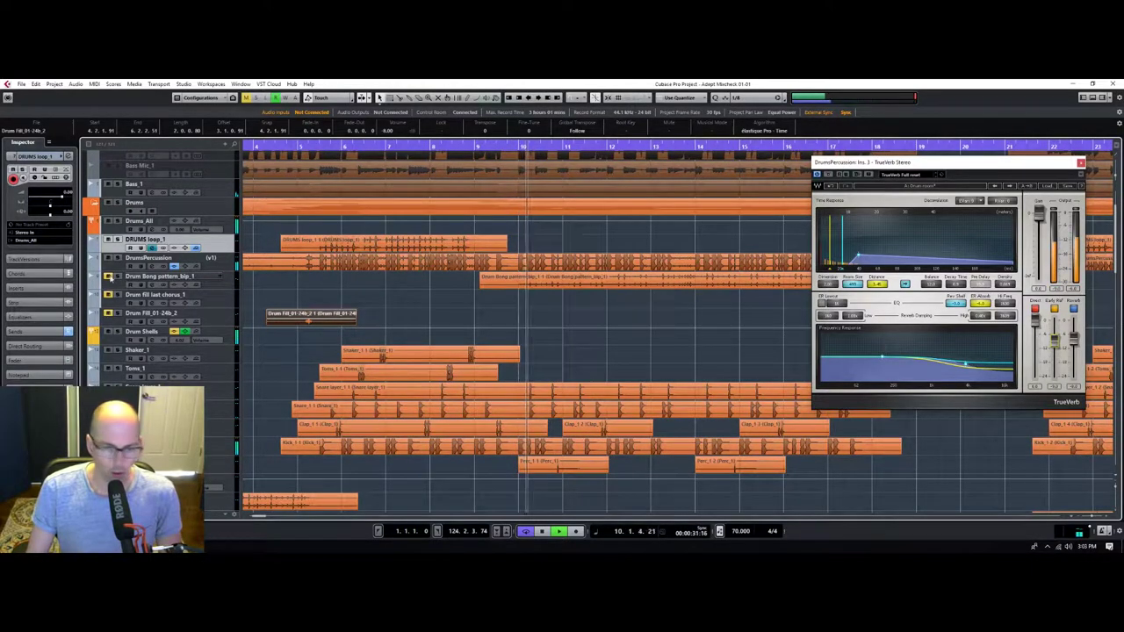
click(117, 276)
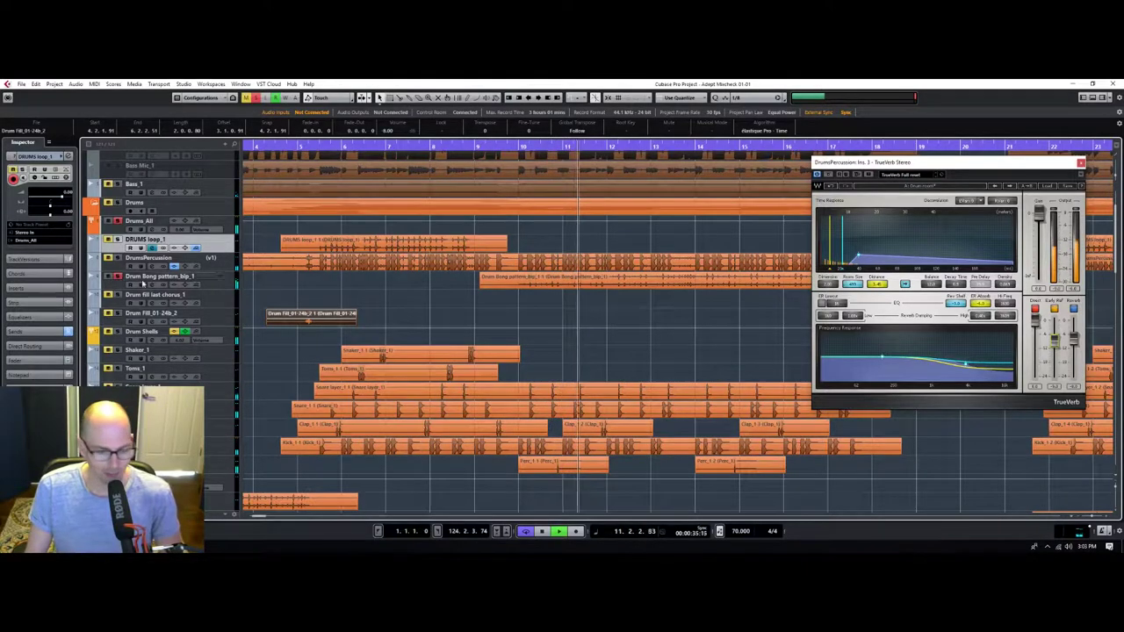
click(532, 285)
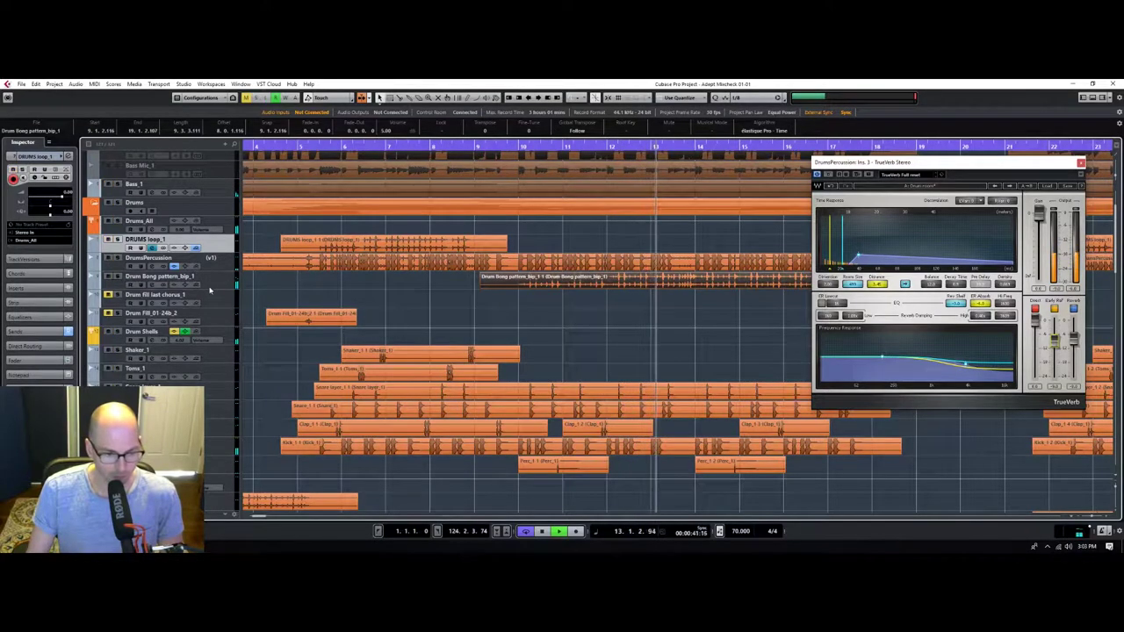
click(127, 277)
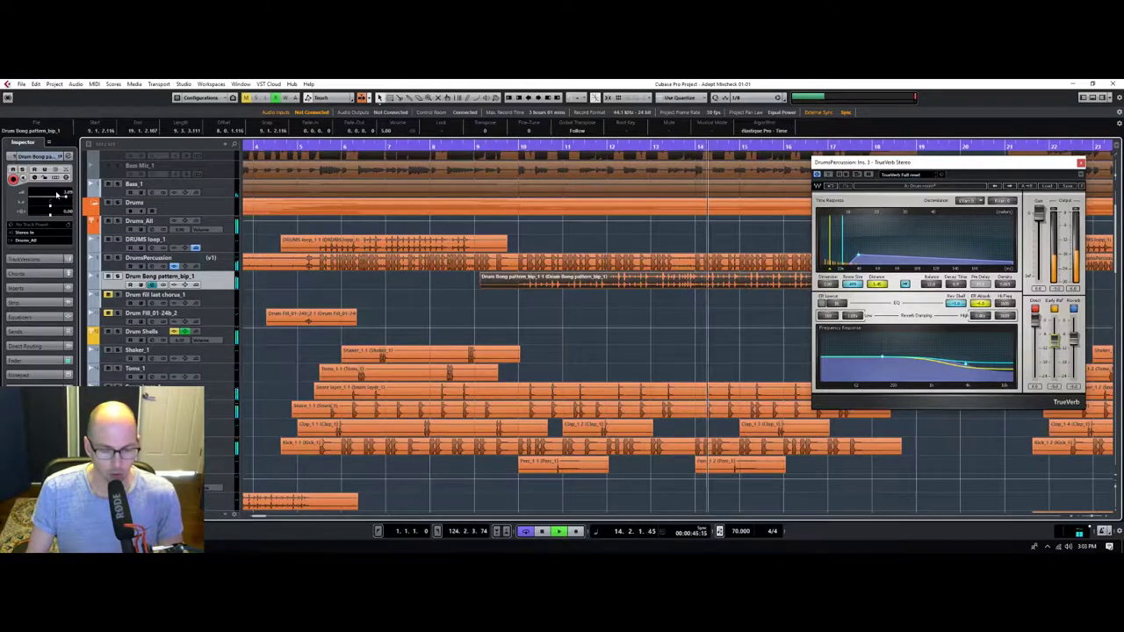
click(1081, 163)
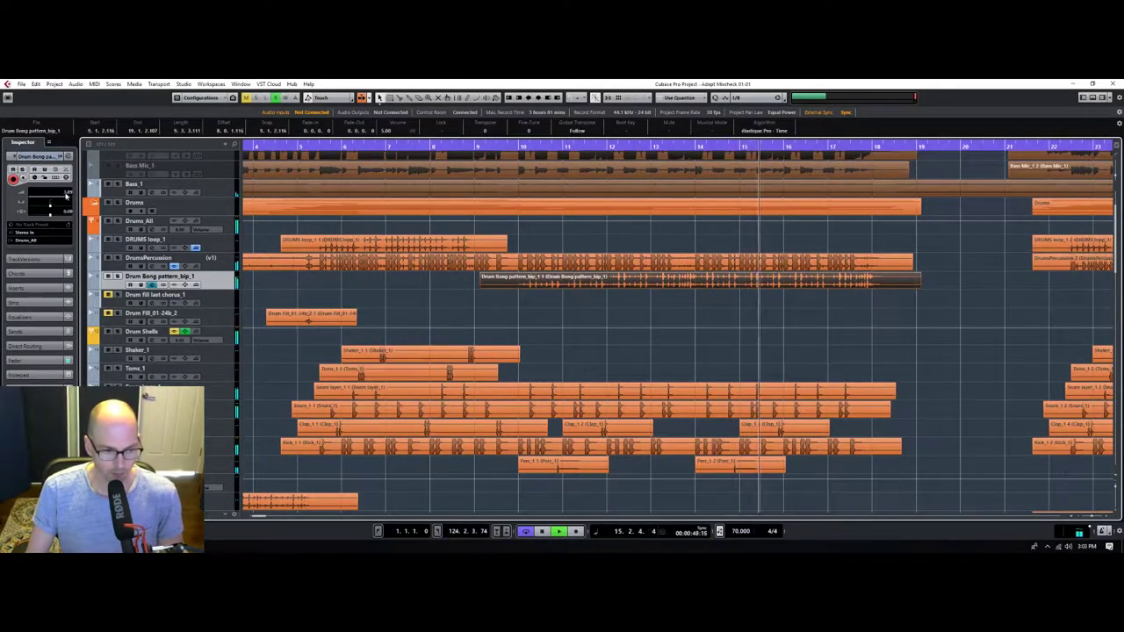
Lower Cymbals_1 to -9.52 dB and pan it to about L26 while replaying the mix from around bar 5.
scroll(226, 286, down, 2)
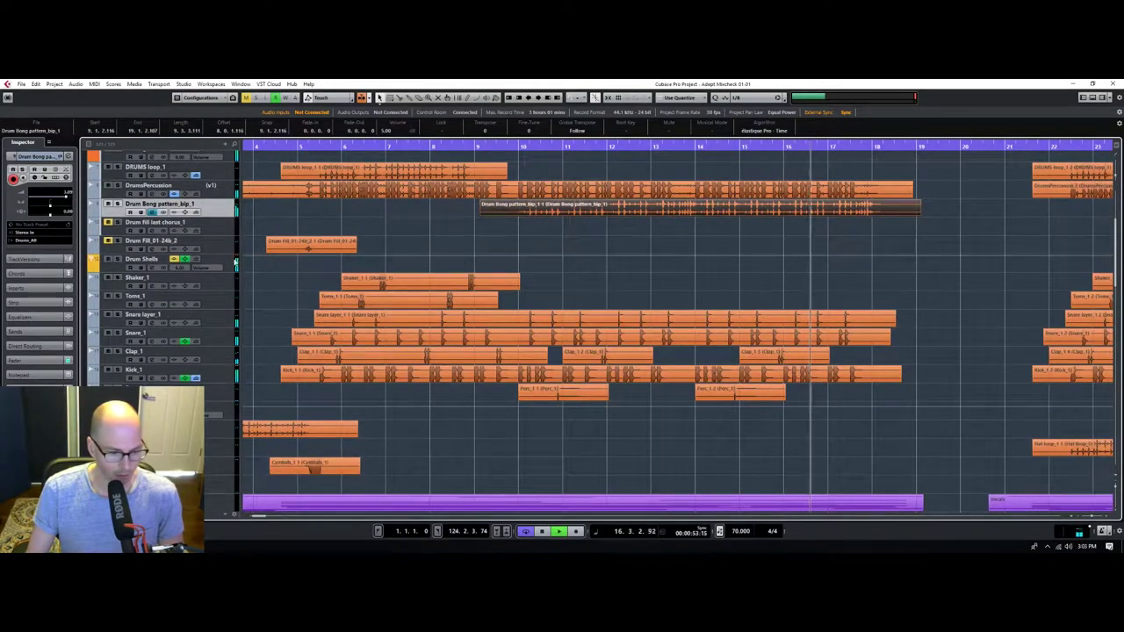
scroll(227, 263, up, 2)
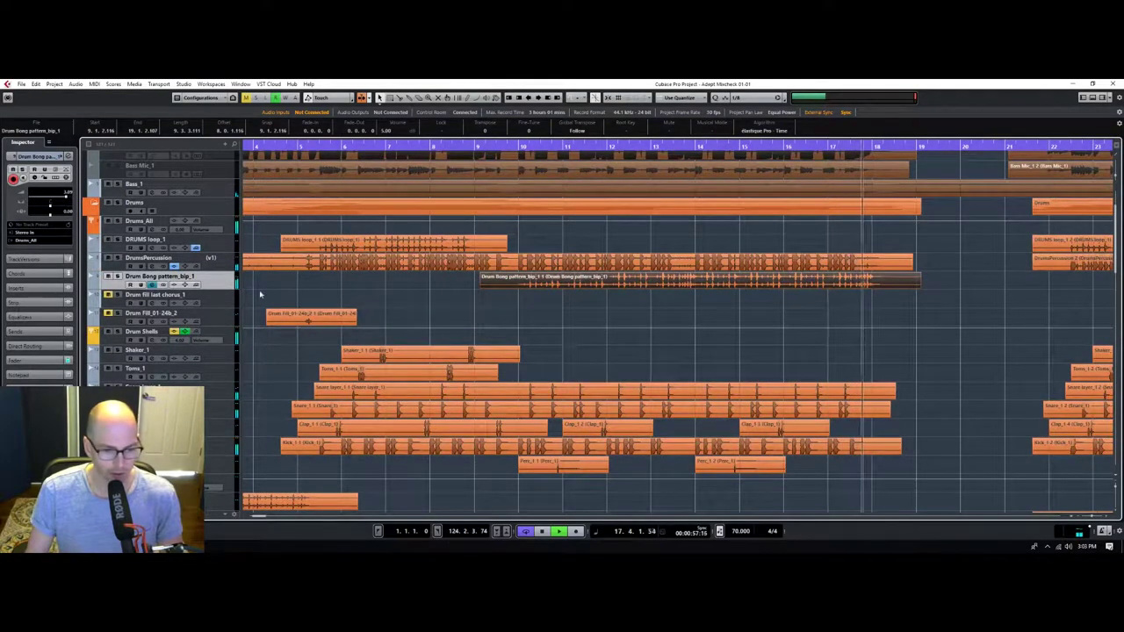
click(299, 151)
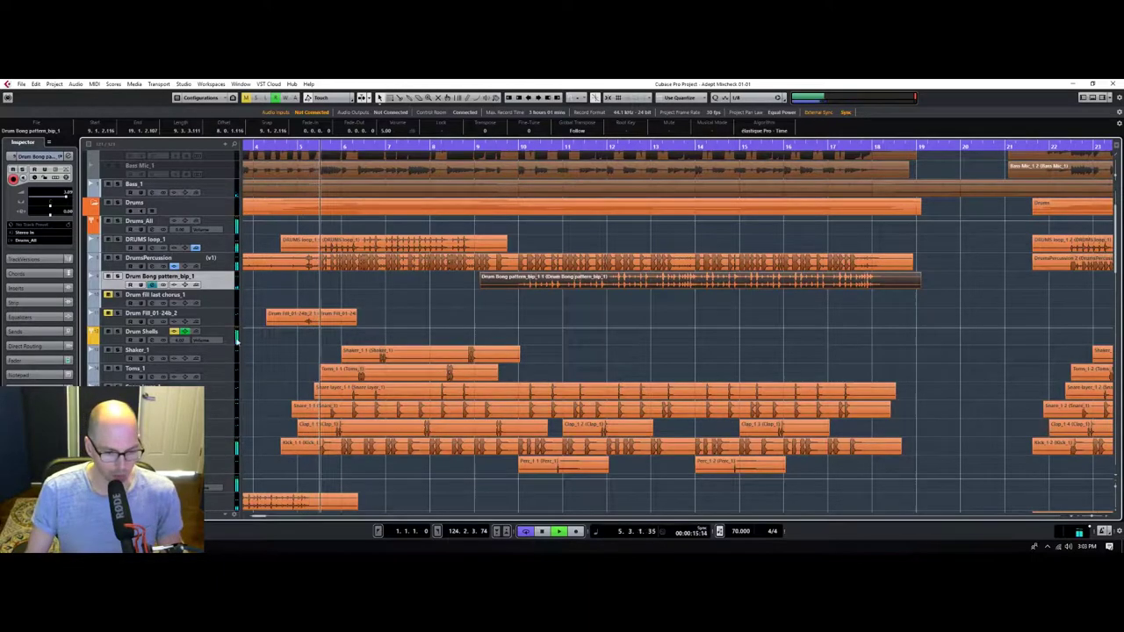
scroll(294, 377, down, 3)
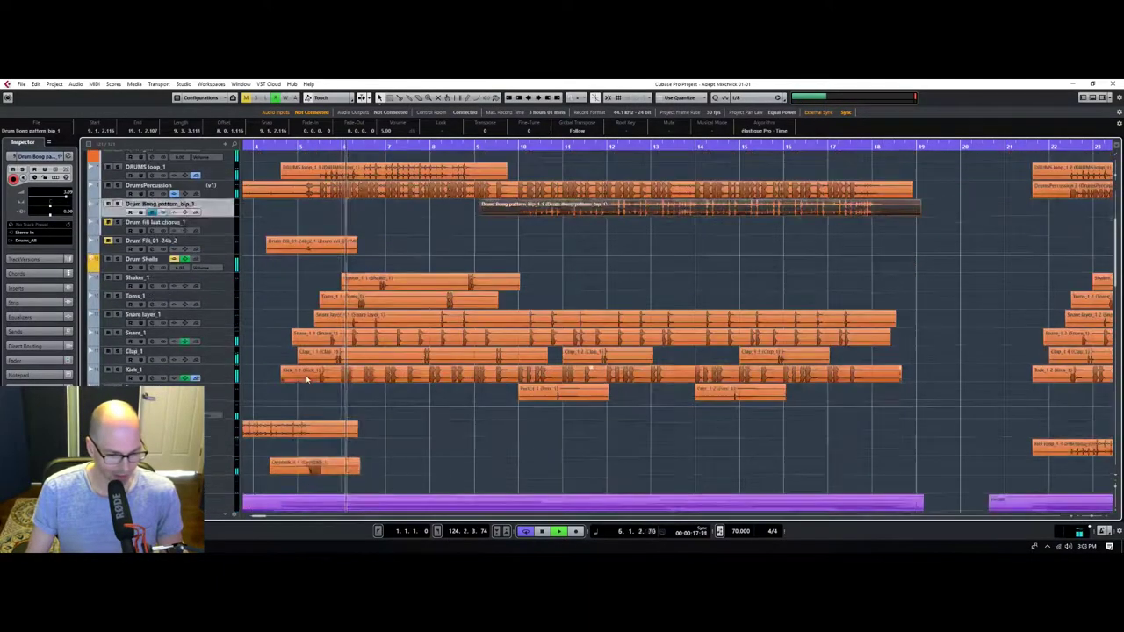
scroll(294, 386, down, 3)
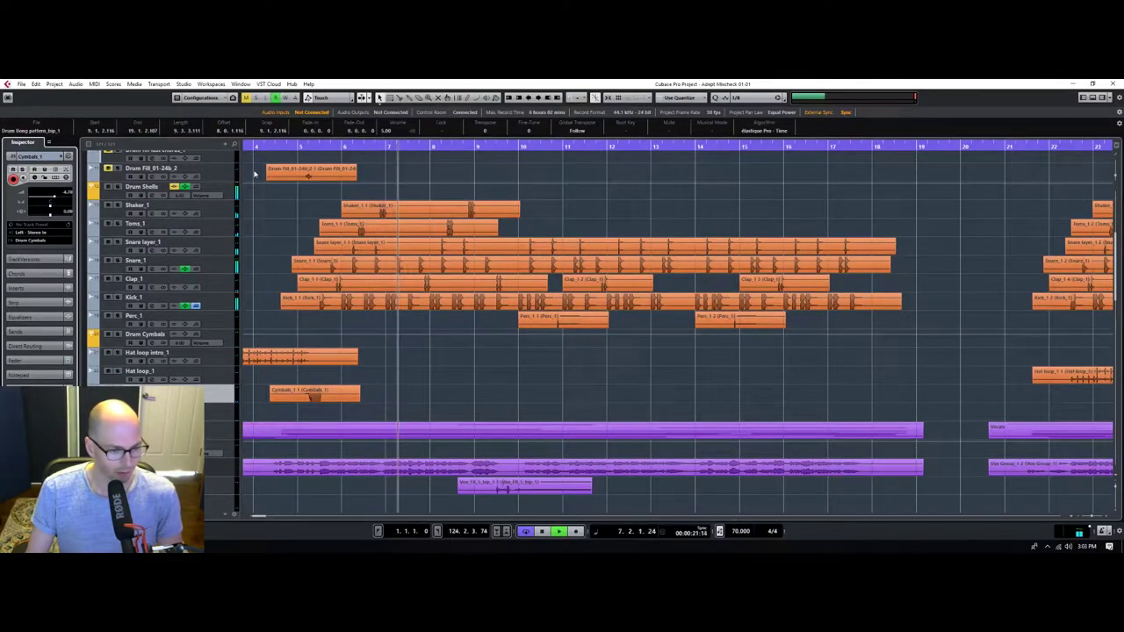
click(296, 146)
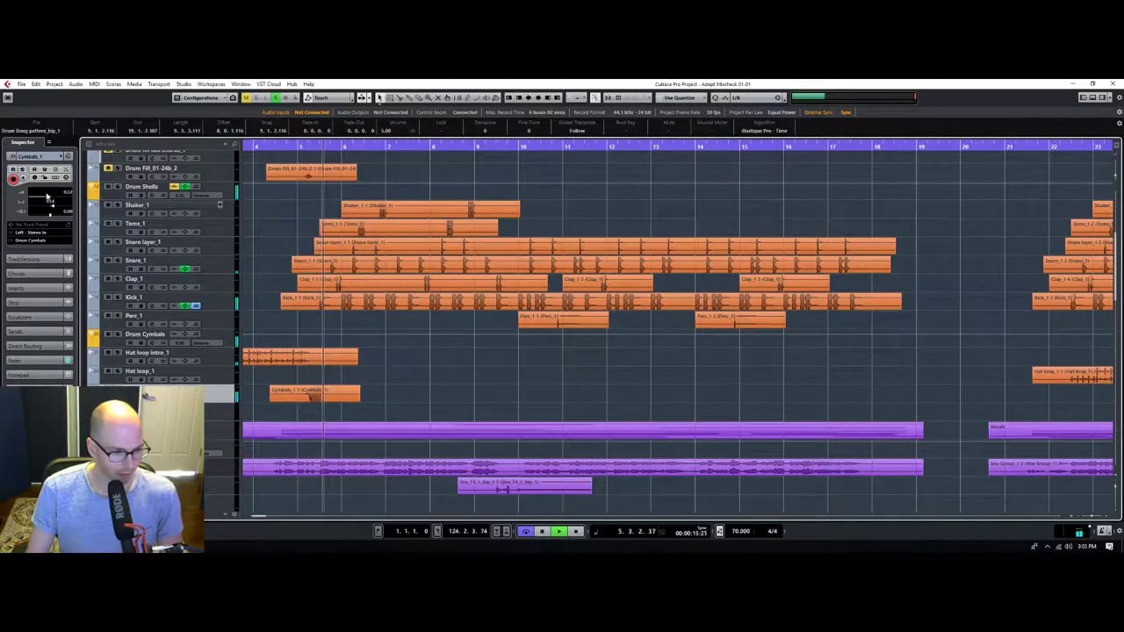
drag(52, 206, 45, 207)
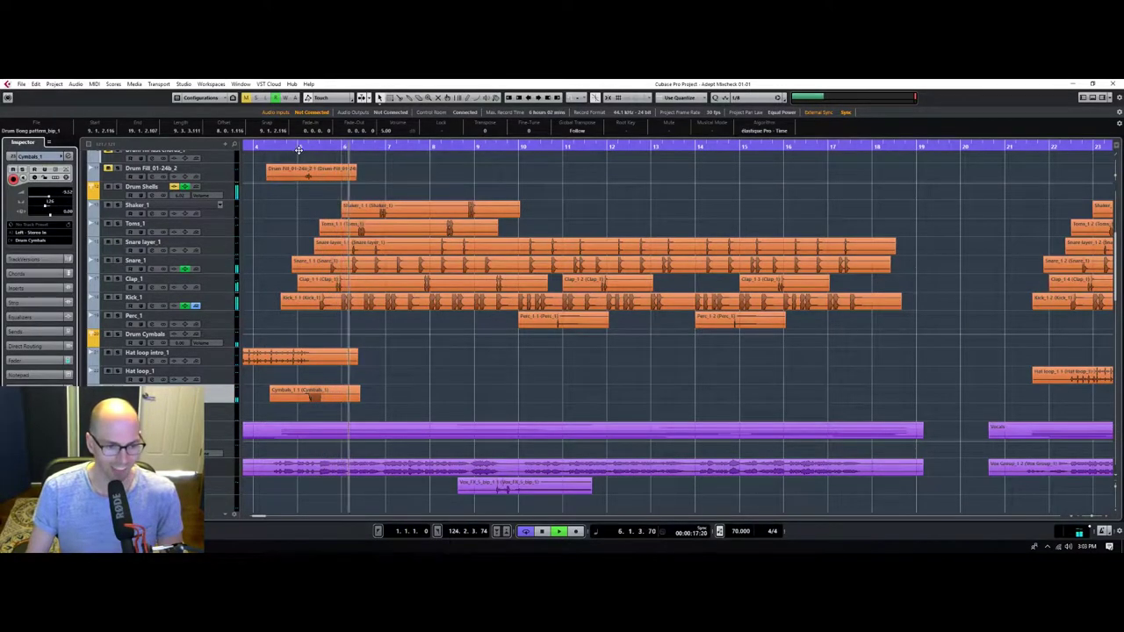
Solo Cymbals_1 and listen closely to the cymbal hit around bar 5.
drag(297, 150, 296, 146)
key(s)
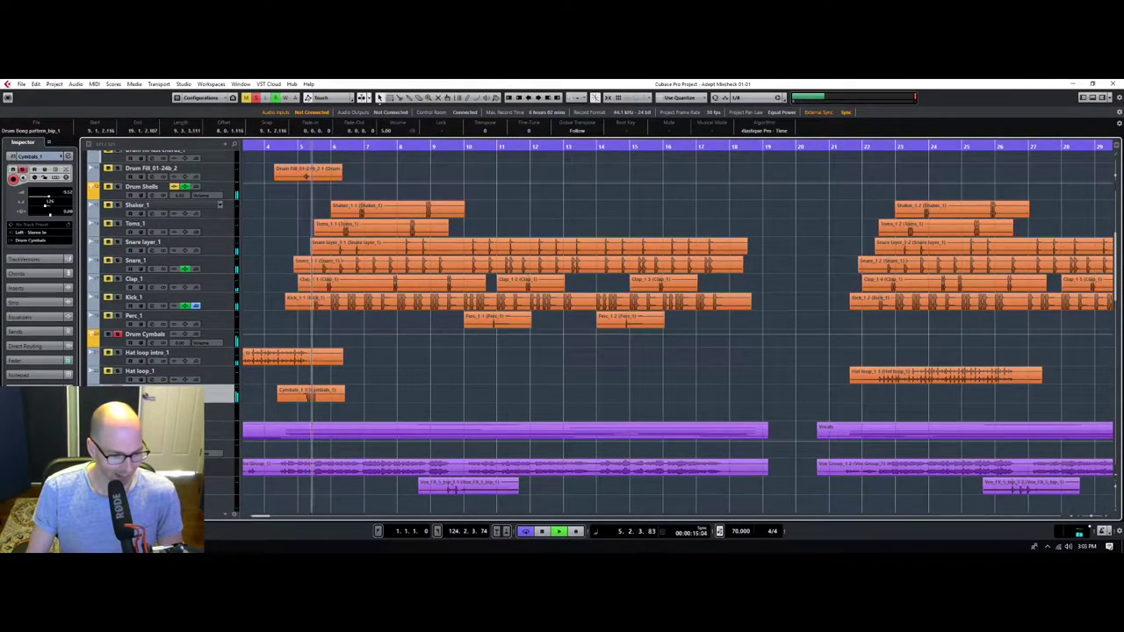
click(284, 148)
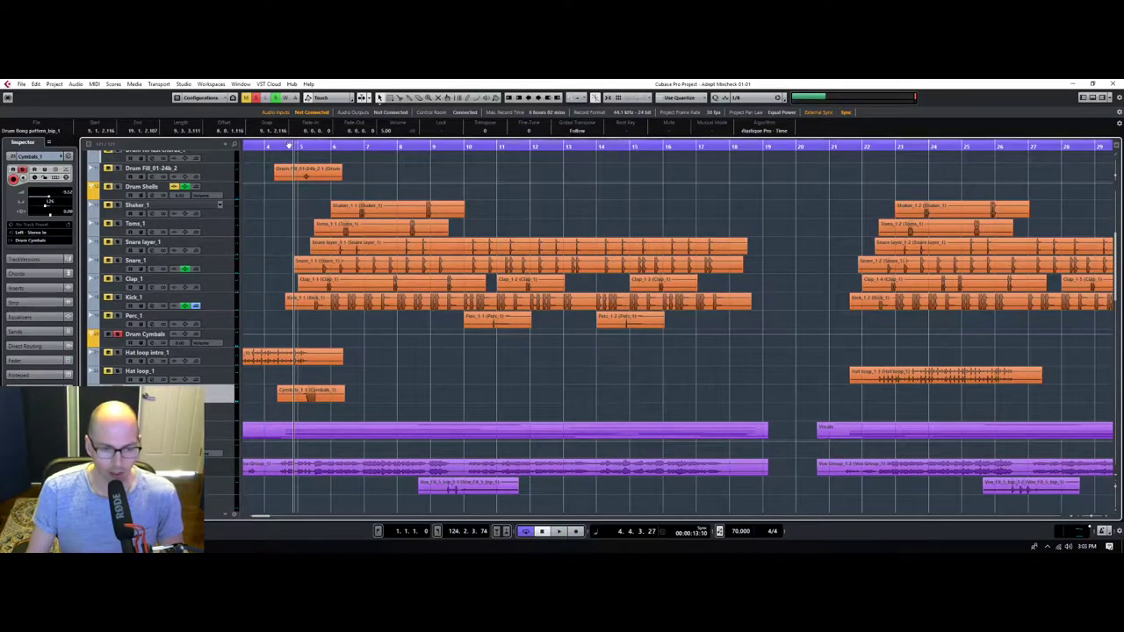
drag(297, 146, 505, 288)
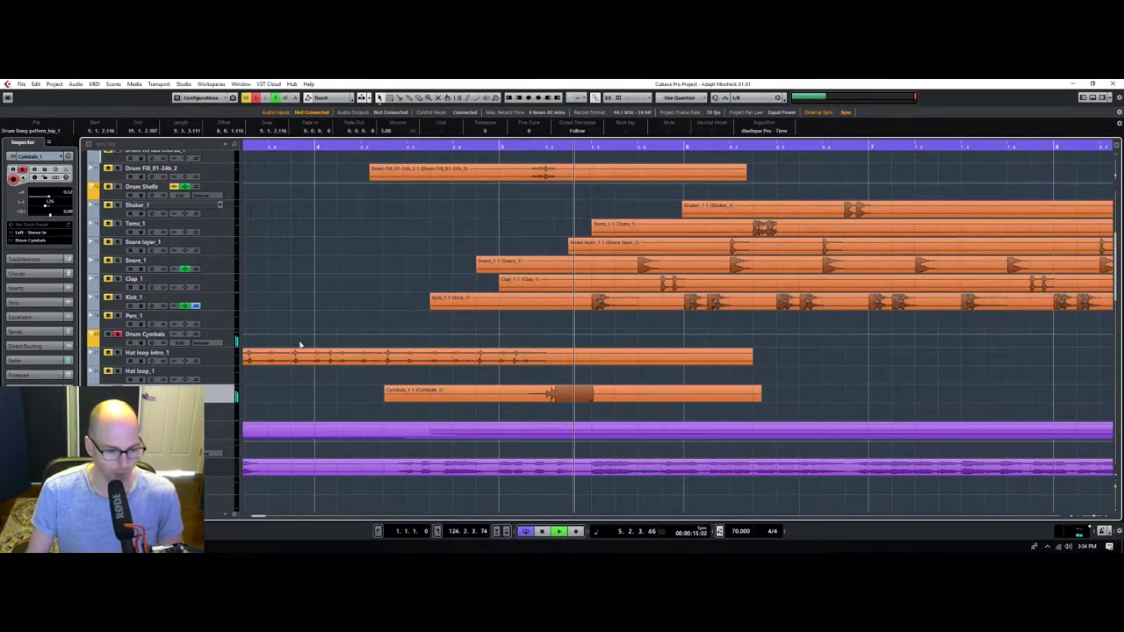
key(space)
drag(539, 144, 396, 149)
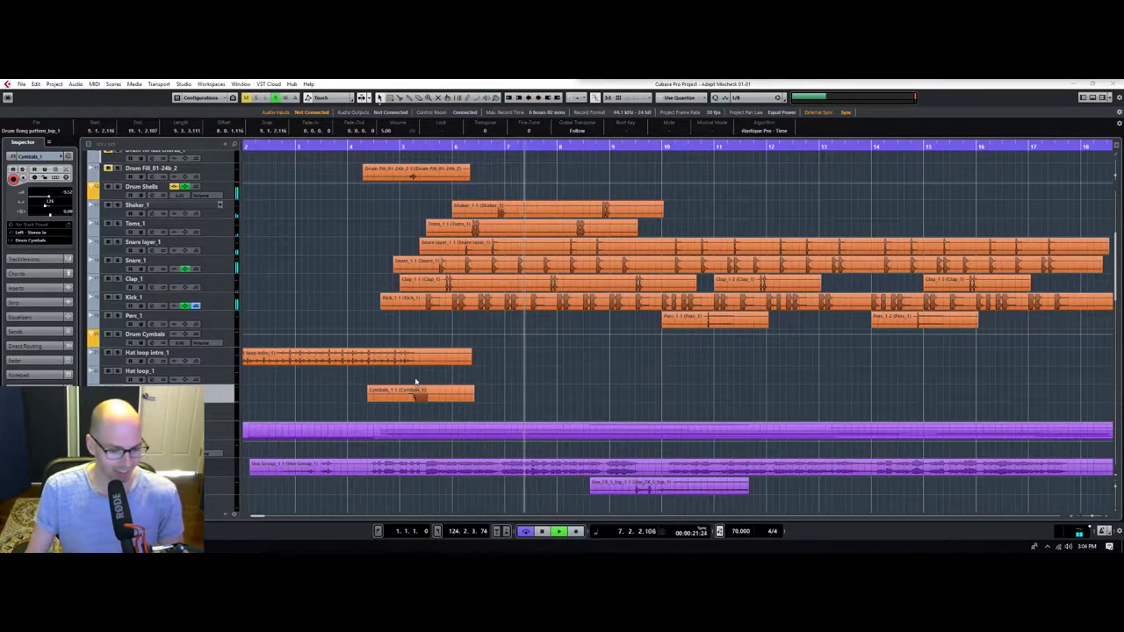
Replay the intro from around bar 2 and review the bass and drum tracks in the full mix.
scroll(295, 390, up, 1)
scroll(287, 391, down, 1)
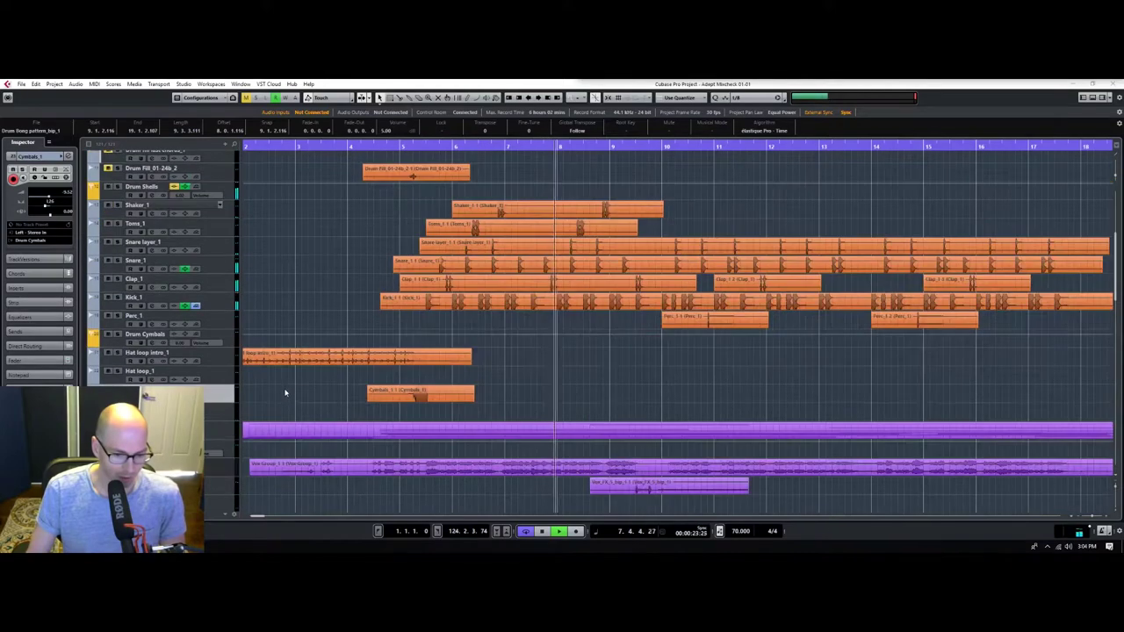
click(272, 144)
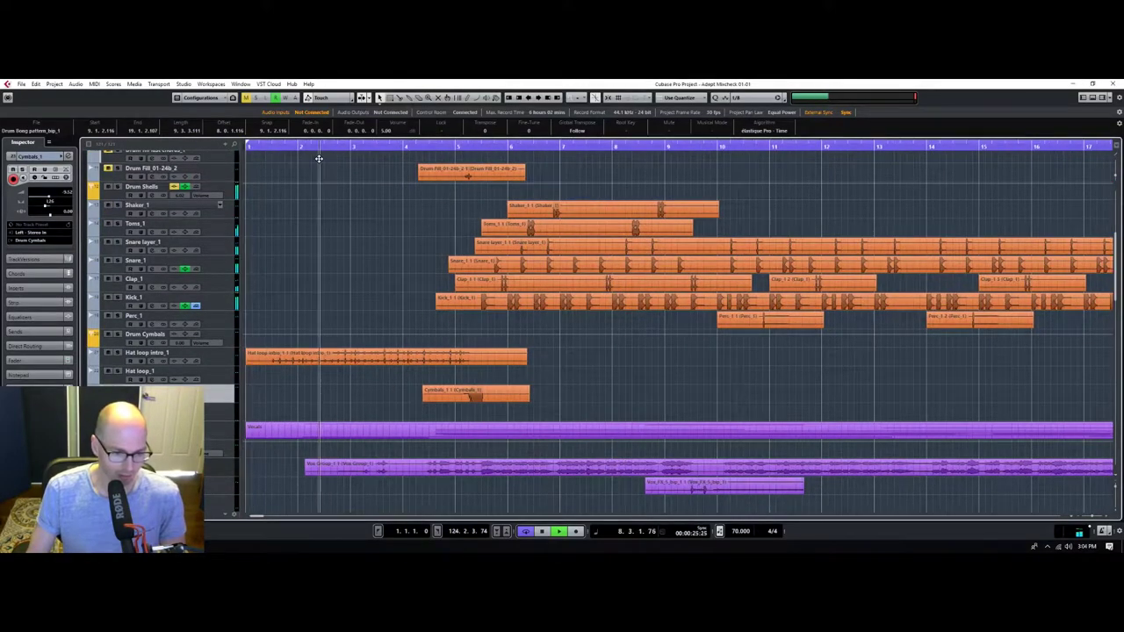
scroll(534, 236, up, 5)
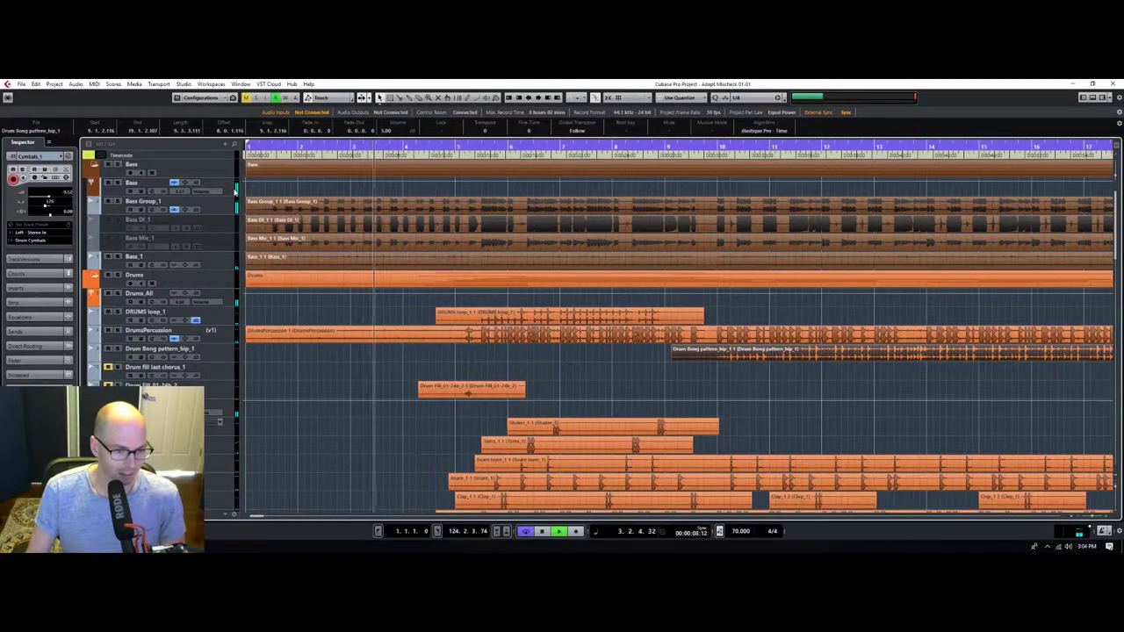
scroll(296, 332, down, 5)
scroll(297, 332, up, 2)
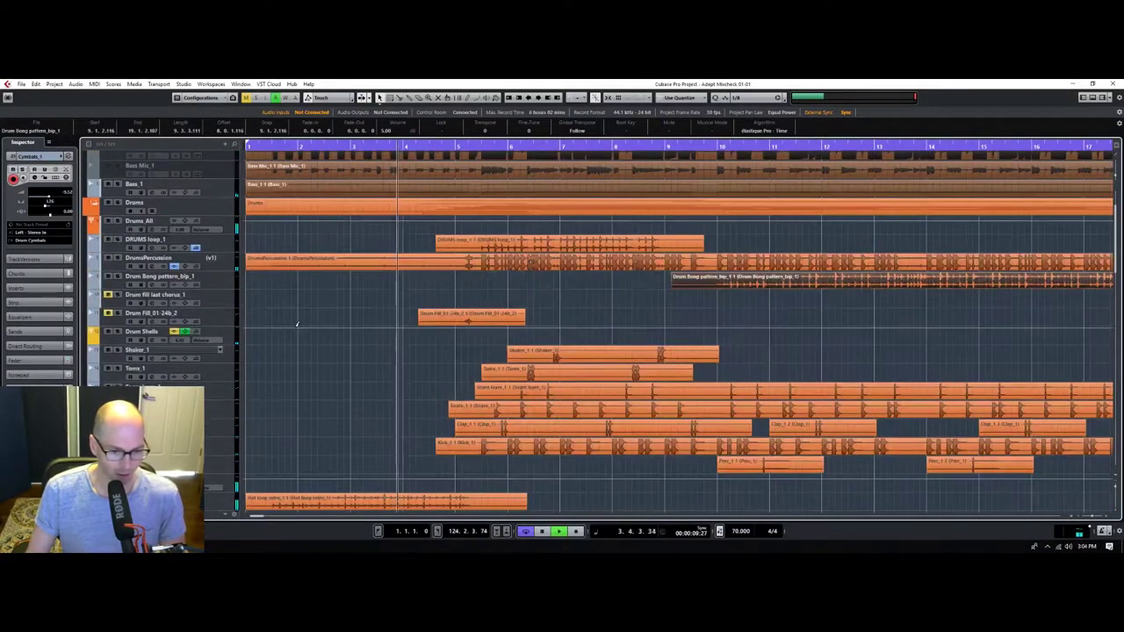
Switch DrumsPercussion to track version v2, stop playback, and delete that version.
click(219, 259)
click(236, 272)
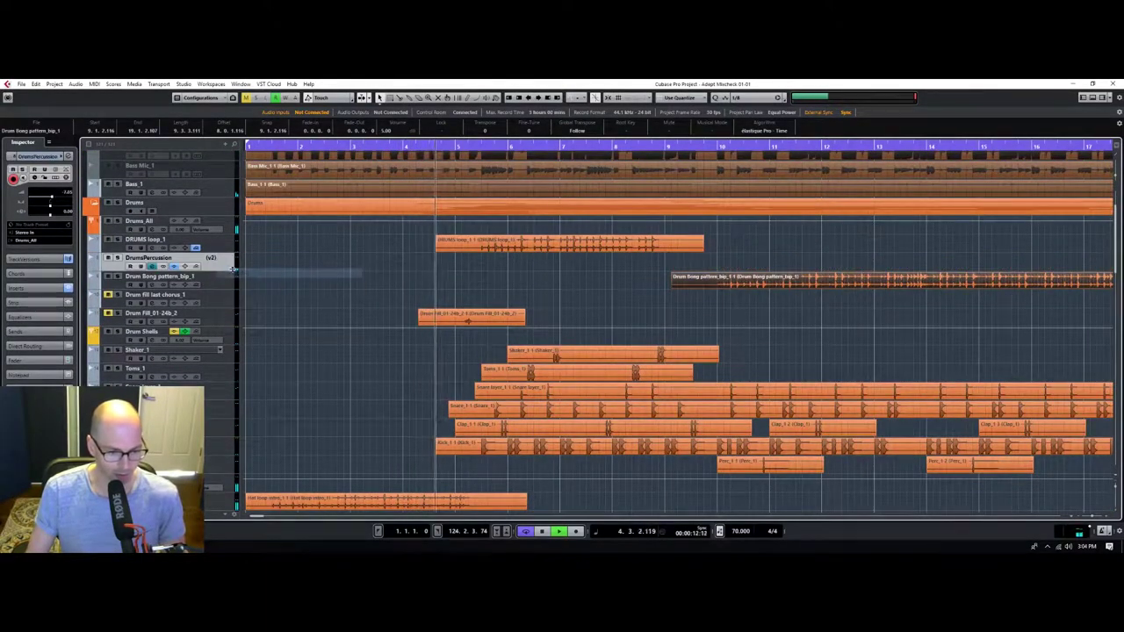
key(space)
click(218, 262)
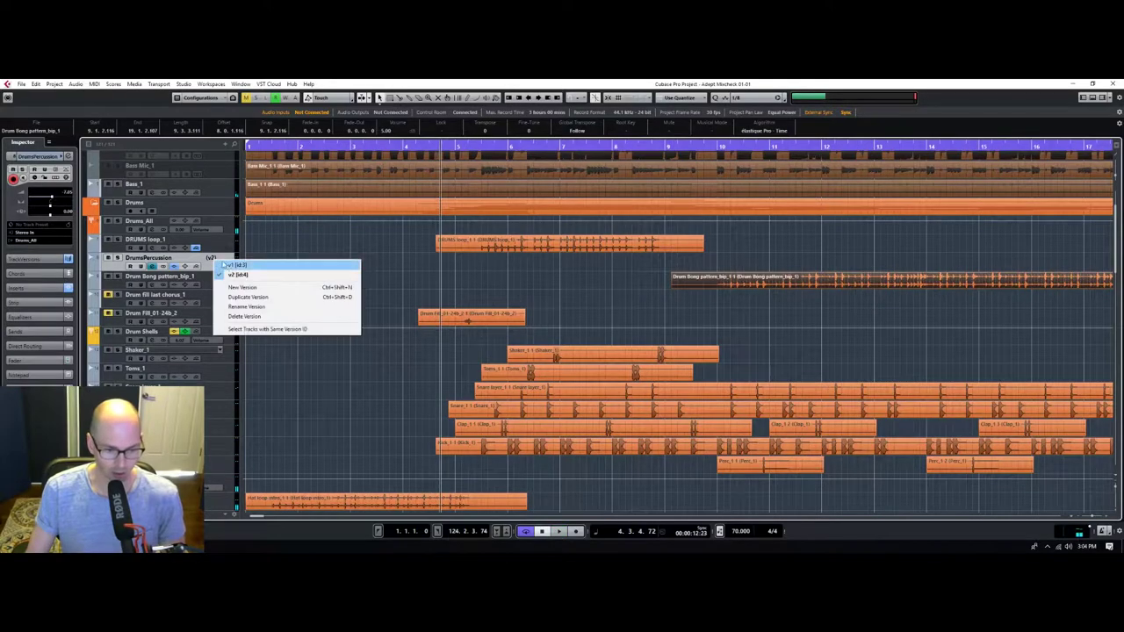
click(250, 316)
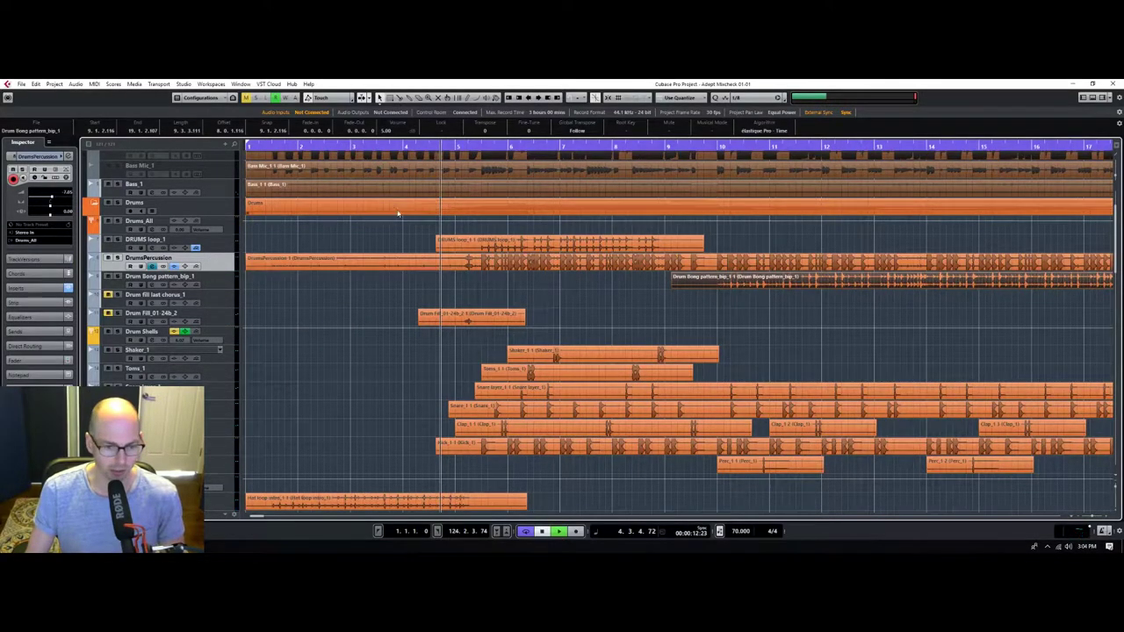
Resume playback and unmute Drum Fill_01-24b_2 to hear the fill within the full mix.
key(space)
scroll(291, 356, down, 3)
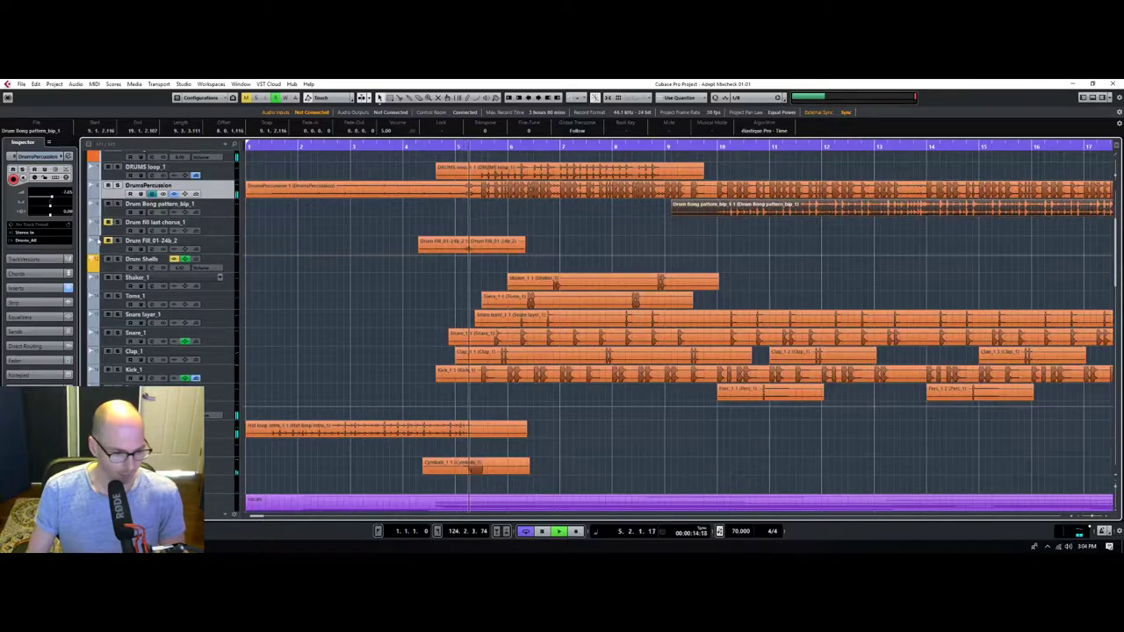
click(481, 244)
scroll(431, 369, down, 8)
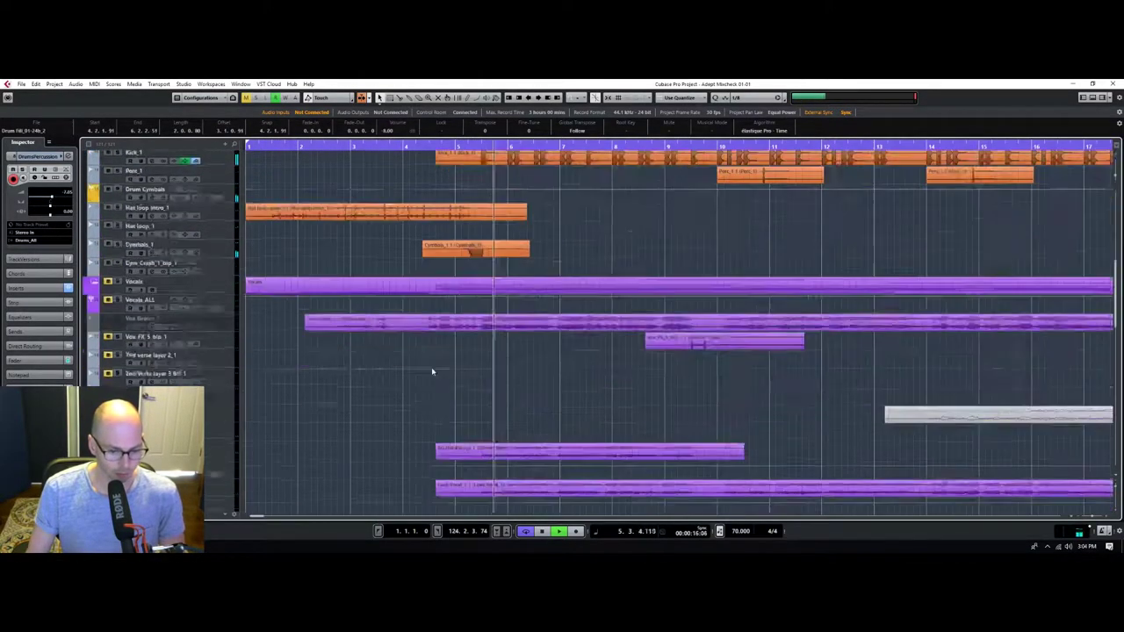
scroll(325, 343, up, 8)
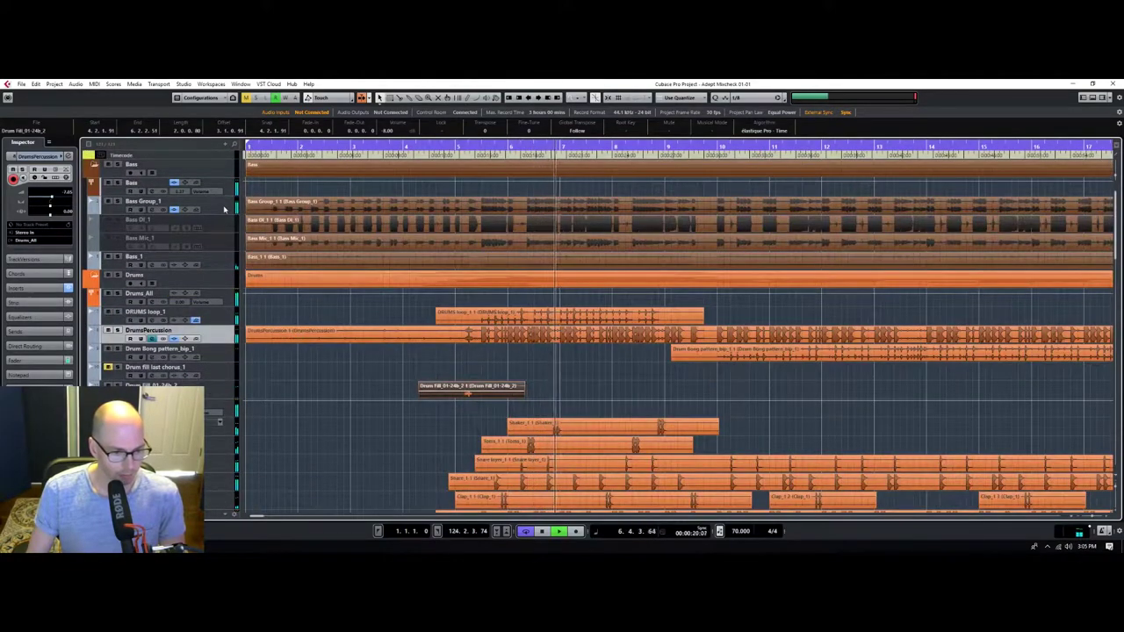
scroll(349, 301, down, 3)
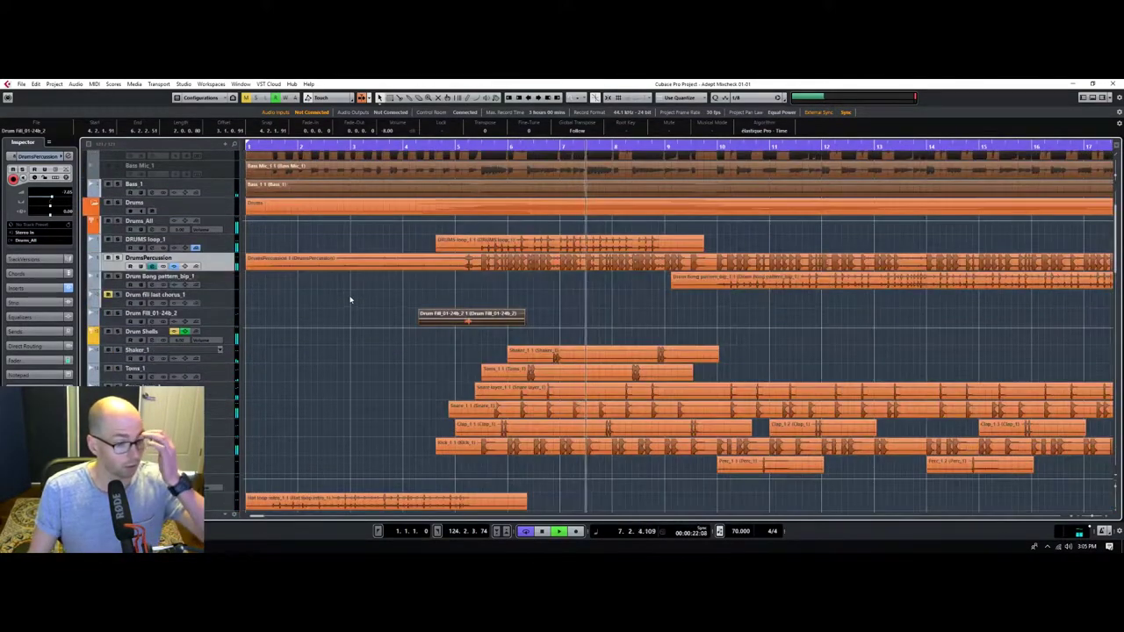
Load the FabFilter Pro-C 2 compressor into the second insert slot of the Drums_All group.
click(227, 230)
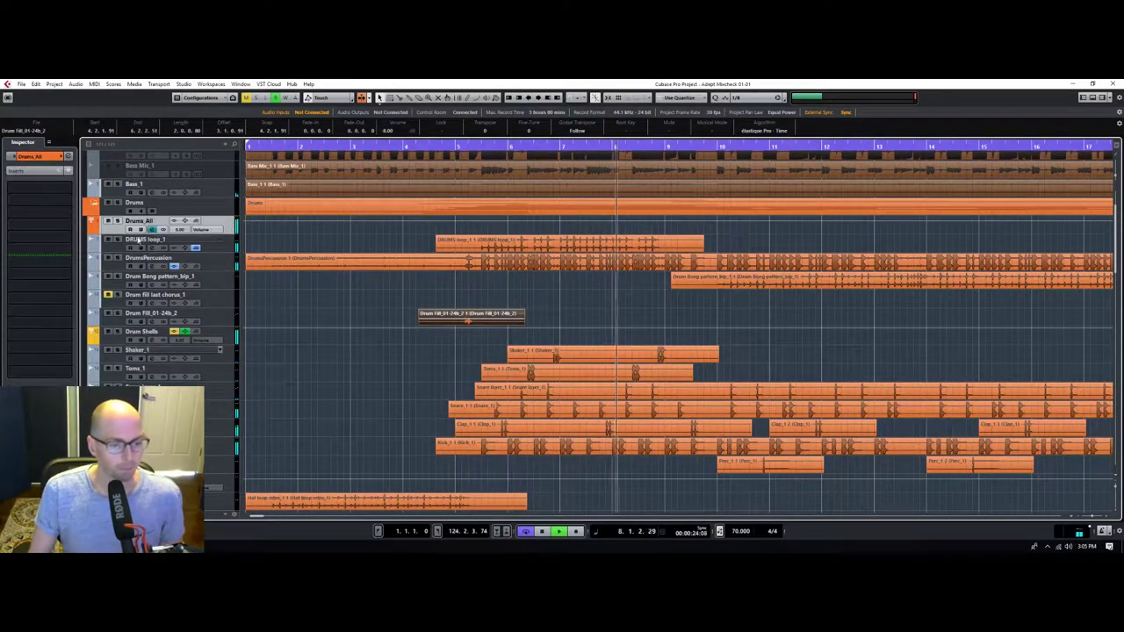
click(43, 202)
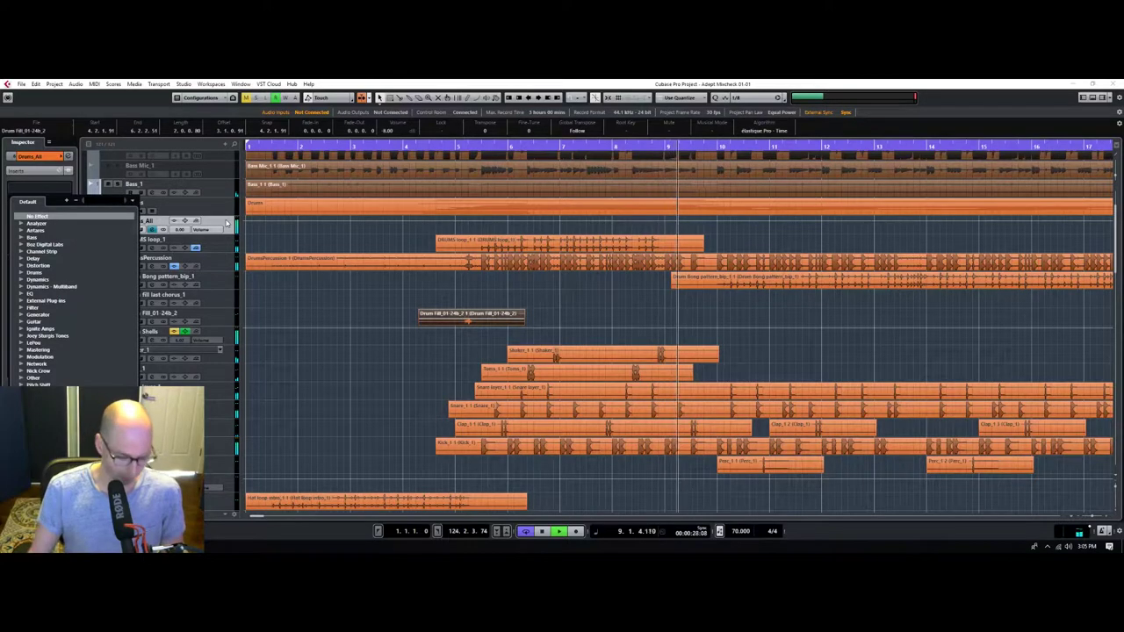
text(c2)
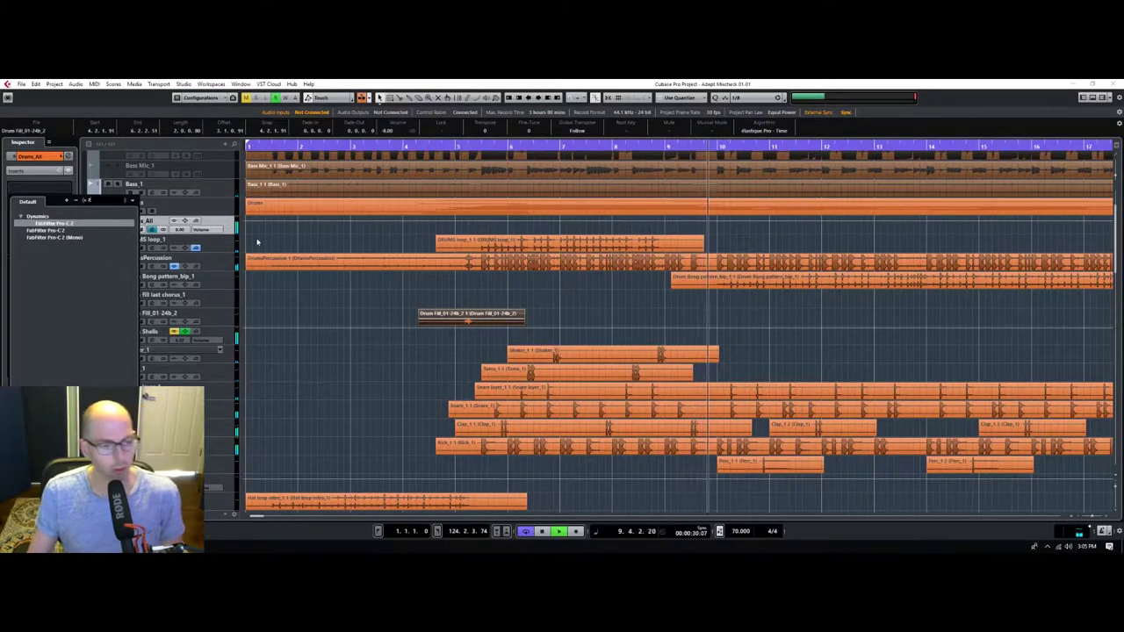
click(49, 230)
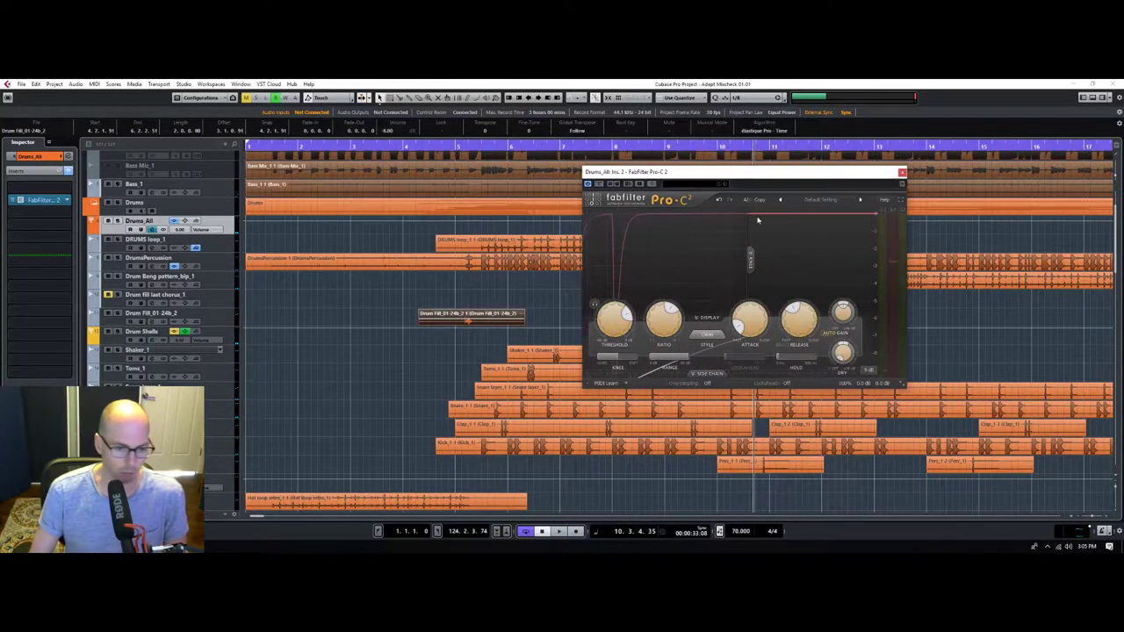
Play the mix from around bar 5 and dial in the drum group compressor's threshold and attack.
drag(468, 155, 433, 147)
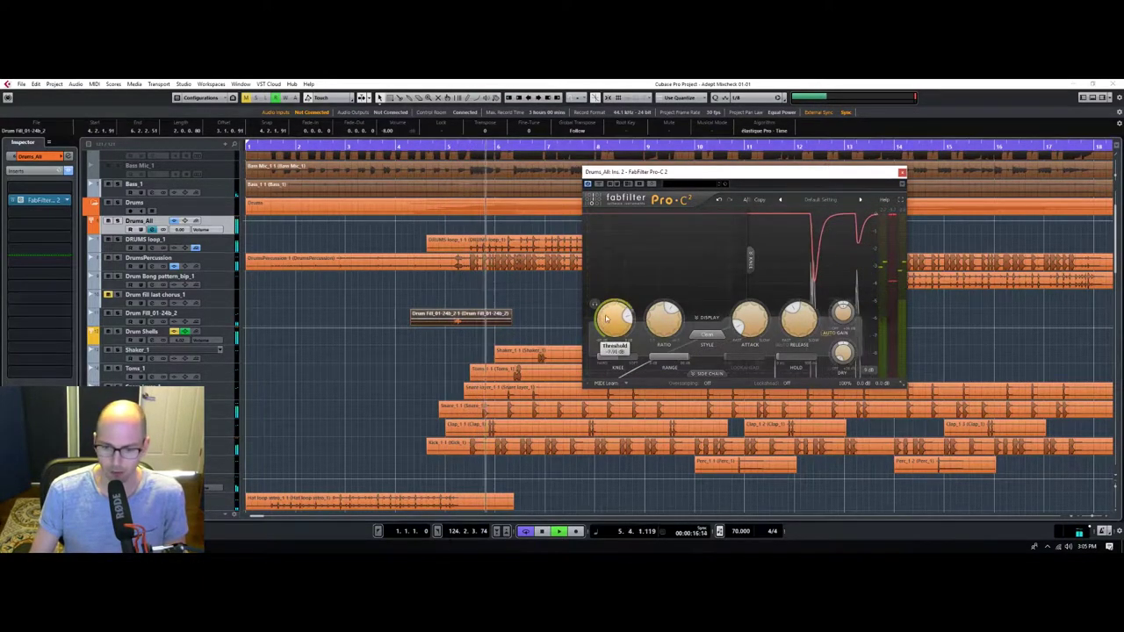
mouse_move(660, 325)
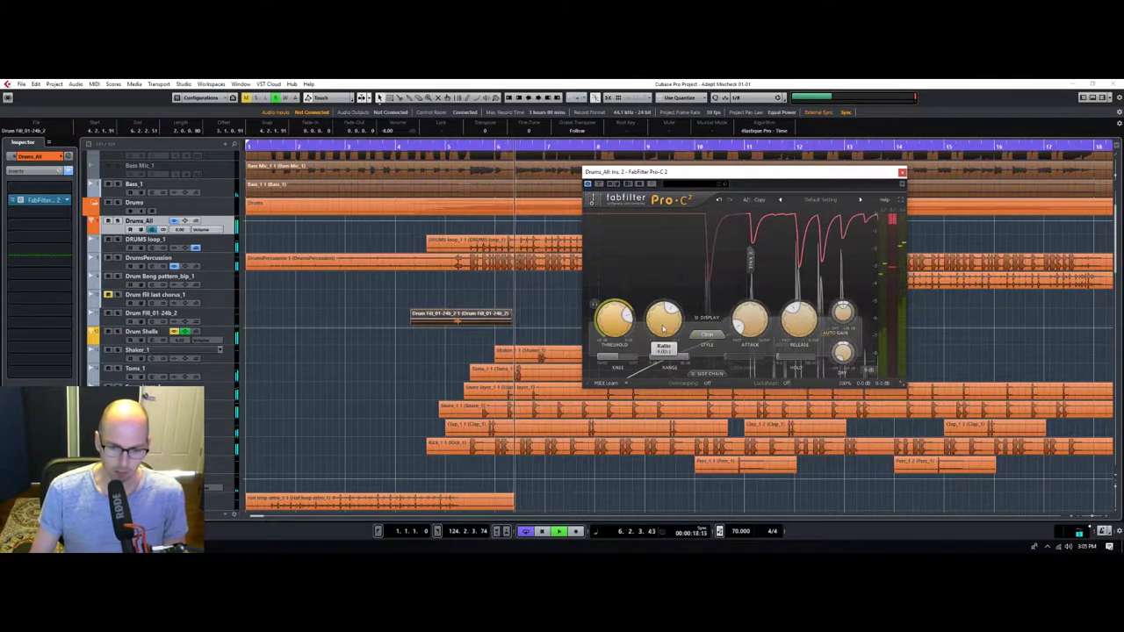
mouse_move(749, 320)
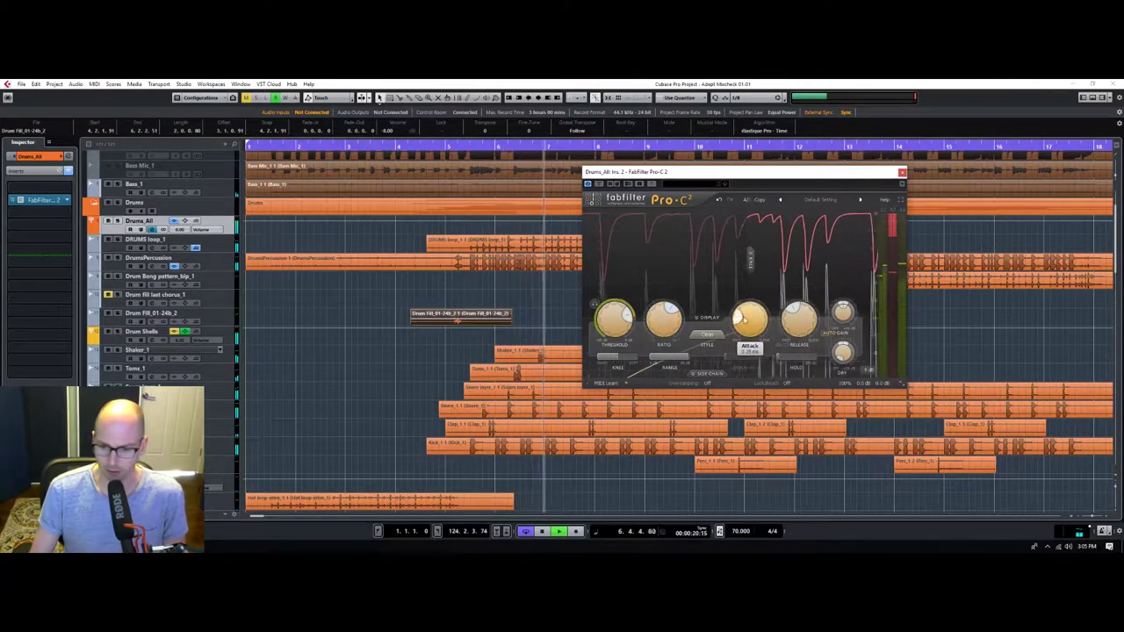
drag(749, 320, 750, 325)
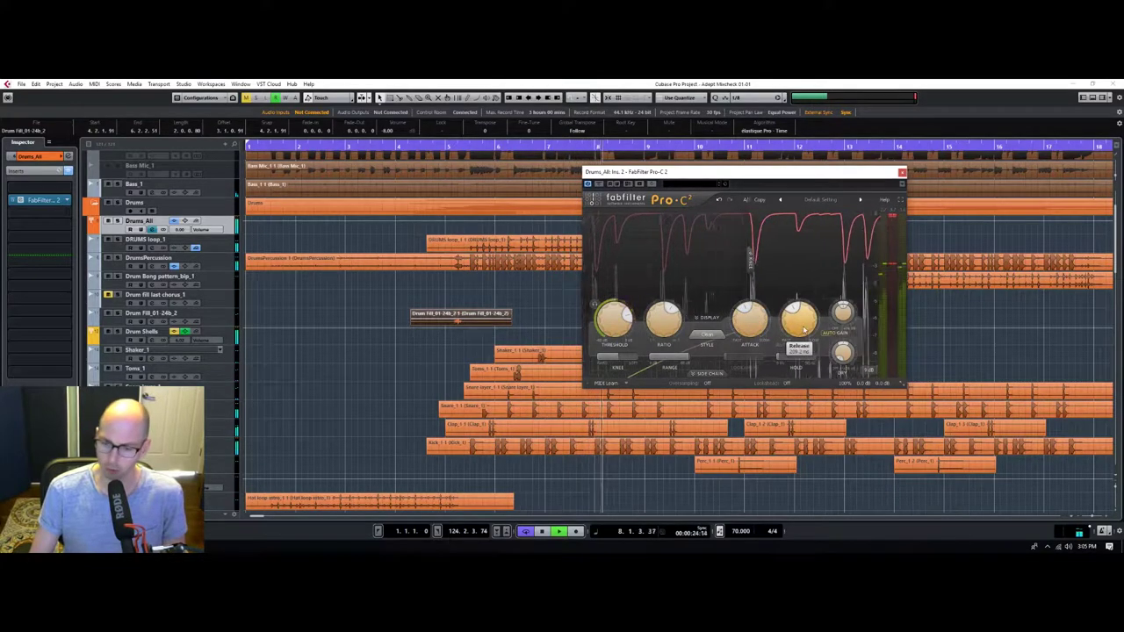
mouse_move(799, 325)
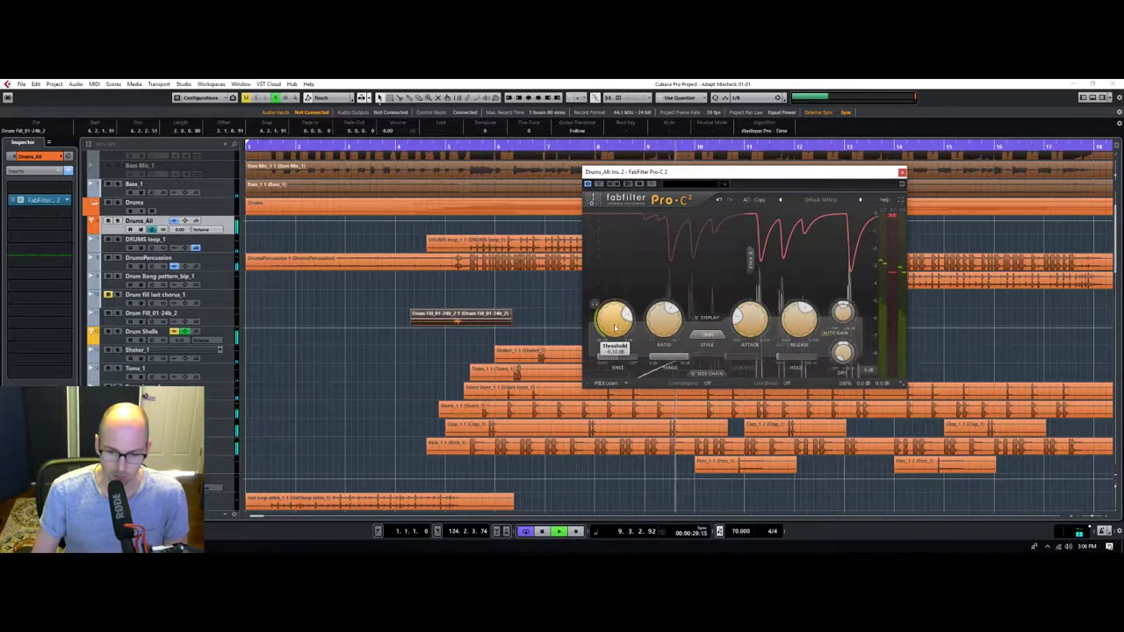
Replay from around bar 5, set the compressor's style to Pumping and its threshold to about -15 dB, and fine-tune the attack.
click(460, 148)
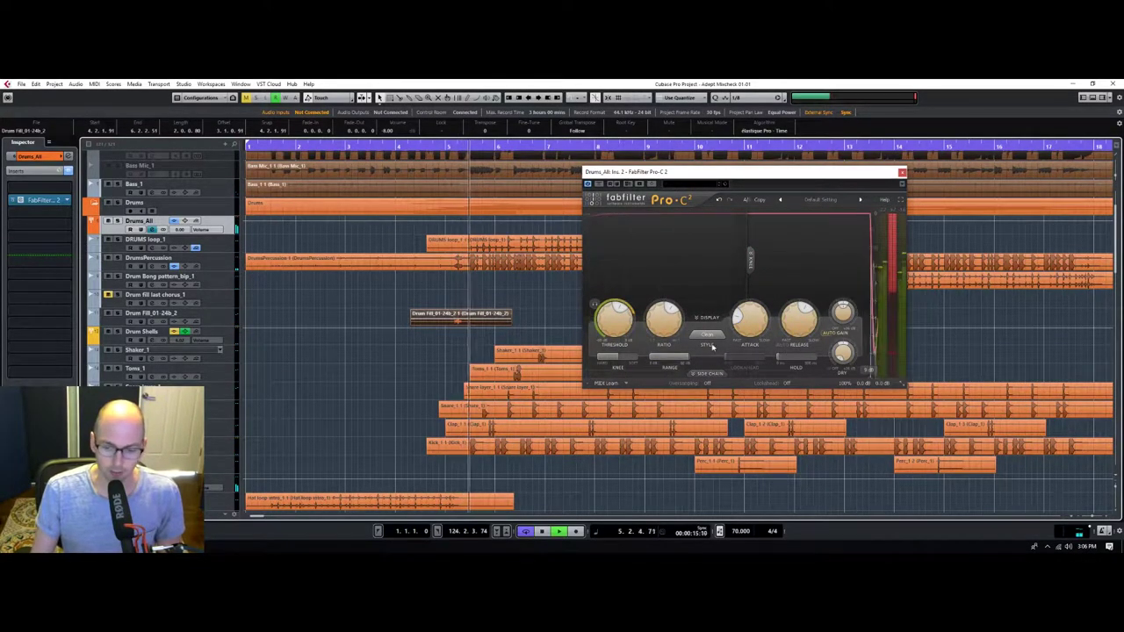
mouse_move(609, 325)
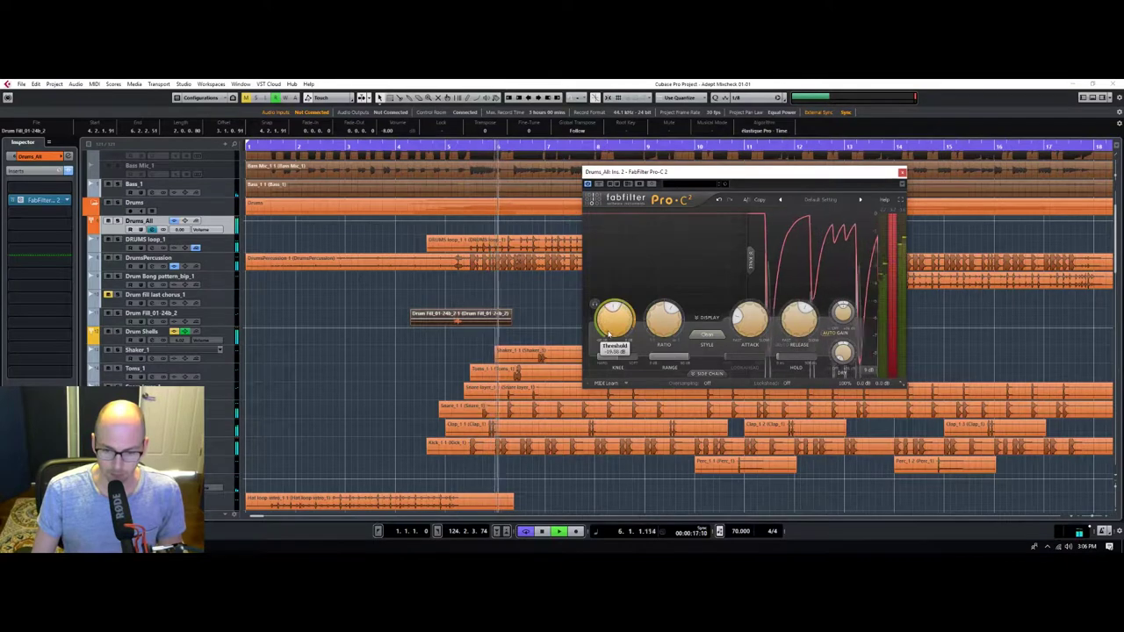
click(709, 335)
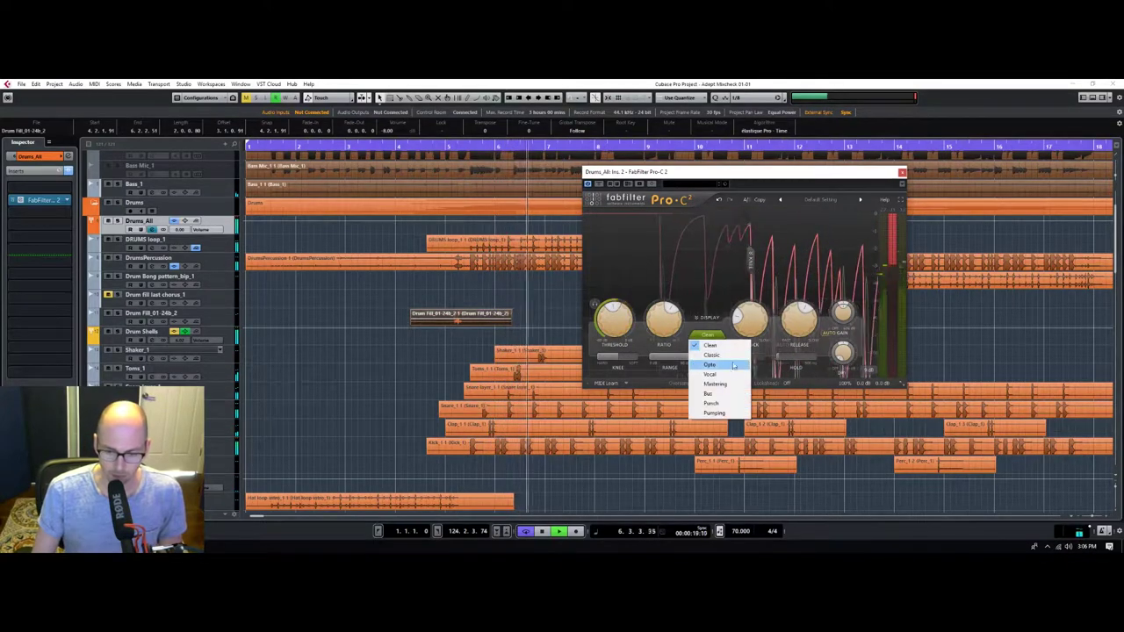
click(729, 413)
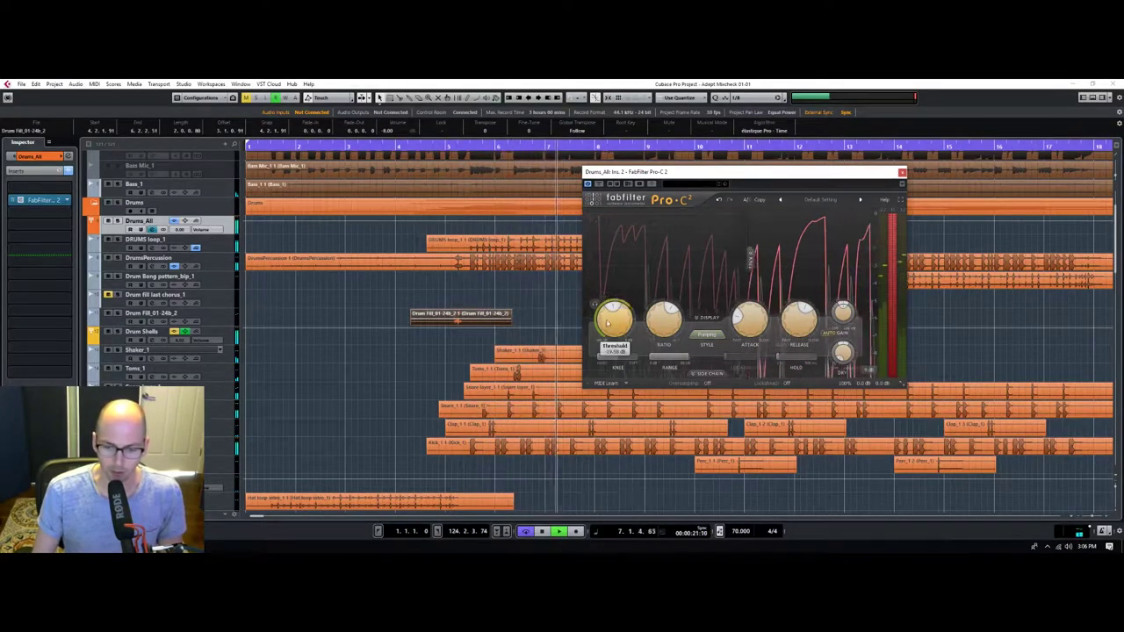
mouse_move(612, 320)
mouse_down()
mouse_move(614, 329)
mouse_move(614, 309)
mouse_up()
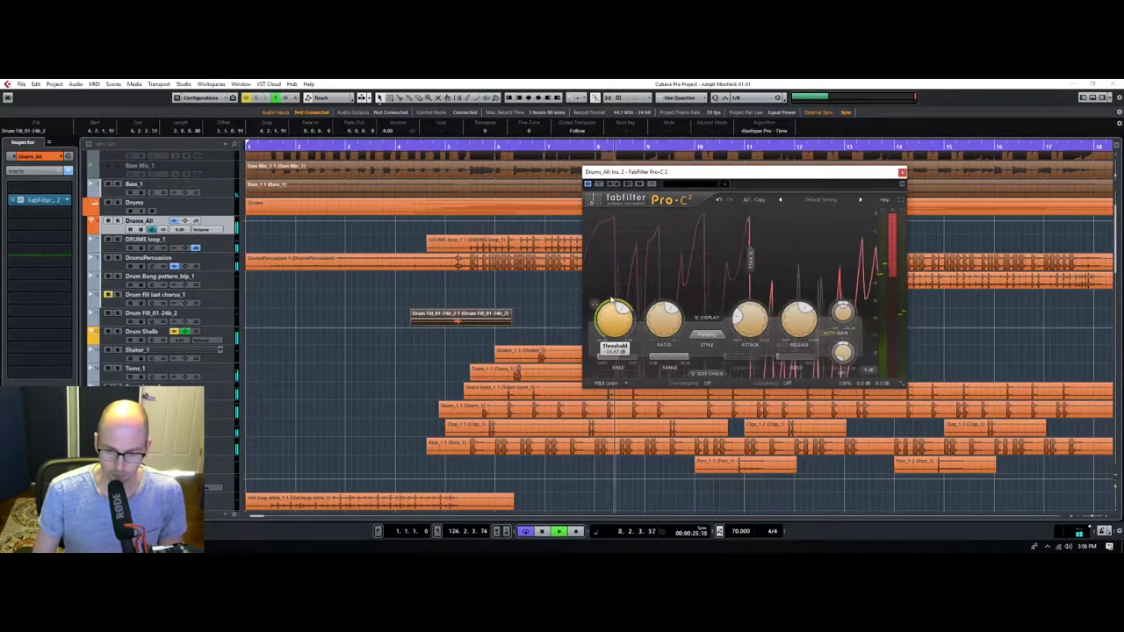
mouse_move(752, 327)
drag(753, 327, 747, 293)
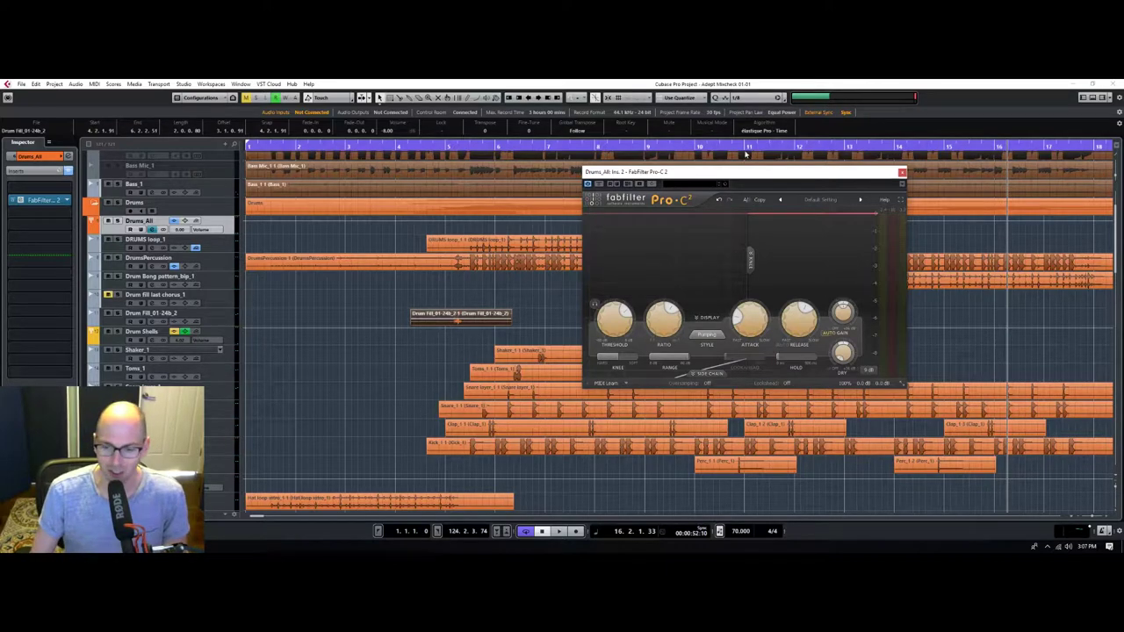
Audition the compressed drums from around bar 16 and again in the earlier section, moving the compressor window aside and closing it.
drag(866, 173, 661, 181)
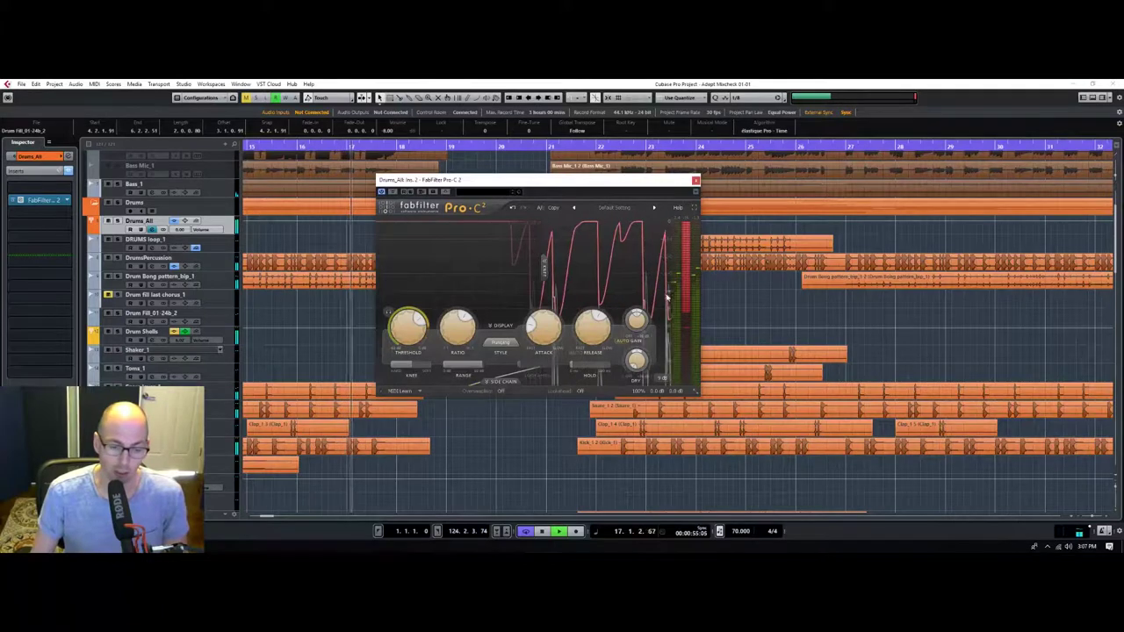
drag(553, 187, 896, 149)
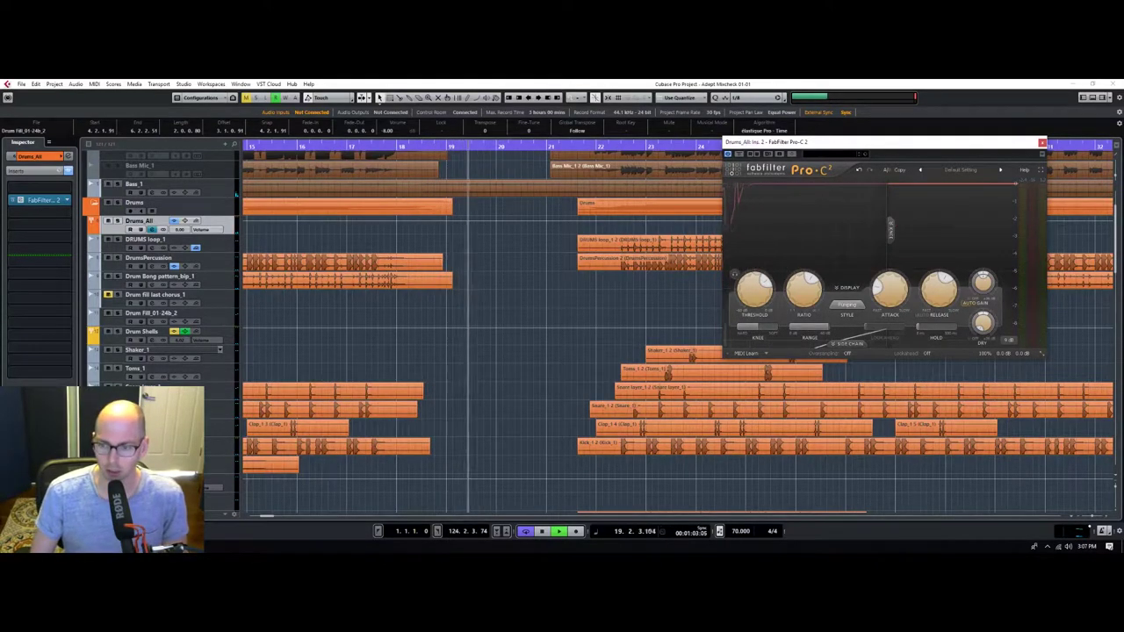
drag(299, 148, 402, 141)
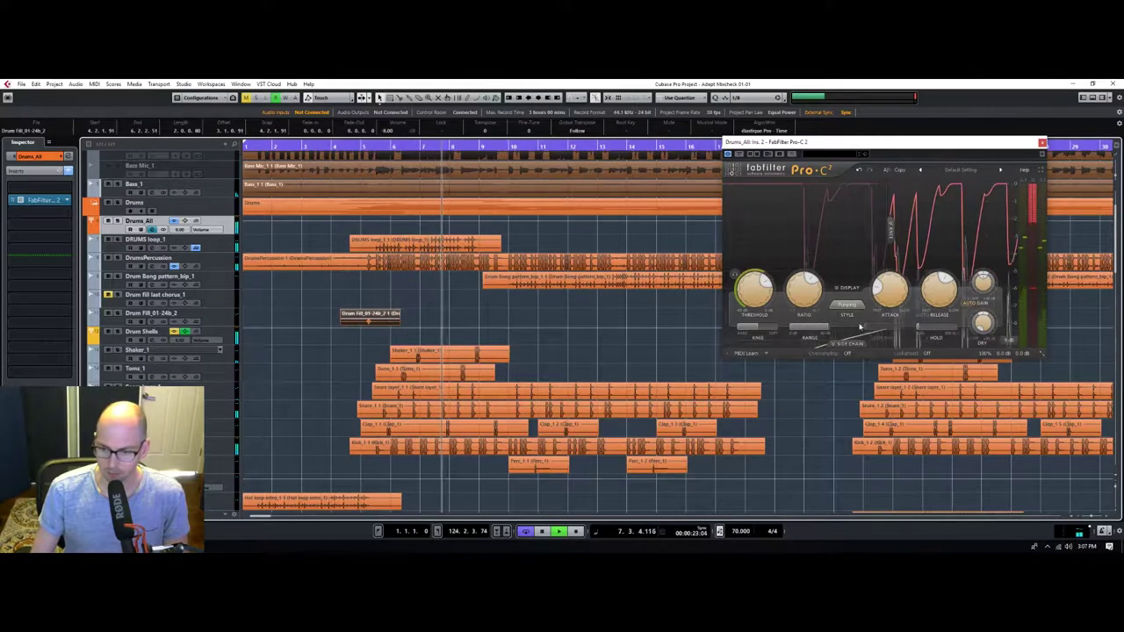
click(1042, 144)
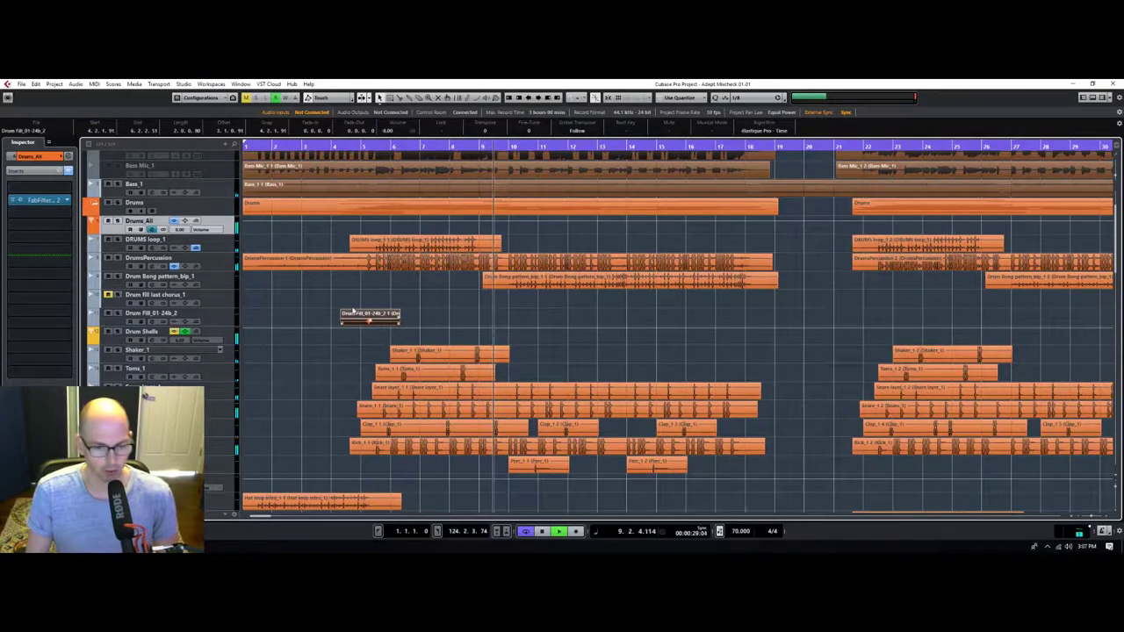
Stop playback and look through the drum, cymbal and vocal tracks in the arrangement.
scroll(348, 320, down, 2)
scroll(343, 317, down, 5)
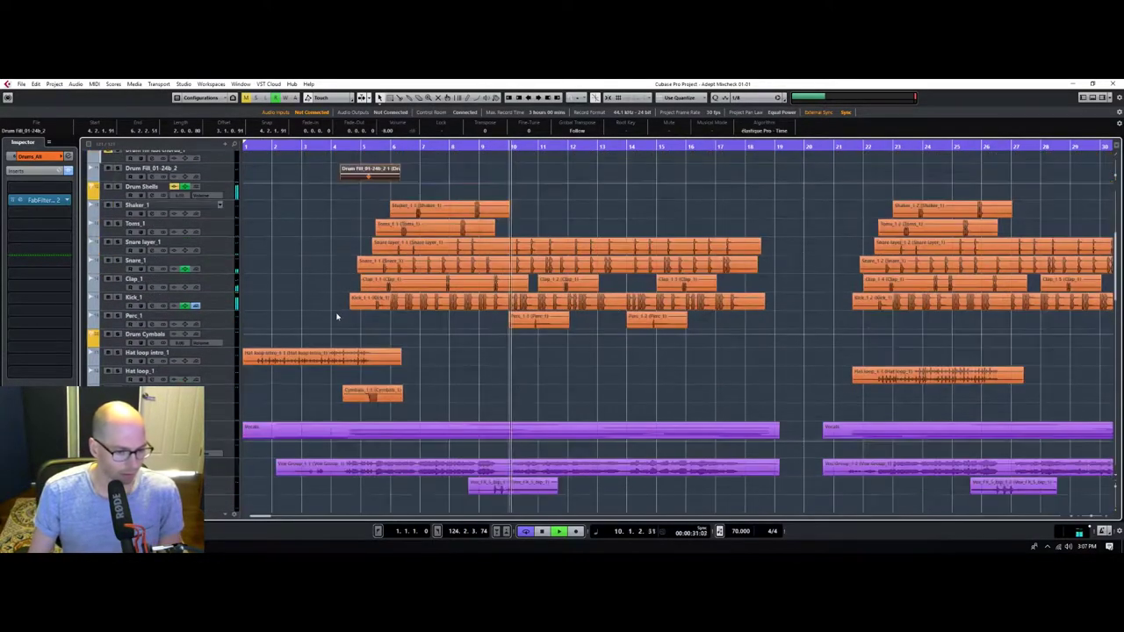
scroll(312, 319, up, 5)
scroll(303, 310, up, 2)
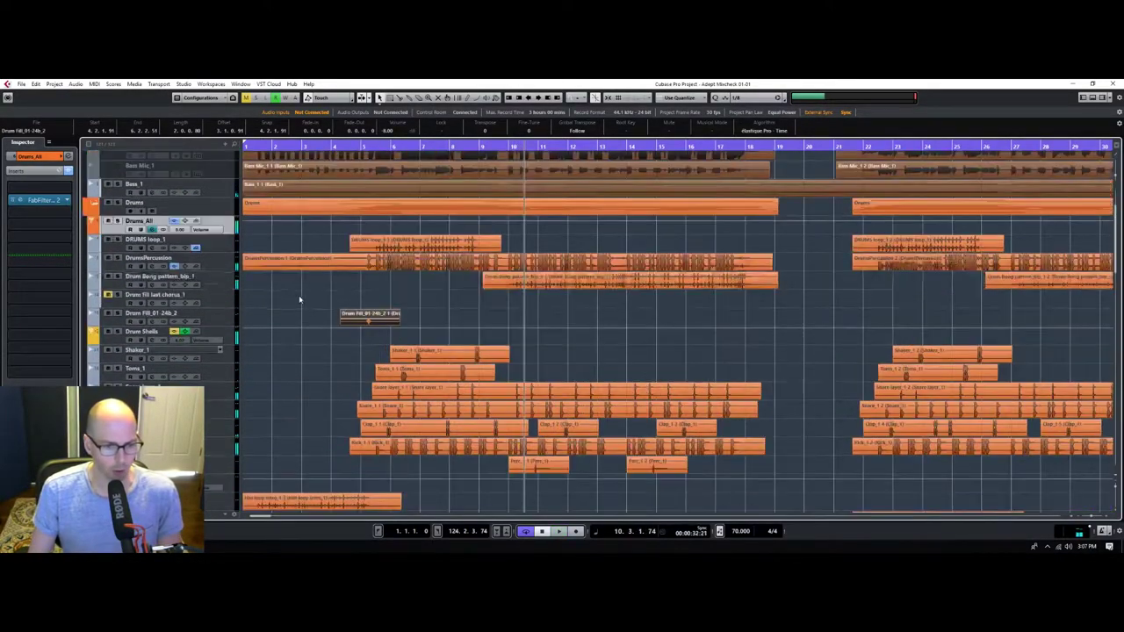
scroll(381, 339, down, 6)
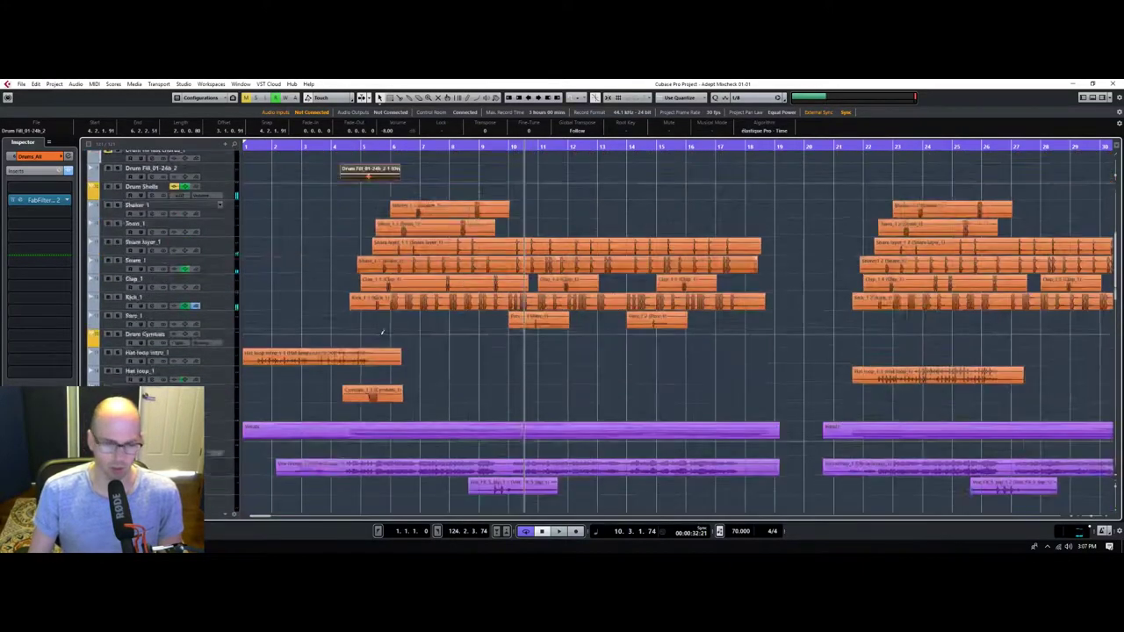
scroll(351, 321, up, 4)
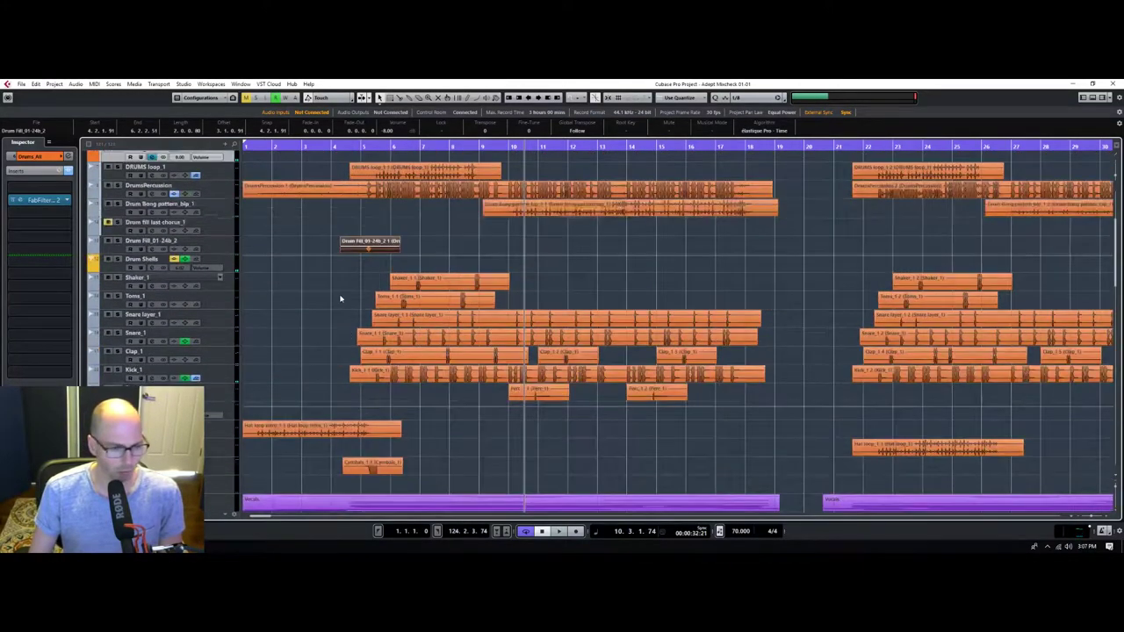
scroll(341, 298, down, 6)
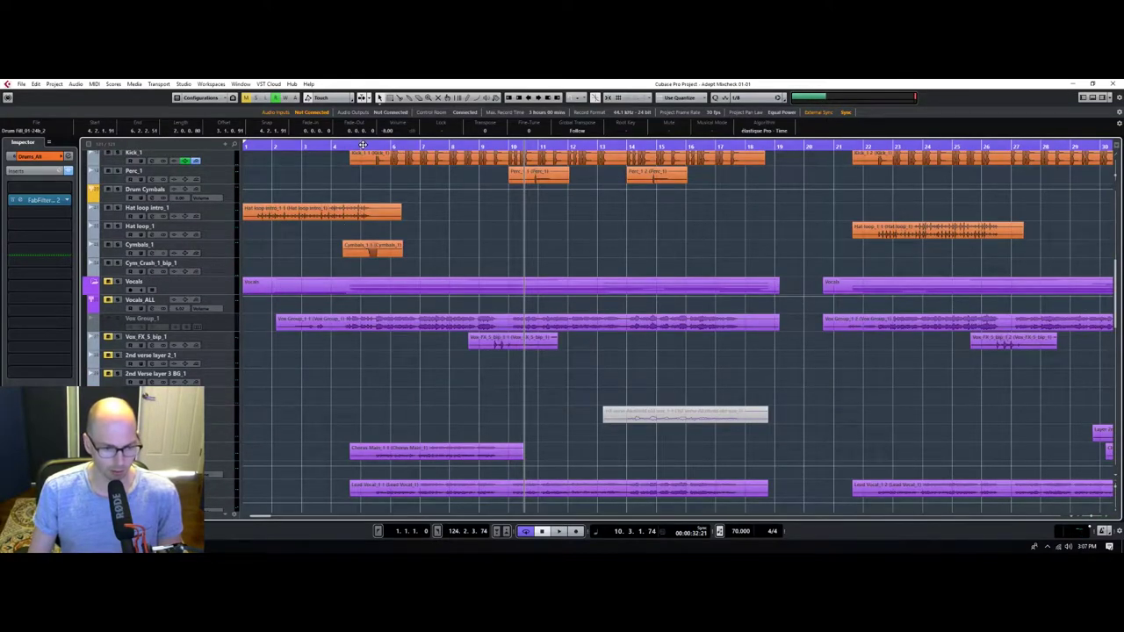
Play the intro from near the end of bar 1 and examine the drum, vocal, pad and choir tracks sounding in it.
drag(363, 145, 269, 151)
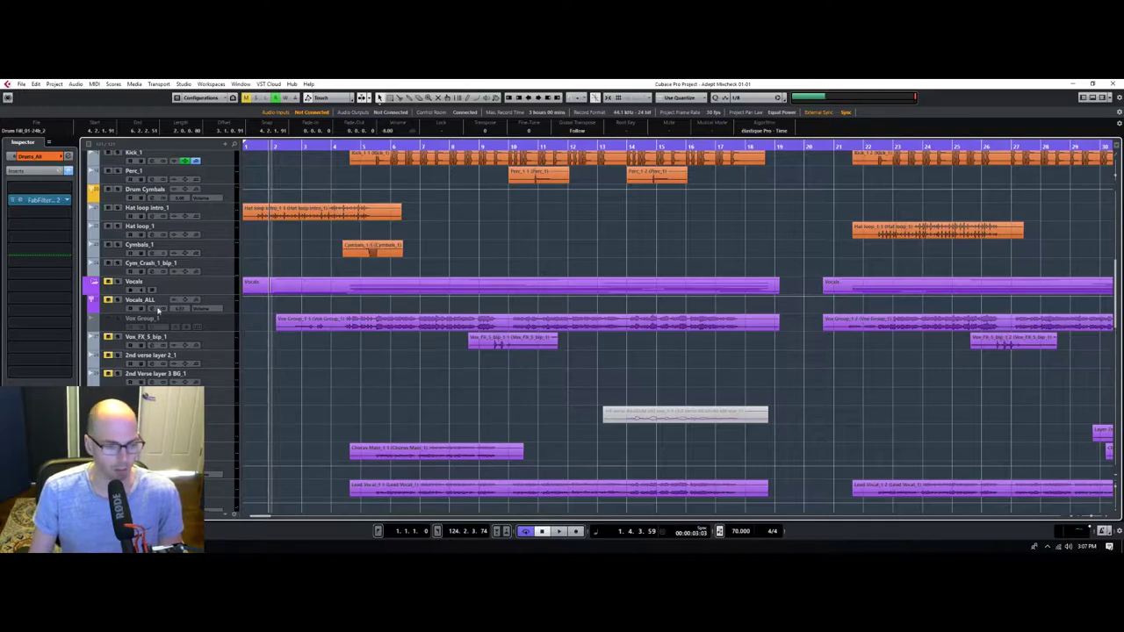
scroll(413, 363, up, 5)
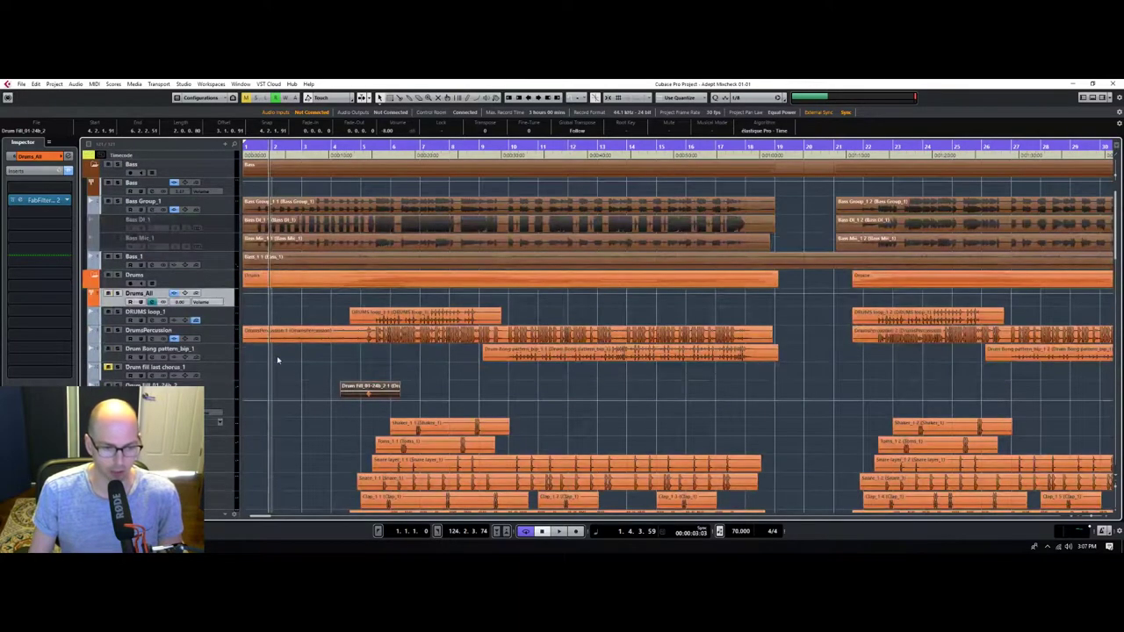
scroll(346, 357, down, 8)
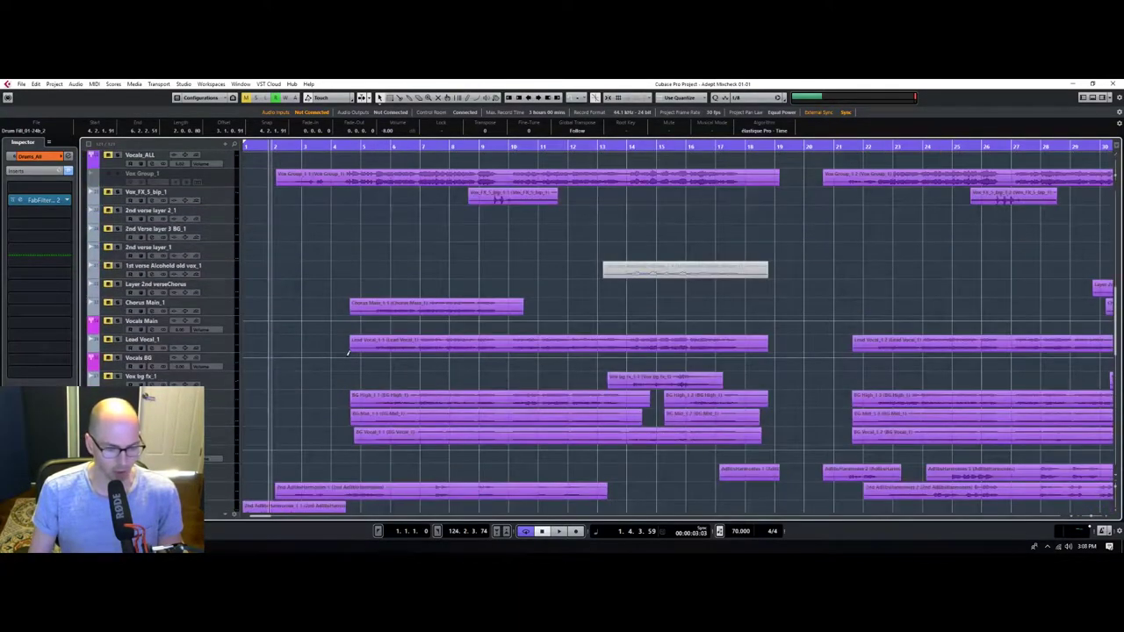
key(space)
scroll(303, 294, down, 5)
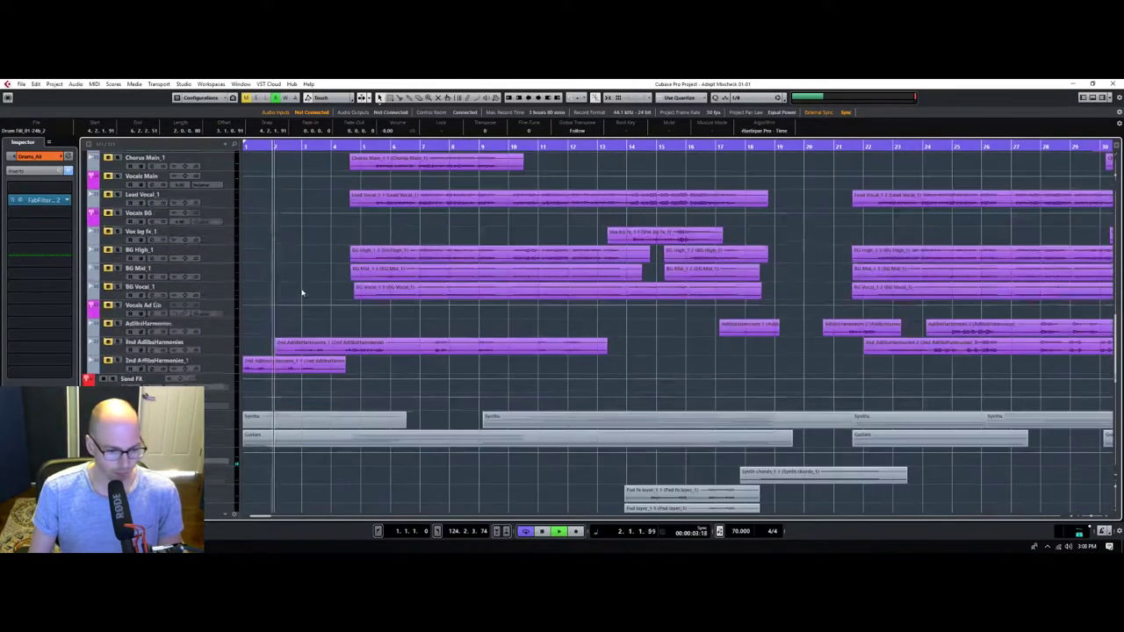
scroll(302, 292, up, 3)
key(space)
scroll(364, 314, up, 2)
scroll(363, 316, down, 6)
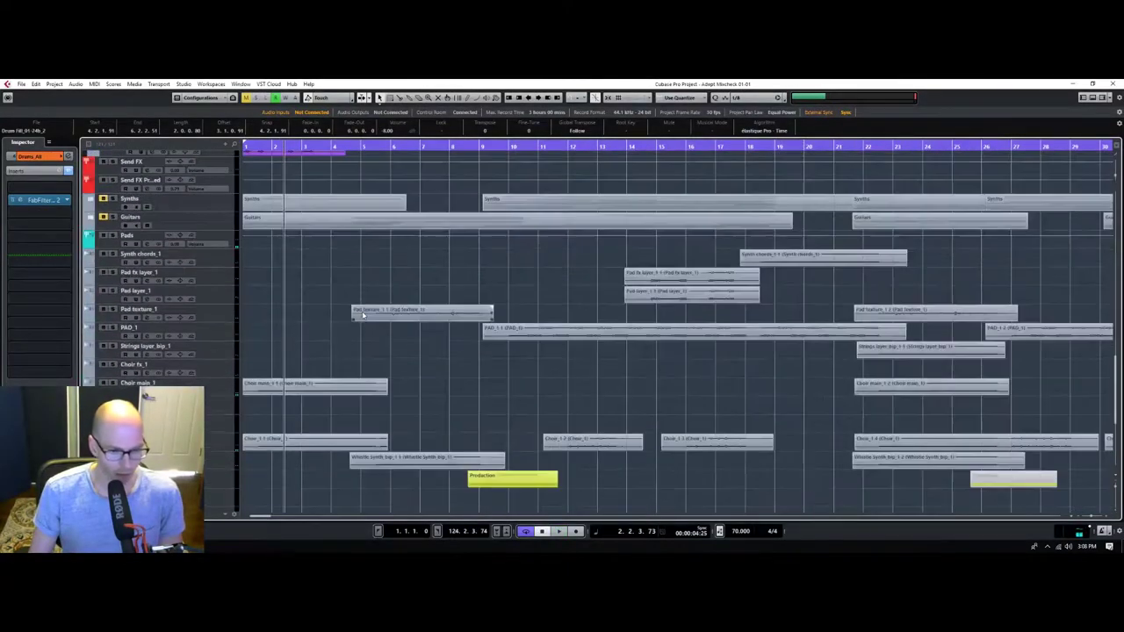
scroll(321, 285, down, 6)
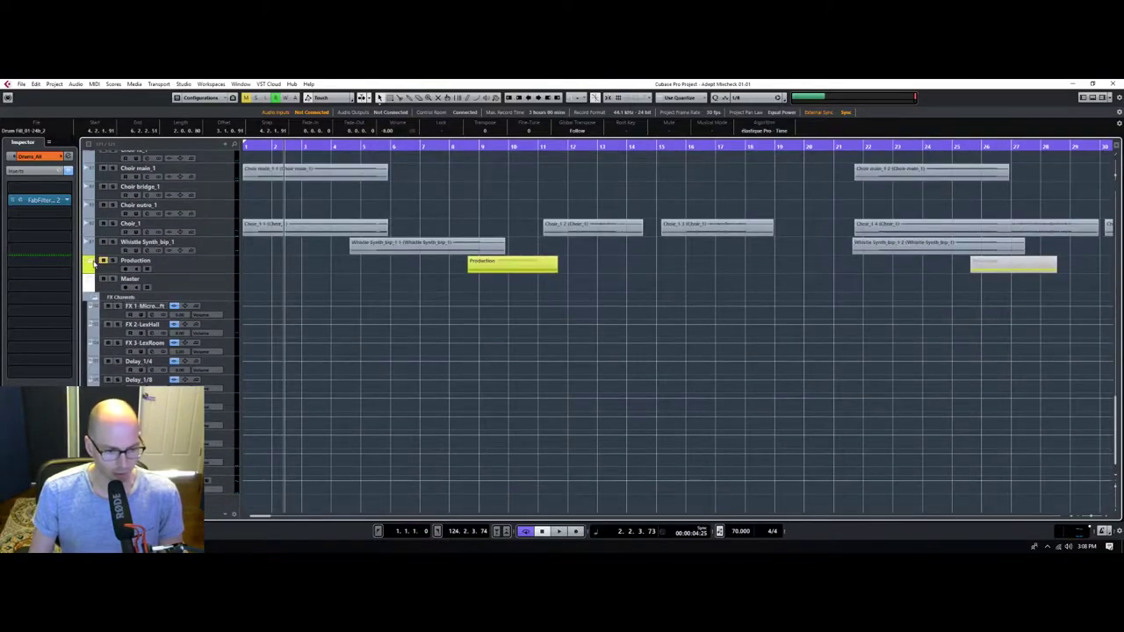
scroll(275, 283, up, 10)
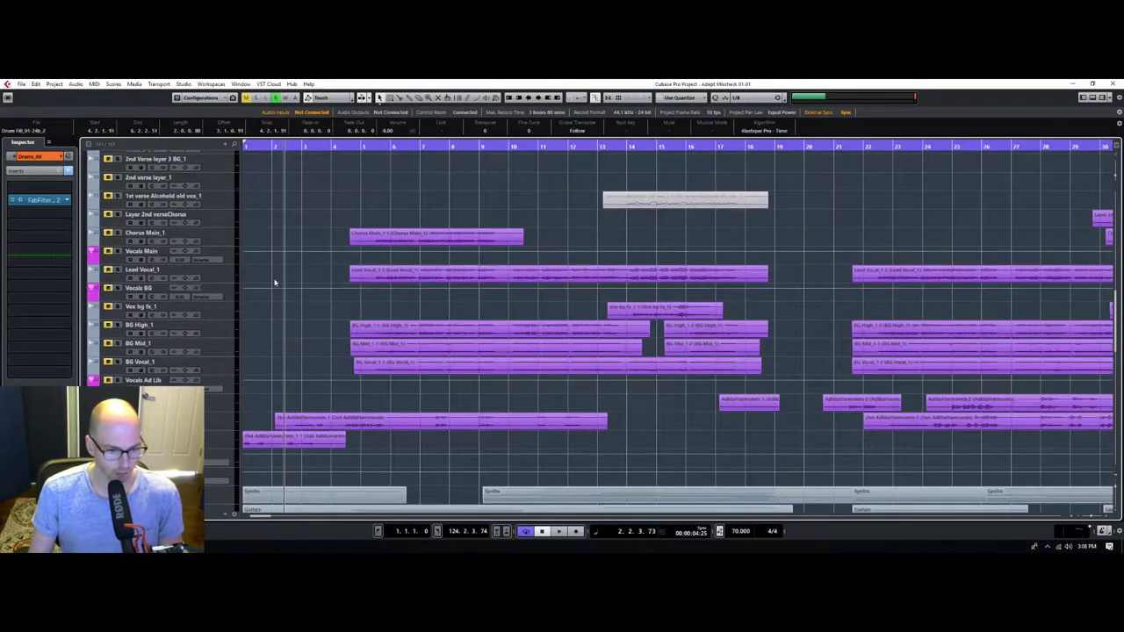
scroll(380, 176, up, 5)
key(space)
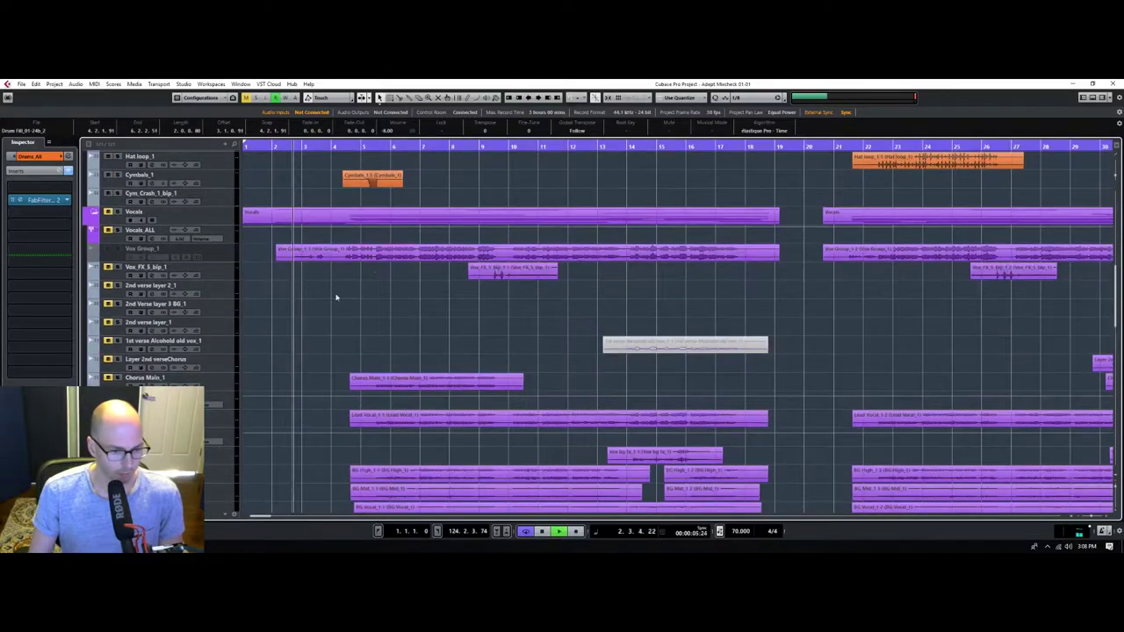
scroll(327, 297, up, 3)
scroll(326, 297, up, 6)
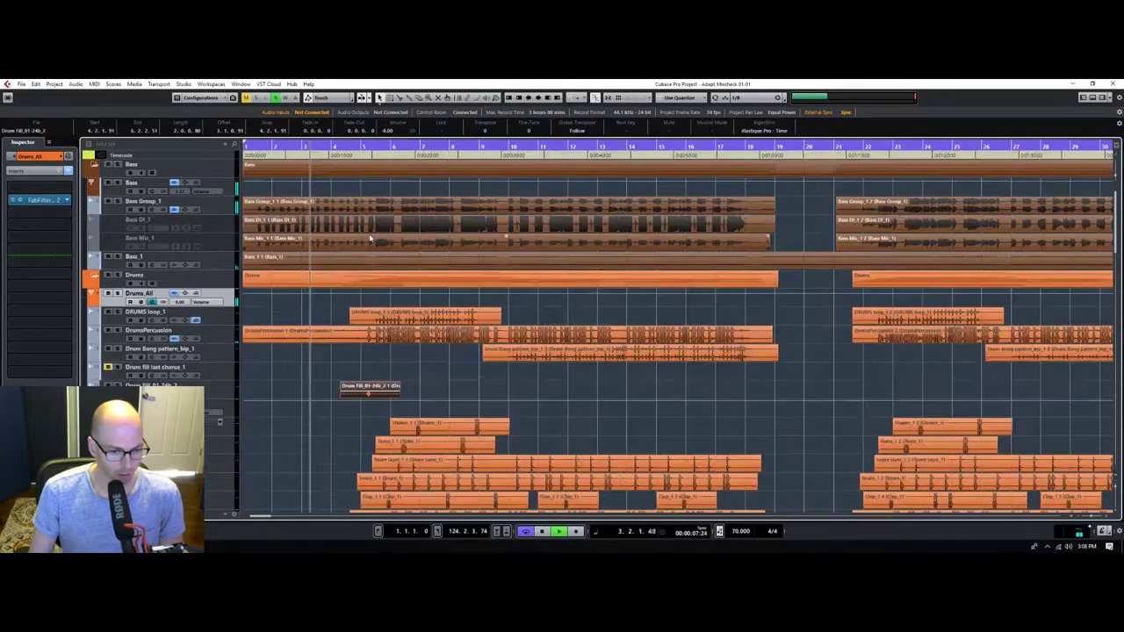
scroll(370, 242, down, 15)
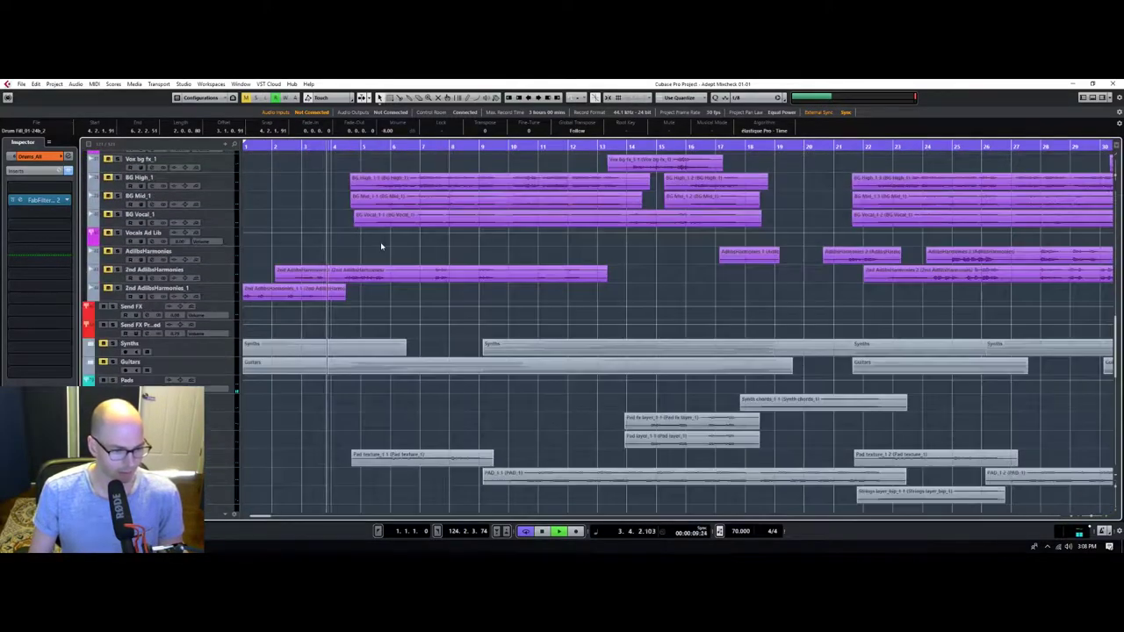
scroll(359, 302, down, 5)
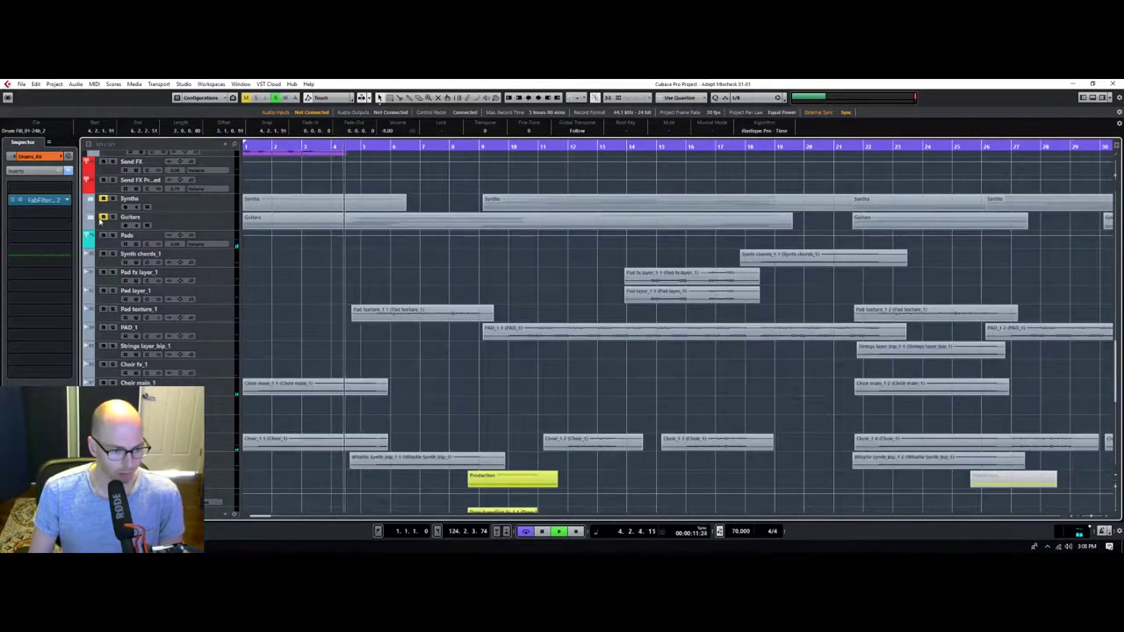
Expand the Synths folder, solo it, and play the synths from around bar 9.
click(91, 218)
click(91, 199)
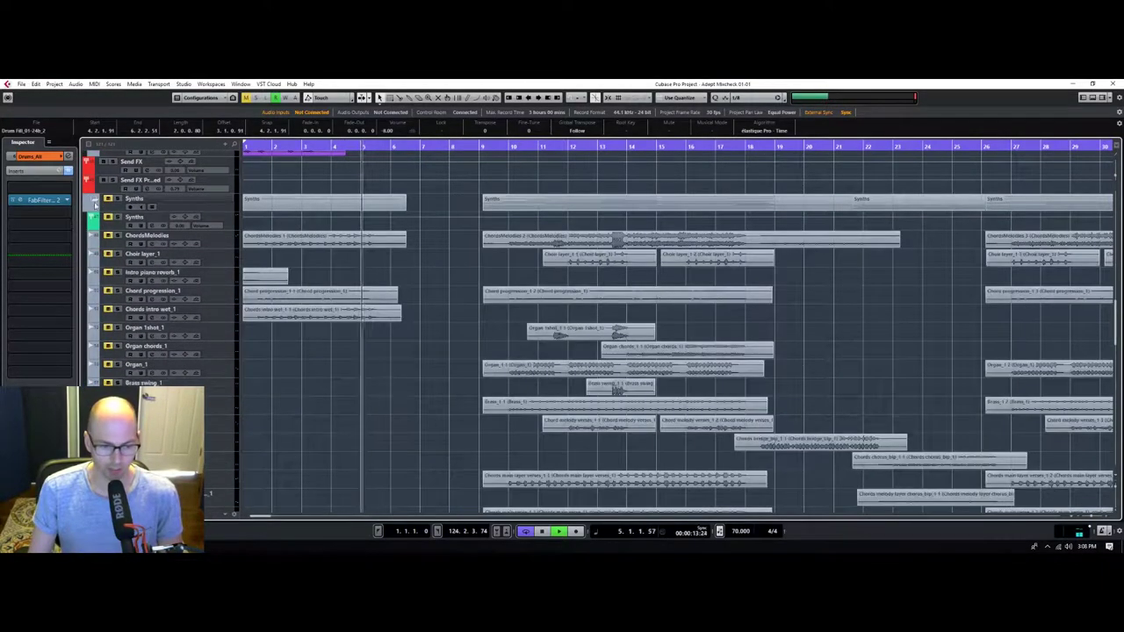
click(118, 199)
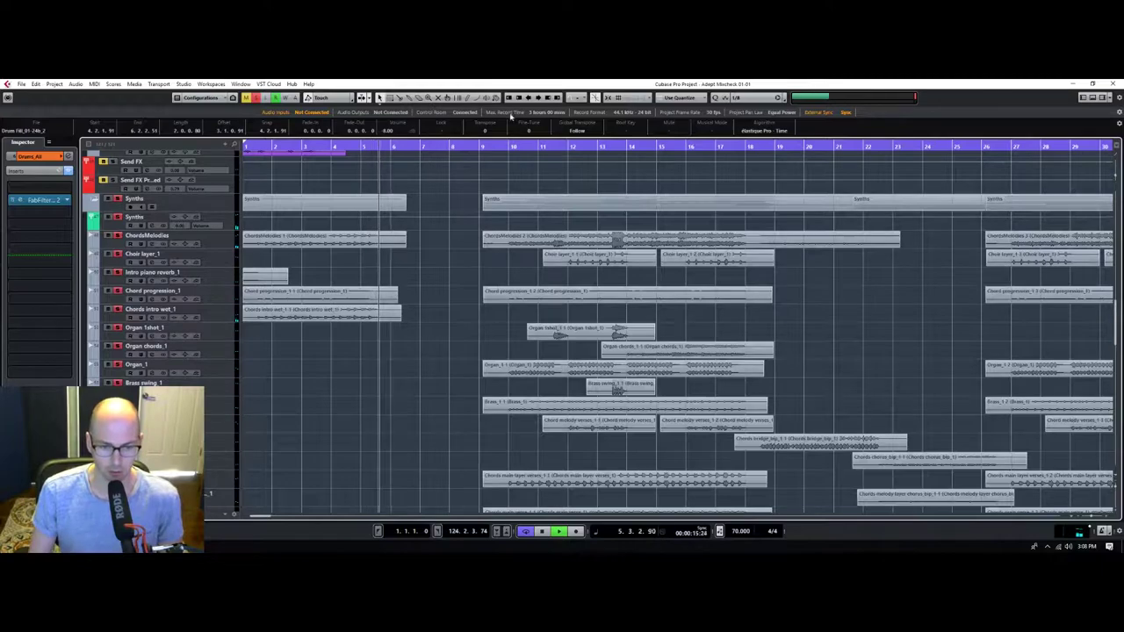
click(500, 146)
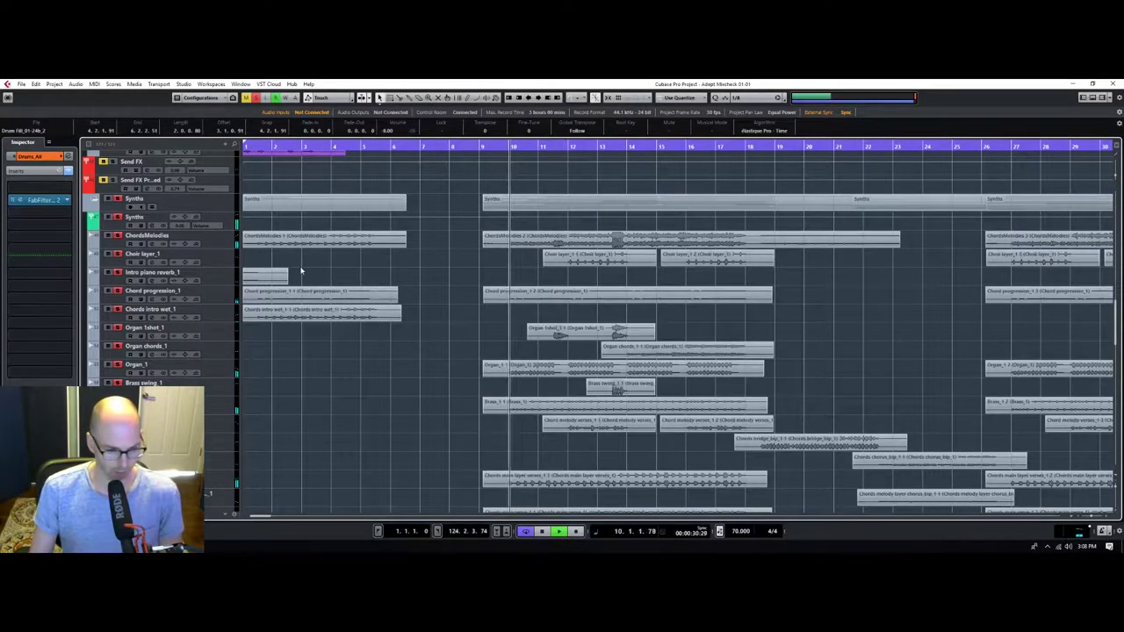
scroll(211, 264, up, 6)
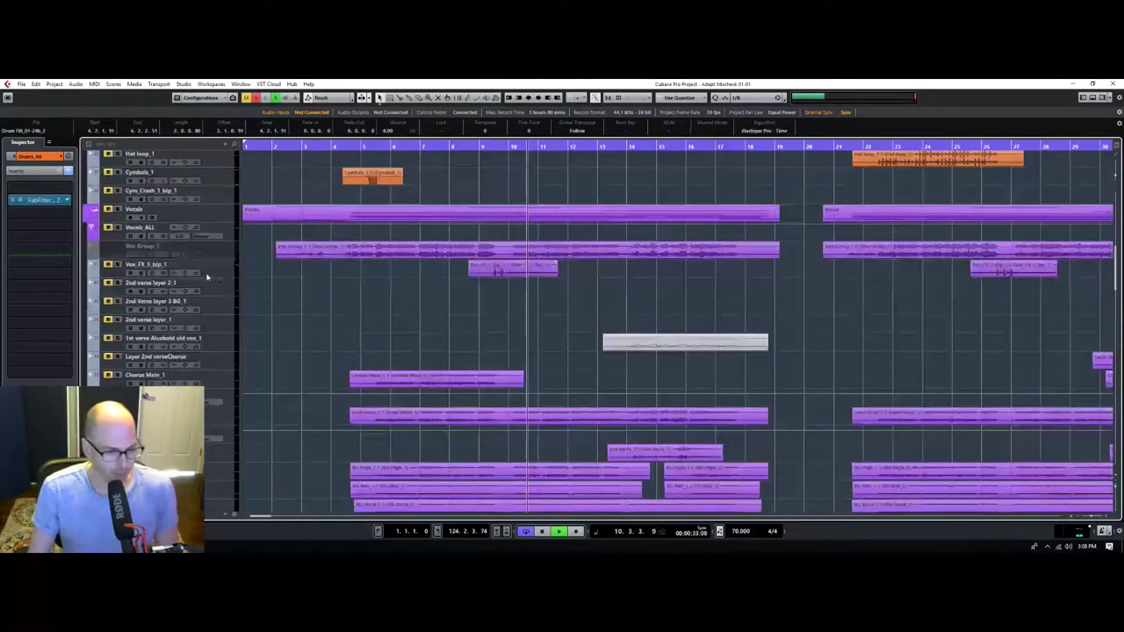
Toggle the Drums folder's solo during playback and take Choir layer_1 and Intro piano reverb_1 out of the synth solo.
scroll(197, 278, up, 10)
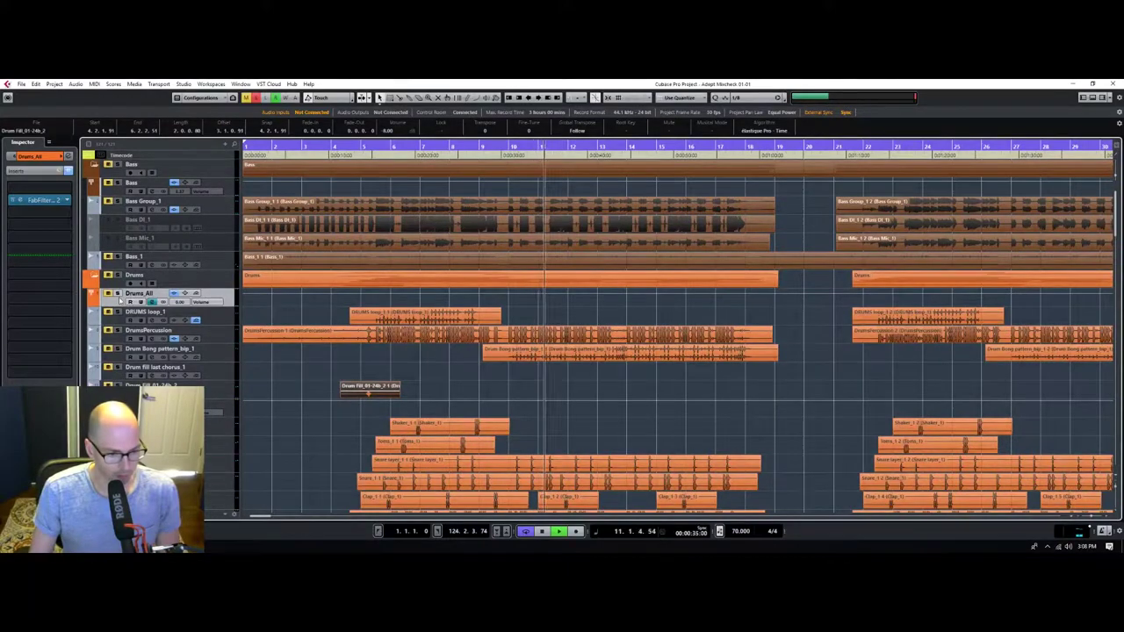
click(117, 275)
scroll(567, 446, down, 15)
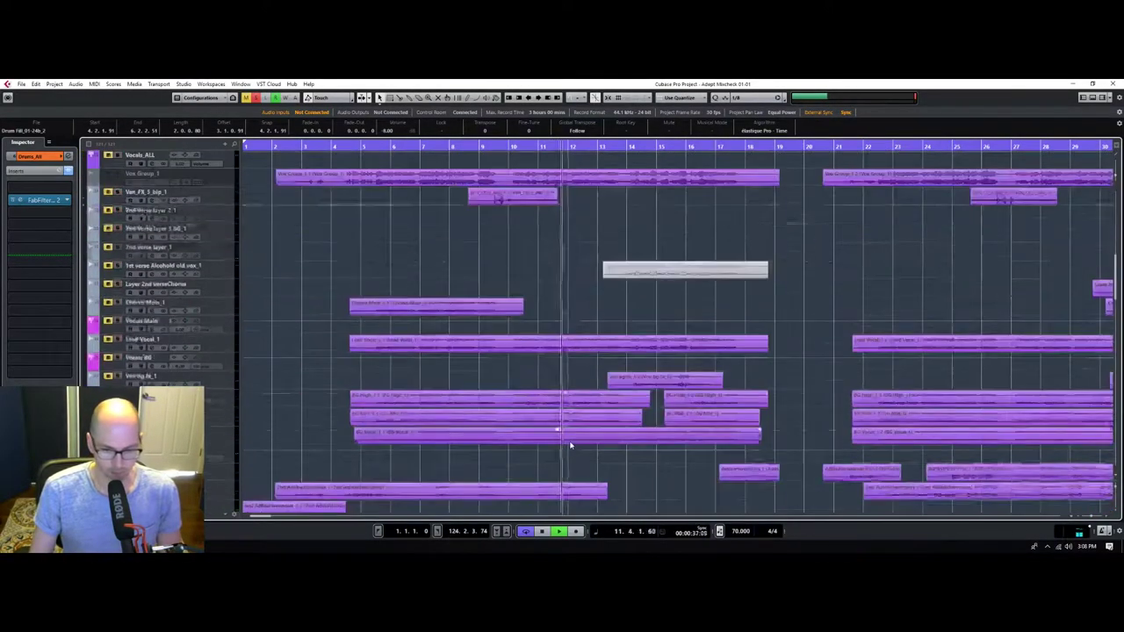
scroll(570, 446, down, 10)
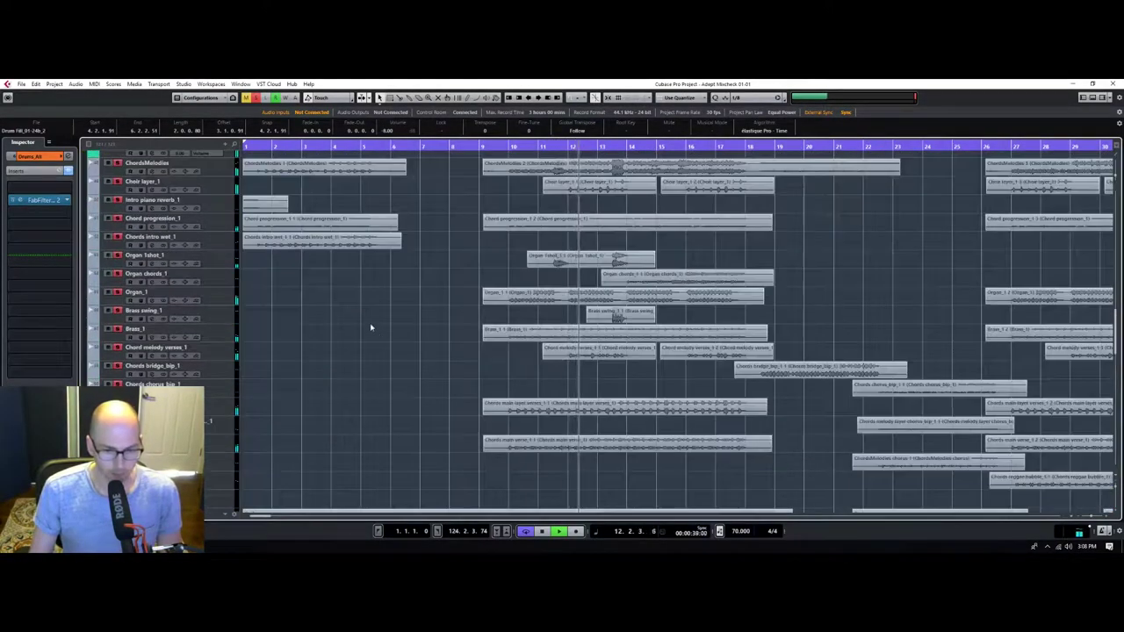
scroll(171, 163, up, 2)
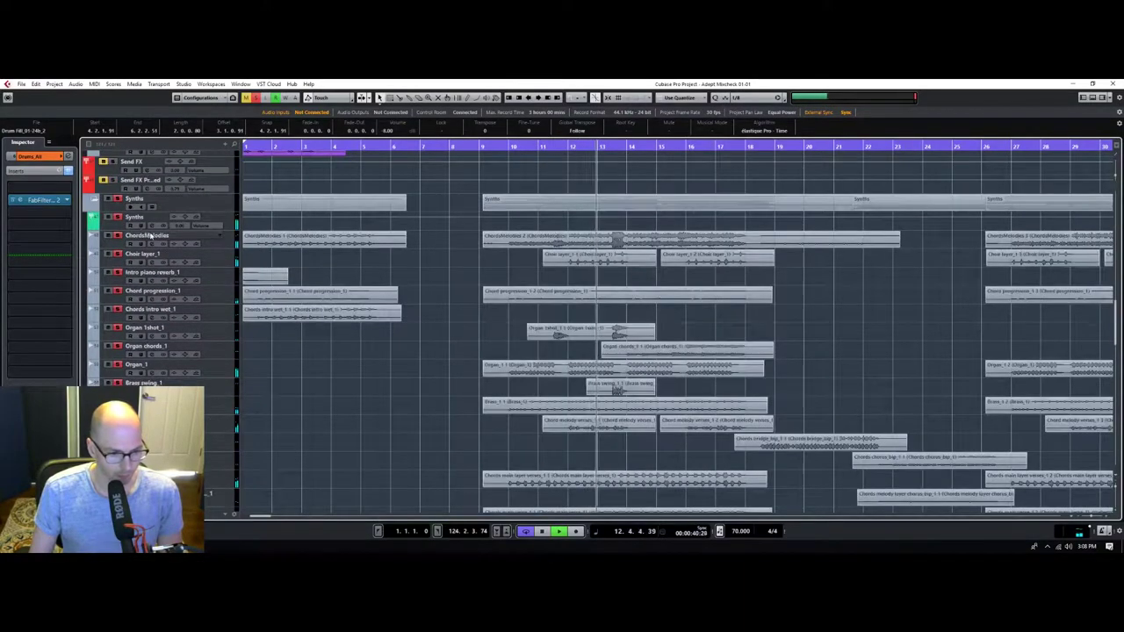
click(108, 254)
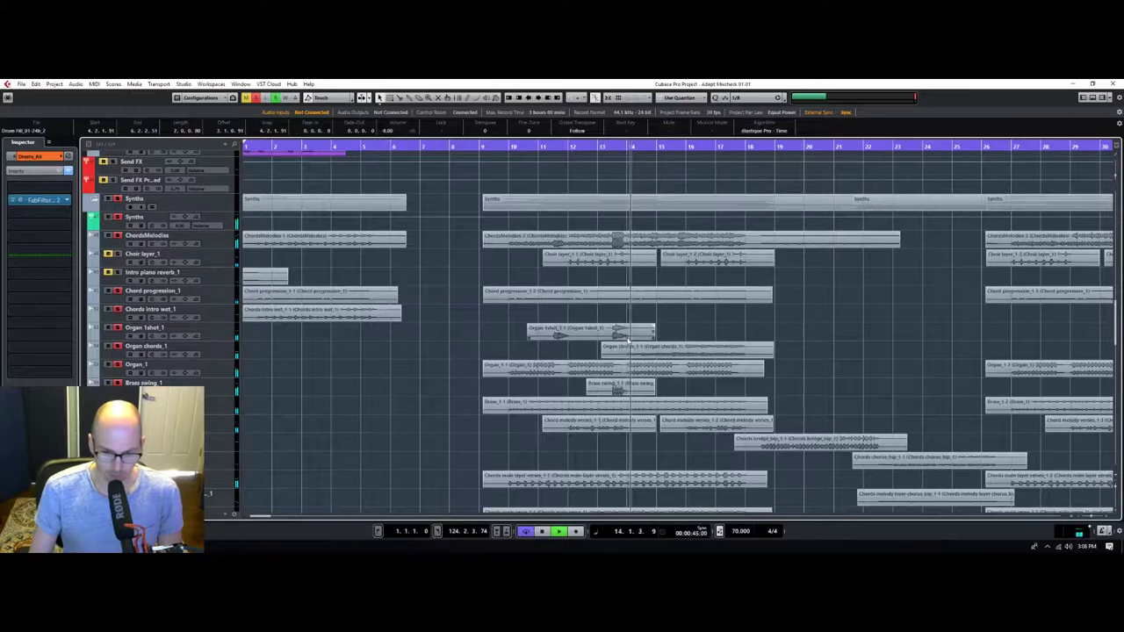
Replay the synths from around bar 13 and select the Brass swing_1 clip there.
key(space)
drag(615, 147, 603, 190)
key(space)
key(space)
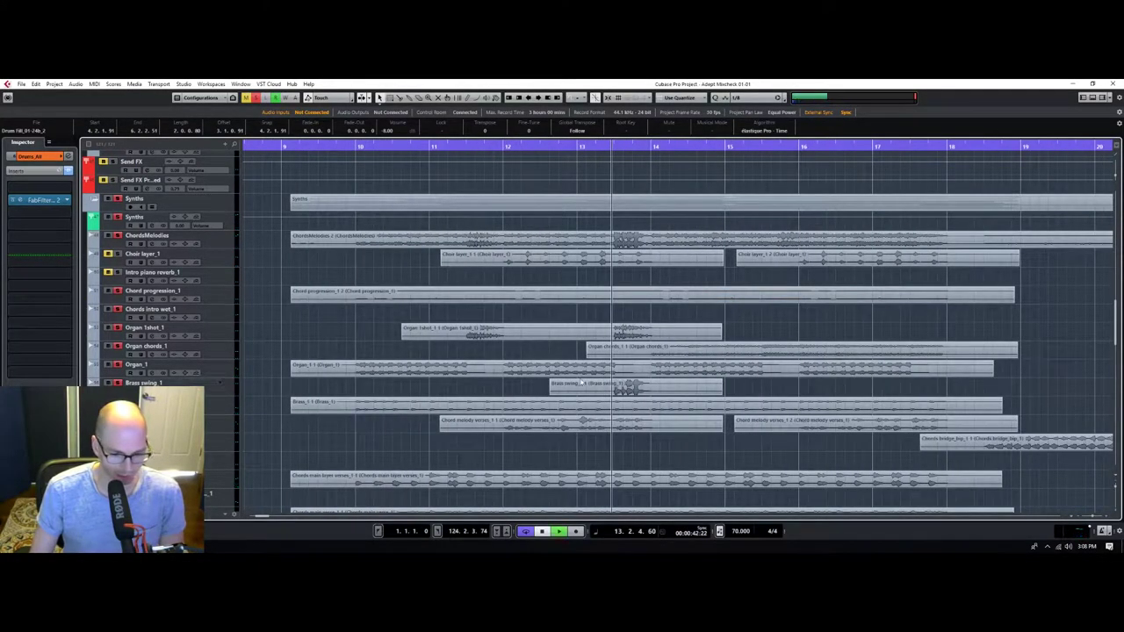
click(645, 392)
drag(381, 145, 409, 286)
scroll(393, 131, down, 6)
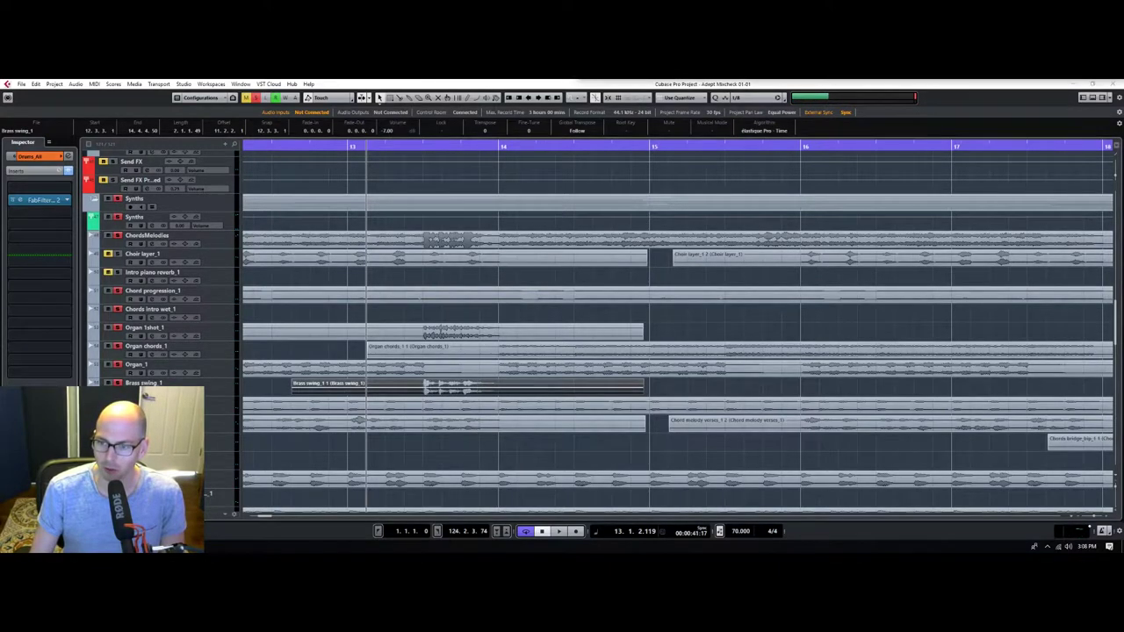
Play the soloed synths from around bar 10 and examine the organ, brass and chord tracks sounding in them.
drag(394, 147, 306, 146)
key(space)
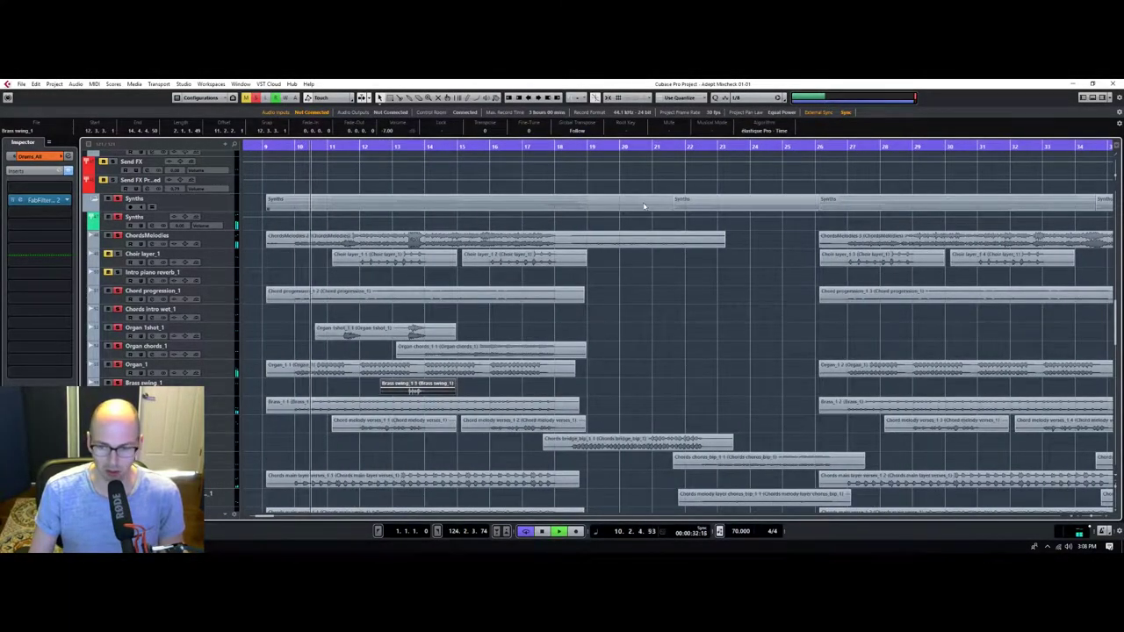
scroll(165, 301, down, 4)
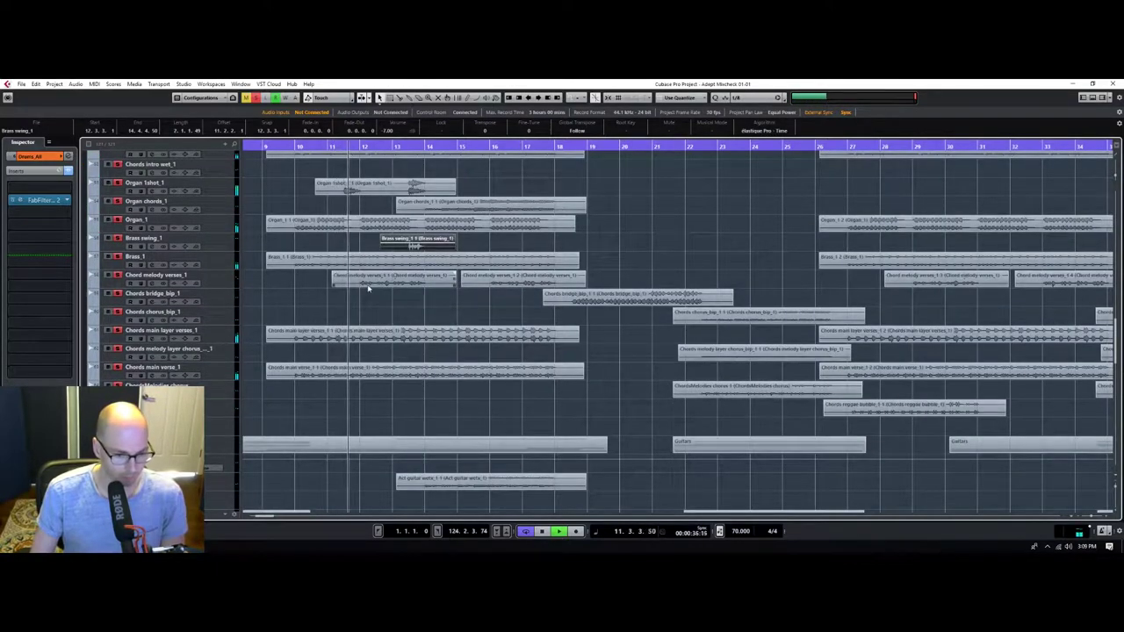
scroll(365, 288, up, 2)
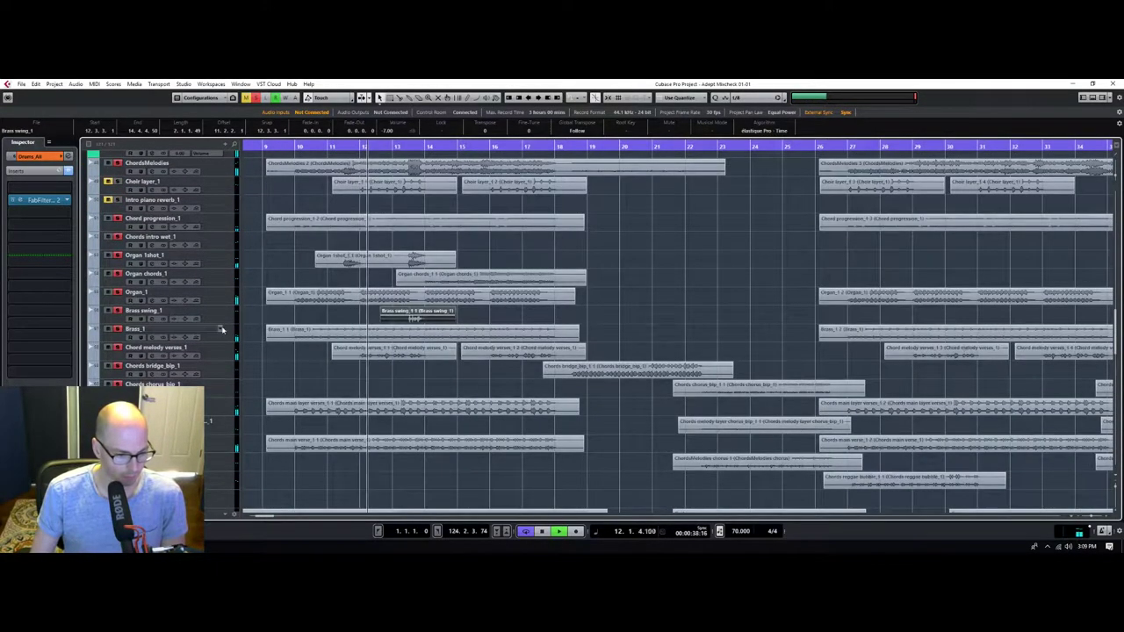
scroll(375, 337, down, 2)
scroll(373, 336, up, 6)
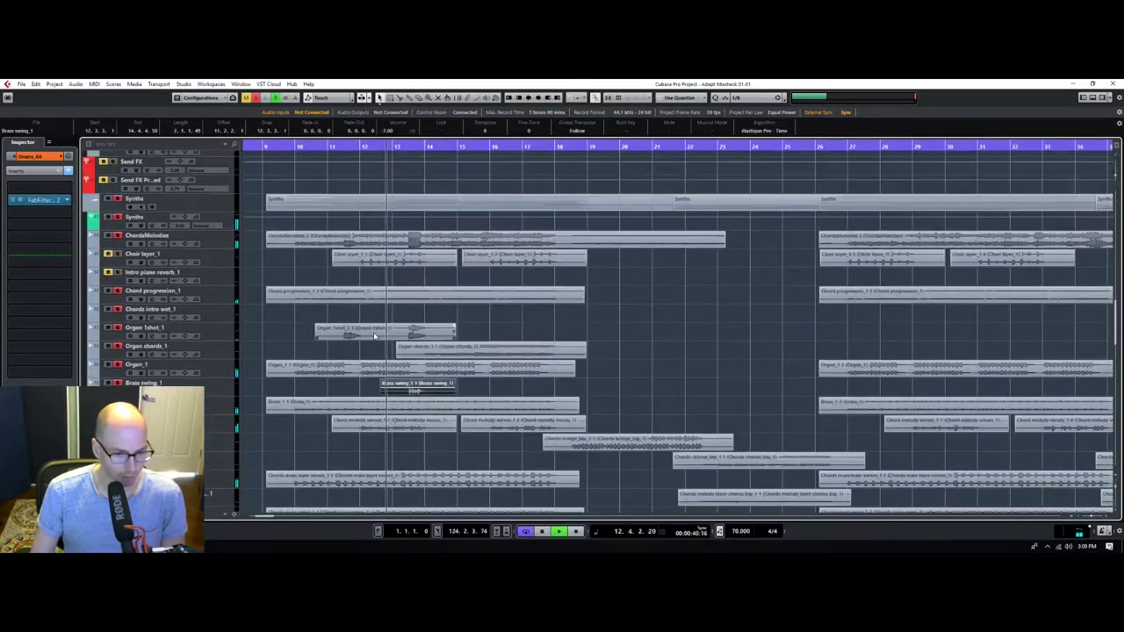
Solo the ChordsMelodies track, listen to it on its own, and move the playback position back to around bar 10.
click(193, 315)
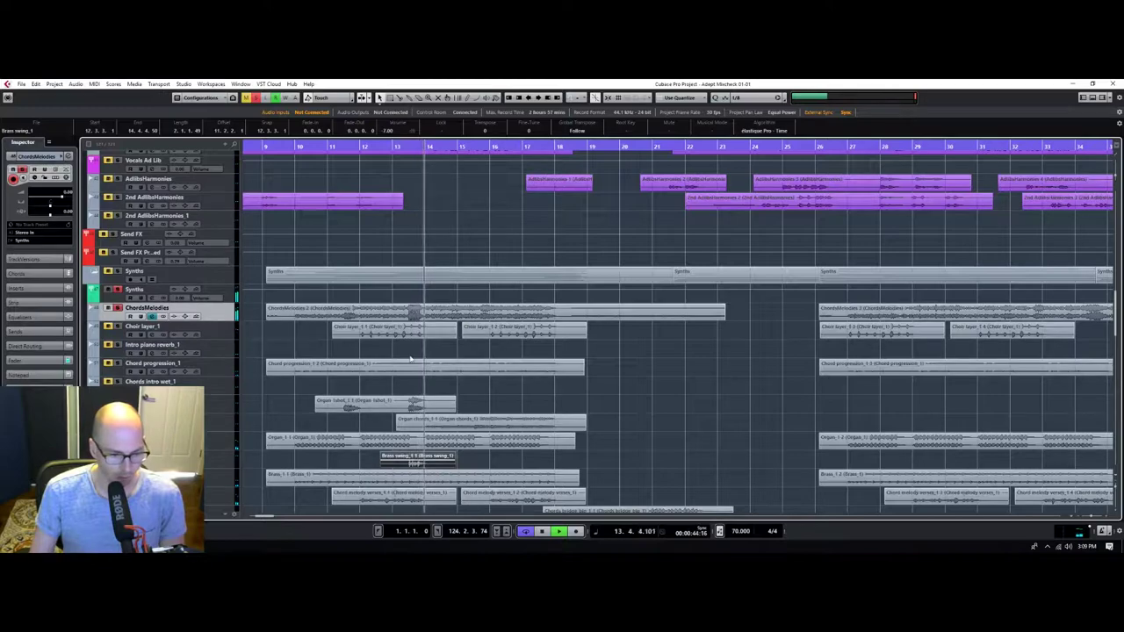
scroll(446, 419, down, 4)
scroll(443, 416, up, 6)
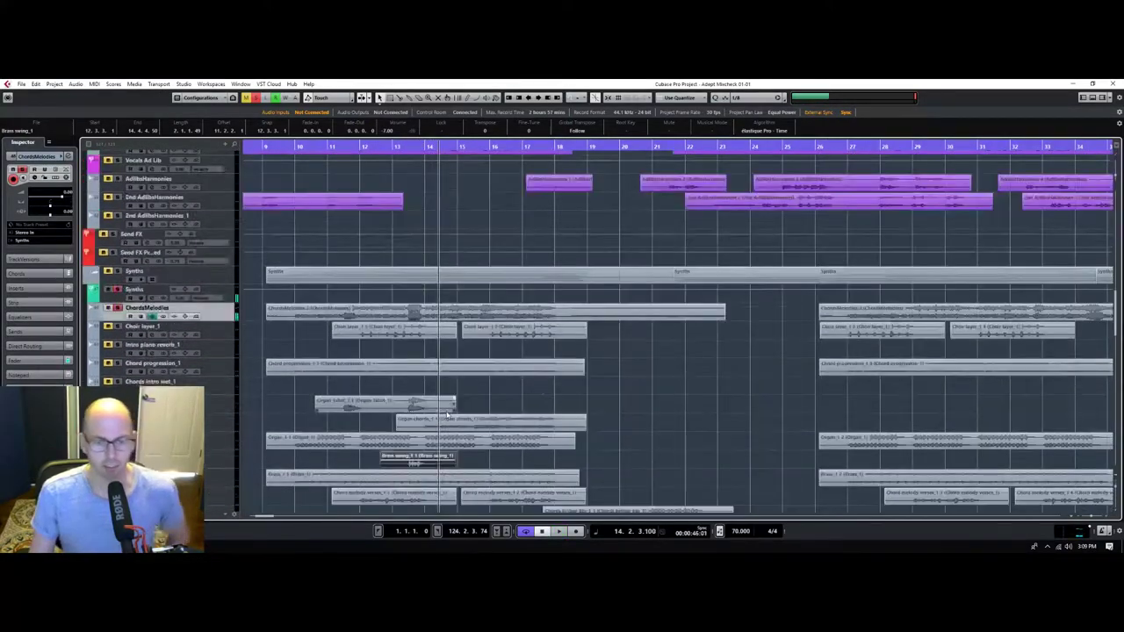
scroll(443, 417, down, 4)
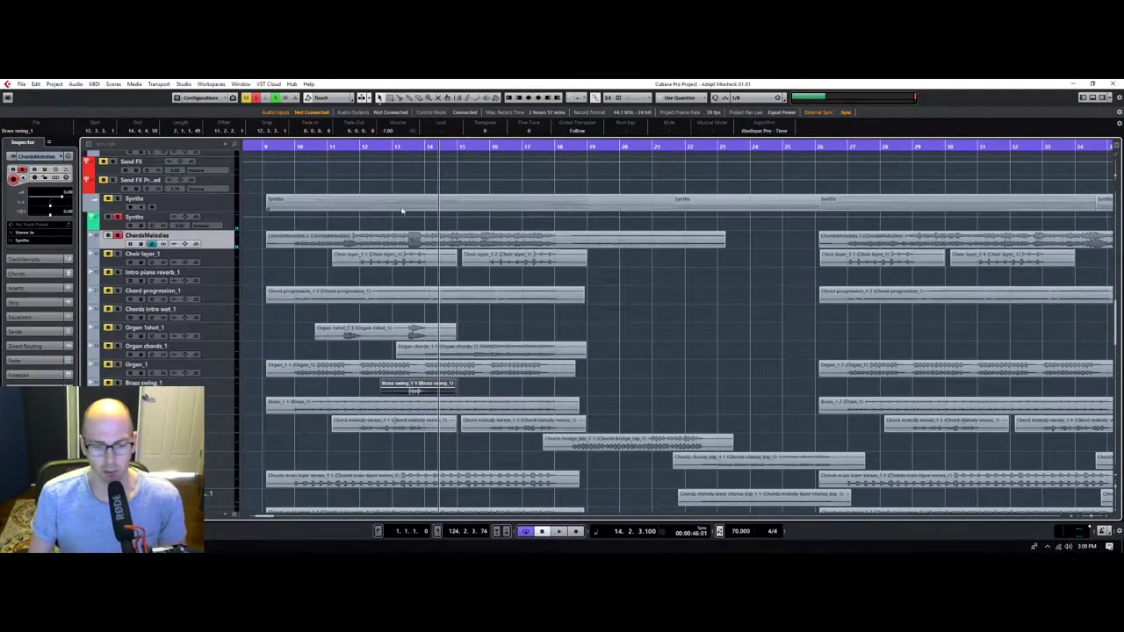
drag(409, 146, 296, 178)
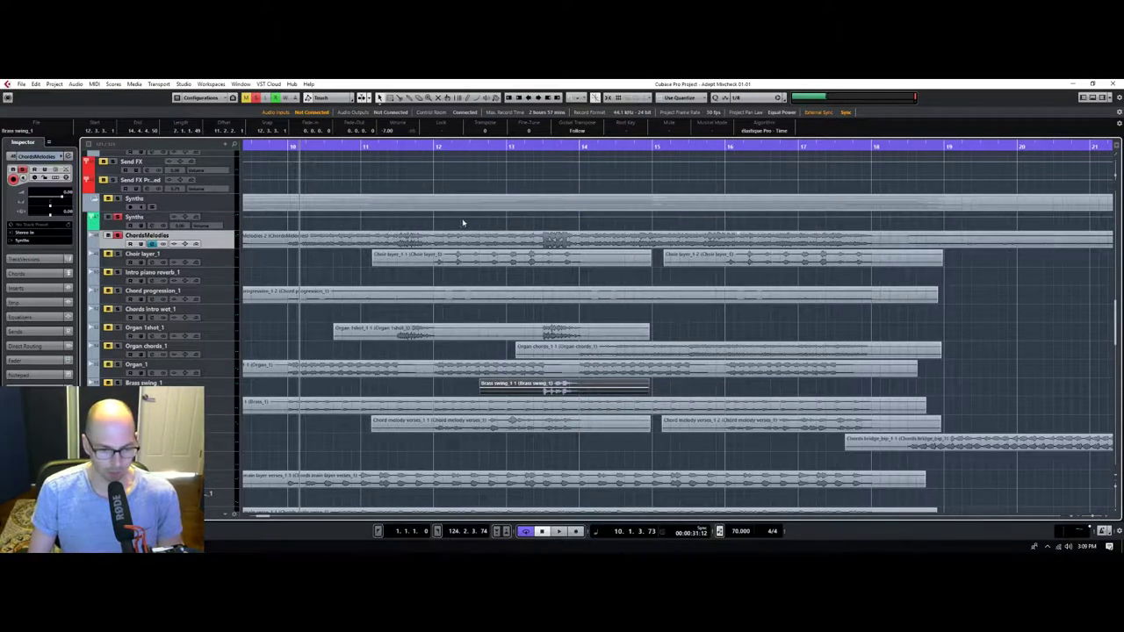
Play from around bar 13 and solo Brass swing_1 and Choir layer_1 in turn to compare them with ChordsMelodies.
click(527, 147)
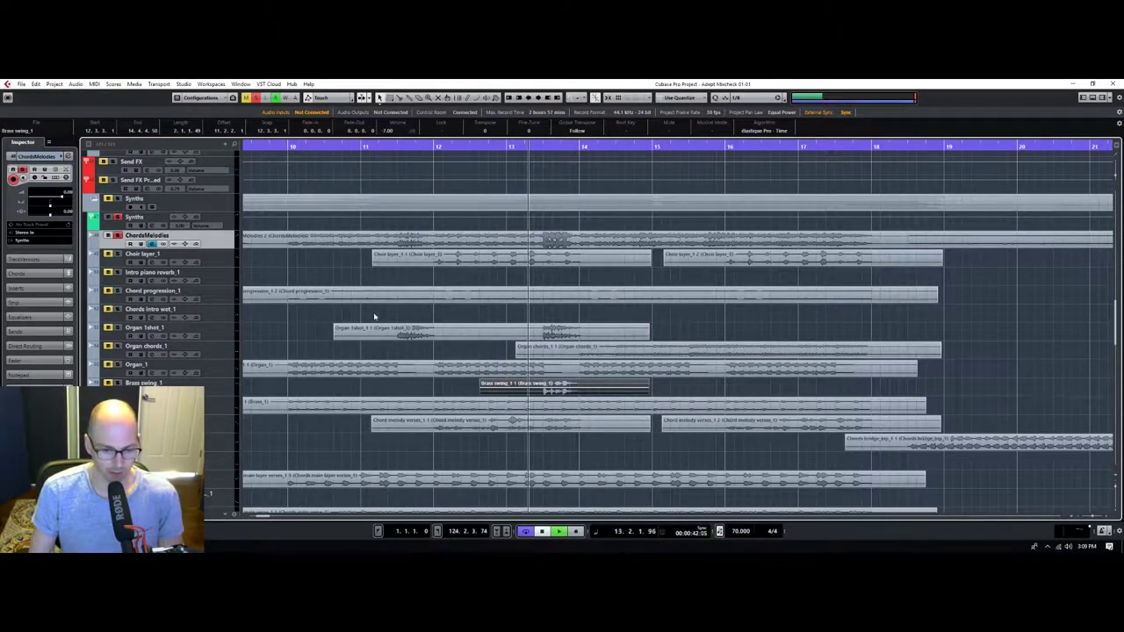
click(225, 389)
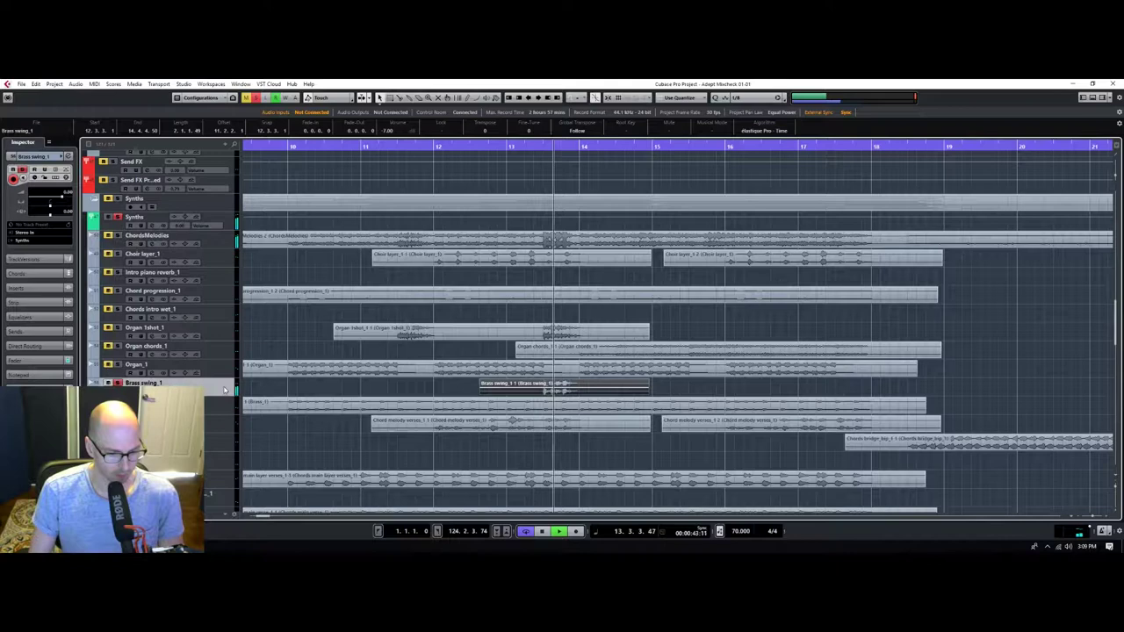
click(220, 255)
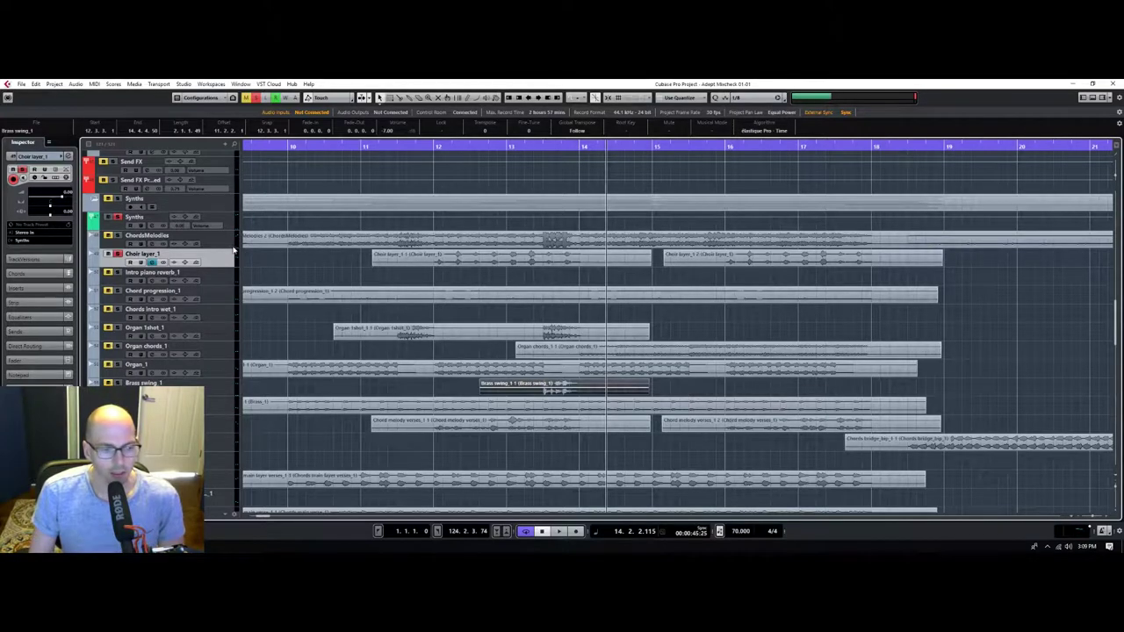
Rename the ChordsMelodies track to G_ChordsMelodies and lower its fader to about -5.3 dB.
click(230, 237)
drag(322, 149, 321, 140)
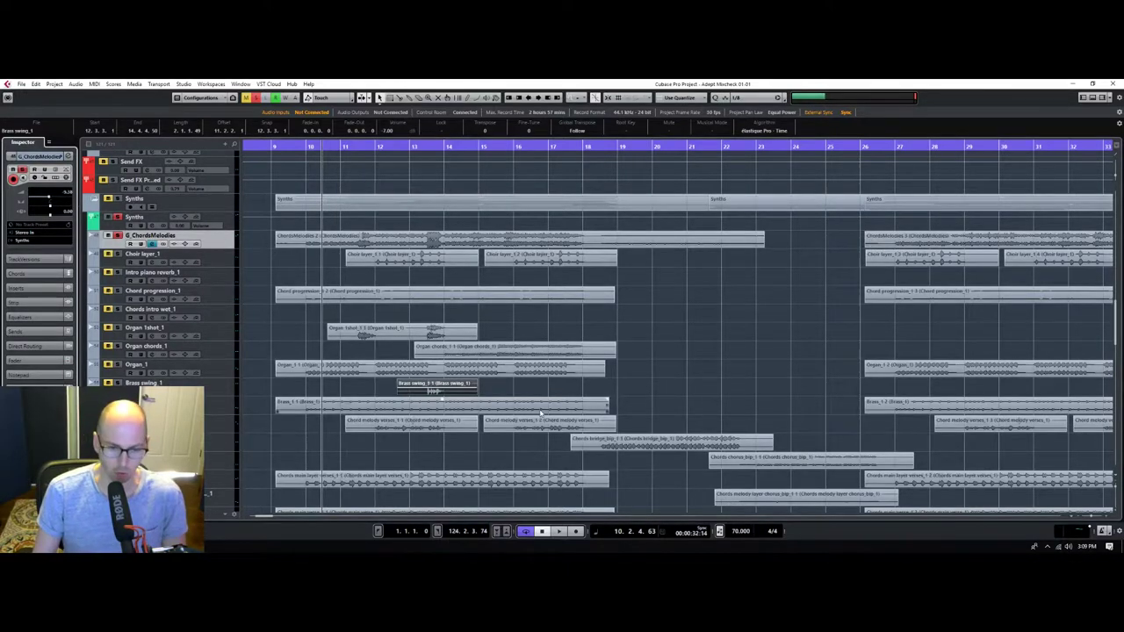
scroll(540, 412, down, 3)
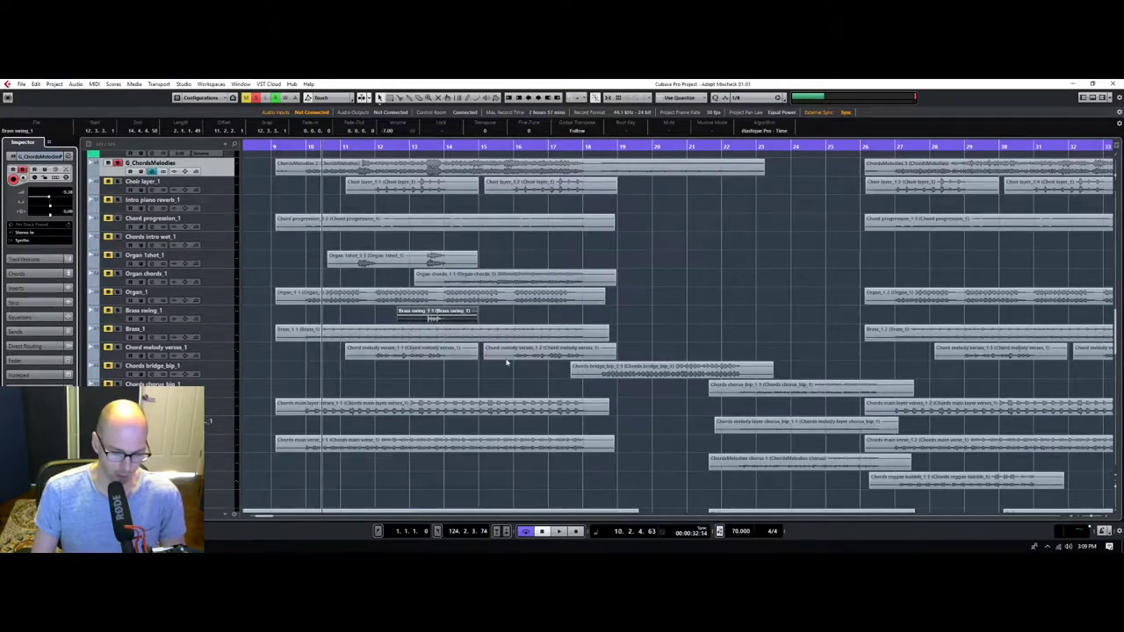
scroll(506, 362, up, 6)
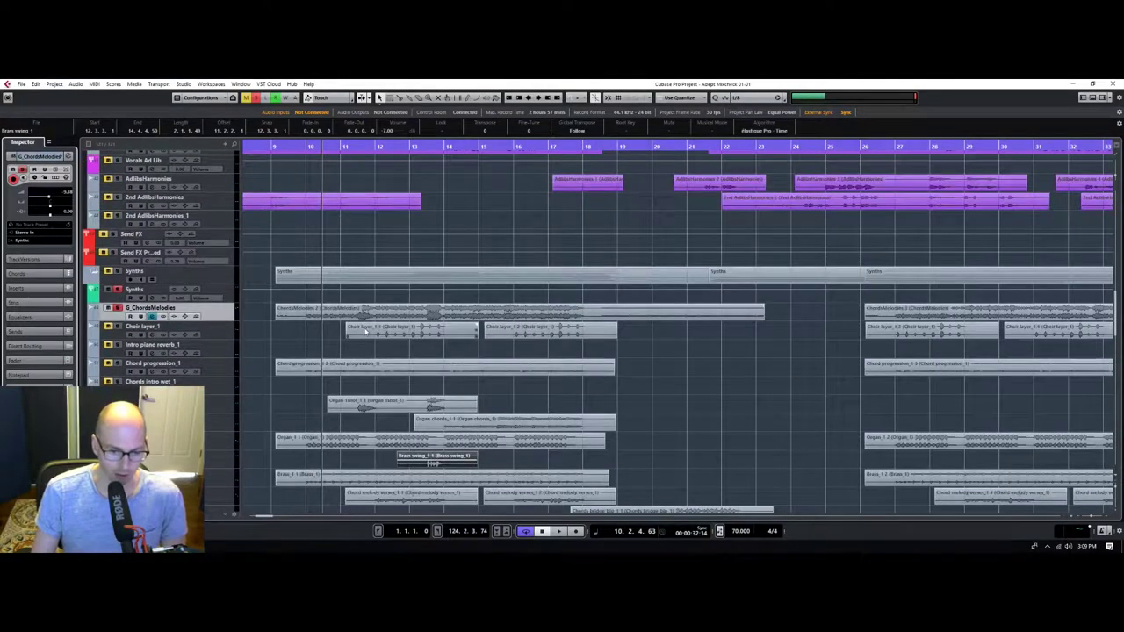
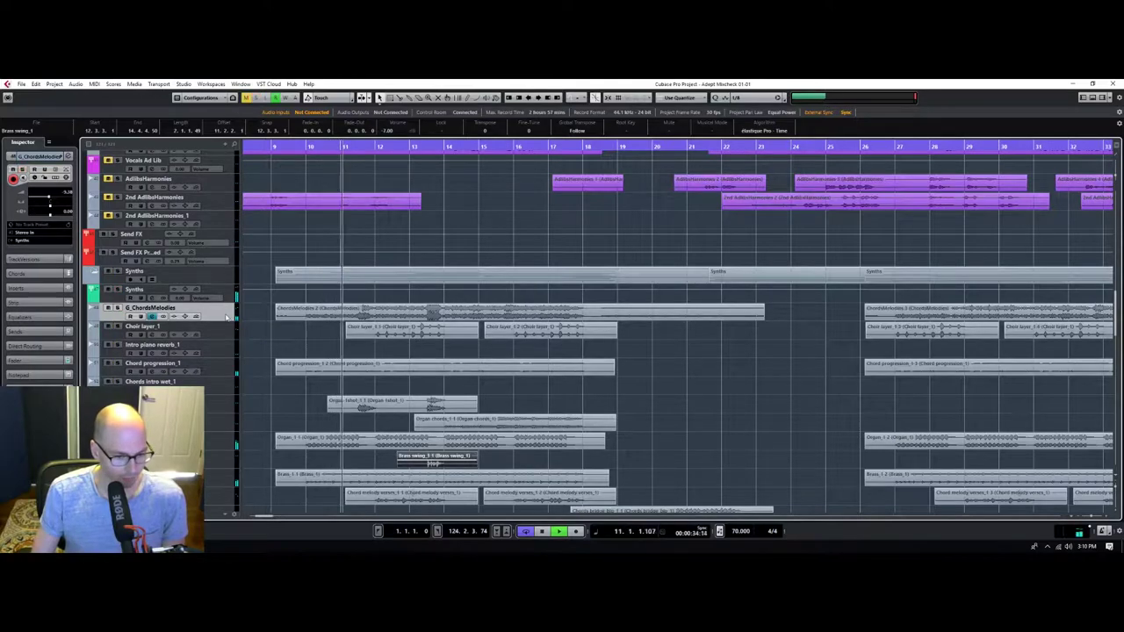
Play the synths with their solos cleared, select the Organ_1 track, and examine the organ, guitar and pad tracks.
scroll(225, 317, down, 4)
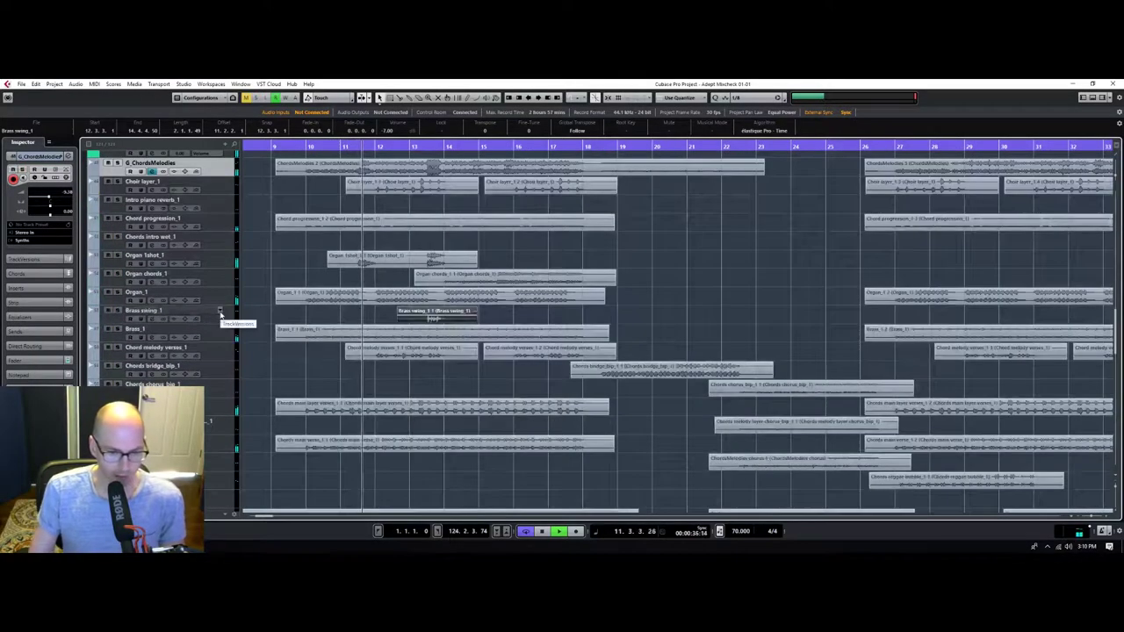
click(217, 297)
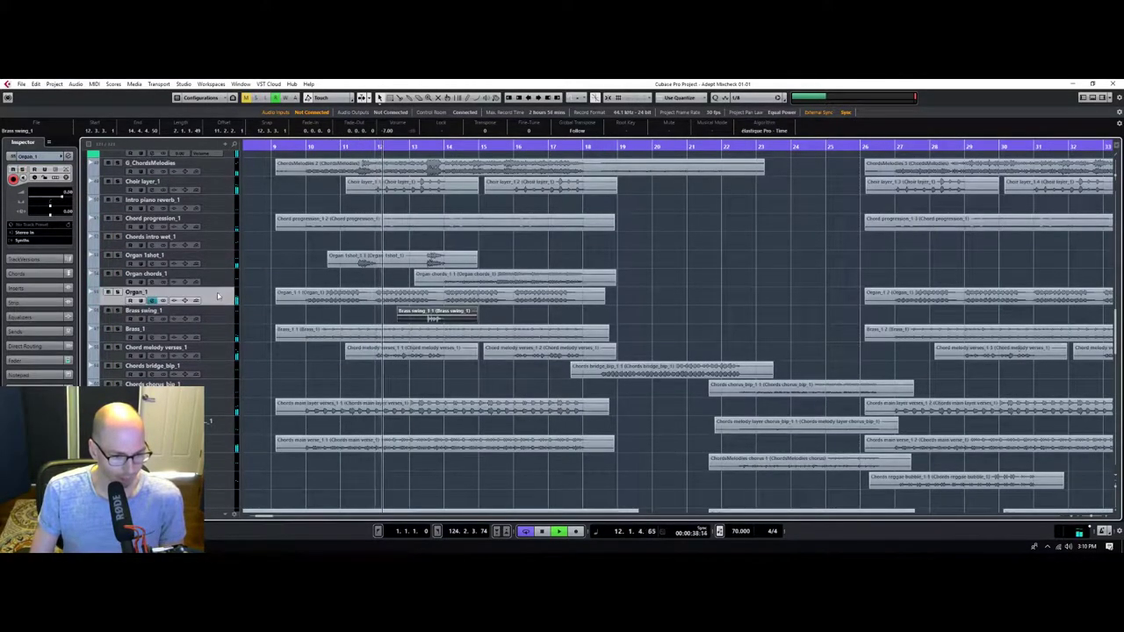
scroll(359, 325, down, 6)
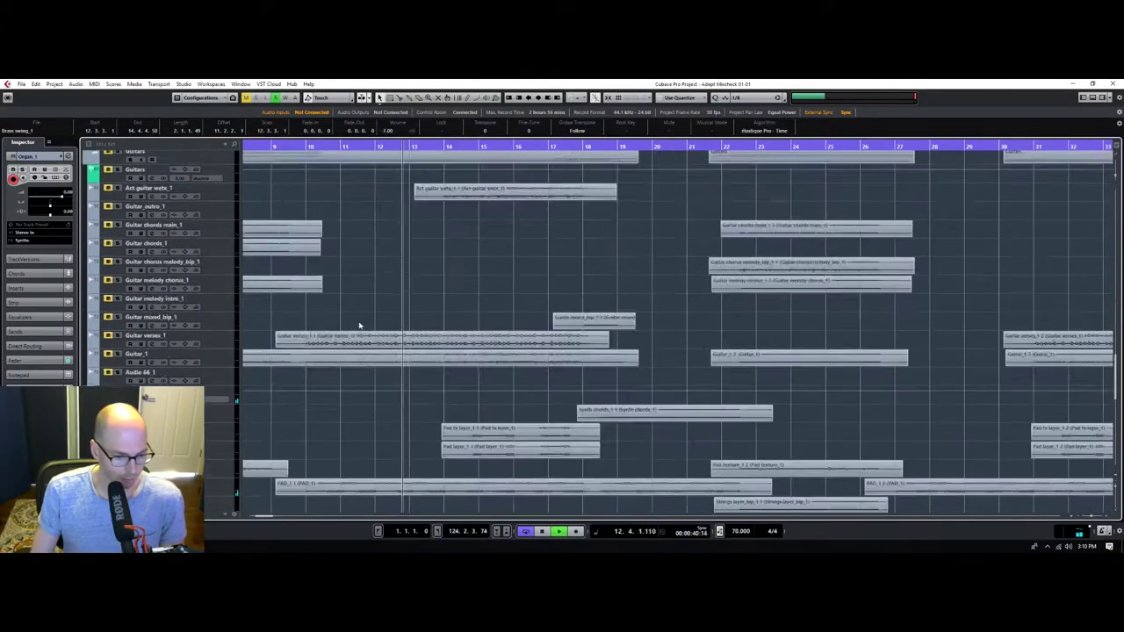
scroll(360, 324, up, 3)
scroll(231, 325, up, 3)
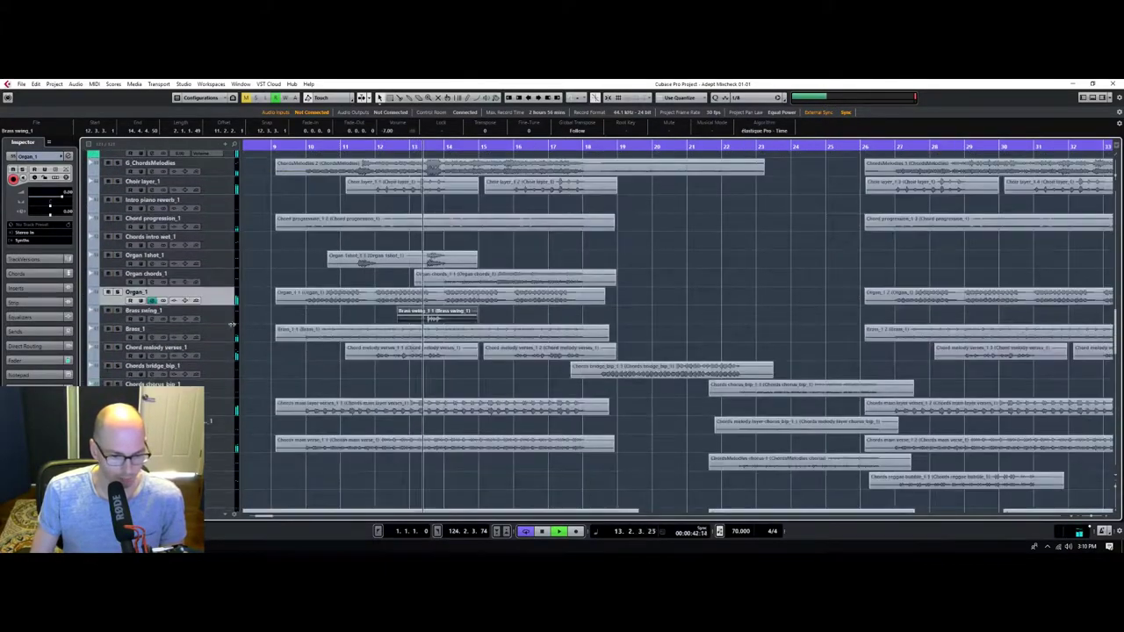
scroll(230, 320, up, 3)
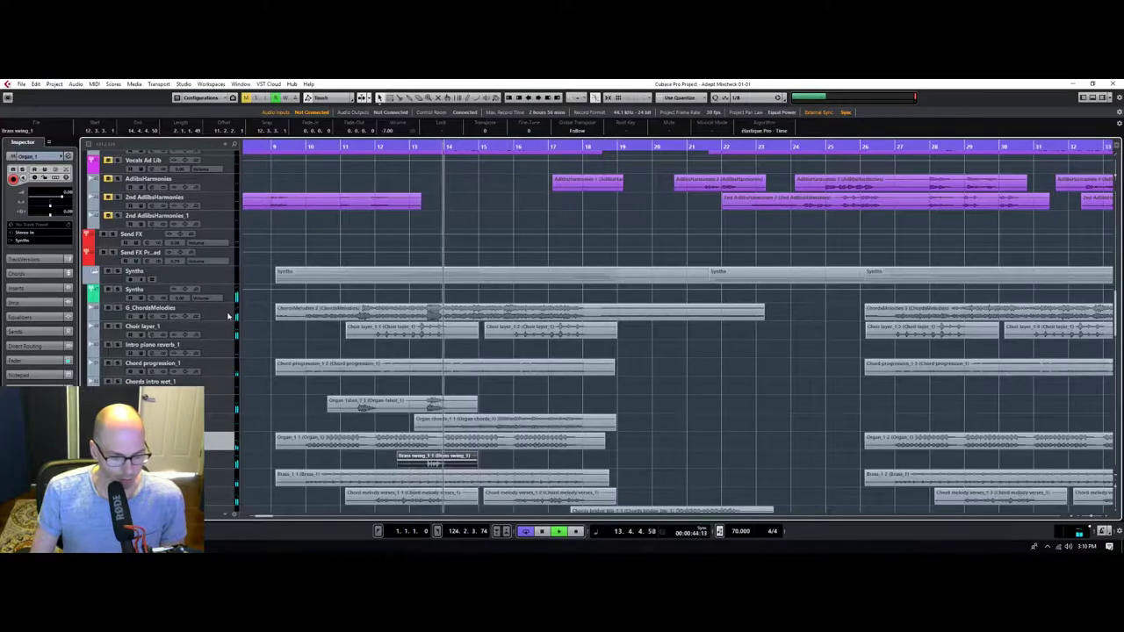
scroll(260, 442, down, 2)
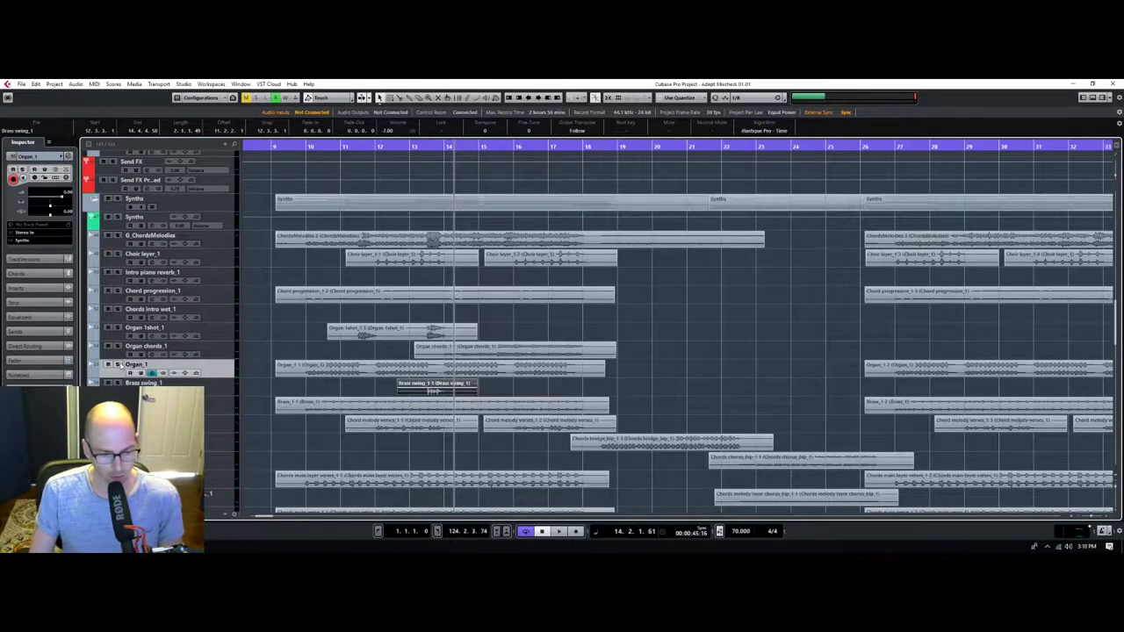
Solo Organ_1, replay it from around bar 10, and assign its first send to FX 1-MicroShift.
click(304, 147)
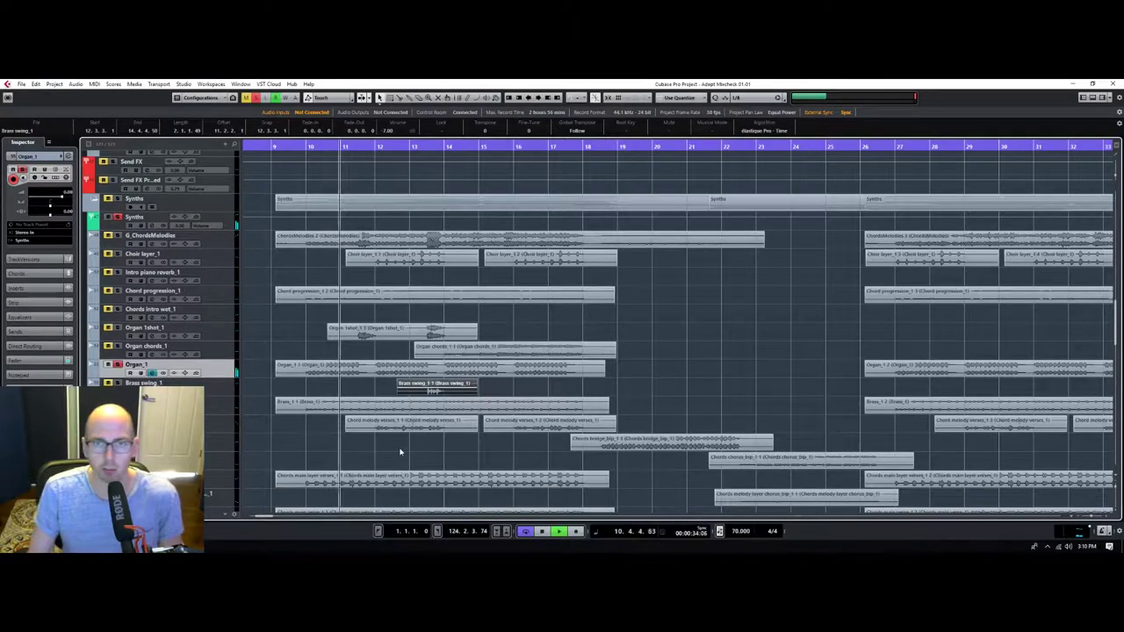
click(17, 332)
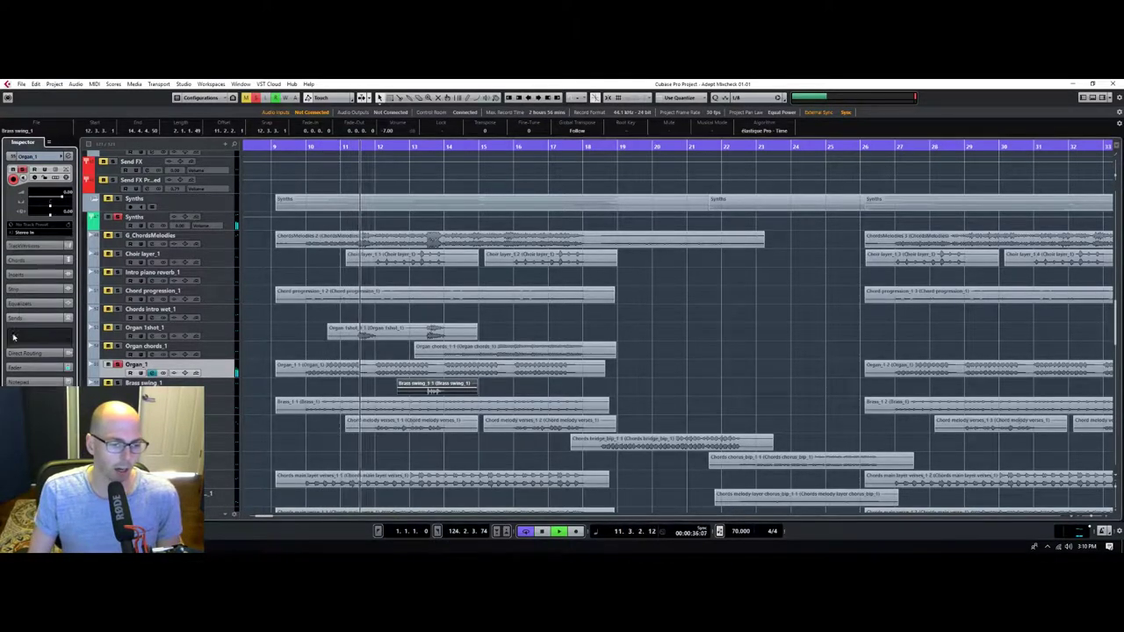
click(69, 265)
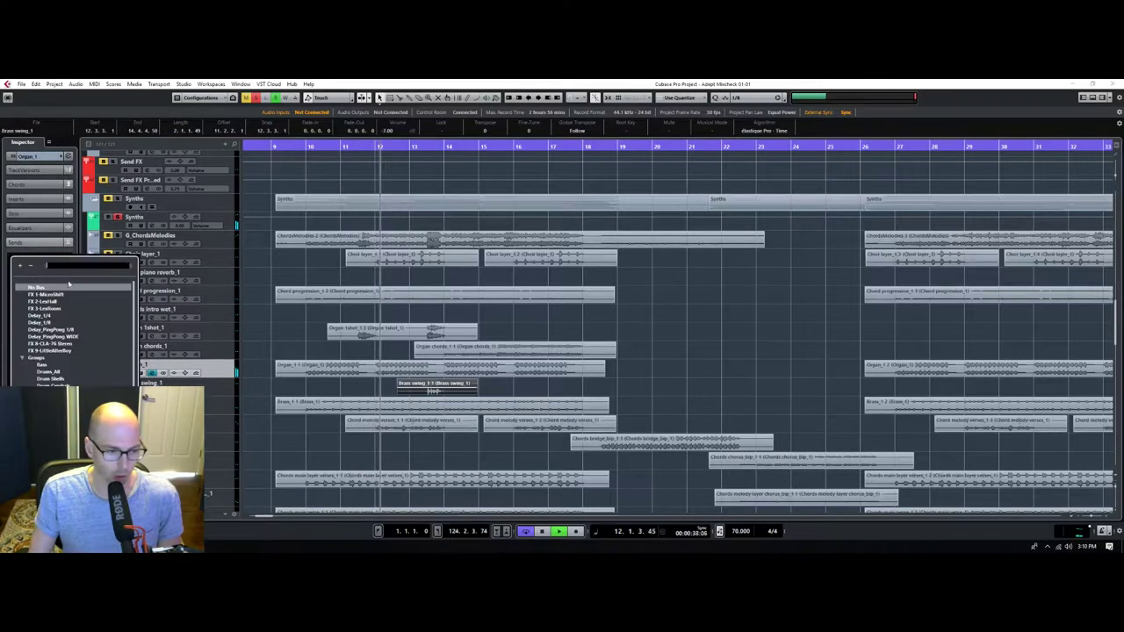
click(58, 295)
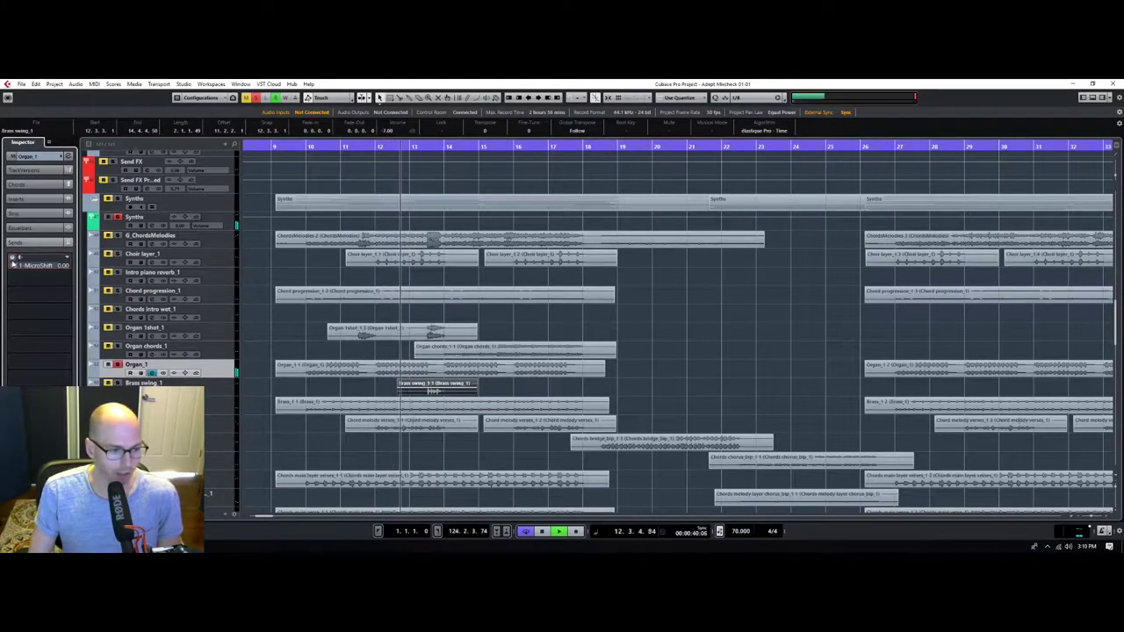
Enable the MicroShift send on Organ_1 and adjust its level by ear during playback.
click(13, 258)
mouse_move(52, 266)
mouse_down()
mouse_move(22, 276)
mouse_move(8, 304)
mouse_move(39, 267)
mouse_up()
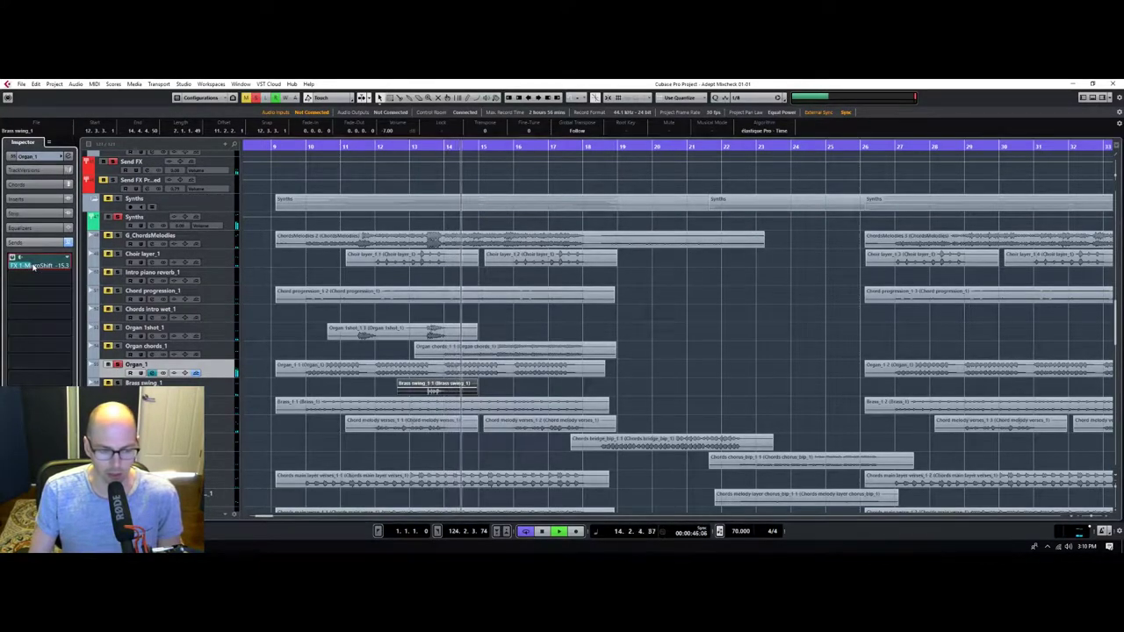
drag(33, 266, 67, 274)
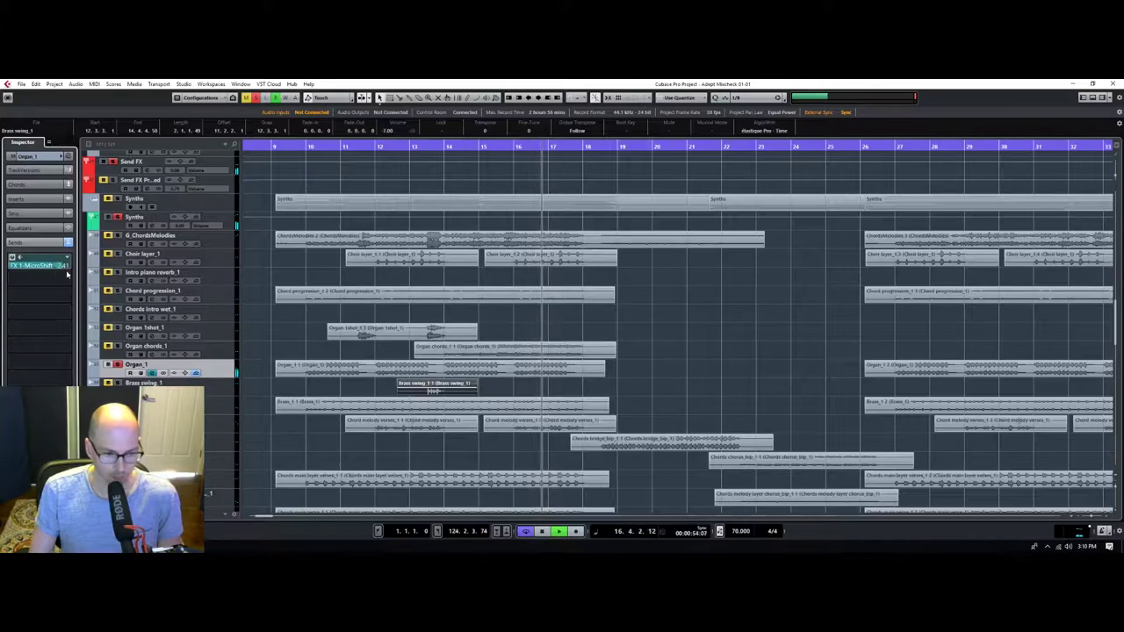
scroll(67, 274, up, 3)
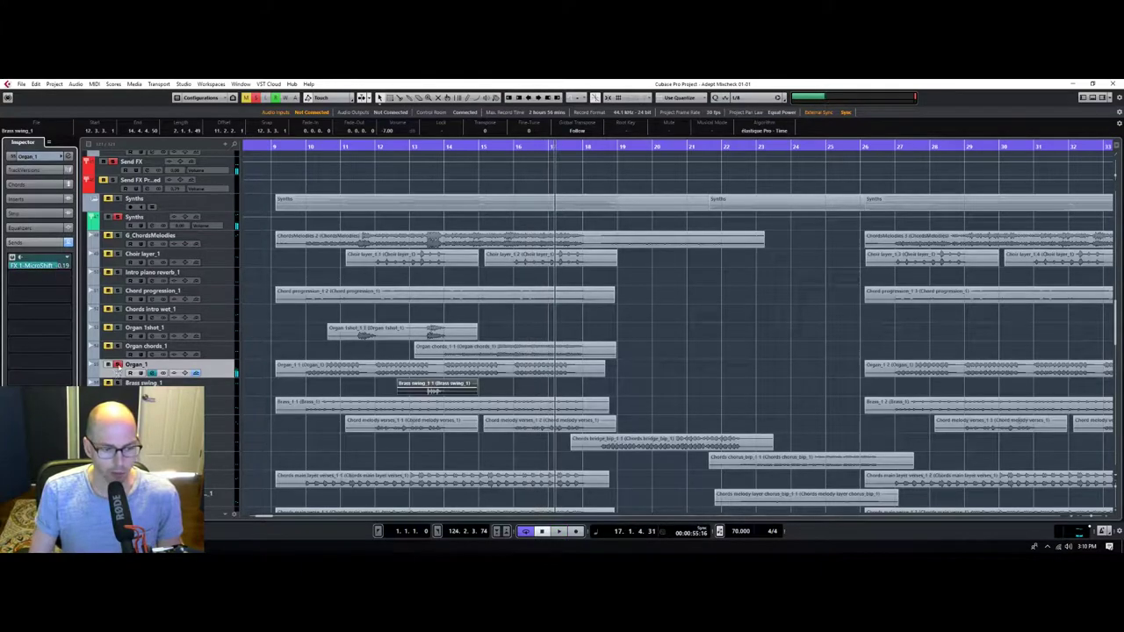
Clear the Organ_1 solo and replay the full mix while looking over the vocal and drum tracks.
click(117, 365)
scroll(271, 338, down, 5)
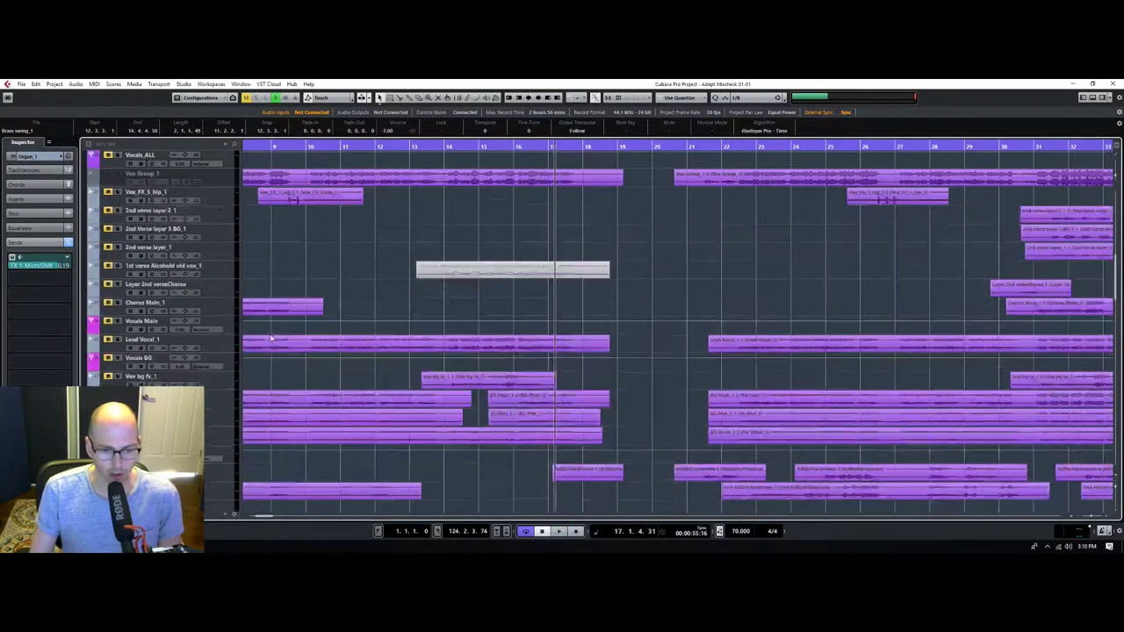
scroll(235, 251, up, 4)
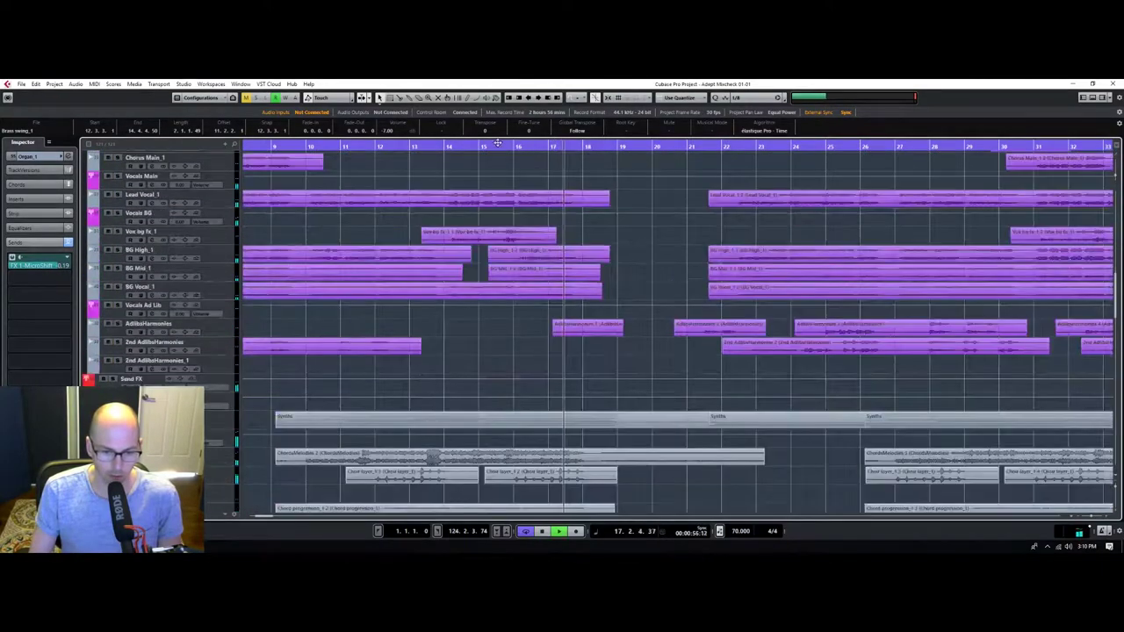
scroll(480, 291, up, 8)
scroll(336, 419, down, 8)
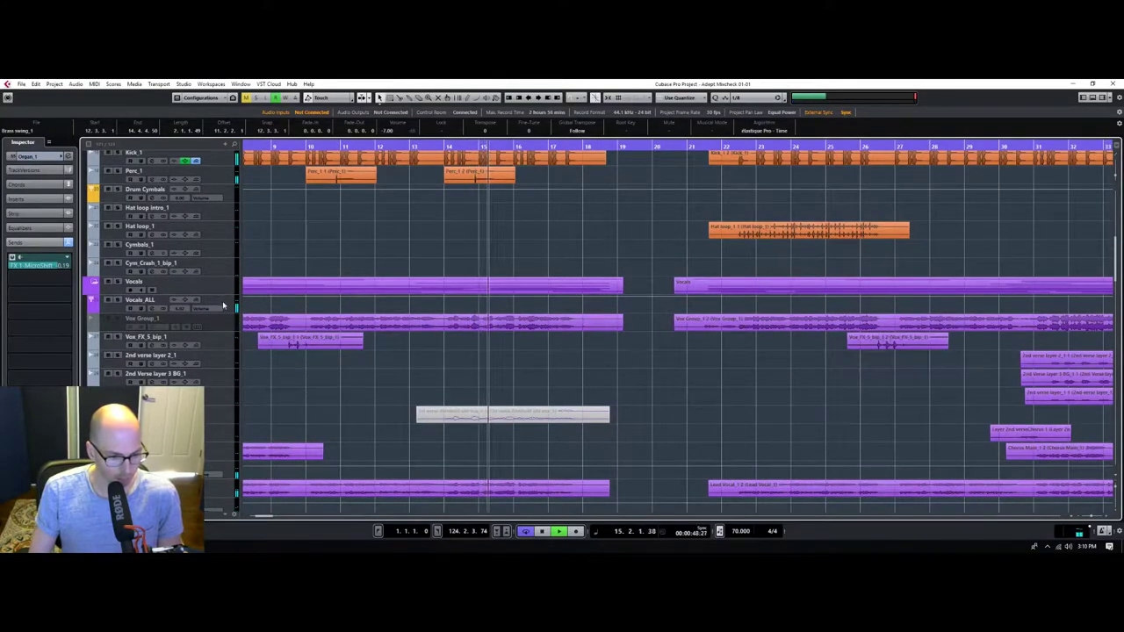
Insert the L1 limiter Stereo on the Vocals_ALL group, lower its threshold, and close the plug-in window.
click(166, 301)
click(44, 186)
text(l1)
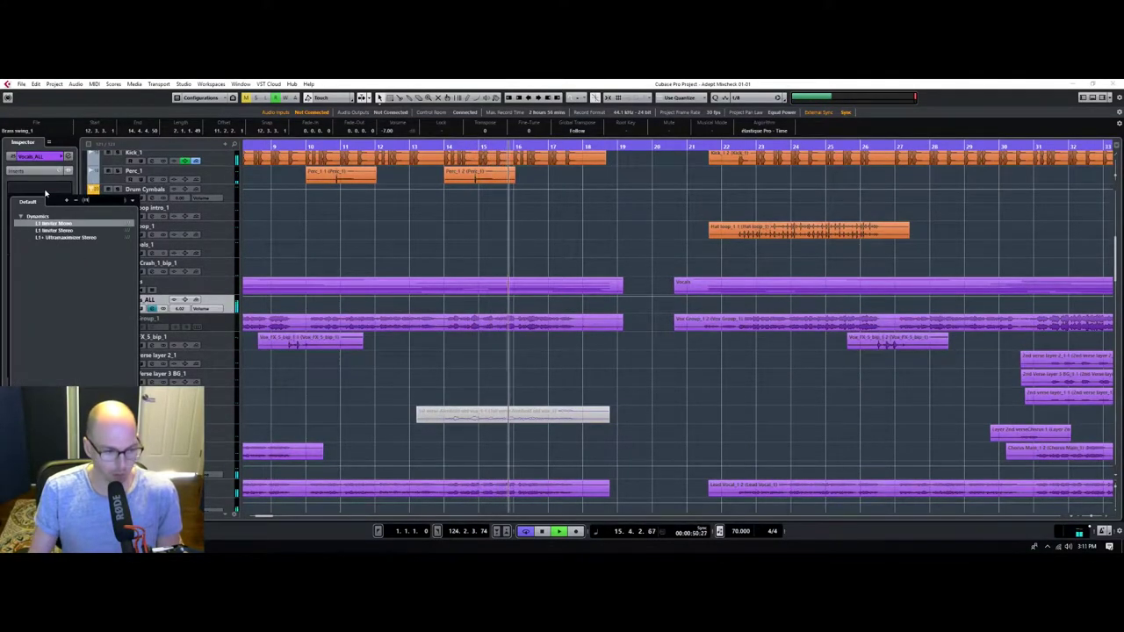
click(56, 230)
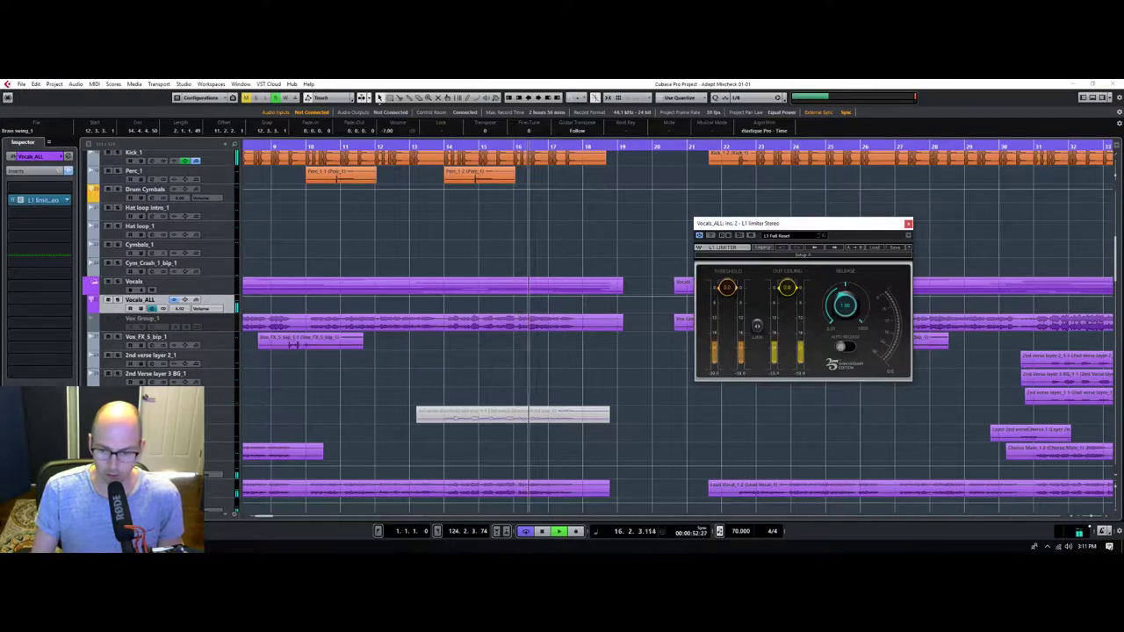
drag(726, 287, 726, 308)
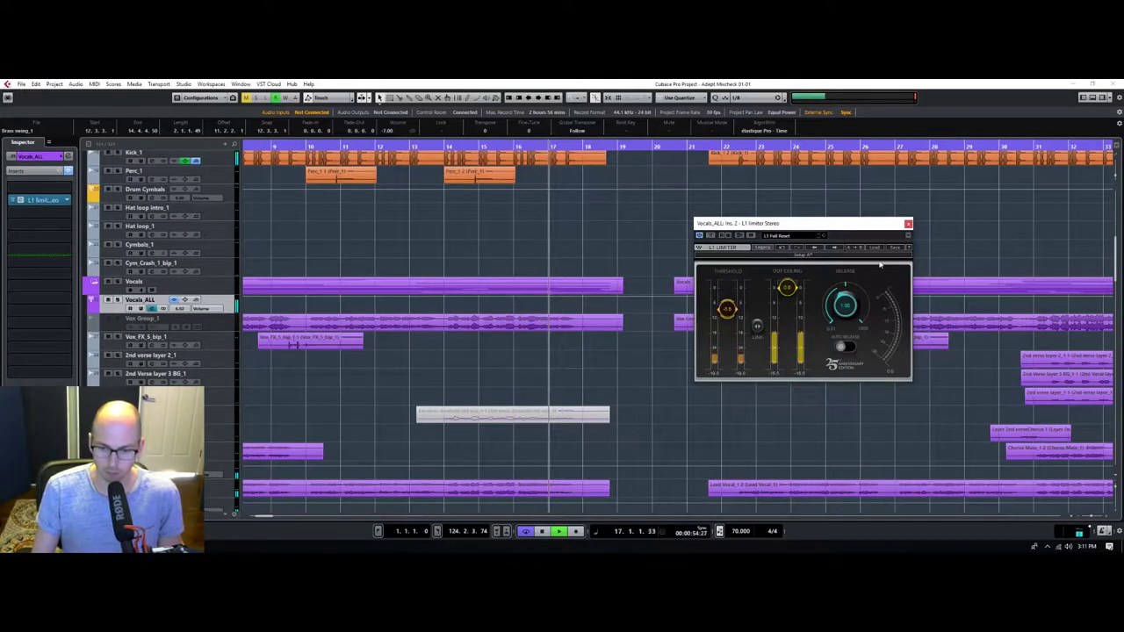
click(908, 223)
Return to the synth tracks, select Organ_1, and replay the full mix from around bar 10.
scroll(702, 341, down, 5)
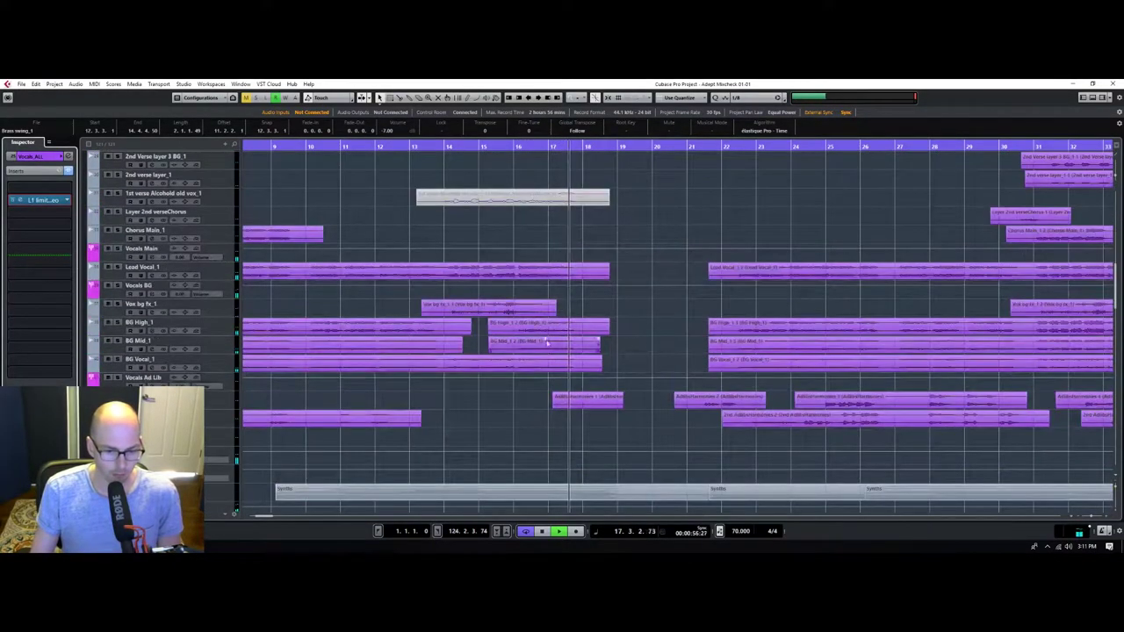
scroll(565, 318, down, 6)
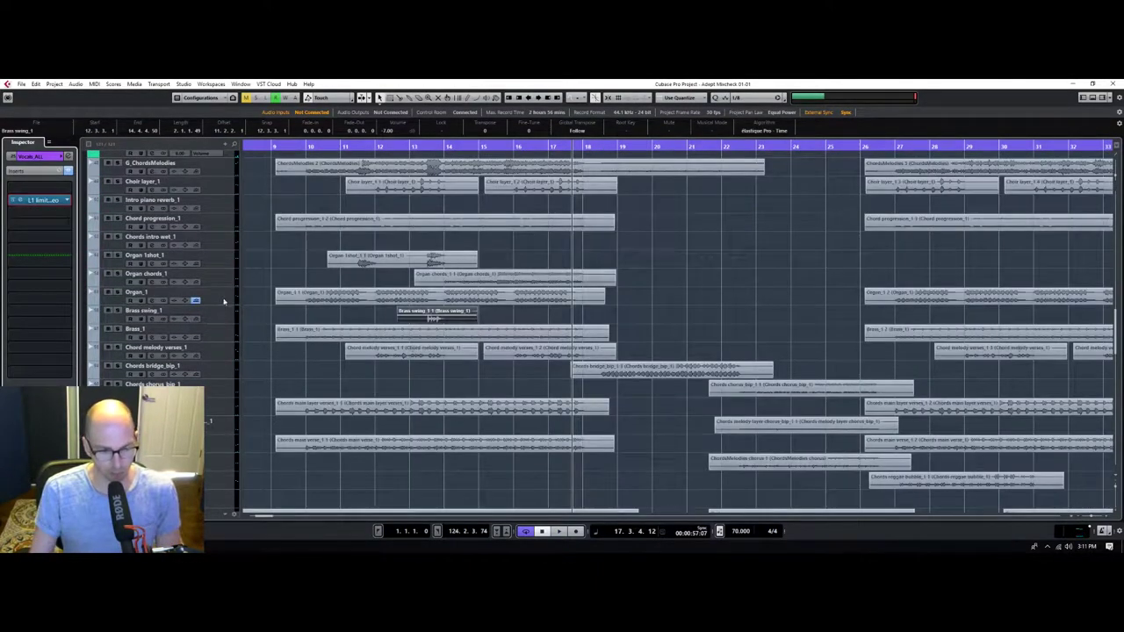
click(223, 295)
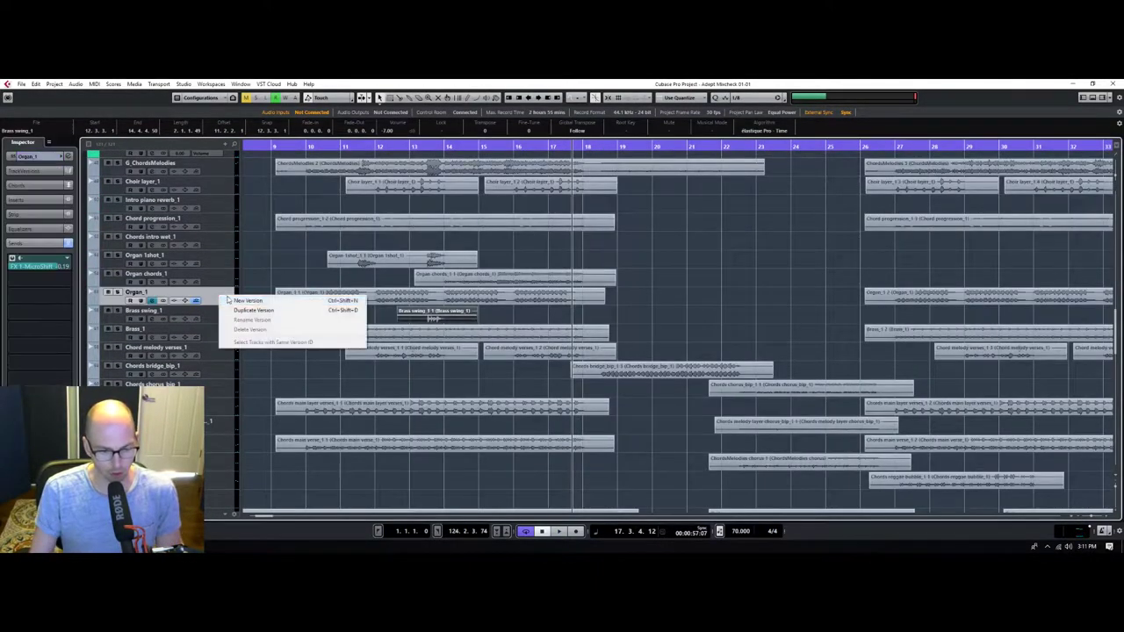
click(268, 274)
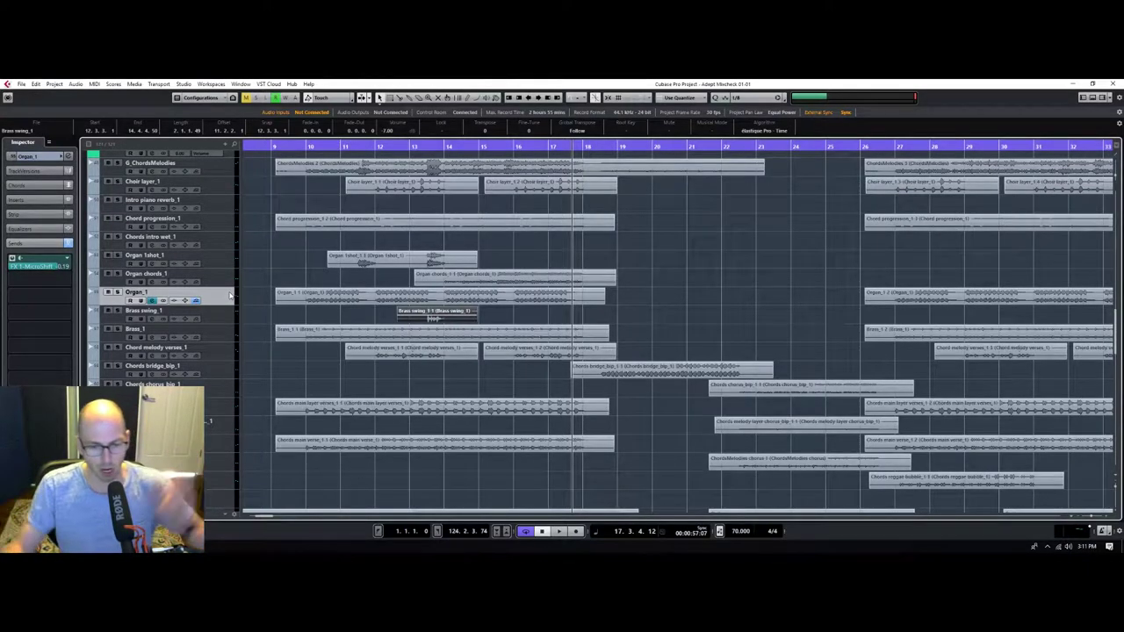
click(300, 145)
key(space)
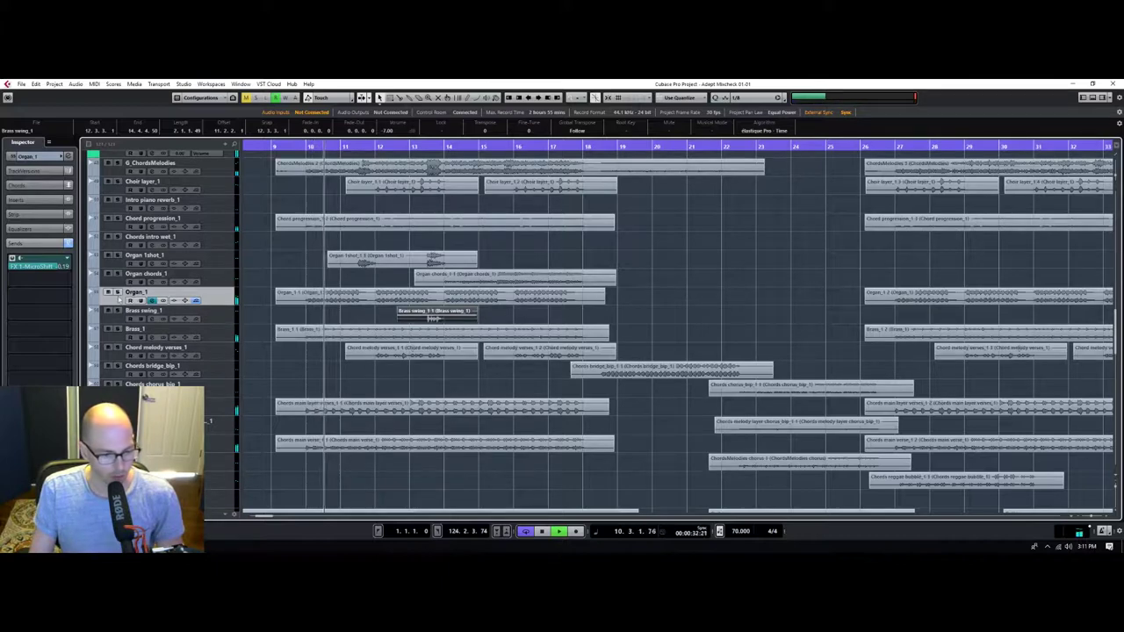
key(space)
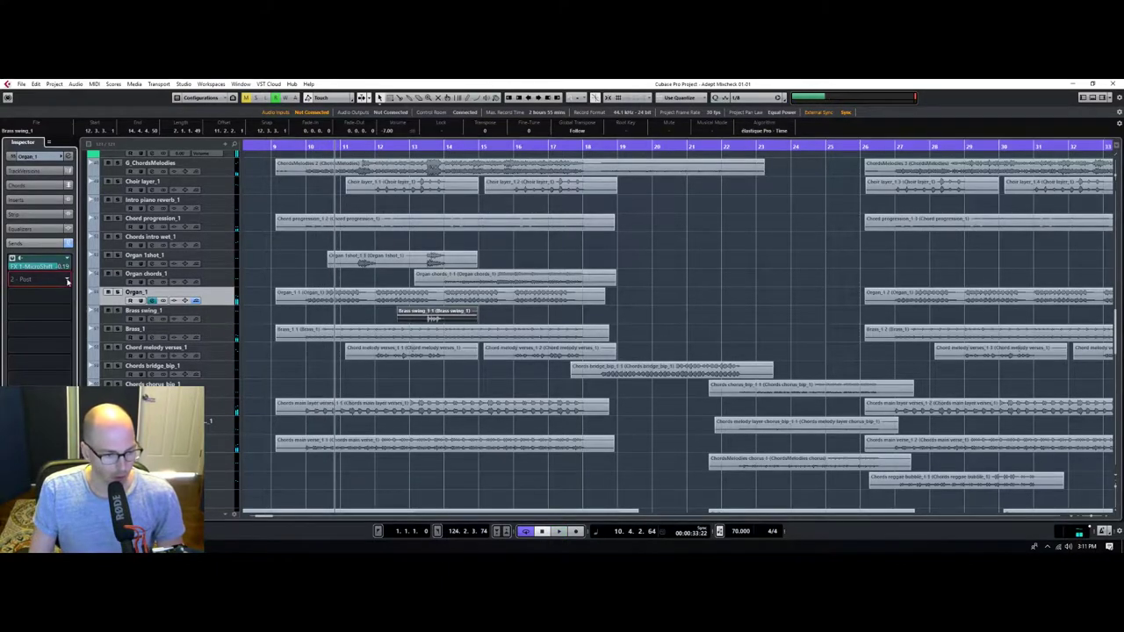
Assign Organ_1's second send to Delay_PingPong 1/8 at about -13.3 dB and check it both in the mix and soloed.
click(67, 282)
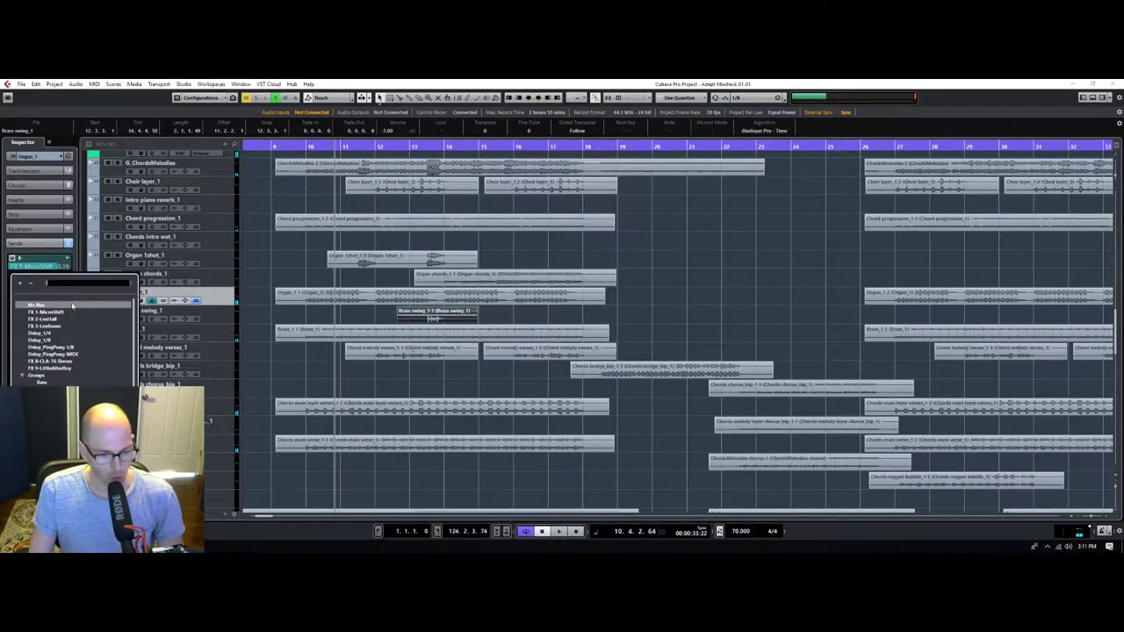
click(78, 349)
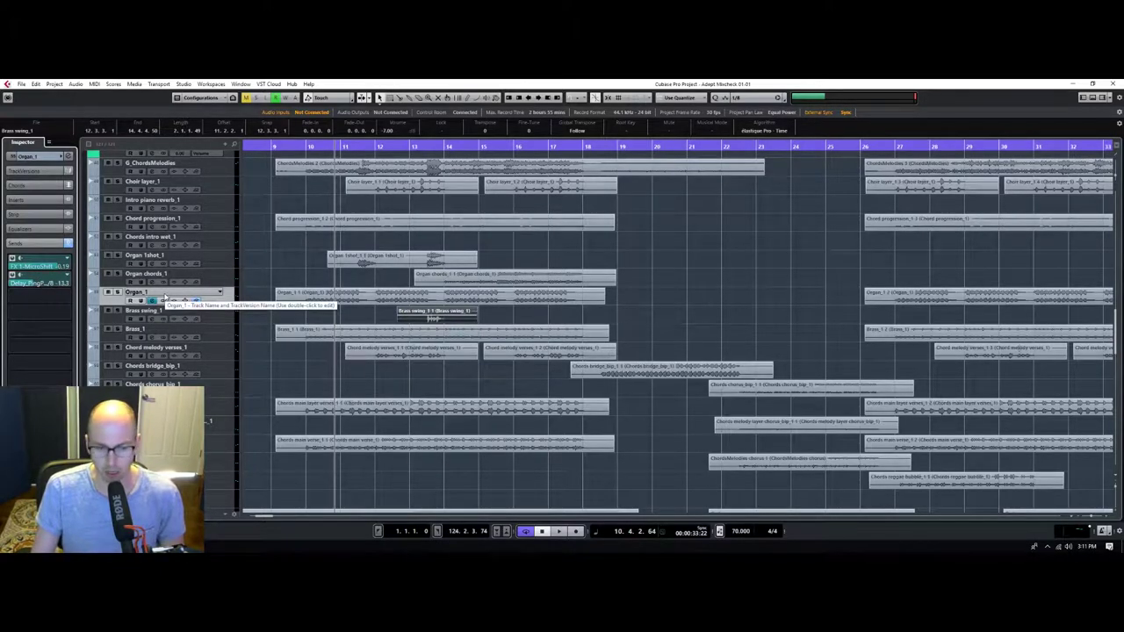
key(space)
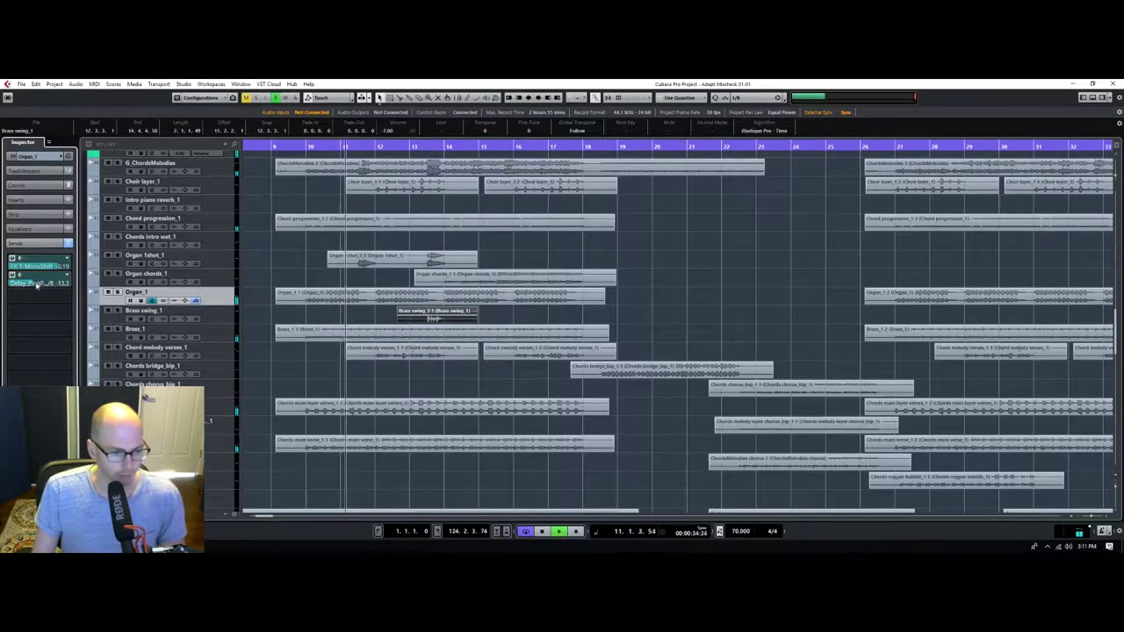
click(117, 292)
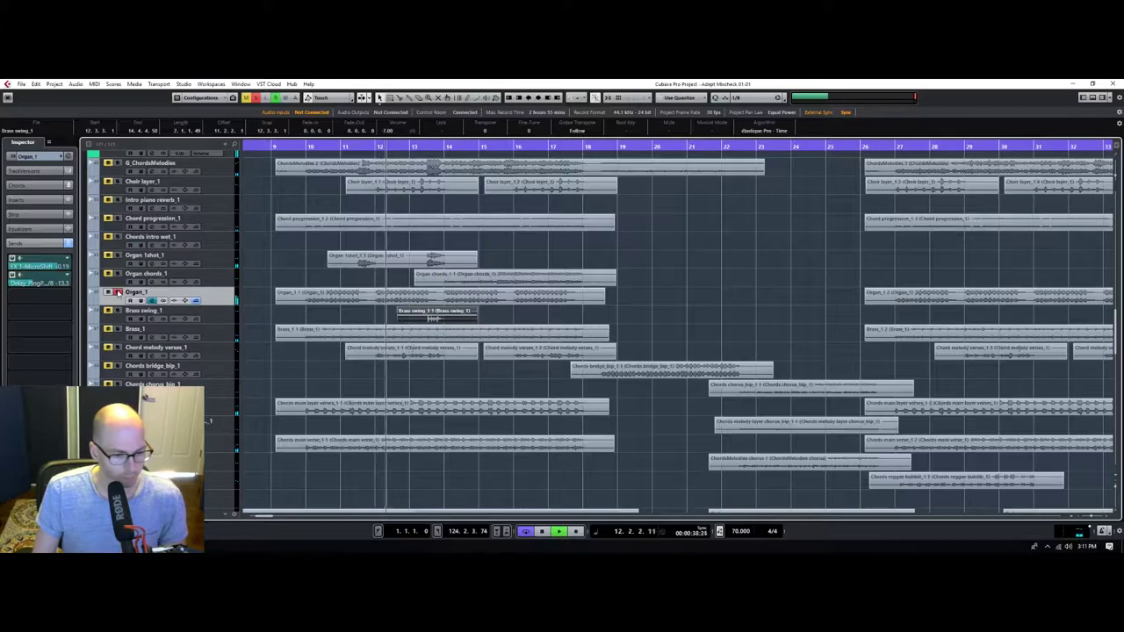
click(117, 293)
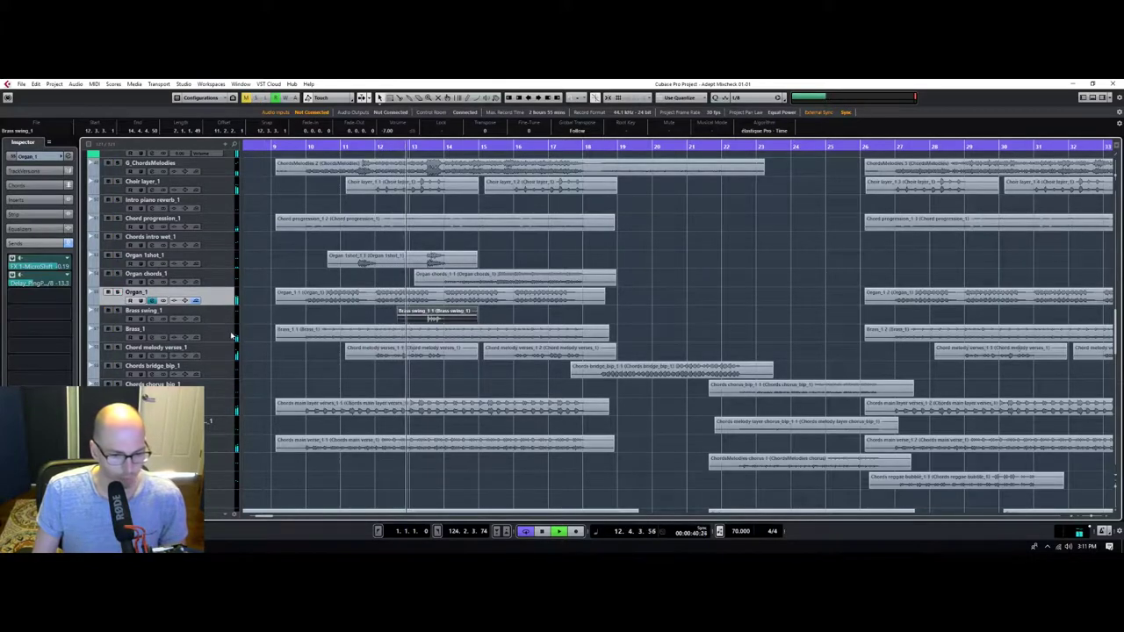
Solo Brass_1 and set its fader to about 2.49 dB.
click(118, 330)
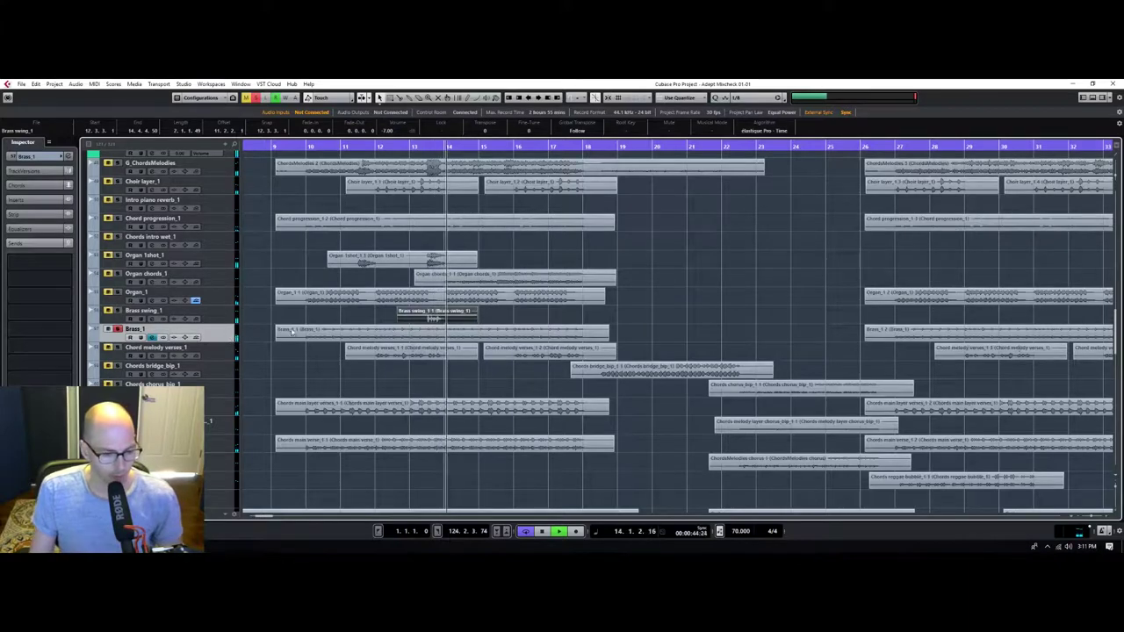
click(39, 156)
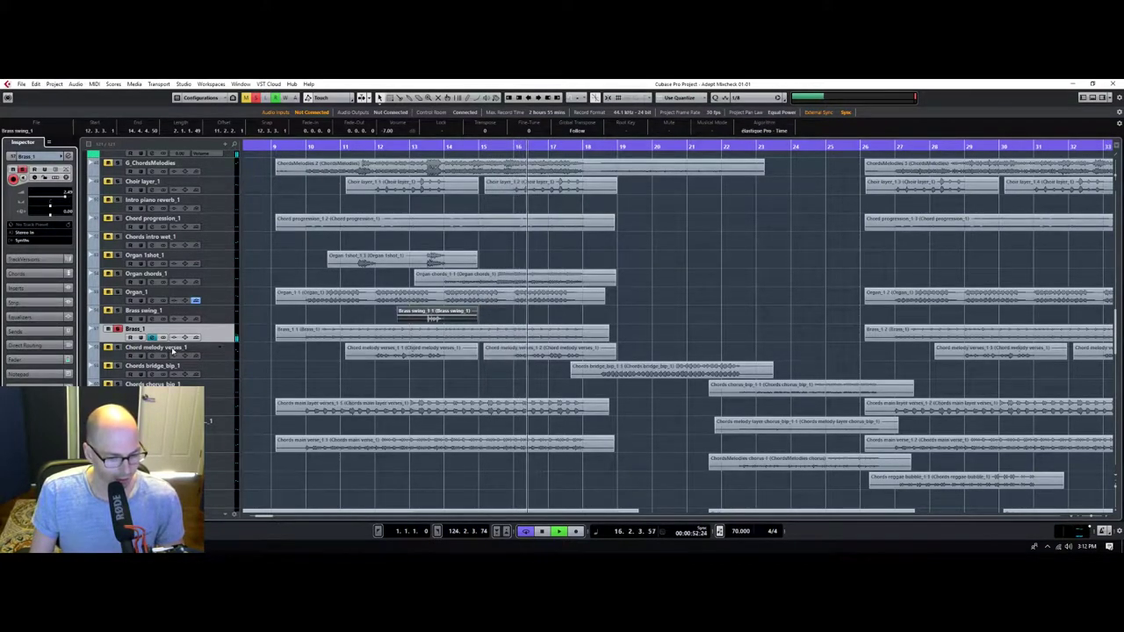
Audition Chord melody verses_1 soloed from around bar 12, then clear its solo to hear it in the mix.
scroll(210, 351, down, 3)
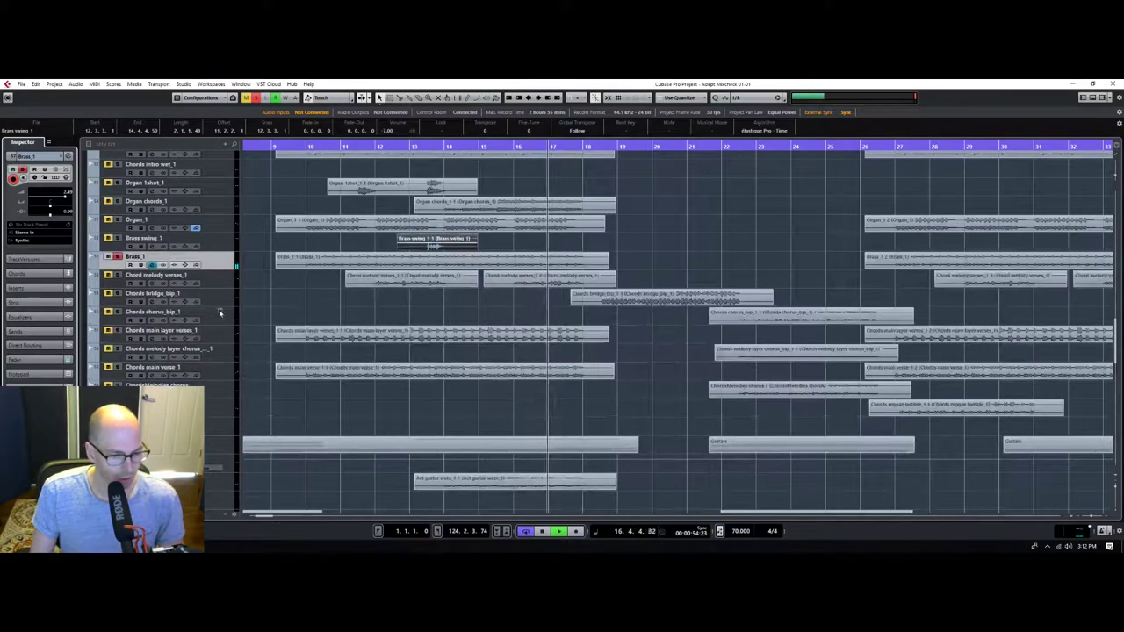
click(241, 275)
click(360, 146)
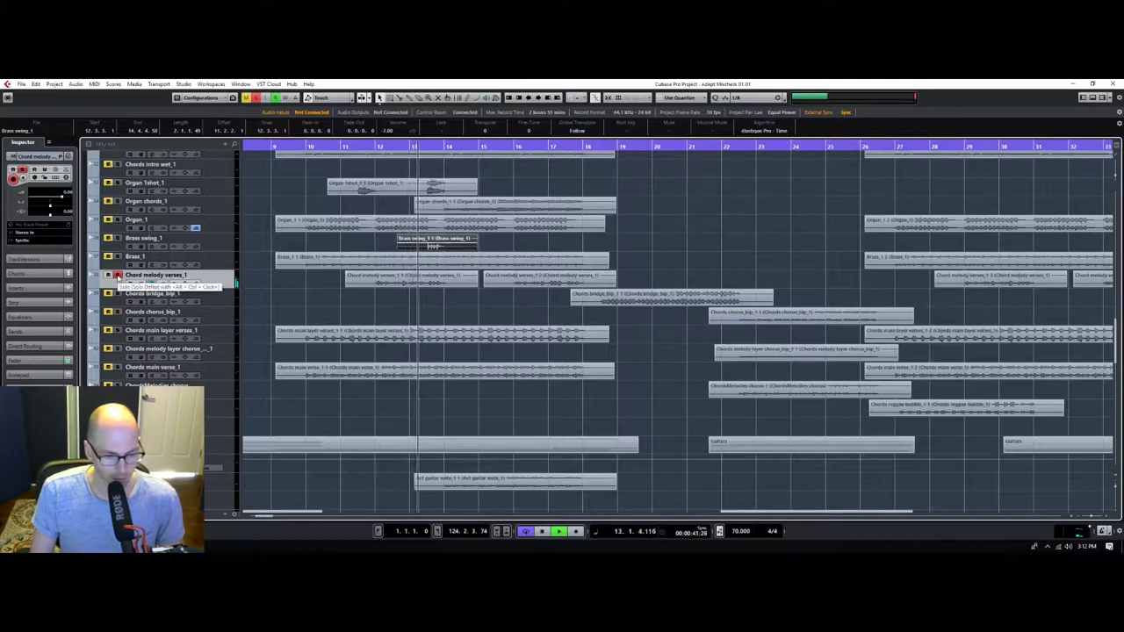
click(118, 275)
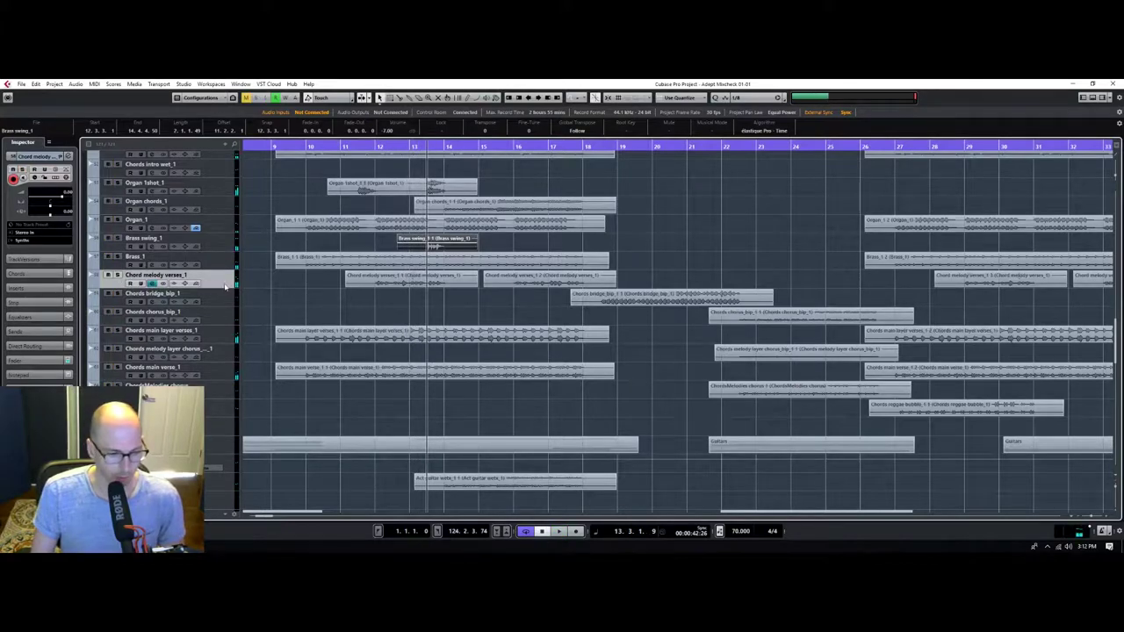
Assign the first send of Chord melody verses_1 to Delay_PingPong WIDE and open its StereoDelay settings.
click(375, 145)
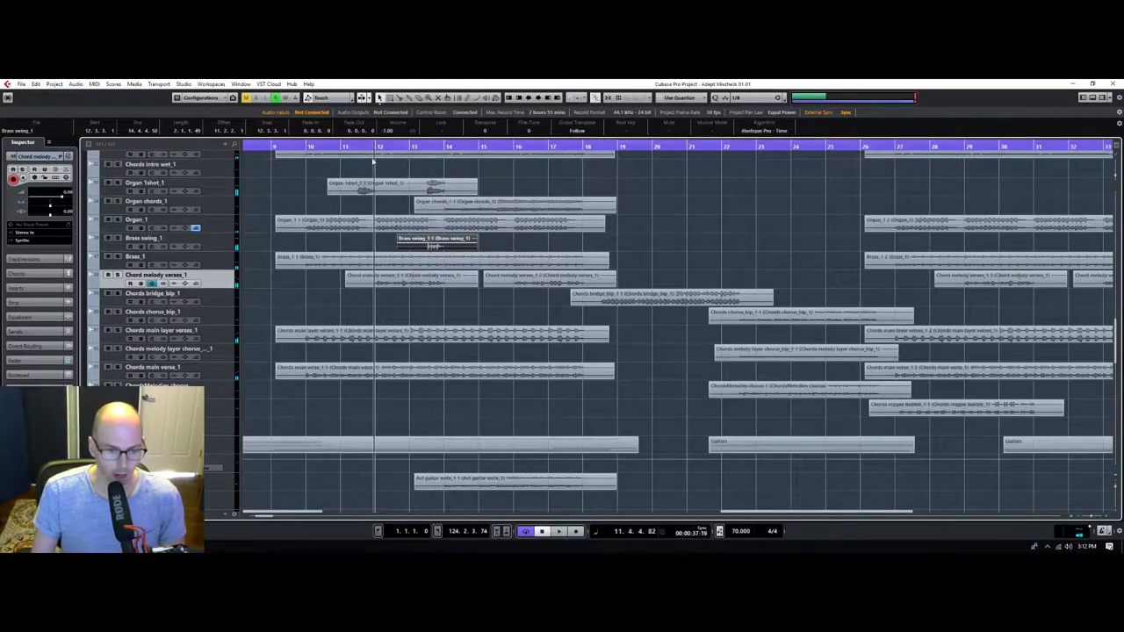
click(35, 331)
click(40, 255)
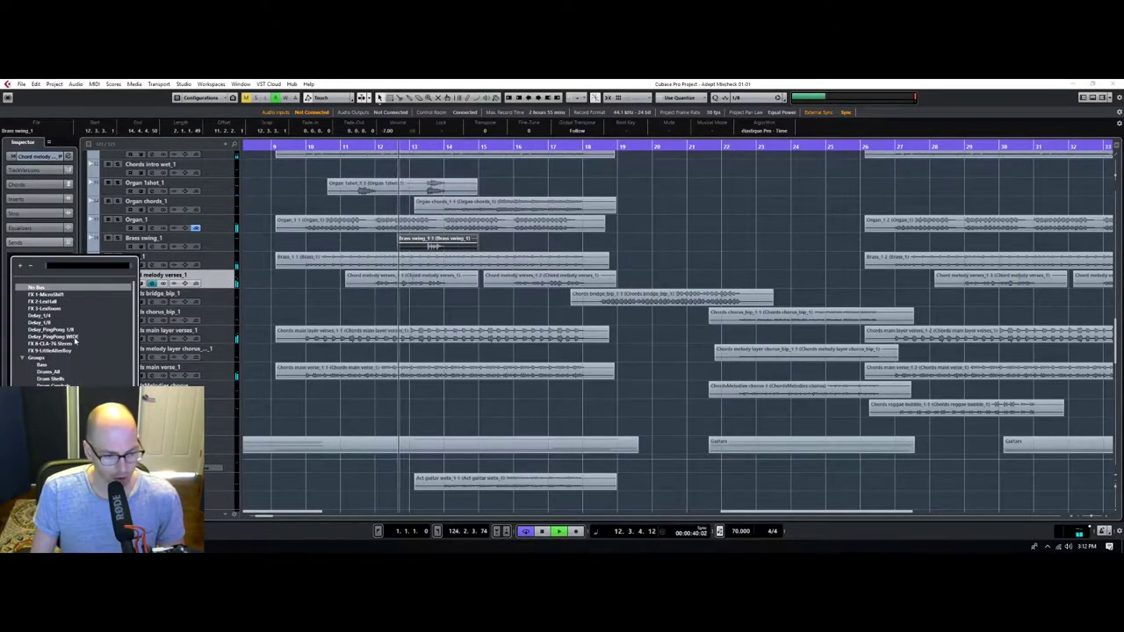
click(60, 336)
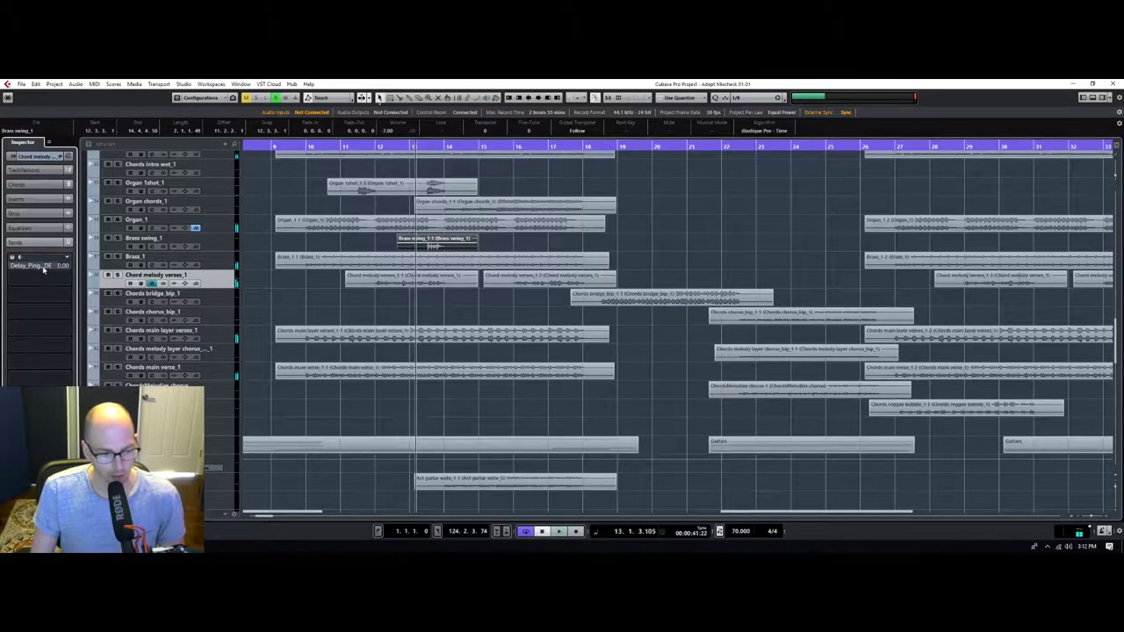
right_click(44, 267)
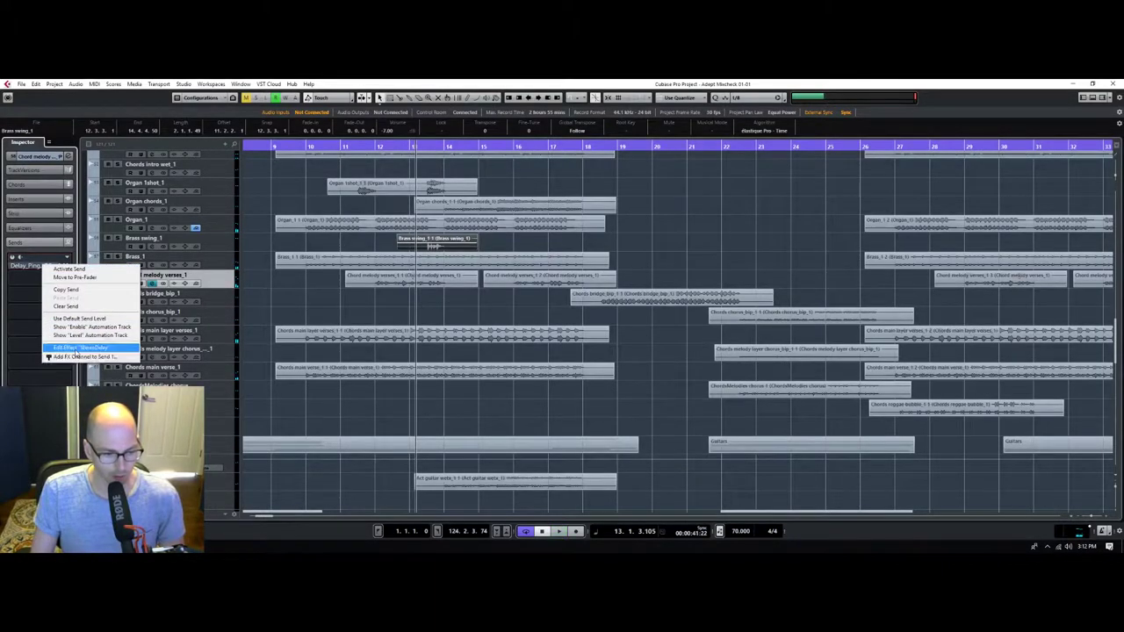
click(80, 348)
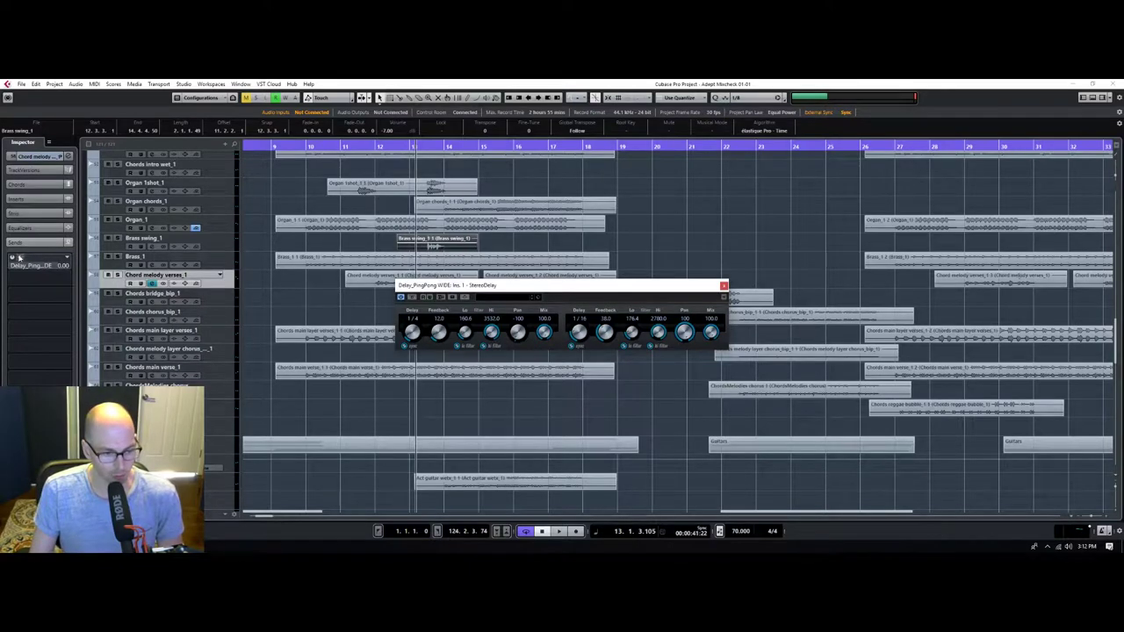
Solo Chord melody verses_1 with its delay send enabled and audition it, returning playback to just before bar 12.
click(116, 275)
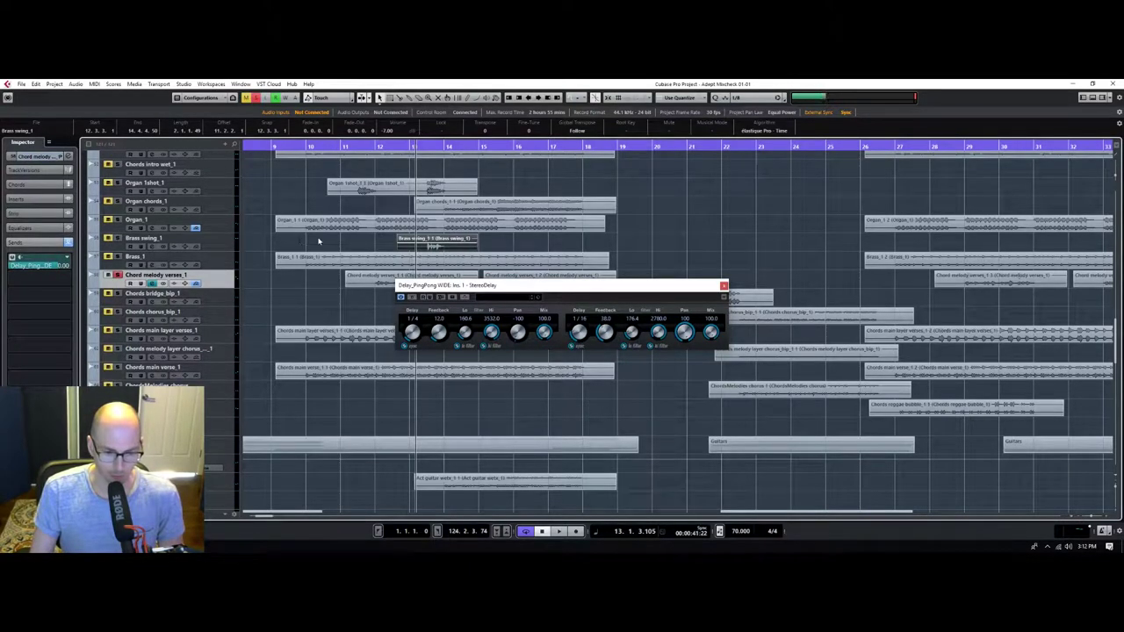
drag(465, 293, 448, 369)
key(space)
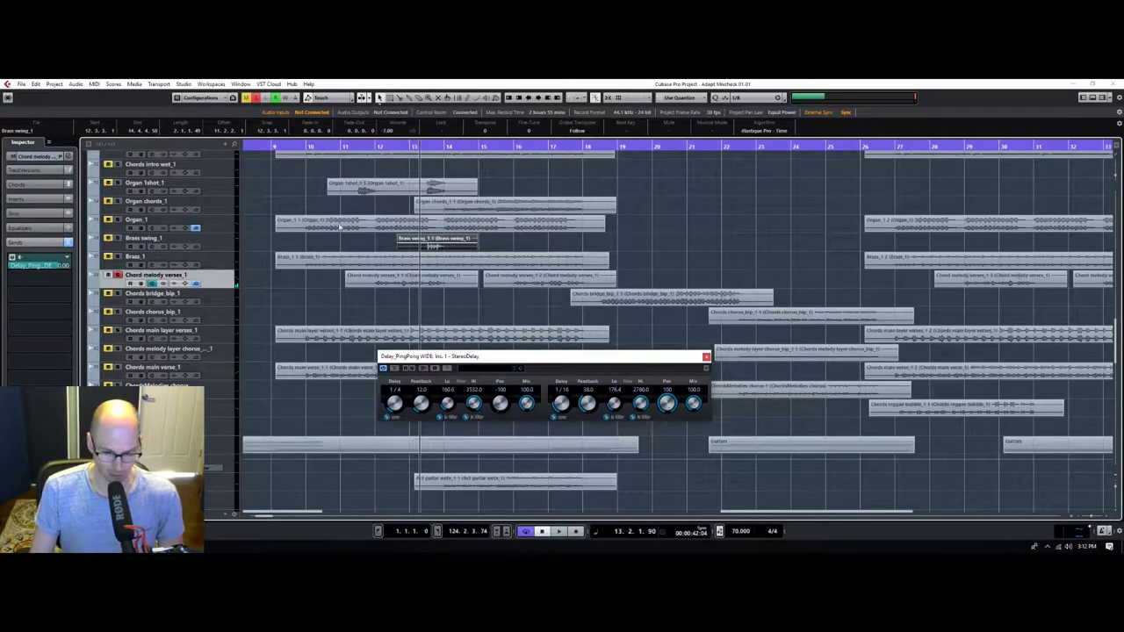
drag(381, 152, 342, 171)
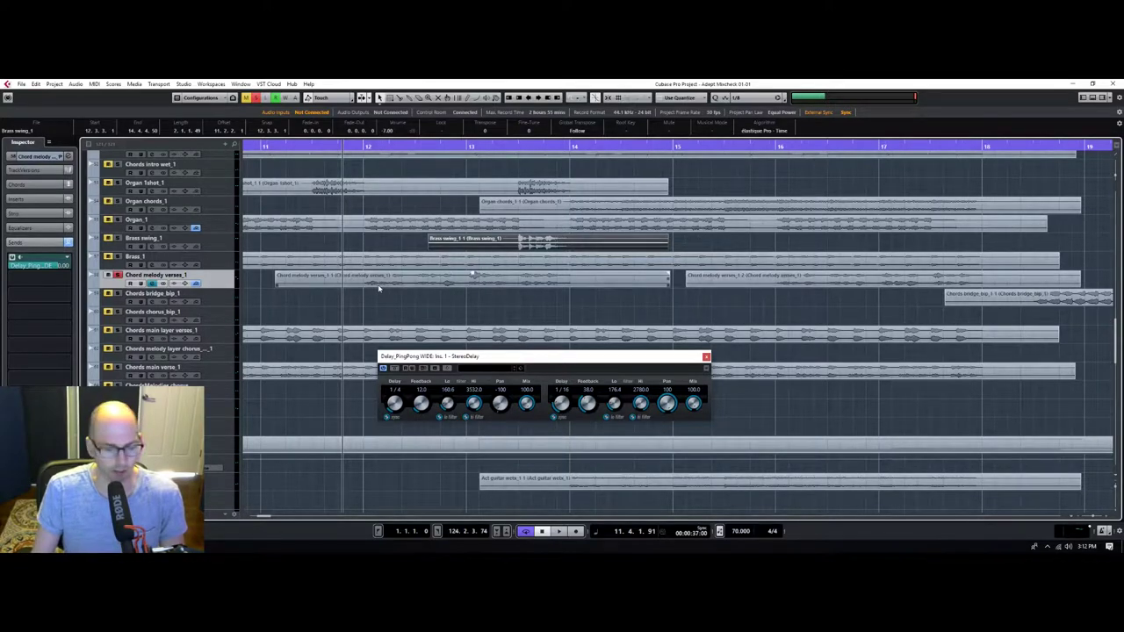
Try different Delay_PingPong WIDE send levels by ear, pull the send down to -∞, and close the StereoDelay window.
drag(42, 267, 40, 267)
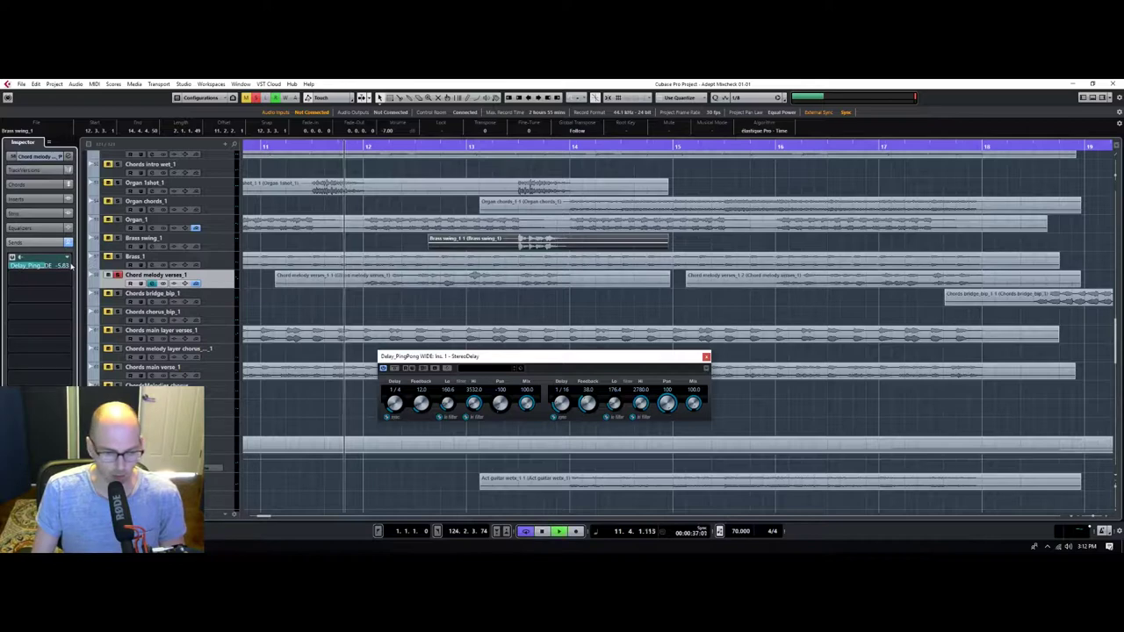
drag(33, 266, 95, 277)
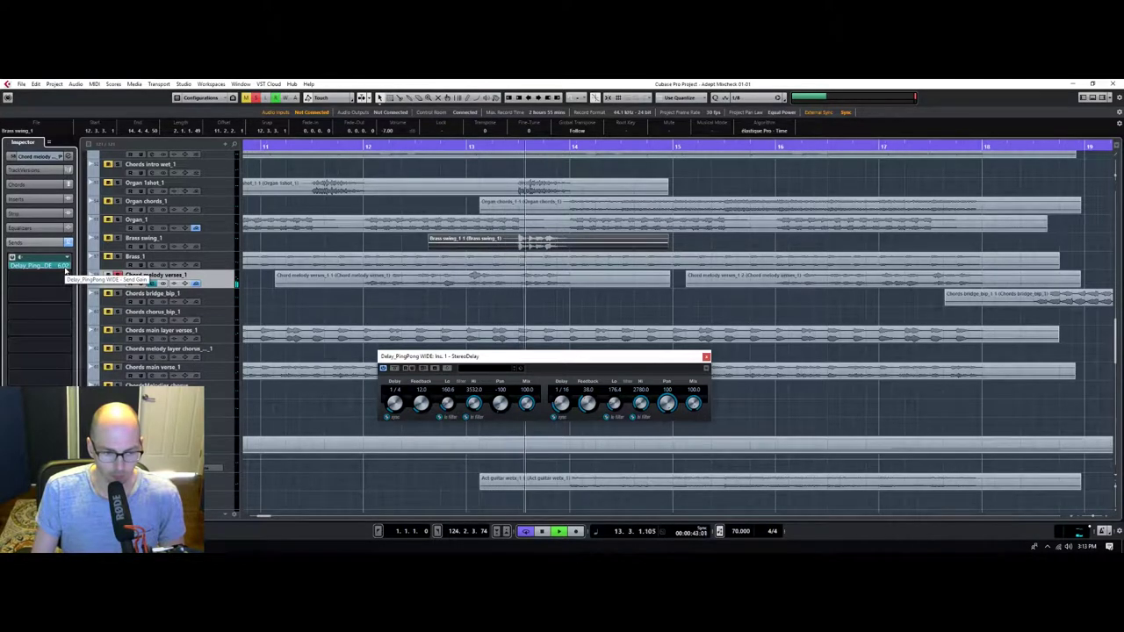
scroll(40, 270, down, 6)
scroll(33, 271, down, 3)
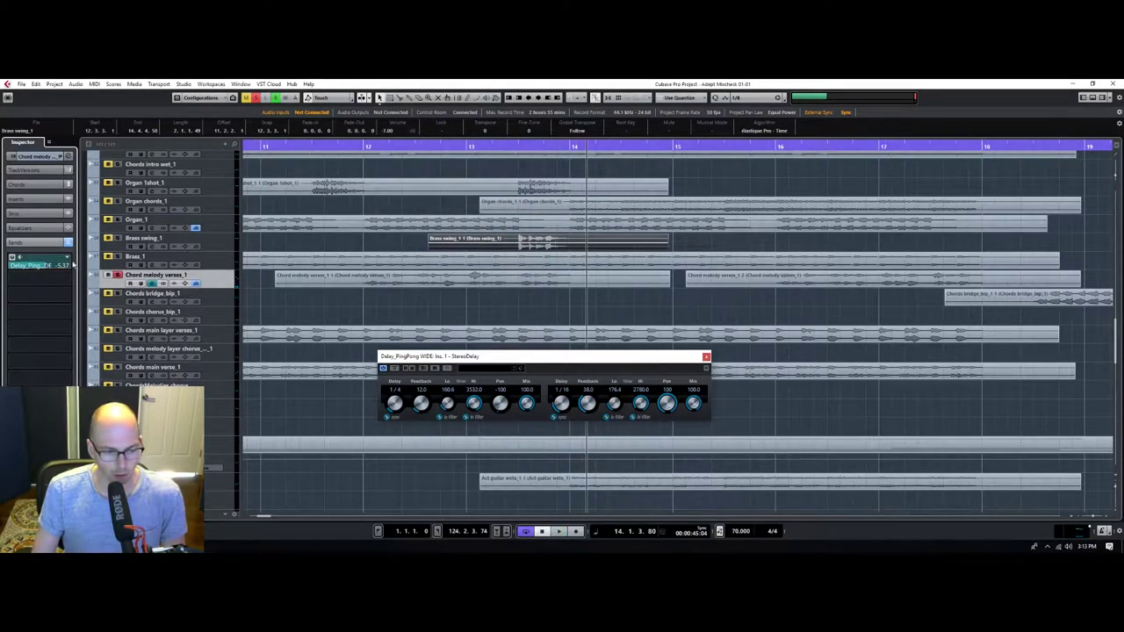
click(364, 147)
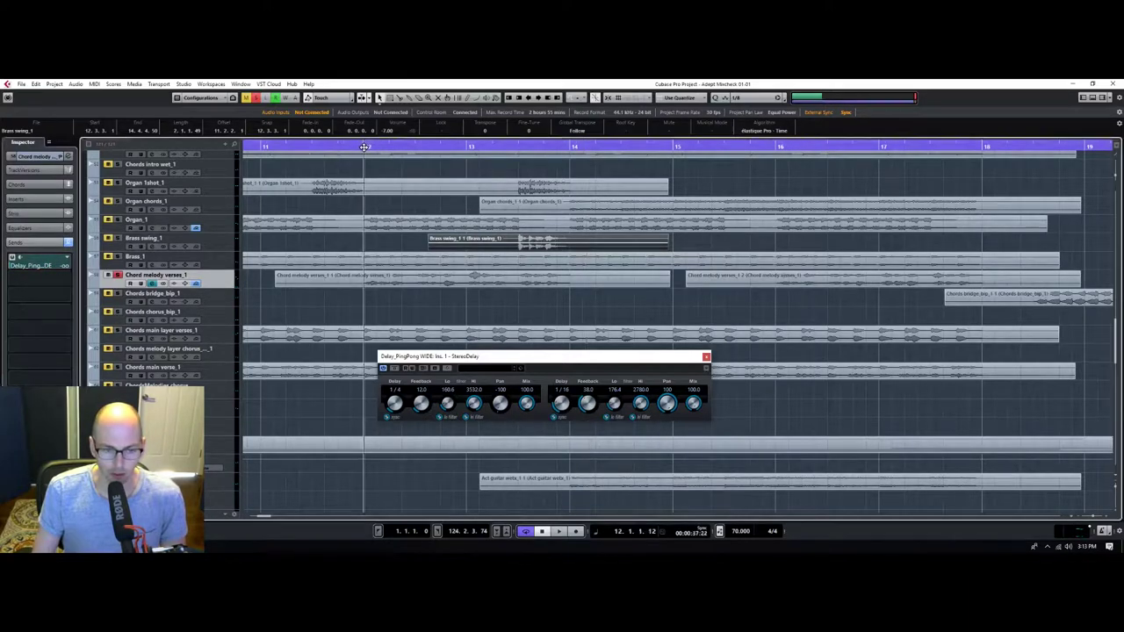
click(707, 356)
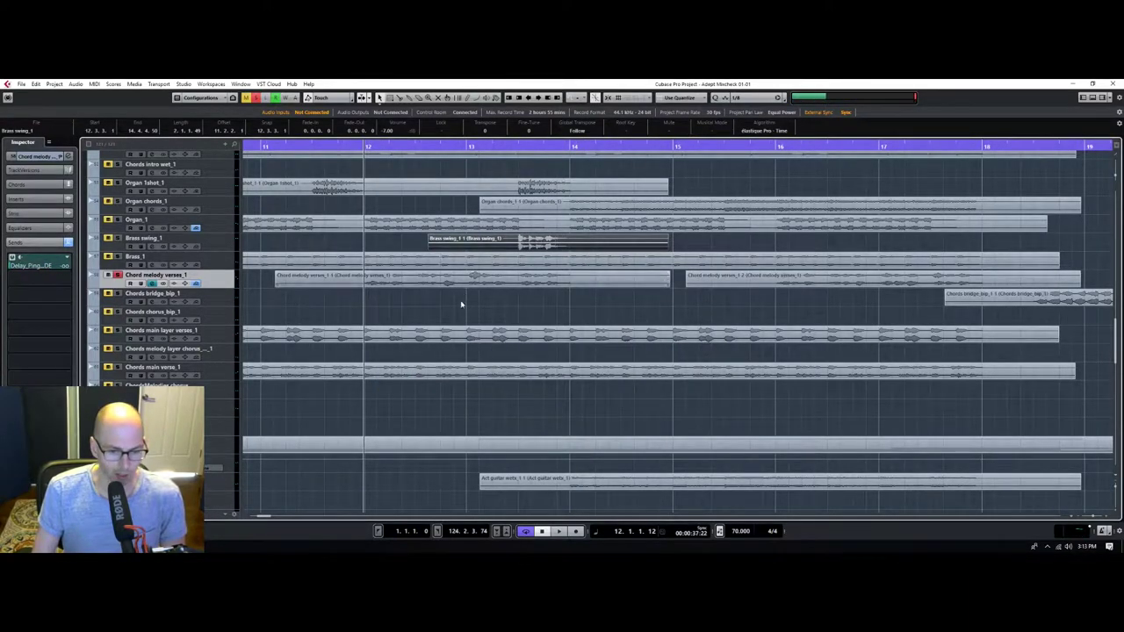
Raise the Delay_PingPong WIDE send on Chord melody verses_1 to -1.01 and audition it unsoloed in the mix from bar 12.
key(space)
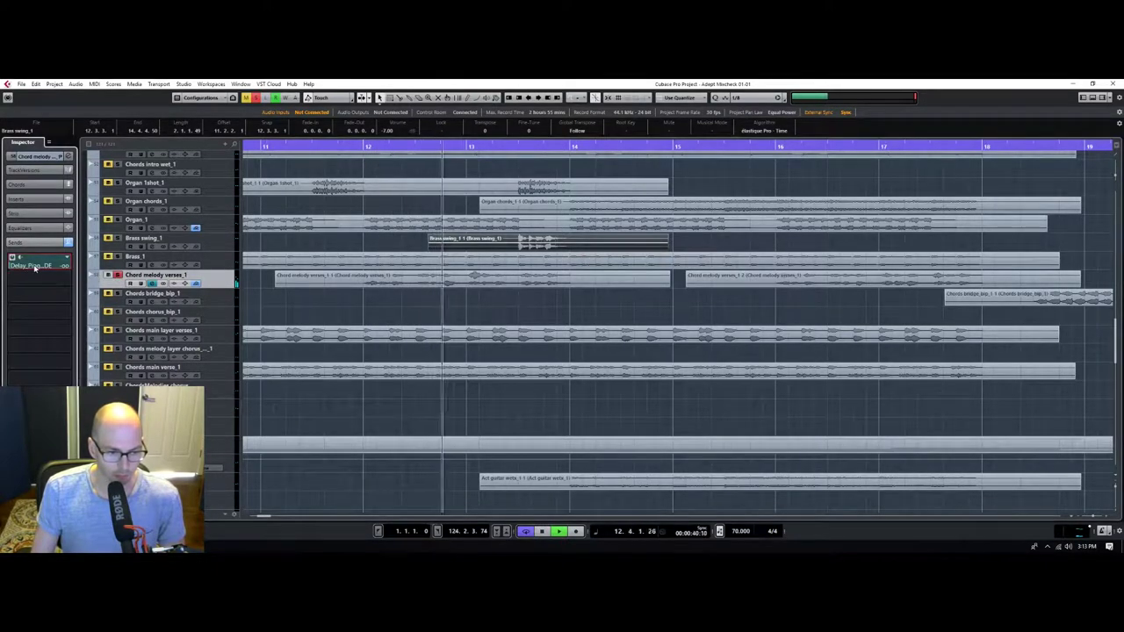
drag(33, 266, 82, 268)
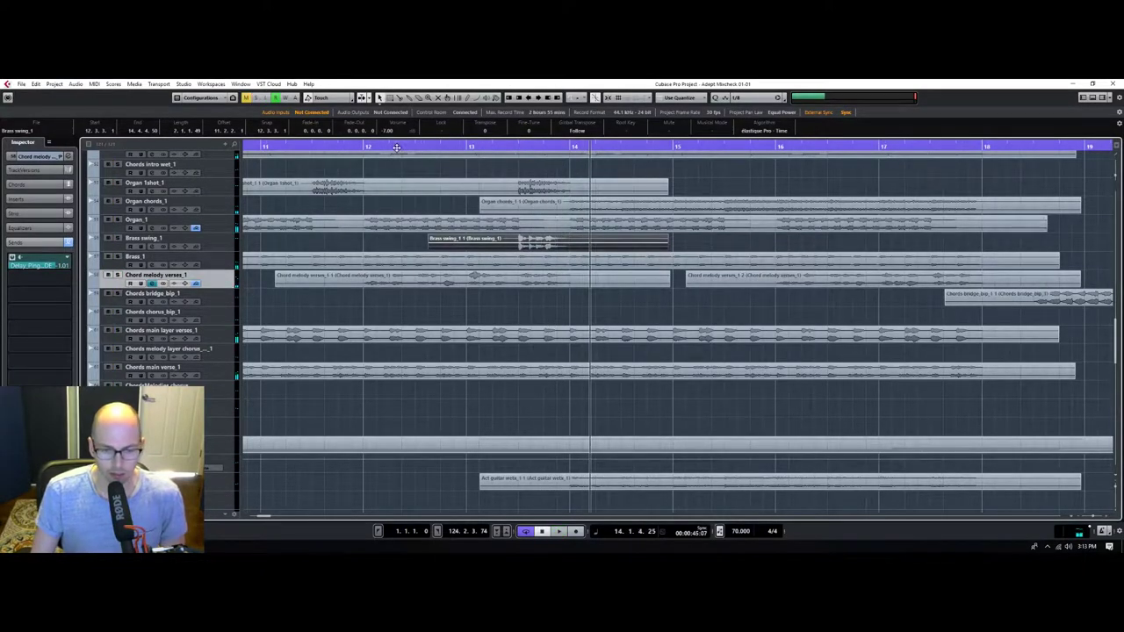
drag(397, 148, 368, 122)
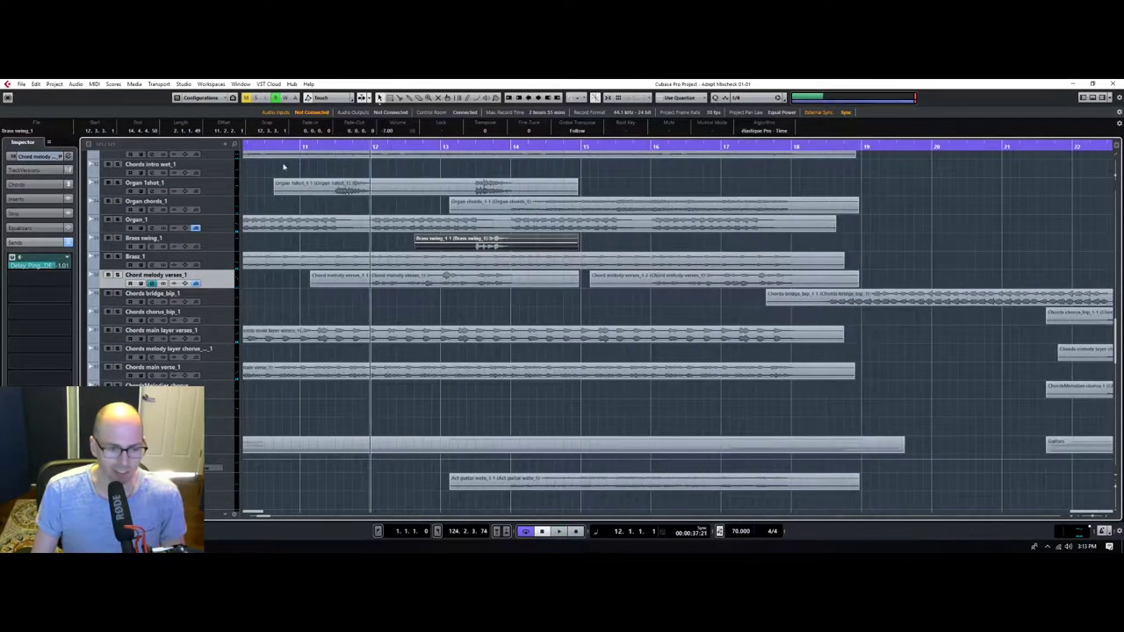
click(46, 155)
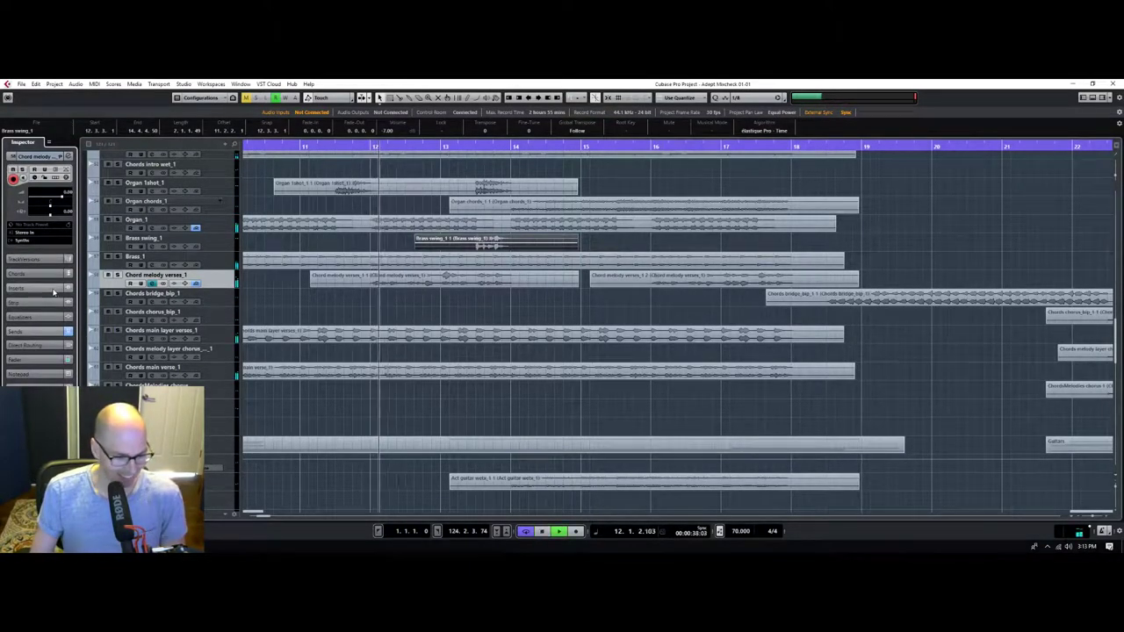
key(space)
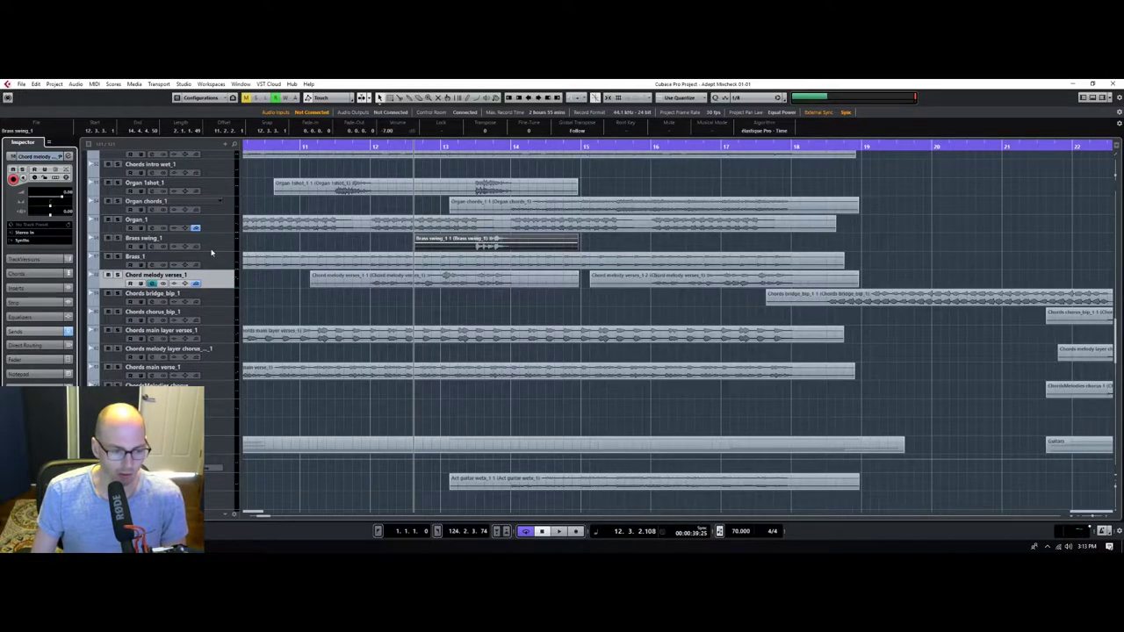
Add a CLA-2A stereo compressor to the third insert slot of Chord melody verses_1.
click(55, 289)
click(48, 221)
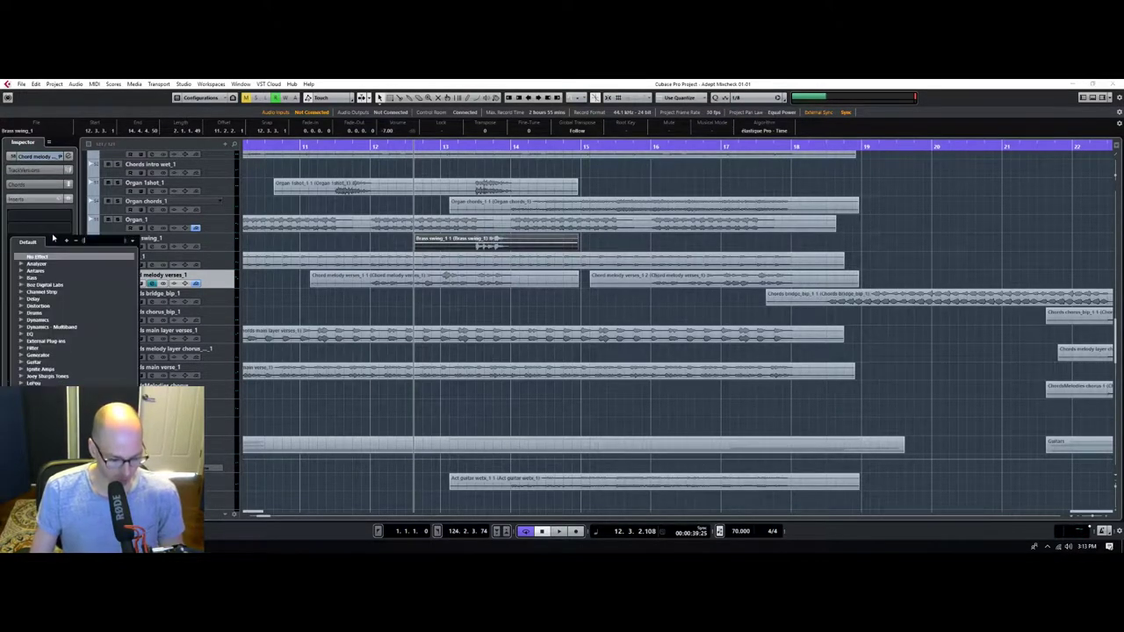
text(2a)
click(61, 270)
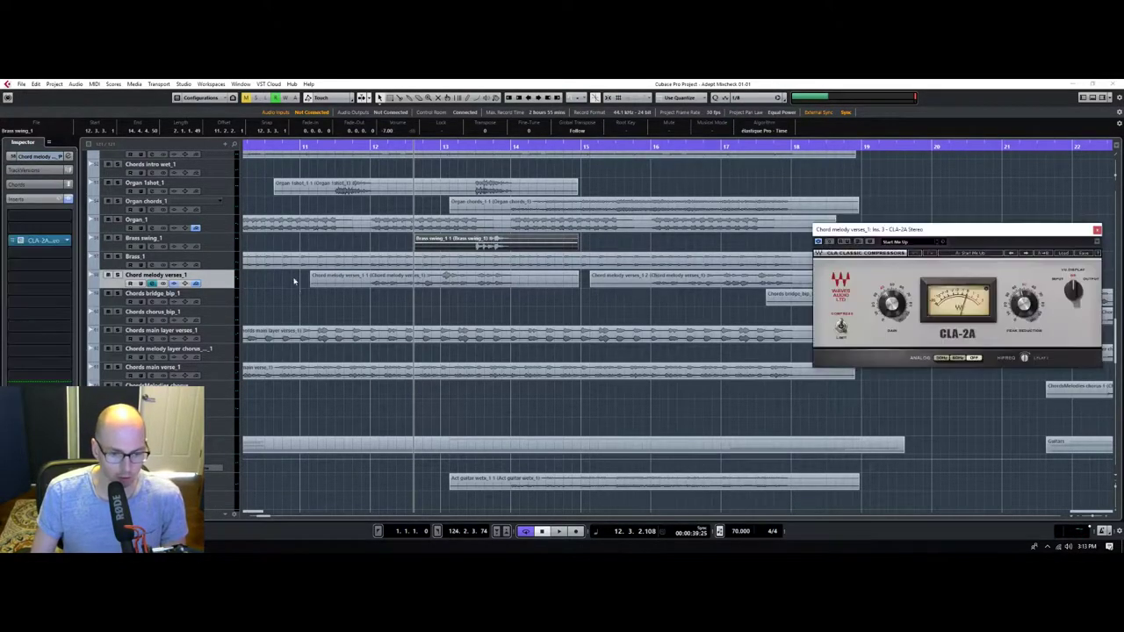
Audition the compressed Chord melody verses_1 in the mix from just before bar 12 and close the CLA-2A window.
click(359, 146)
key(space)
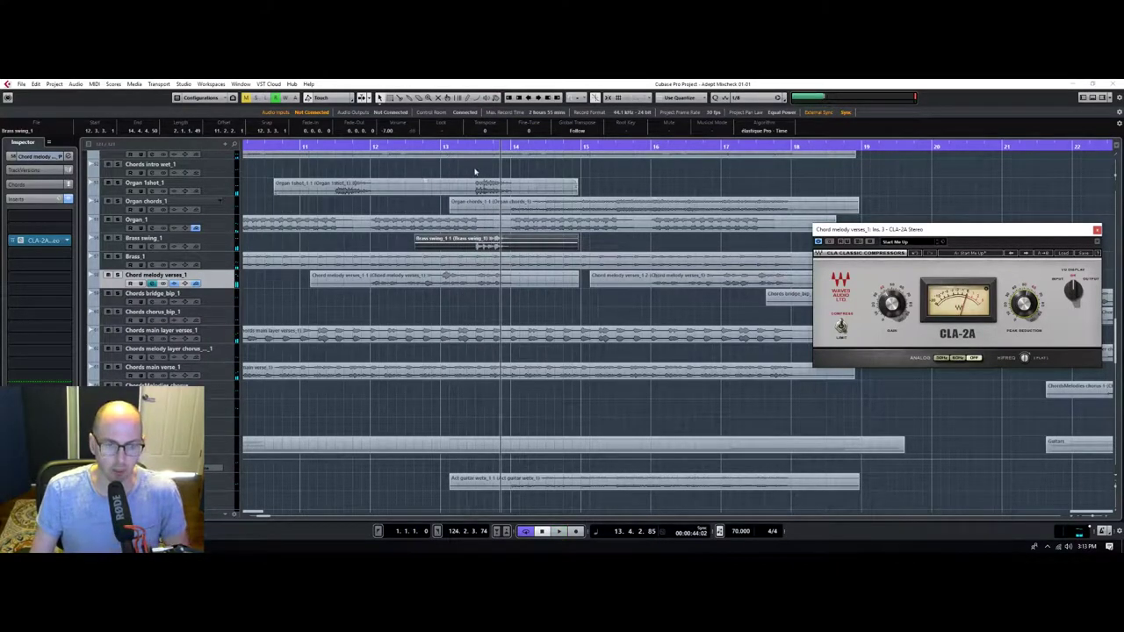
click(352, 146)
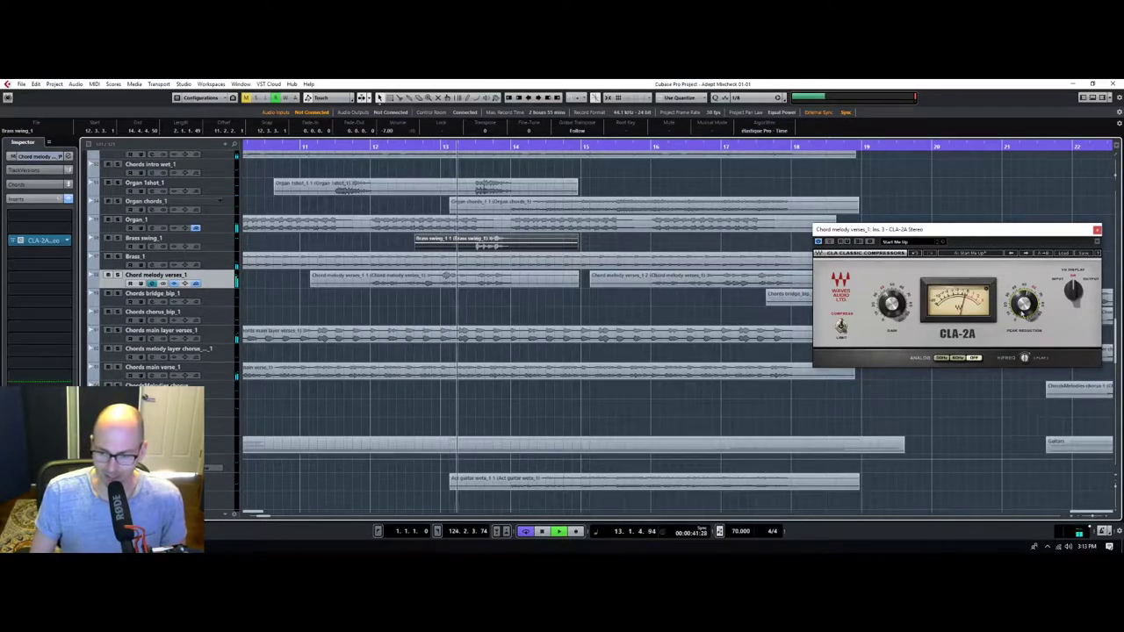
click(1097, 229)
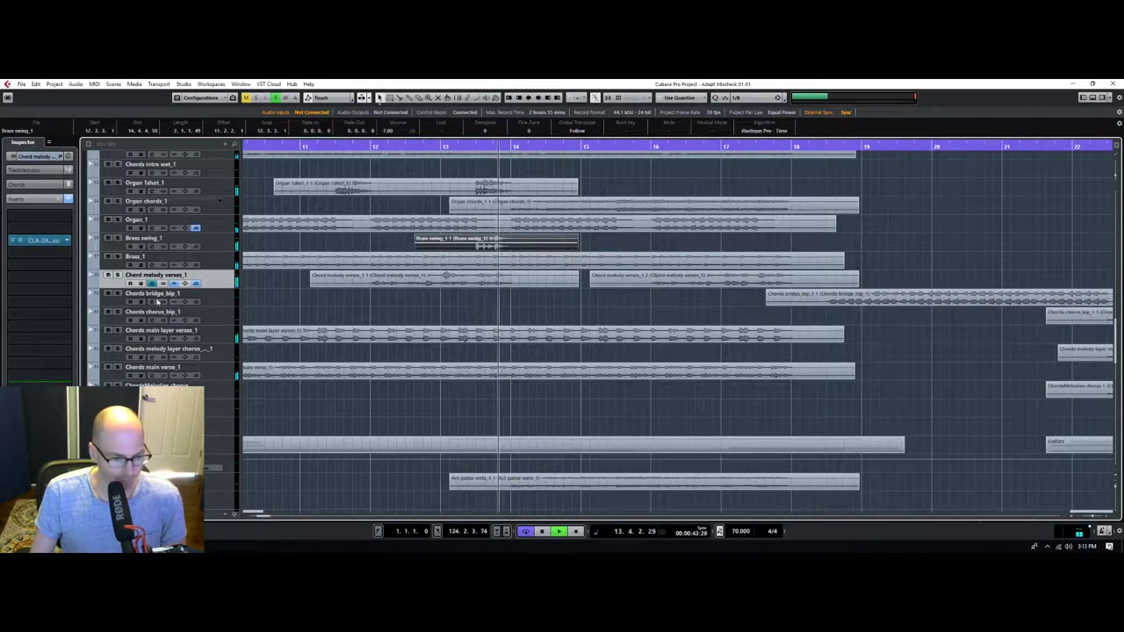
Solo Chord melody verses_1 and assign its second send to FX 1-MicroShift, with the send enabled.
click(116, 275)
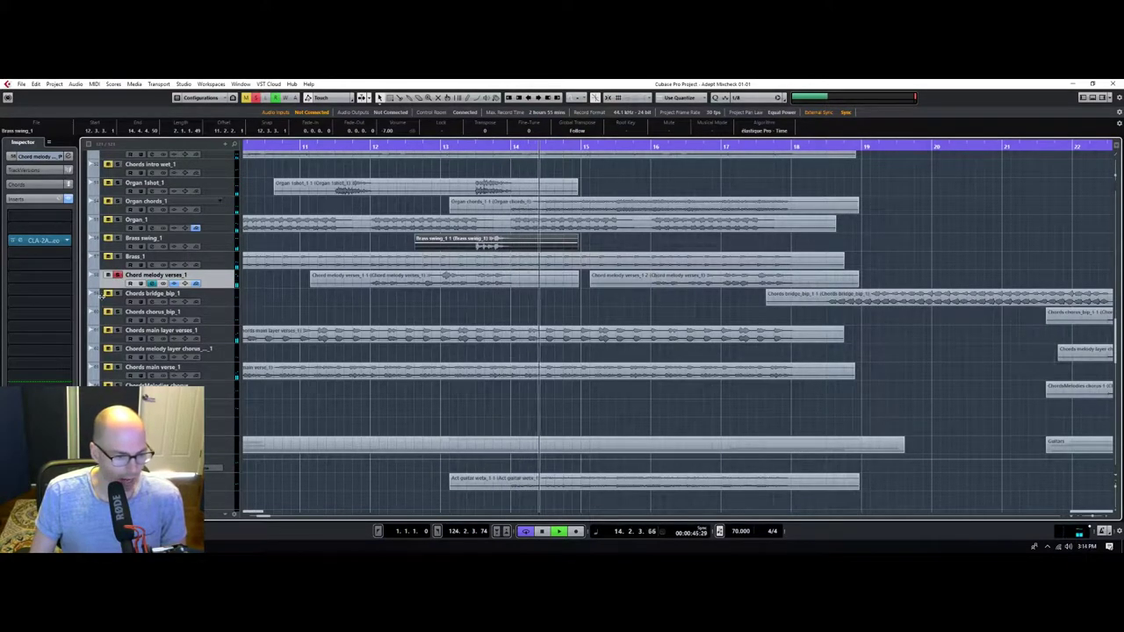
click(48, 455)
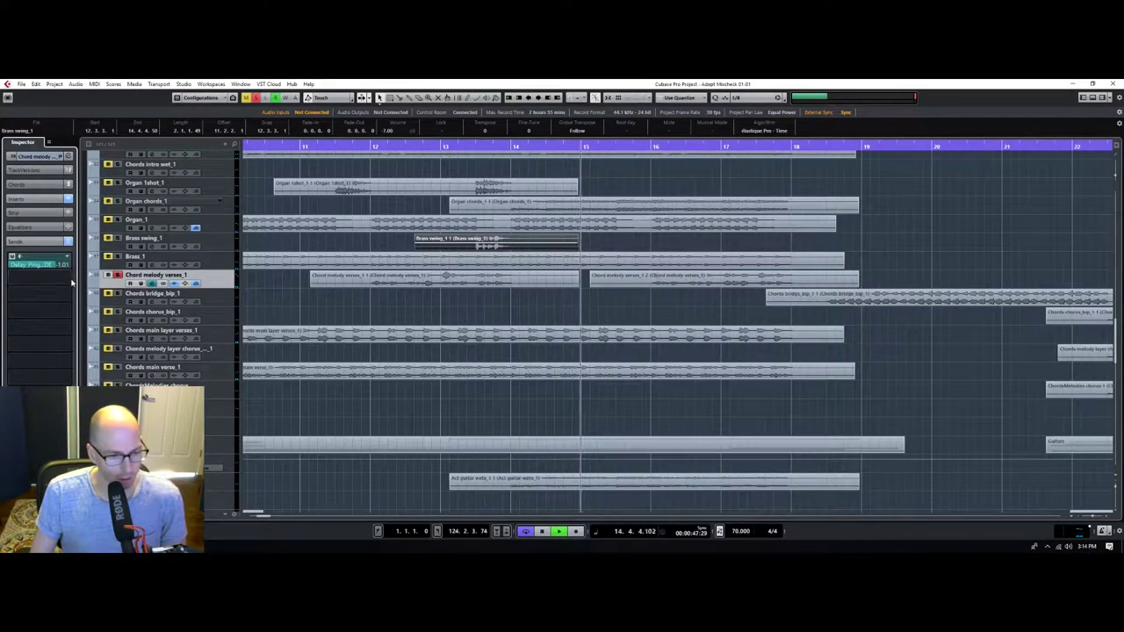
click(68, 279)
click(44, 315)
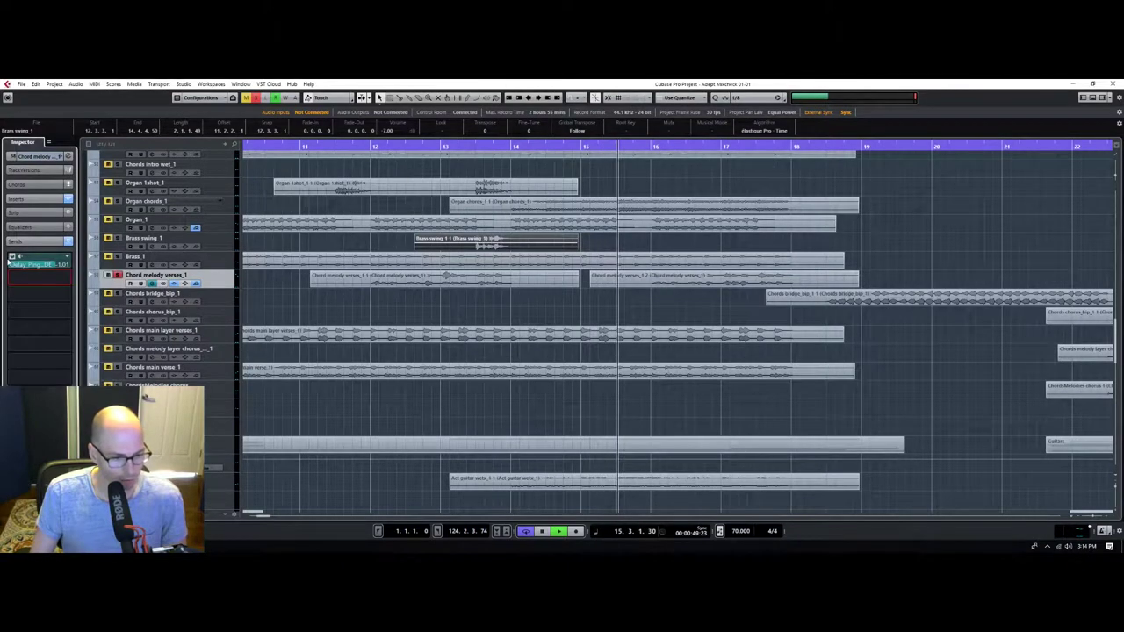
click(13, 274)
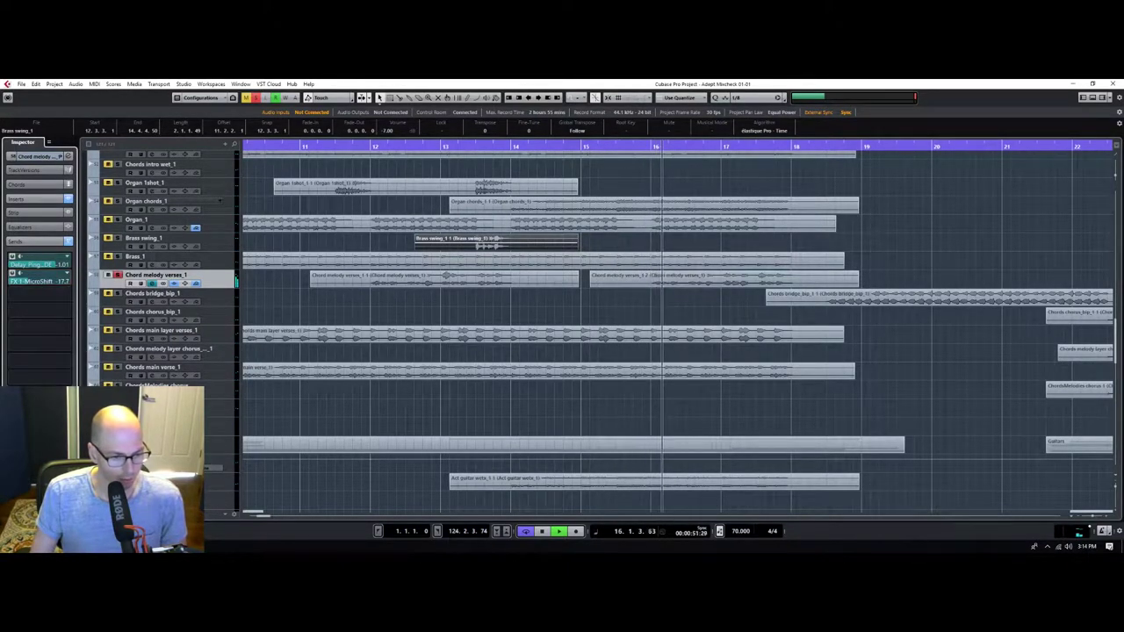
Set the FX 1-MicroShift send level of Chord melody verses_1 to -8.77, comparing it soloed and in the full mix.
click(118, 274)
click(117, 273)
drag(49, 281, 42, 284)
key(s)
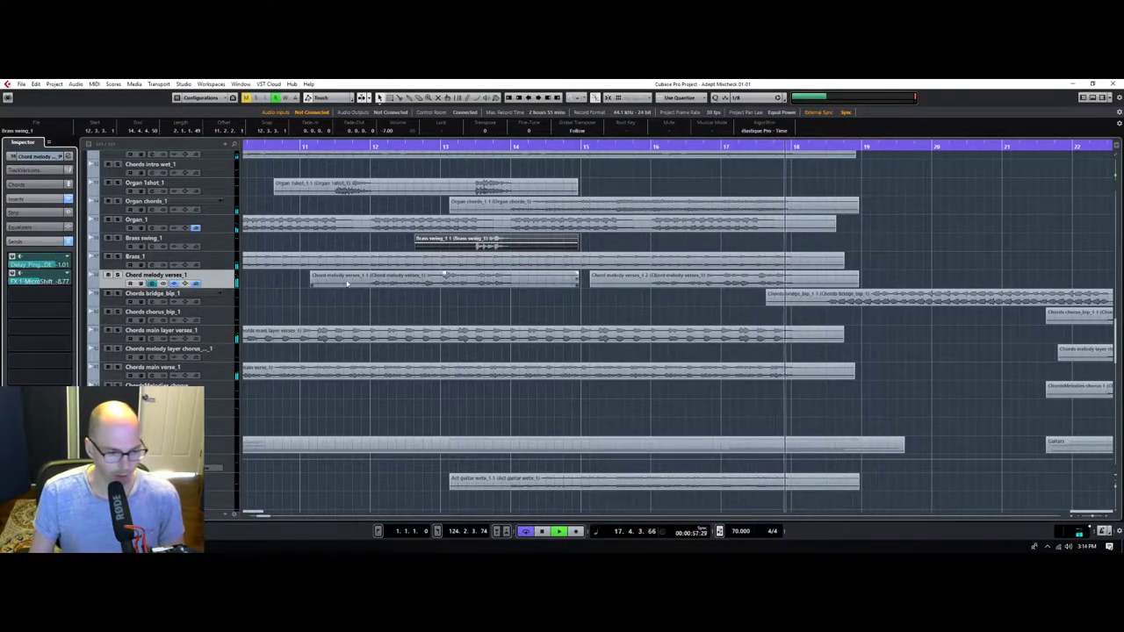
Select Chords bridge_bip_1, survey the arrangement from bass to pads, and audition the passage from around bar 18 into the chorus.
click(227, 304)
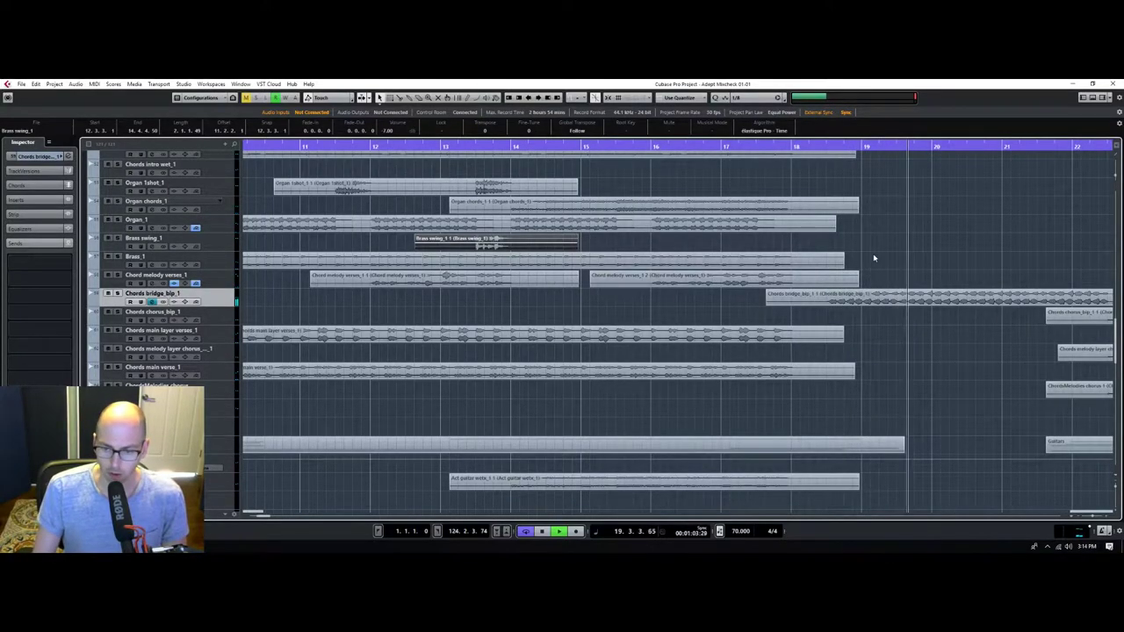
scroll(873, 257, up, 15)
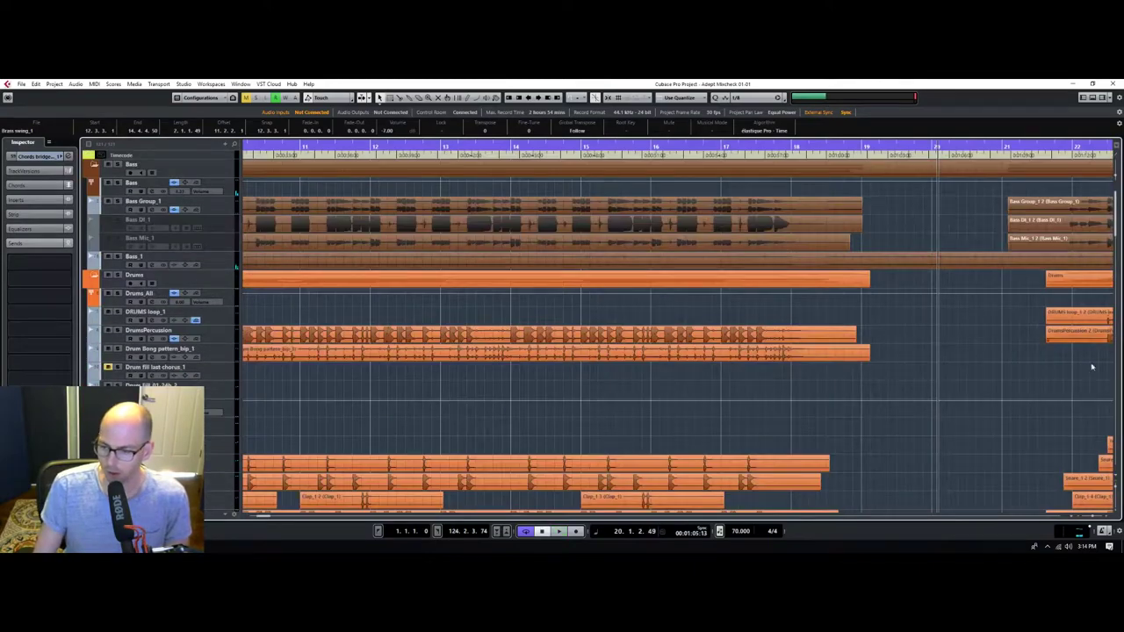
drag(1093, 516, 1092, 517)
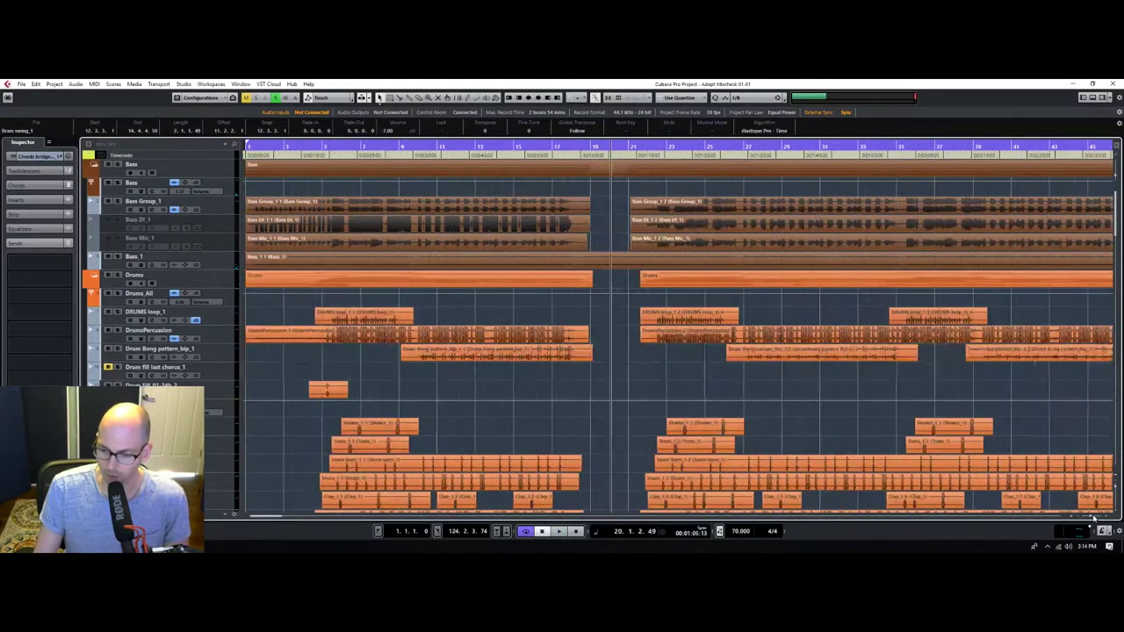
scroll(909, 456, down, 15)
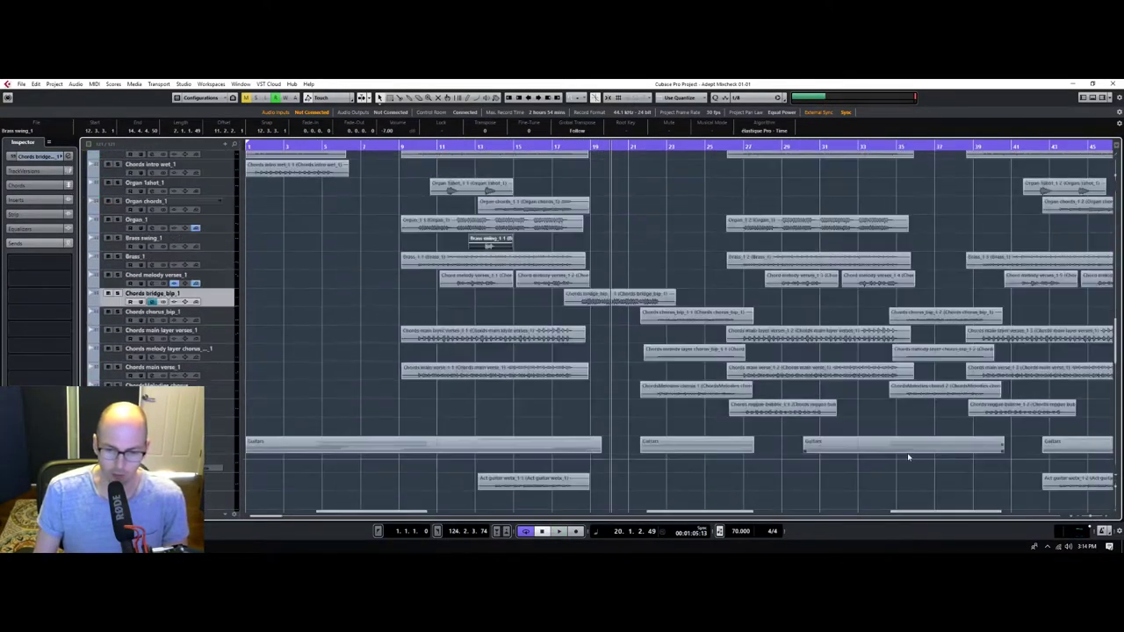
scroll(906, 455, down, 8)
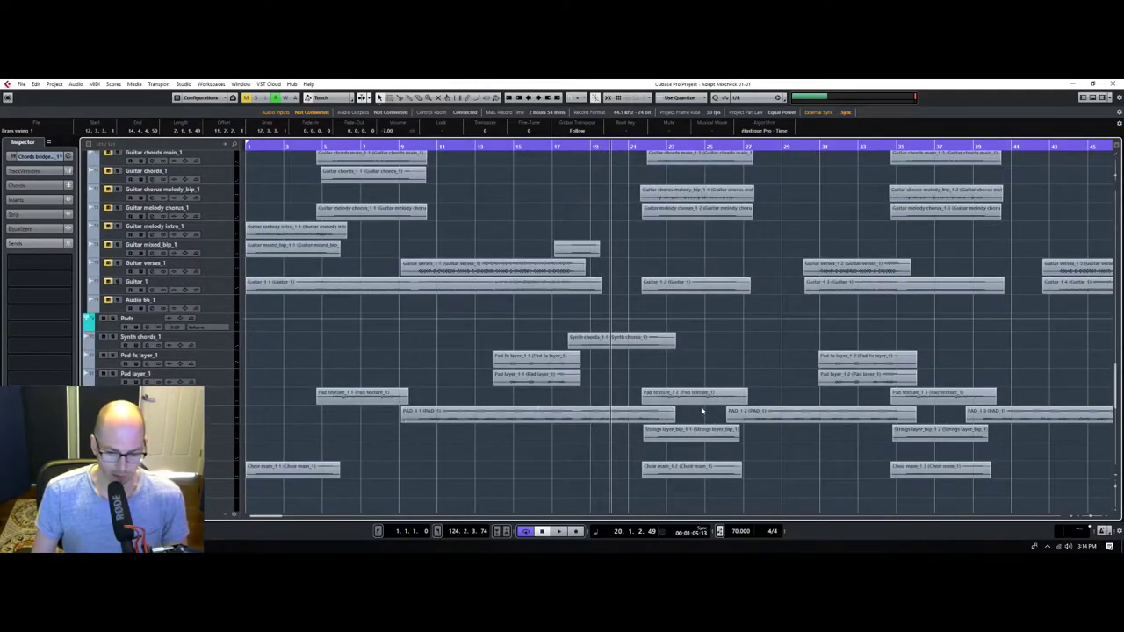
scroll(701, 410, down, 8)
scroll(651, 412, up, 4)
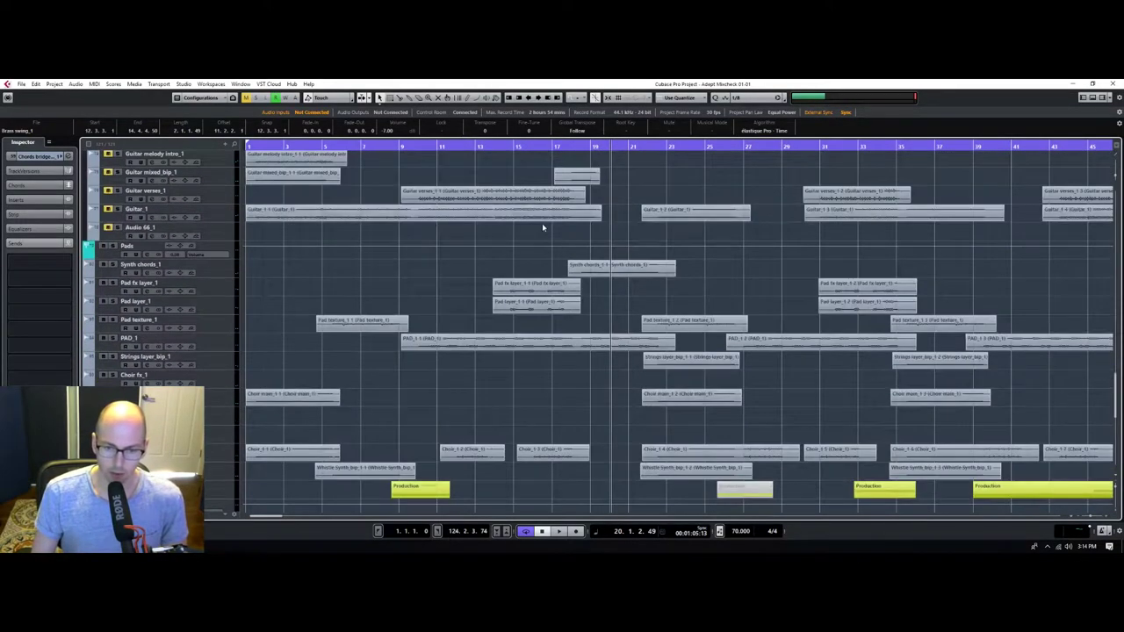
click(581, 146)
key(space)
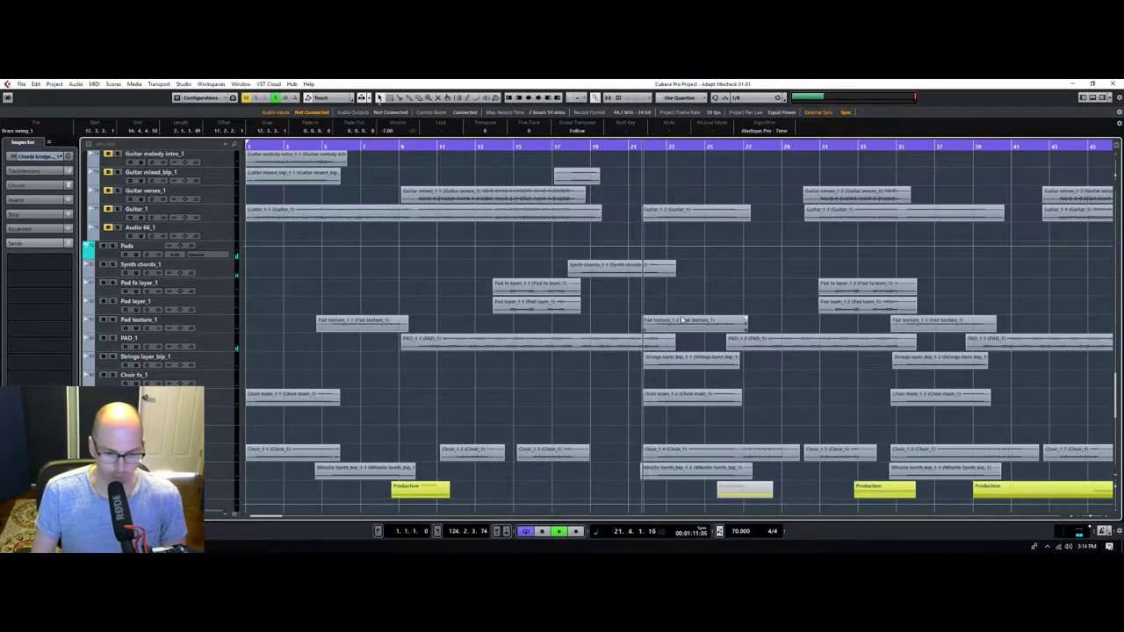
Find the AdlibsHarmonies clip near bar 21 among the vocal tracks and set its clip volume to -4.00.
scroll(682, 312, down, 8)
scroll(682, 312, up, 15)
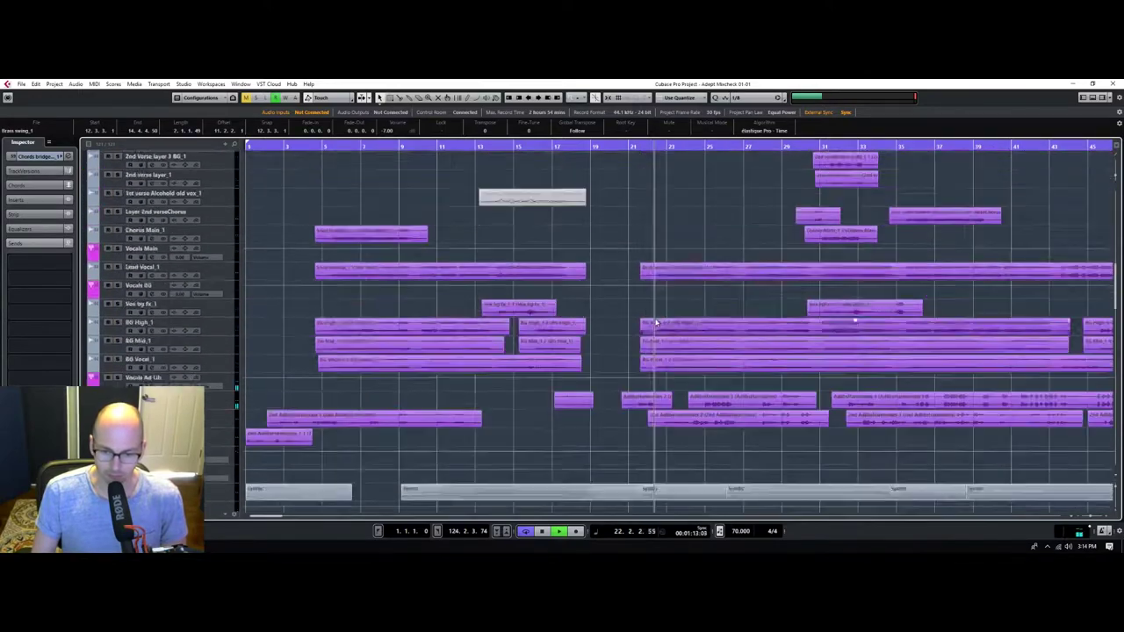
scroll(642, 367, down, 3)
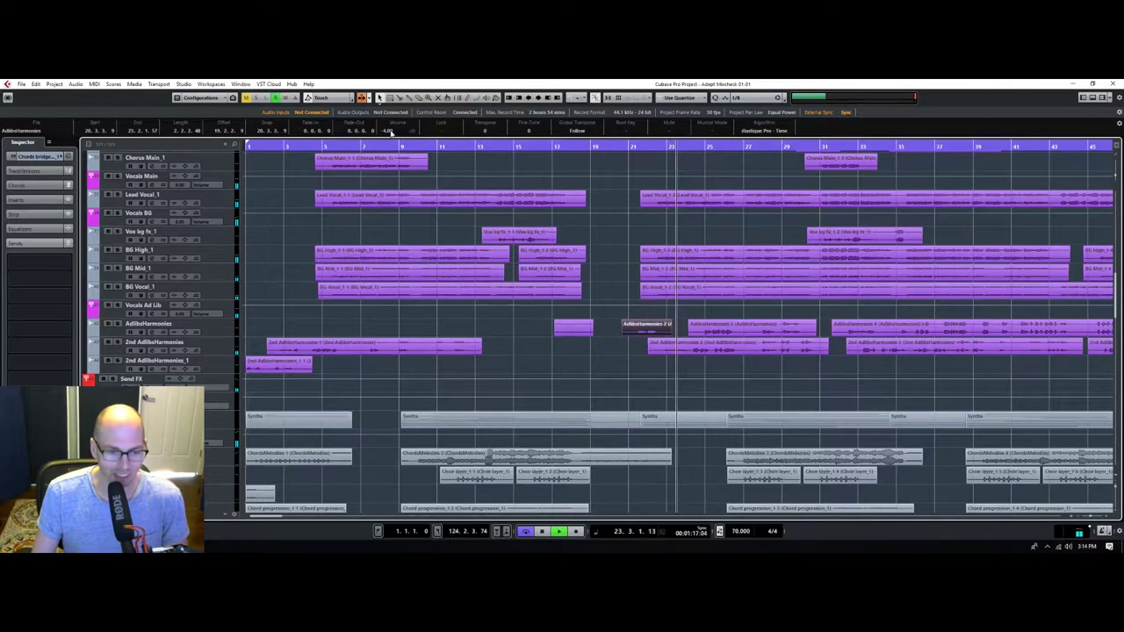
Lower the Vocals Ad Lib group volume to -7.00, briefly soloing the group during playback to check its level.
click(403, 350)
click(187, 316)
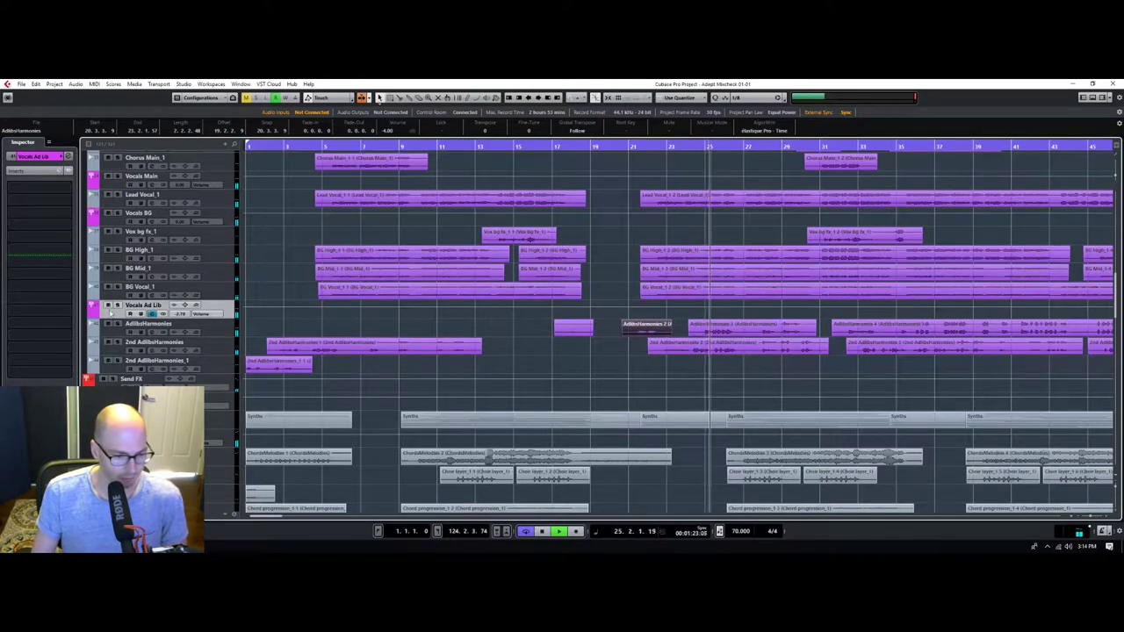
click(118, 304)
click(118, 305)
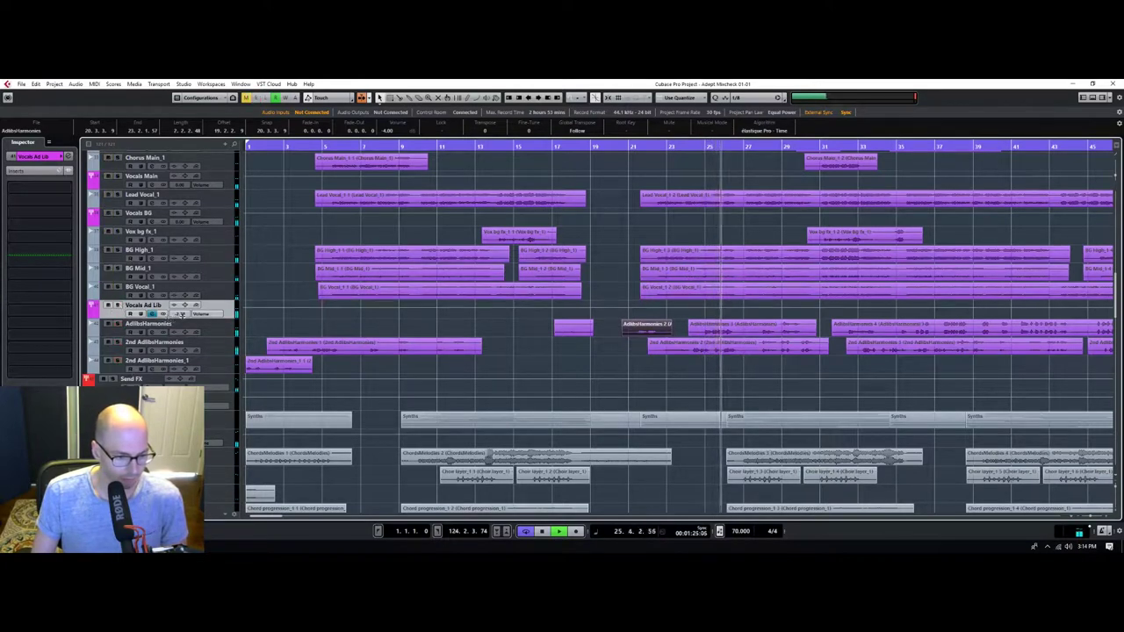
scroll(183, 314, down, 3)
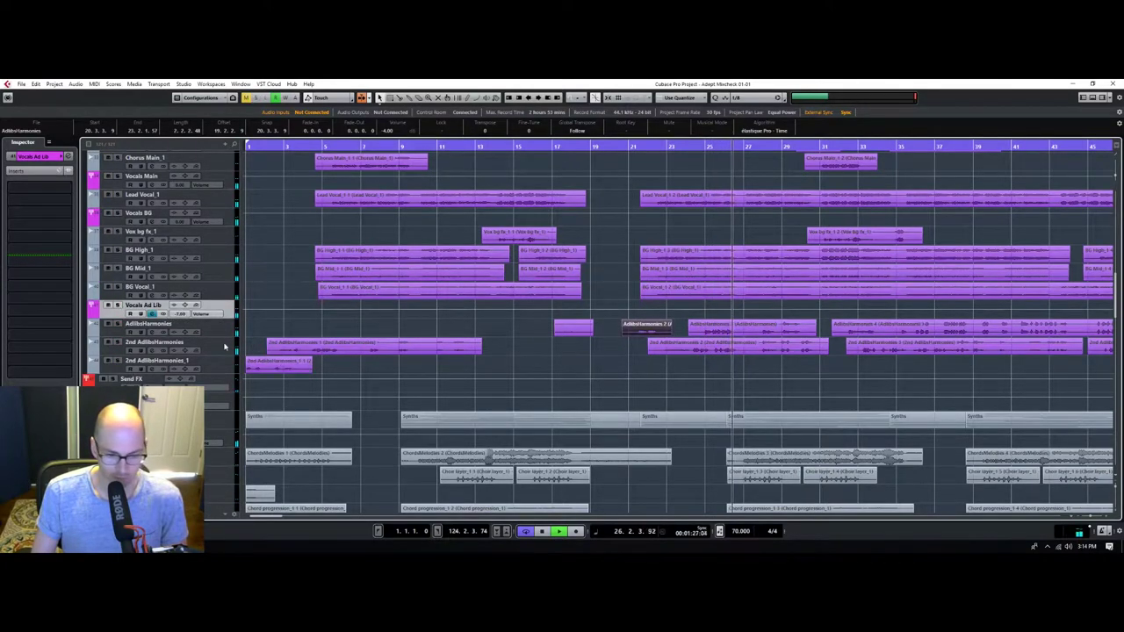
Resume playback near bar 26, select Vox_FX_S_bip_1 and show its basic track settings while listening.
scroll(702, 375, up, 10)
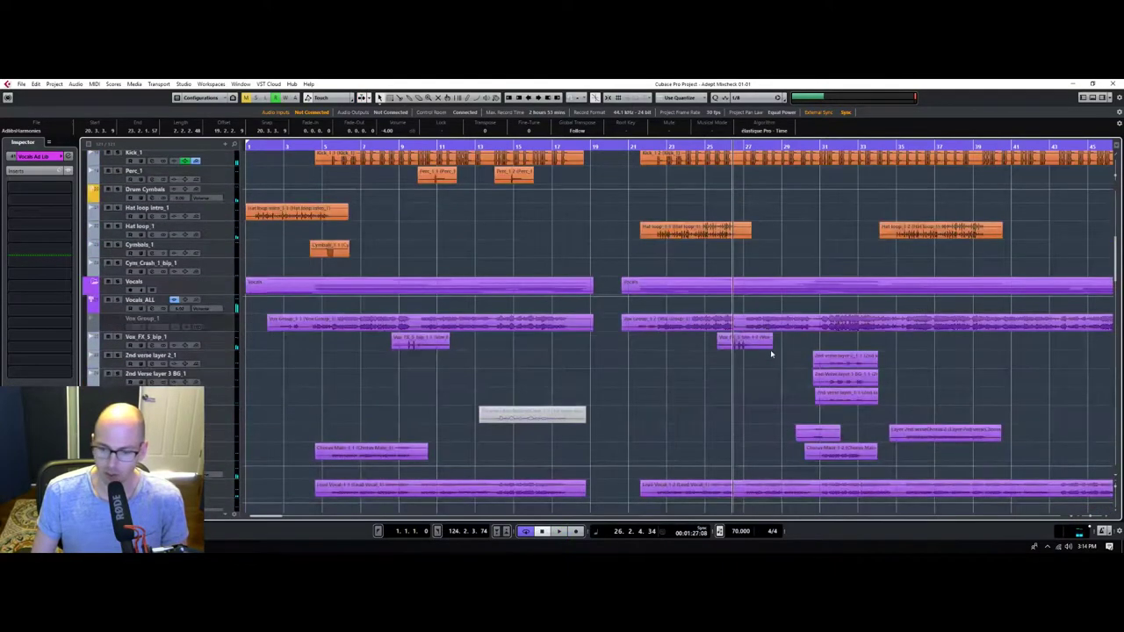
key(space)
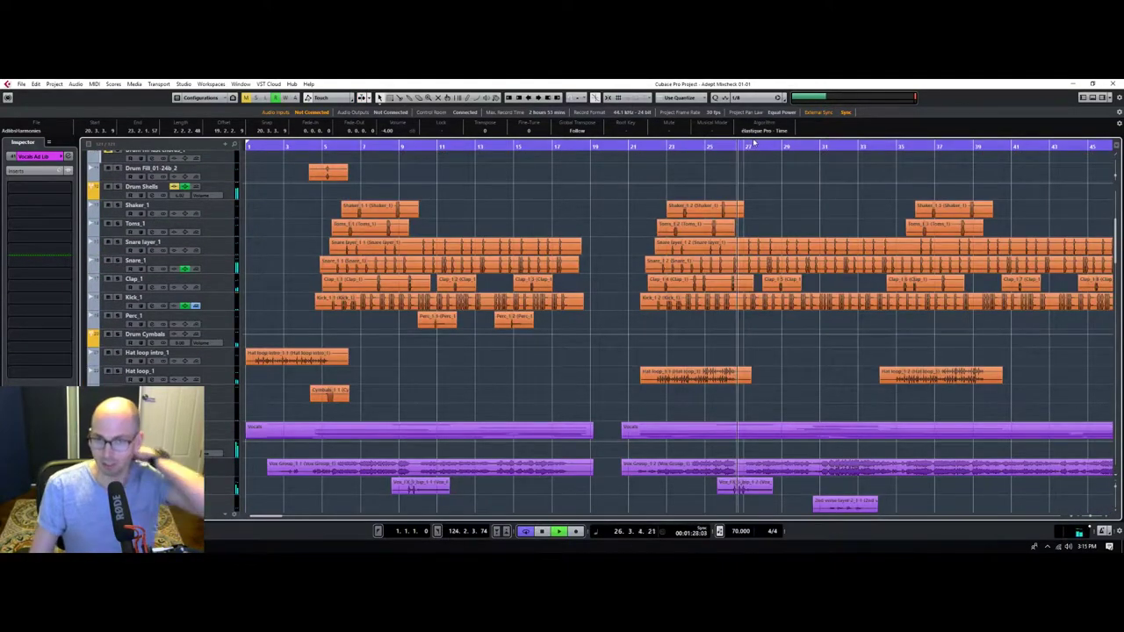
scroll(254, 381, down, 4)
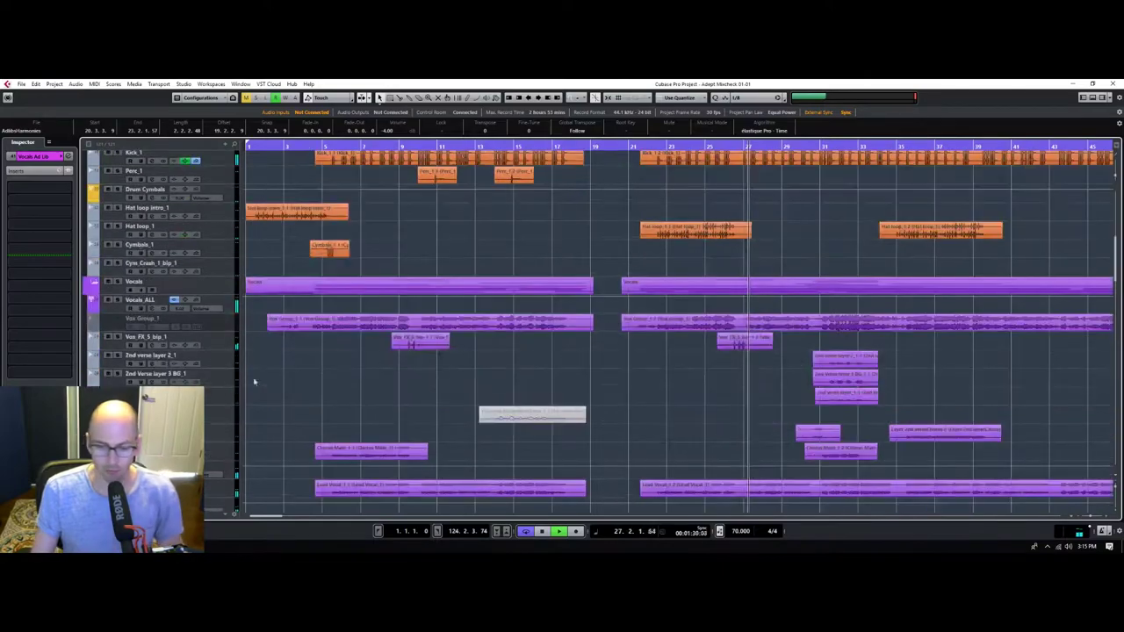
click(219, 335)
click(46, 163)
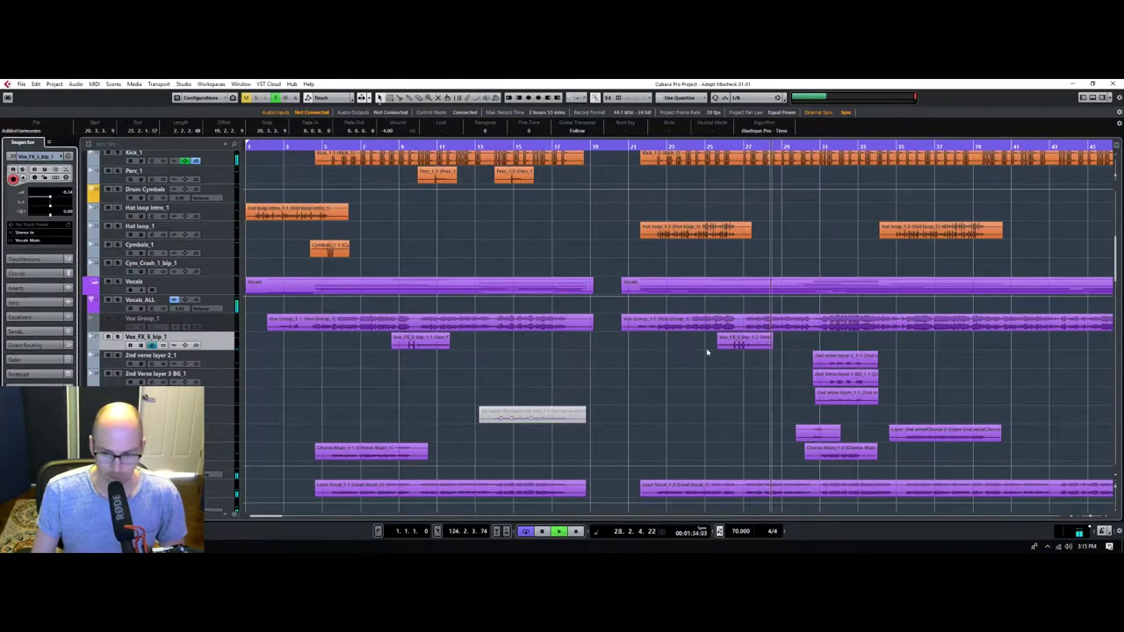
Look through the drum, vocal and synth tracks during and after playback, selecting the ChordsMelodies chorus track along the way.
scroll(708, 351, up, 4)
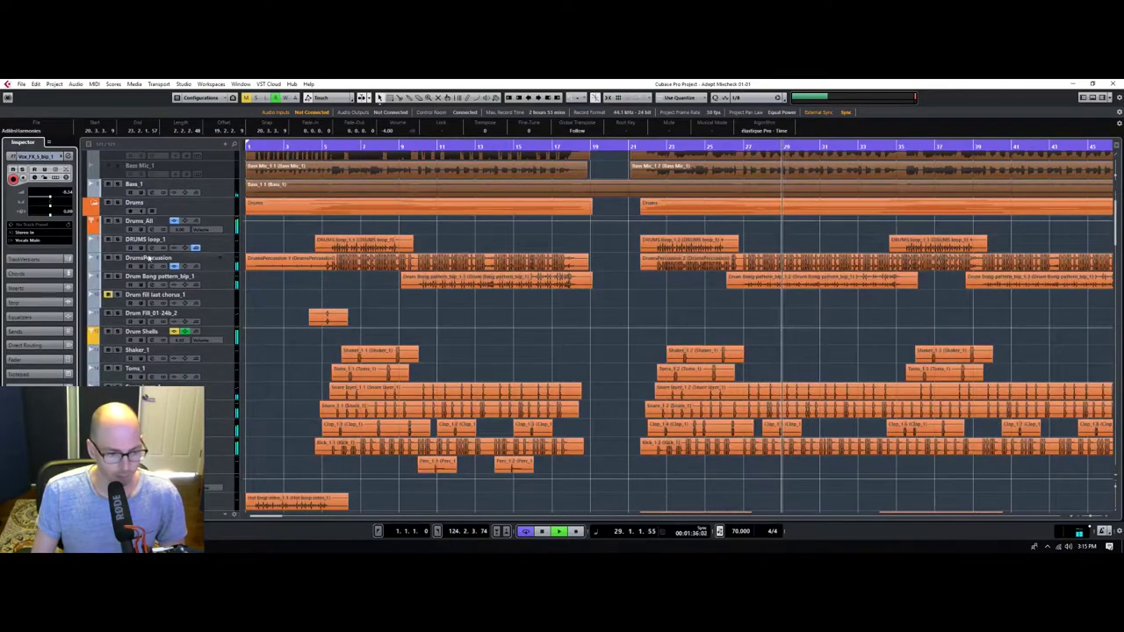
scroll(149, 259, down, 5)
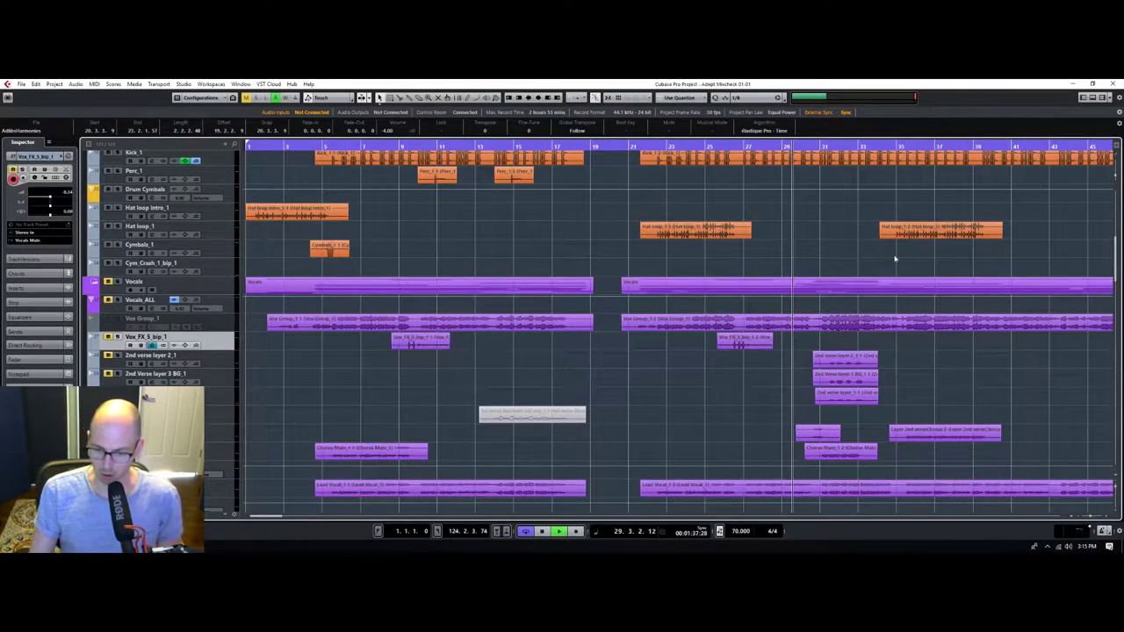
scroll(890, 371, down, 6)
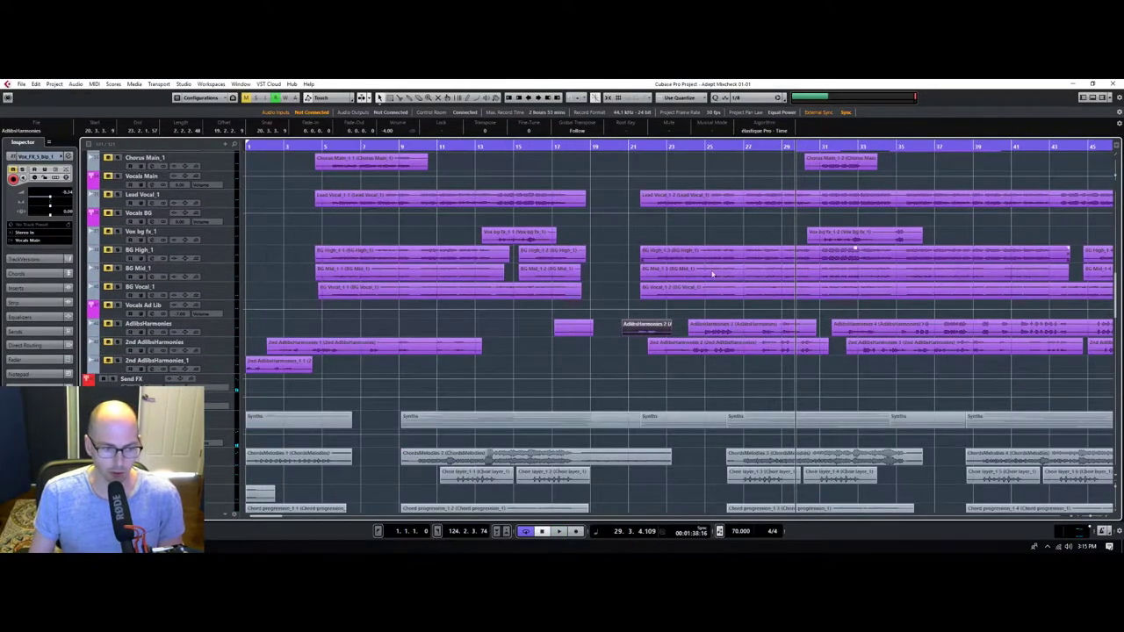
scroll(712, 275, down, 6)
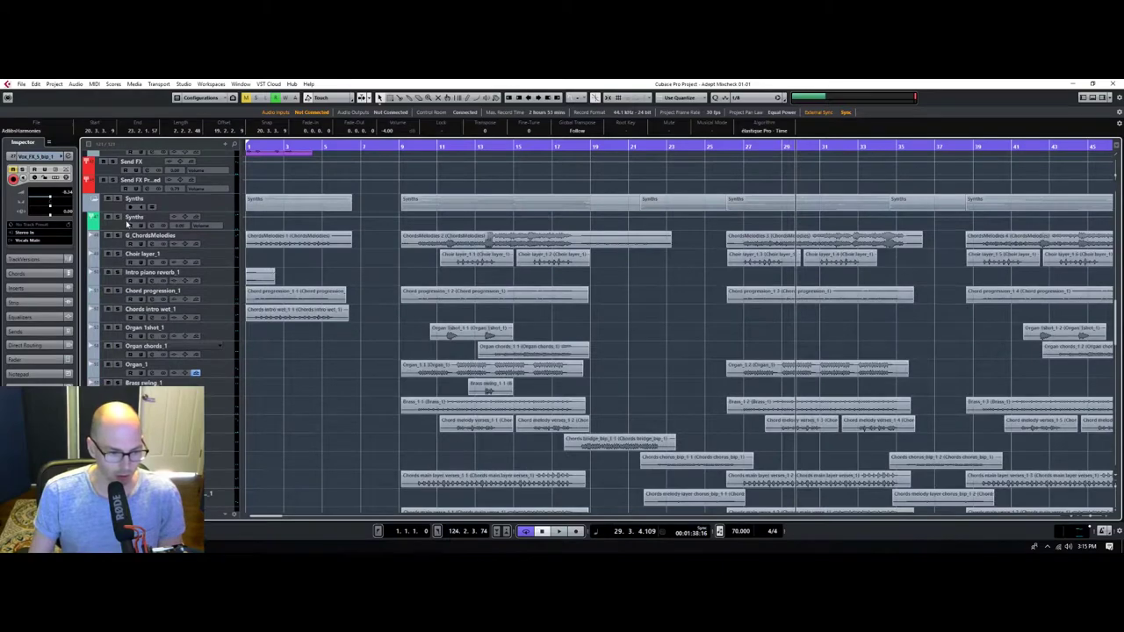
scroll(113, 225, down, 6)
scroll(153, 301, up, 6)
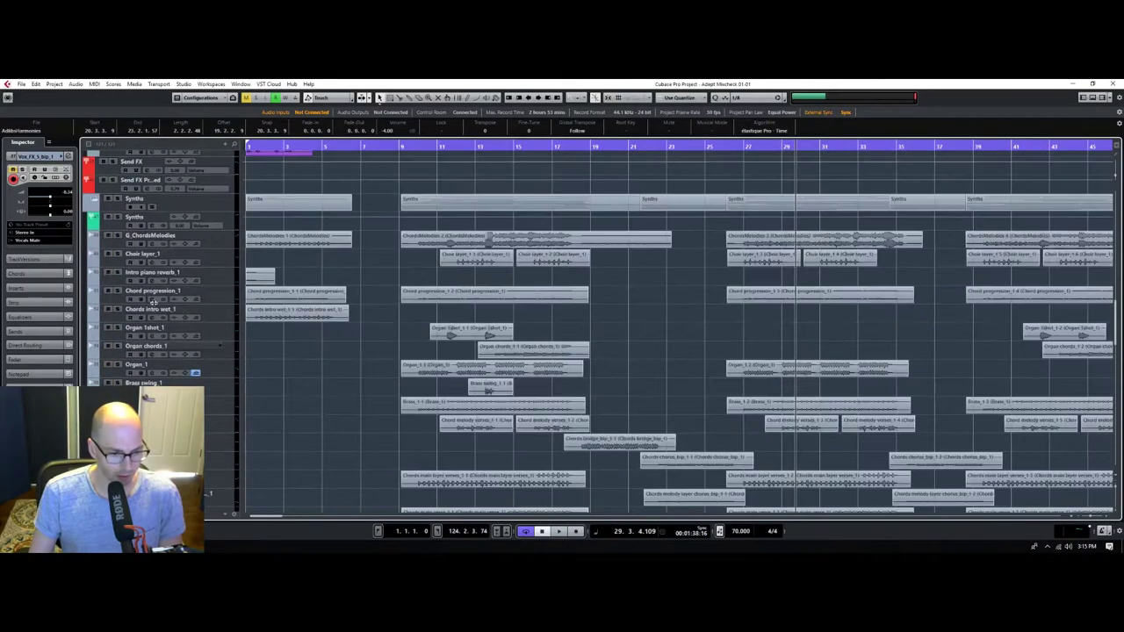
scroll(143, 342, down, 4)
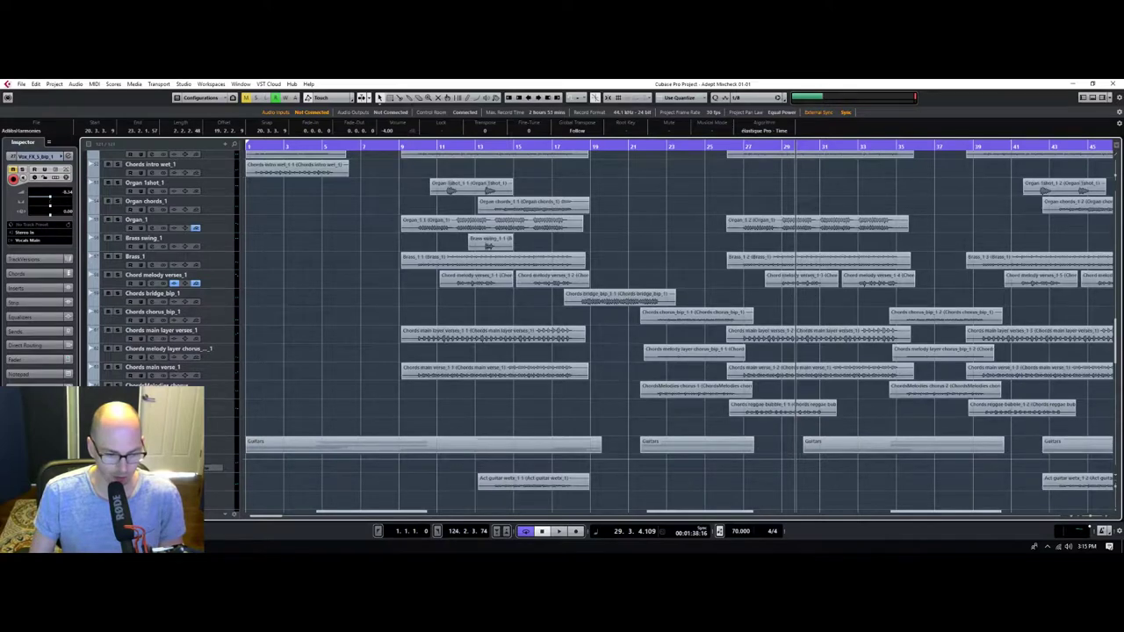
click(148, 397)
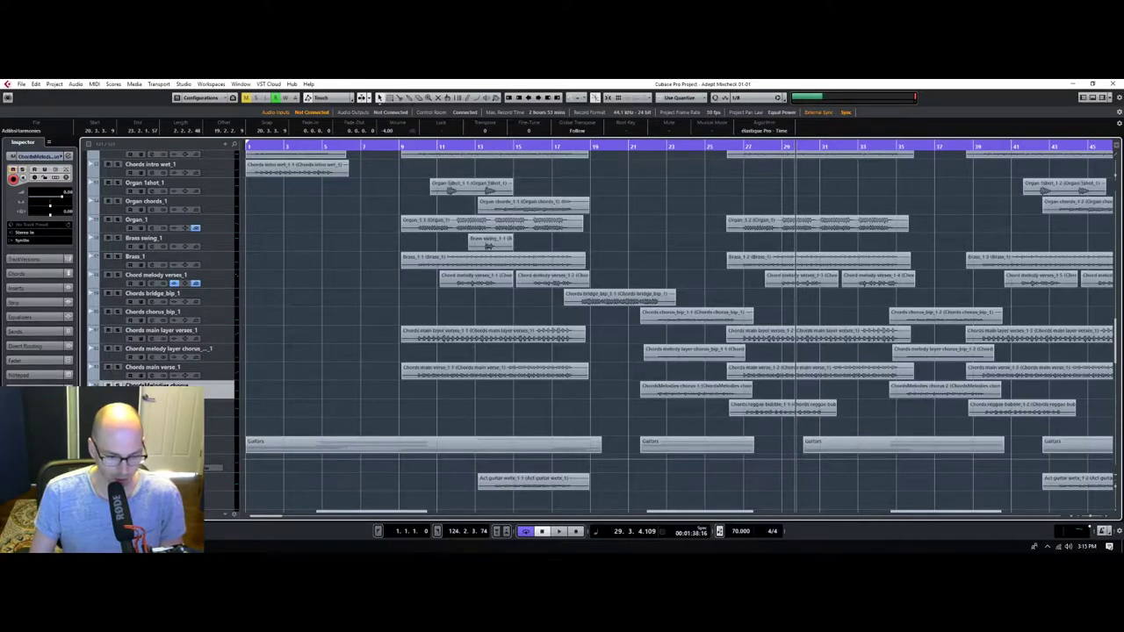
scroll(211, 299, up, 4)
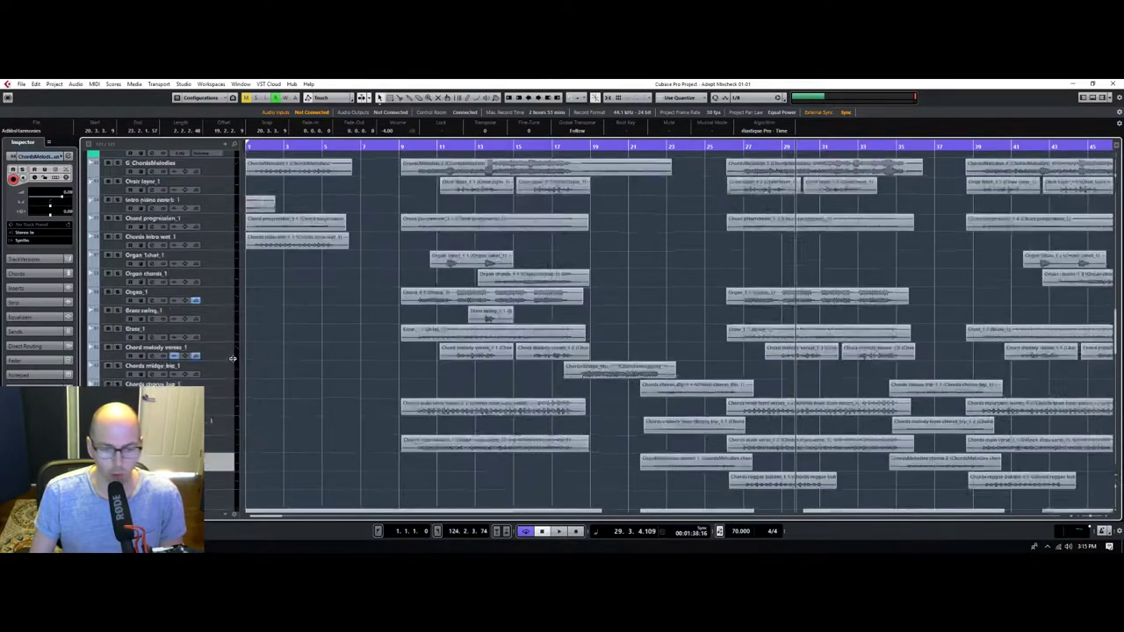
Solo the Choir layer_1 track and play it from around bar 27.
click(222, 248)
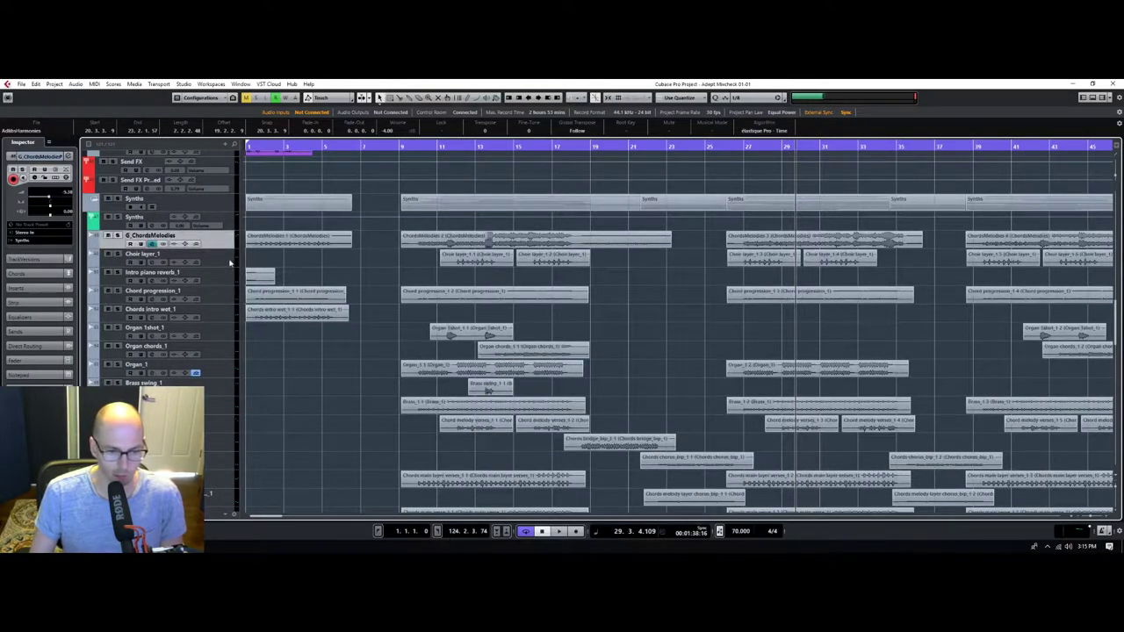
click(230, 264)
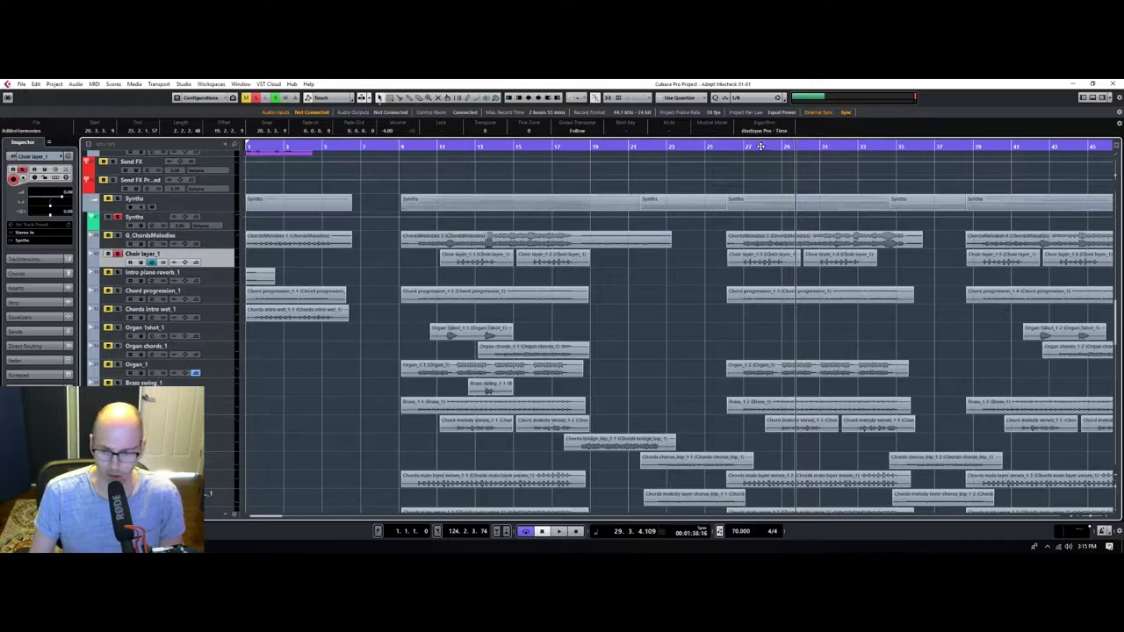
click(739, 146)
key(space)
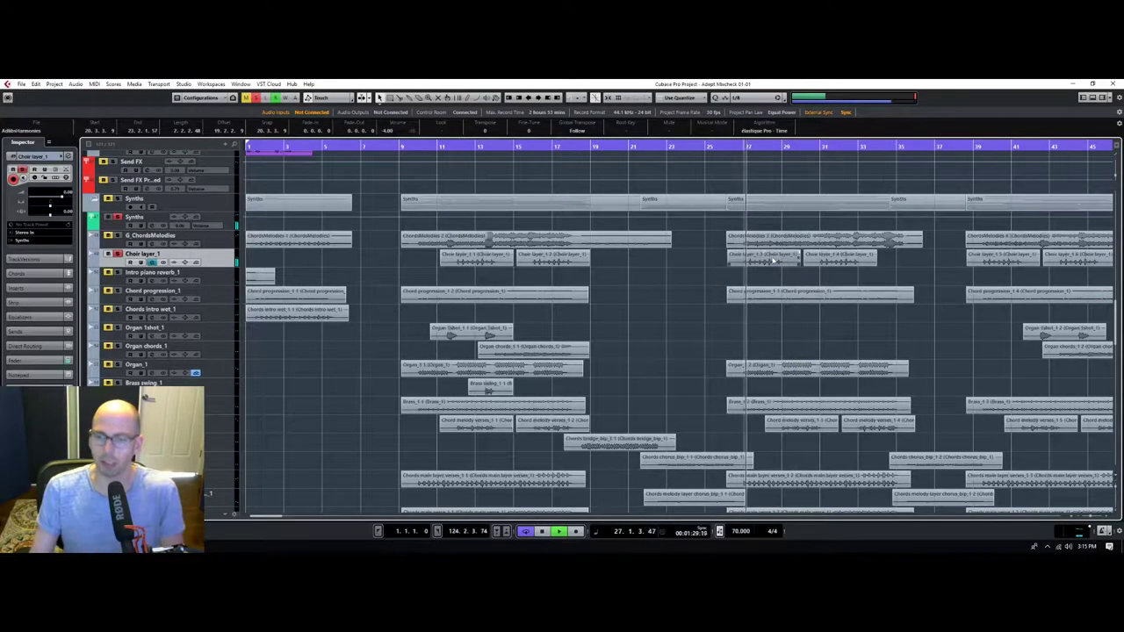
click(215, 255)
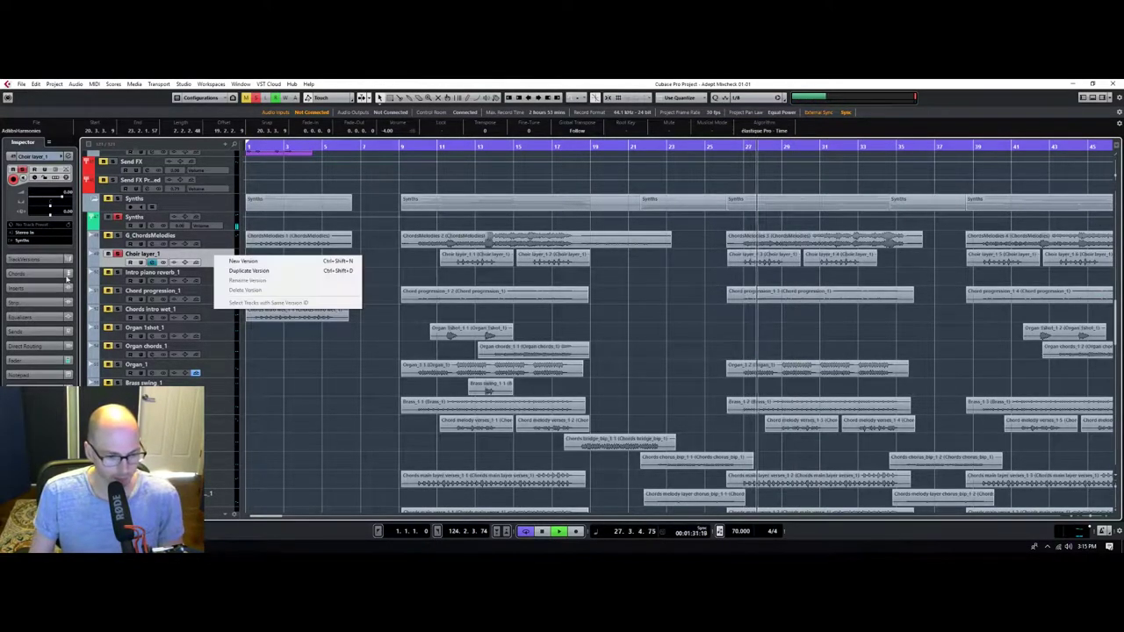
click(193, 274)
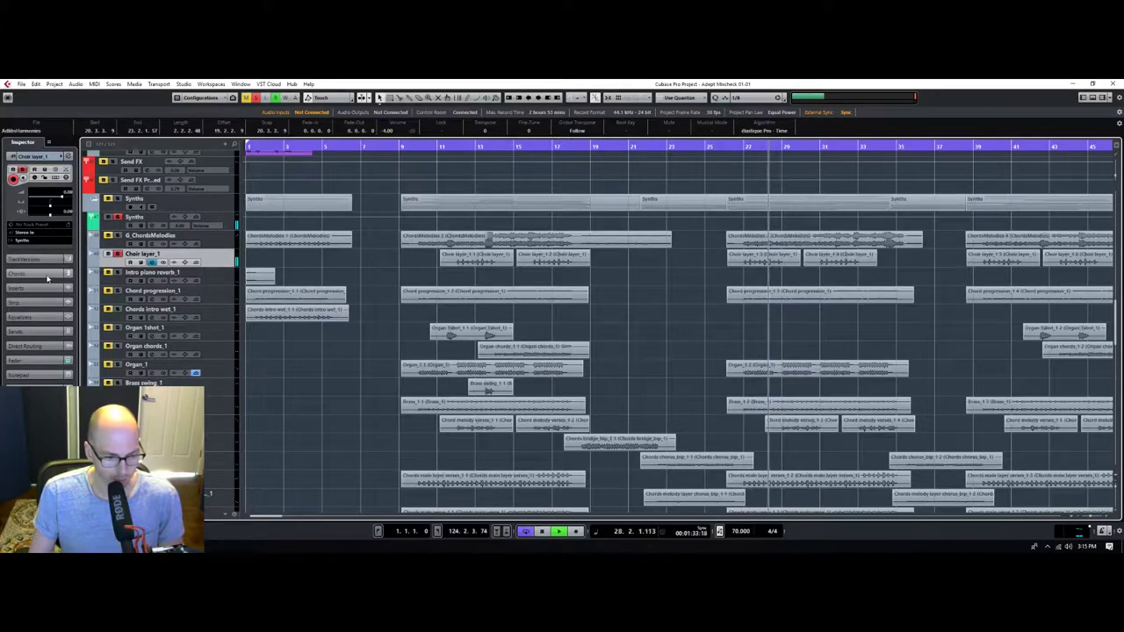
Add an FX 2-LexHall send to Choir layer_1, activate it and set its level to -12.6.
click(33, 331)
click(68, 265)
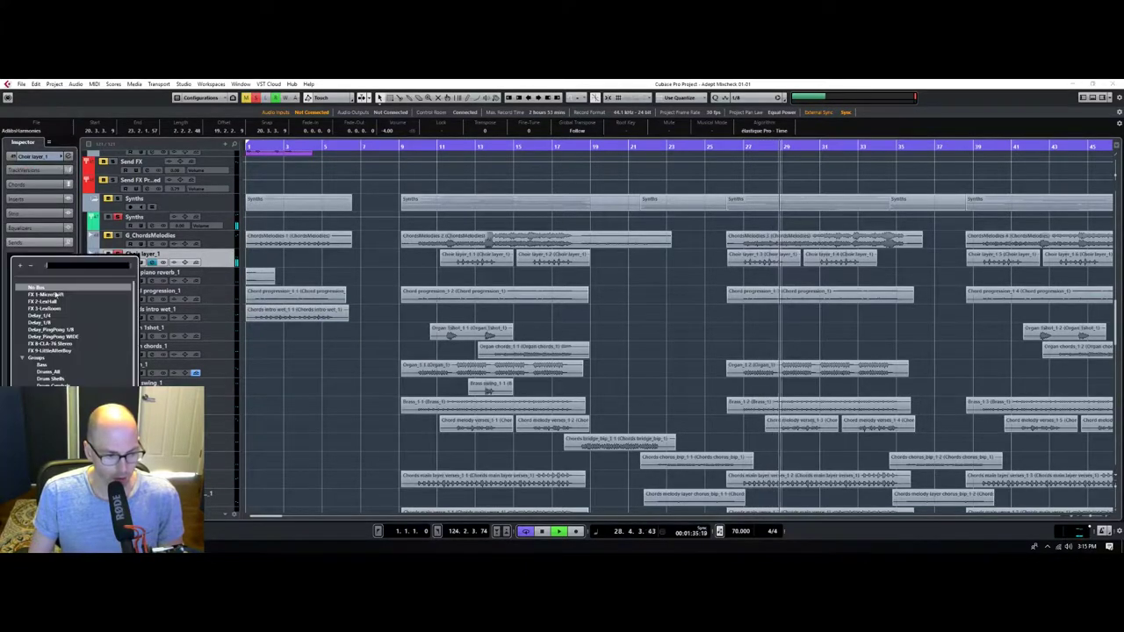
click(45, 301)
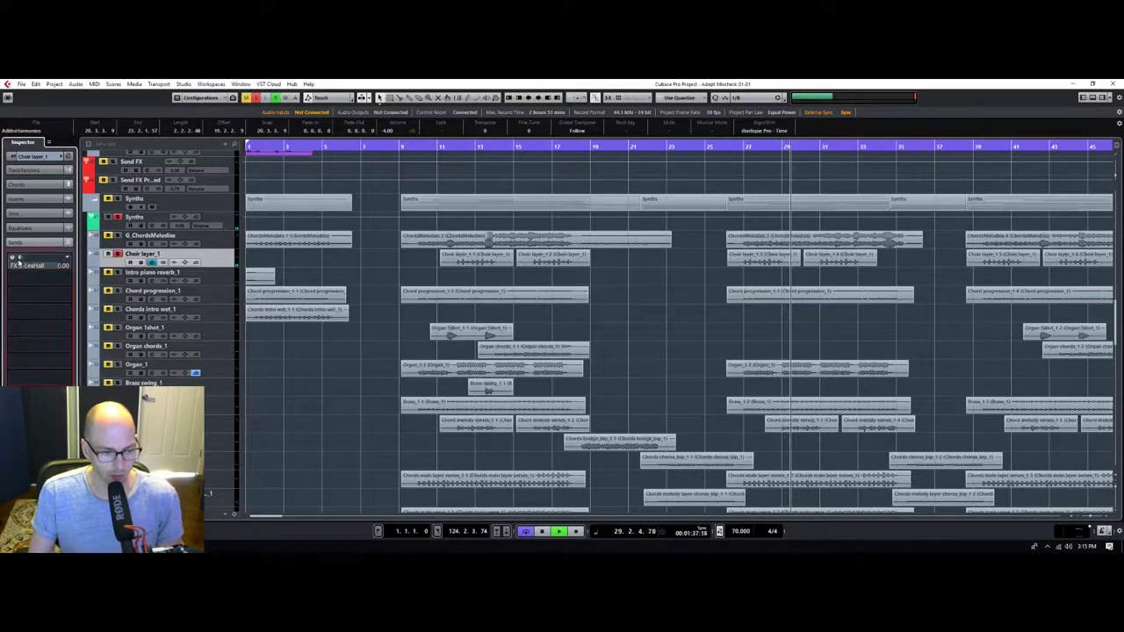
click(12, 257)
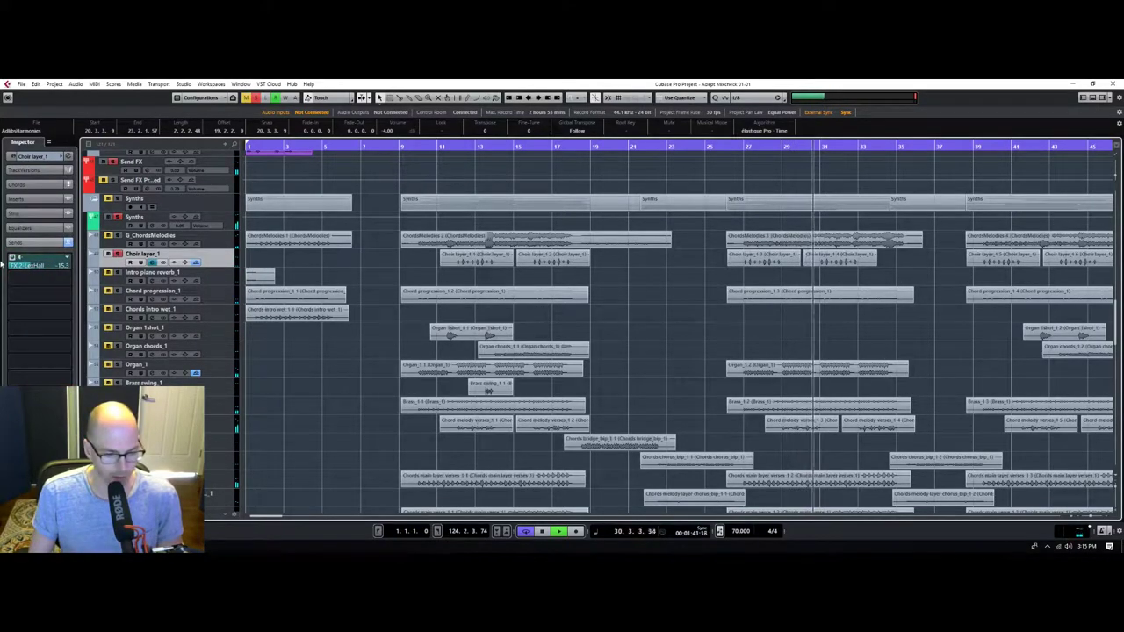
drag(37, 266, 40, 266)
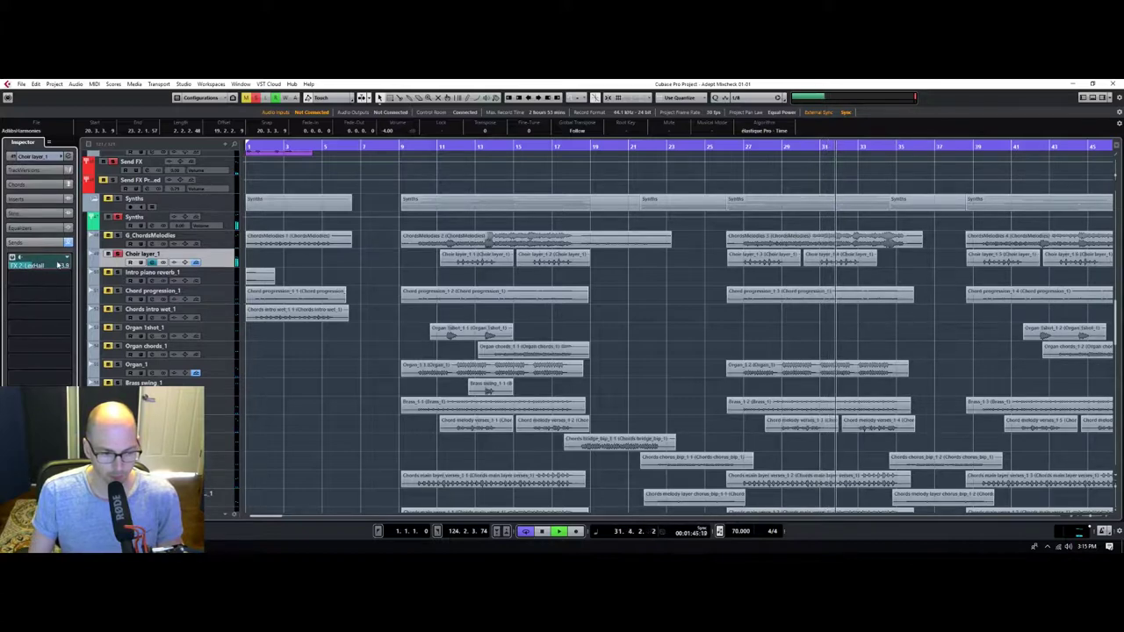
drag(58, 265, 67, 265)
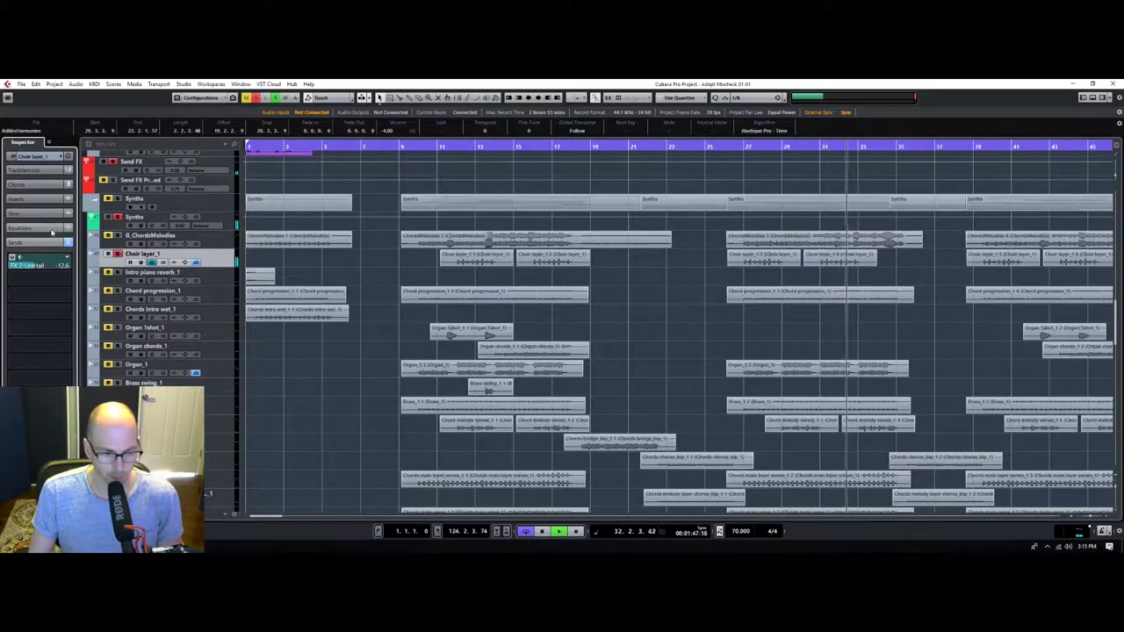
Move the solo past Intro piano reverb_1 to Chord progression_1 and audition it from around bar 20.
click(224, 282)
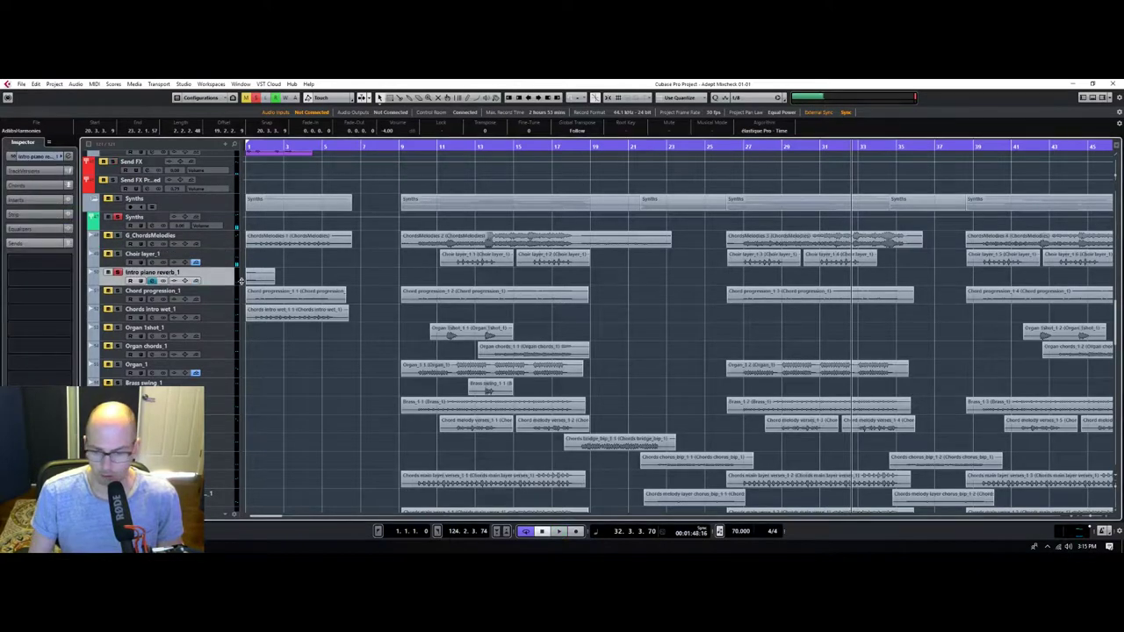
click(212, 294)
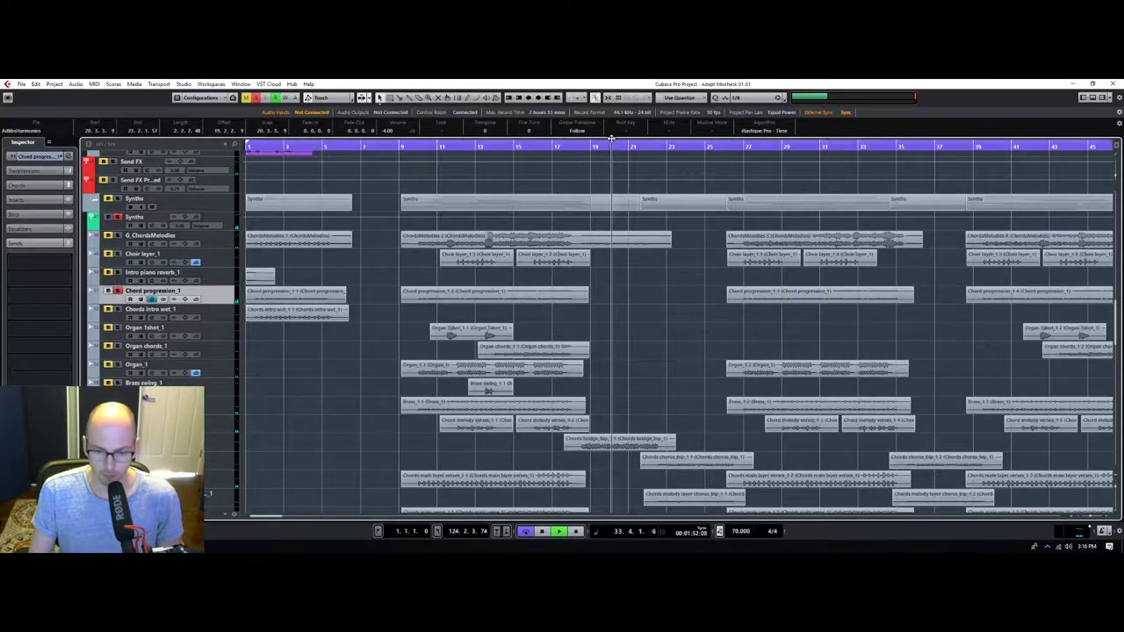
drag(611, 139, 610, 108)
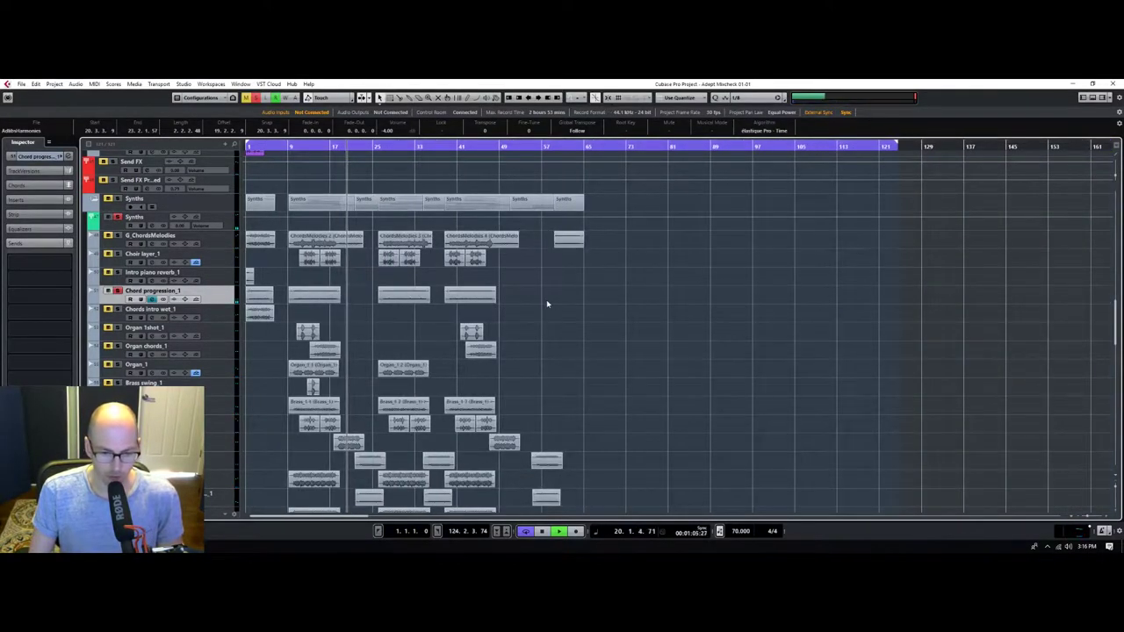
Set the volume of all Chord progression_1 clips to 3.00, then play them unsoloed in the mix from around bar 13.
drag(546, 300, 244, 290)
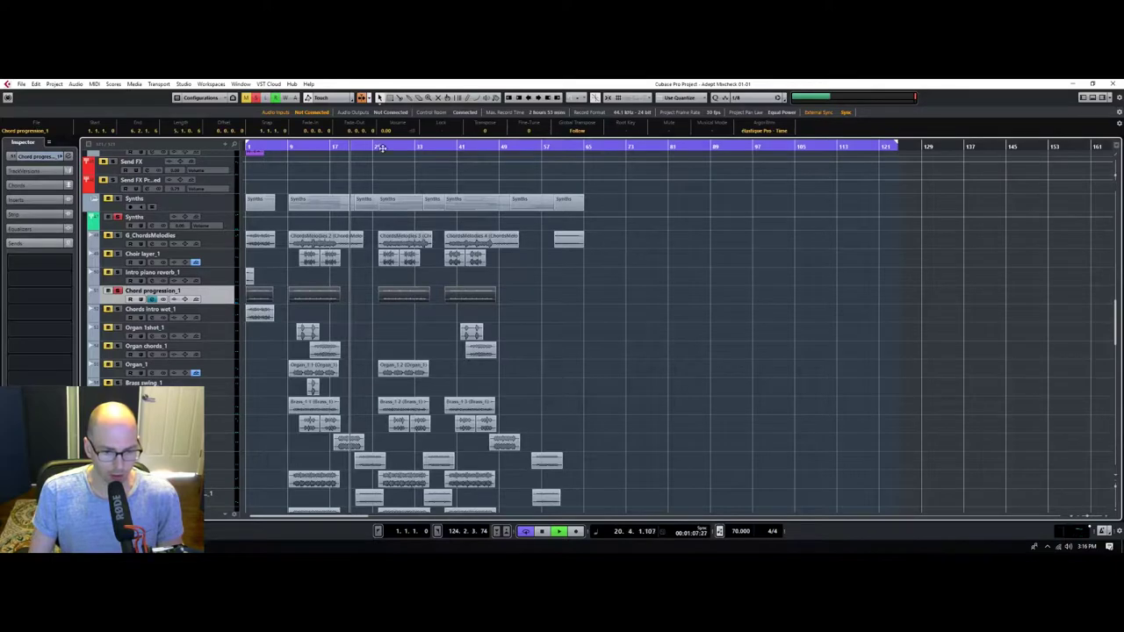
click(117, 292)
click(312, 150)
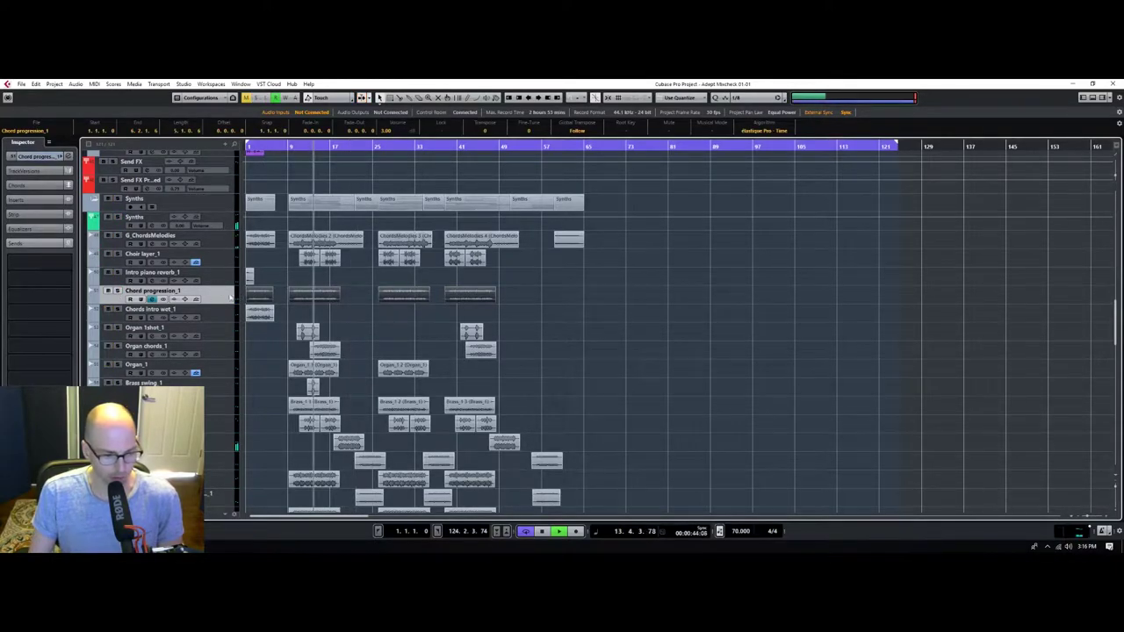
Briefly solo Chord progression_1, set all its clips' volume to 5.00 and deselect them.
click(117, 291)
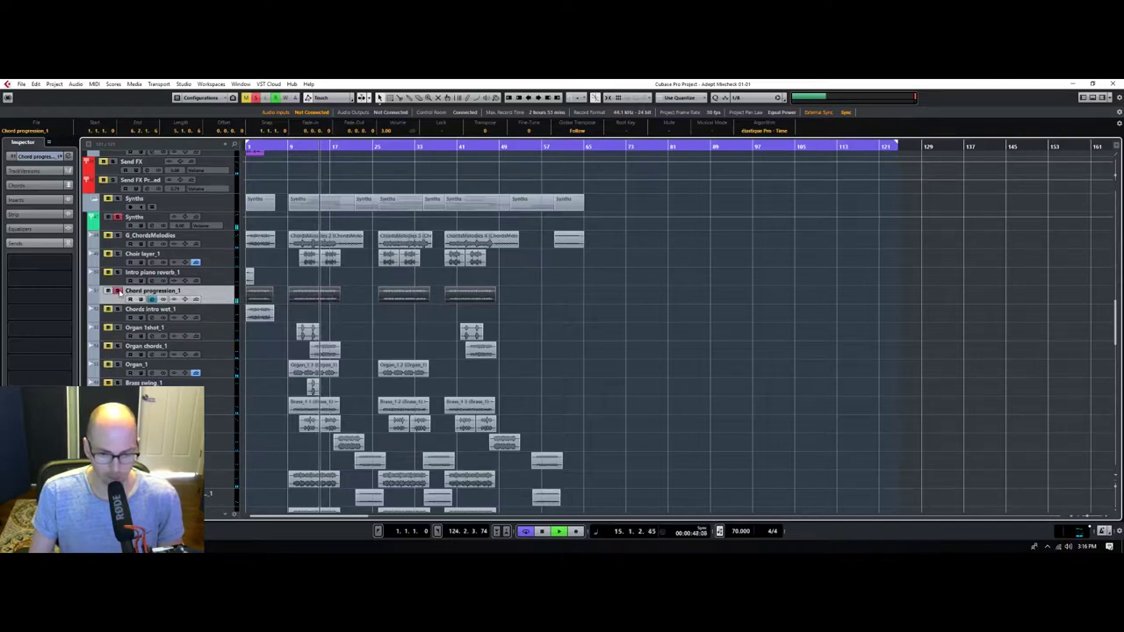
click(118, 290)
drag(529, 296, 244, 301)
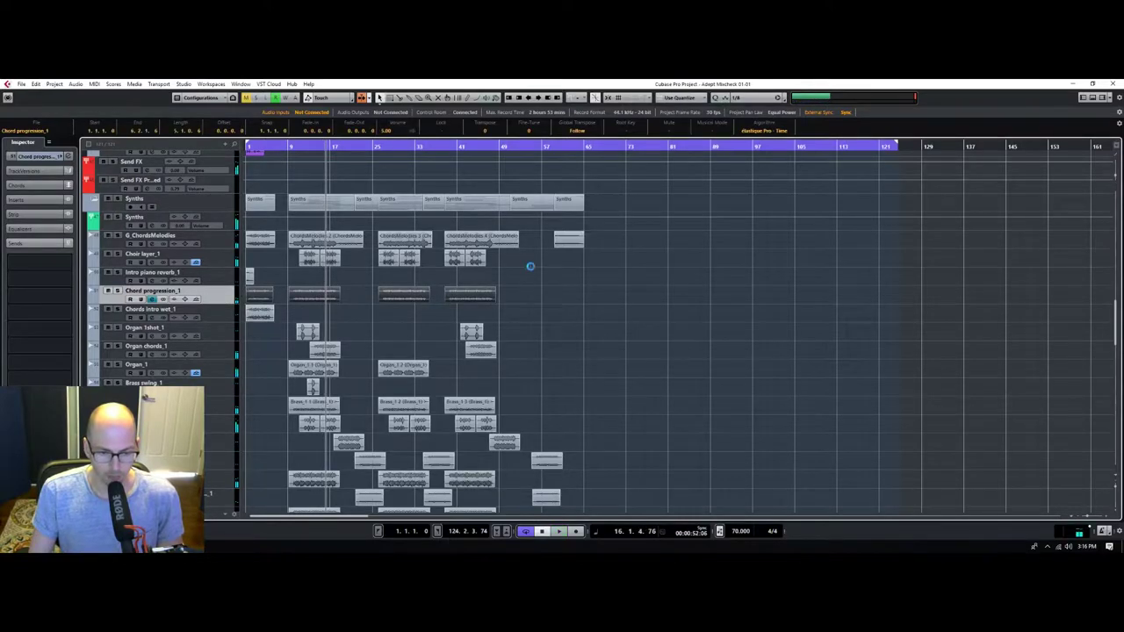
click(540, 316)
Select the Organ 1shot_1 track among the synth tracks.
scroll(540, 316, down, 3)
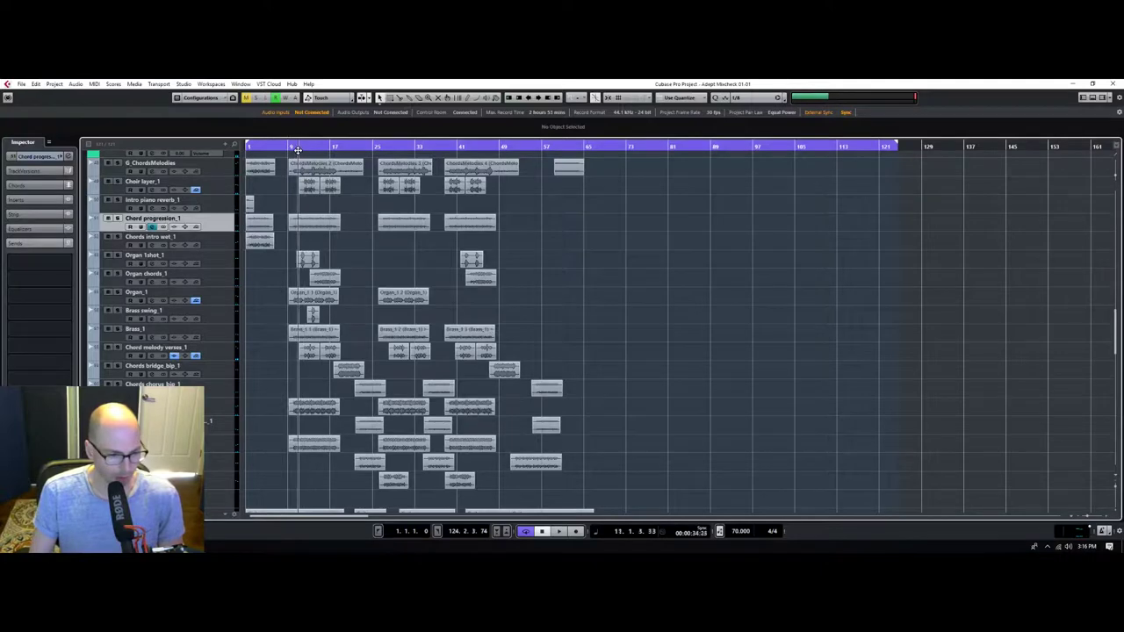
click(212, 266)
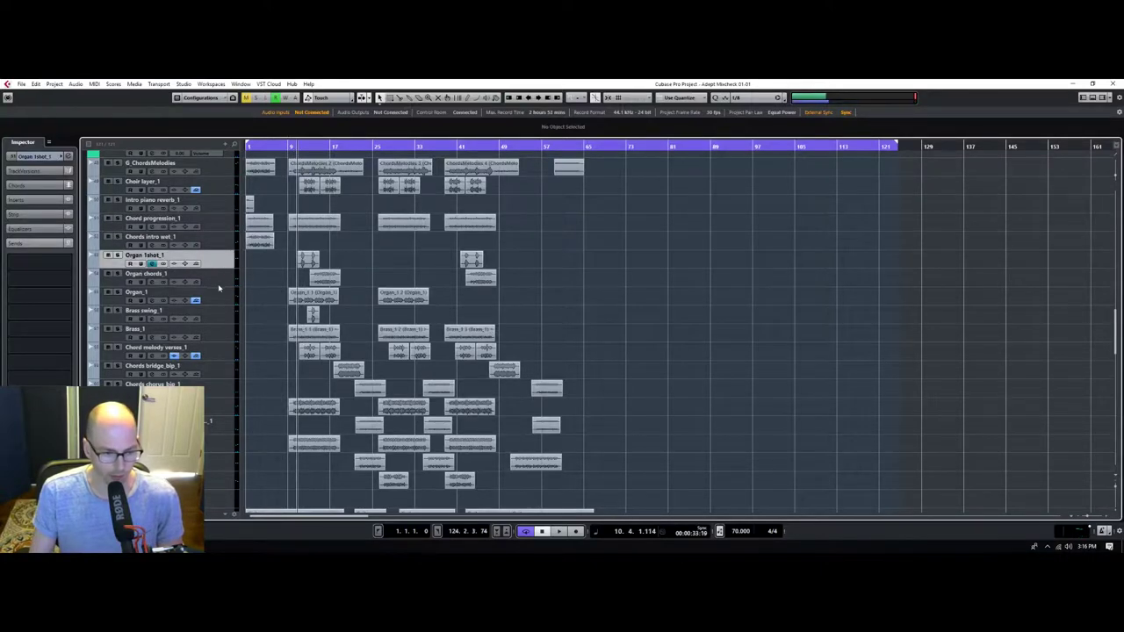
Solo the Organ chords_1 track, audition its first clip, add a Delay_PingPong 1/8 send at -11.2 dB, and clear the solo.
click(215, 281)
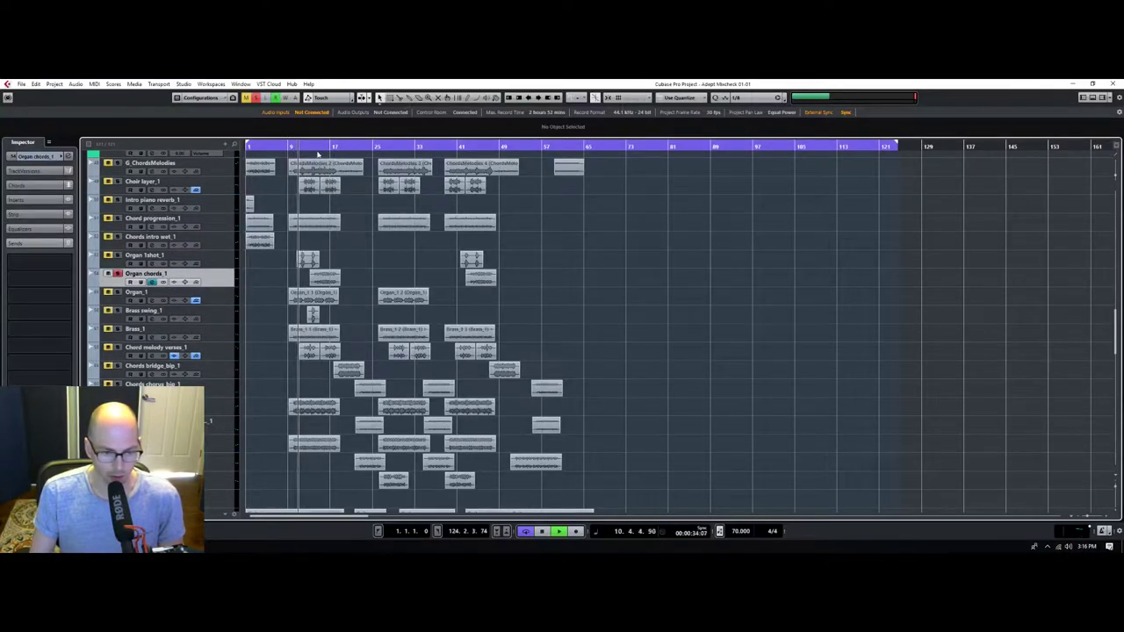
click(328, 281)
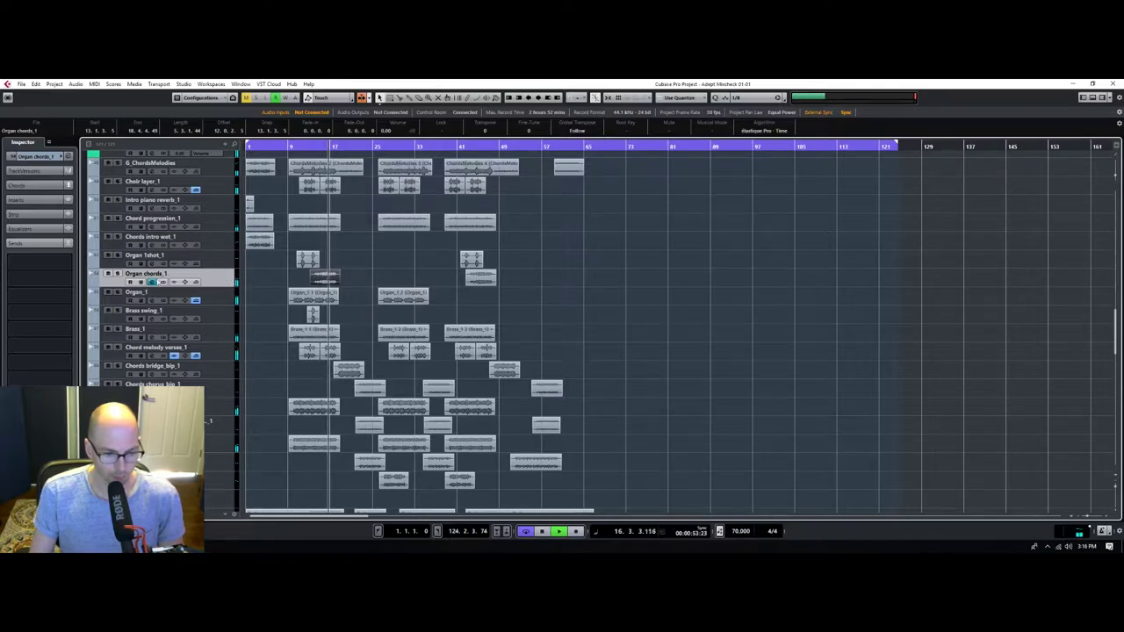
drag(320, 145, 312, 158)
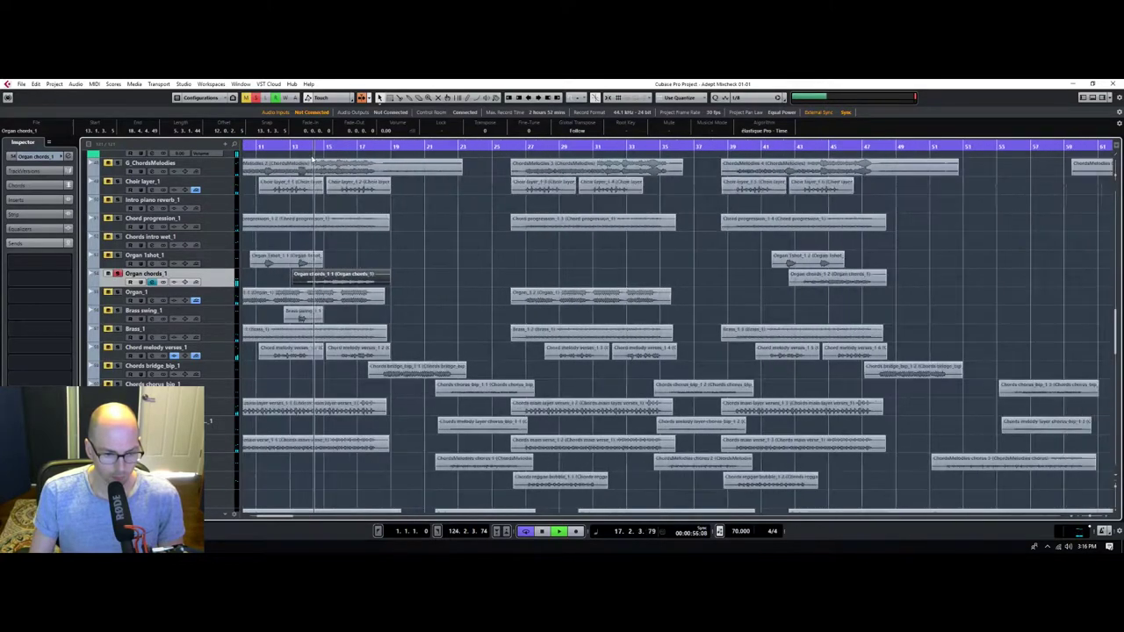
click(64, 263)
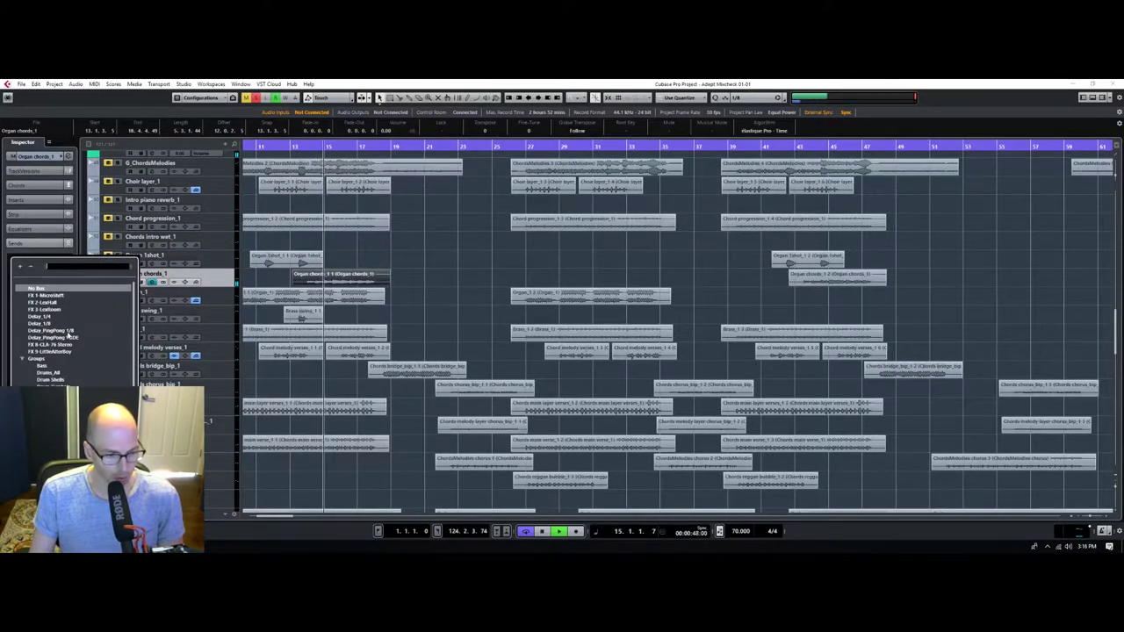
click(78, 332)
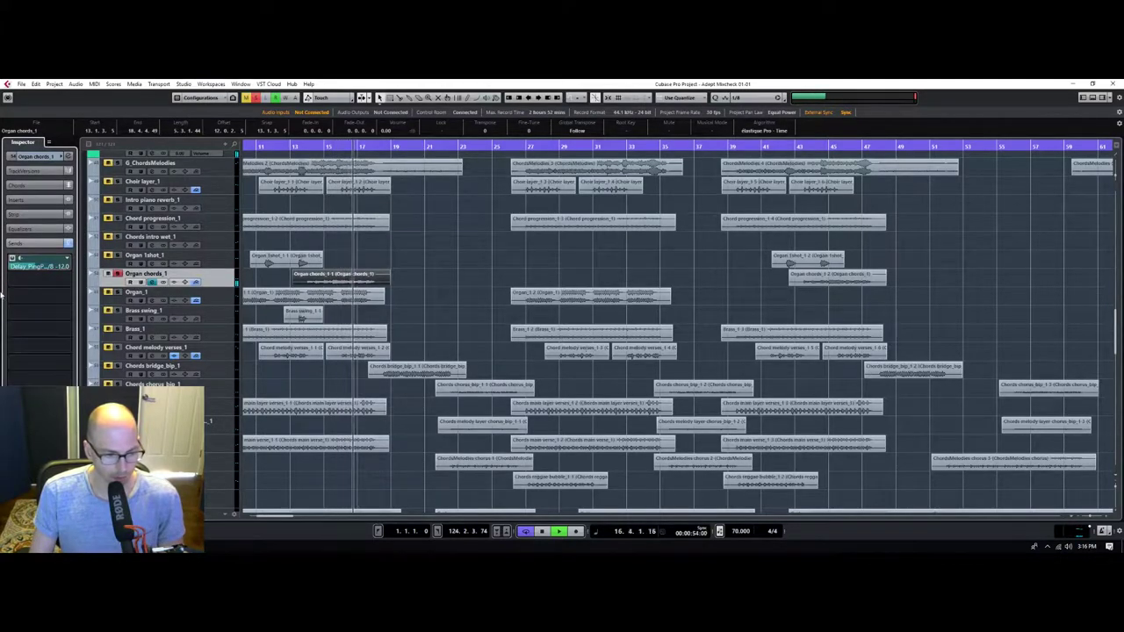
mouse_move(45, 269)
mouse_down()
mouse_move(36, 268)
mouse_move(55, 269)
mouse_up()
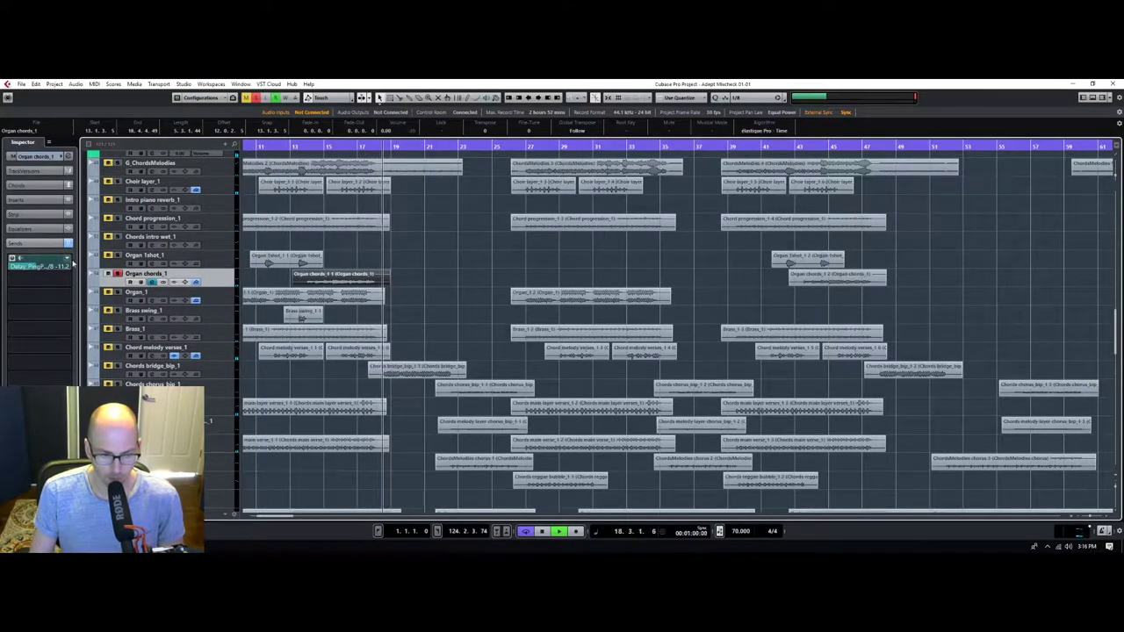
click(117, 273)
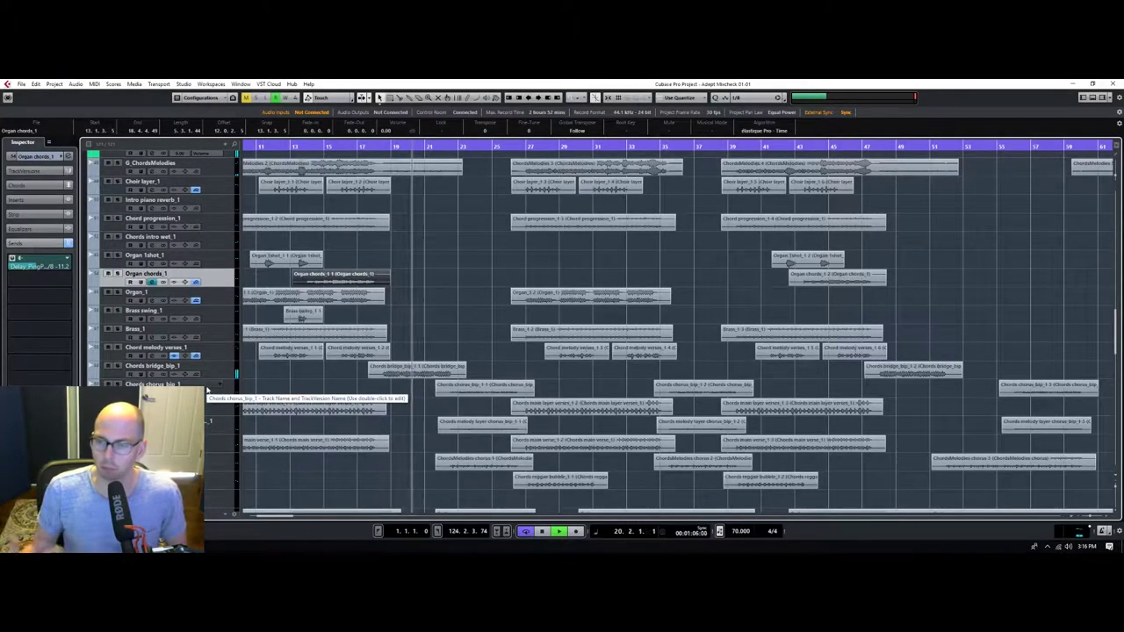
Select the Chords chorus_bip_1 track and the first-chorus chord clips, and replay the section from about bar 22.
scroll(207, 391, up, 2)
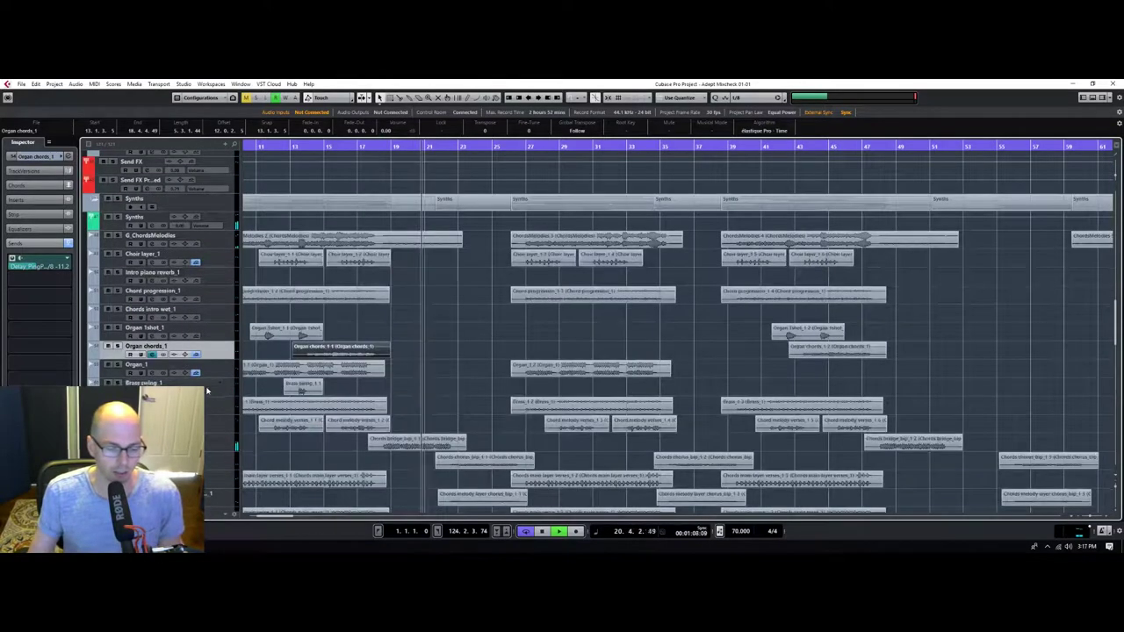
scroll(524, 173, down, 2)
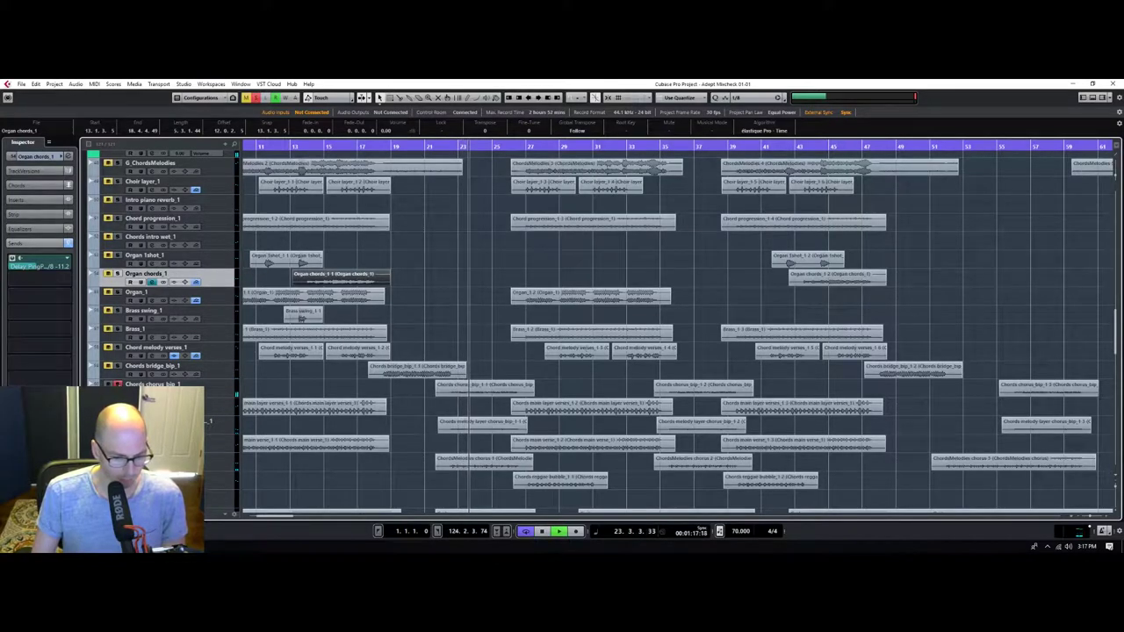
click(220, 386)
scroll(276, 381, up, 2)
scroll(276, 381, down, 4)
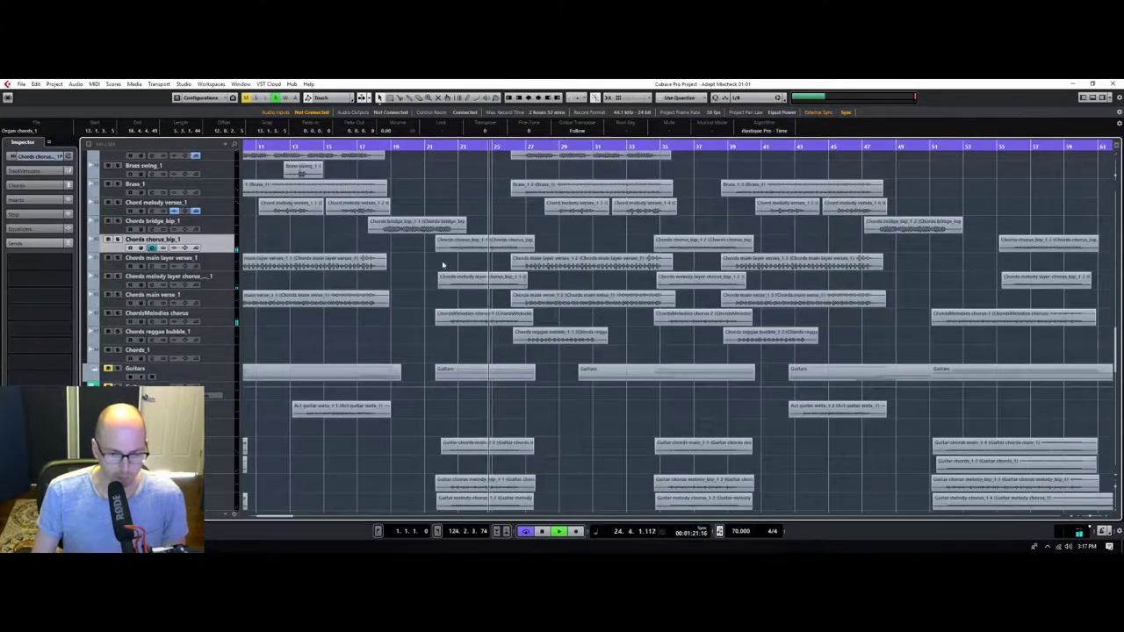
drag(427, 249, 465, 326)
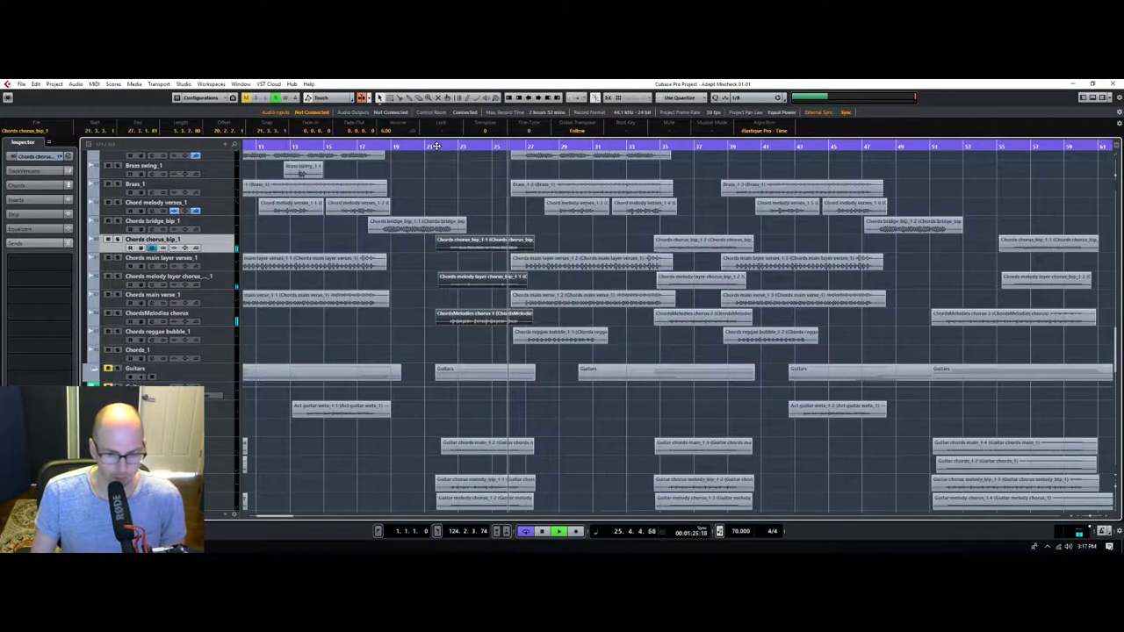
click(445, 148)
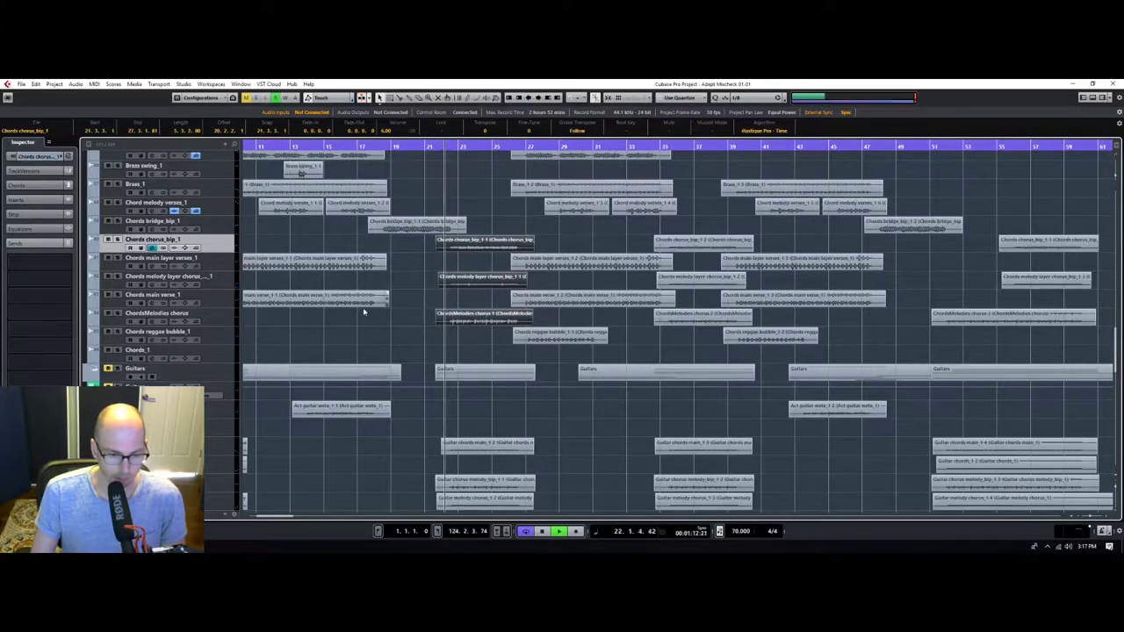
Solo Chords chorus_bip_1, cut EQ band 3 by 8.9 dB at 411.1 Hz with Q 4.0, and clear the solo.
click(118, 238)
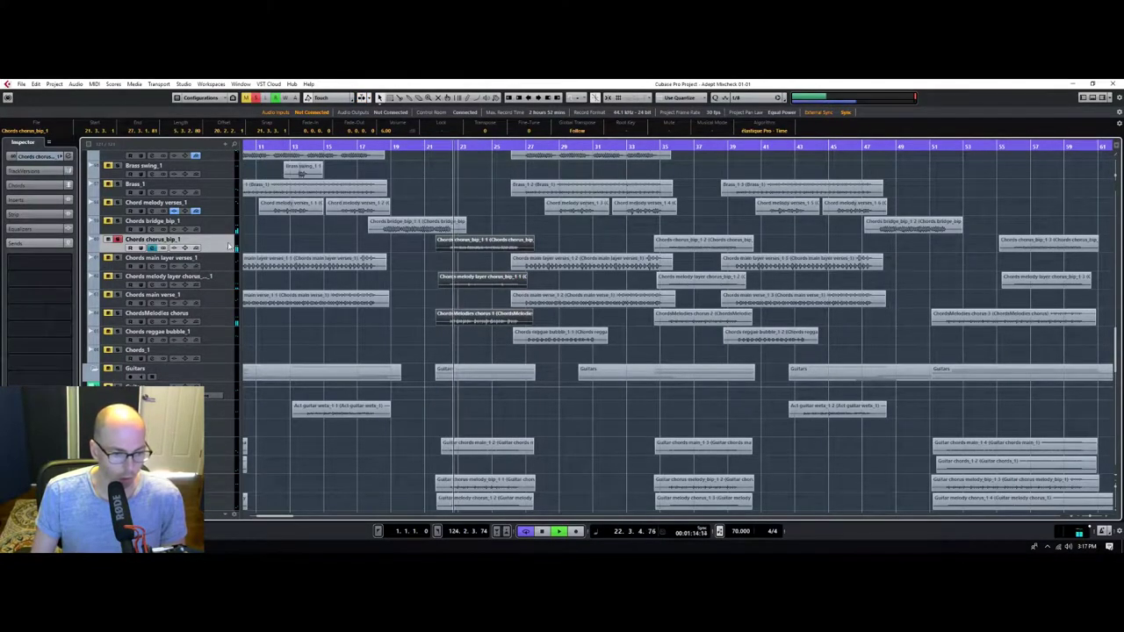
click(35, 228)
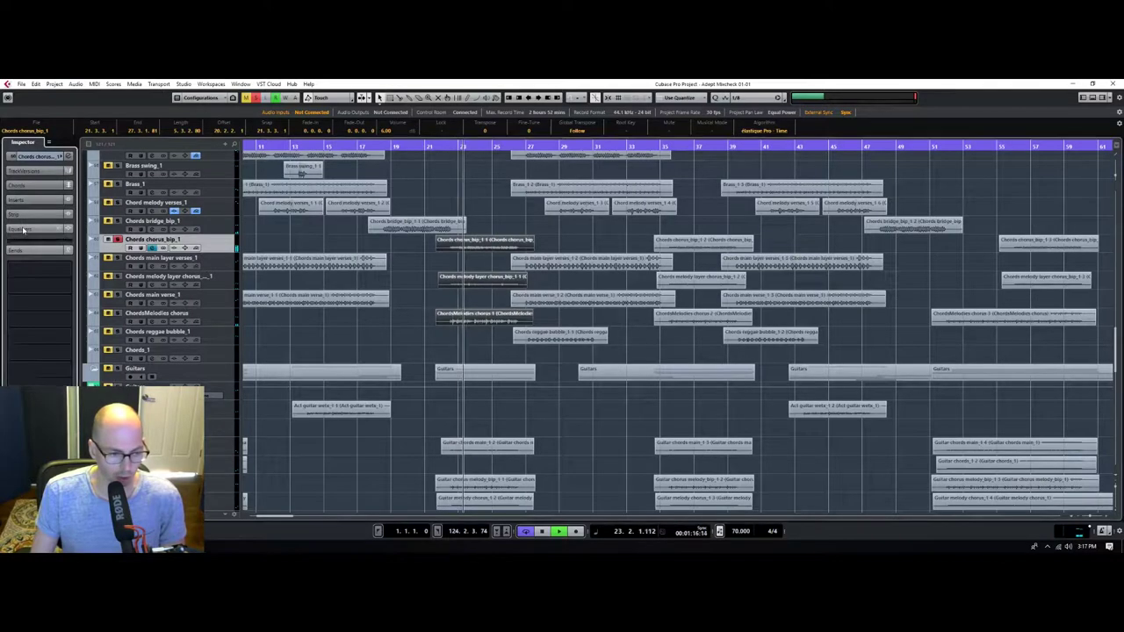
click(69, 155)
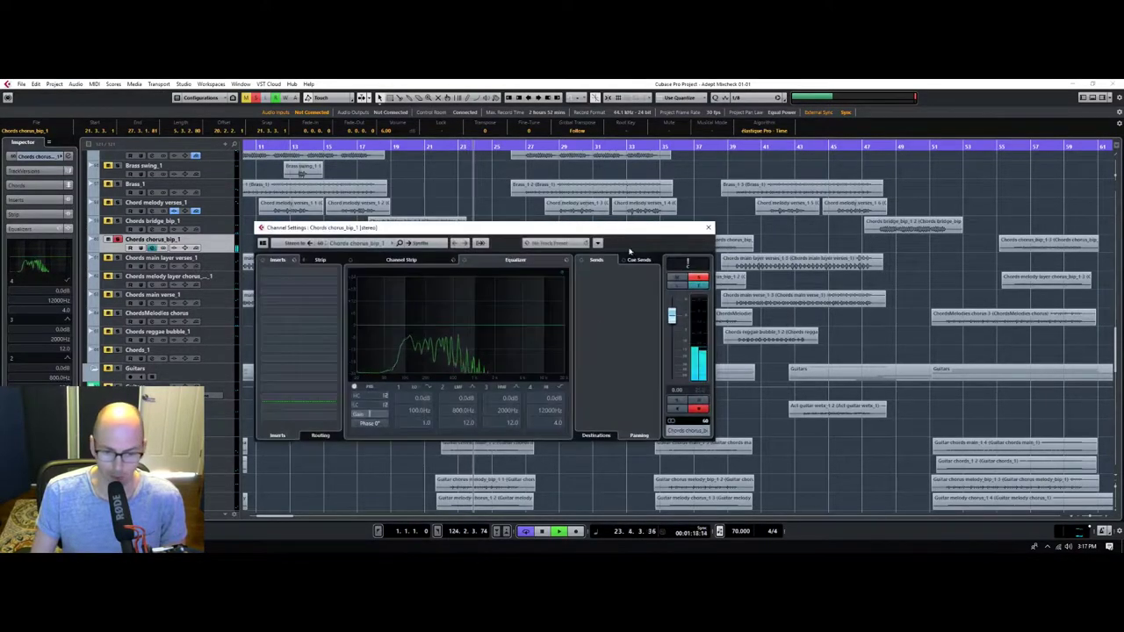
drag(510, 323, 586, 321)
scroll(527, 307, down, 3)
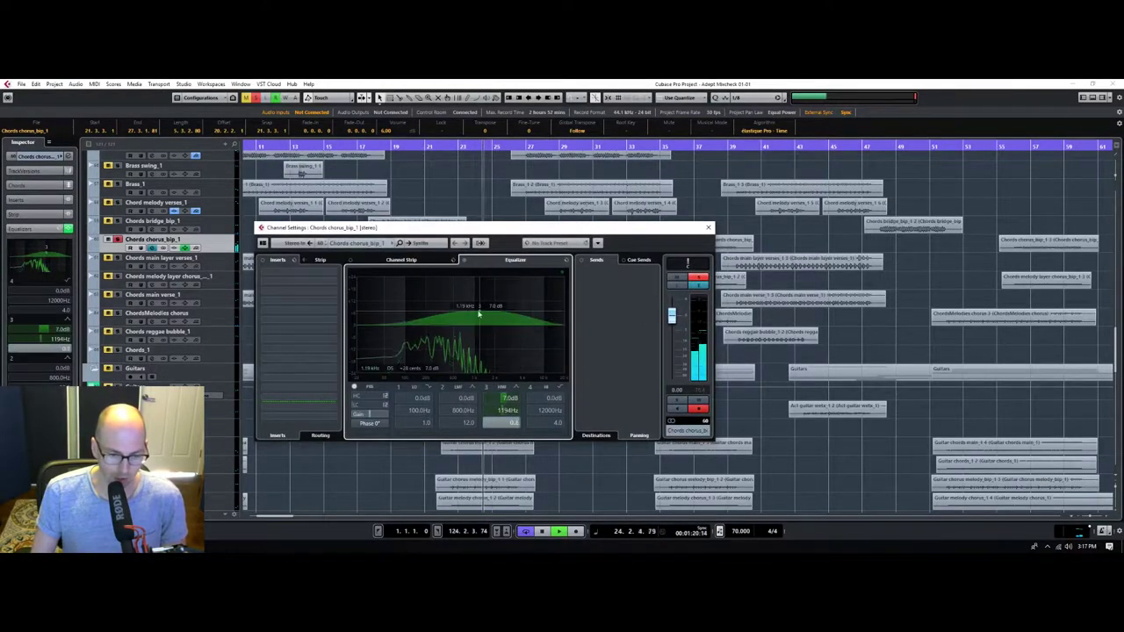
drag(478, 313, 448, 287)
drag(446, 344, 444, 344)
key(s)
key(Escape)
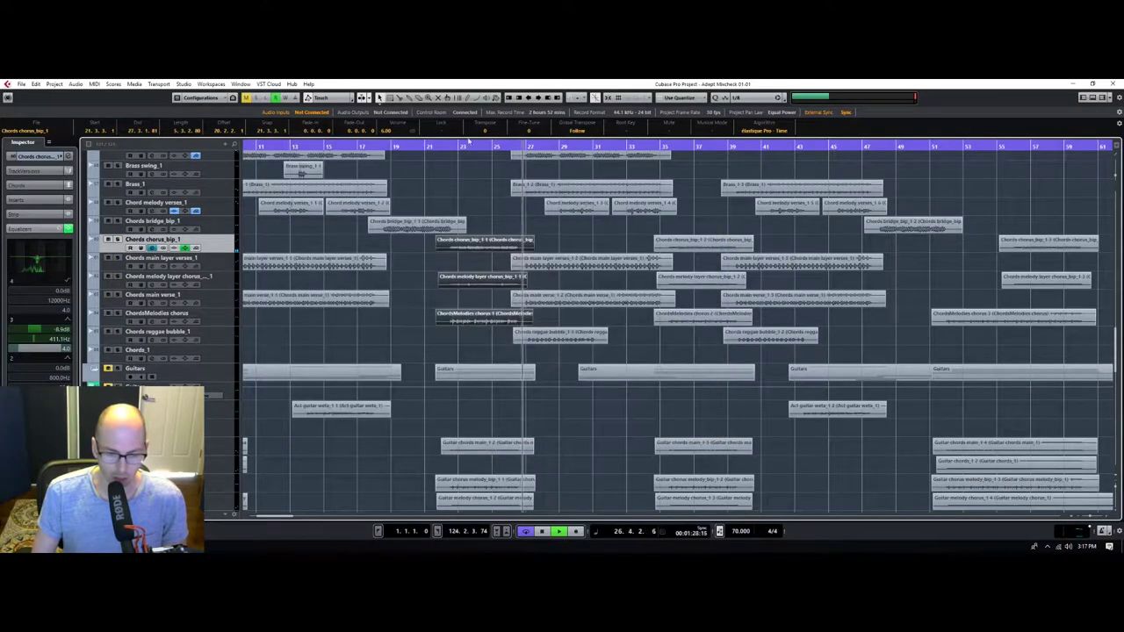
Equalize ChordsMelodies chorus in solo with a 3.9 dB cut at 675.4 Hz and a 6.5 dB boost at 2826 Hz.
click(502, 266)
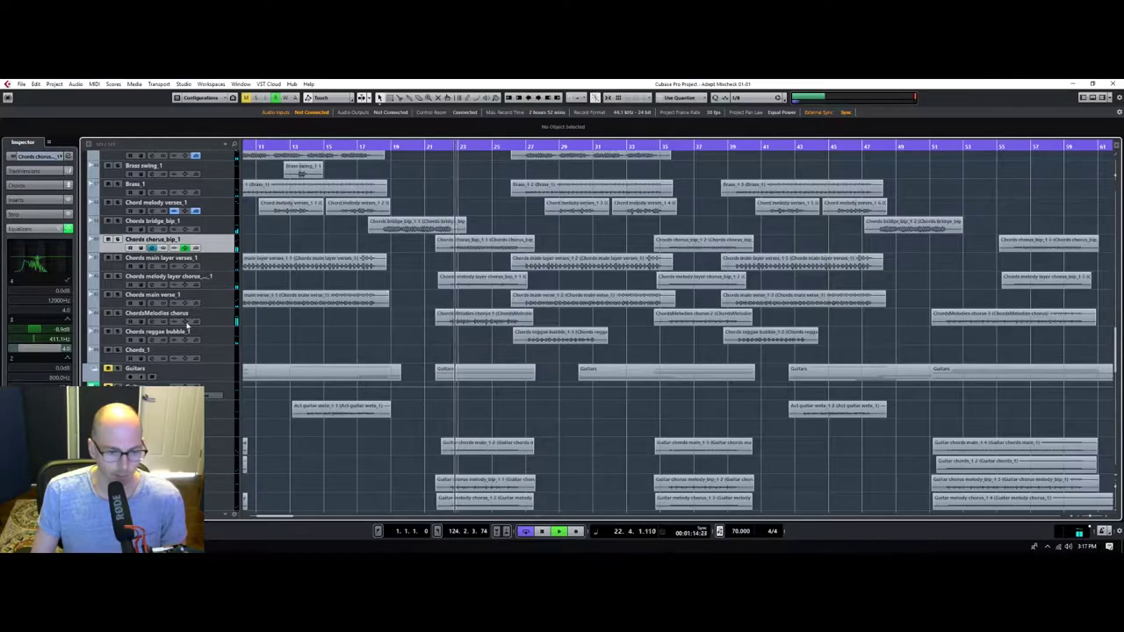
click(118, 315)
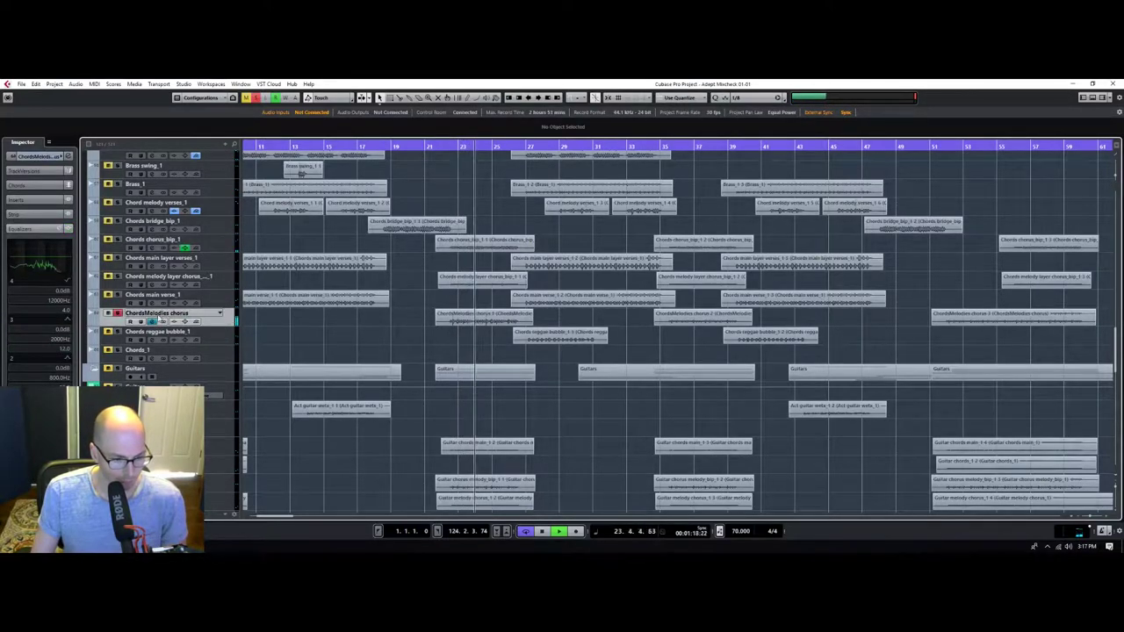
click(68, 155)
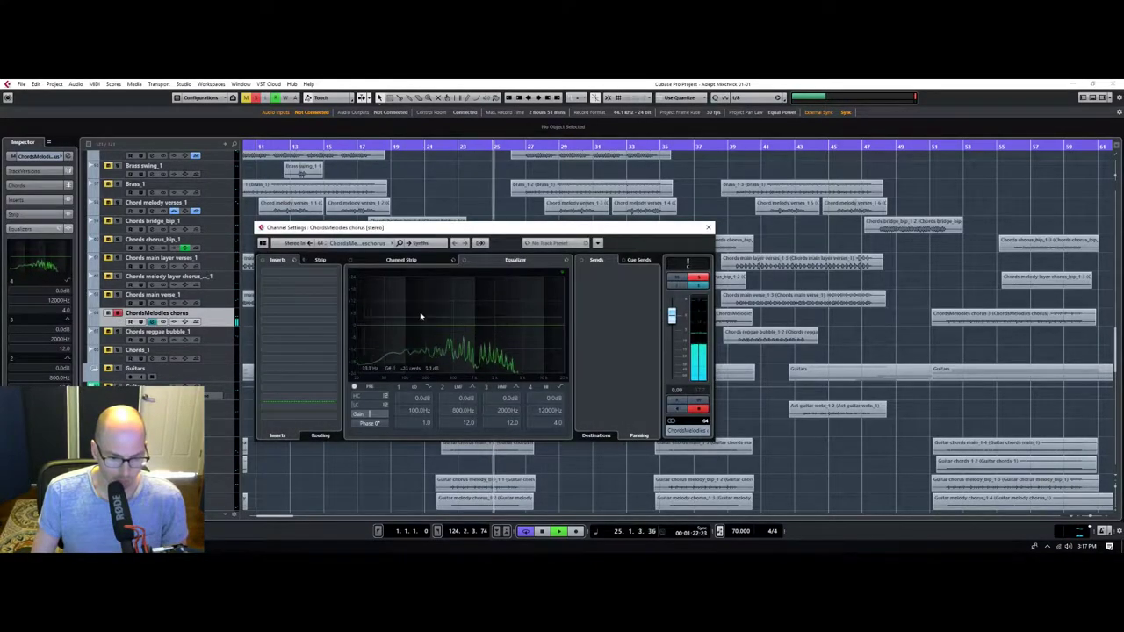
mouse_move(495, 326)
mouse_down()
mouse_move(495, 309)
mouse_move(450, 301)
mouse_move(459, 296)
mouse_move(460, 336)
mouse_move(506, 311)
mouse_up()
scroll(494, 309, down, 8)
click(117, 312)
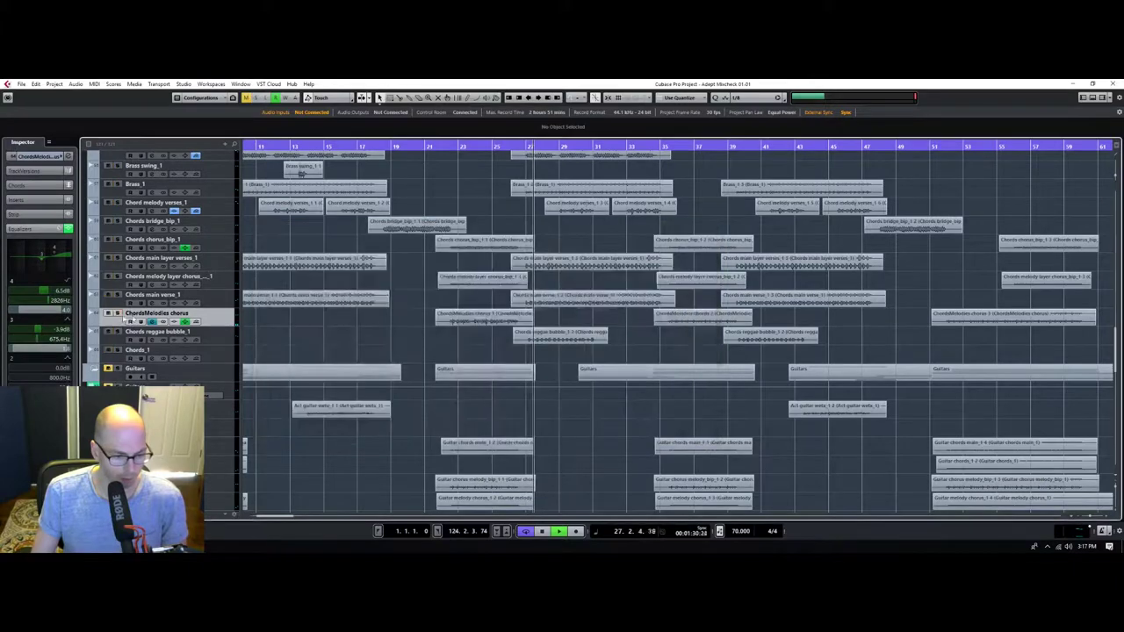
Play the first chorus from about bar 21 with the vocals temporarily unmuted to check the chords against them.
click(418, 148)
scroll(342, 299, up, 10)
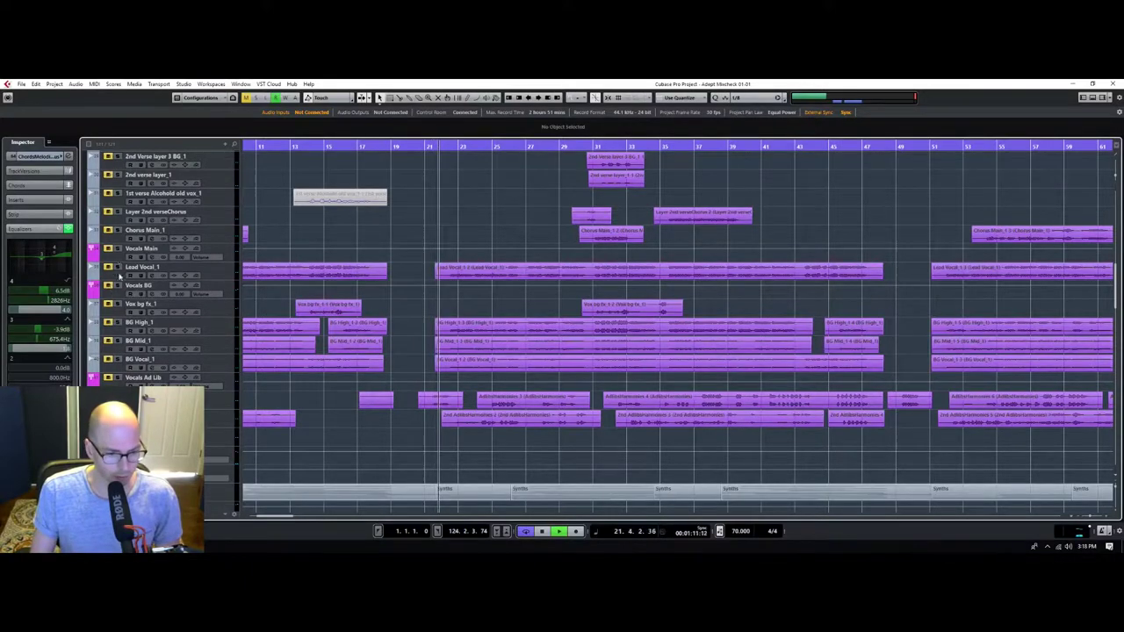
click(108, 249)
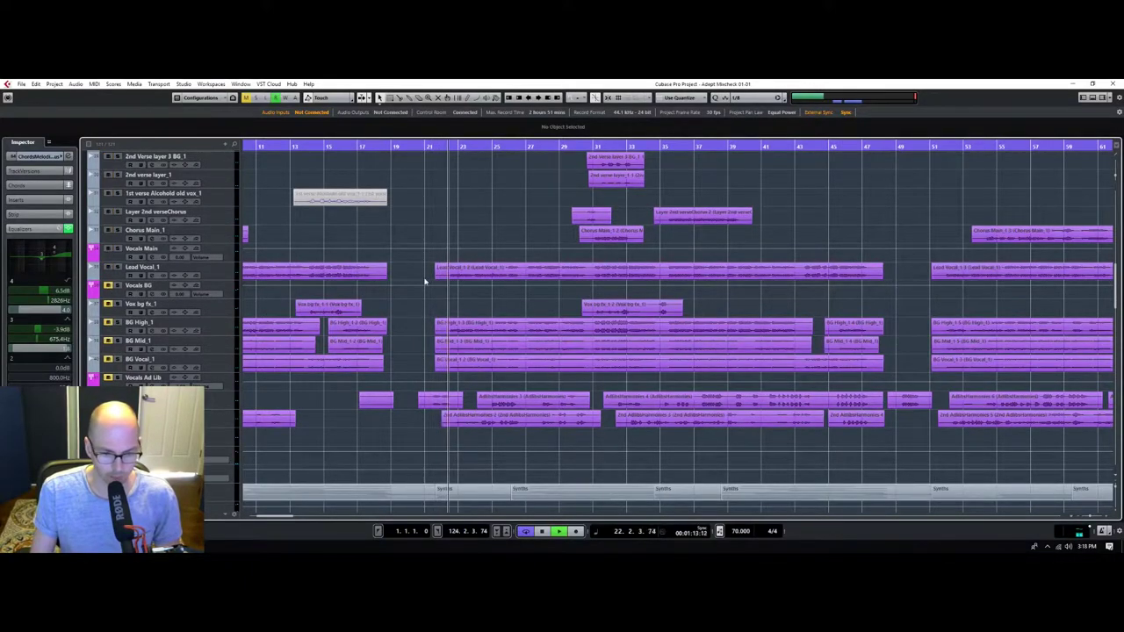
scroll(186, 285, up, 4)
scroll(186, 285, up, 2)
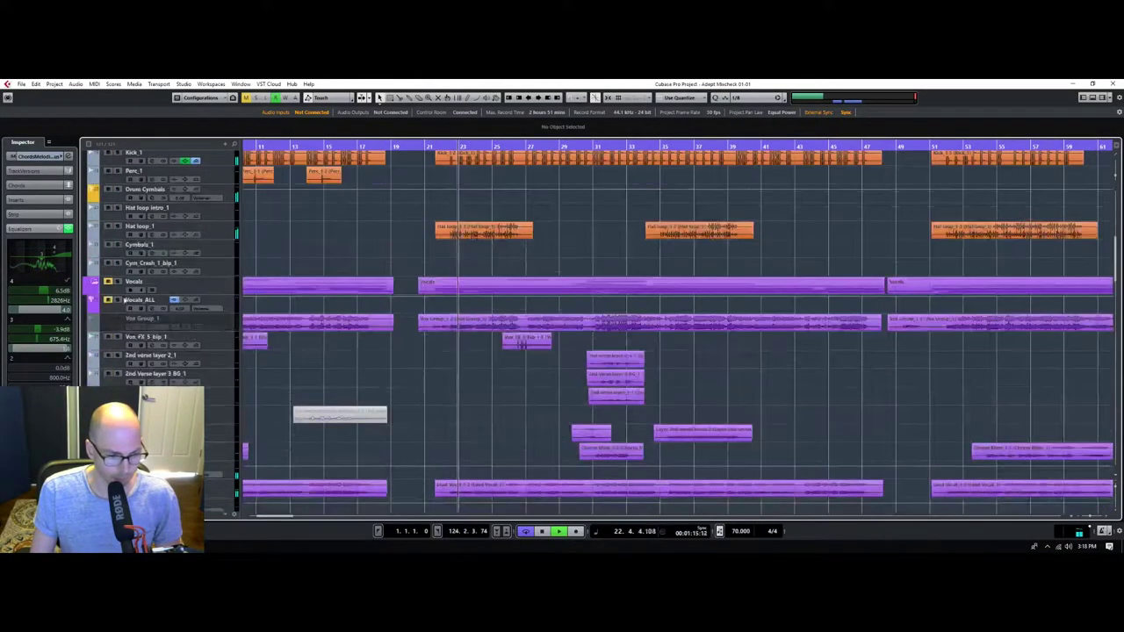
scroll(306, 399, down, 6)
scroll(311, 397, down, 2)
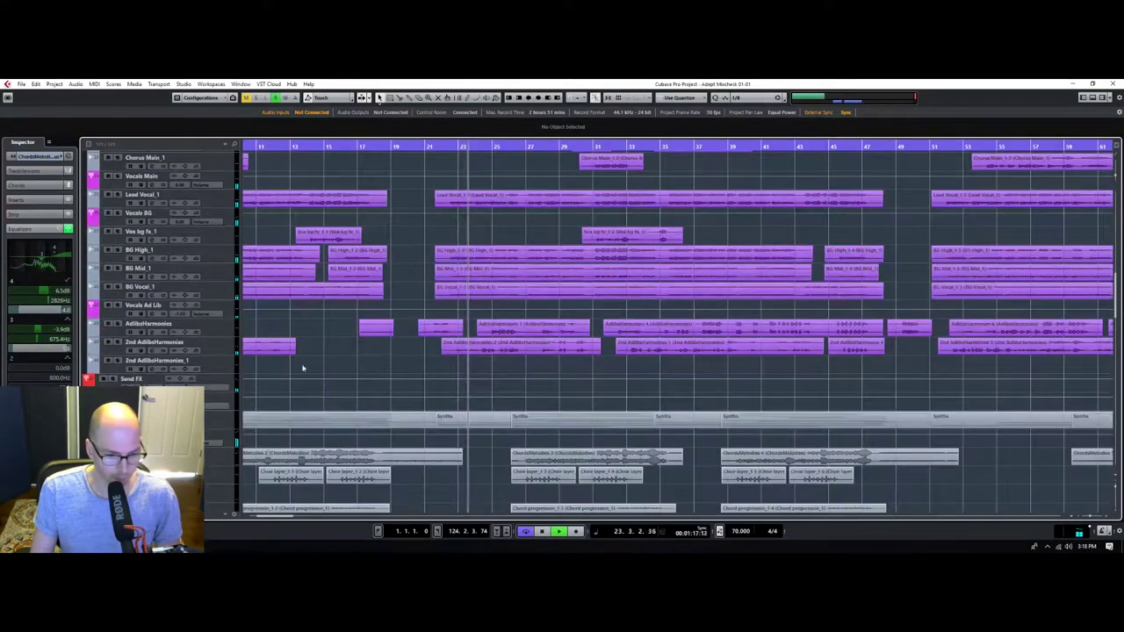
scroll(101, 172, up, 4)
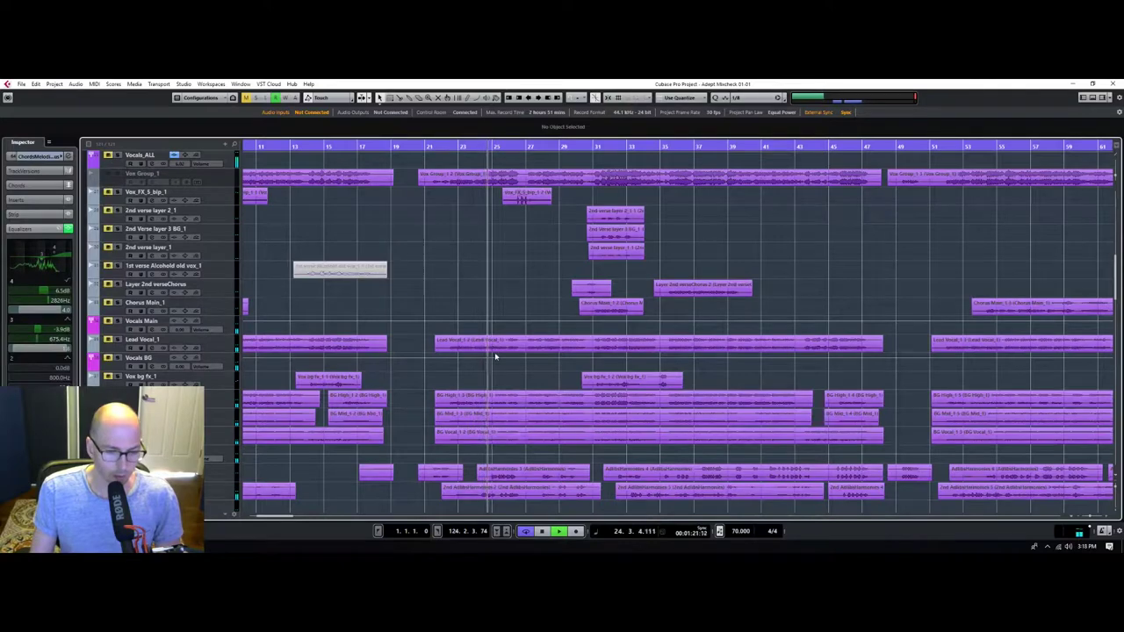
Select the first ChordsMelodies chorus clip, replay the chorus from about bar 22, and stop playback.
scroll(495, 357, down, 10)
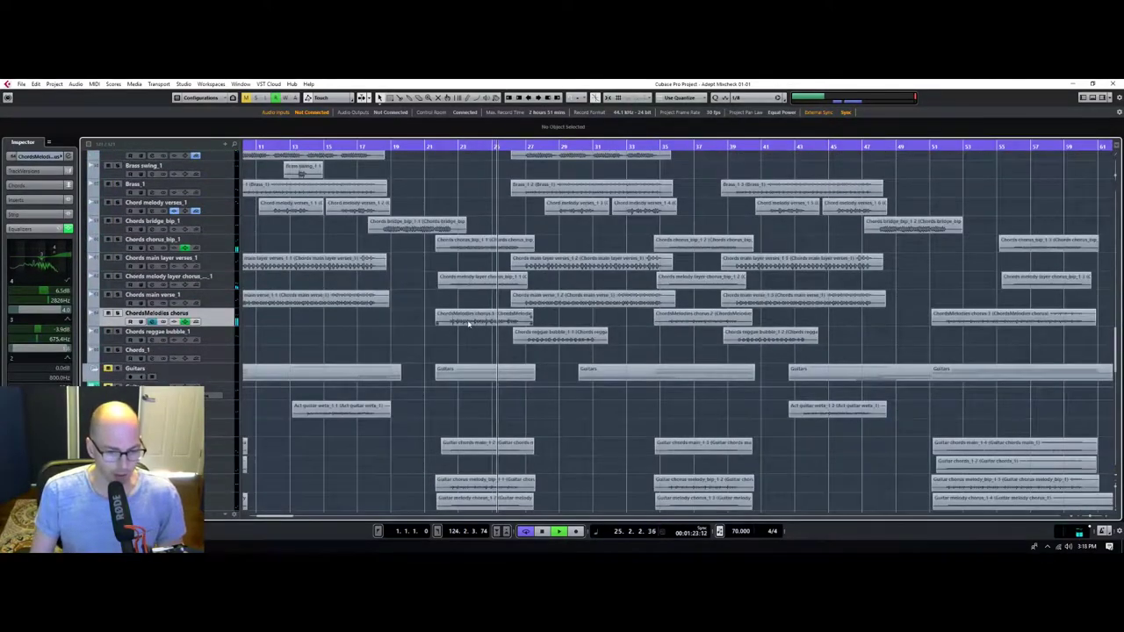
click(482, 317)
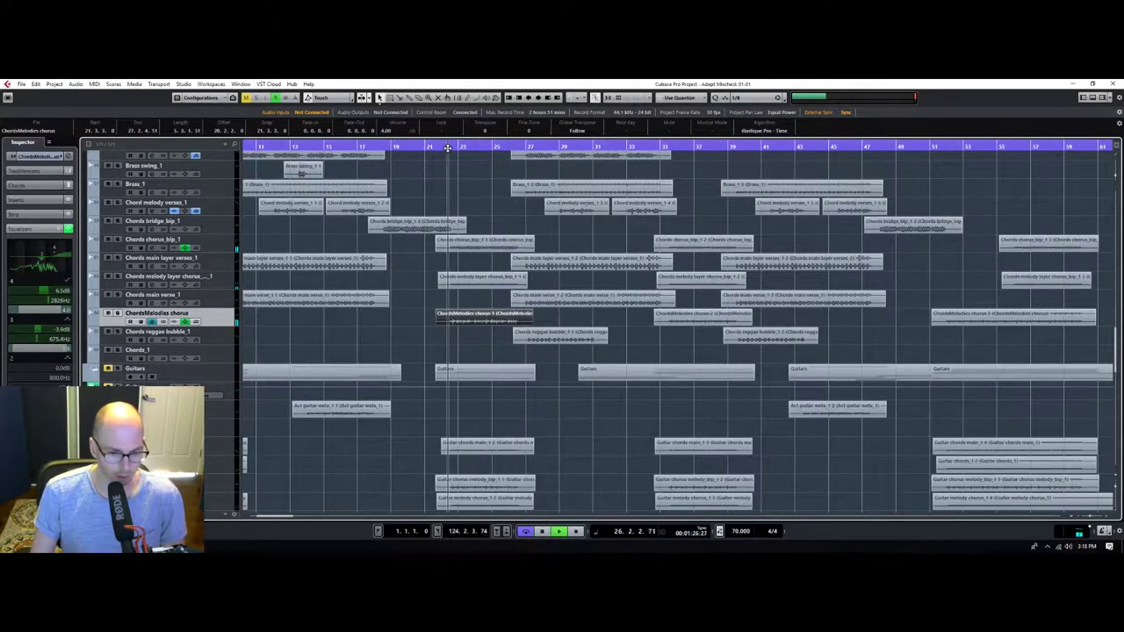
click(455, 147)
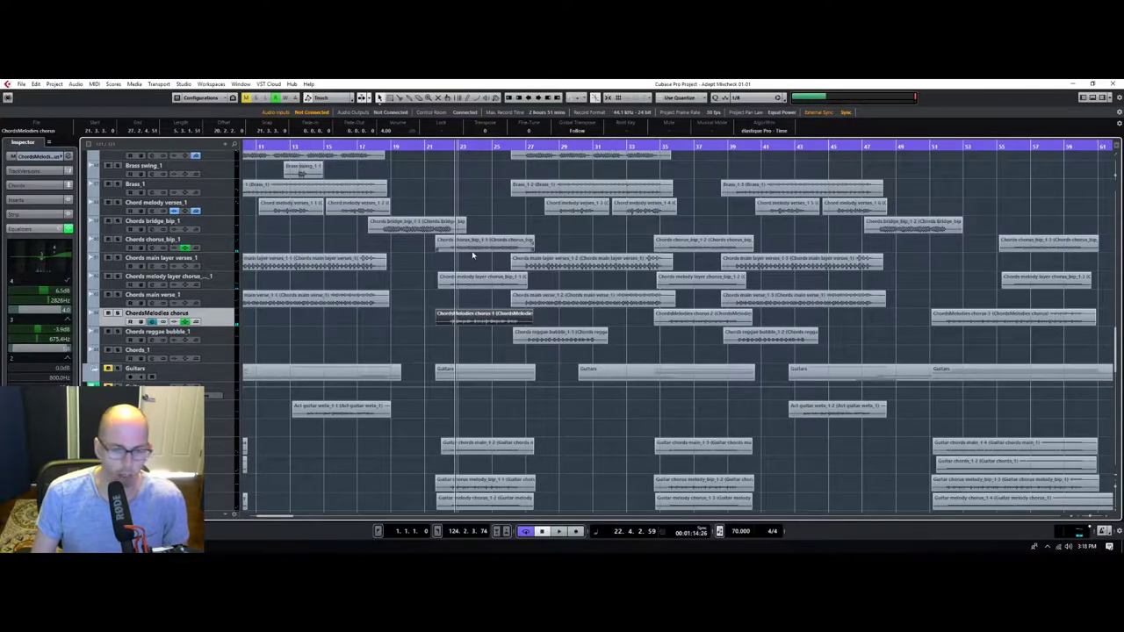
scroll(520, 294, up, 10)
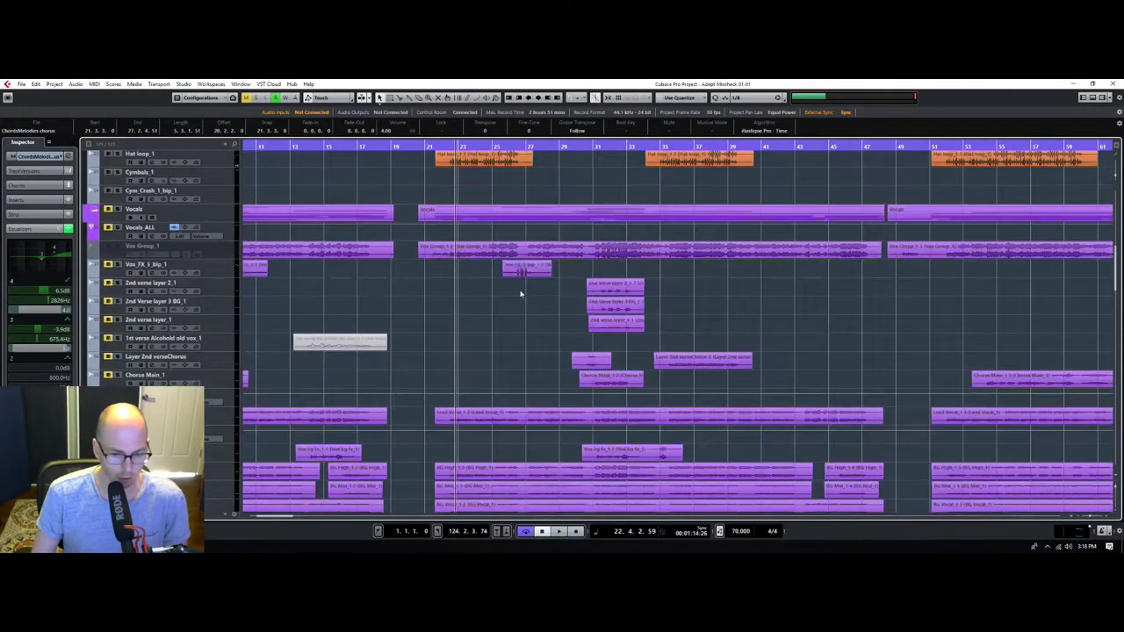
scroll(562, 387, down, 10)
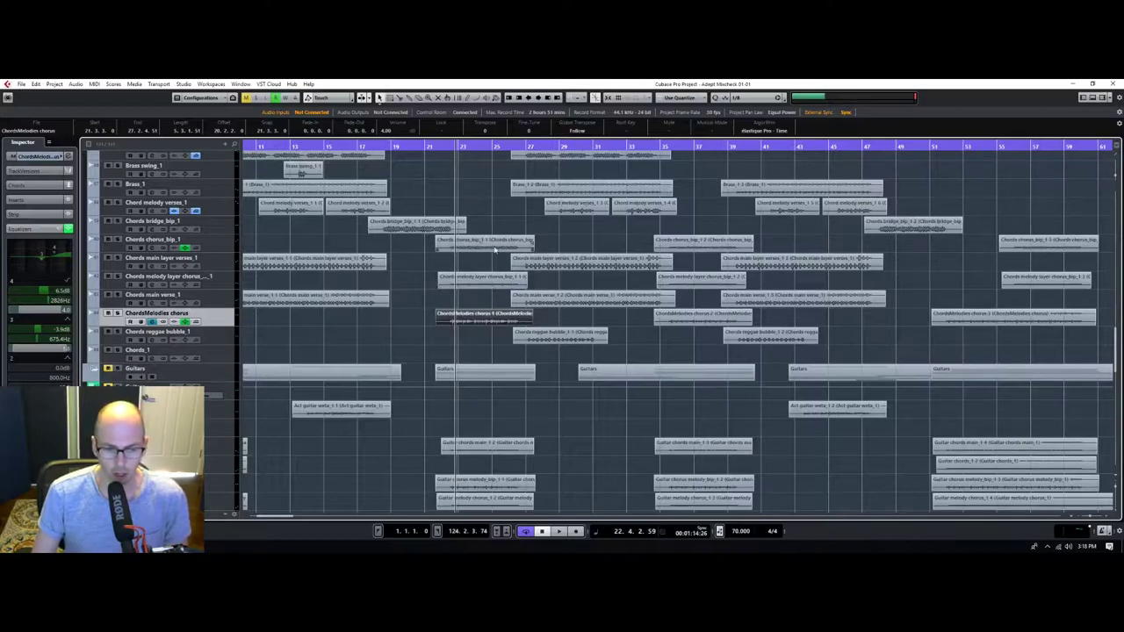
Select the Guitar chords main_1 track, resume playback in the first chorus, and unmute the Guitars folder.
scroll(501, 263, down, 4)
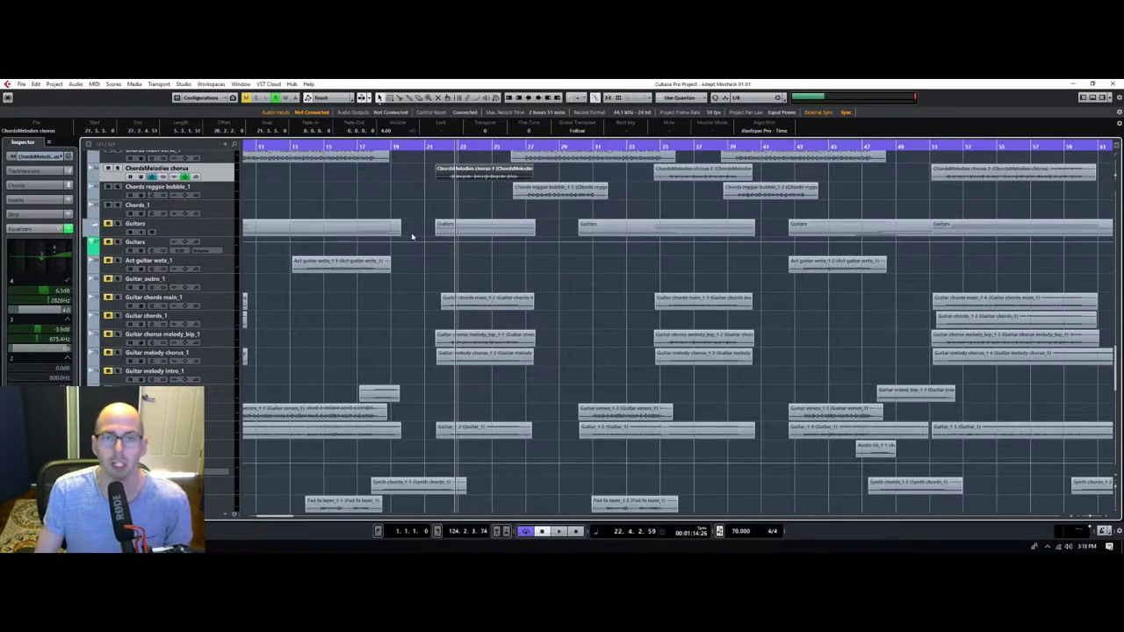
scroll(416, 263, down, 4)
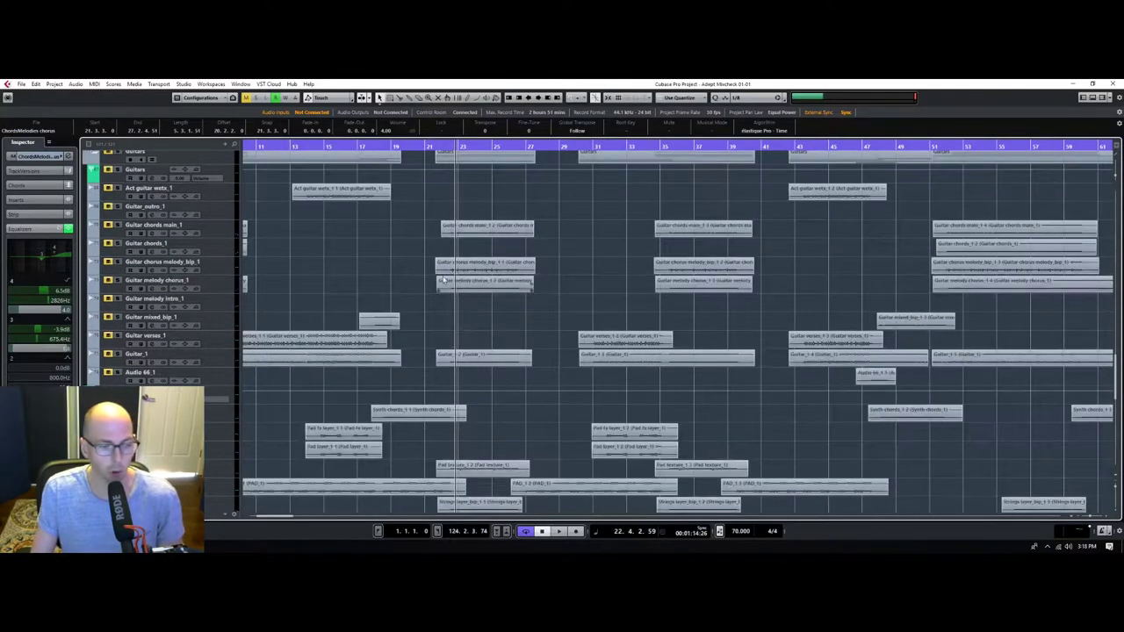
click(149, 227)
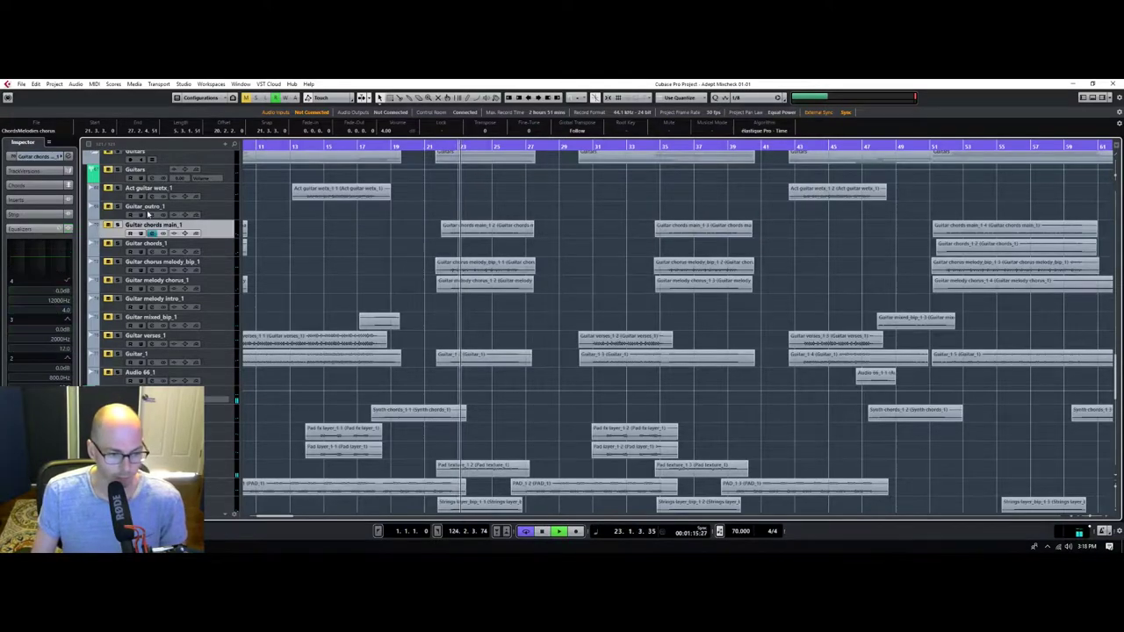
scroll(145, 215, up, 5)
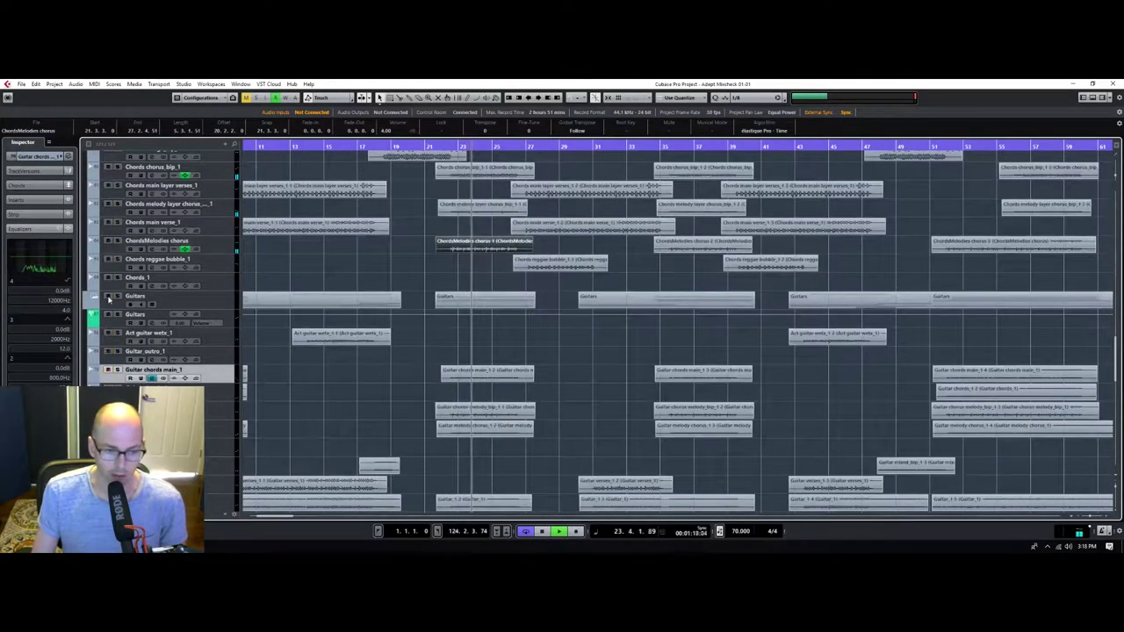
Solo Guitar chords main_1, replay the first chorus, and set the volume of all its clips to 13 dB.
click(118, 370)
click(456, 371)
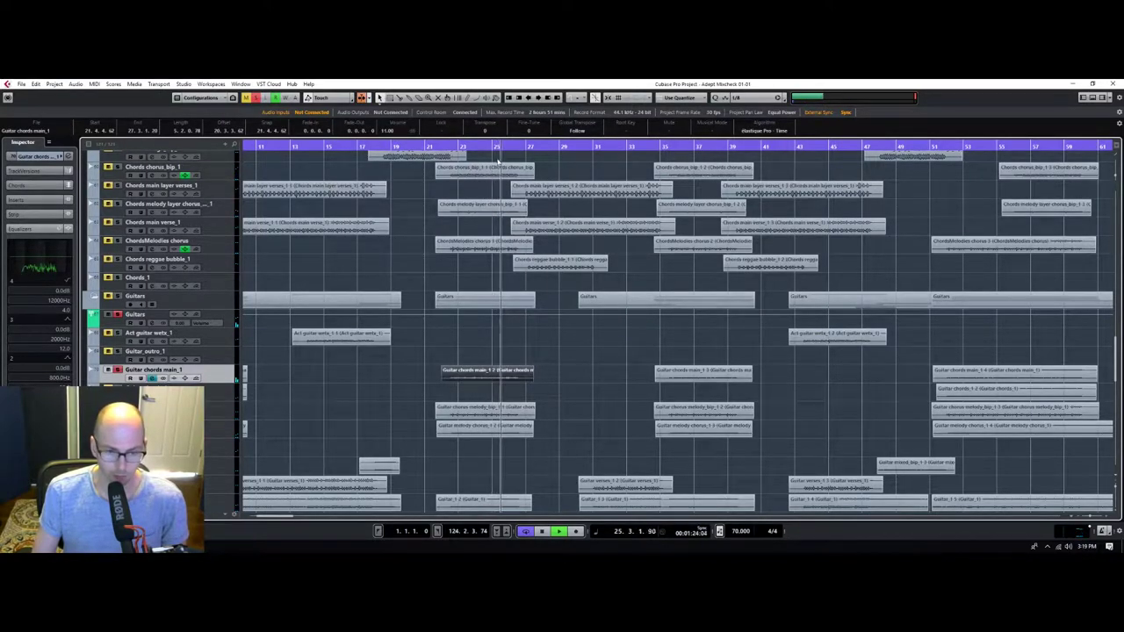
drag(453, 148, 403, 133)
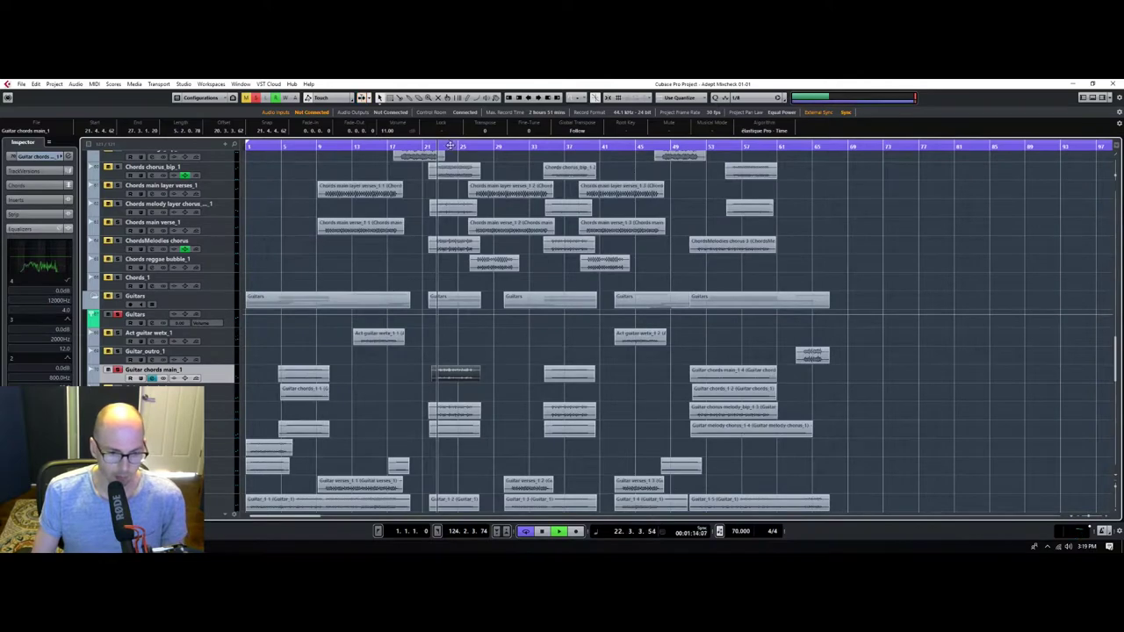
drag(252, 370, 730, 375)
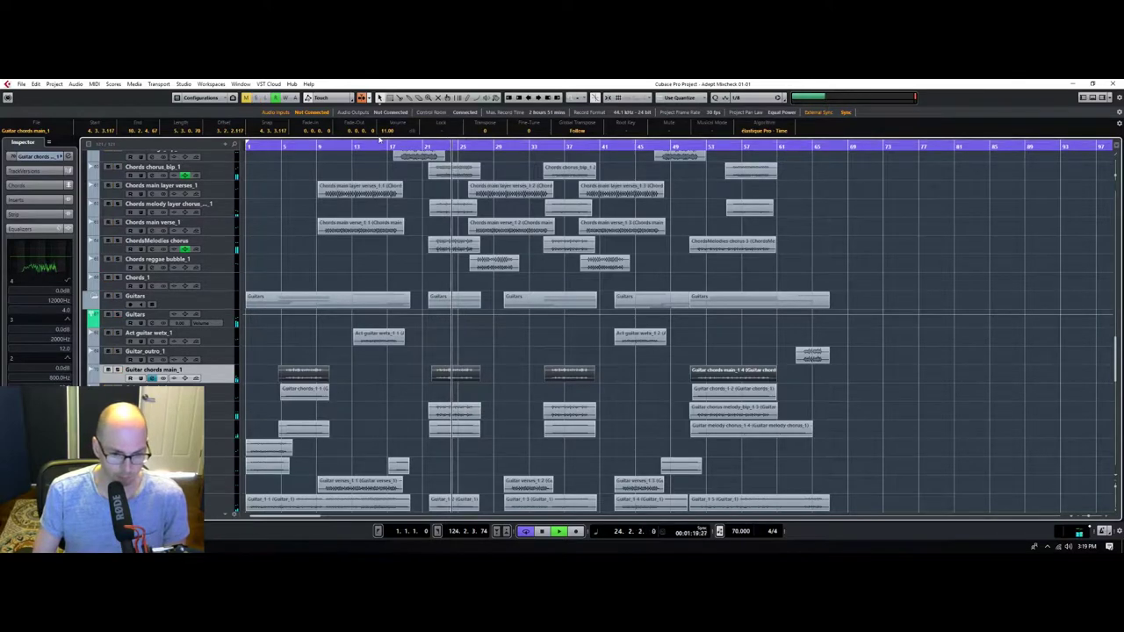
scroll(392, 131, up, 2)
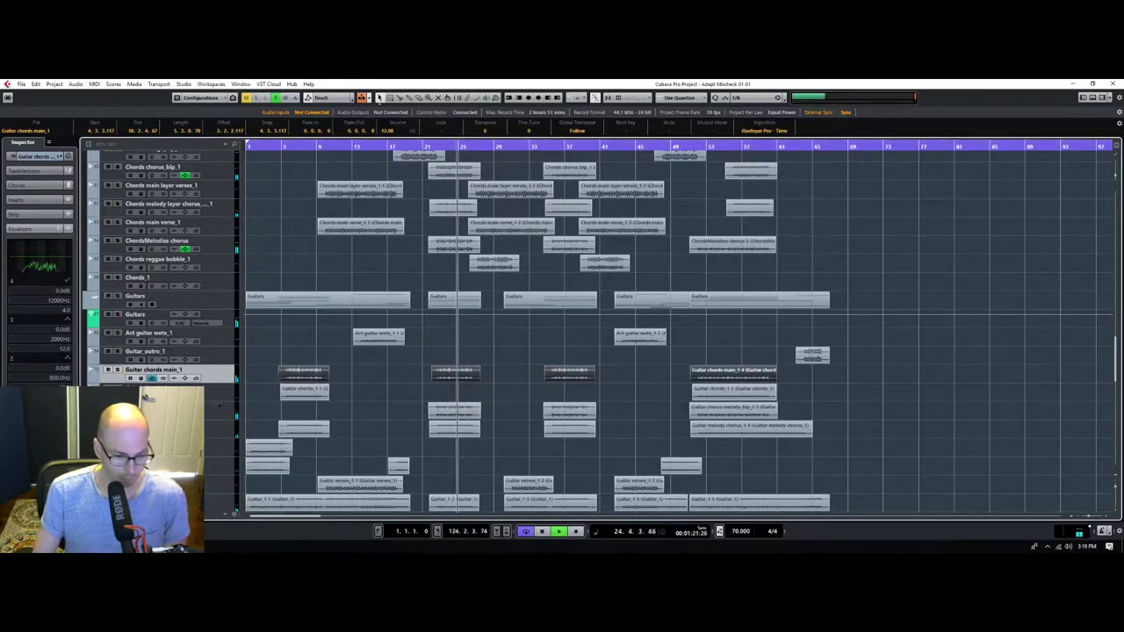
Solo Guitar chorus melody_bip_1 and set the volume of all its clips to 6 dB.
click(197, 410)
key(s)
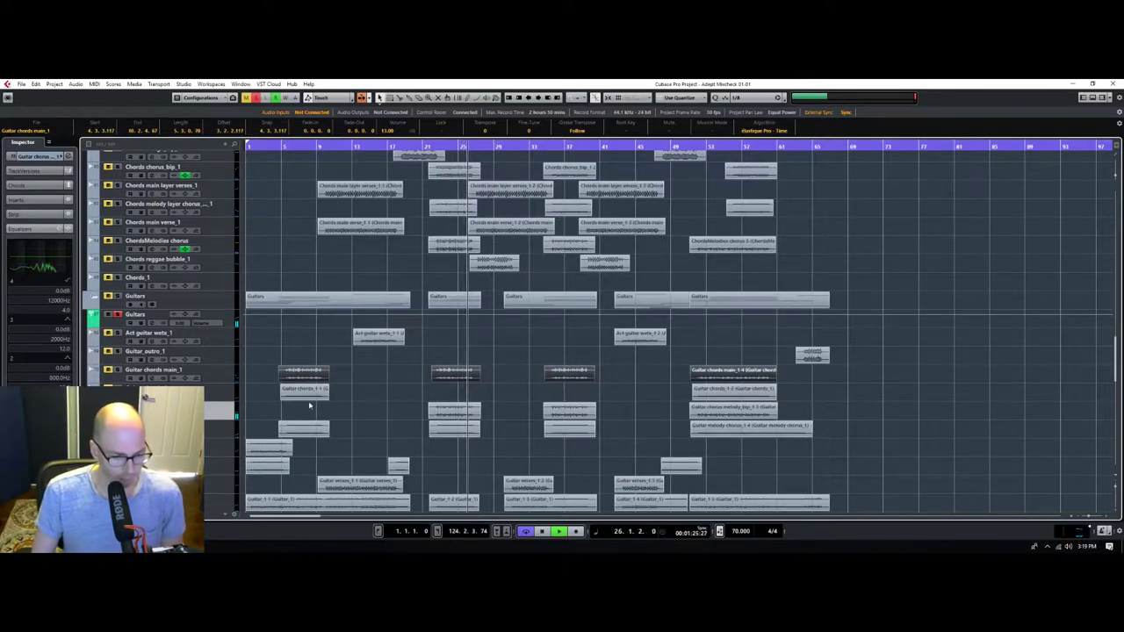
drag(410, 411, 706, 408)
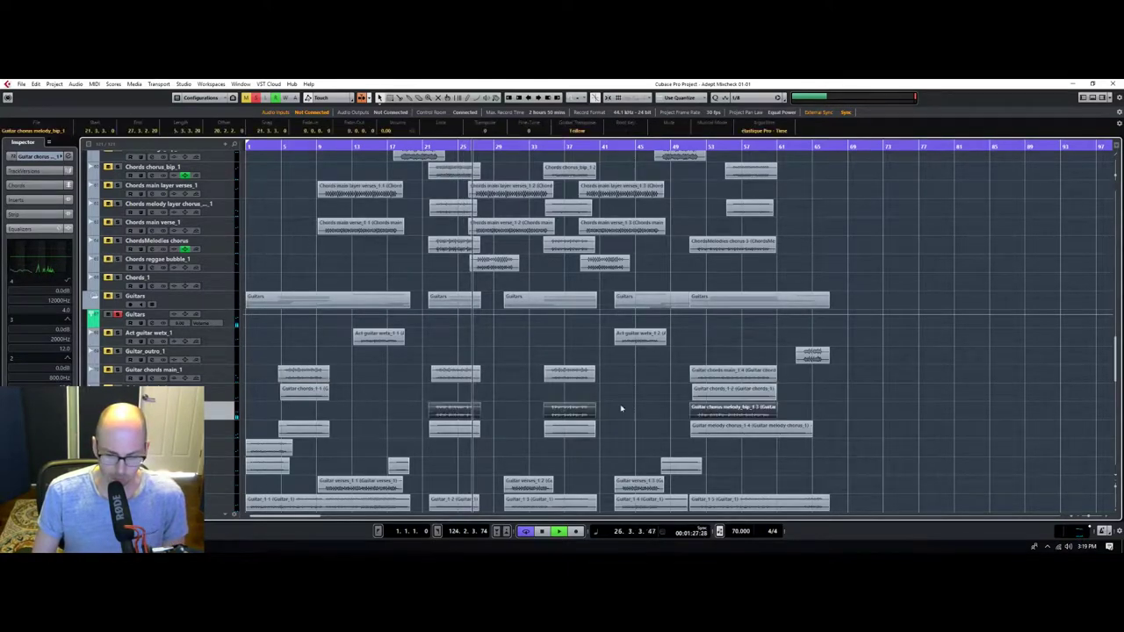
scroll(393, 132, up, 5)
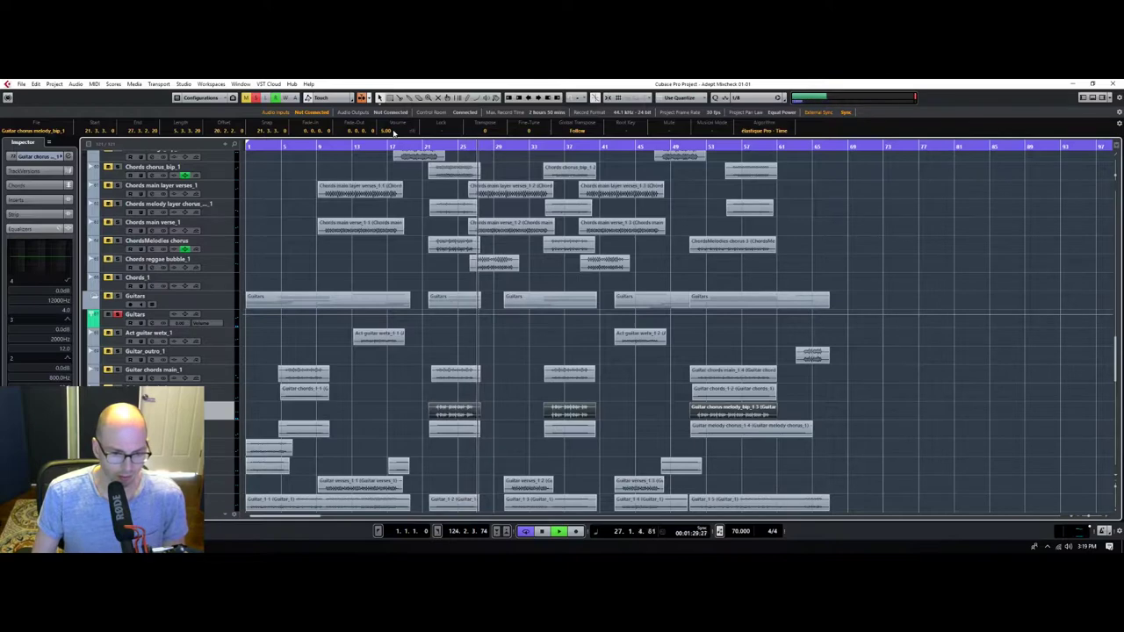
Replay the first chorus, set all Guitar melody chorus_1 clips to 10 dB in solo, and unsolo the track.
click(431, 146)
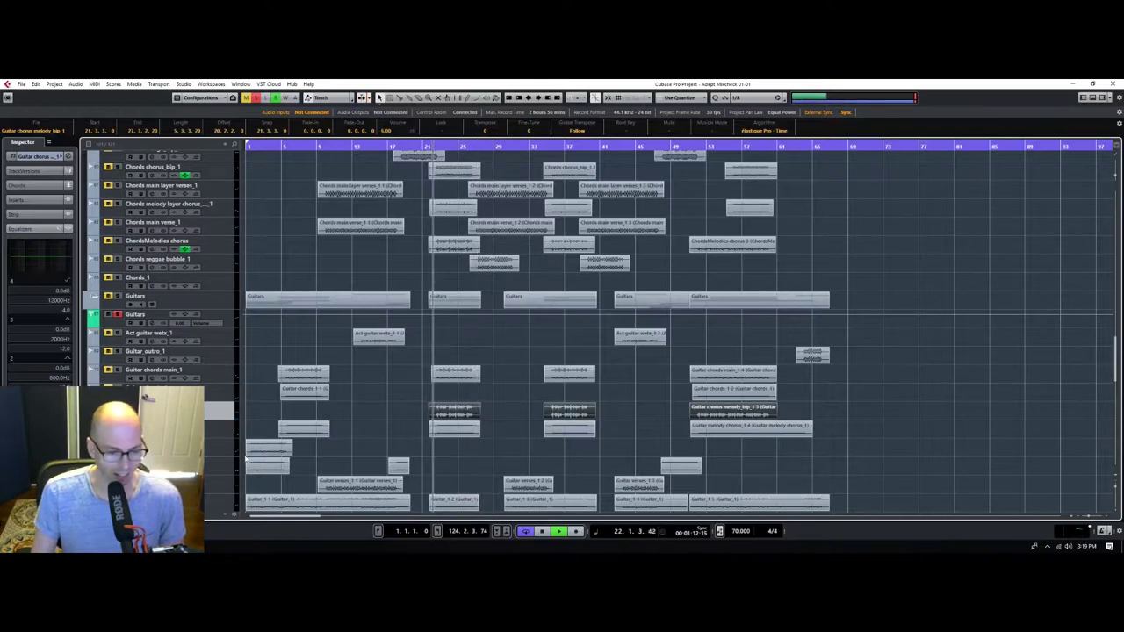
drag(259, 428, 784, 439)
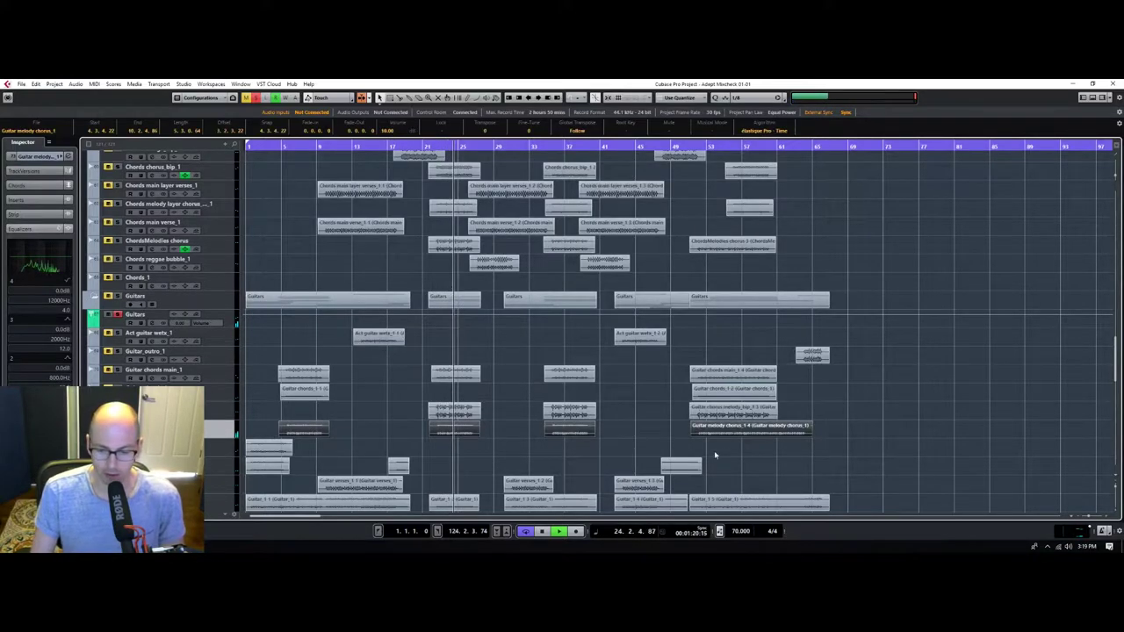
scroll(391, 435, down, 3)
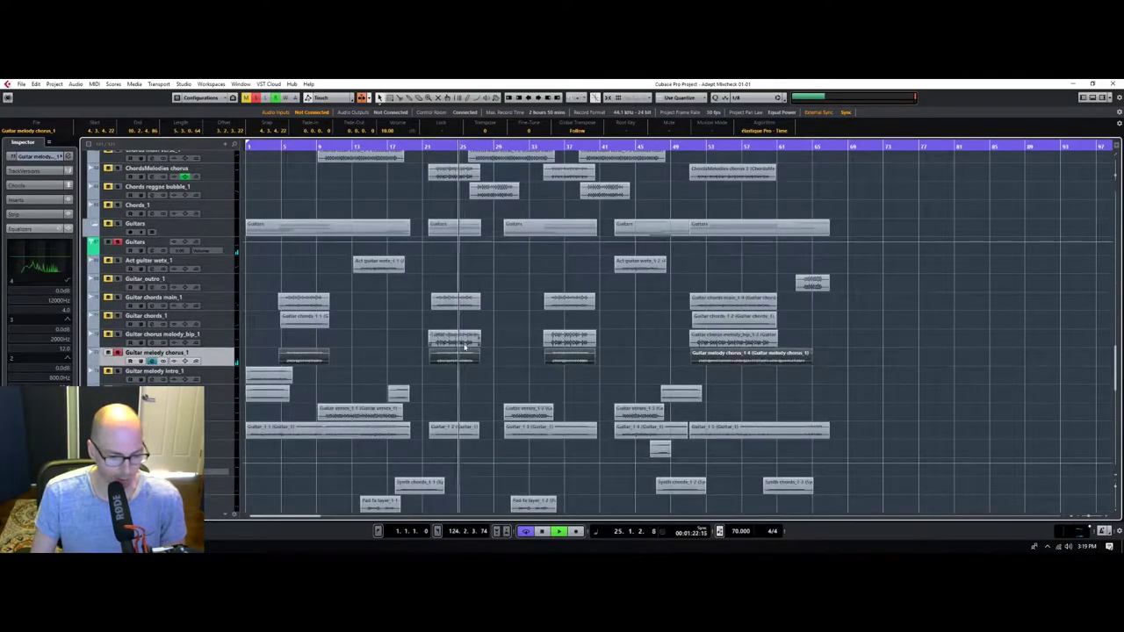
click(116, 353)
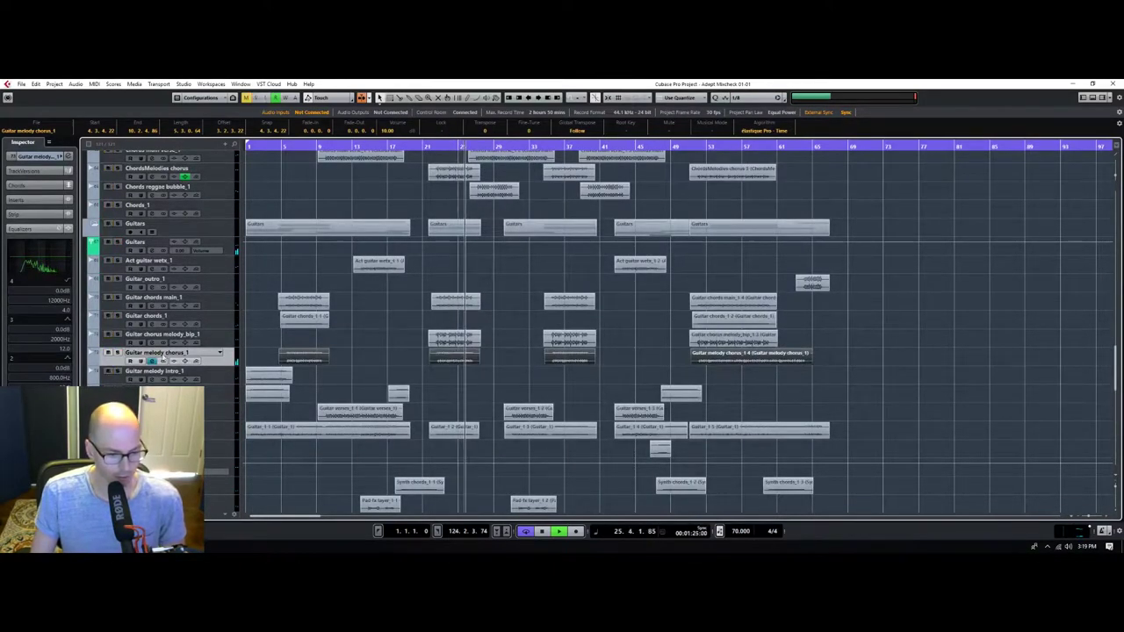
Show the main channel settings of Guitar melody chorus_1 and replay the first chorus with the Guitars group soloed.
click(42, 157)
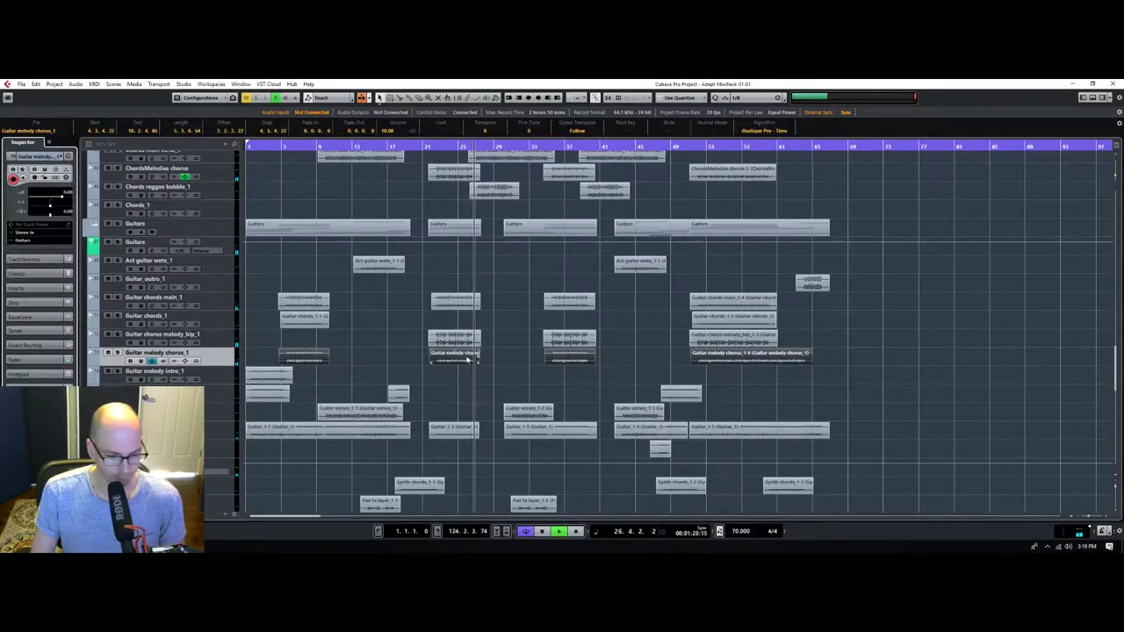
click(430, 147)
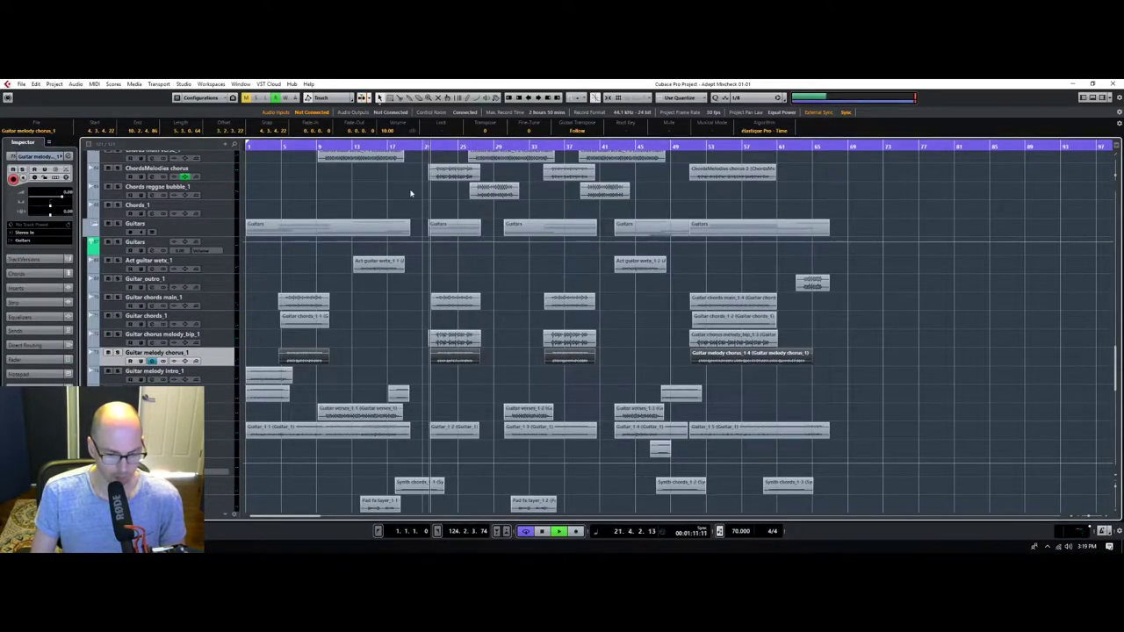
click(117, 241)
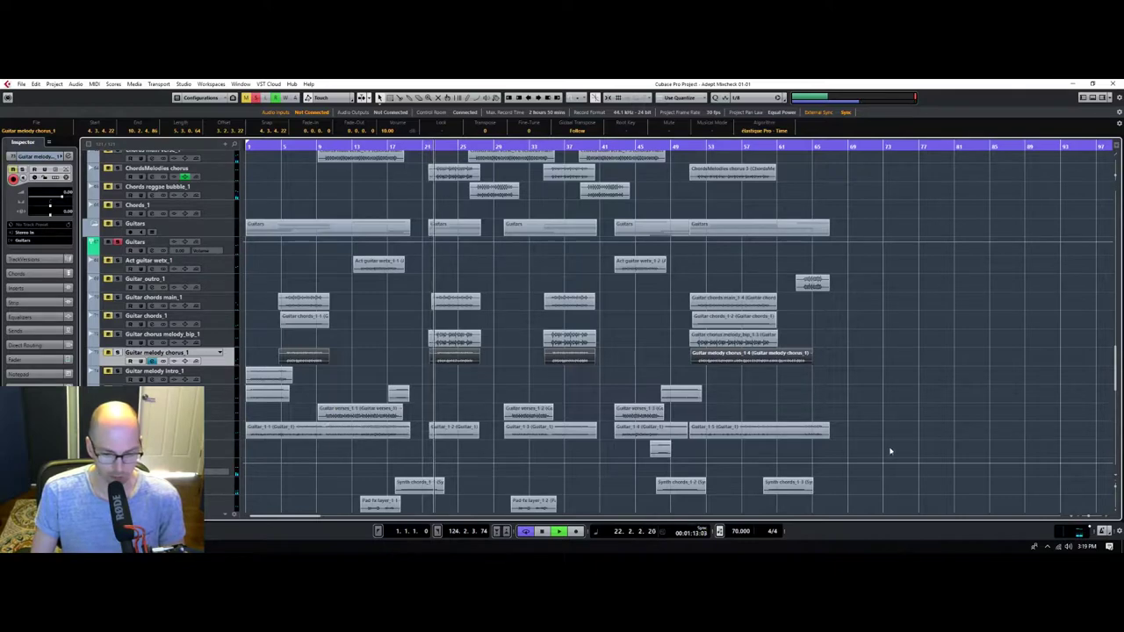
mouse_move(863, 432)
mouse_down()
mouse_move(517, 447)
mouse_move(348, 440)
mouse_move(845, 431)
mouse_up()
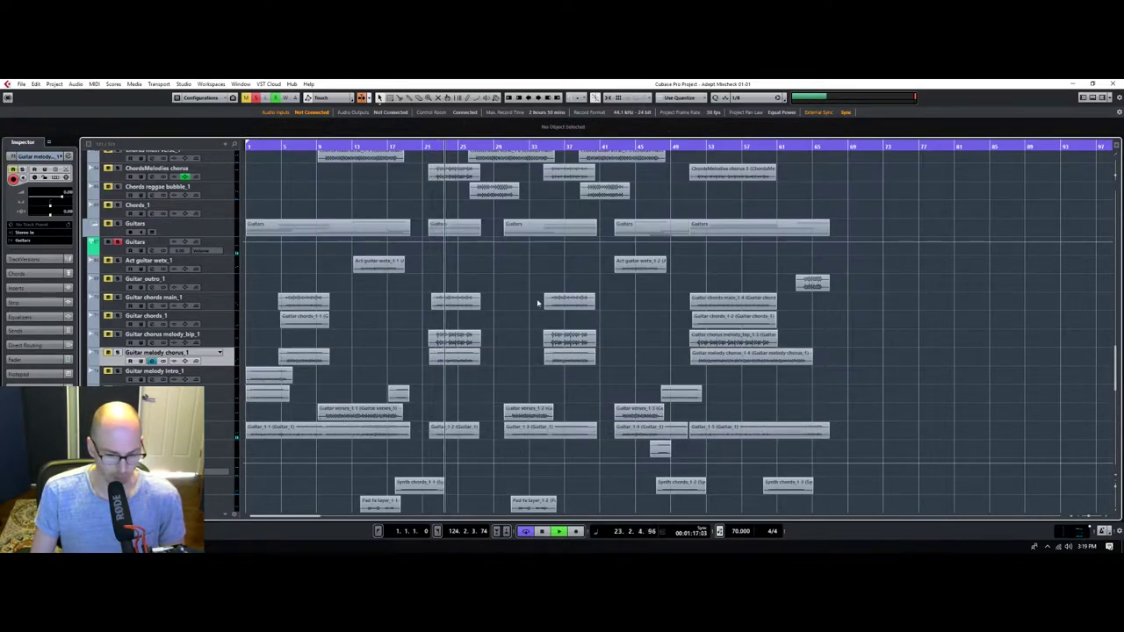
Move the Guitar_1 track above Guitar chords main_1 and set its channel volume to -14.5 dB.
click(448, 432)
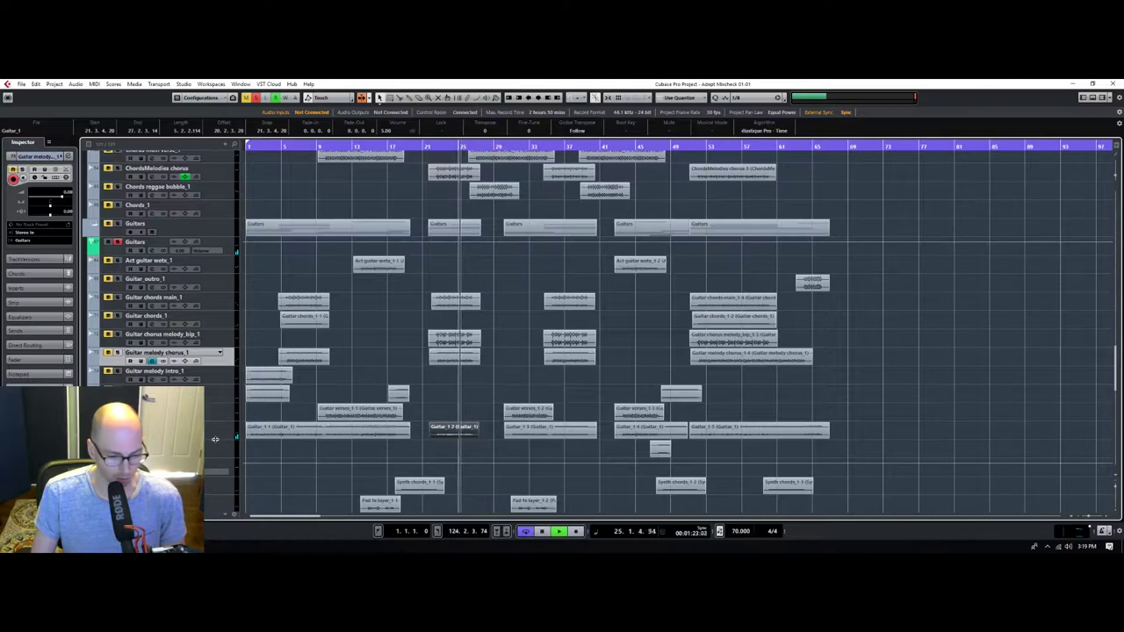
drag(224, 432, 219, 300)
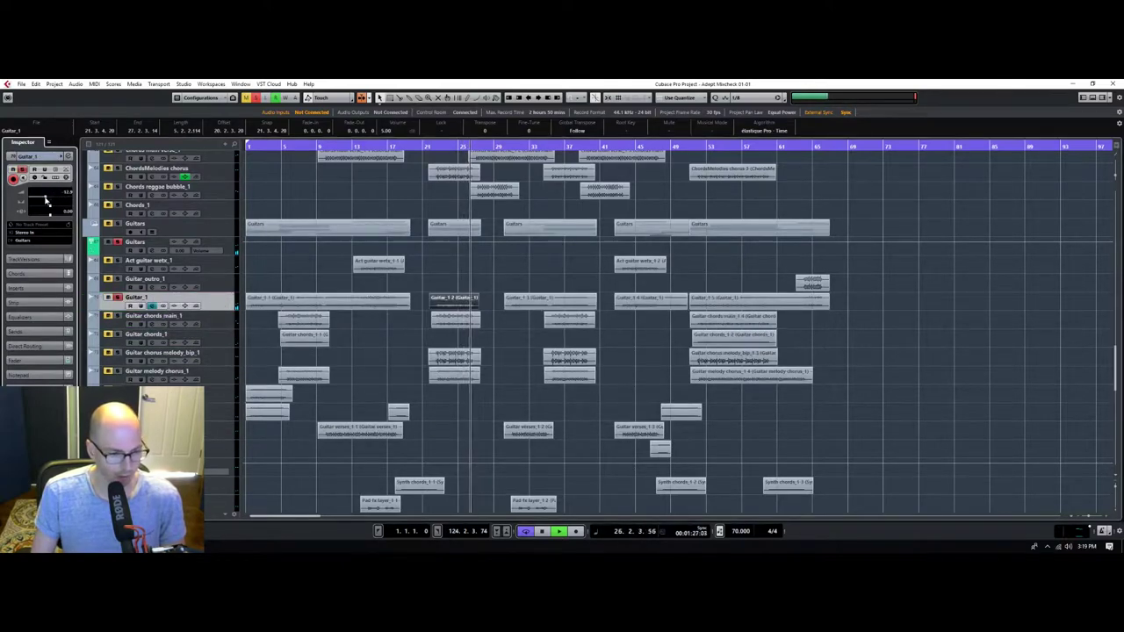
drag(50, 201, 44, 199)
Rename the Guitar_1 track as G_Guitar_1, replay the first chorus from about bar 22, and unsolo the track.
double_click(135, 297)
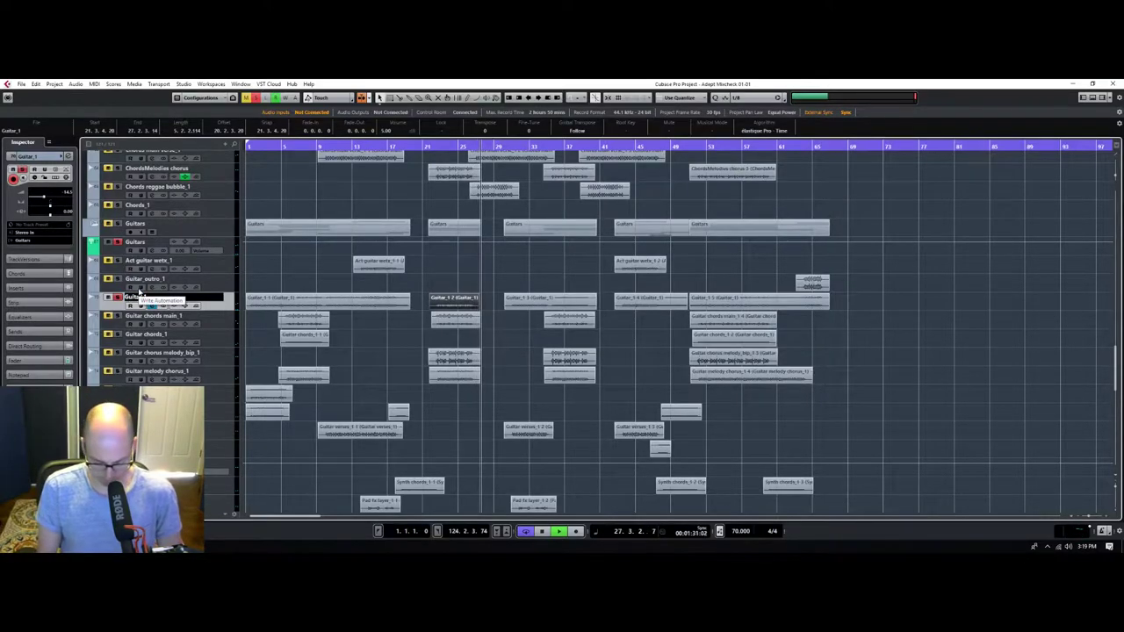
key(Return)
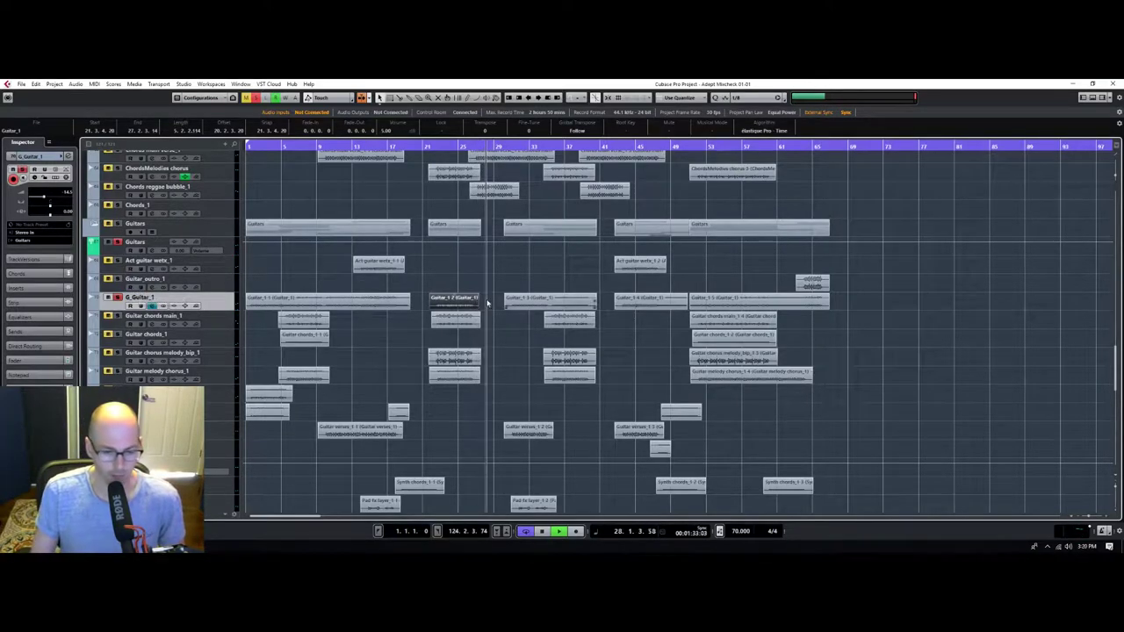
click(436, 146)
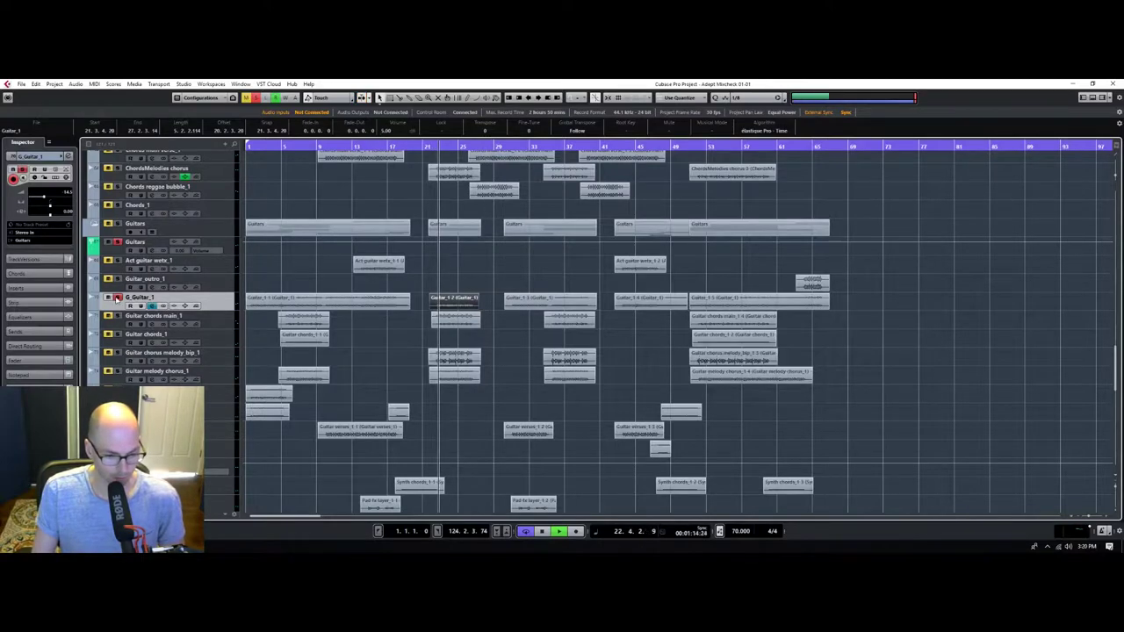
click(116, 297)
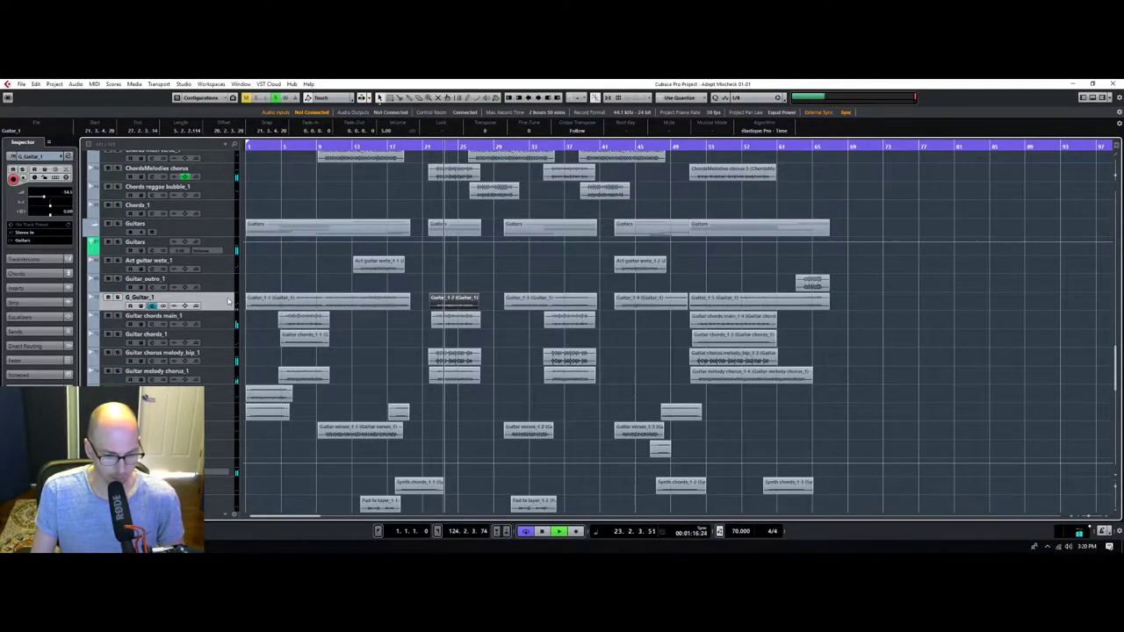
Briefly solo Guitar chords main_1, and add an active send to FX 3-LexRoom on it.
click(120, 316)
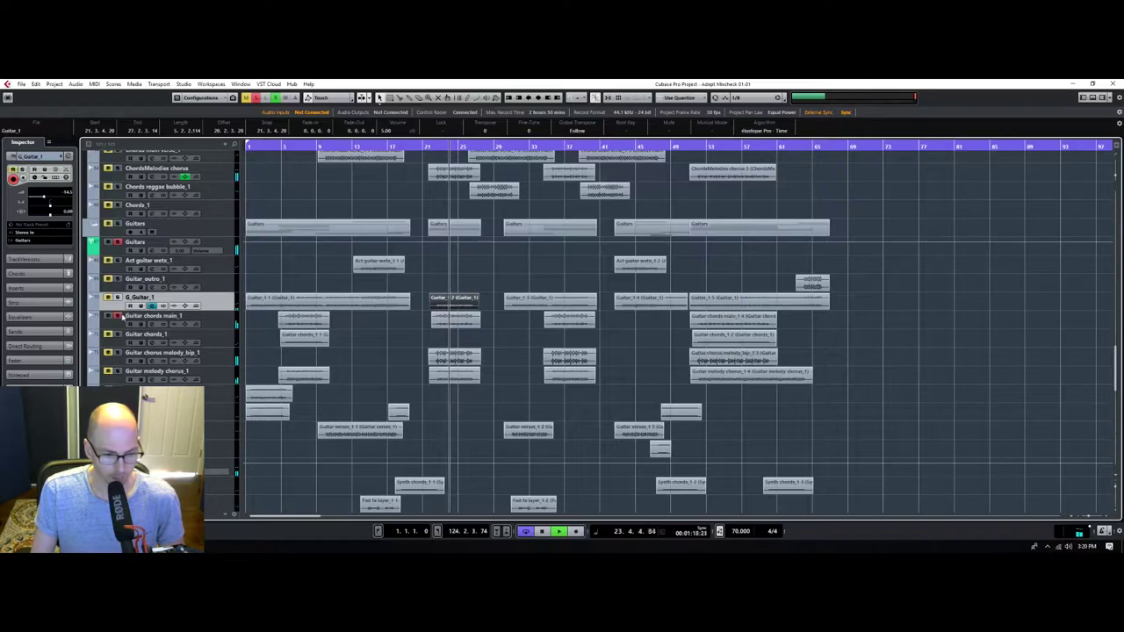
click(119, 316)
click(221, 327)
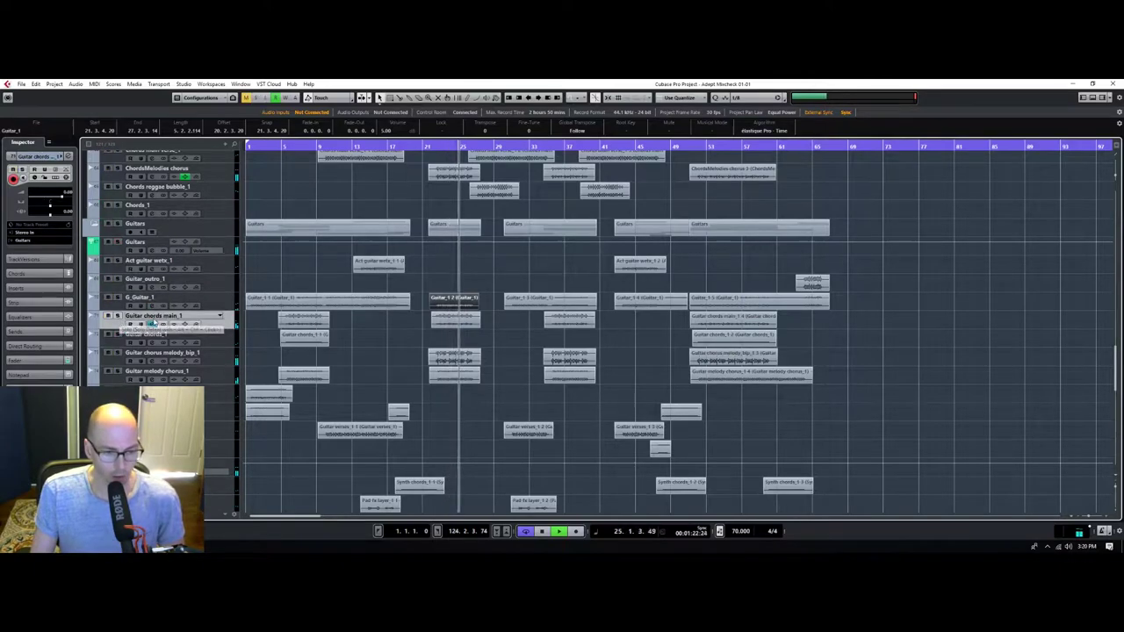
click(56, 331)
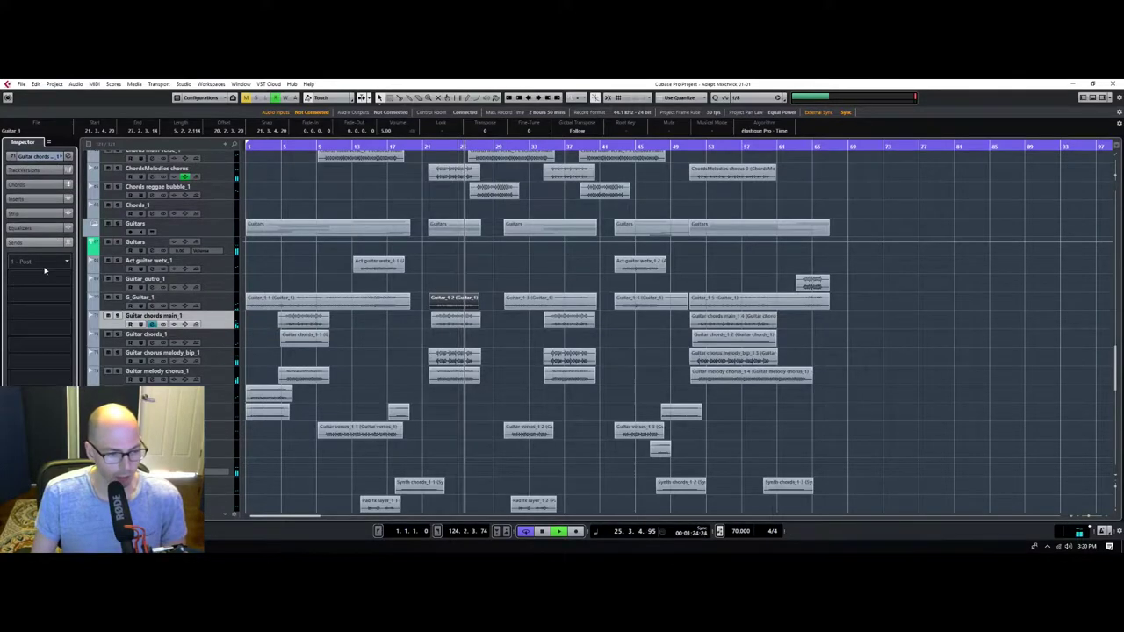
click(49, 262)
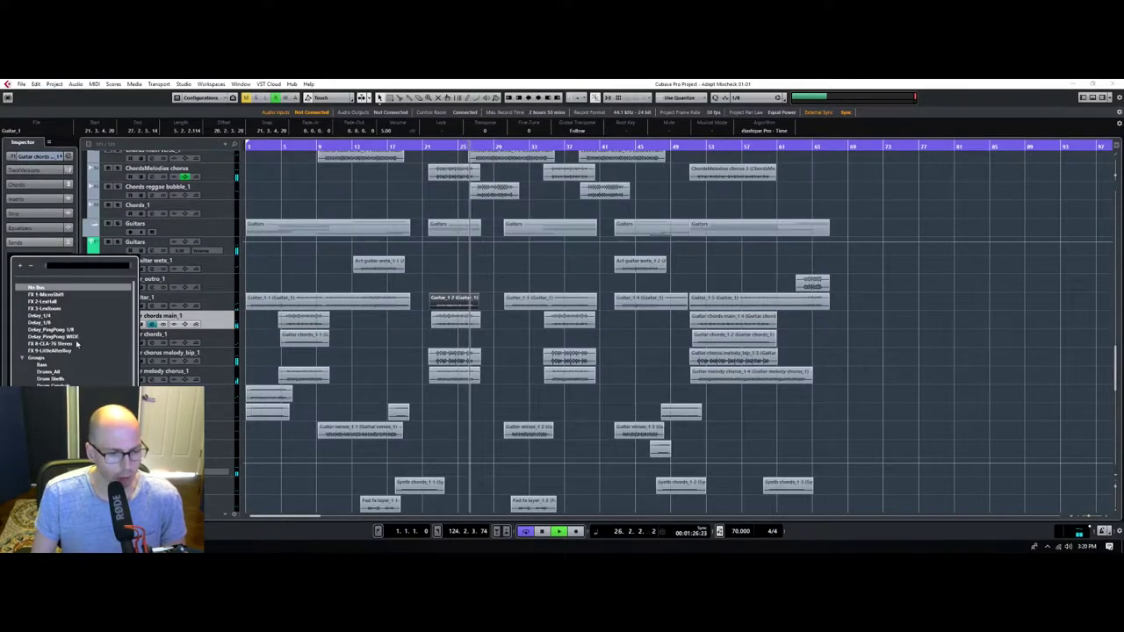
click(45, 309)
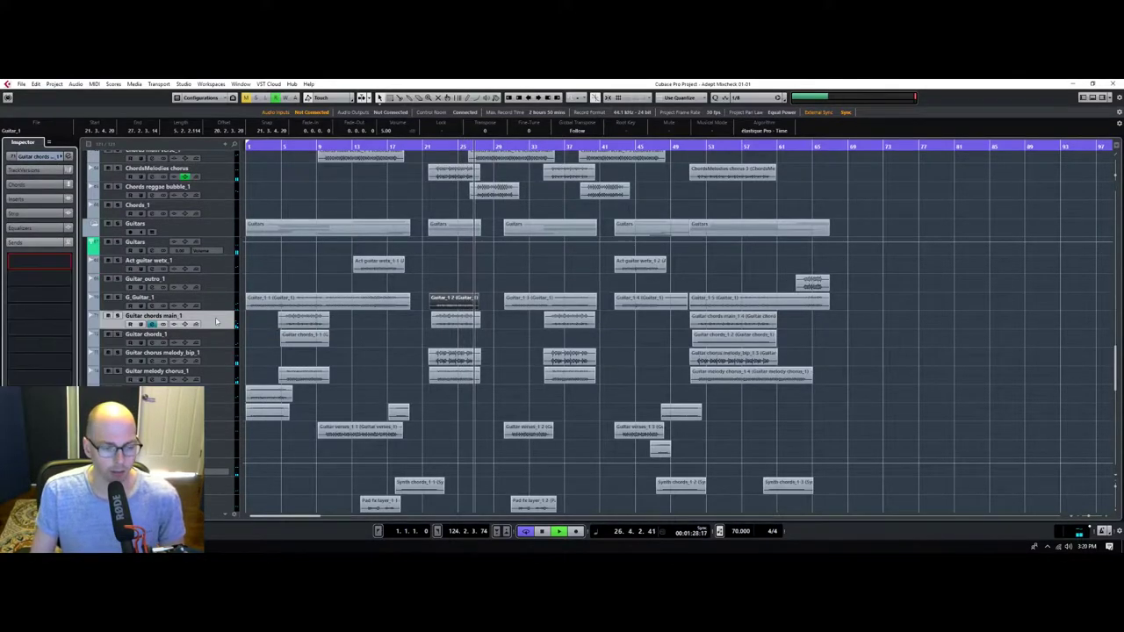
click(13, 258)
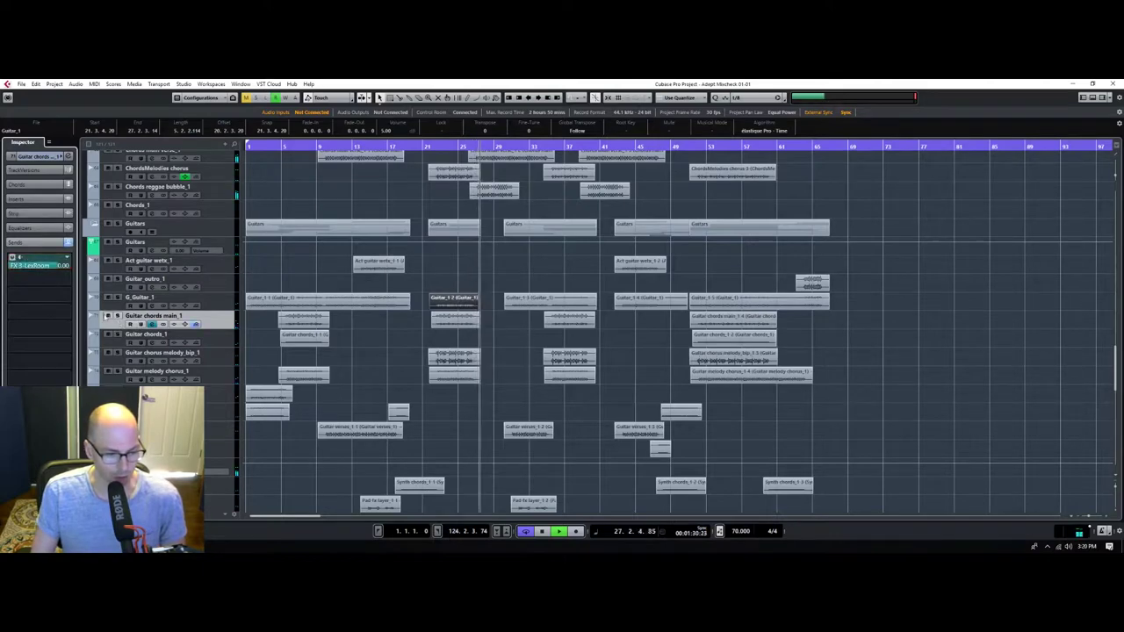
Replay the first chorus with Guitar chords main_1 soloed and raise its FX 3-LexRoom send level.
click(438, 145)
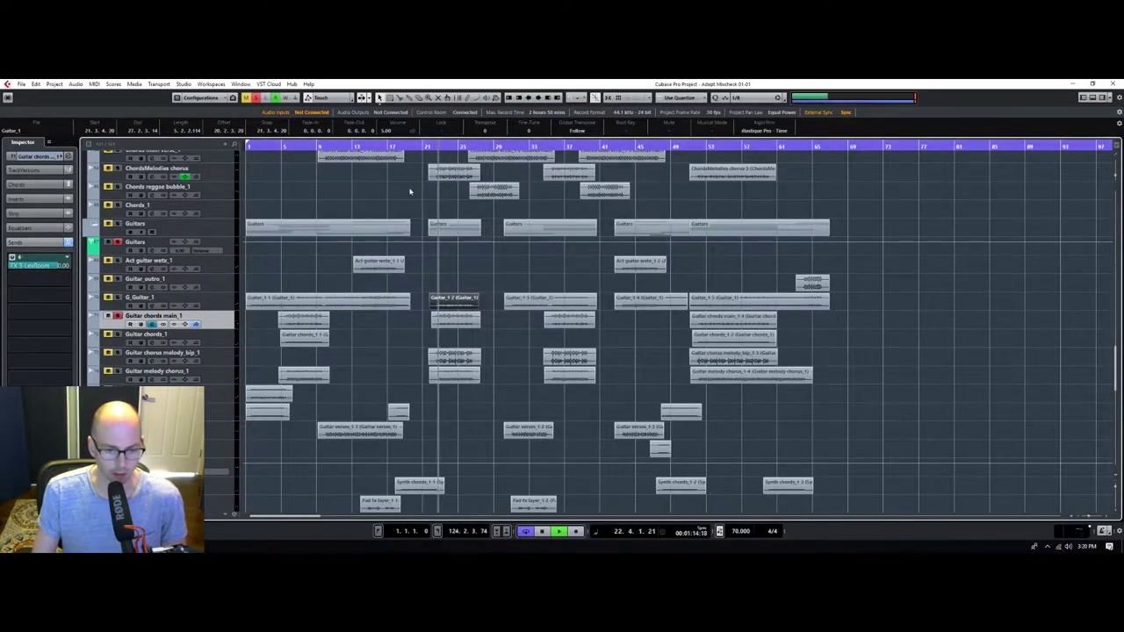
click(118, 316)
click(118, 316)
drag(58, 266, 67, 268)
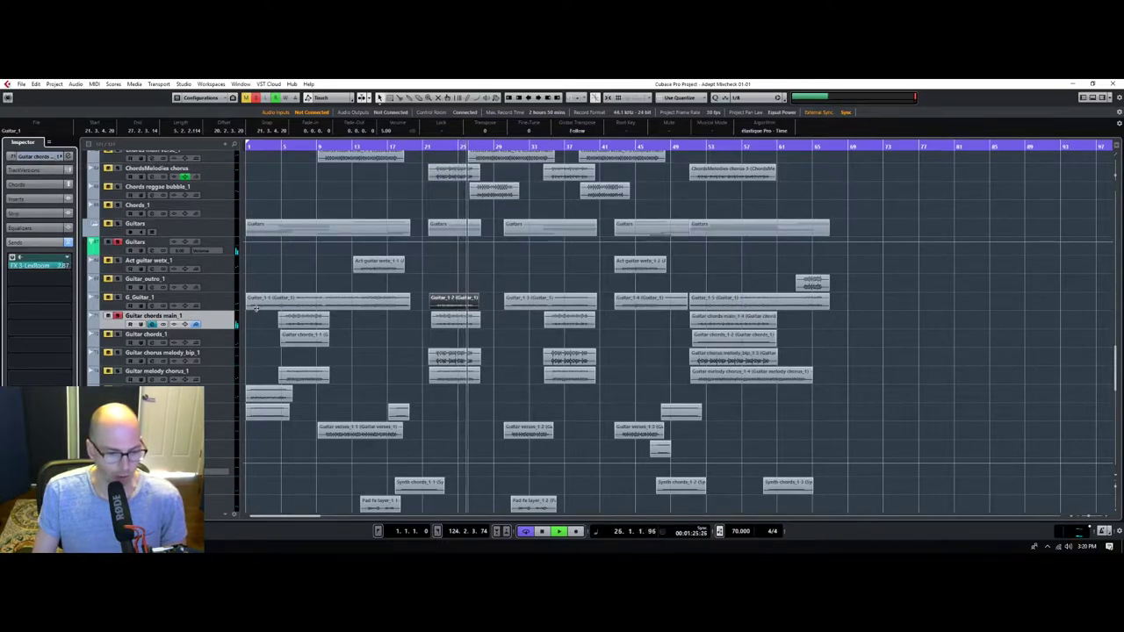
Set all Guitar chords main_1 clips to 16 dB and replay the first chorus from about bar 22 without solo.
drag(268, 322, 843, 326)
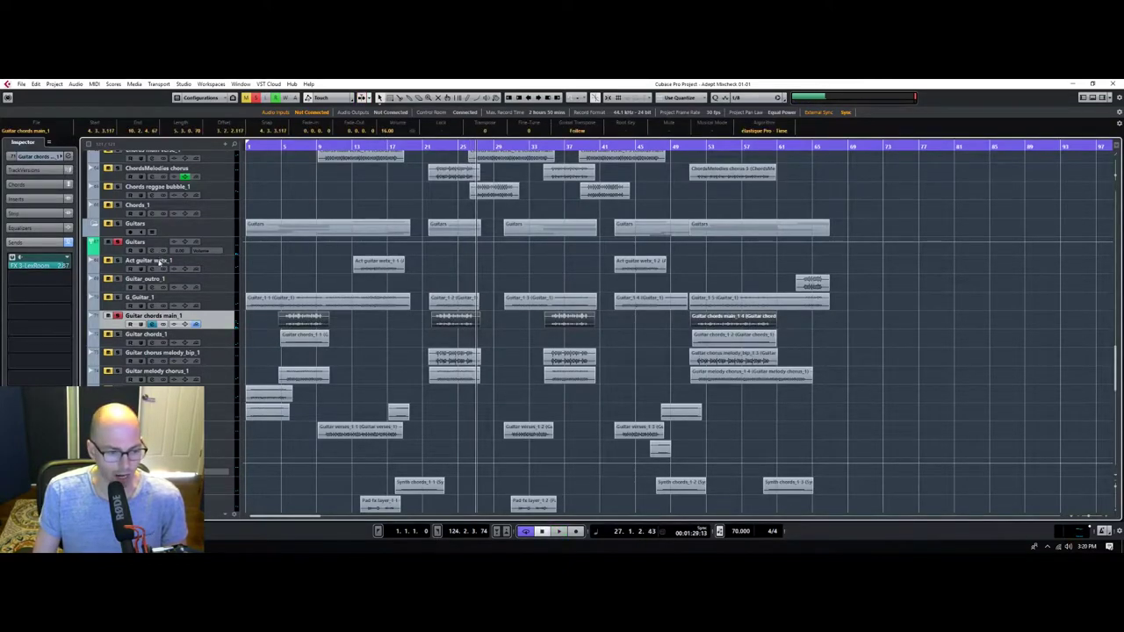
click(115, 244)
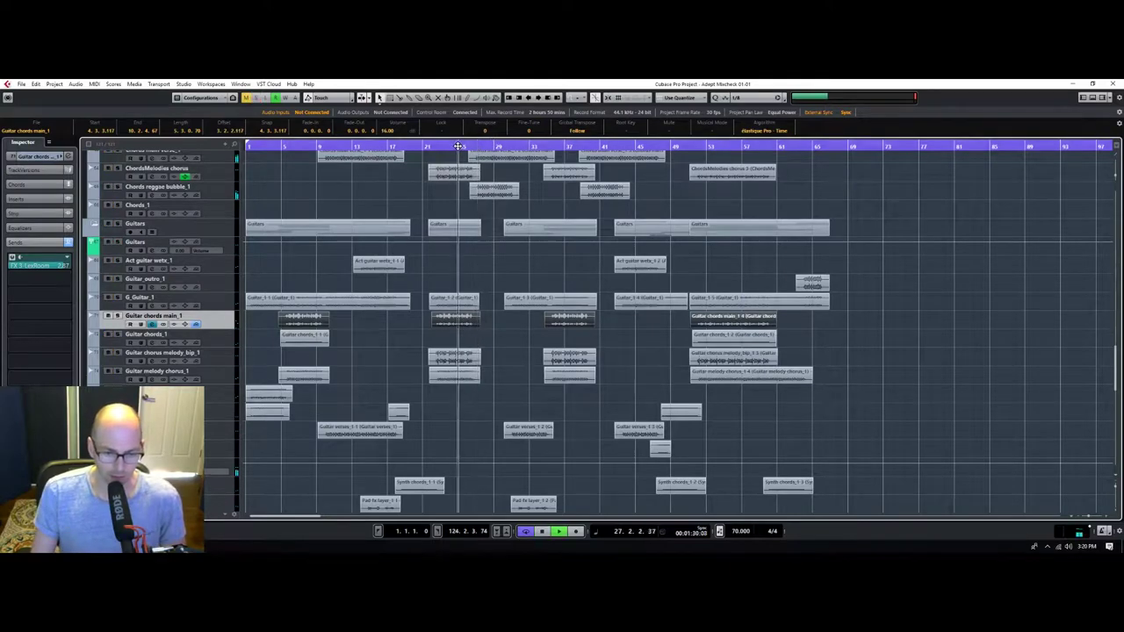
click(434, 146)
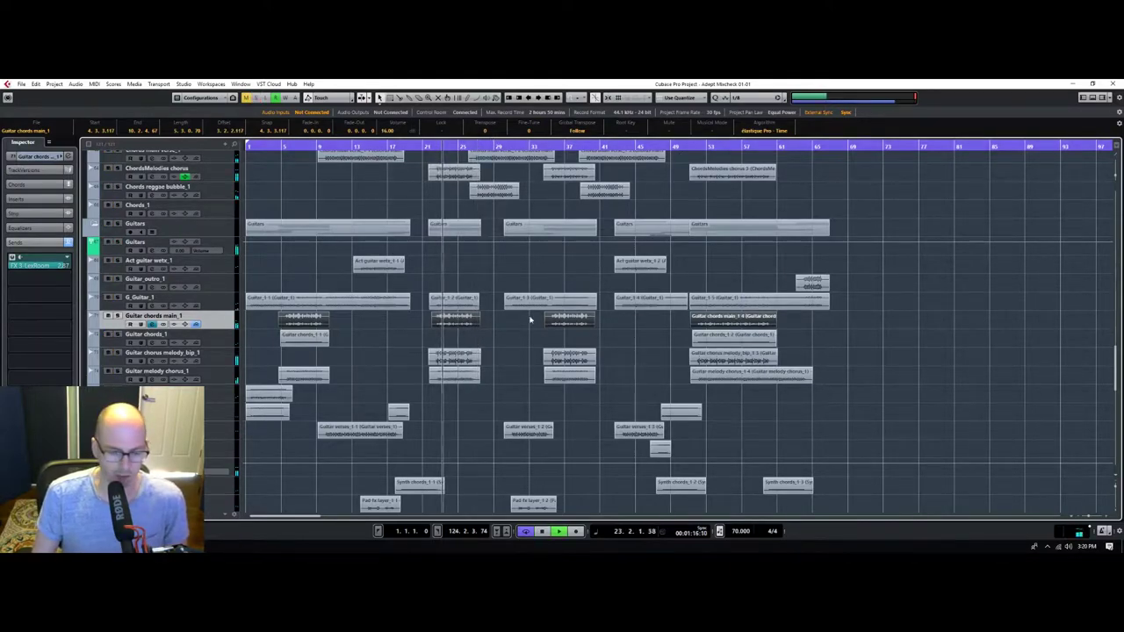
Solo Guitar chords main_1 and cut its EQ band 3 by 13.5 dB at 3270 Hz with a Q of 12.
scroll(513, 381, down, 5)
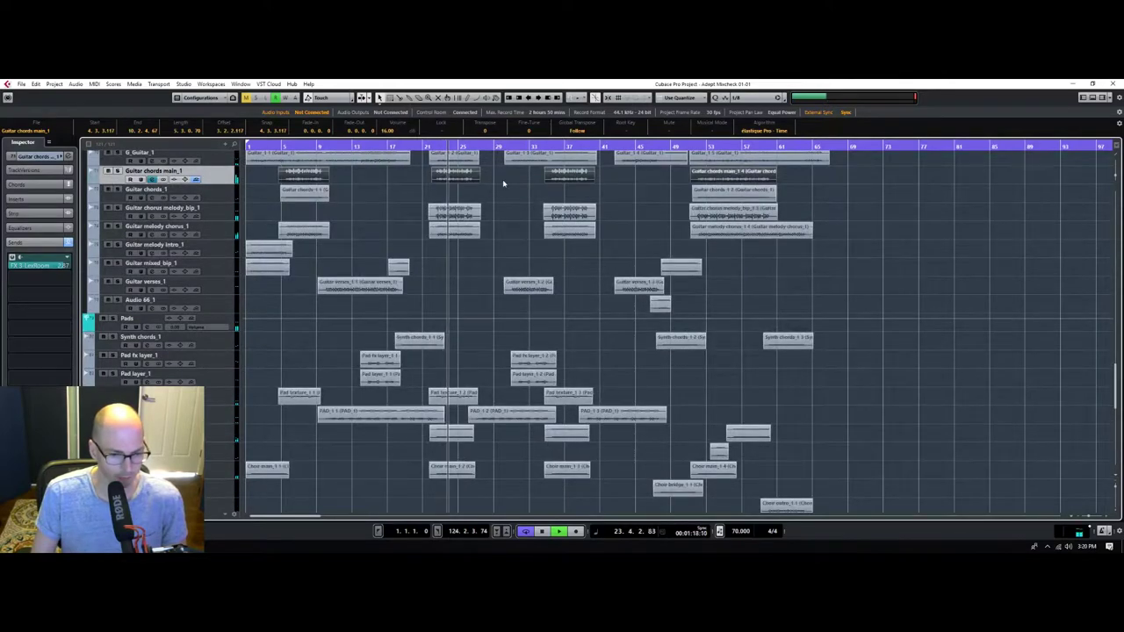
scroll(286, 244, up, 2)
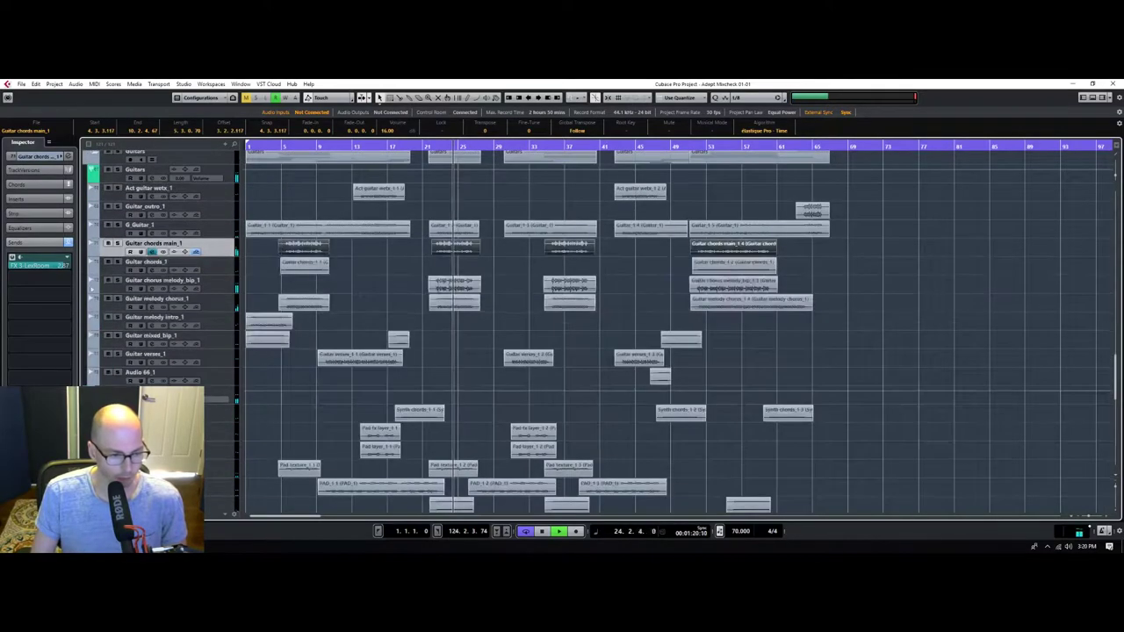
click(35, 228)
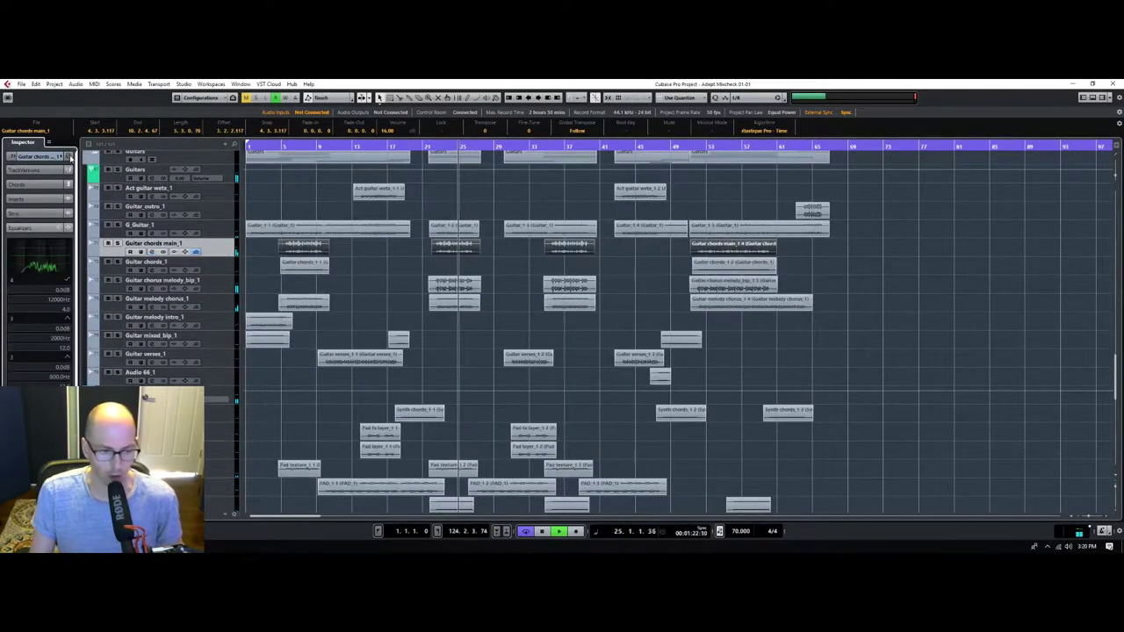
click(68, 155)
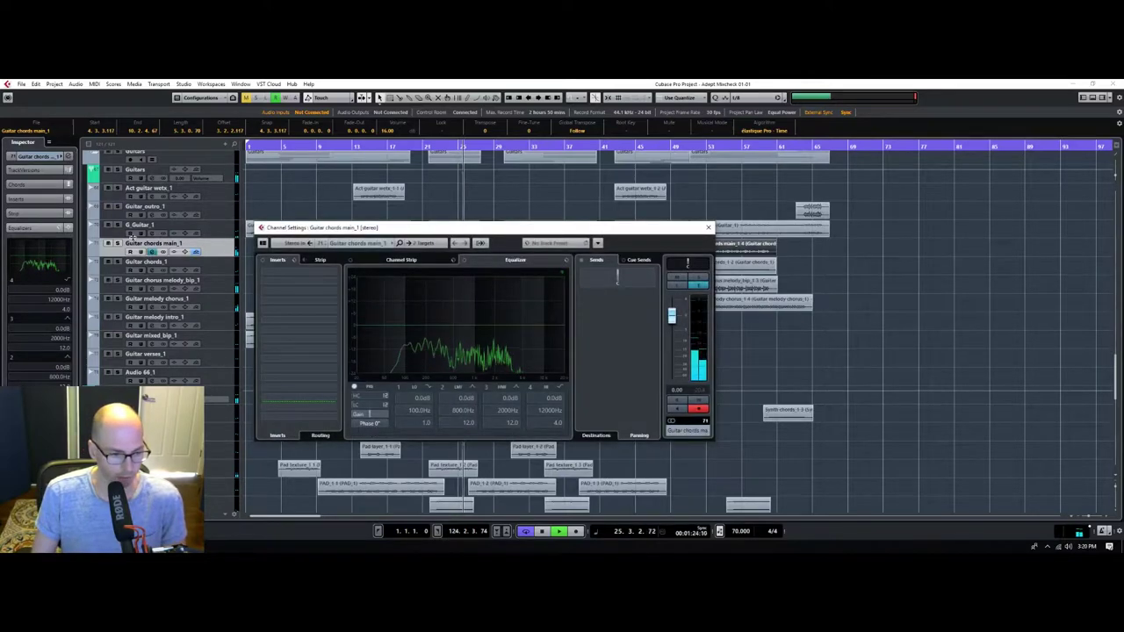
key(Escape)
key(s)
click(70, 157)
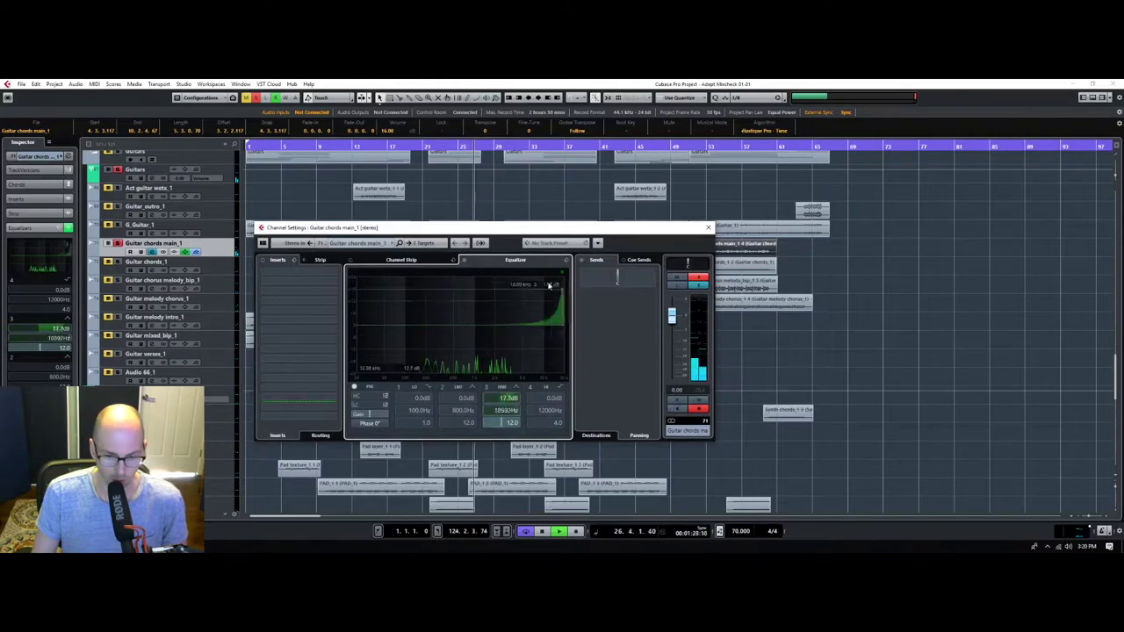
key(space)
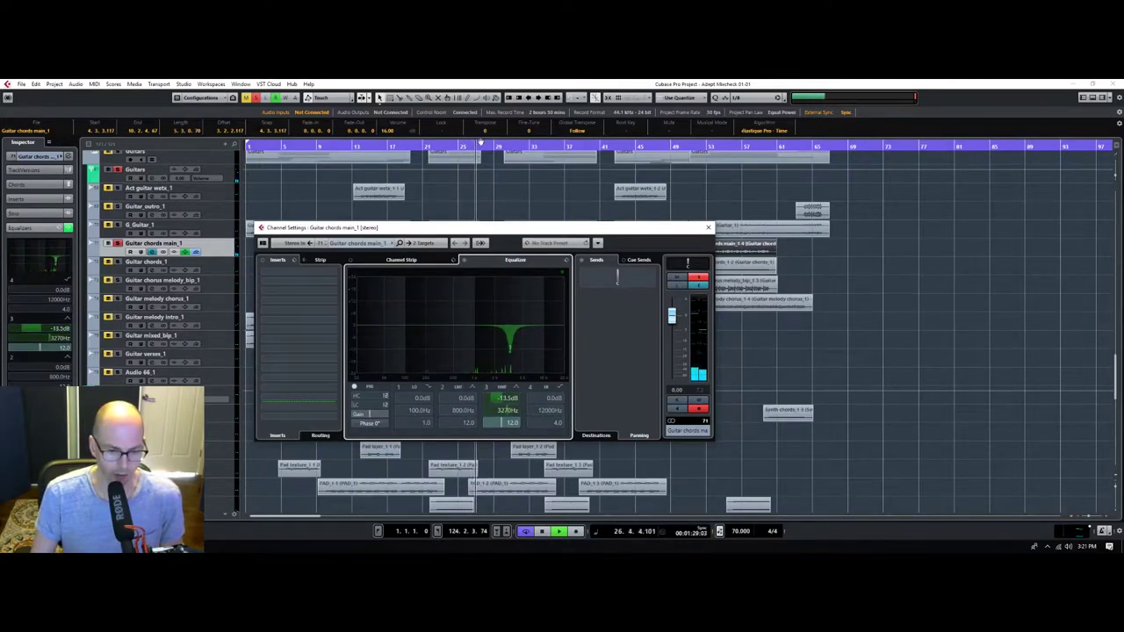
Replay the first chorus, cutting EQ band 2 by 7.4 dB at 2110 Hz and boosting band 4 by 5.2 dB at 2867 Hz as a wide bell.
drag(474, 143, 430, 145)
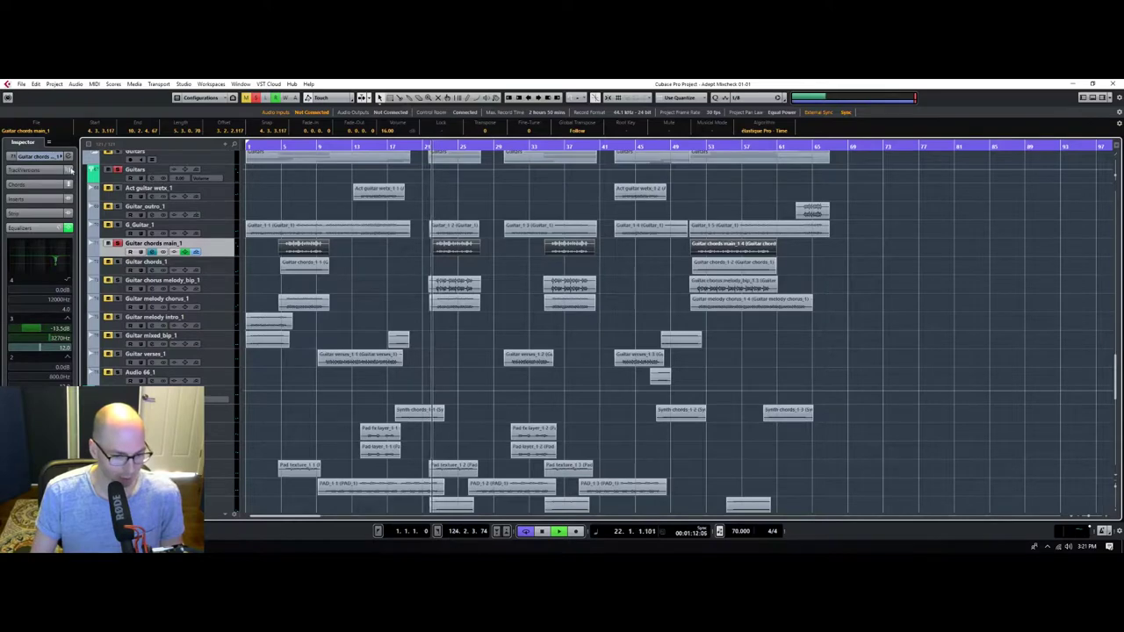
key(e)
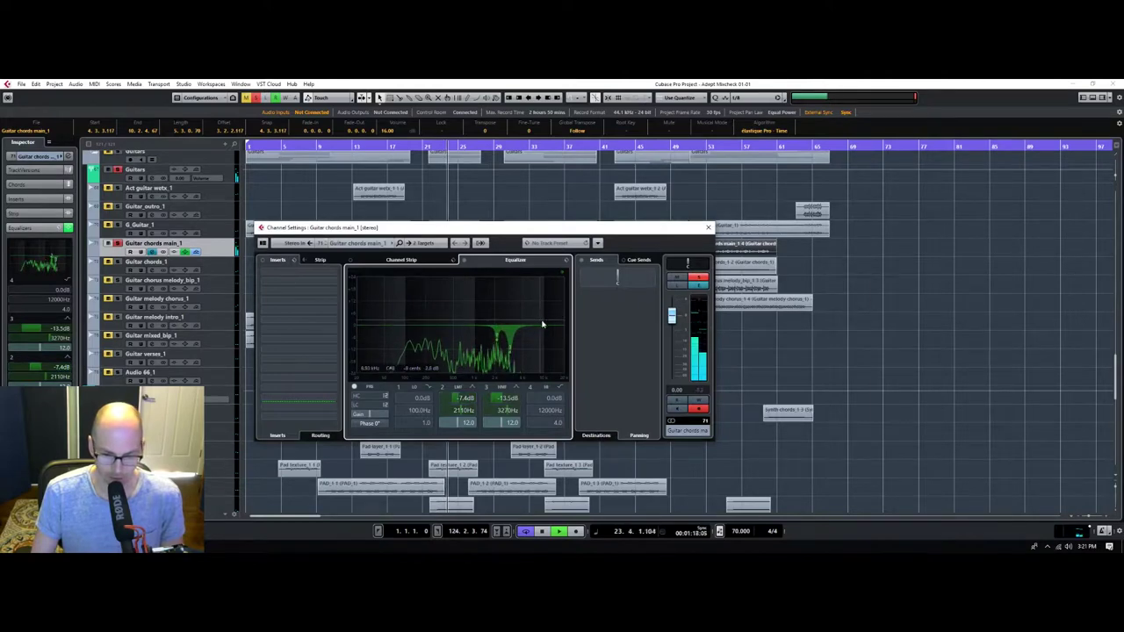
drag(542, 325, 482, 322)
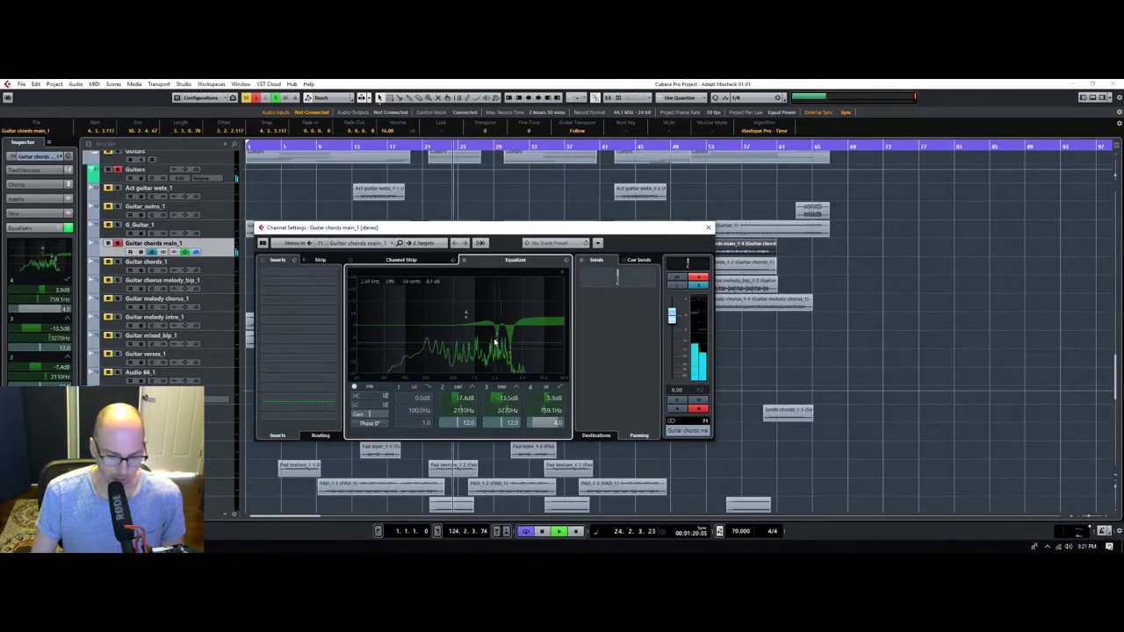
click(563, 389)
click(570, 391)
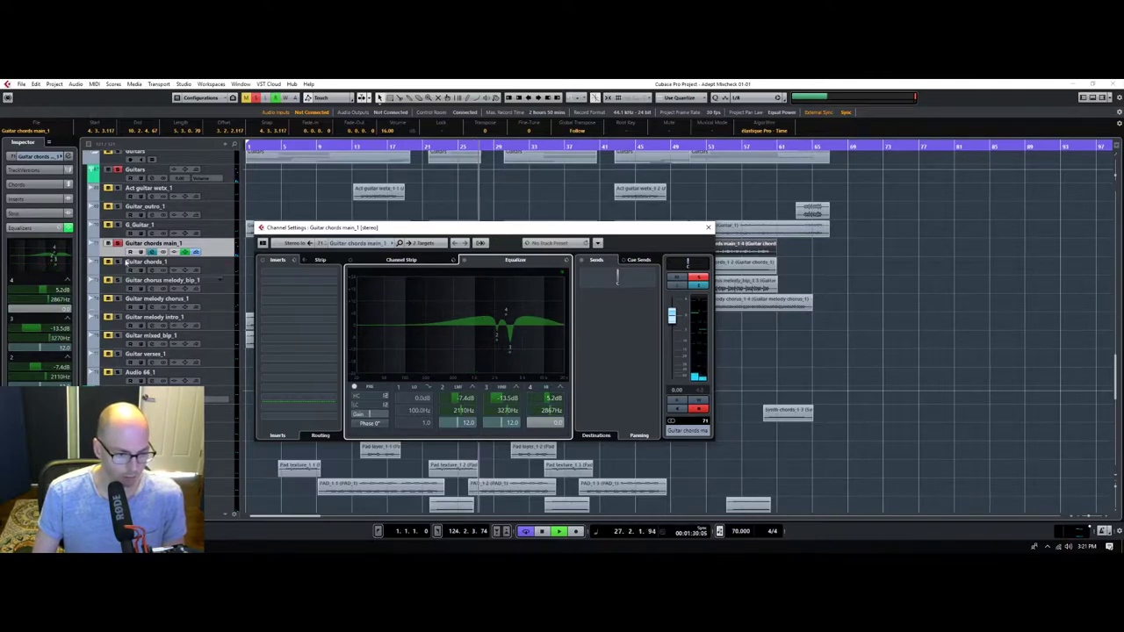
Unsolo Guitar chords main_1, replay the first chorus, and cut its EQ band 1 by 3.3 dB at 1905 Hz.
click(118, 244)
click(436, 145)
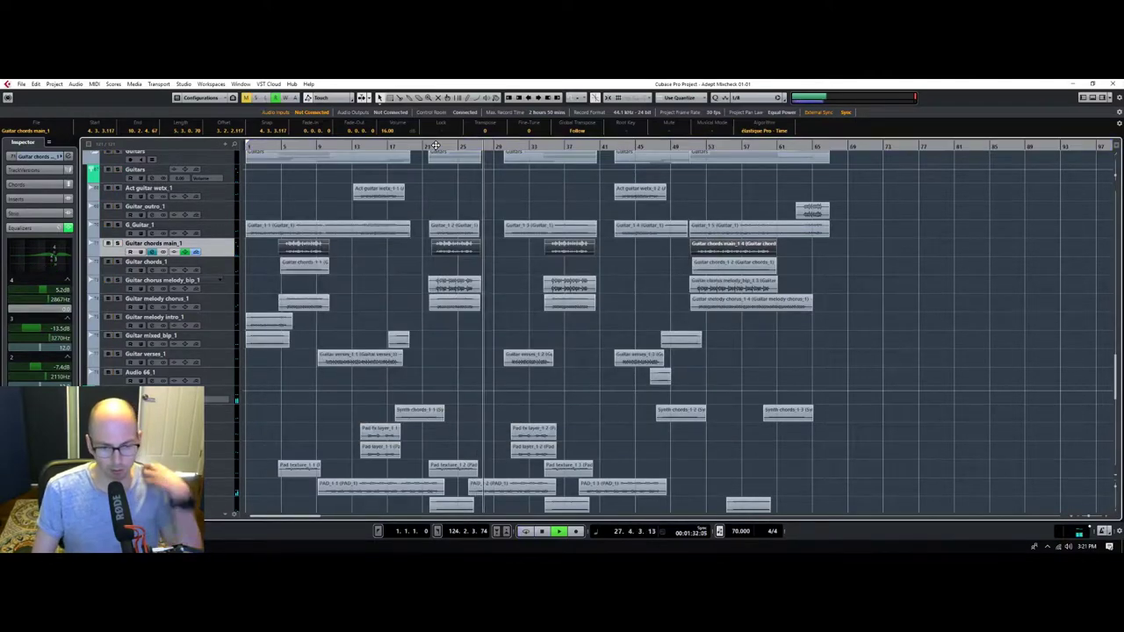
click(436, 145)
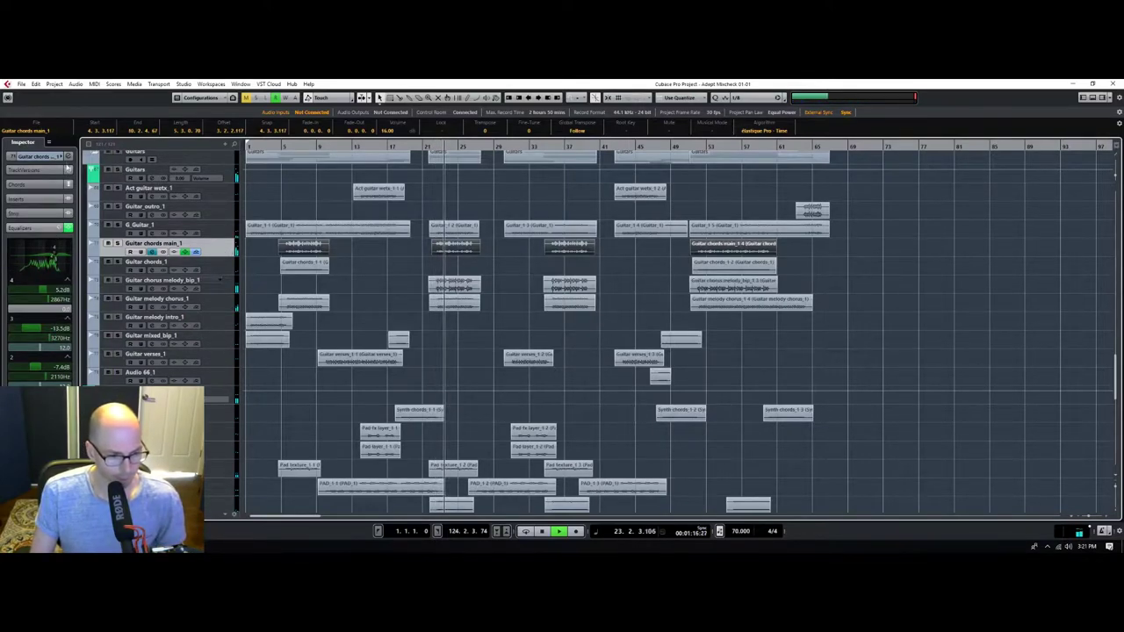
click(69, 155)
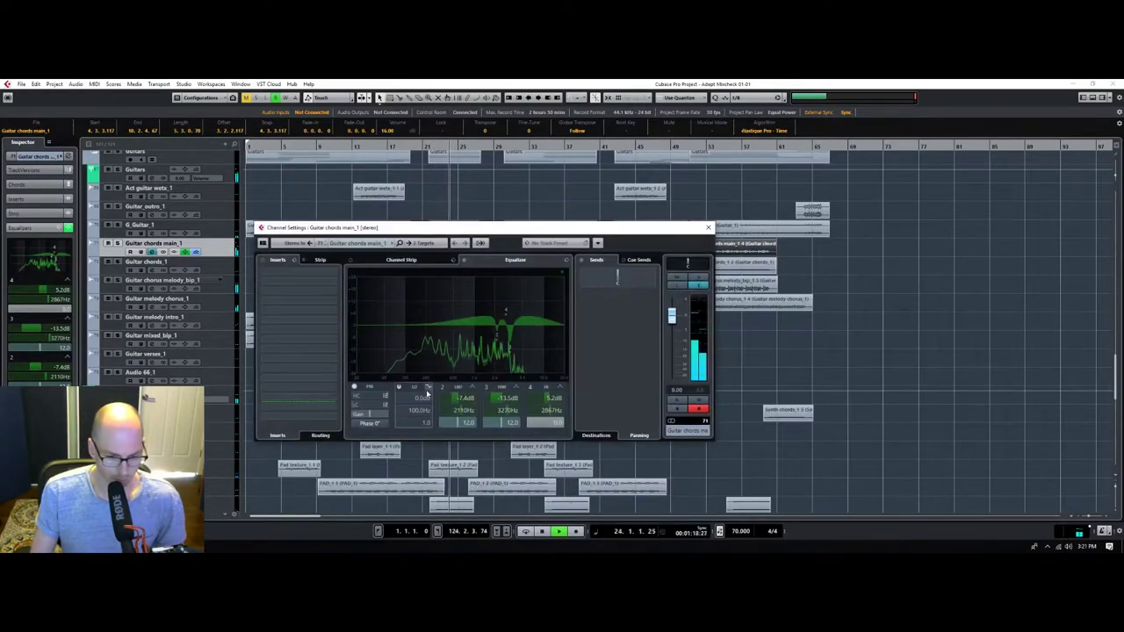
click(428, 387)
click(448, 390)
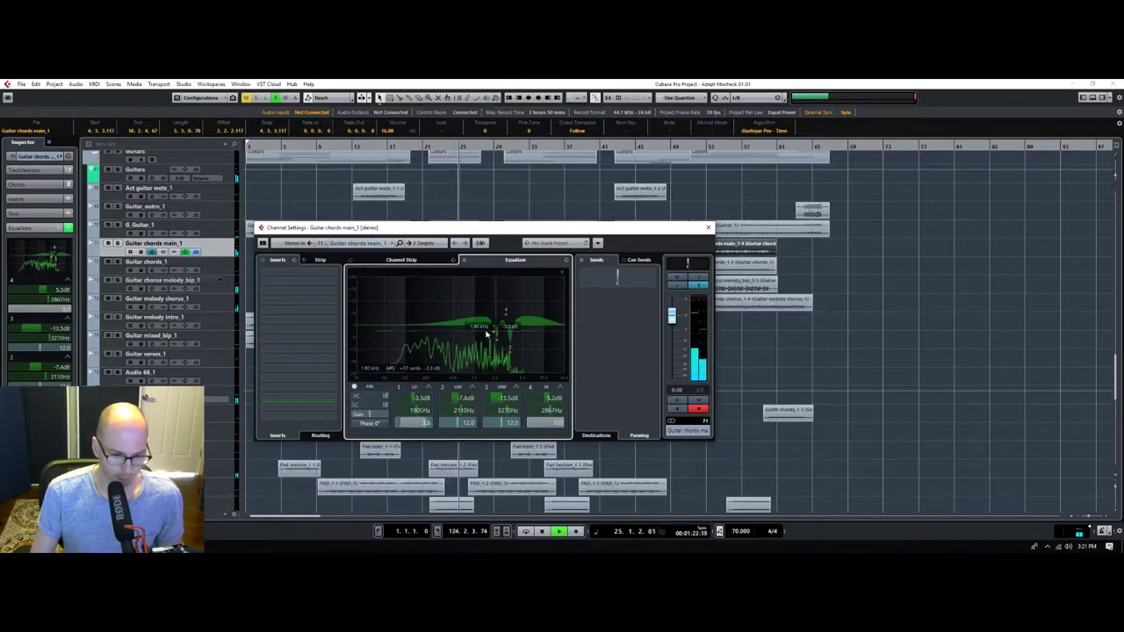
click(708, 227)
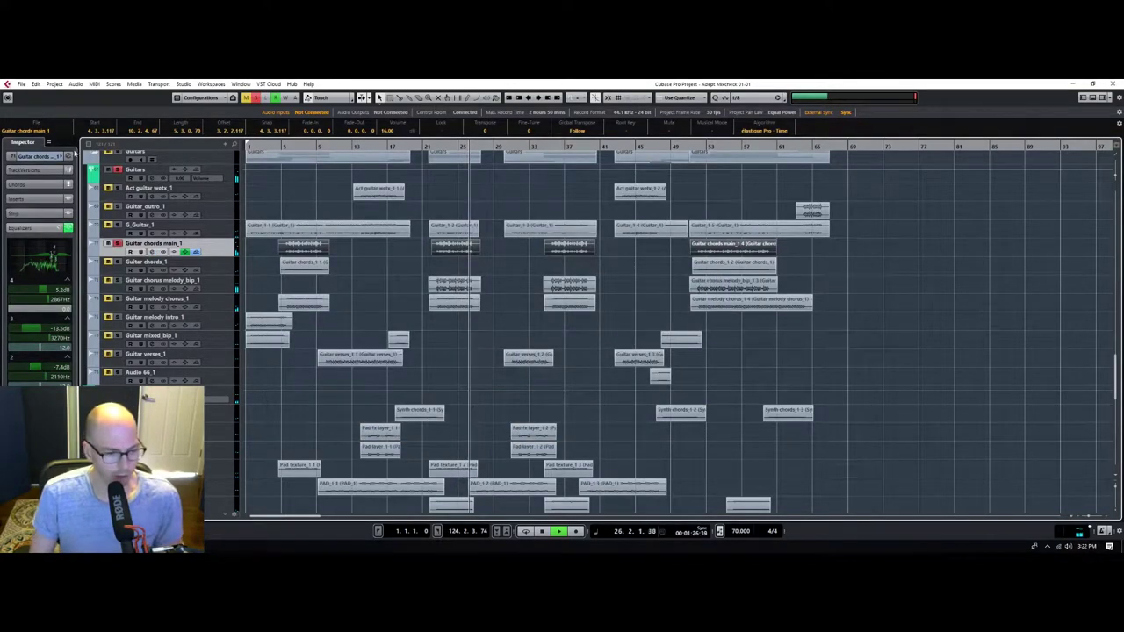
Replay the first chorus with Guitar chords main_1 soloed and compare its sound with the EQ bypassed and active.
drag(438, 146, 435, 158)
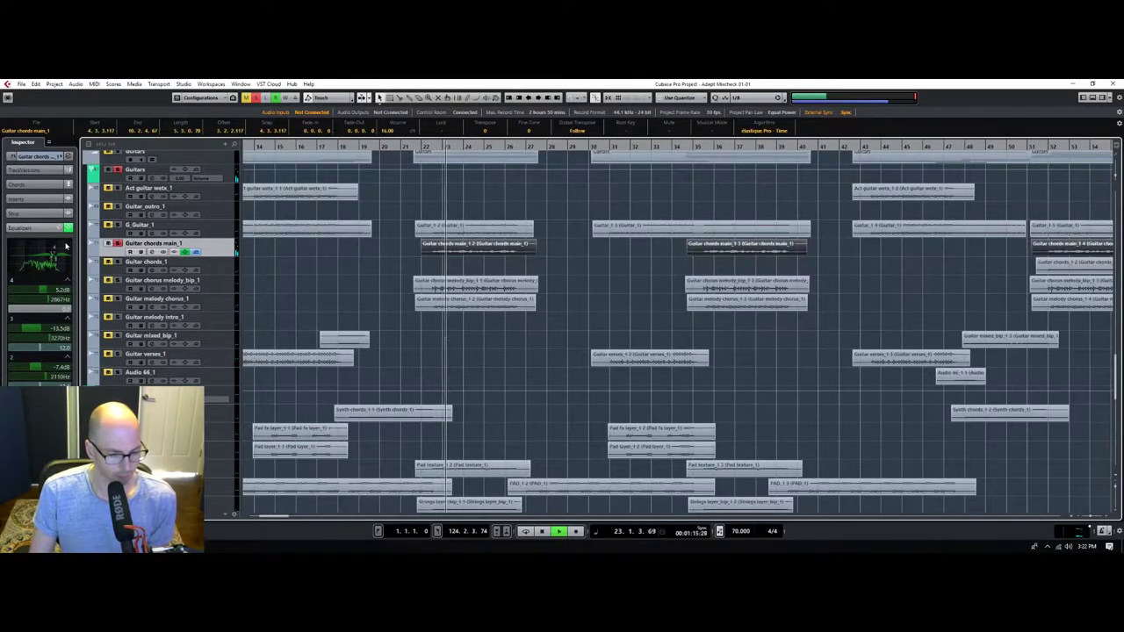
click(67, 228)
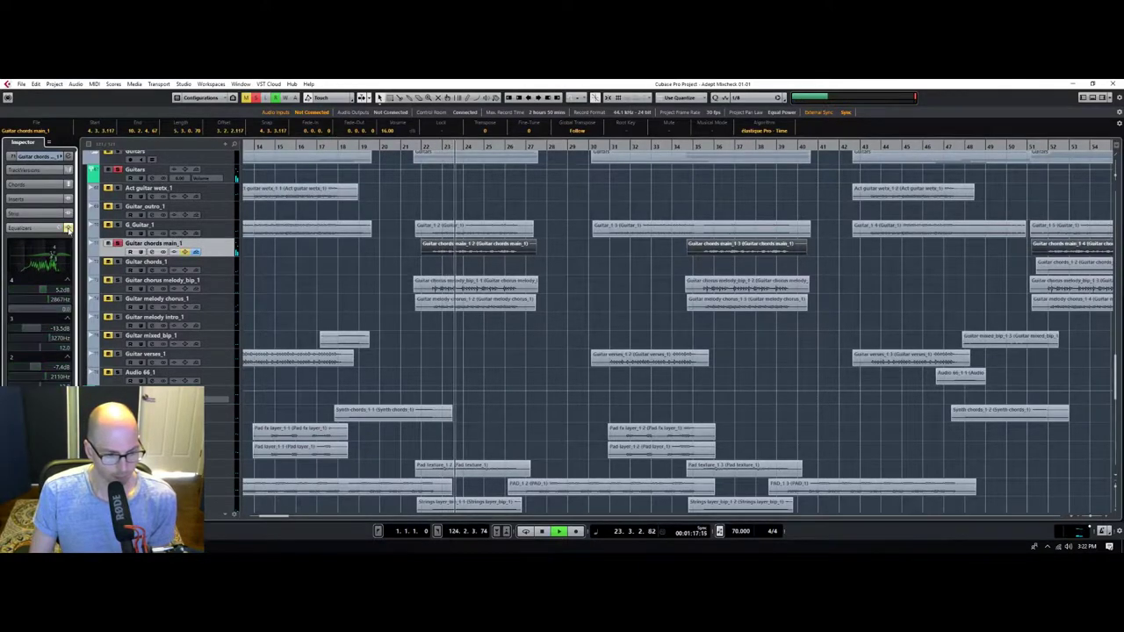
click(68, 228)
key(space)
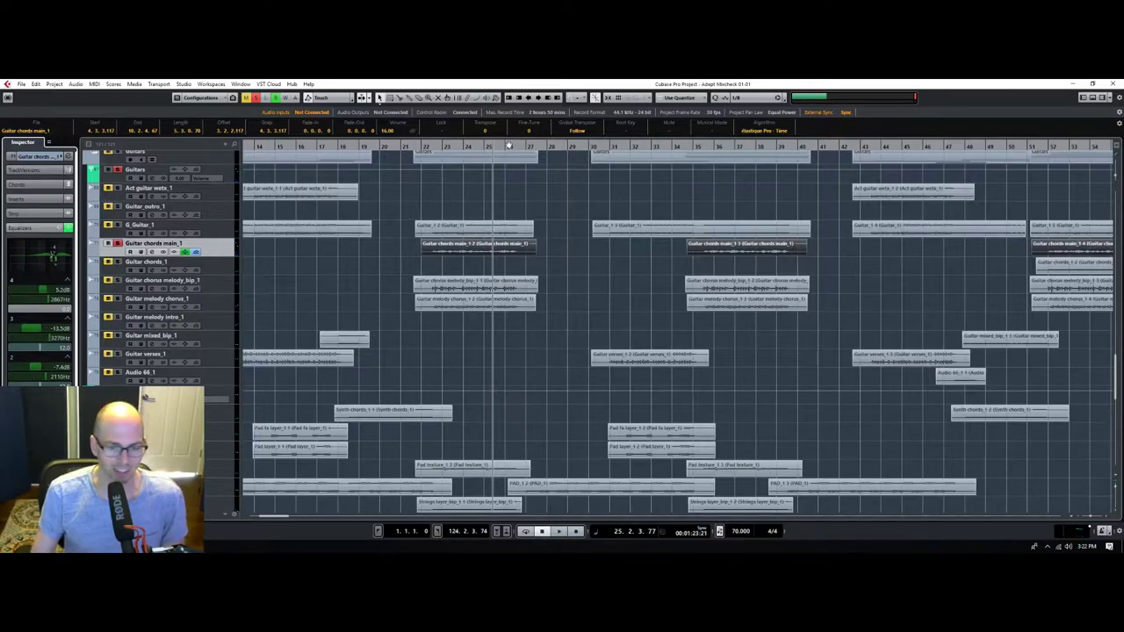
click(448, 146)
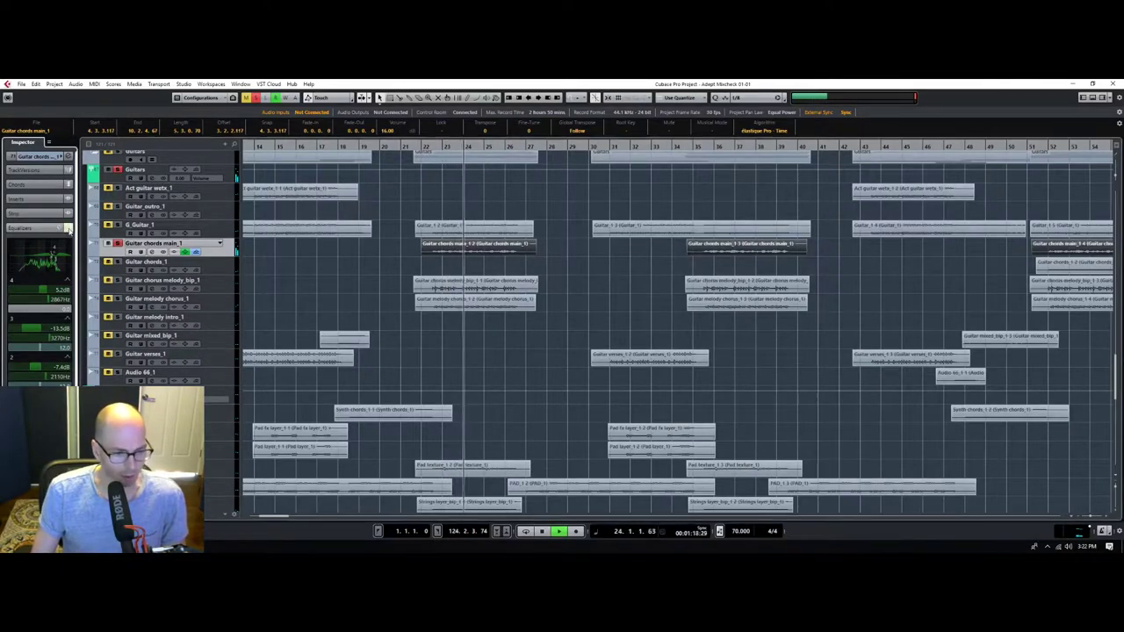
click(69, 156)
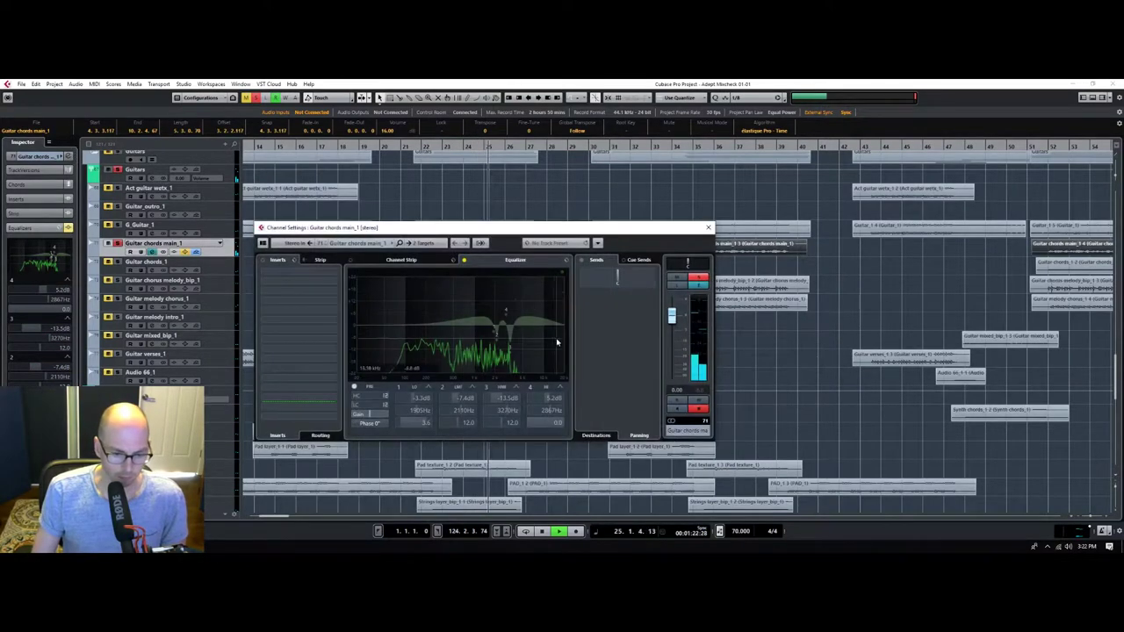
click(463, 261)
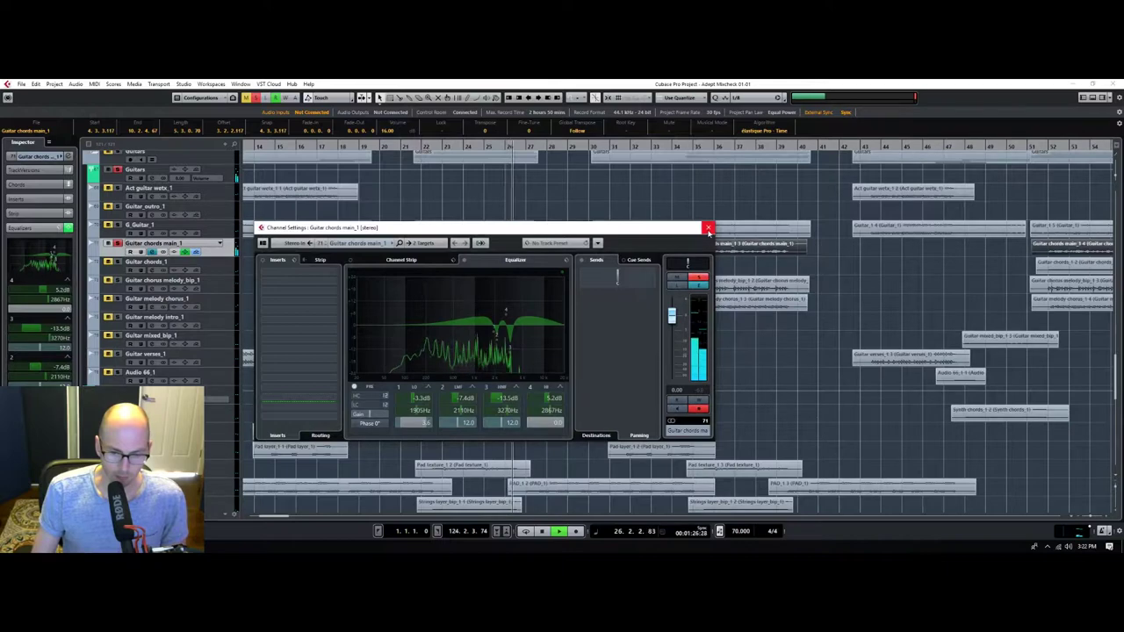
click(709, 229)
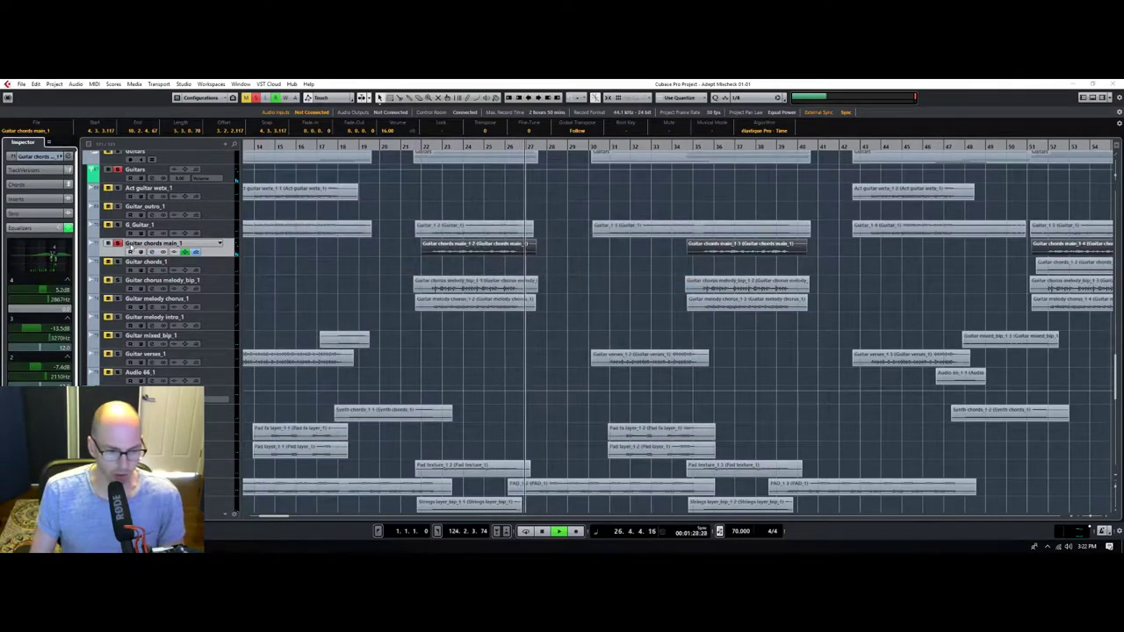
Unsolo Guitar chords main_1, replay the first chorus from about bar 22, and set its channel volume to 2.79 dB.
click(118, 243)
click(428, 144)
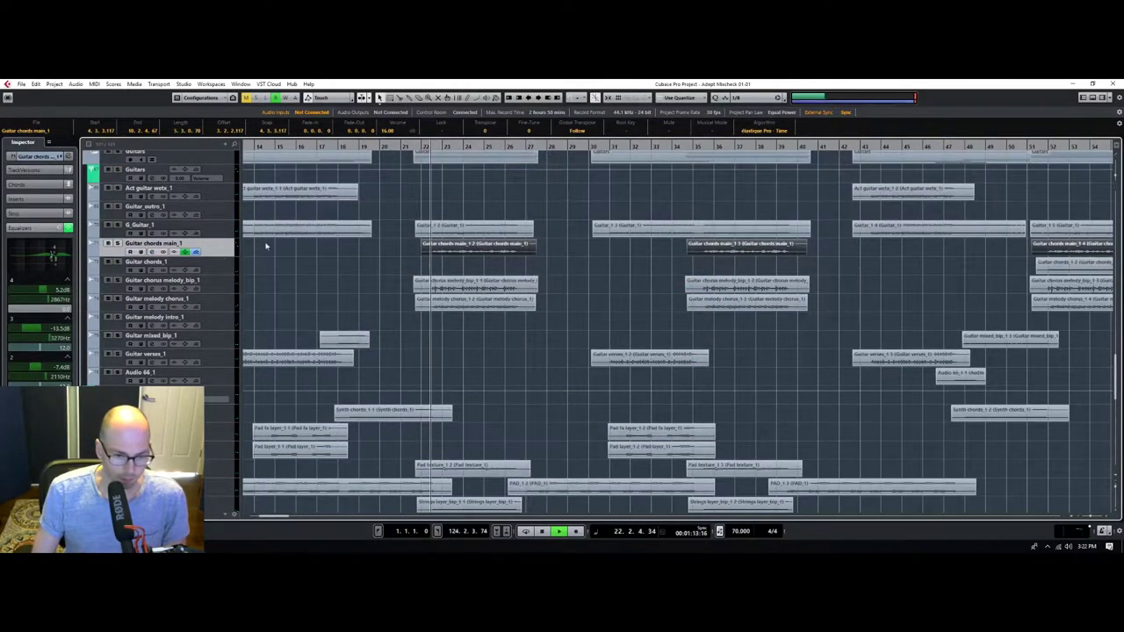
key(space)
click(42, 157)
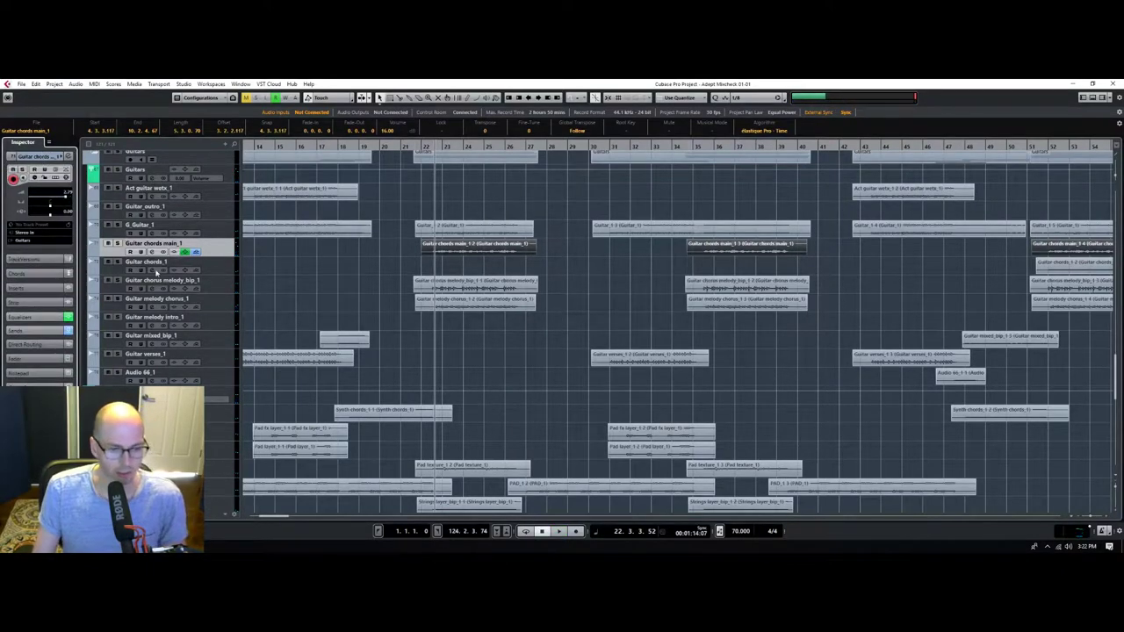
Solo the Pad texture_1 track and raise its first-chorus clip near bar 22 to 18 dB.
scroll(376, 294, down, 4)
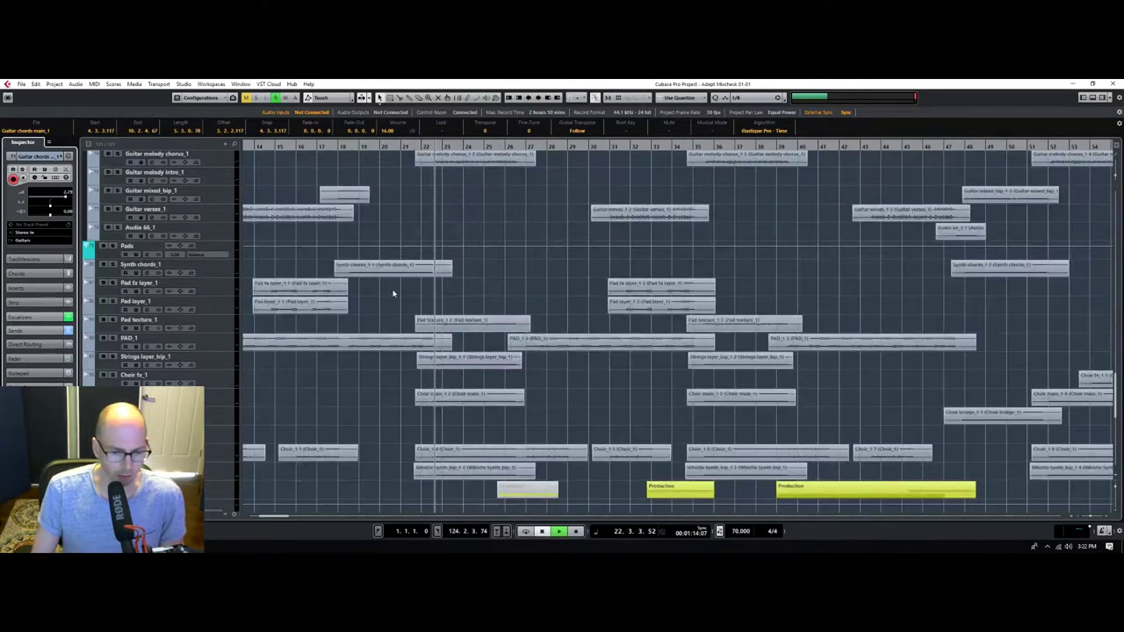
click(113, 320)
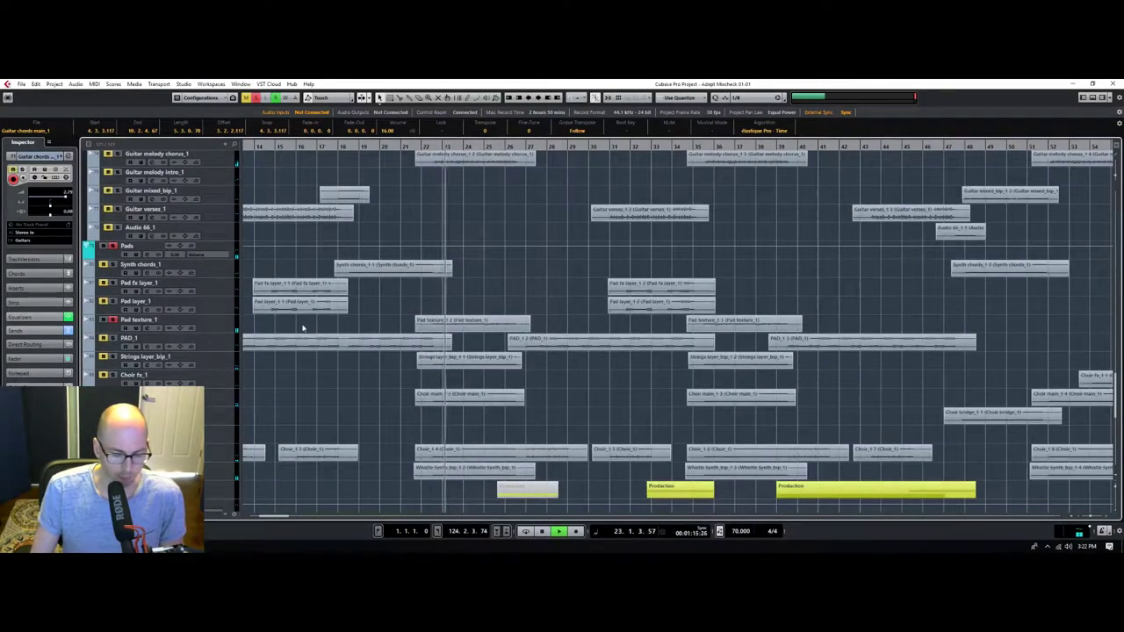
click(171, 331)
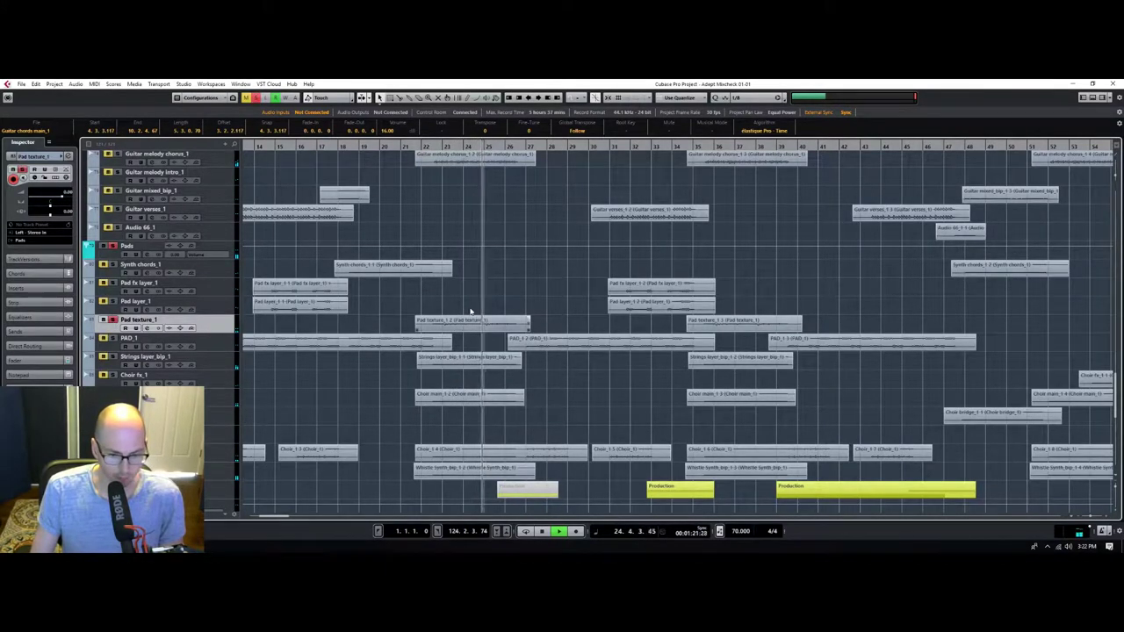
click(471, 316)
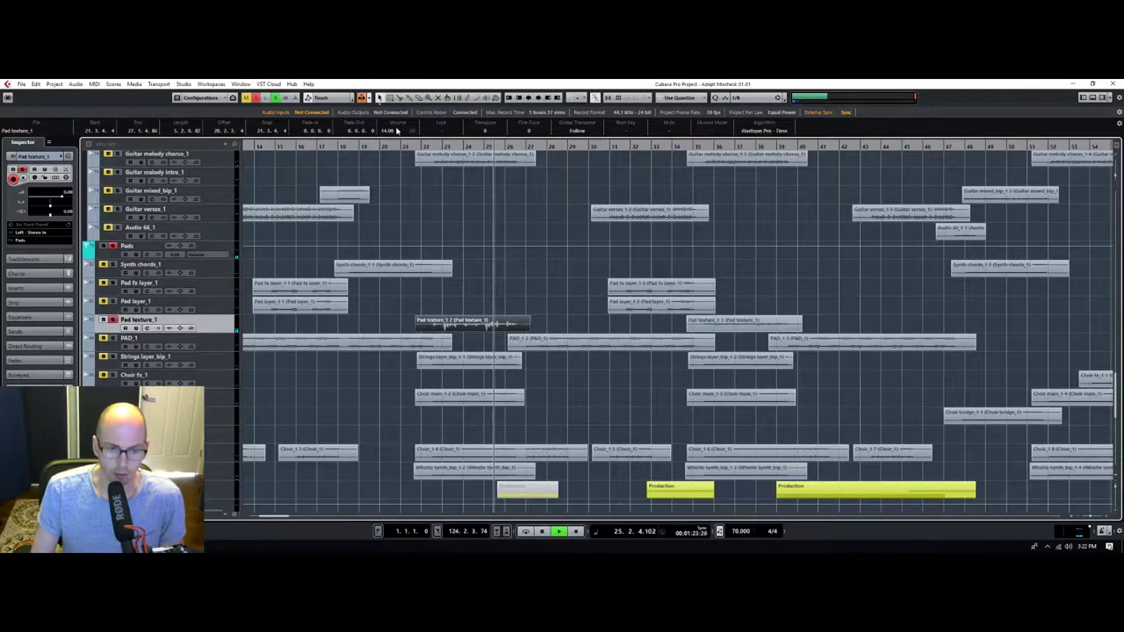
scroll(397, 129, up, 4)
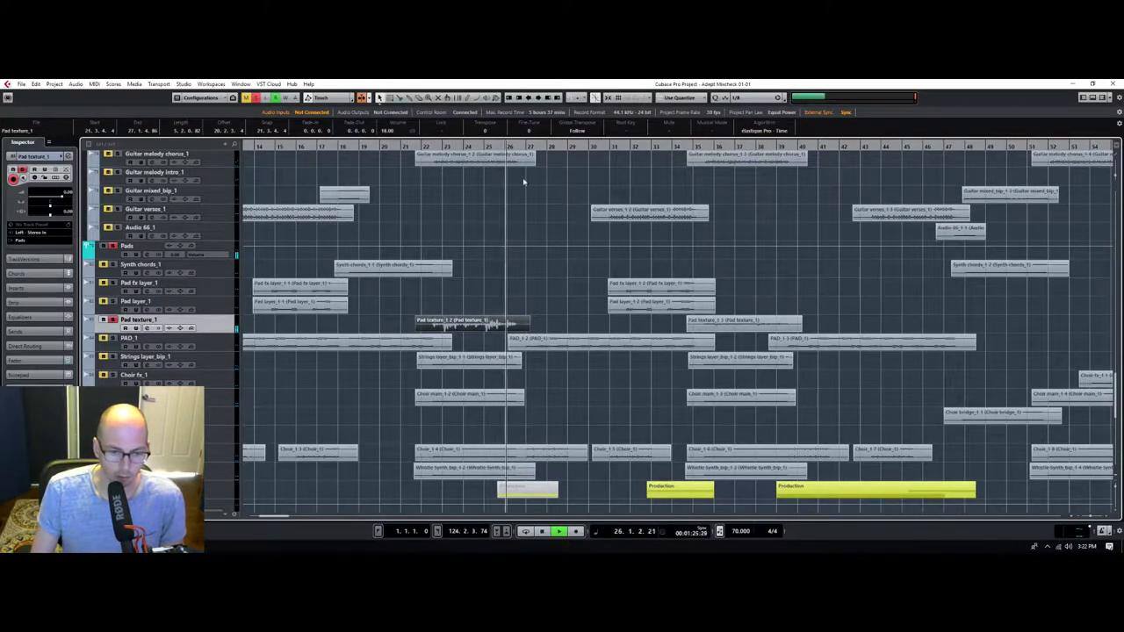
Select all three Pad texture_1 clips and raise their clip volume together.
key(g)
key(g)
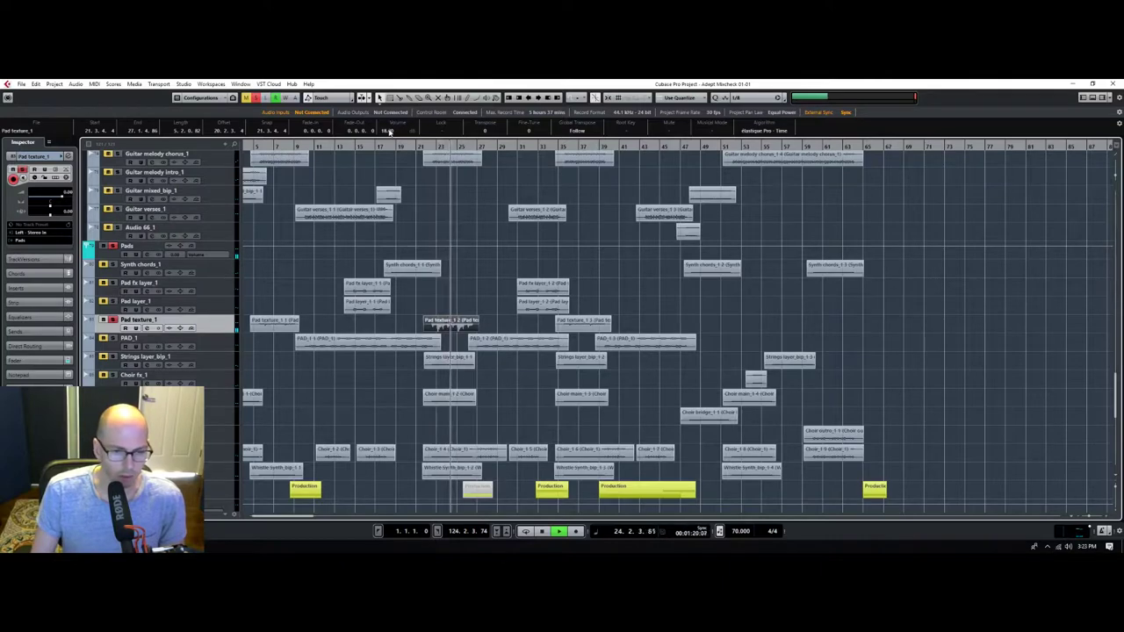
drag(620, 323, 266, 318)
scroll(396, 132, up, 6)
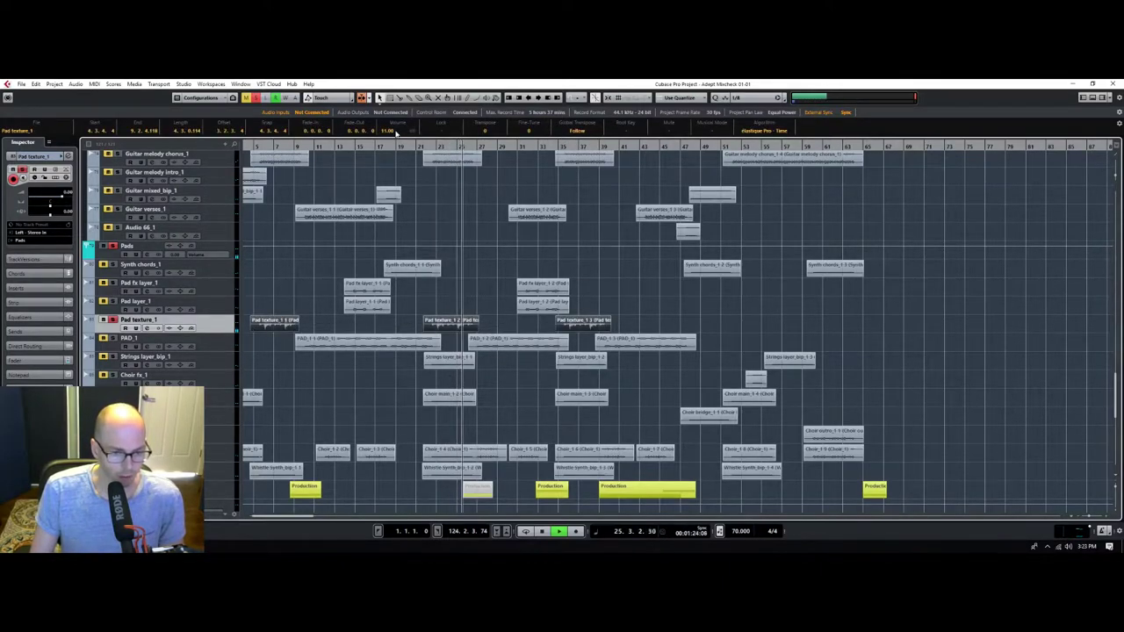
click(407, 327)
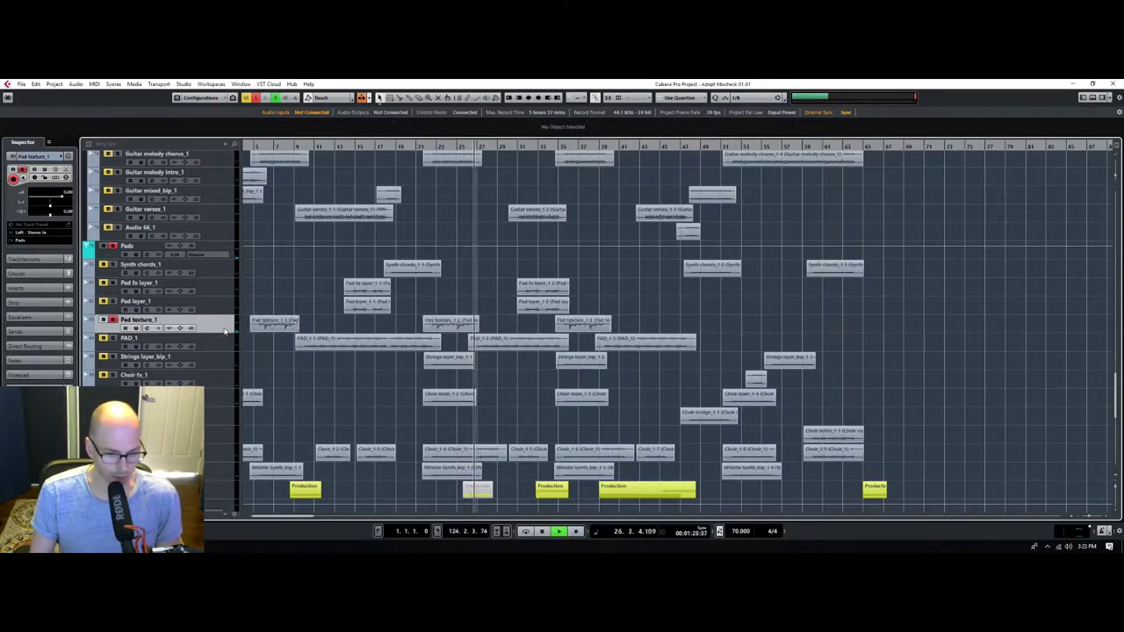
Enlarge the Pad texture_1 track, play its first clip from about bar 5, and insert the CLA-2A Stereo compressor on it.
key(z)
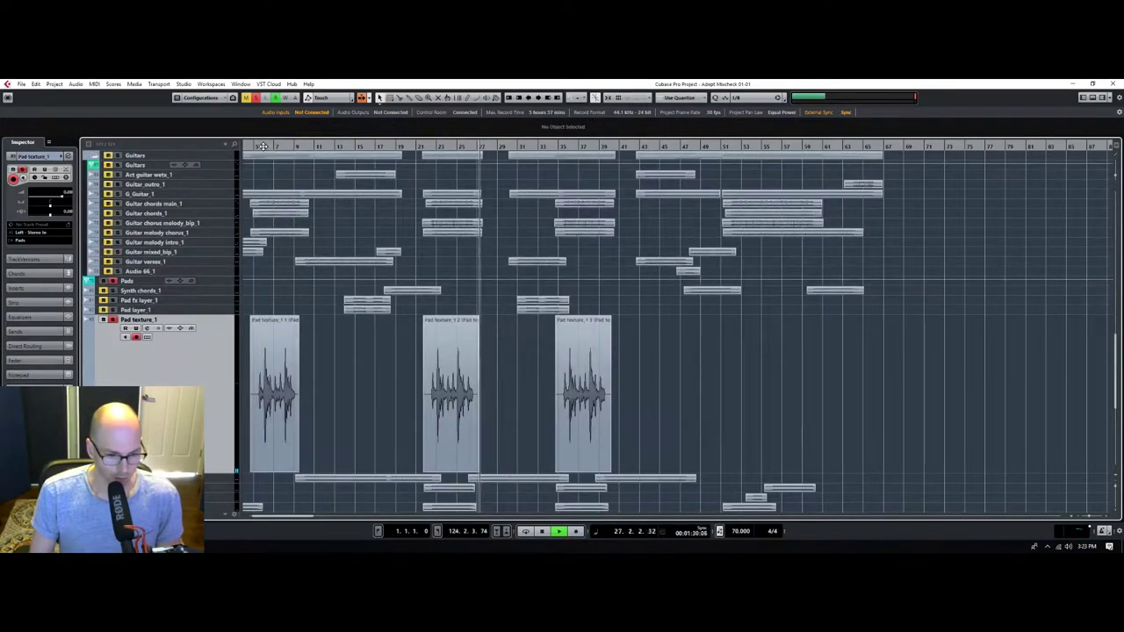
drag(262, 146, 239, 196)
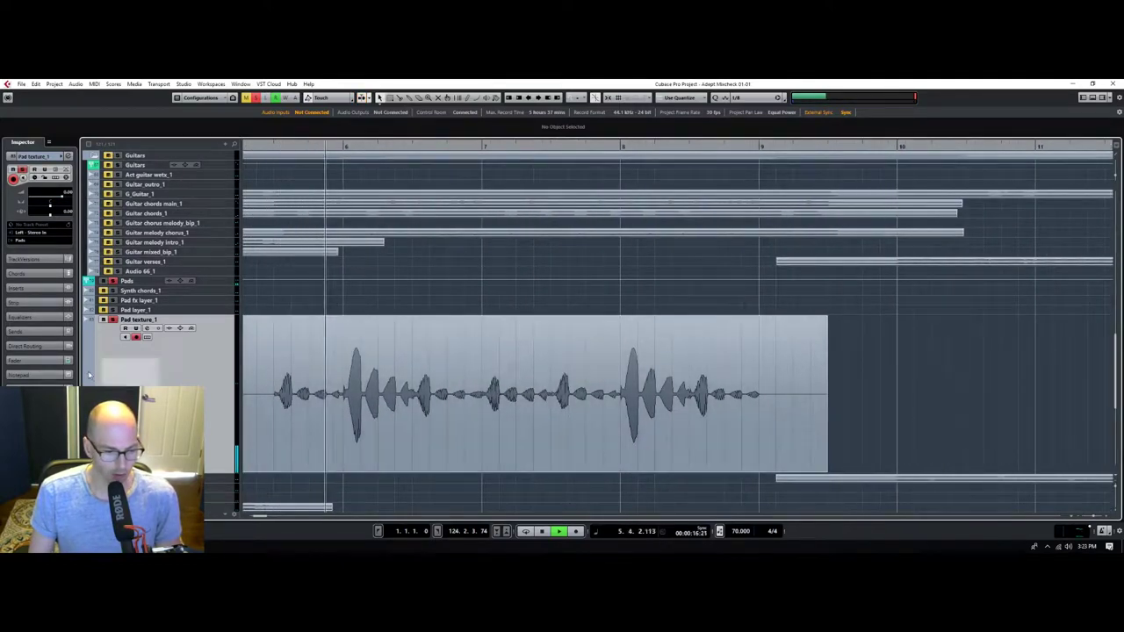
click(27, 290)
click(43, 230)
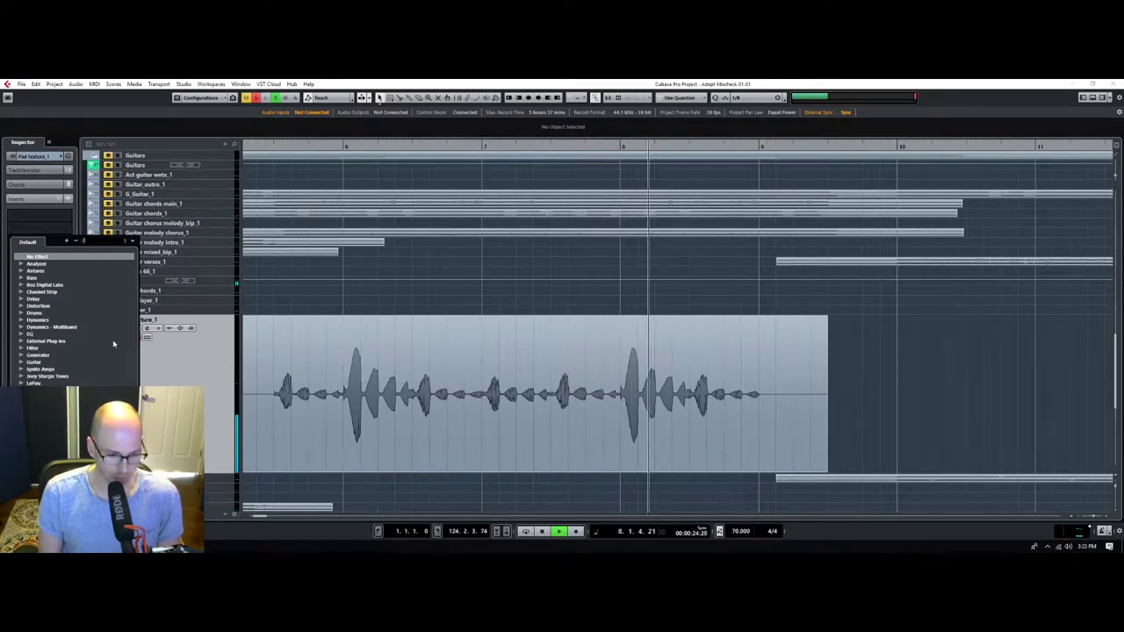
text(l)
key(BackSpace)
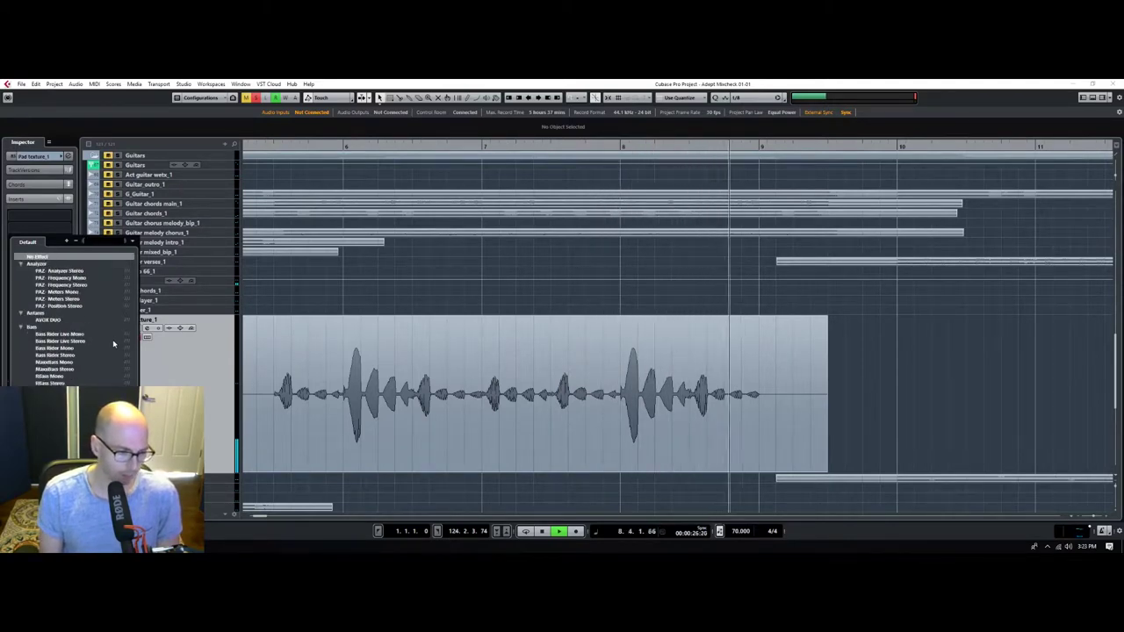
text(l2)
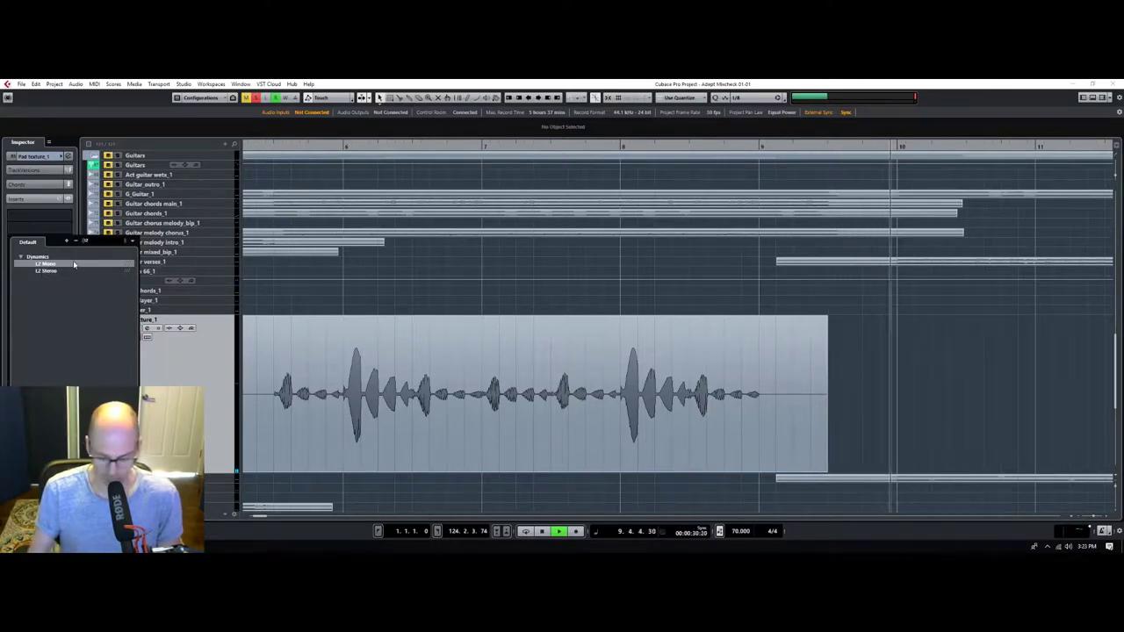
key(BackSpace)
key(BackSpace)
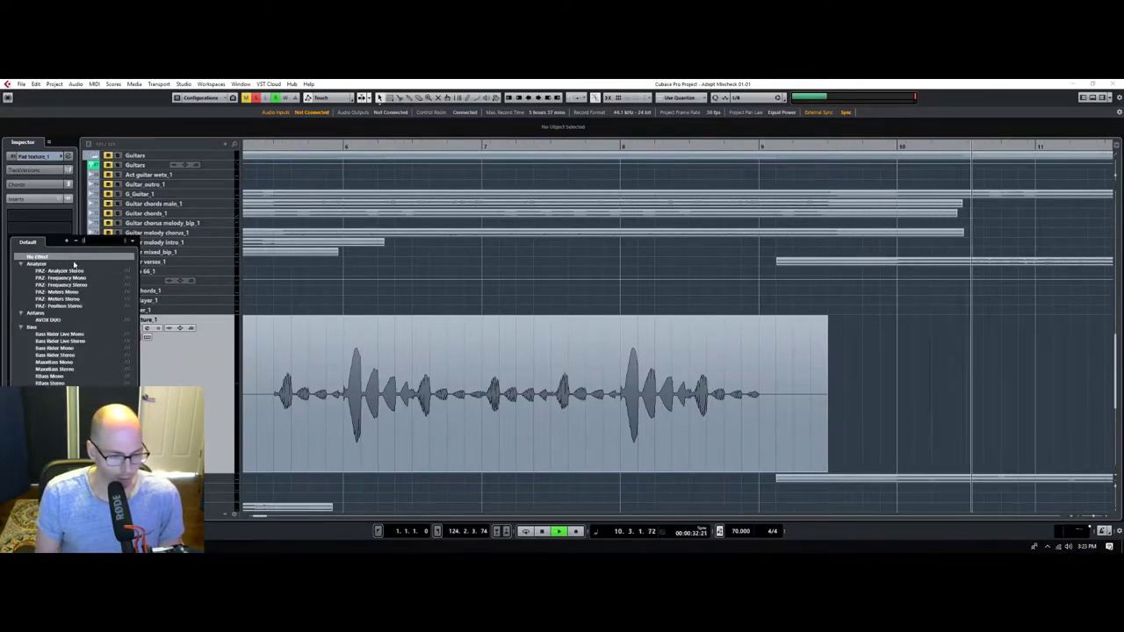
text(2a)
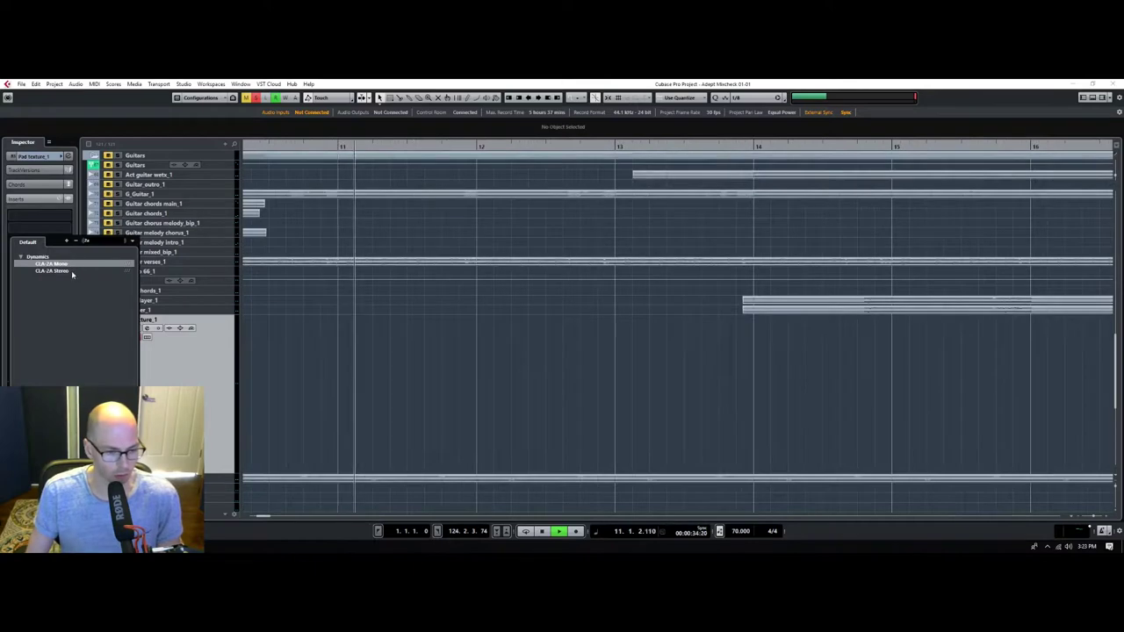
click(72, 272)
Insert the L1 limiter Stereo on Pad texture_1 and lower its linked threshold and ceiling while replaying the first clip.
drag(260, 146, 363, 161)
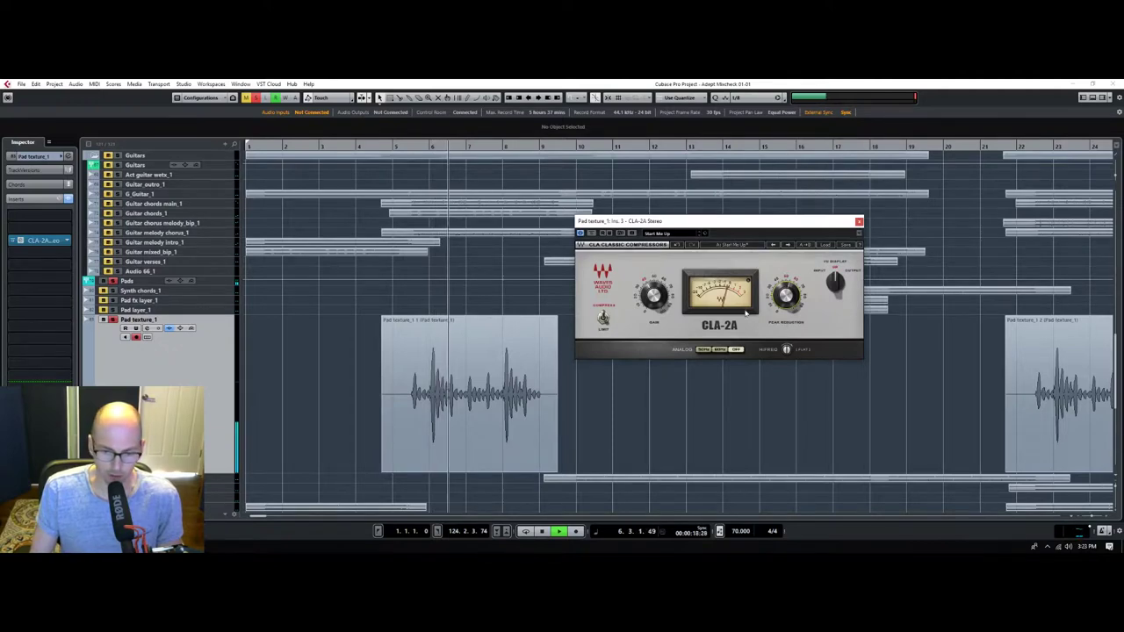
click(26, 265)
text(l1)
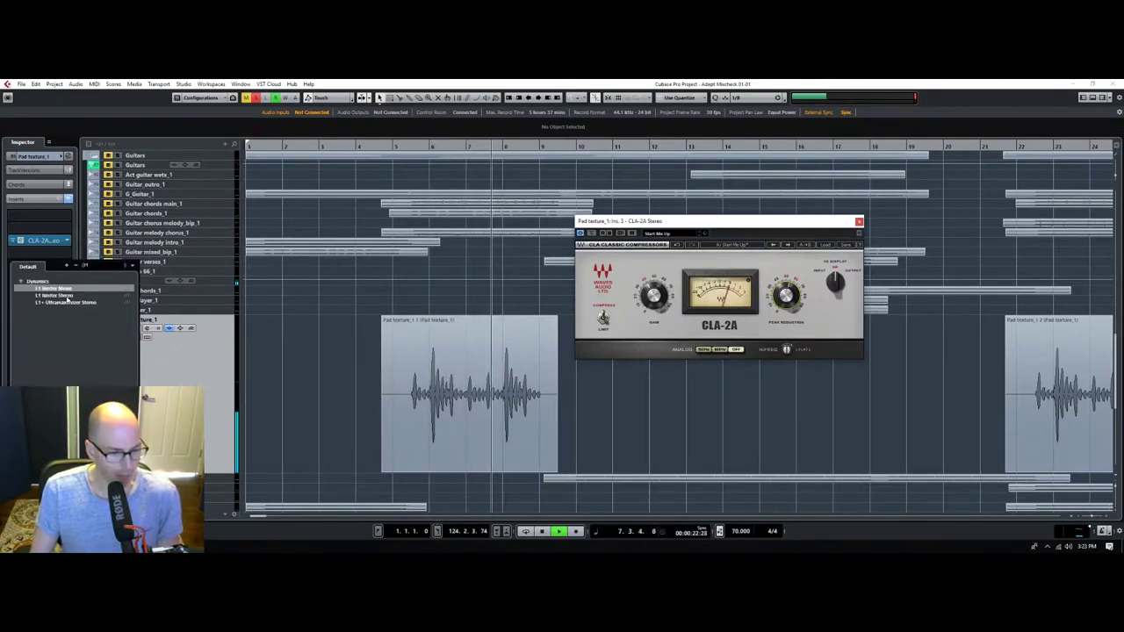
click(66, 297)
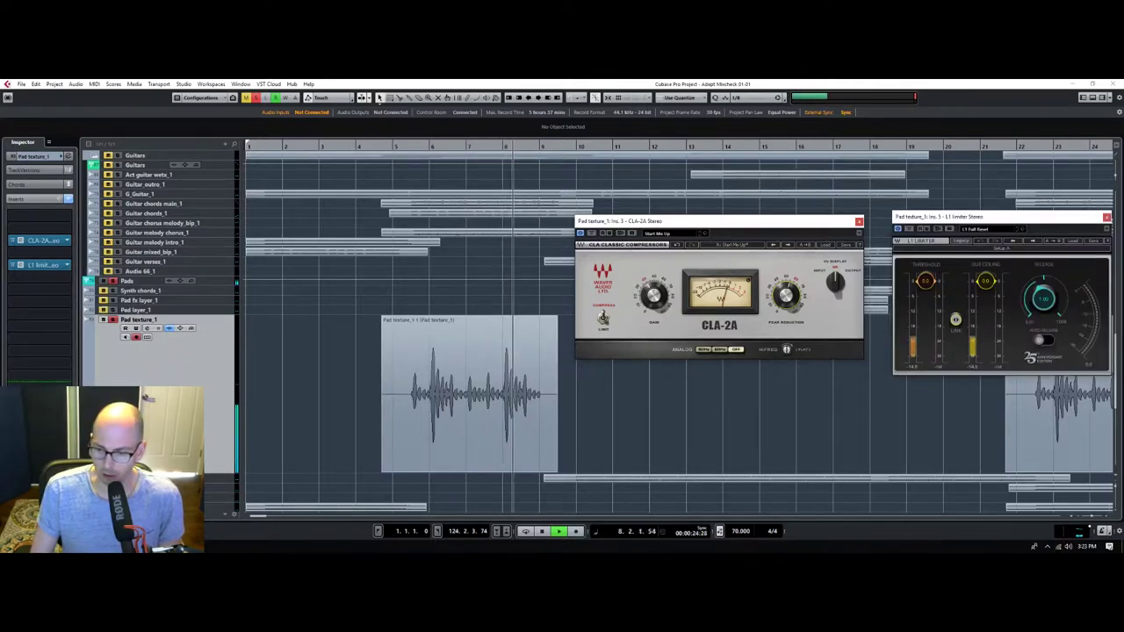
drag(955, 320, 956, 364)
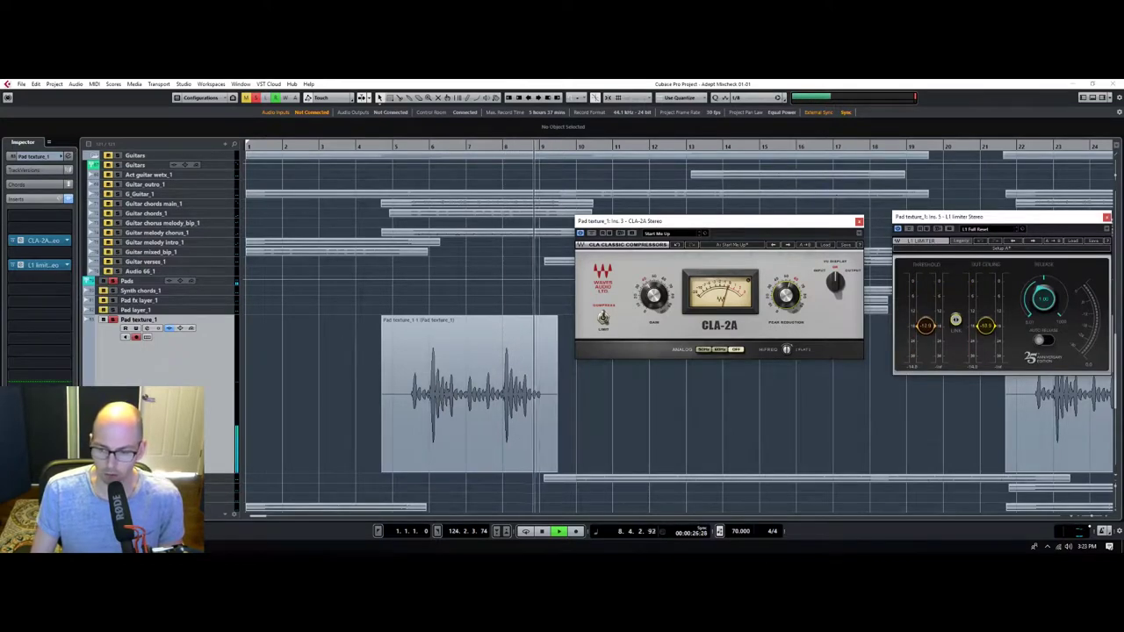
click(397, 149)
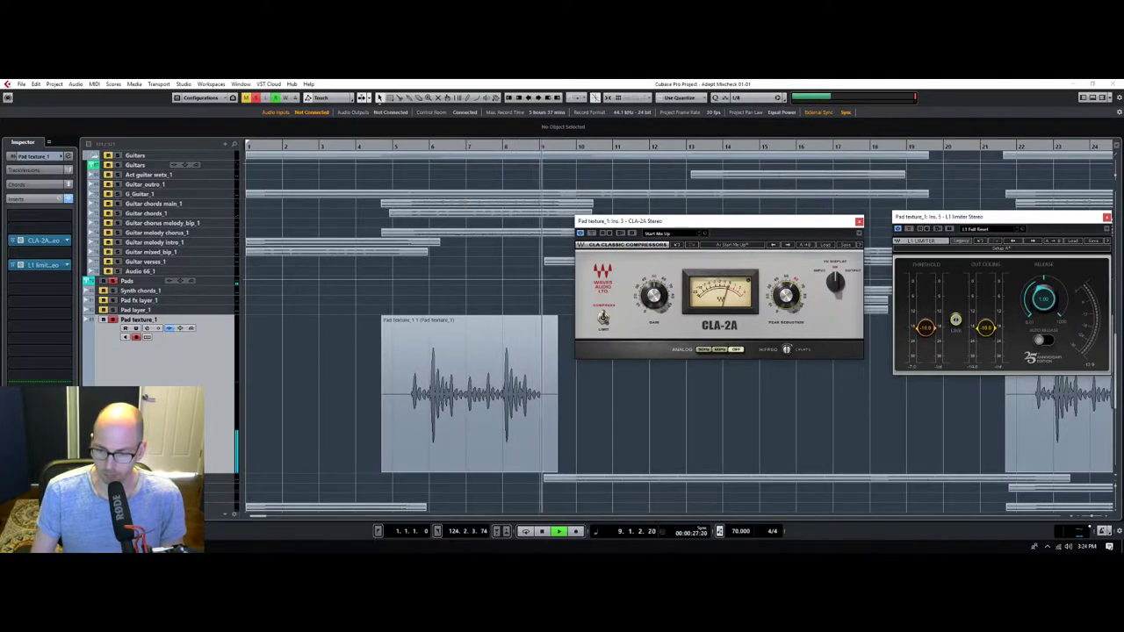
click(403, 145)
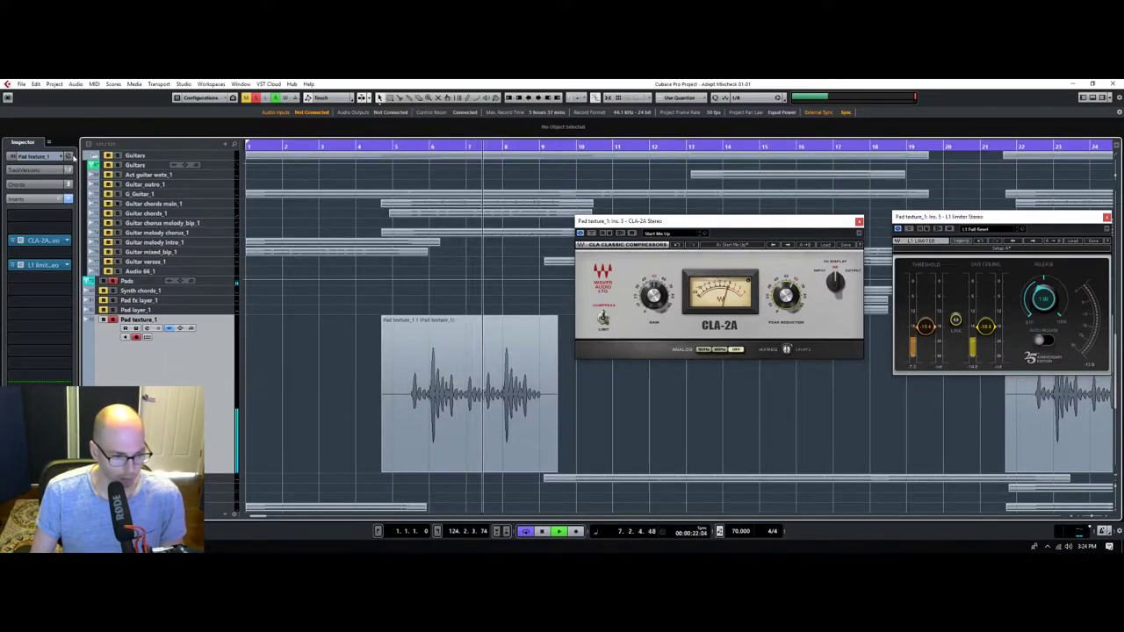
Enable a low cut in Pad texture_1's channel EQ, and close the channel settings and both plug-in windows.
click(146, 329)
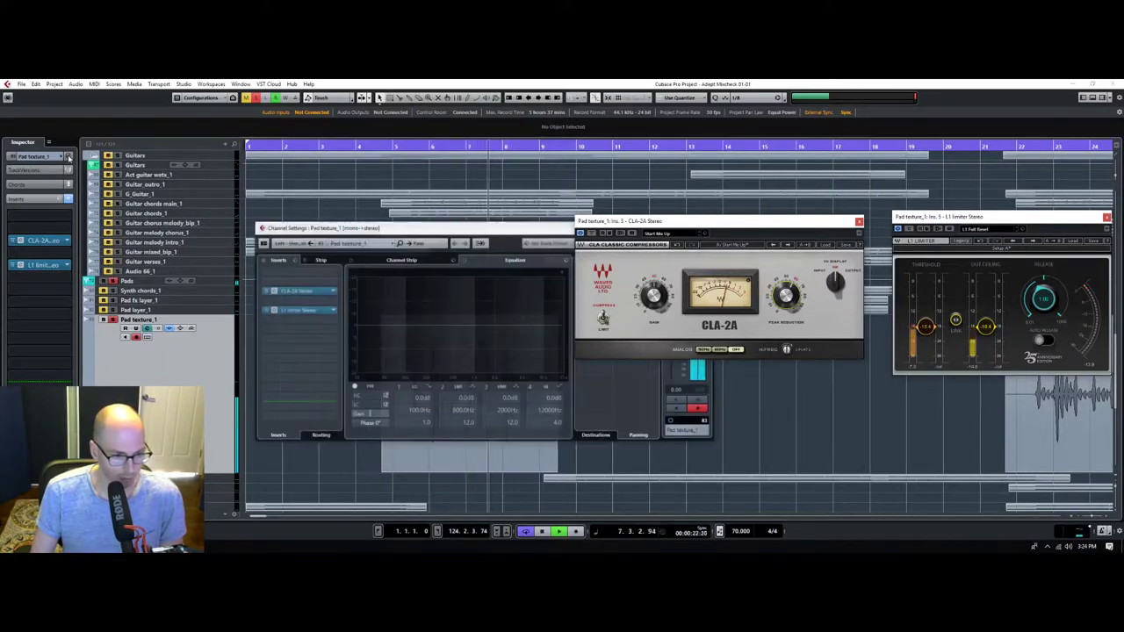
click(385, 404)
drag(393, 387, 394, 353)
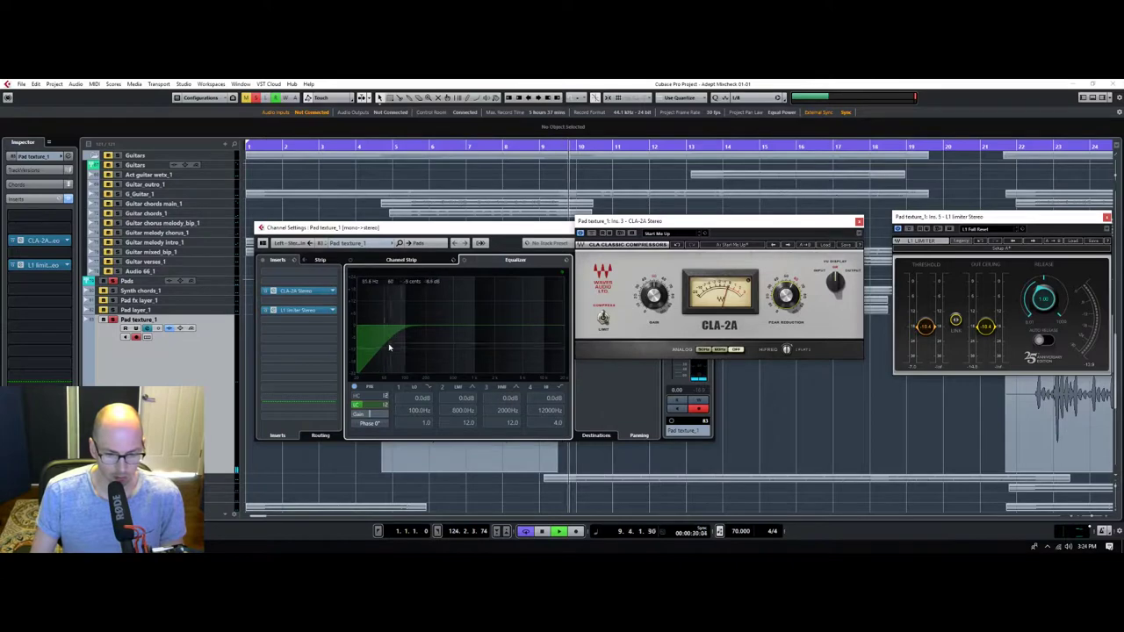
click(859, 220)
drag(1096, 217, 886, 251)
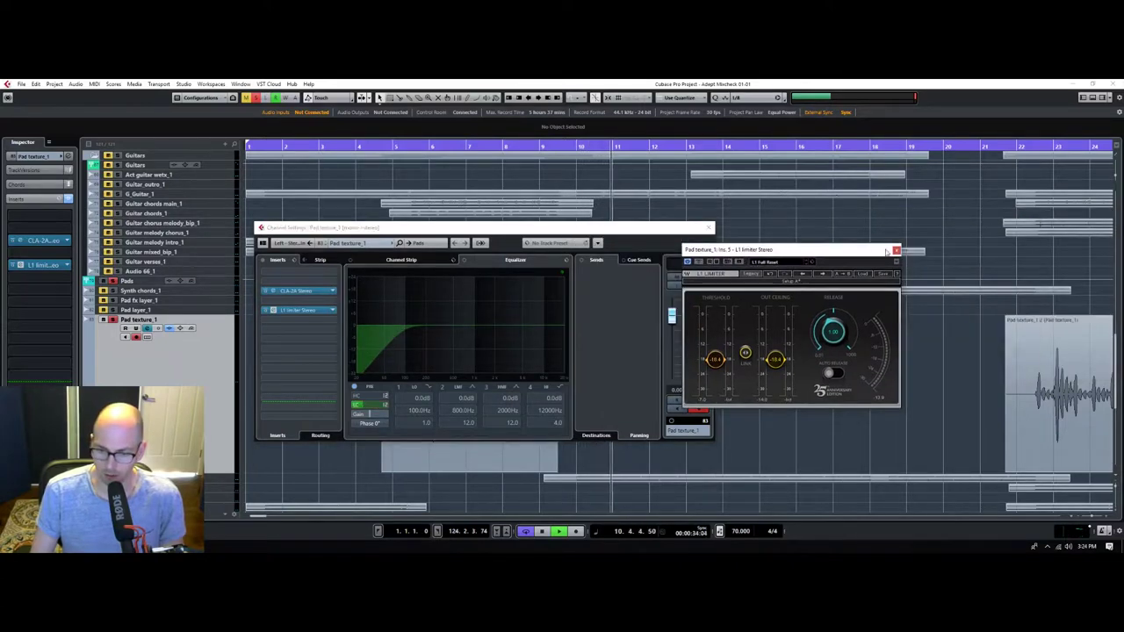
click(896, 250)
click(709, 228)
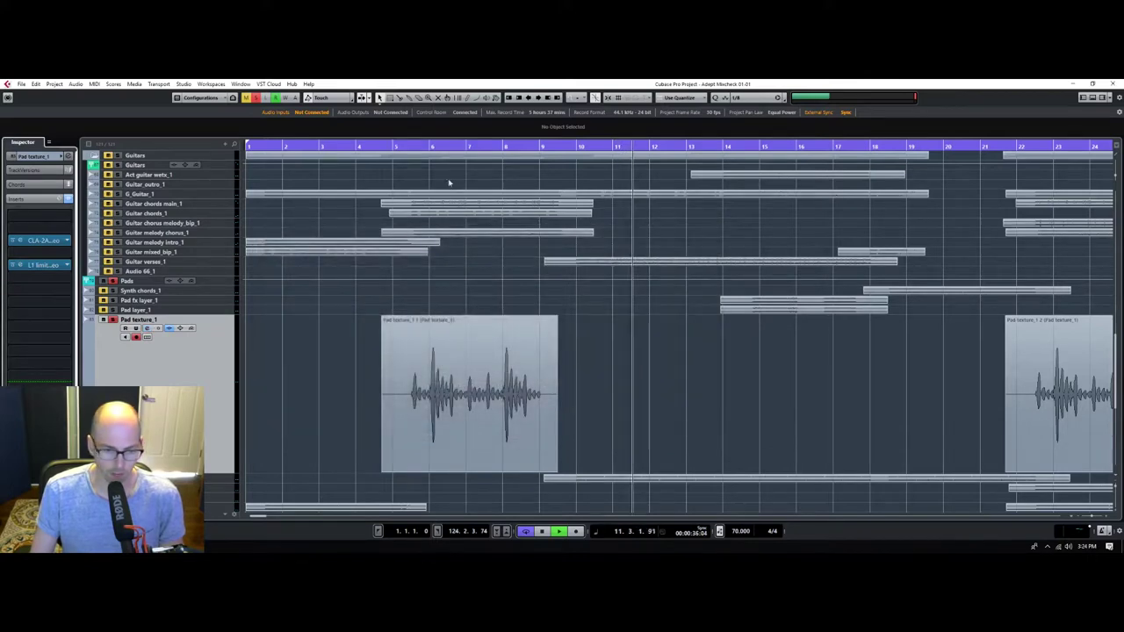
Unsolo Pad texture_1, replay its first clip from about bar 5 in the full mix, and lower its channel volume.
click(408, 143)
click(400, 149)
key(s)
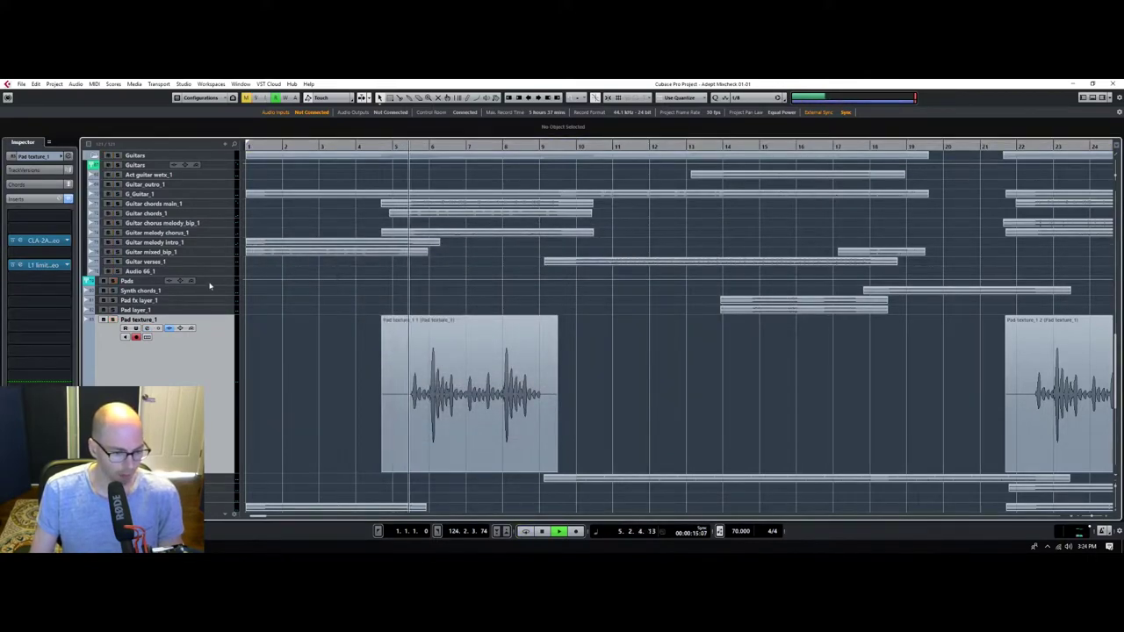
key(space)
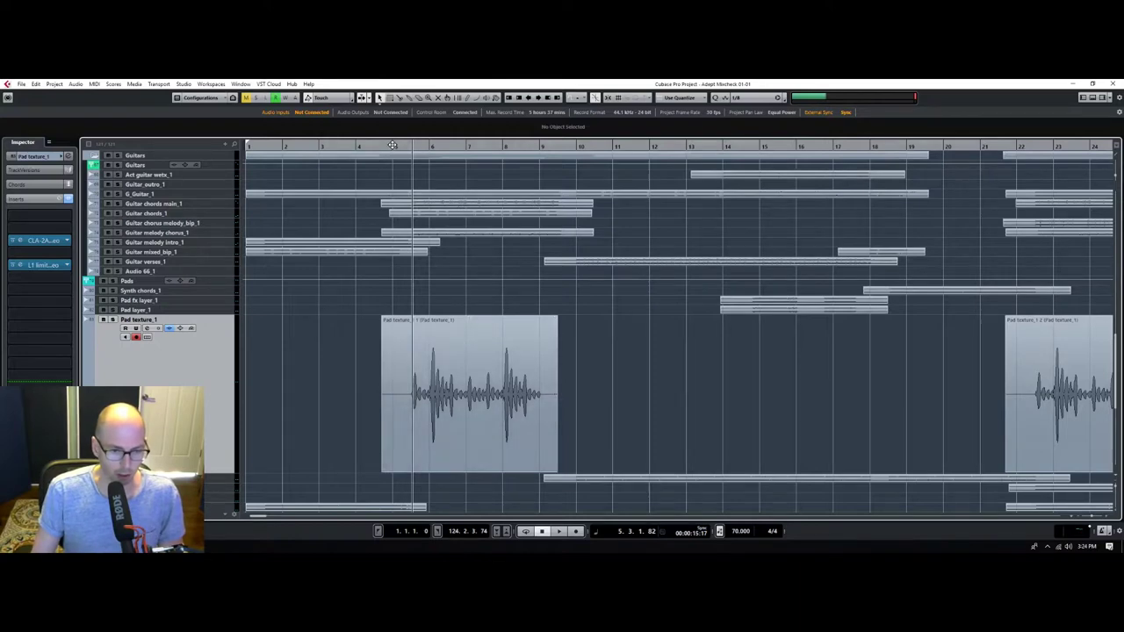
drag(393, 145, 389, 136)
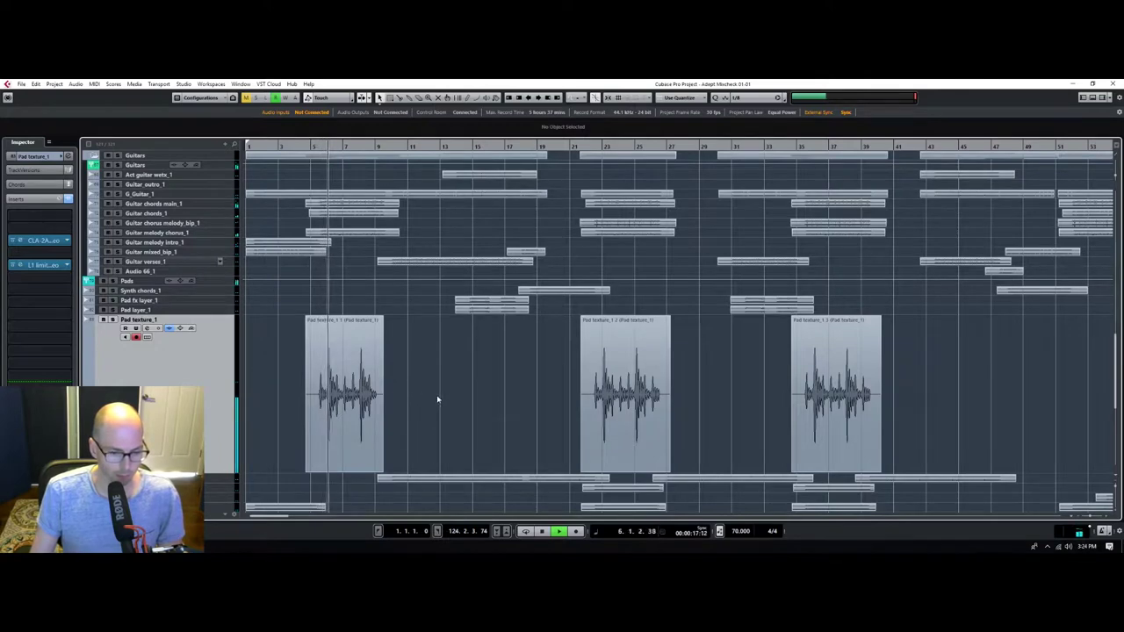
scroll(431, 396, down, 3)
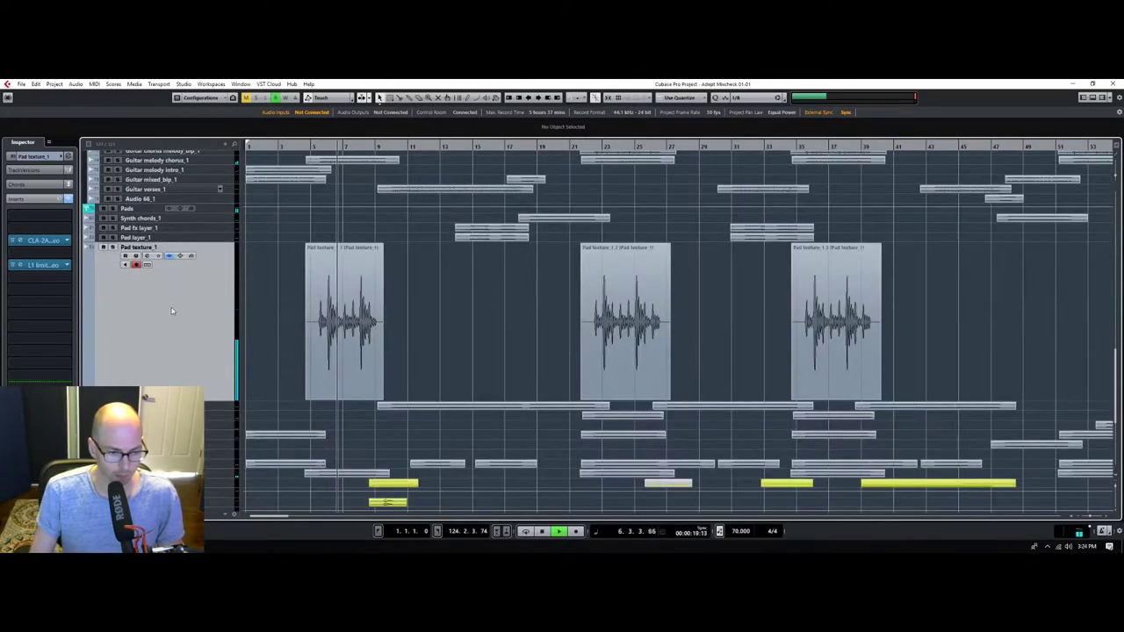
click(35, 156)
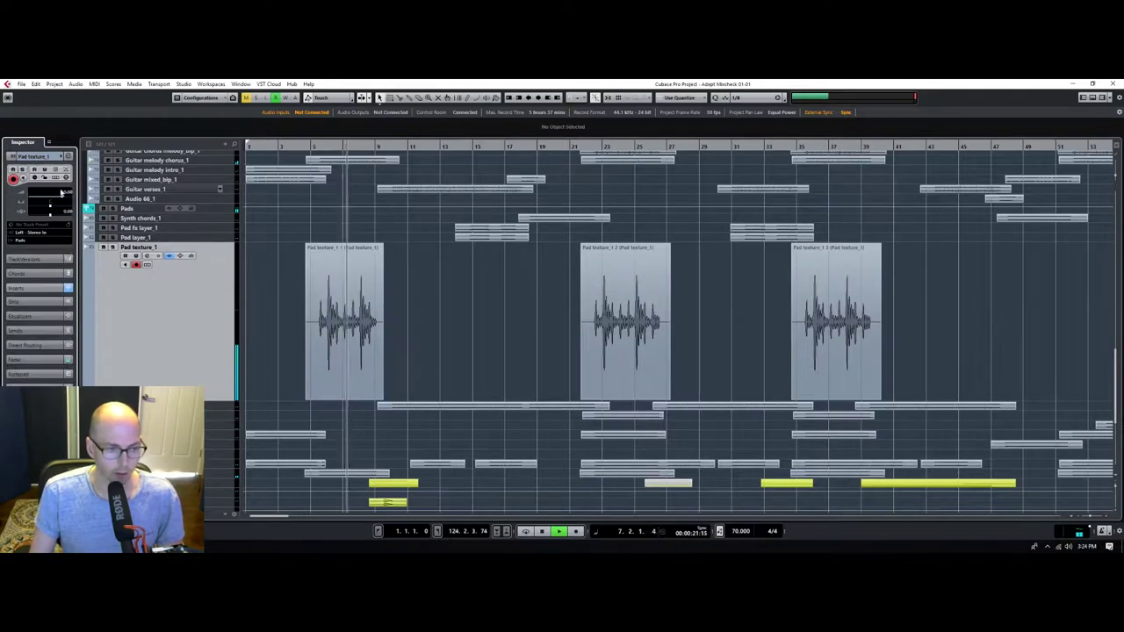
Solo the PAD_1 track, raise the clip volume of its three clips, and replay them from about bar 9.
scroll(419, 276, down, 3)
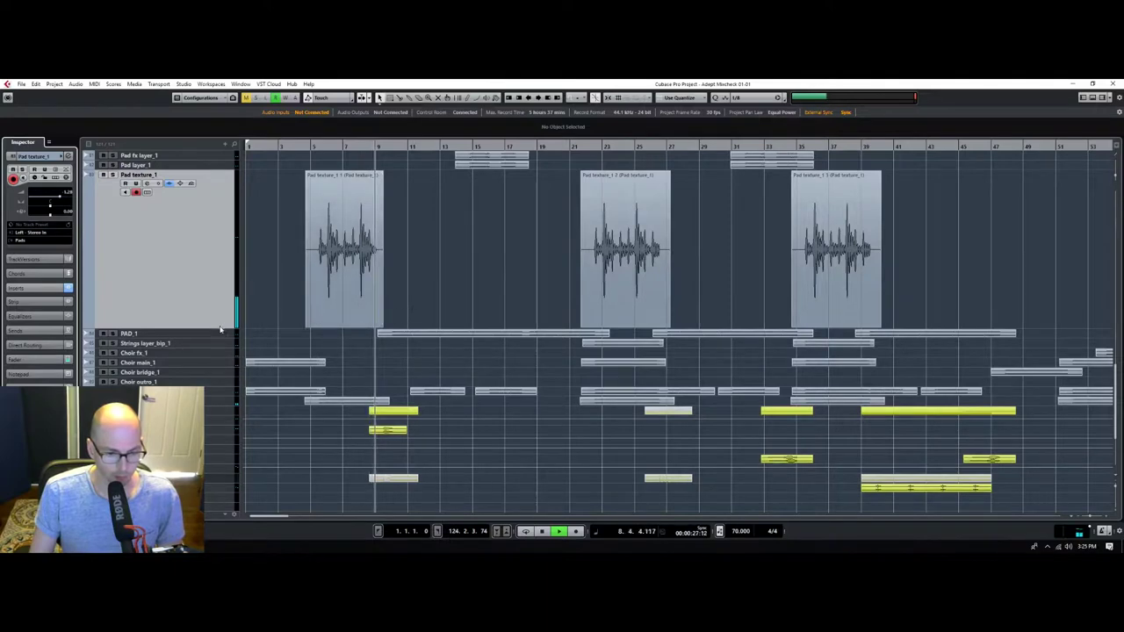
click(114, 336)
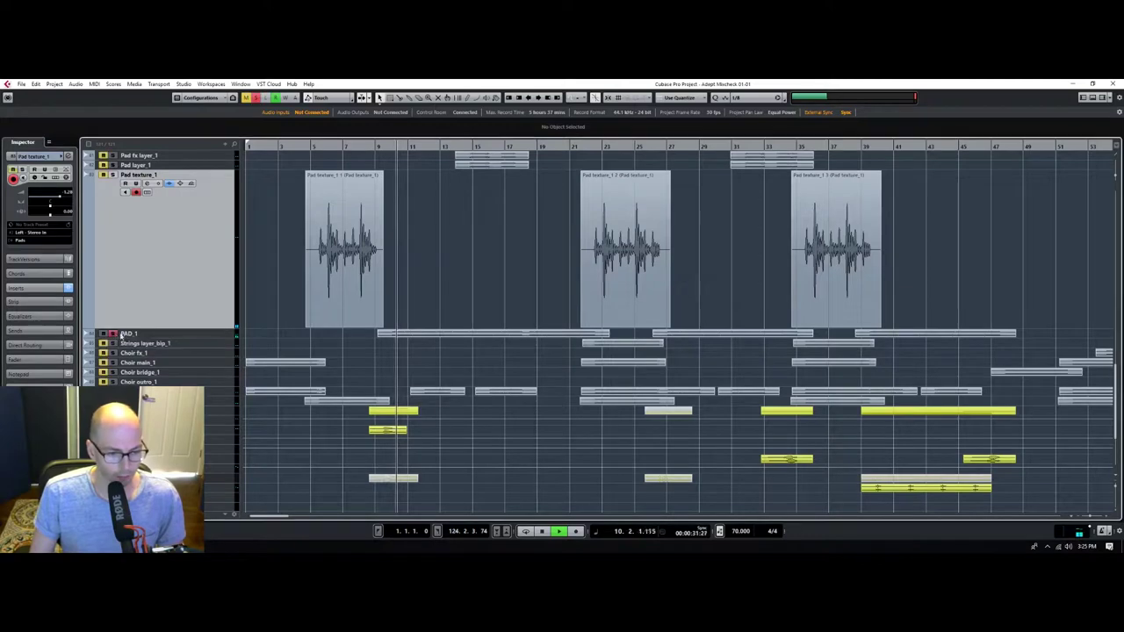
click(422, 336)
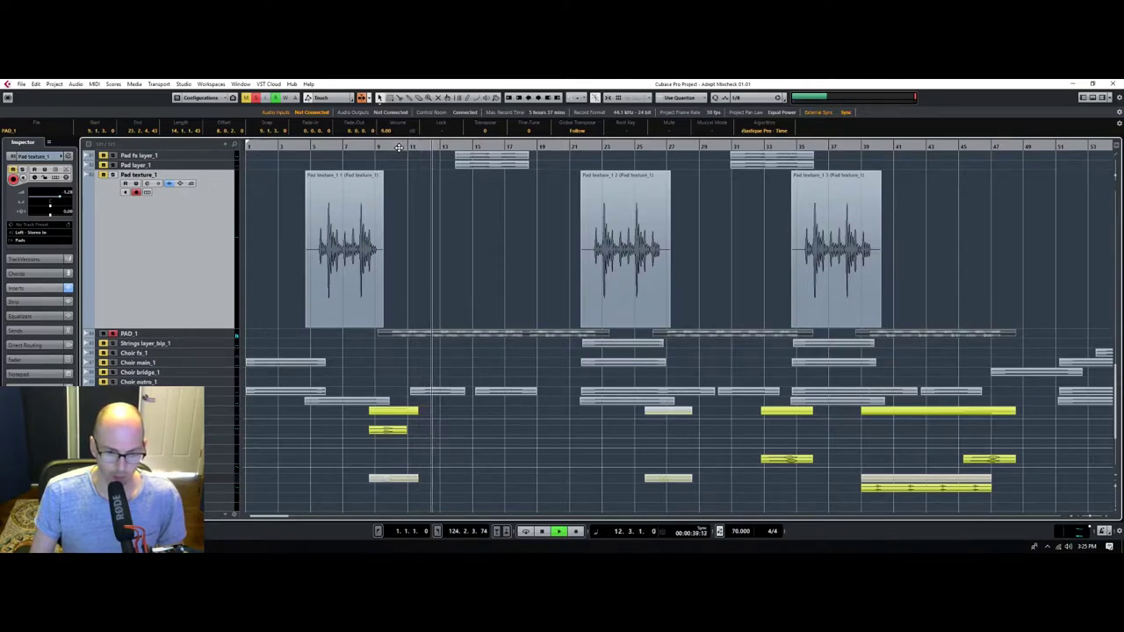
drag(398, 148, 301, 142)
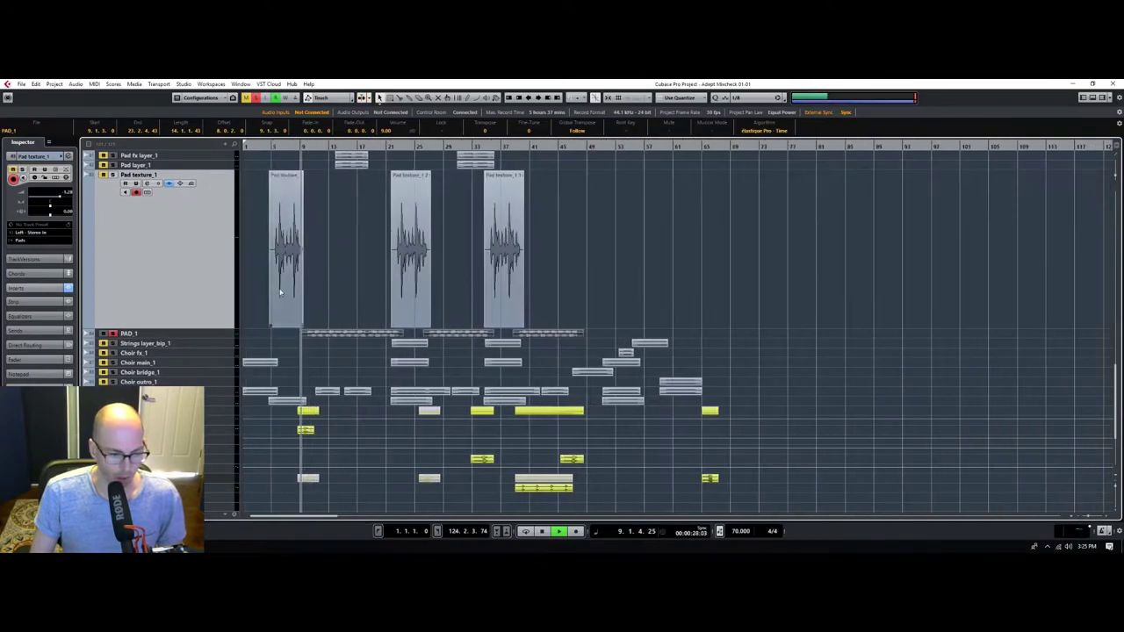
Add a send from PAD_1 to FX 1-MicroShift at a level of -2.20 dB.
click(221, 334)
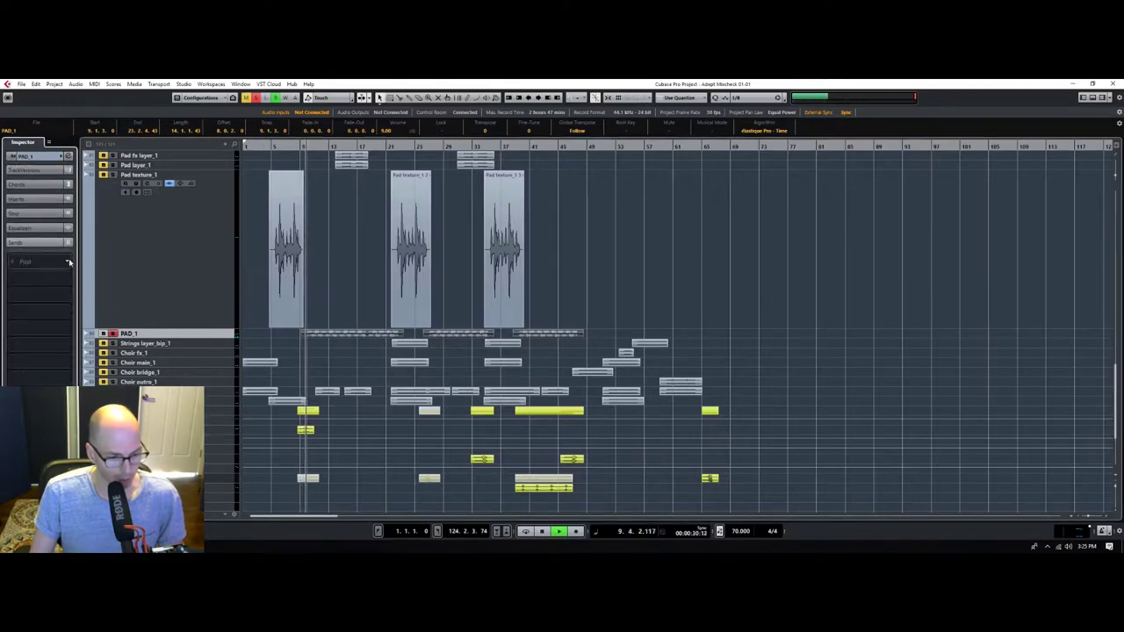
click(70, 262)
click(35, 278)
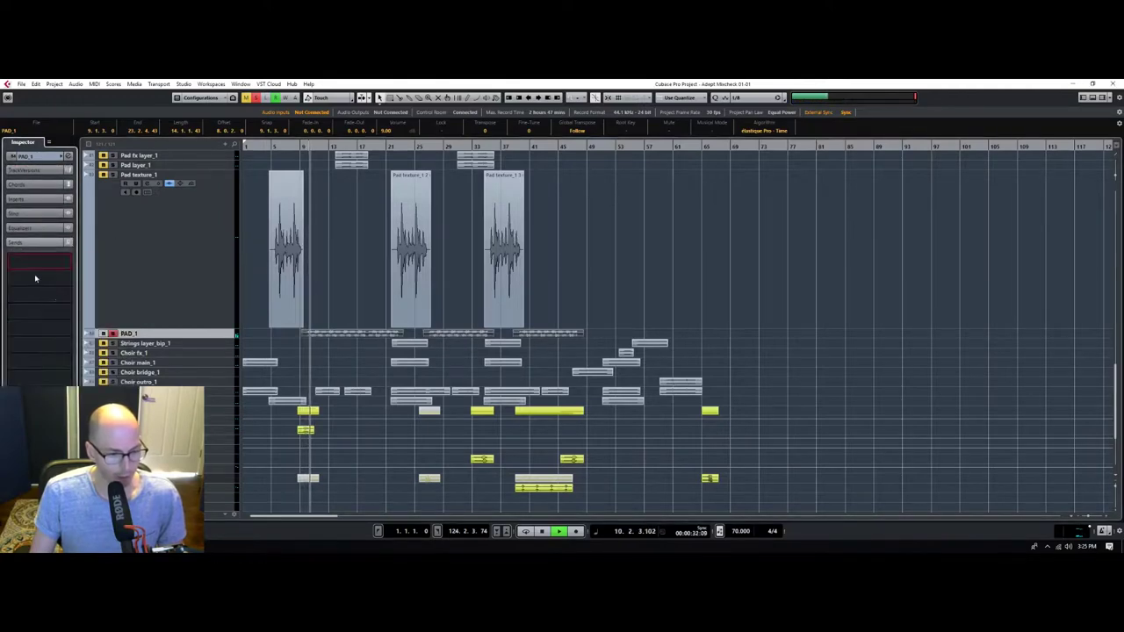
click(13, 257)
drag(39, 317, 40, 328)
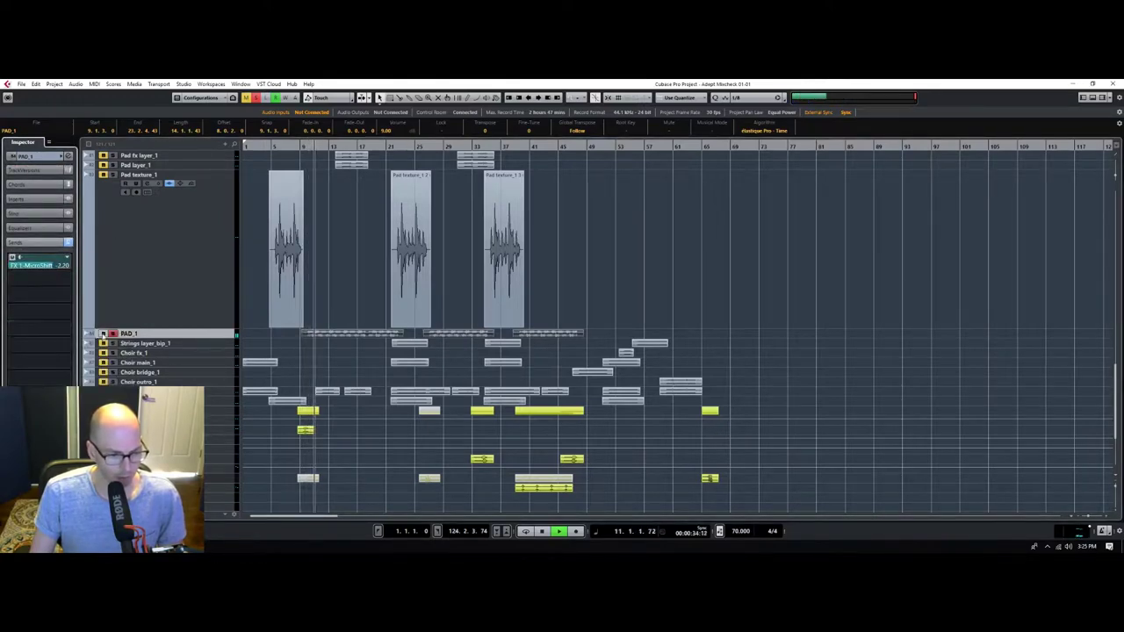
Unsolo PAD_1, reduce its MicroShift send to about -5.2 dB in the full mix, and solo the track again.
click(114, 334)
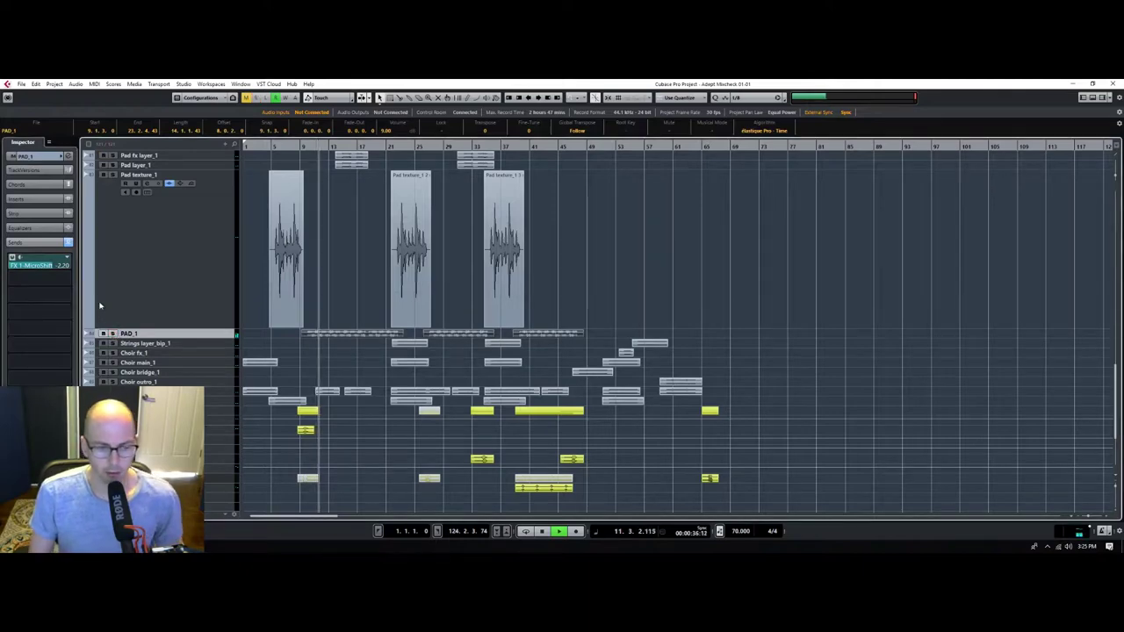
drag(55, 271, 45, 267)
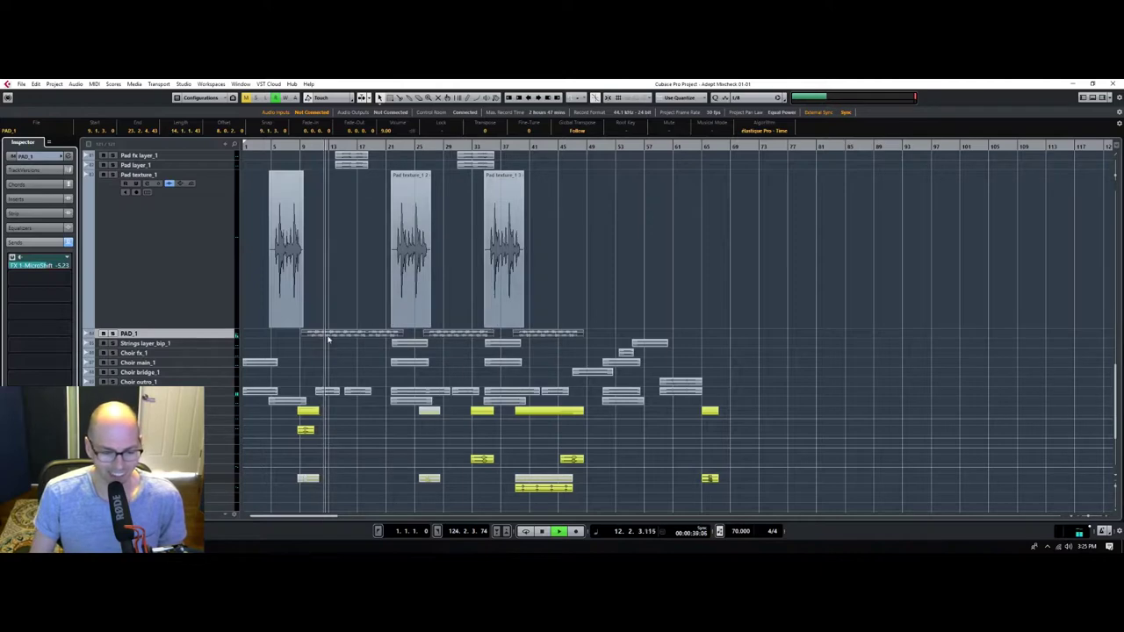
click(113, 335)
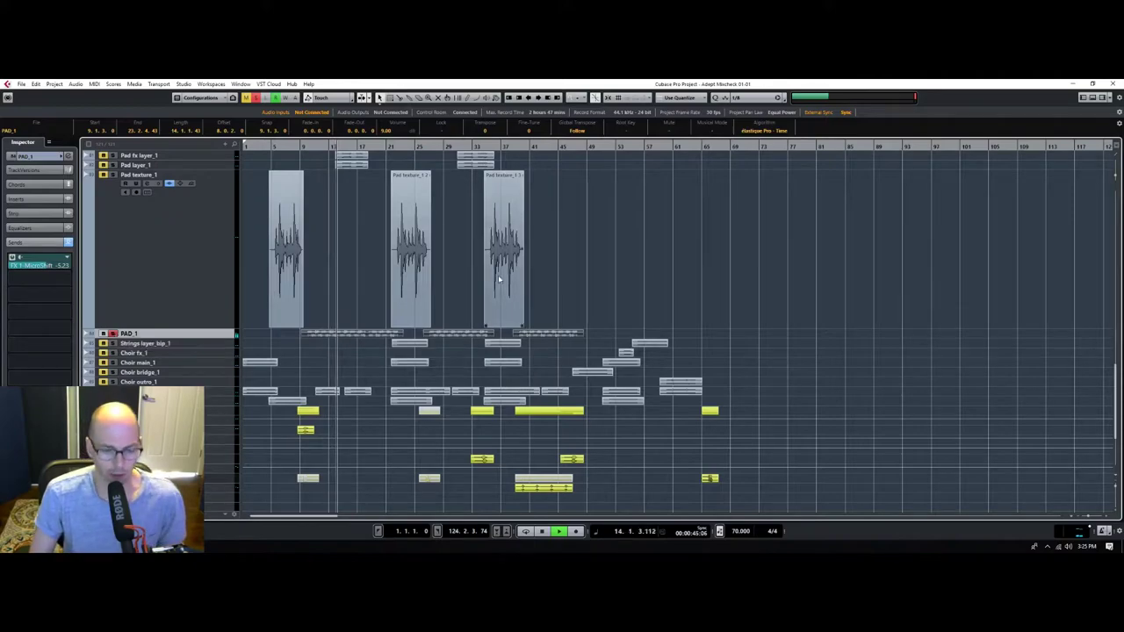
Select the Lead Vocal_1 track and solo the vocal tracks.
scroll(499, 279, up, 5)
scroll(301, 222, up, 10)
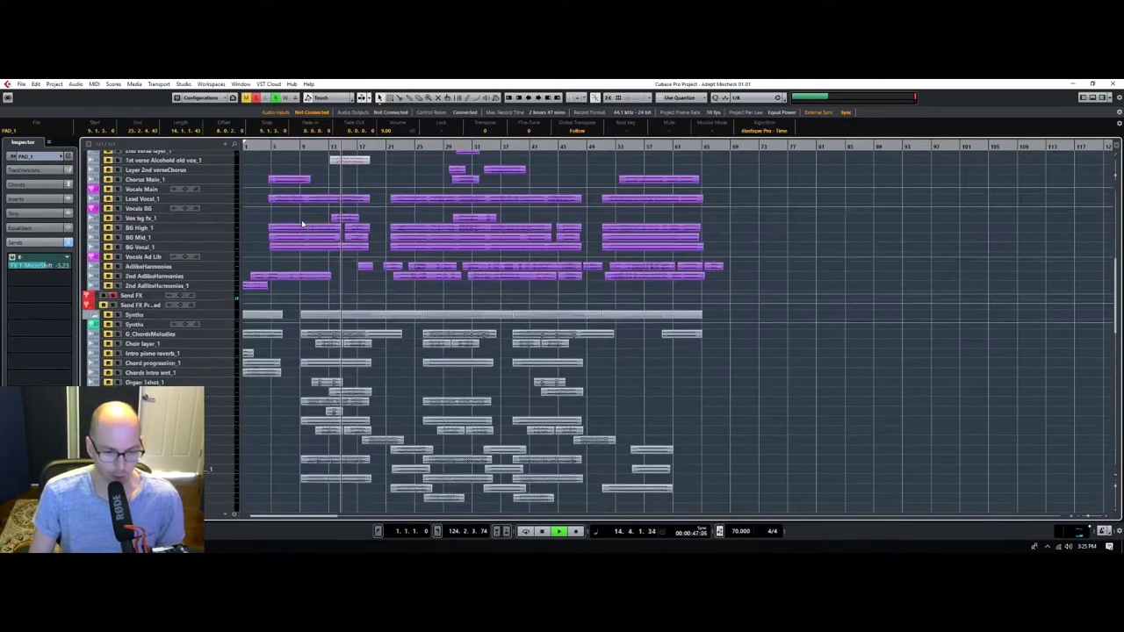
scroll(301, 222, down, 3)
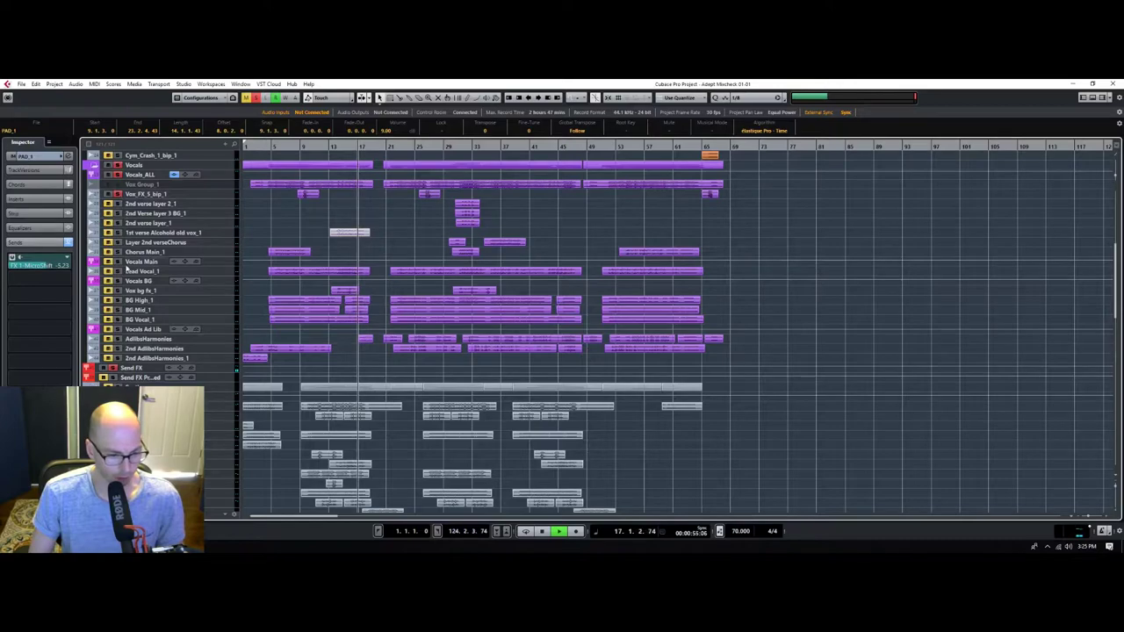
click(121, 271)
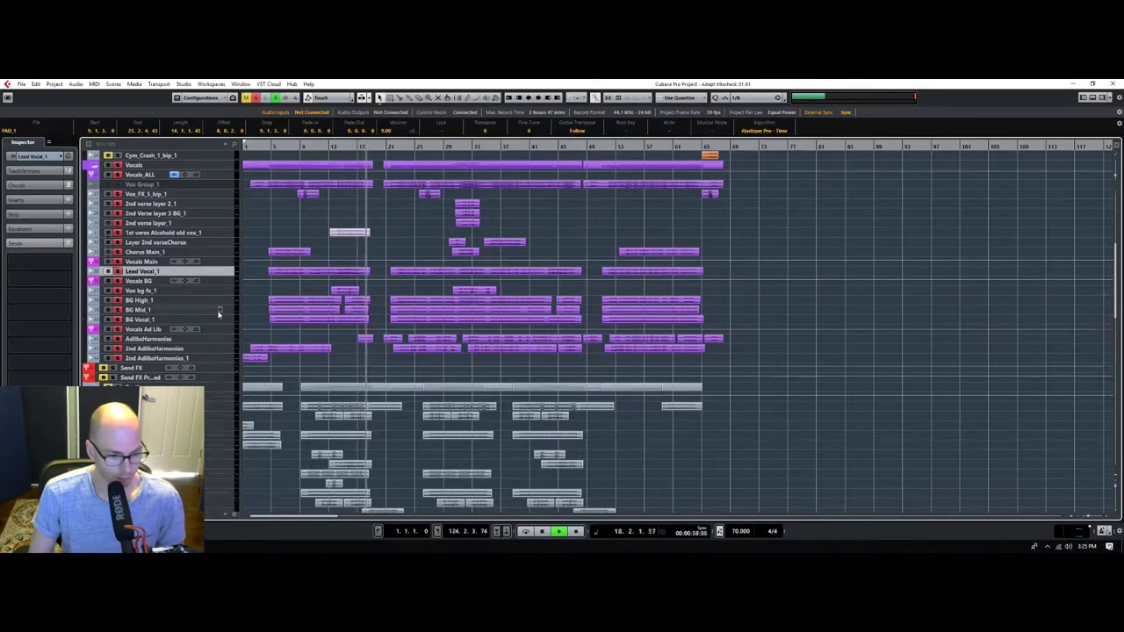
Compare the full mix with the soloed vocals, playing from about bar 12.
scroll(219, 315, down, 10)
scroll(214, 303, up, 12)
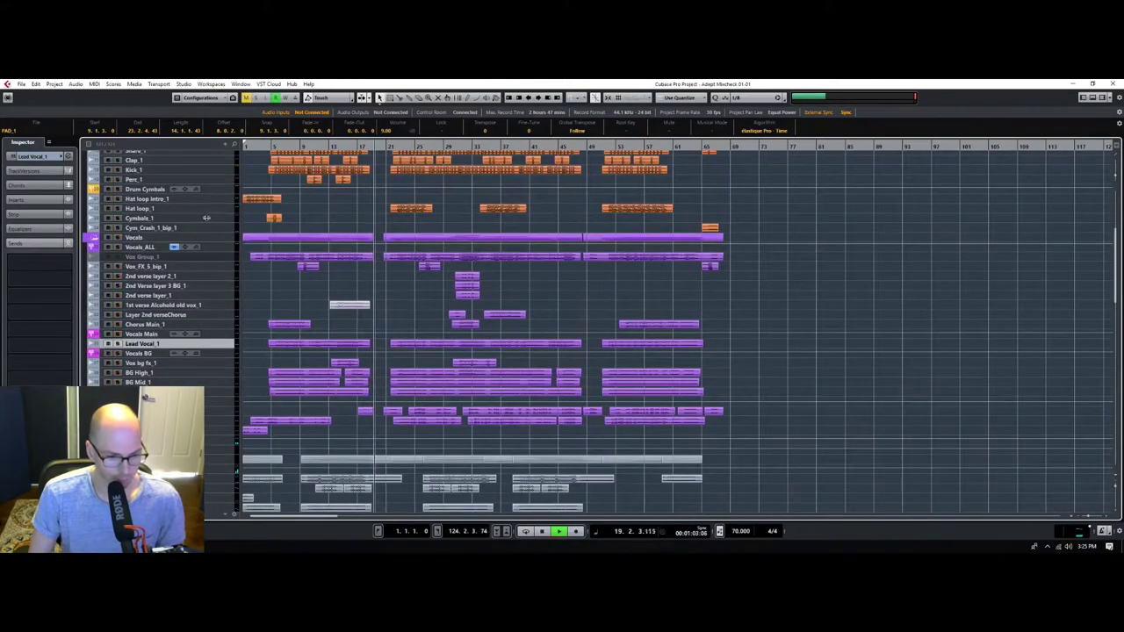
click(322, 146)
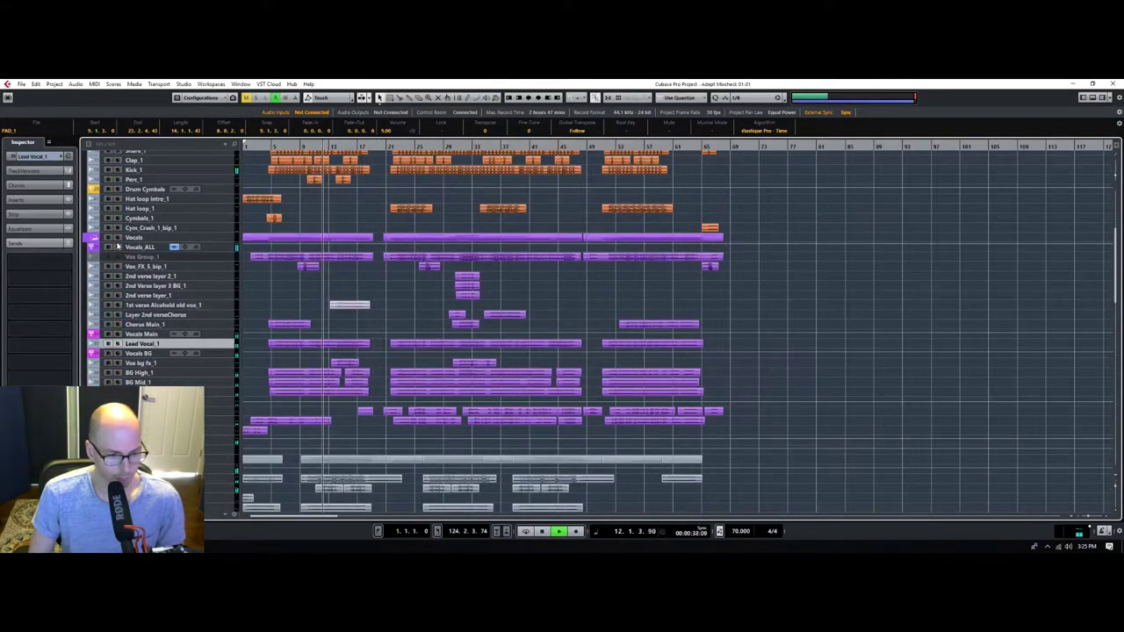
scroll(255, 321, down, 10)
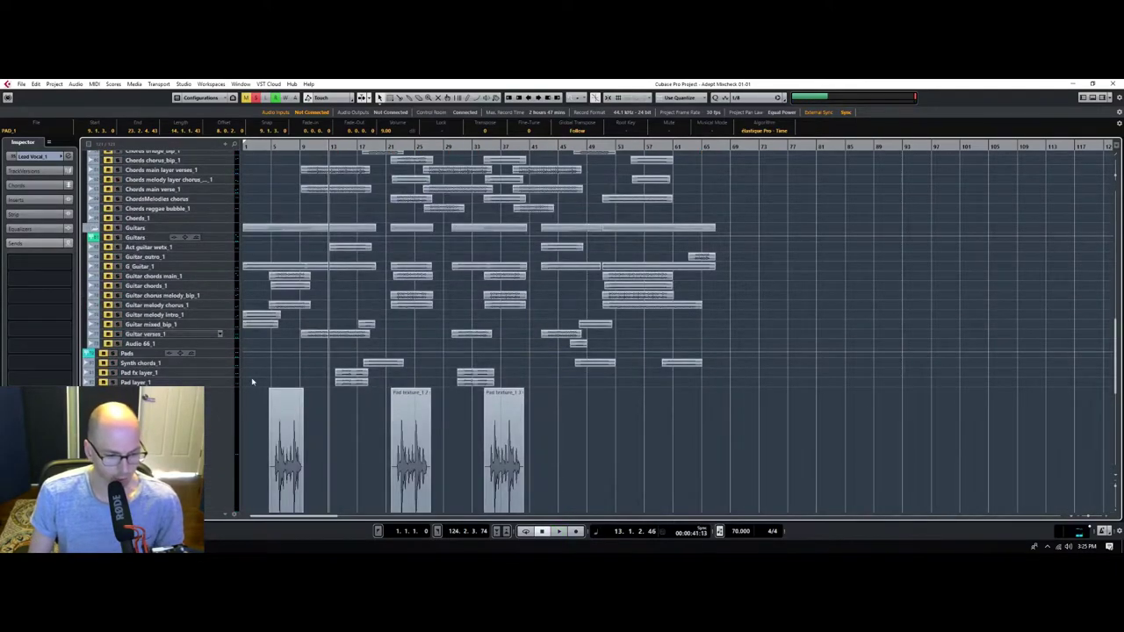
Open the PAD_1 channel settings, sweep a boosted third EQ band through the mids and turn it into a -10.7 dB cut at 468 Hz.
scroll(250, 386, down, 5)
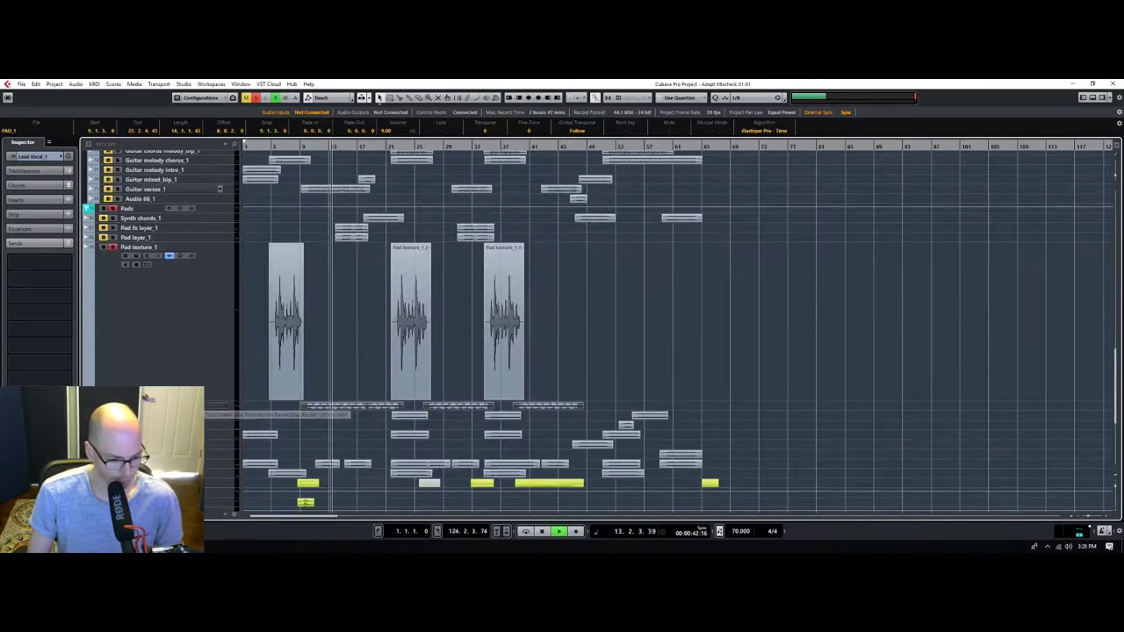
click(233, 408)
click(69, 158)
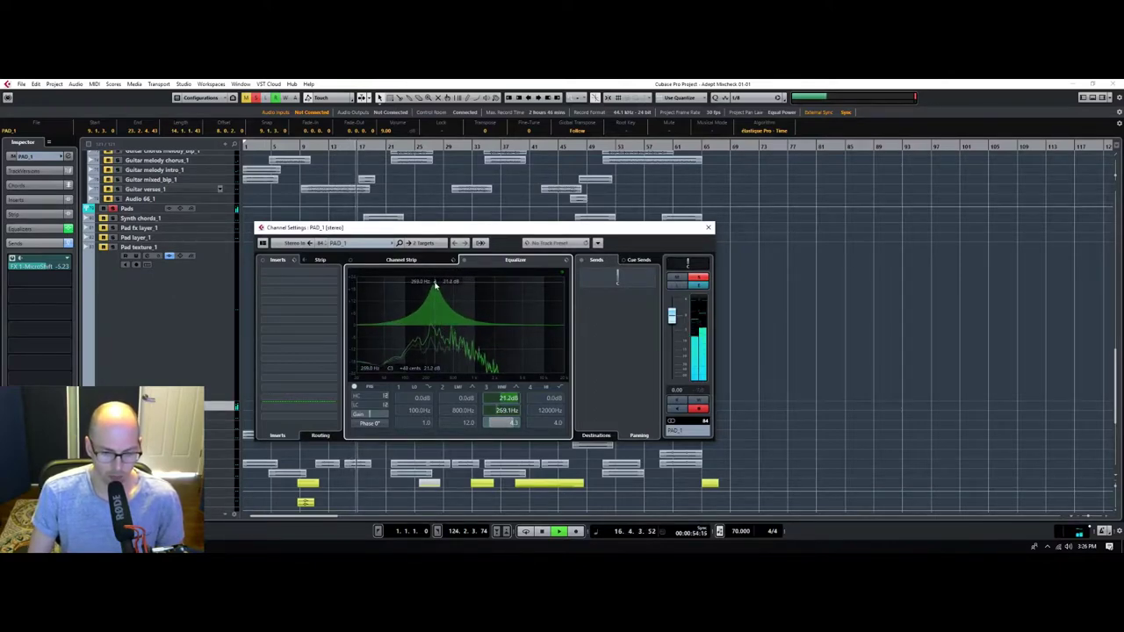
mouse_move(453, 284)
mouse_down()
mouse_move(472, 285)
mouse_move(461, 284)
mouse_up()
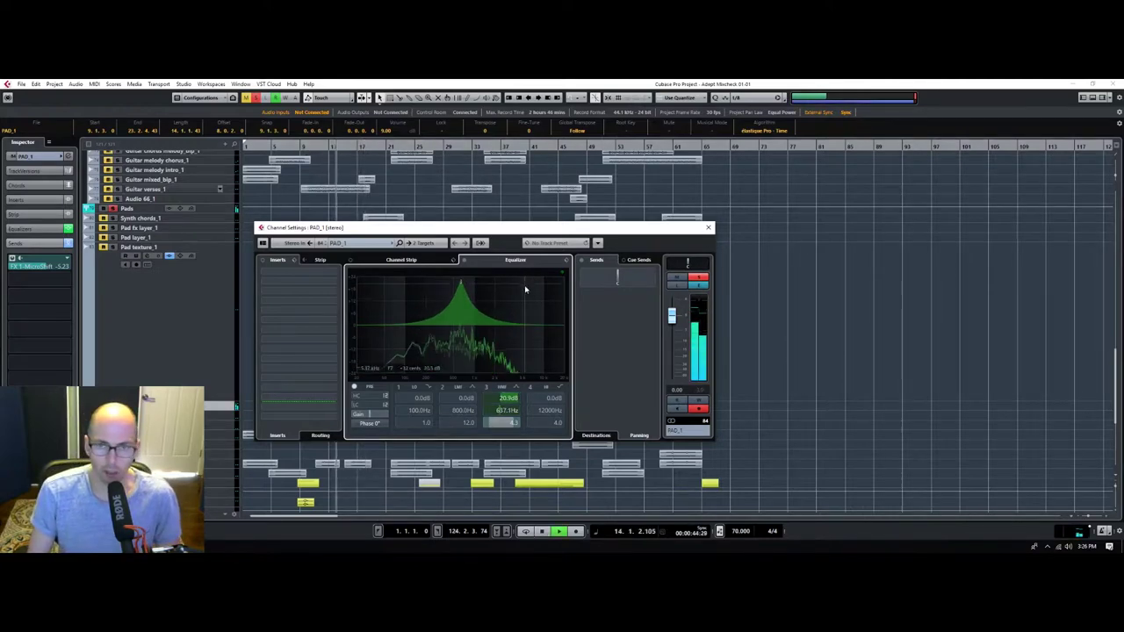
drag(460, 283, 462, 348)
key(space)
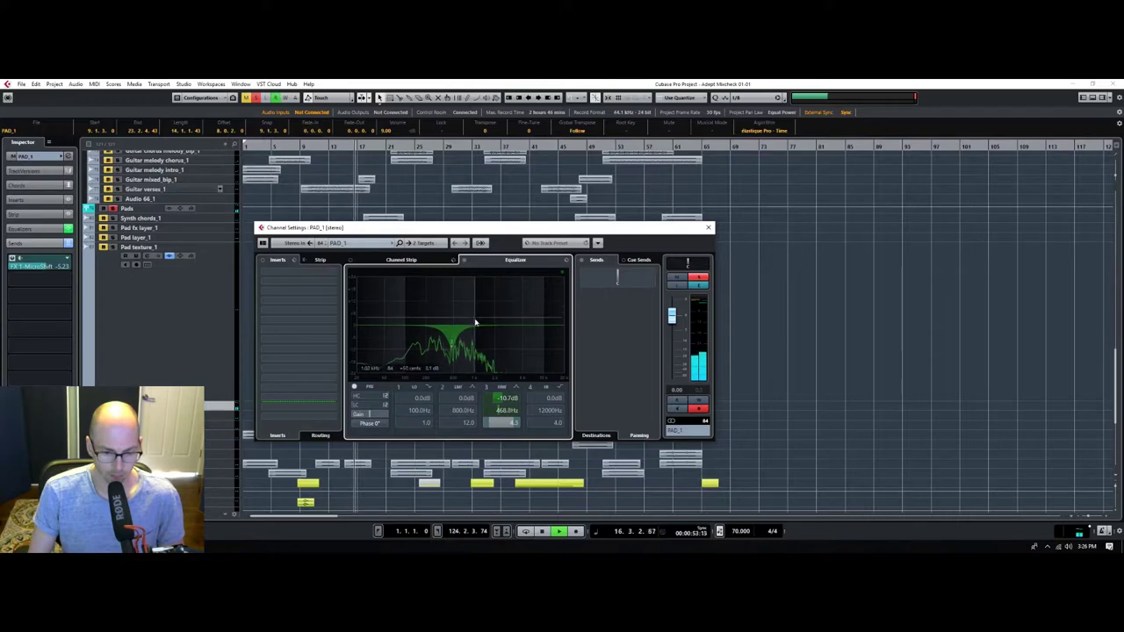
Ease PAD_1's 468 Hz cut to -7.4 dB, sweep the second EQ band, set it to -6.1 dB at 236 Hz, and close the channel settings.
drag(449, 347, 470, 283)
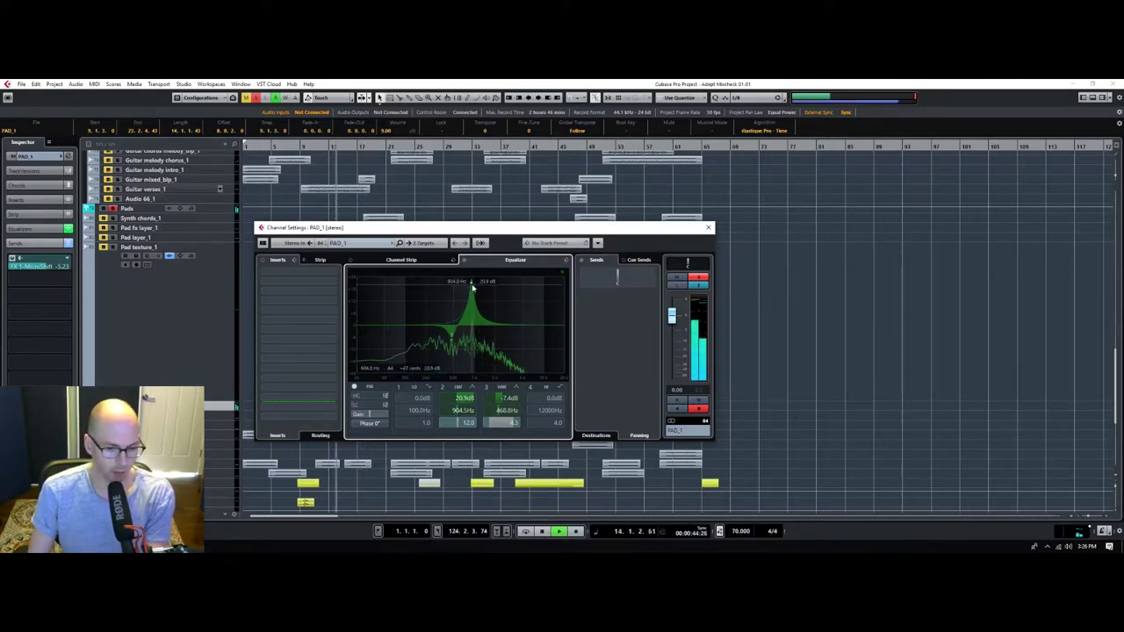
drag(468, 285, 442, 281)
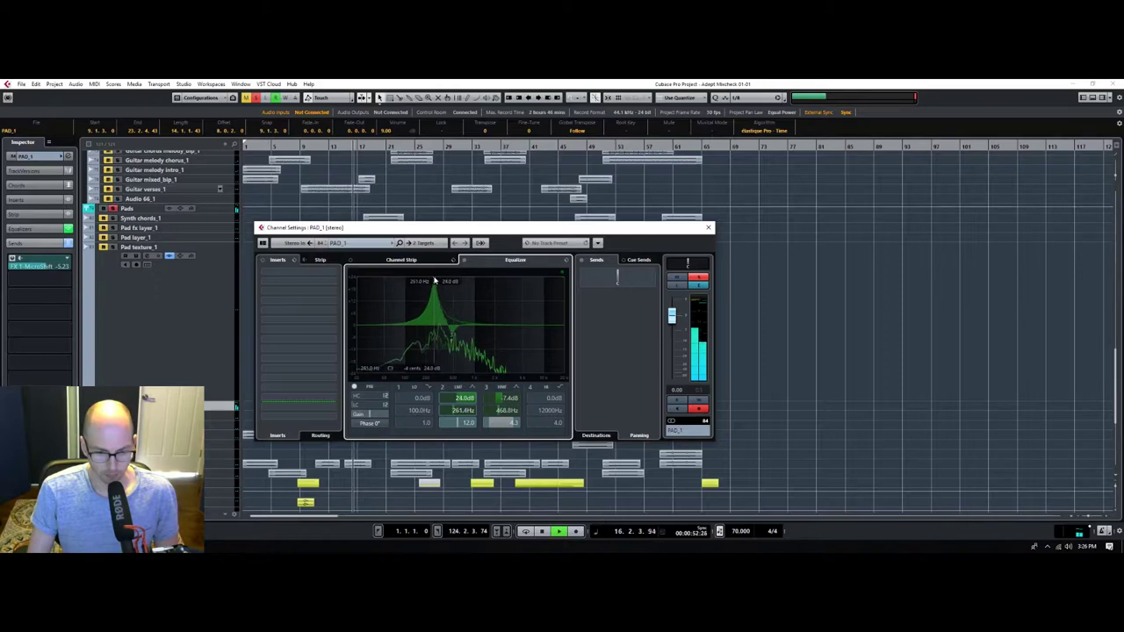
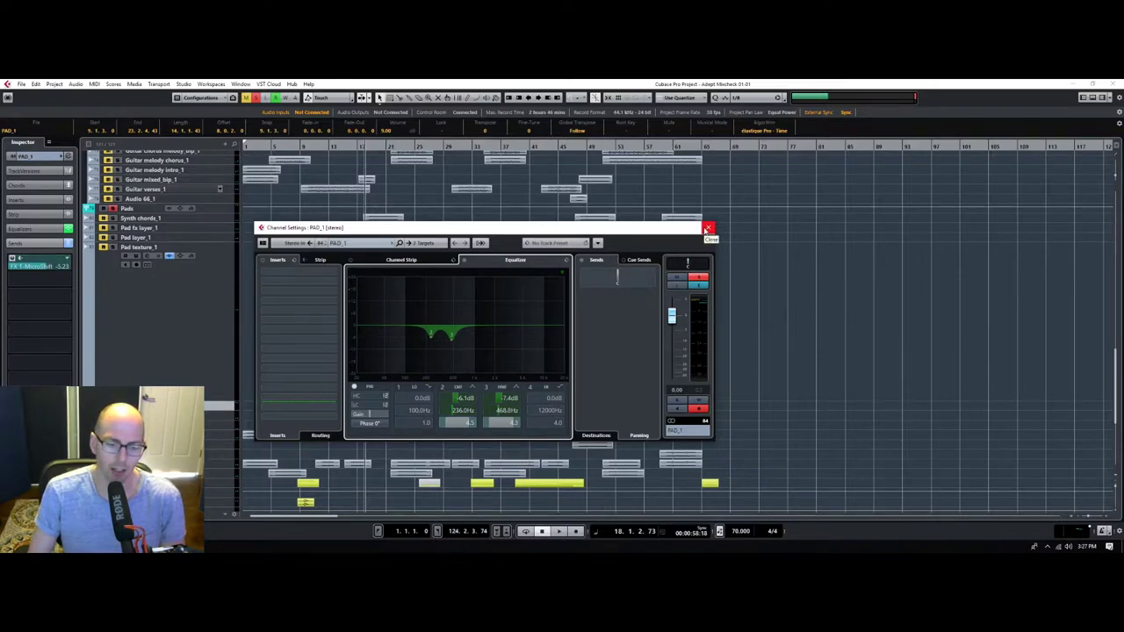
click(707, 230)
Look through the arrangement's track groups and audition the second verse from about bar 31.
drag(387, 146, 393, 160)
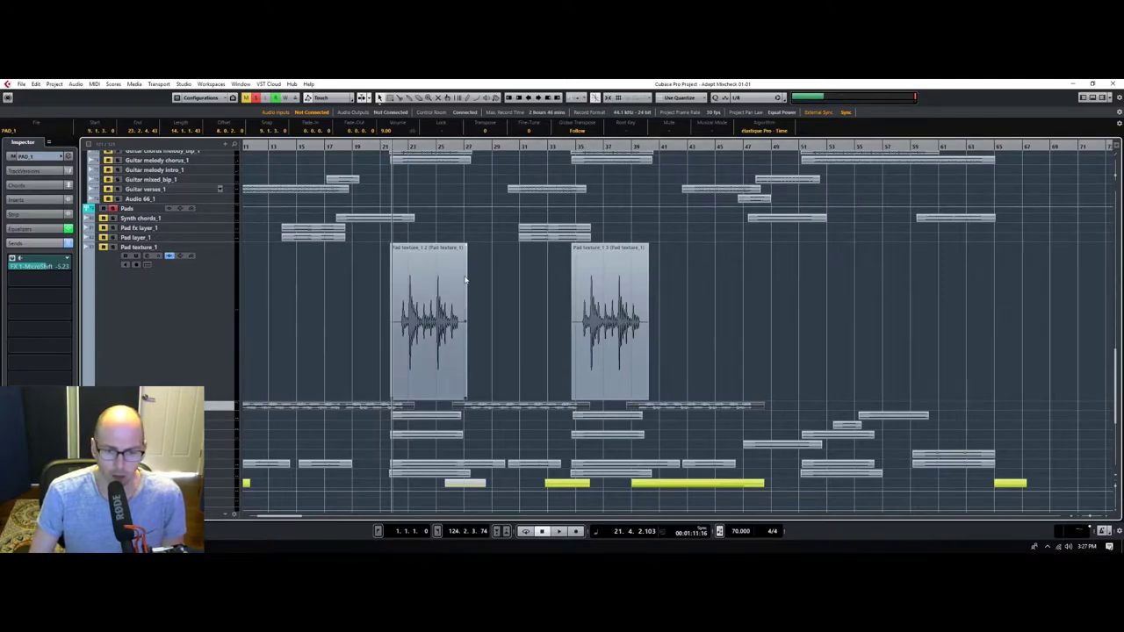
scroll(464, 293, up, 10)
scroll(462, 300, up, 5)
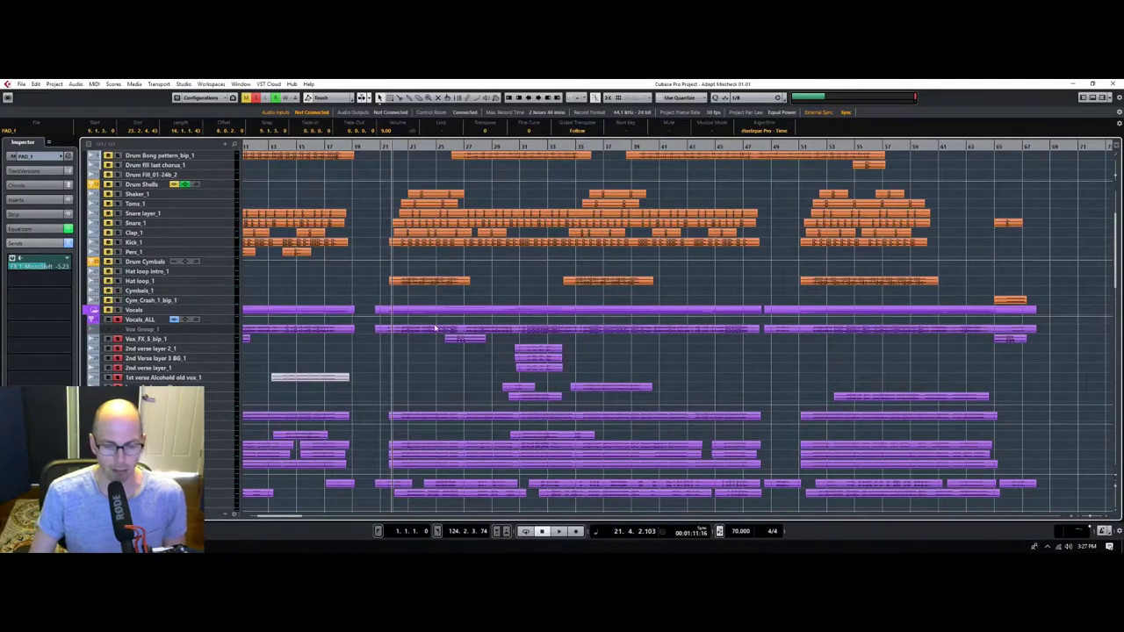
scroll(429, 431, down, 5)
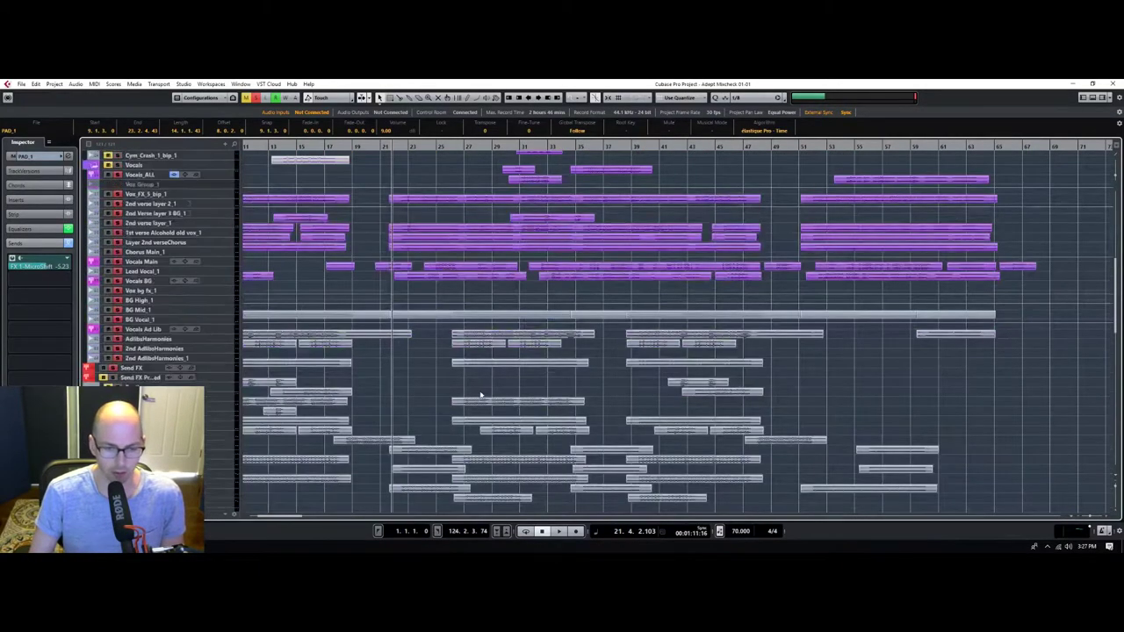
scroll(373, 355, up, 8)
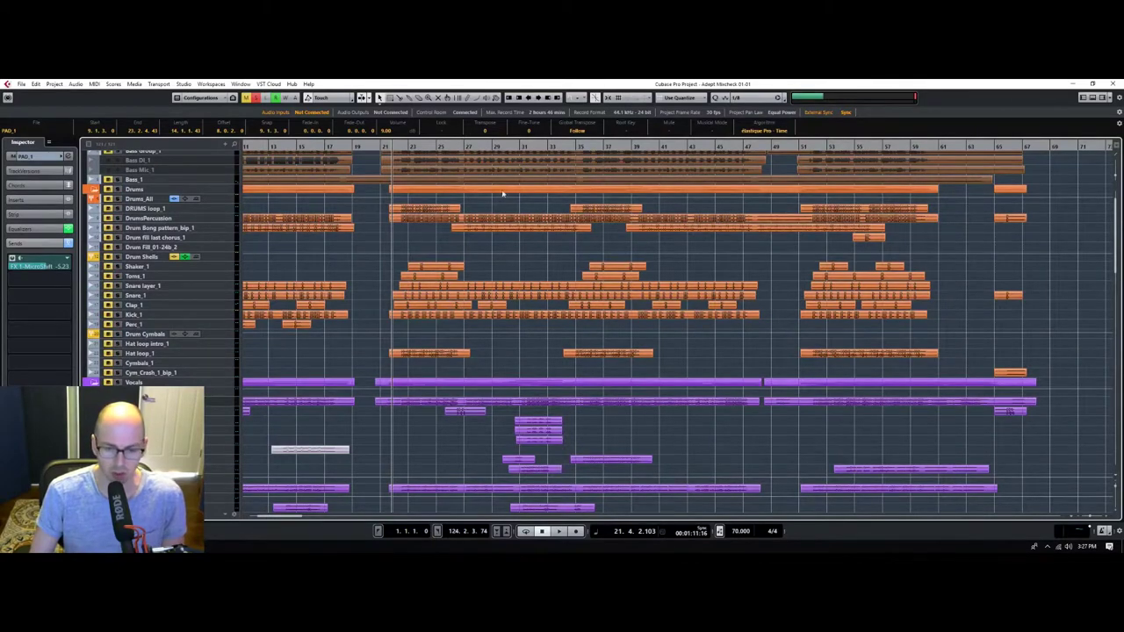
click(520, 145)
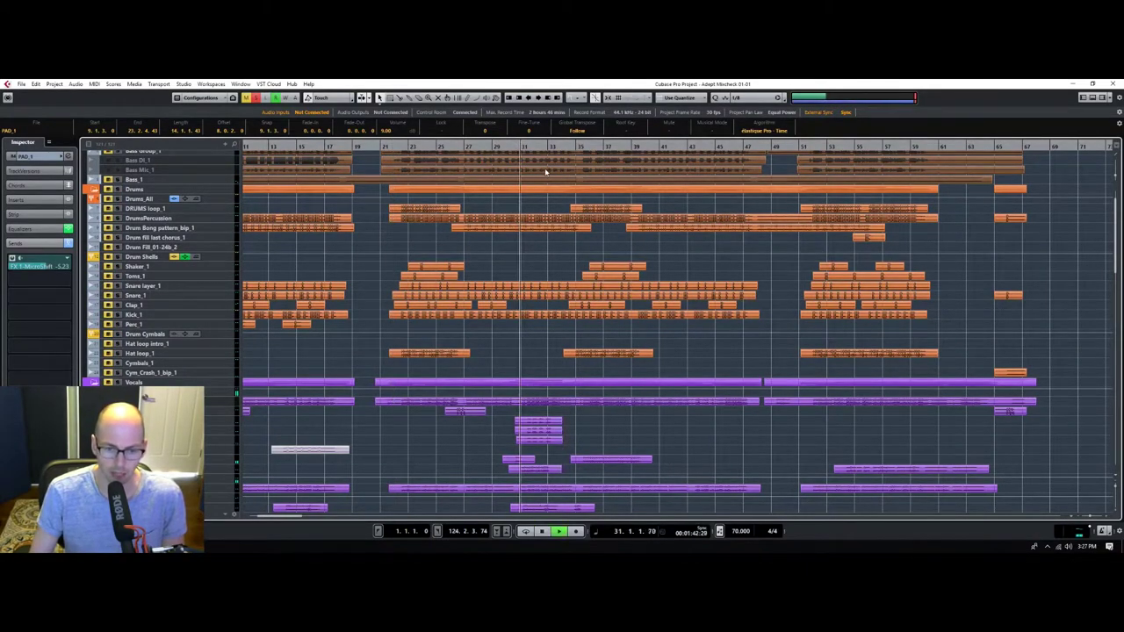
key(space)
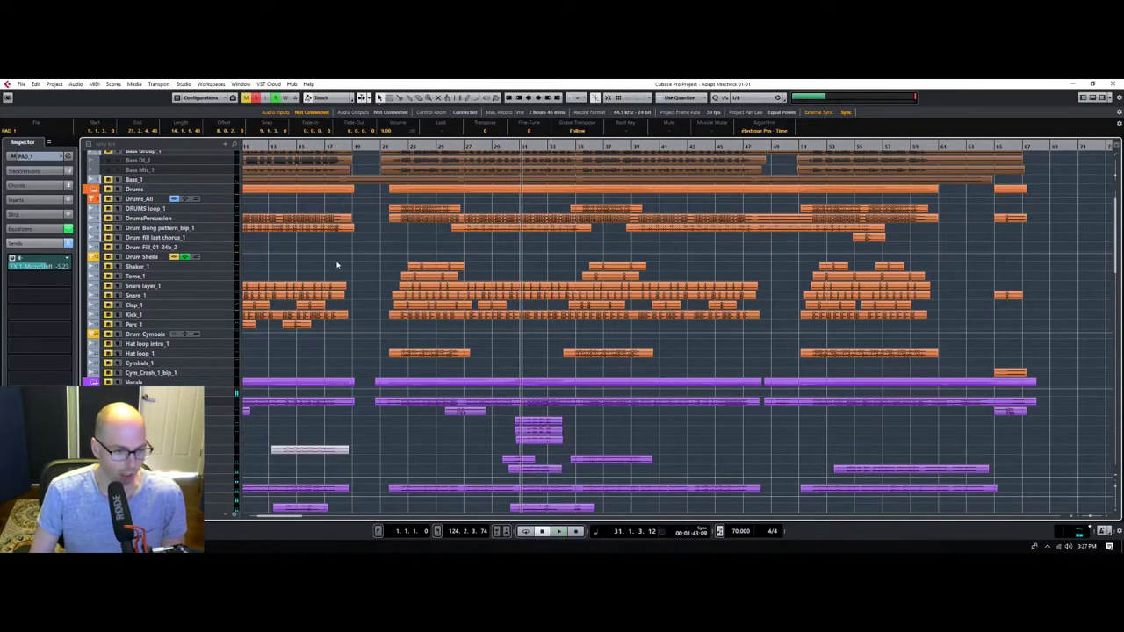
scroll(337, 264, up, 2)
key(space)
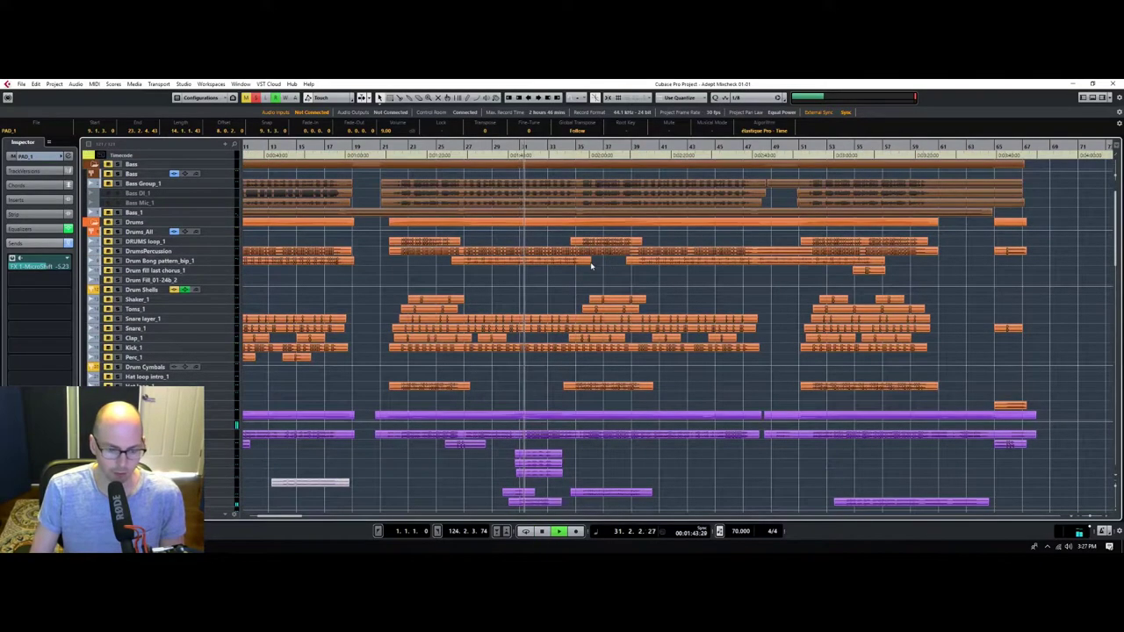
Clear the vocal solo, solo the Pad fx layer_1 track and play its second clip from about bar 31.
scroll(389, 321, down, 8)
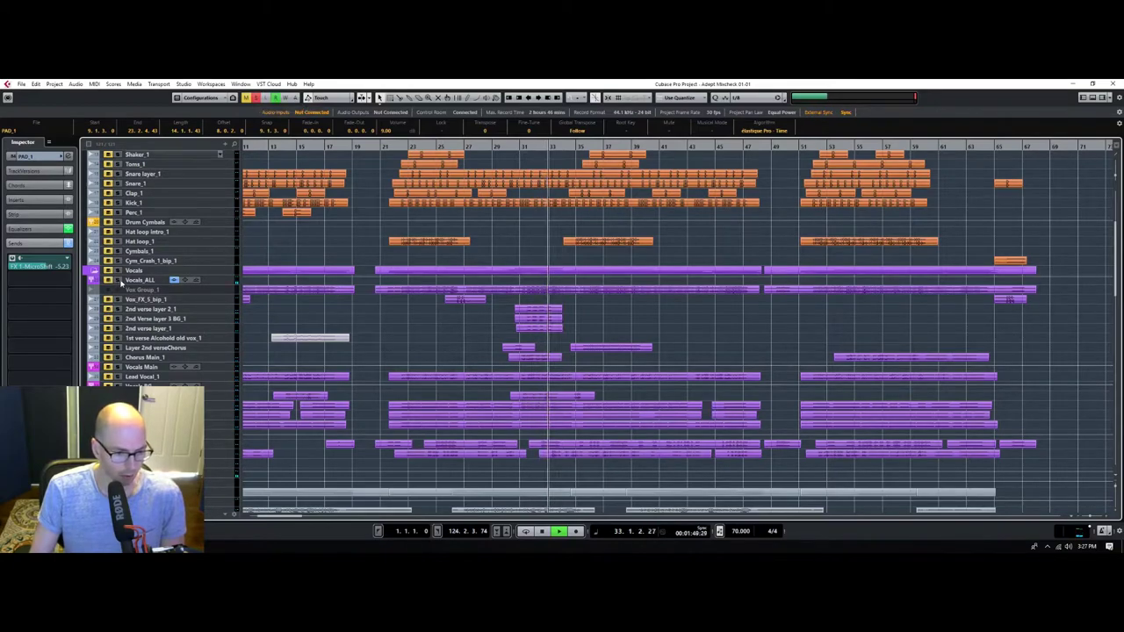
scroll(381, 245, down, 10)
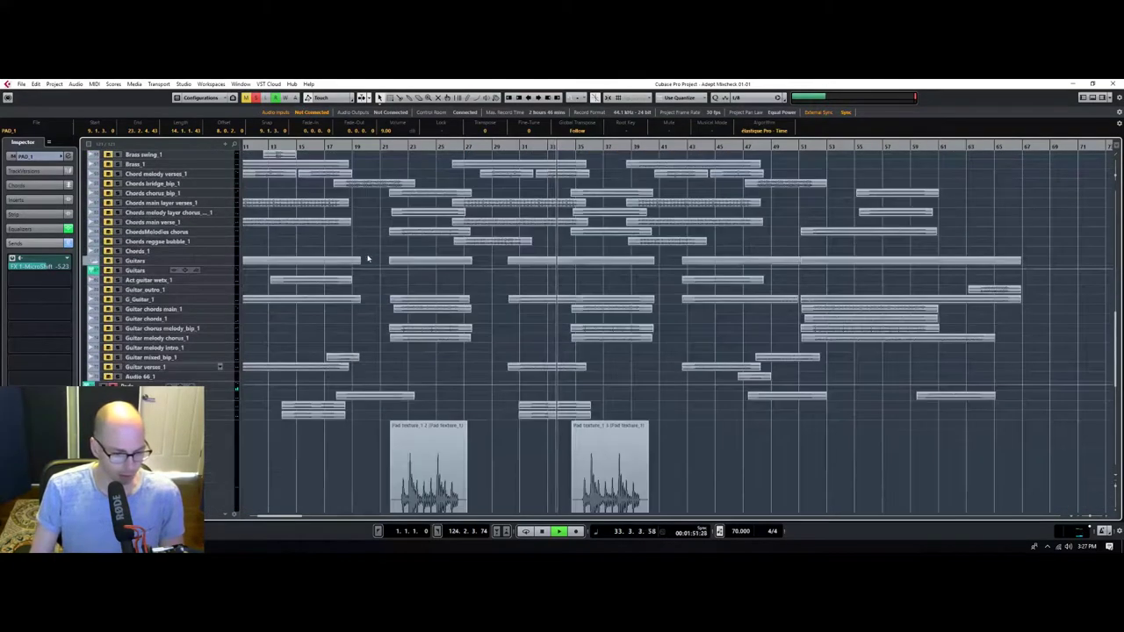
scroll(281, 334, down, 4)
click(278, 337)
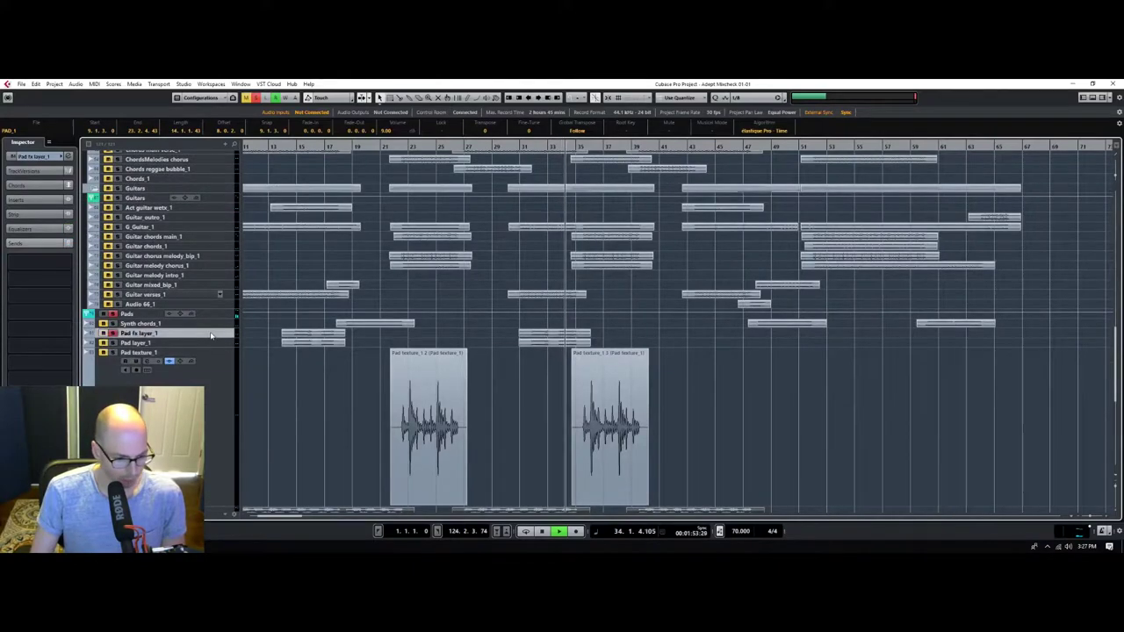
drag(535, 145, 537, 171)
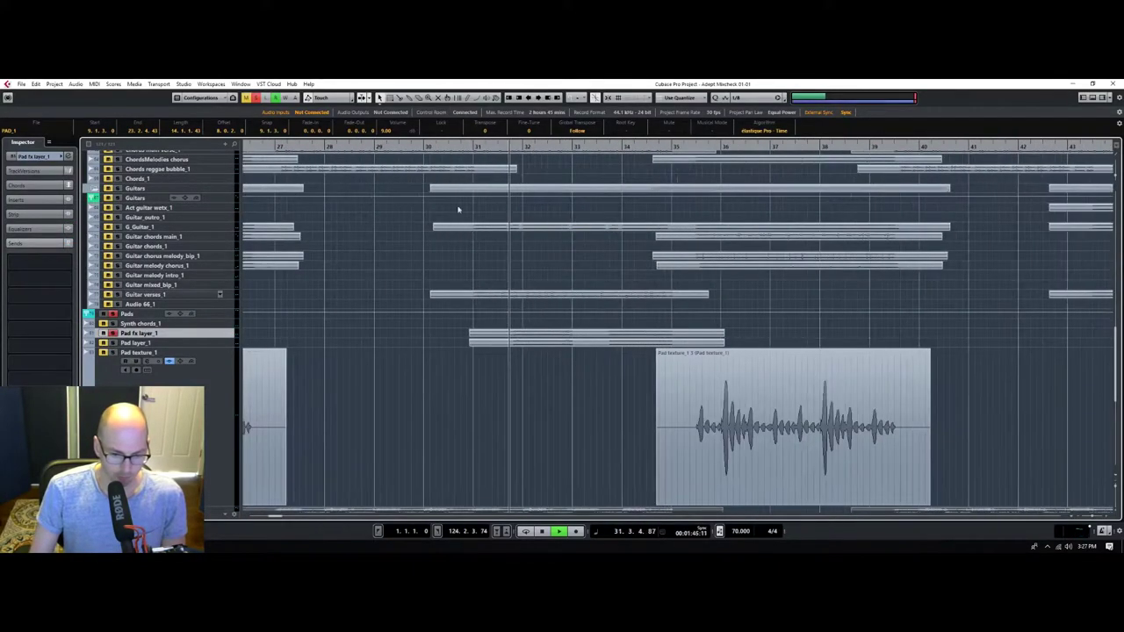
Solo Pad layer_1 and Pad texture_1 in turn, replaying the texture track from about bar 33.
click(225, 343)
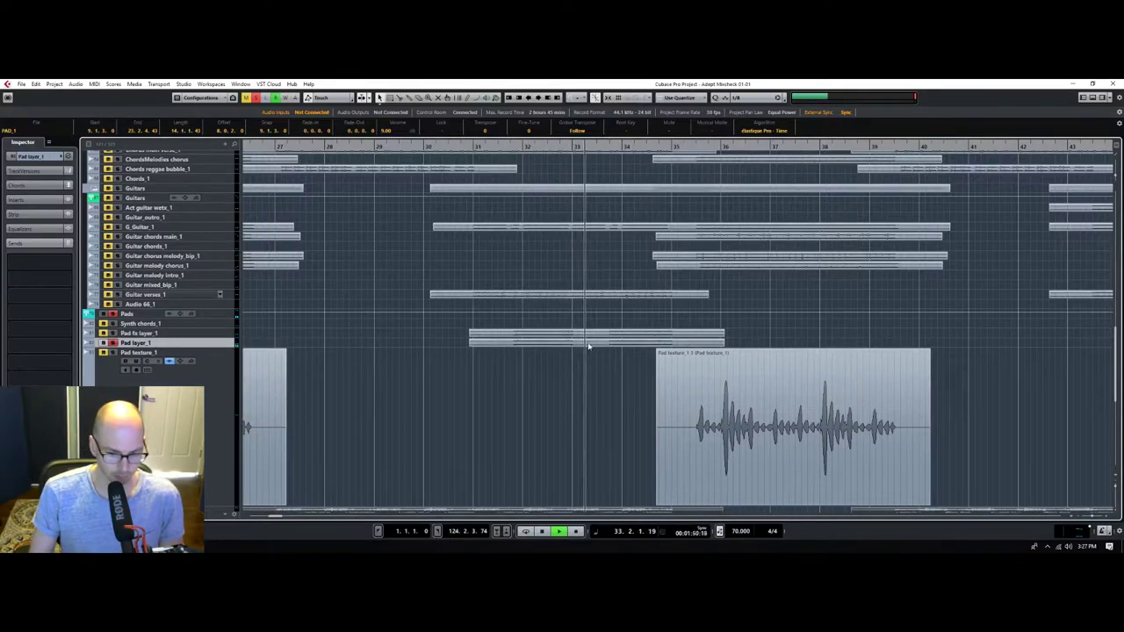
click(216, 401)
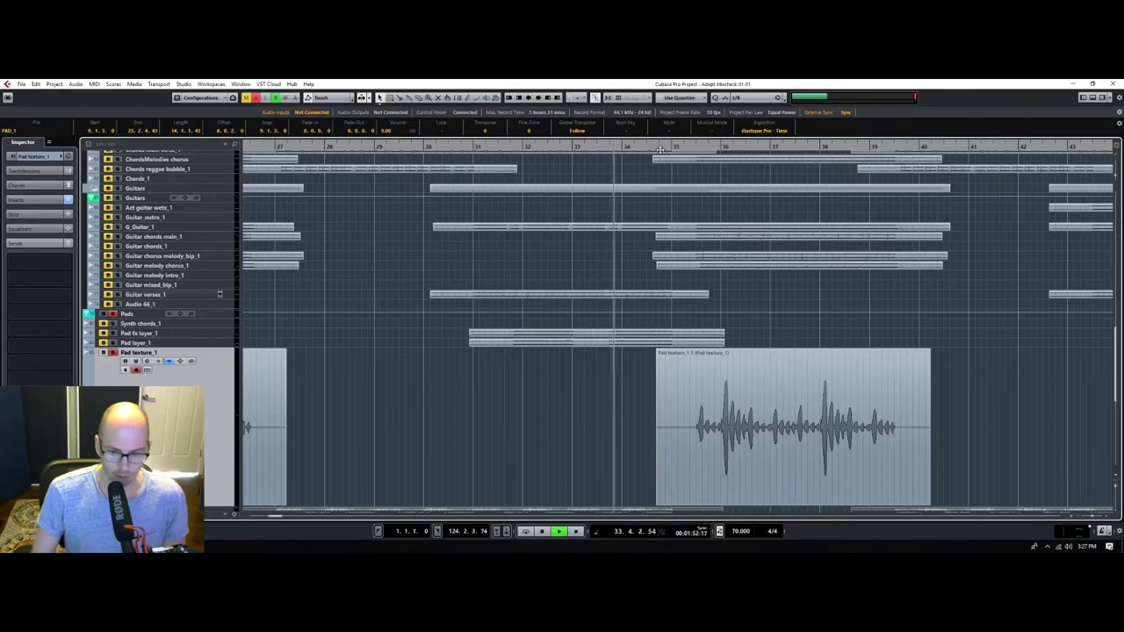
drag(586, 146, 584, 129)
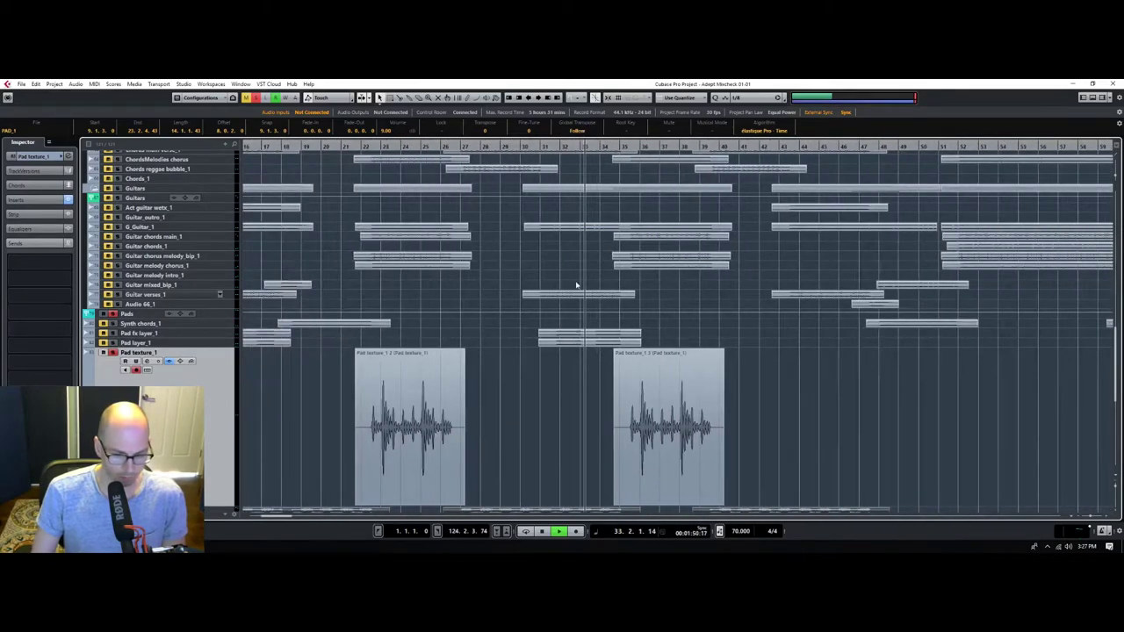
Solo the Strings layer_bip_1 track and play its second clip from about bar 36.
scroll(579, 281, down, 6)
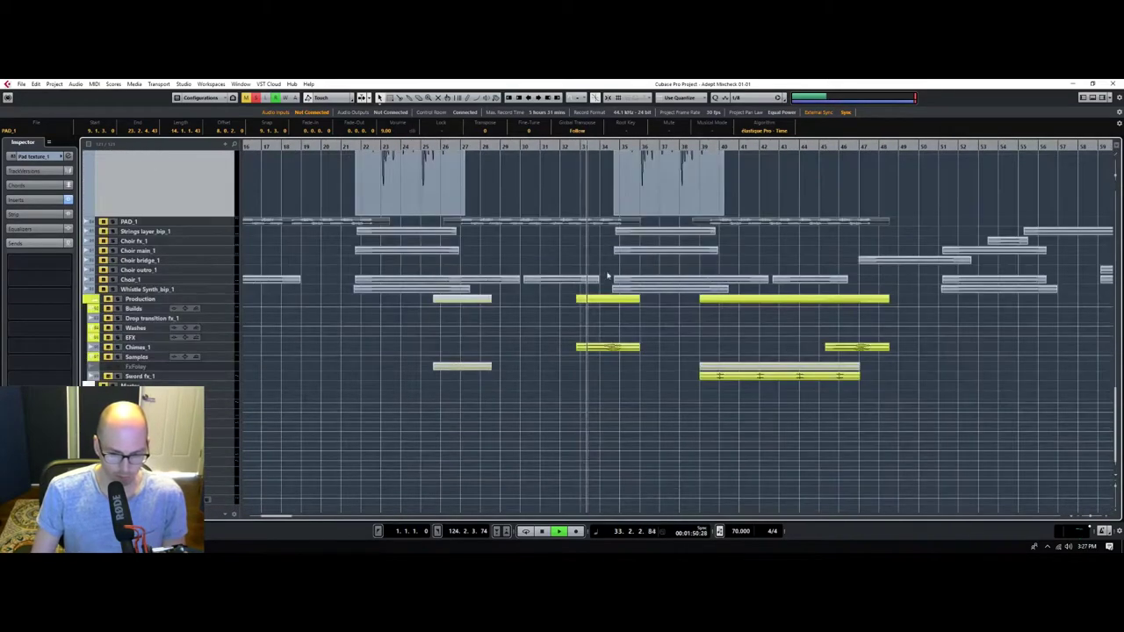
right_click(223, 233)
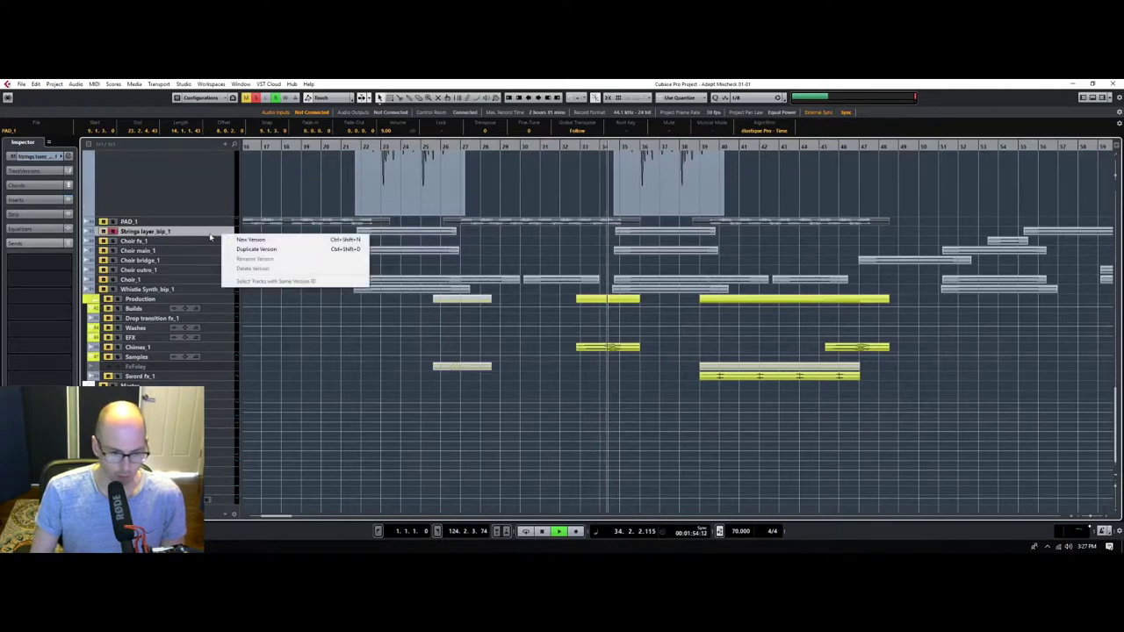
click(210, 237)
click(638, 145)
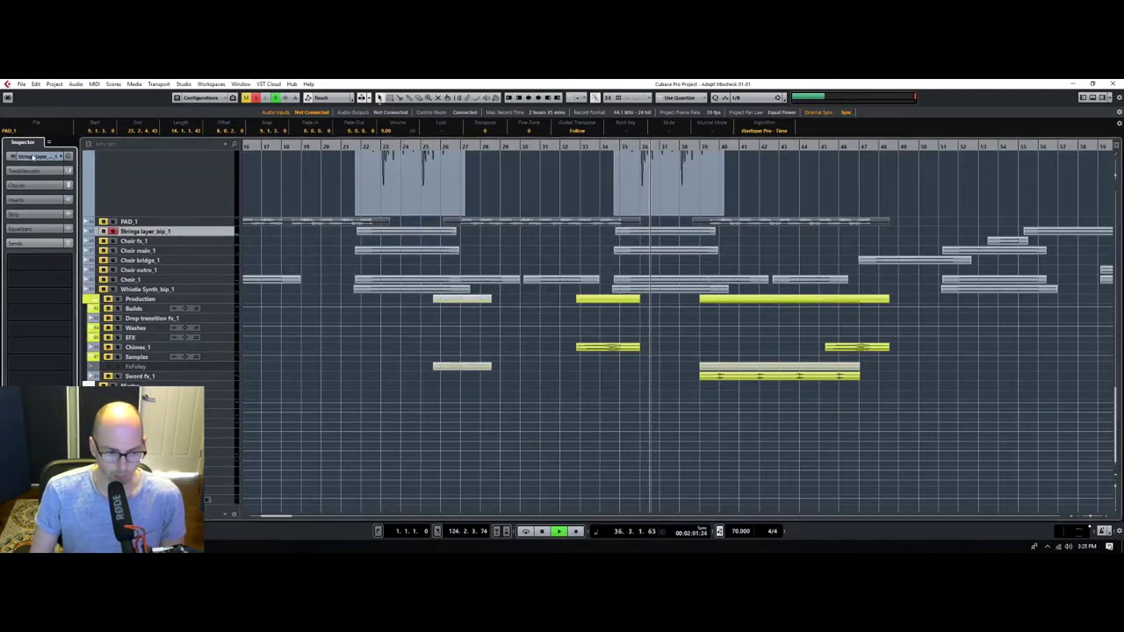
Select the three Strings layer_bip_1 clips and raise their clip volume to 13 dB.
click(32, 156)
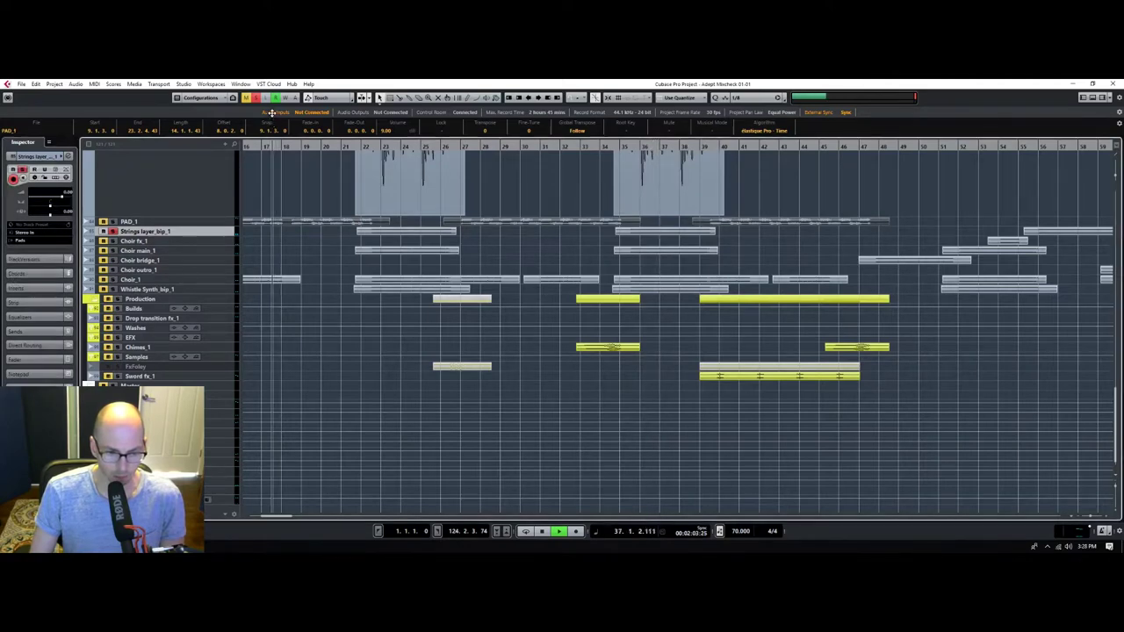
drag(271, 113, 267, 97)
click(261, 225)
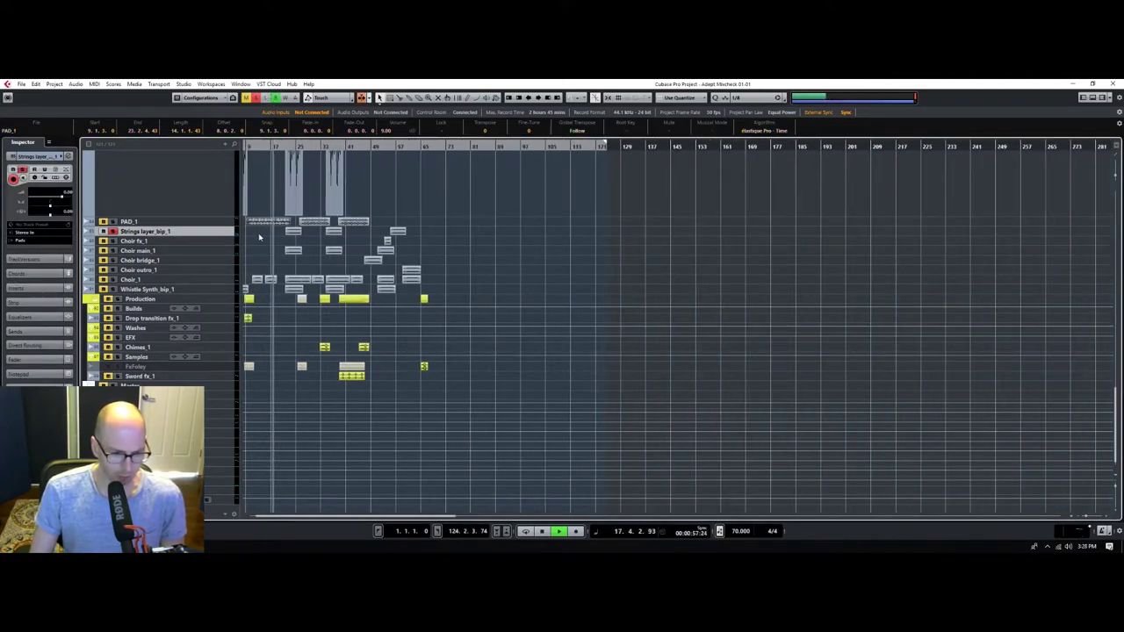
click(256, 233)
drag(420, 234, 419, 234)
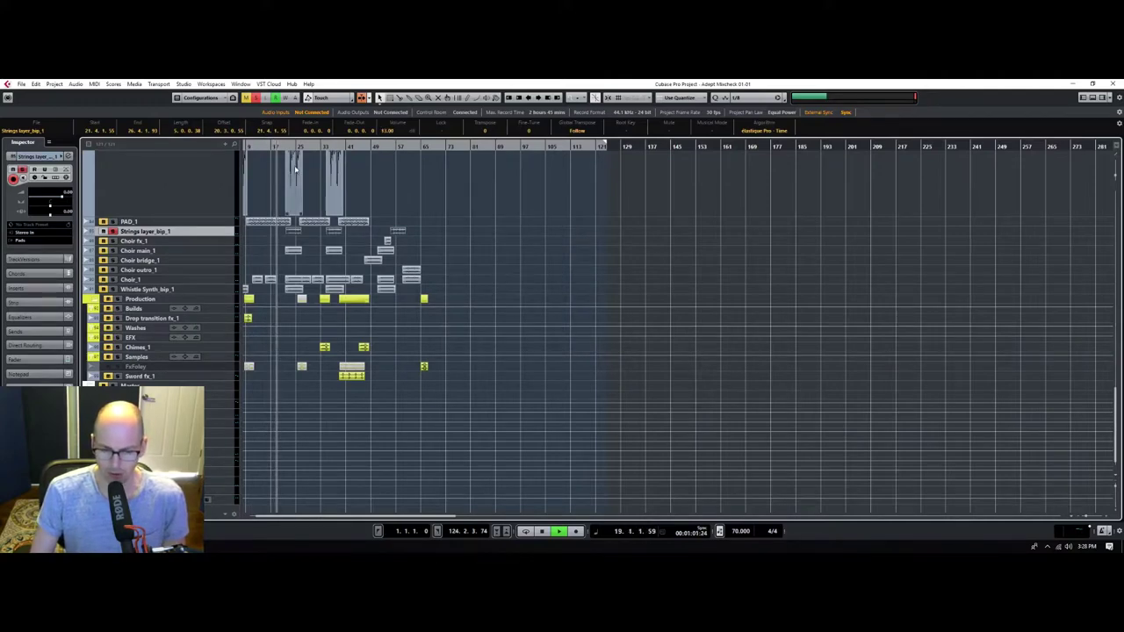
Audition the soloed Strings layer_bip_1 track from the start of its first clip at about bar 21.
drag(297, 146, 295, 169)
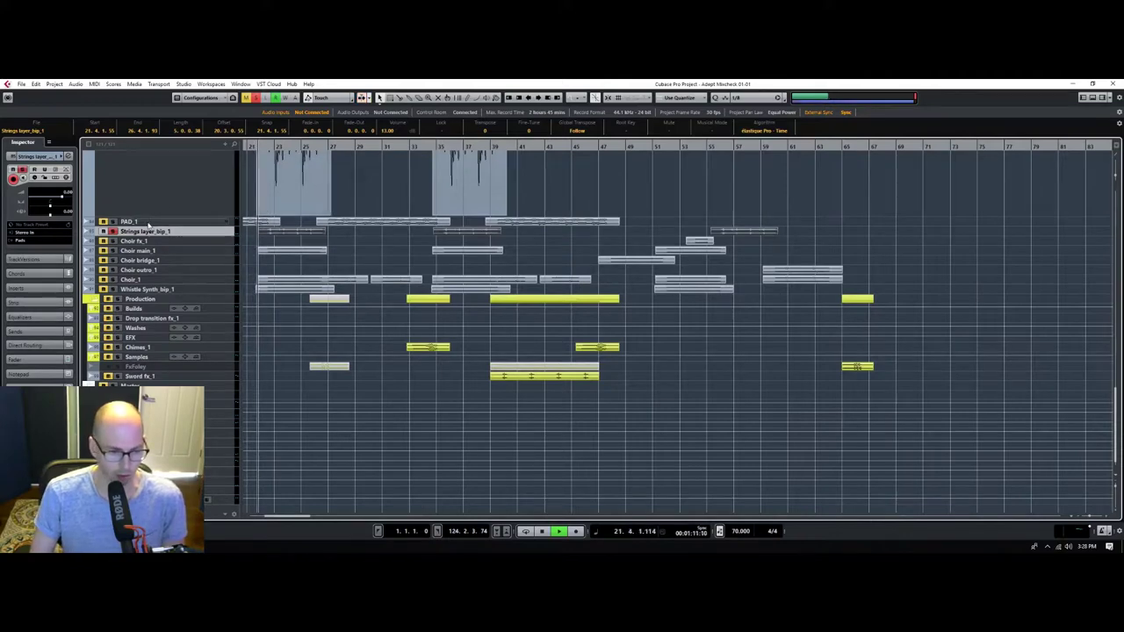
key(space)
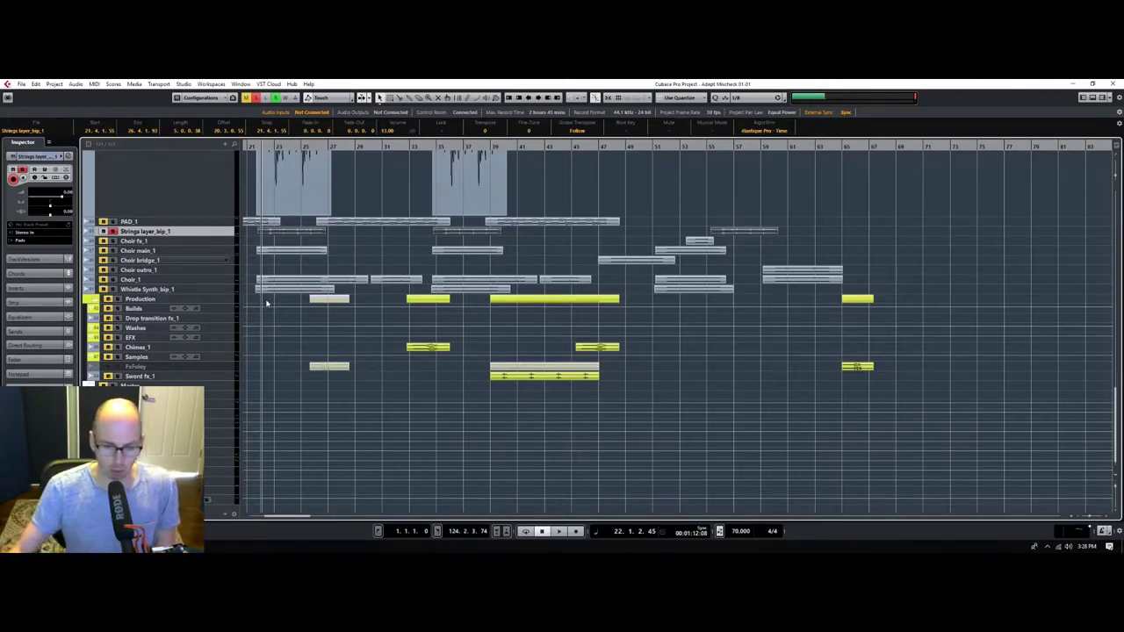
key(space)
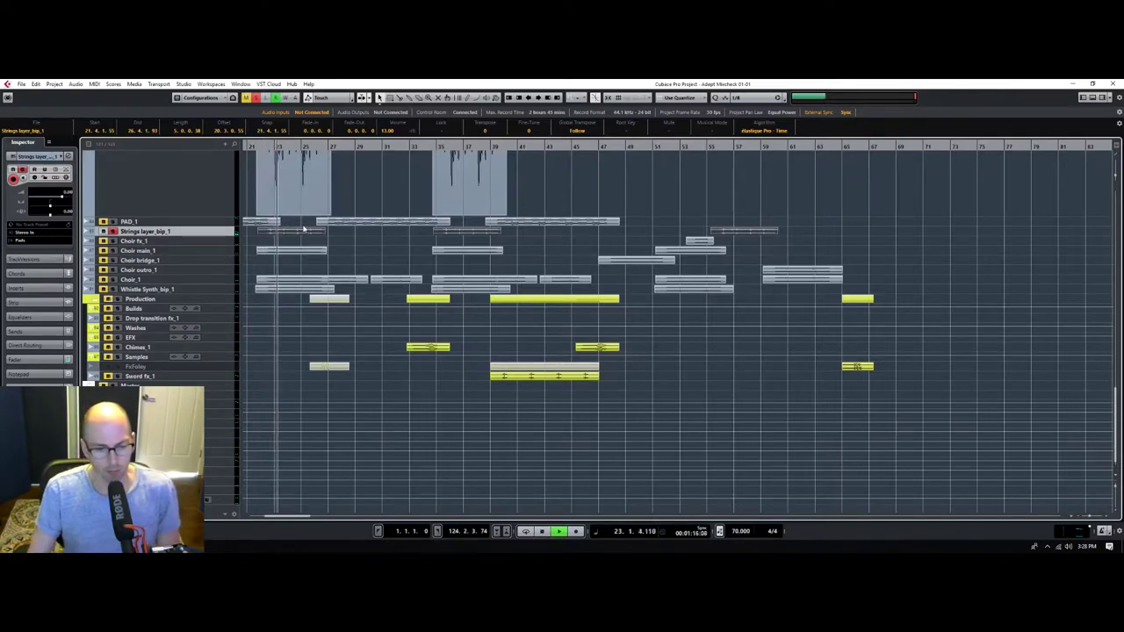
Move playback back to about bar 23 and solo the Choir main_1 track.
drag(269, 147, 224, 133)
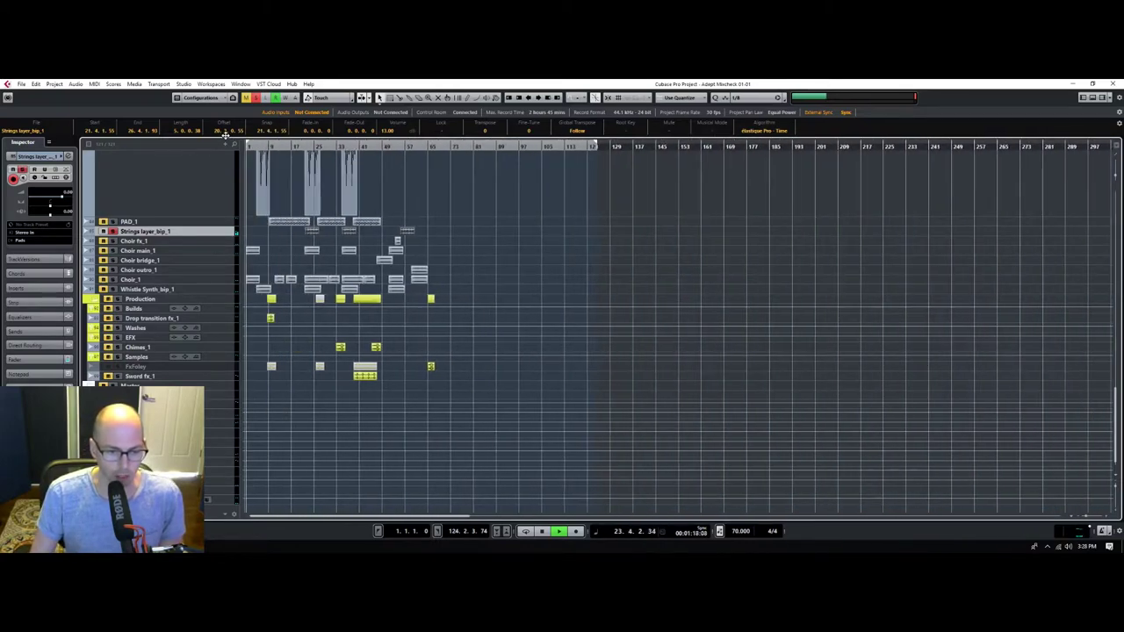
click(309, 147)
click(215, 253)
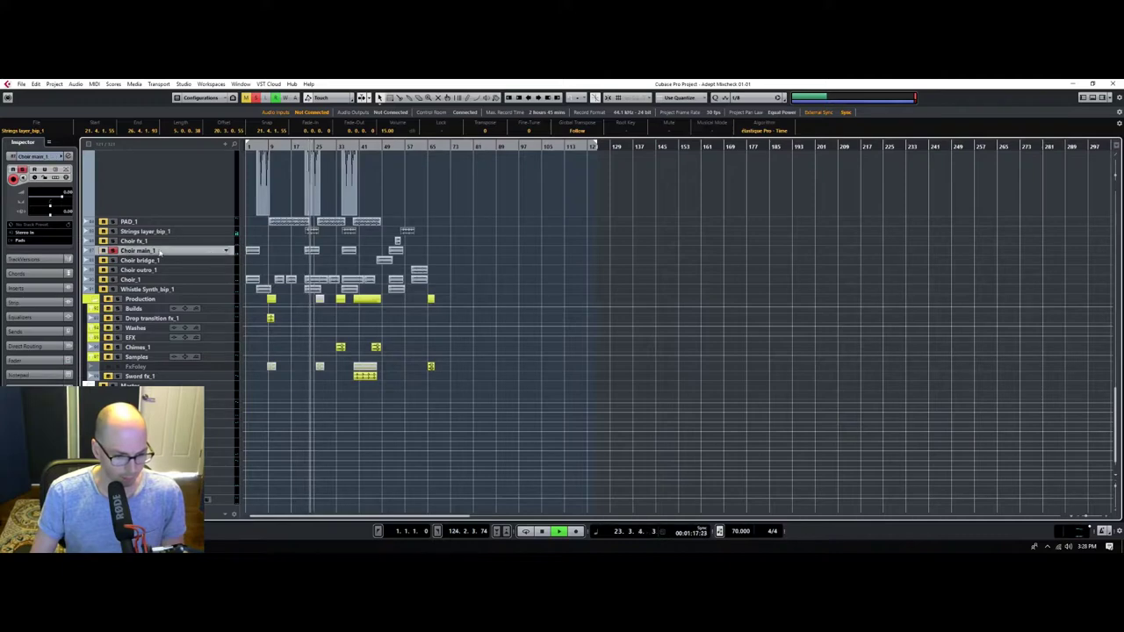
Select the four Choir main_1 clips, raise their clip volume to 6 dB and solo the Choir_1 track.
drag(300, 257, 226, 253)
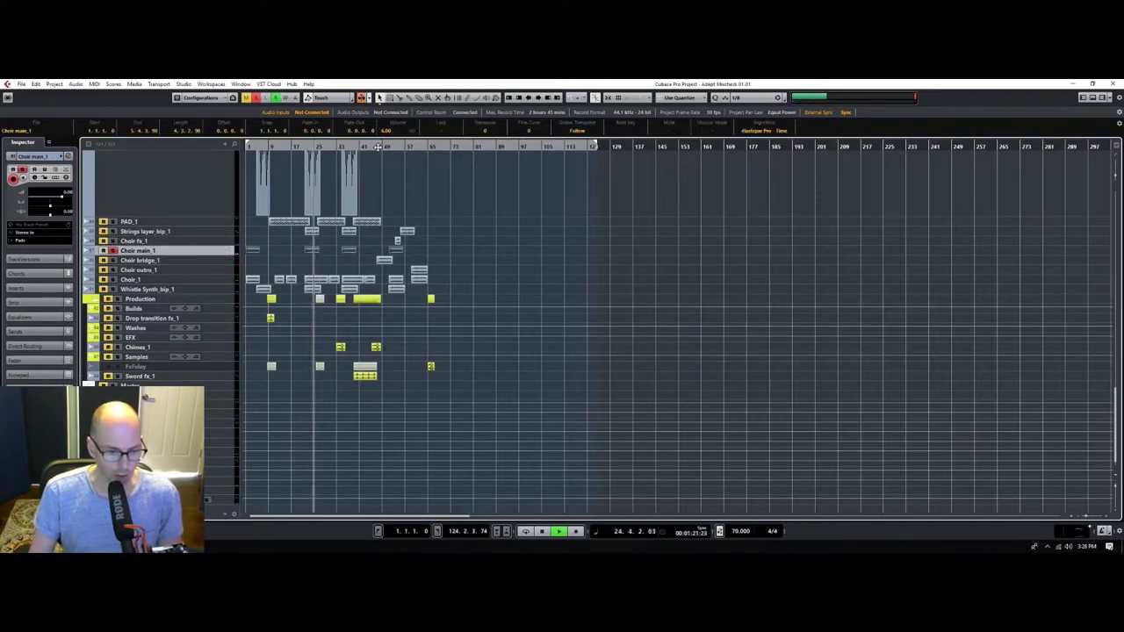
click(223, 280)
Solo the Whistle Synth_bip_1 track and raise the clip volume of its four clips to 13 dB.
click(201, 290)
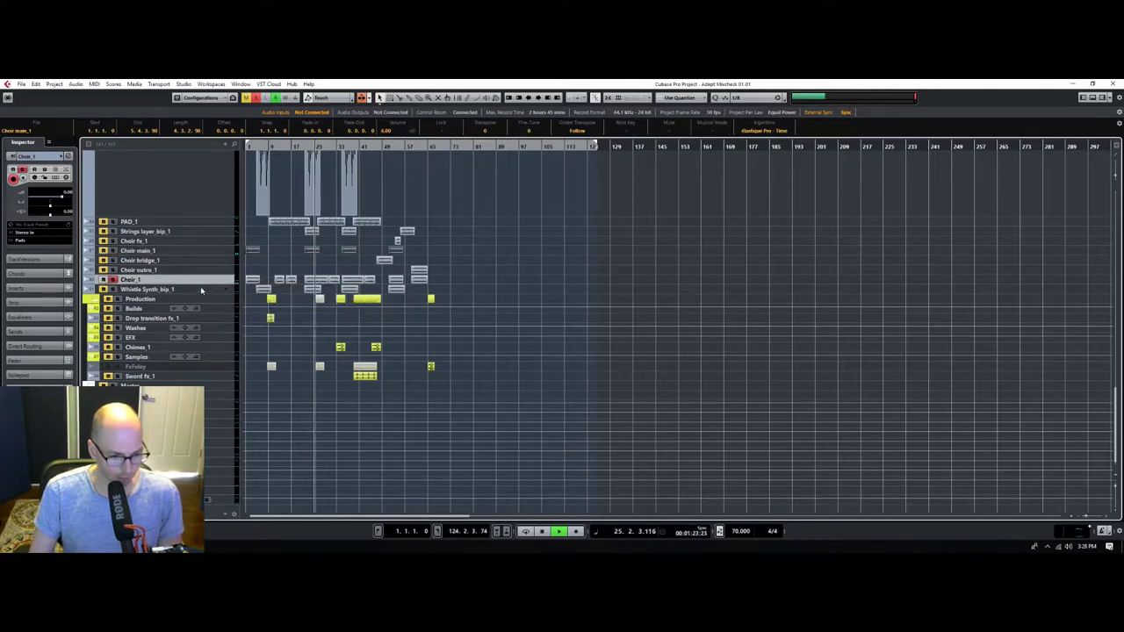
click(204, 291)
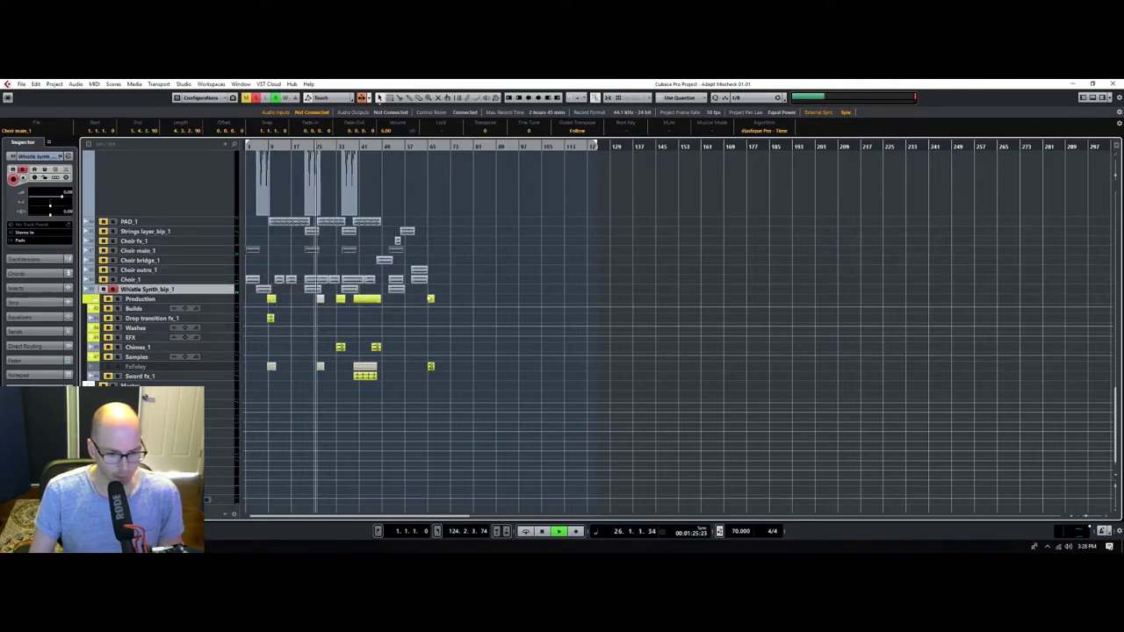
drag(425, 293, 260, 289)
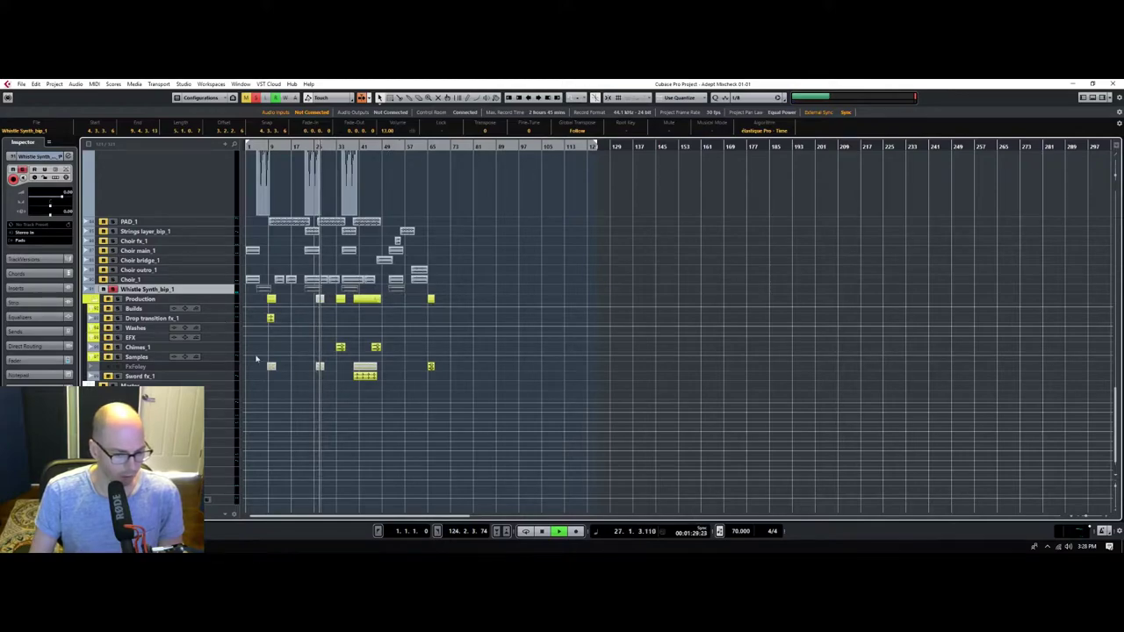
Solo the Bass, Drums and Synths folders together during playback.
scroll(291, 431, up, 10)
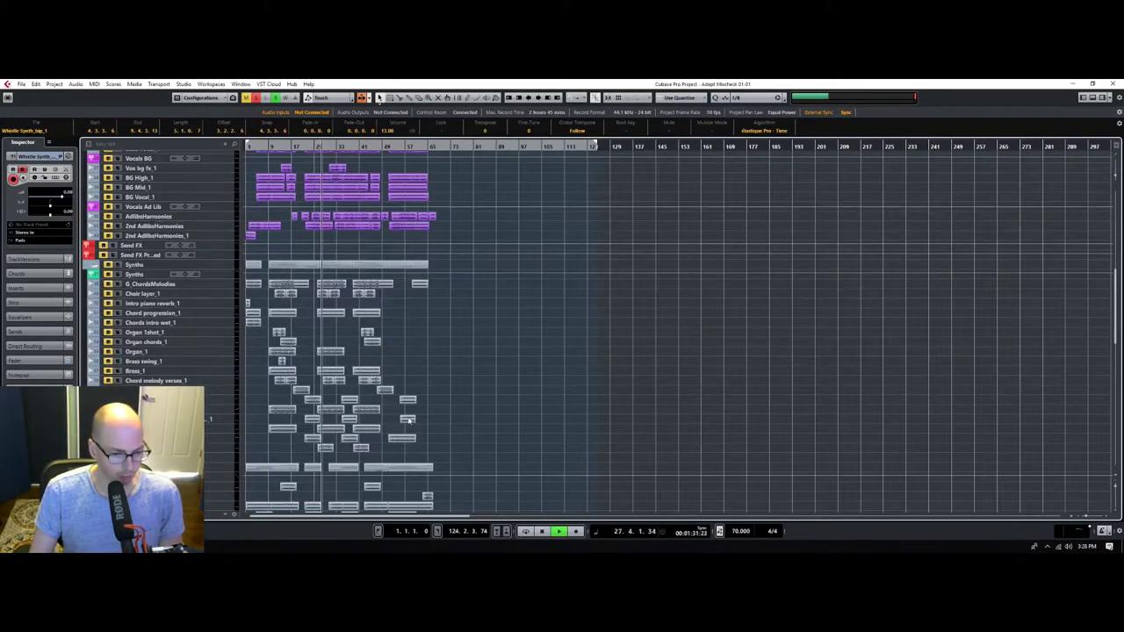
scroll(409, 420, up, 8)
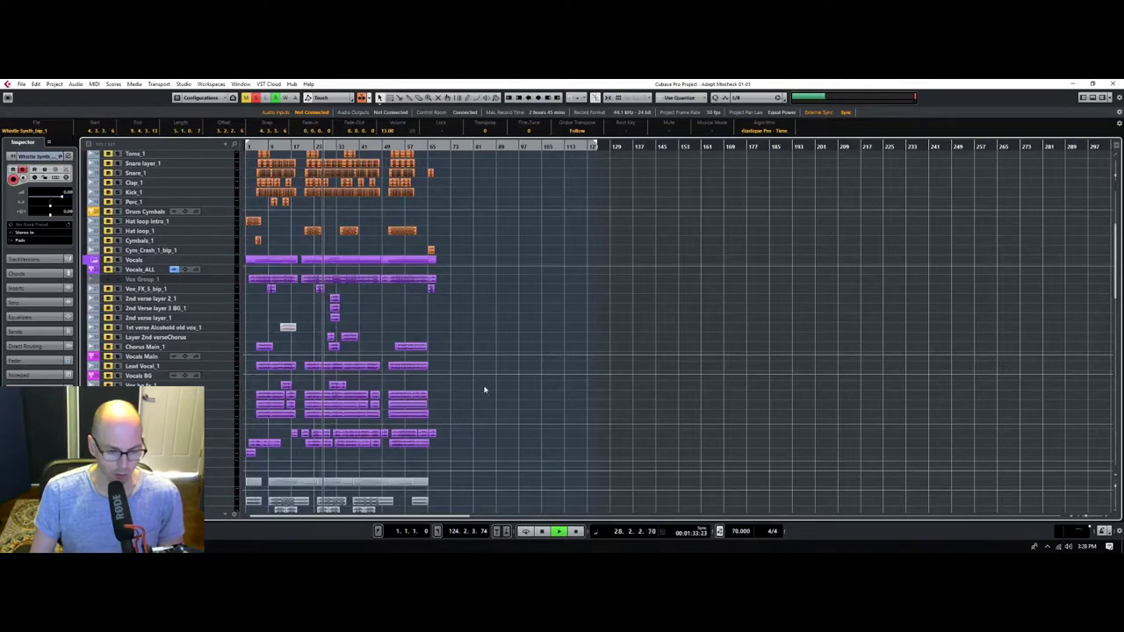
scroll(463, 368, up, 6)
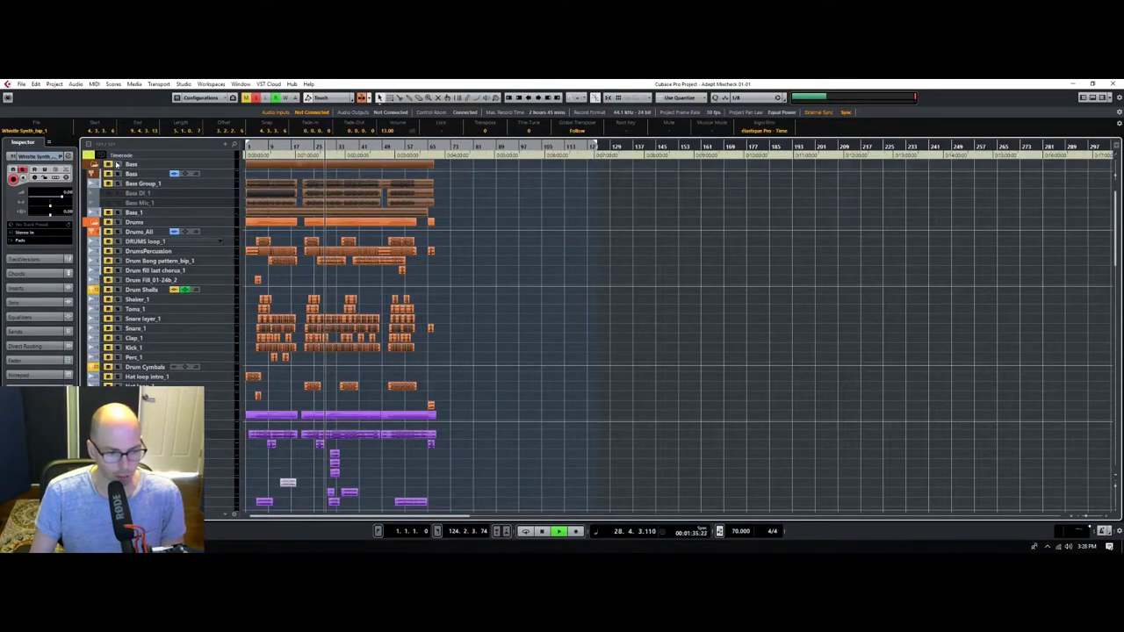
click(107, 222)
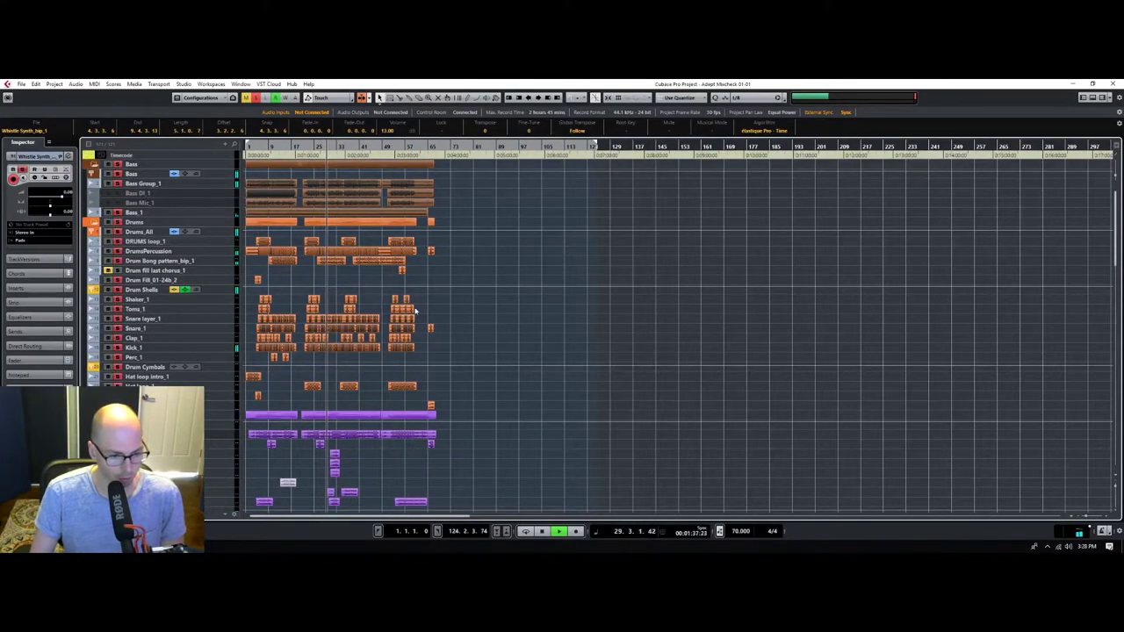
scroll(575, 348, down, 10)
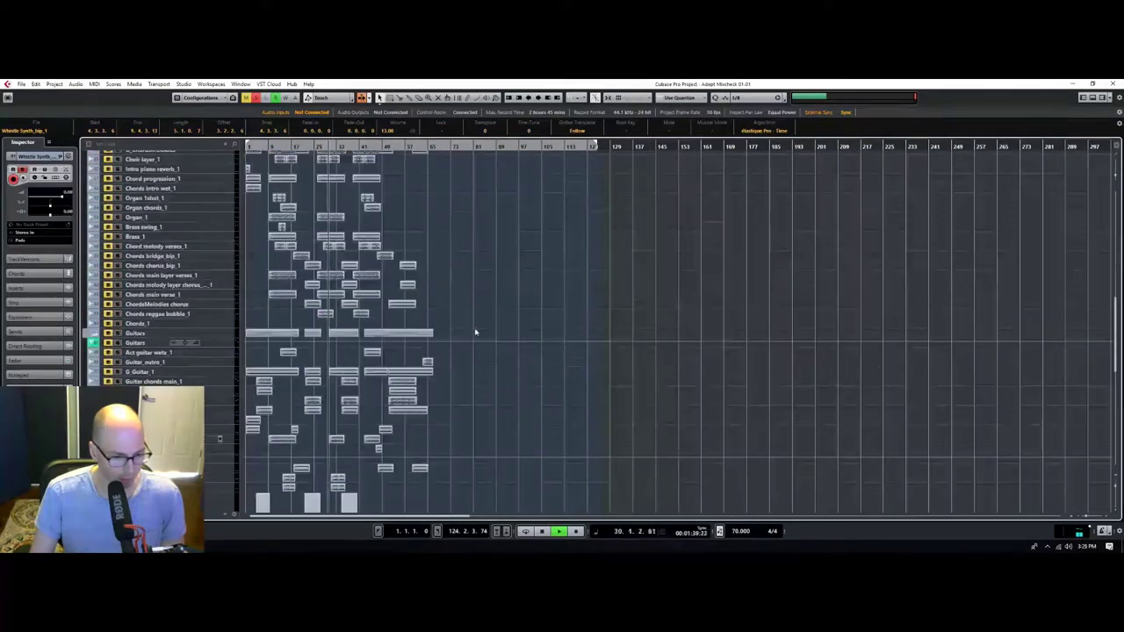
scroll(475, 332, up, 5)
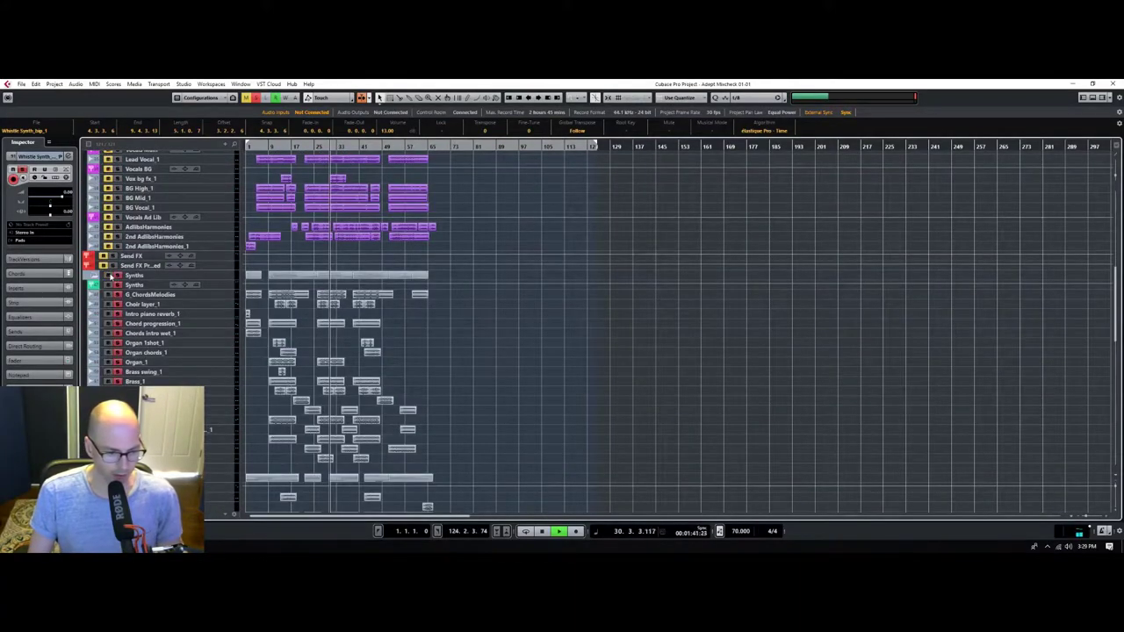
scroll(590, 353, down, 6)
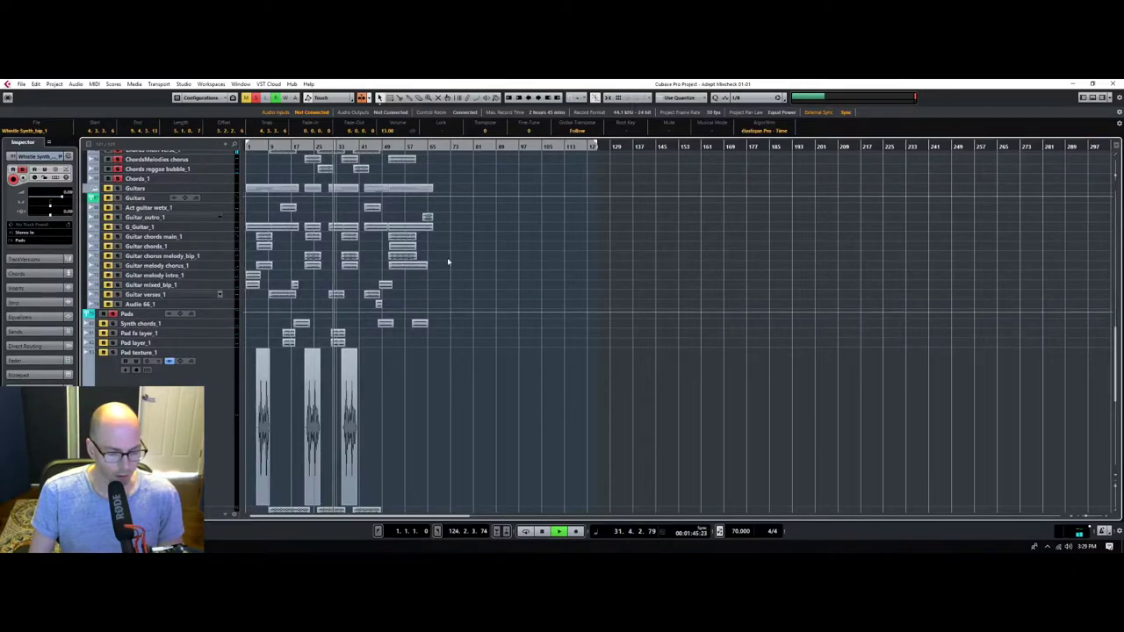
Listen to the soloed bass, drums and synths until about bar 37 while reviewing their tracks, and stop playback.
scroll(447, 257, up, 5)
scroll(503, 335, up, 6)
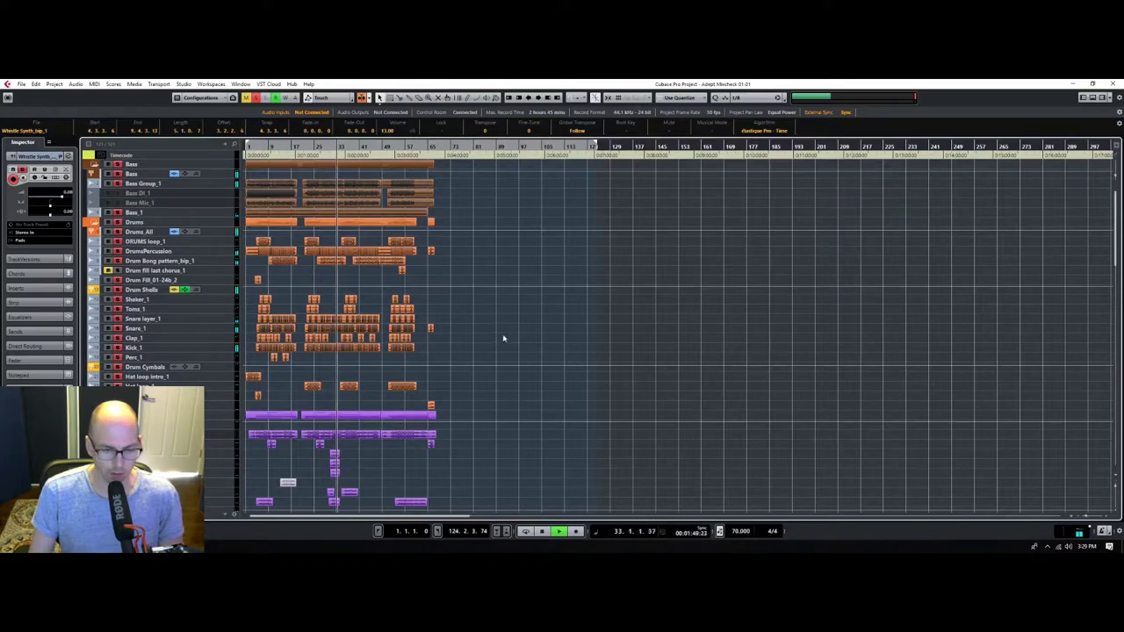
scroll(505, 350, down, 3)
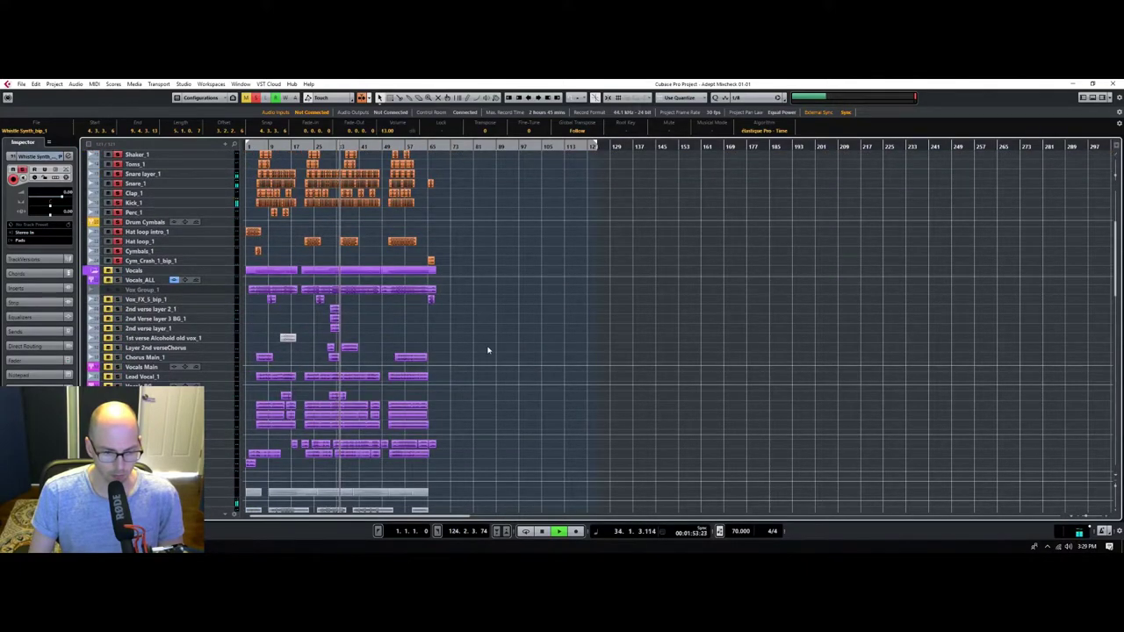
scroll(488, 350, up, 3)
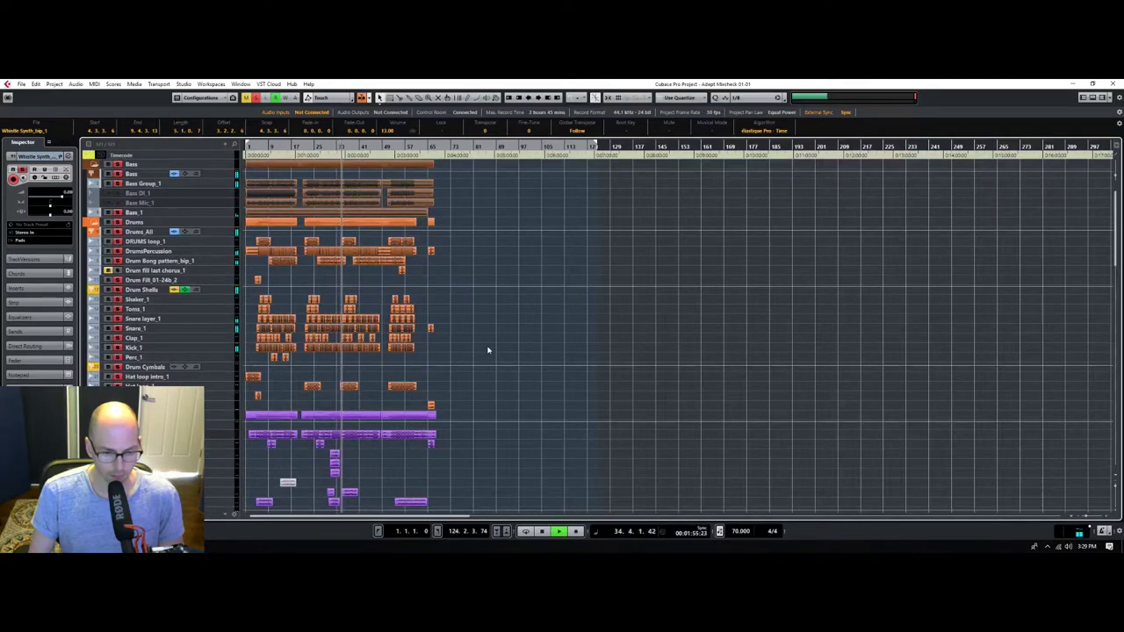
scroll(489, 350, down, 3)
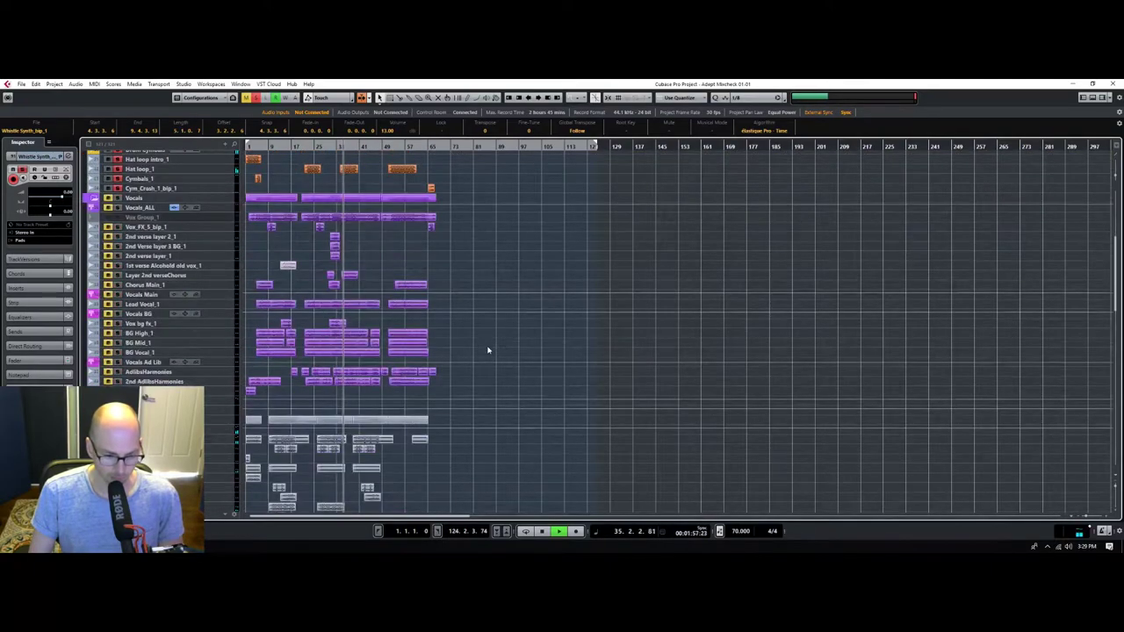
scroll(488, 351, up, 3)
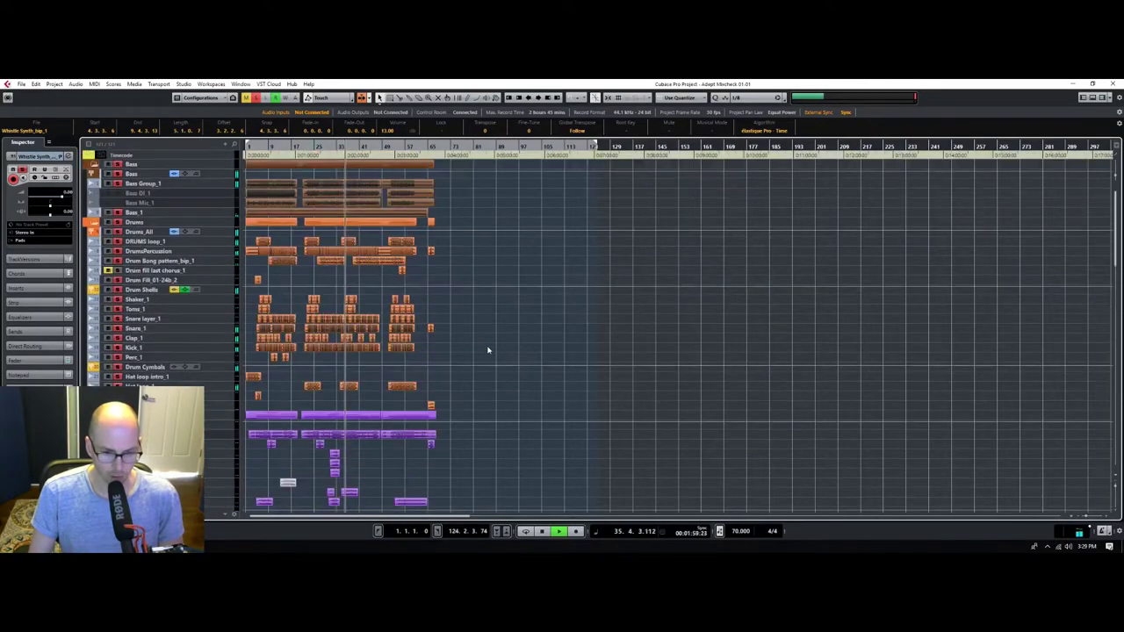
scroll(488, 350, down, 8)
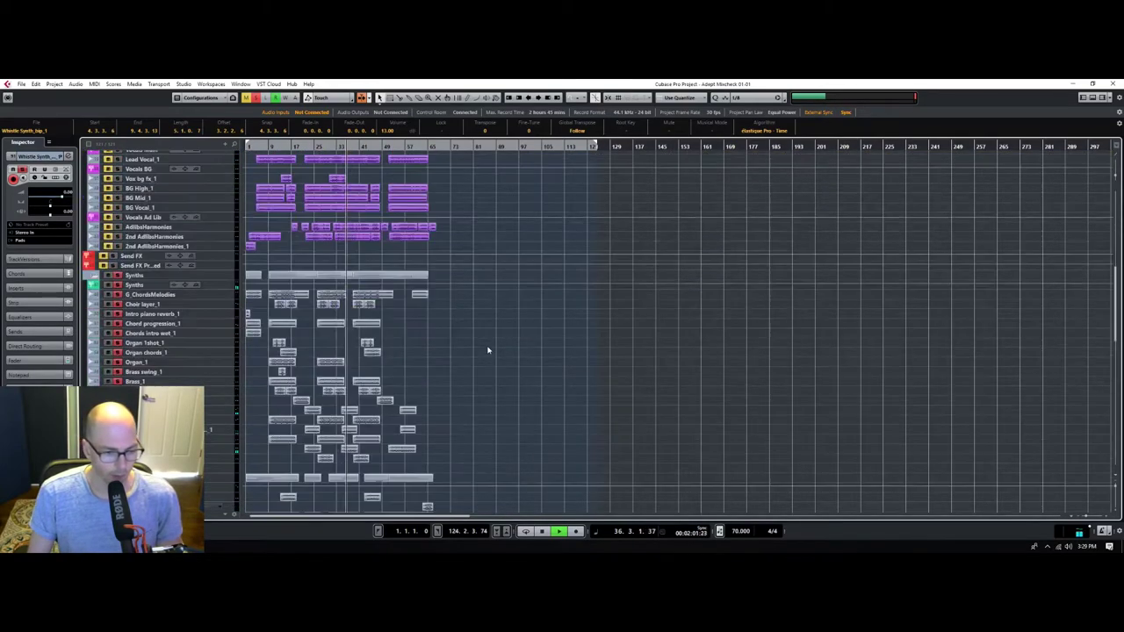
scroll(488, 350, down, 5)
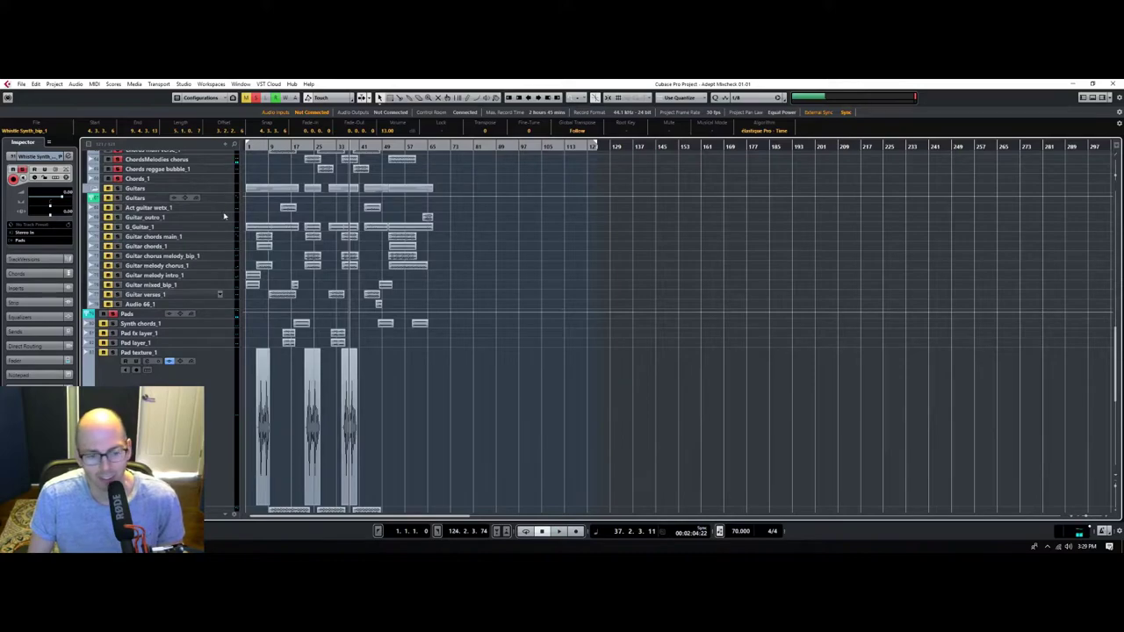
Add the Guitars folder to the solo and audition it from the start of the song and from about bar 5.
scroll(314, 239, down, 2)
scroll(286, 203, up, 4)
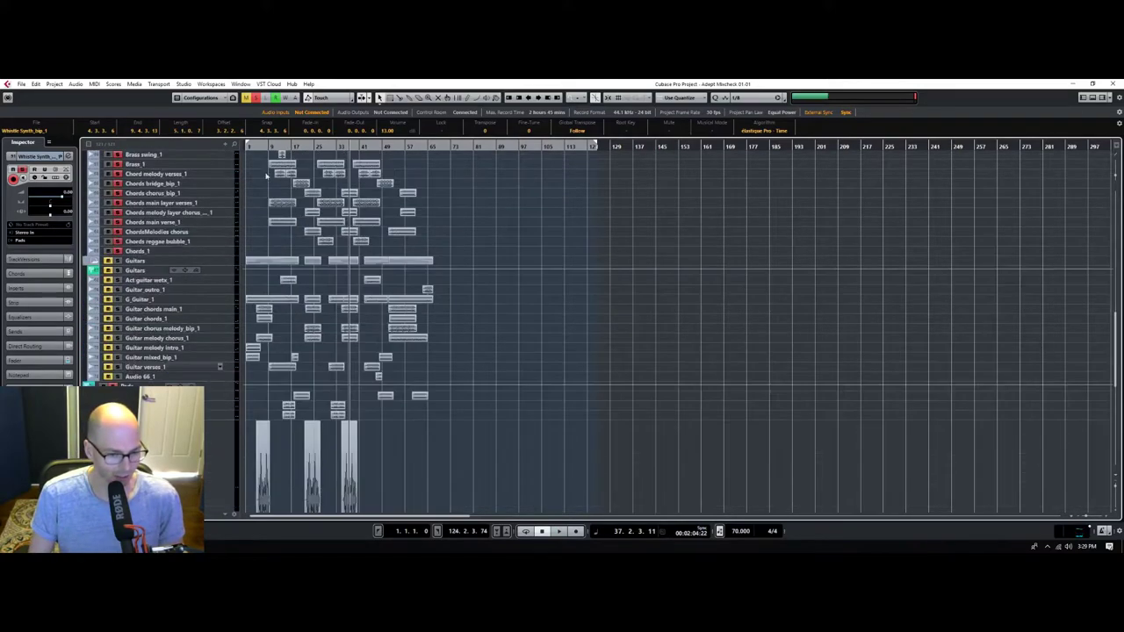
drag(257, 146, 320, 148)
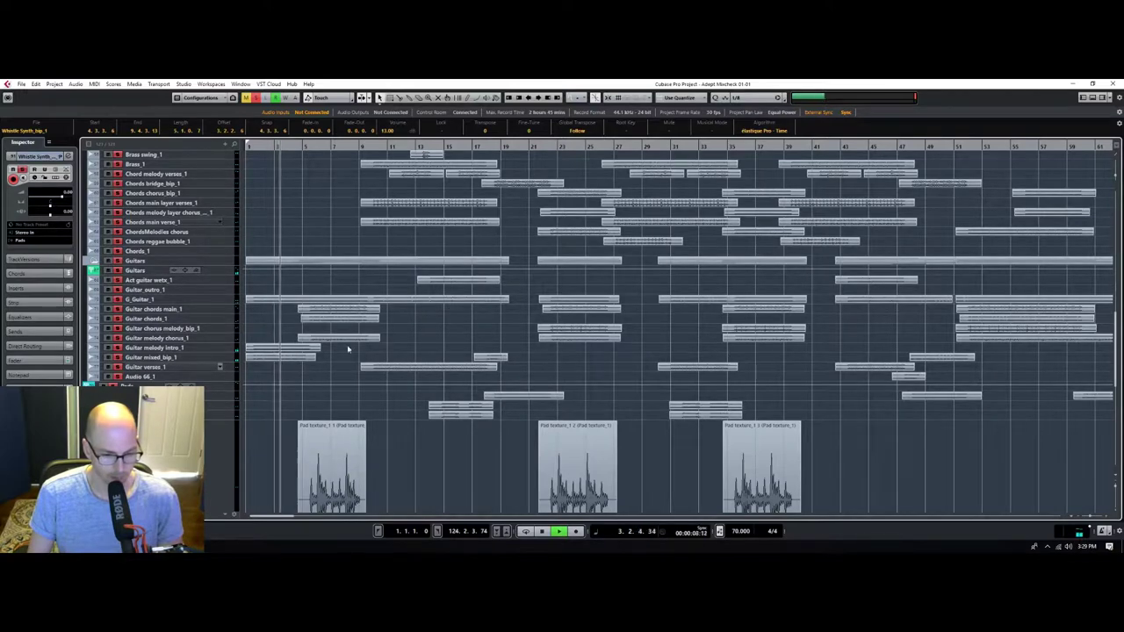
click(307, 146)
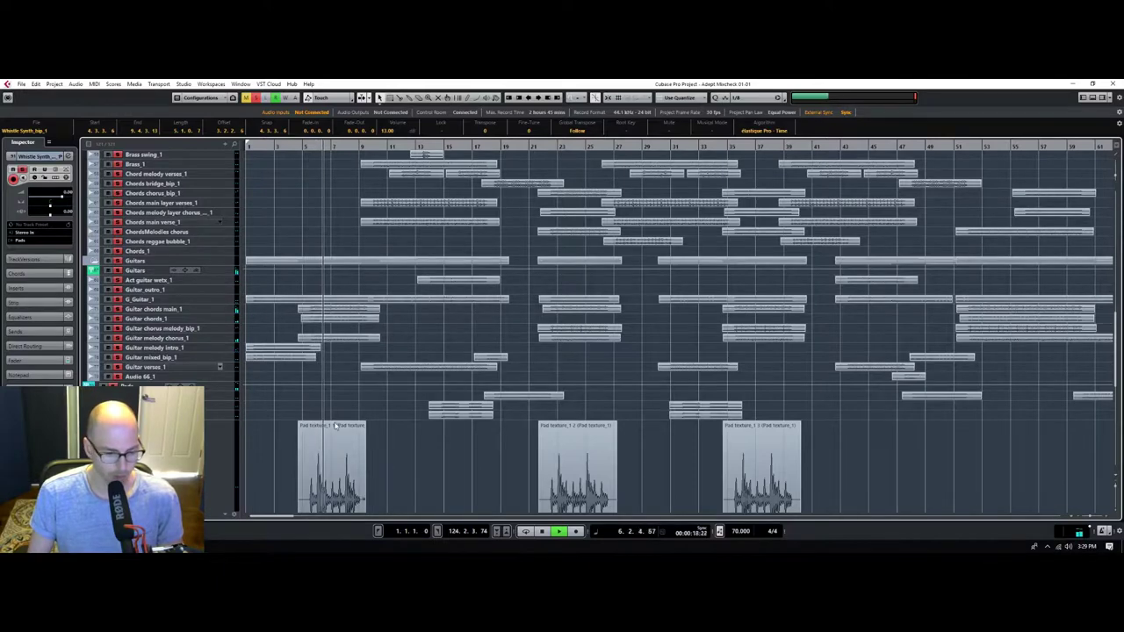
Add the pad and strings tracks to the solo one by one, and clear all solos to hear the full mix.
scroll(145, 332, down, 3)
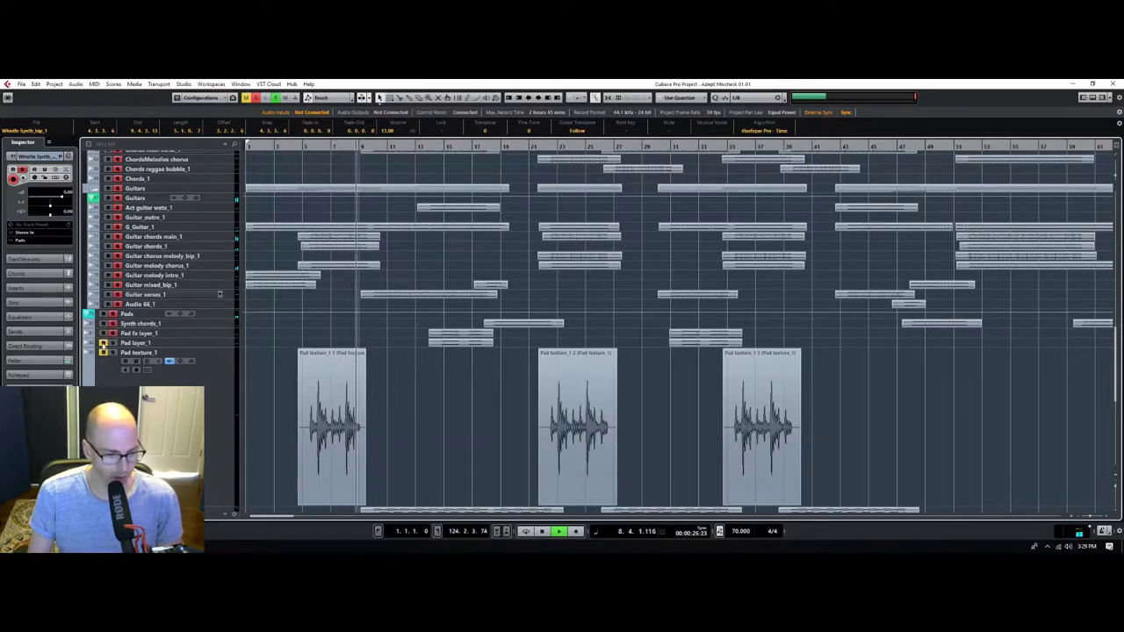
scroll(103, 355, down, 5)
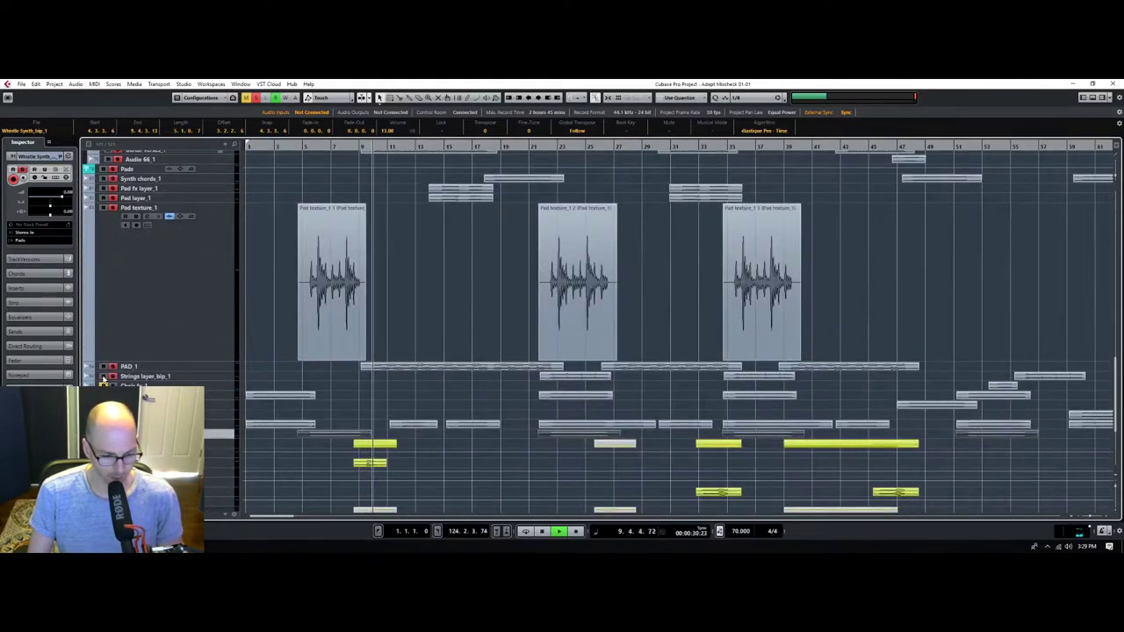
click(103, 405)
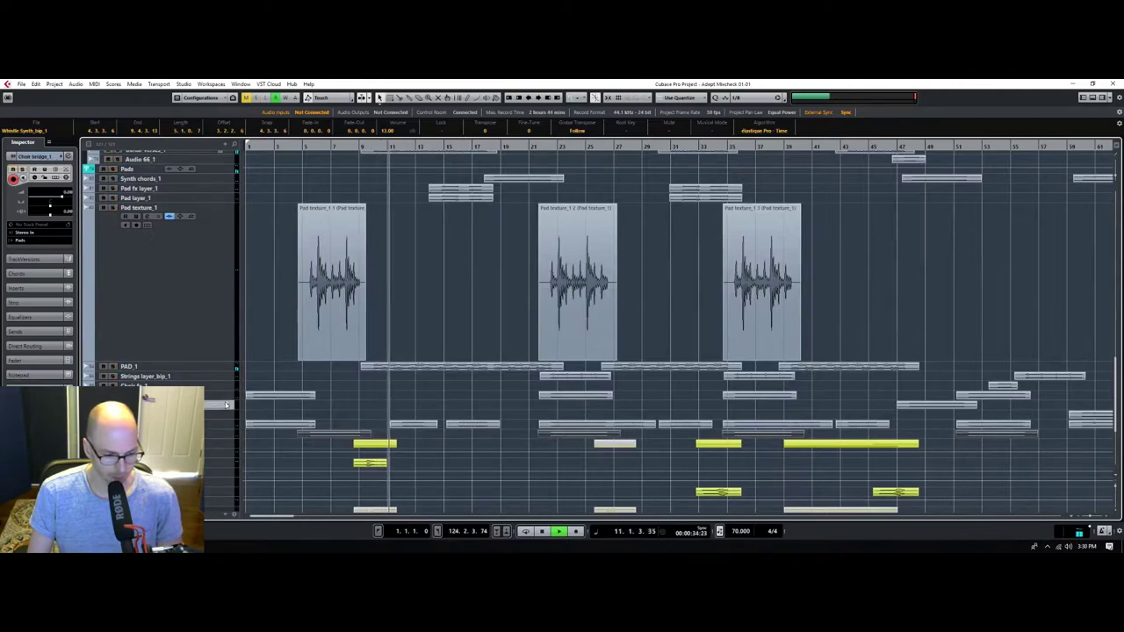
scroll(163, 307, down, 5)
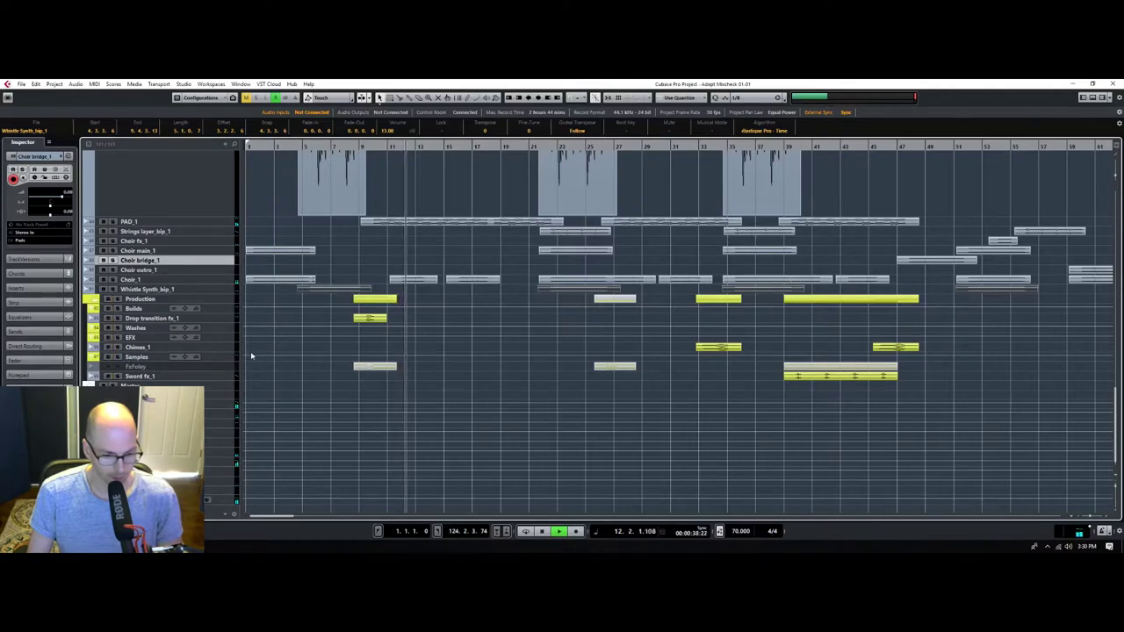
Audition the full mix up to about bar 15 and select the Vocals_ALL group track.
key(space)
scroll(307, 345, up, 10)
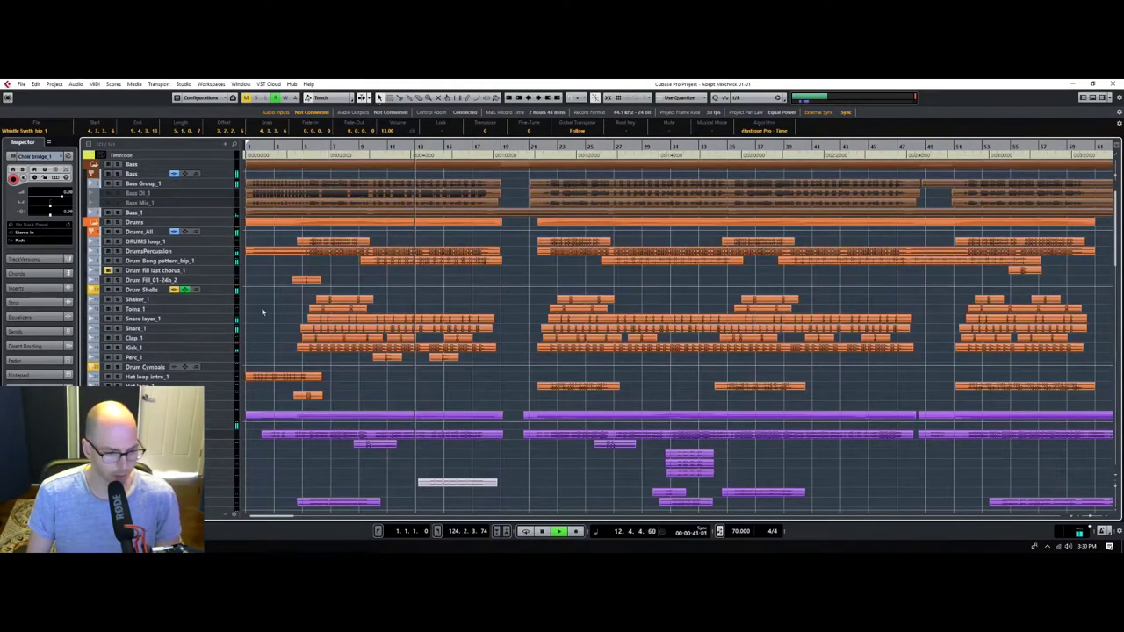
scroll(250, 299, down, 5)
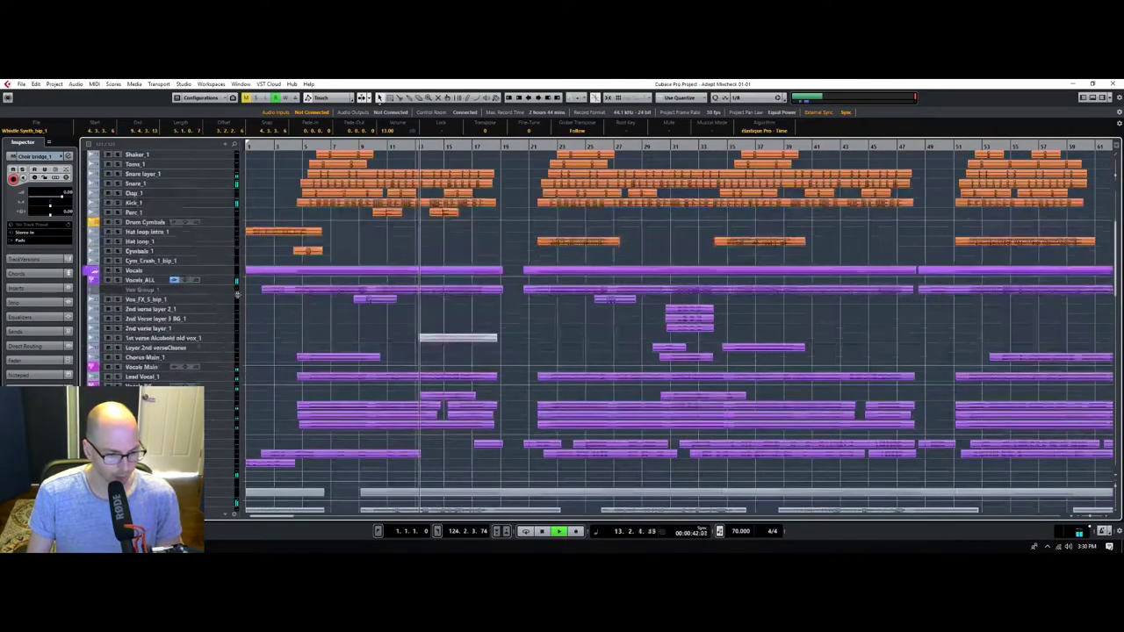
click(180, 280)
click(17, 173)
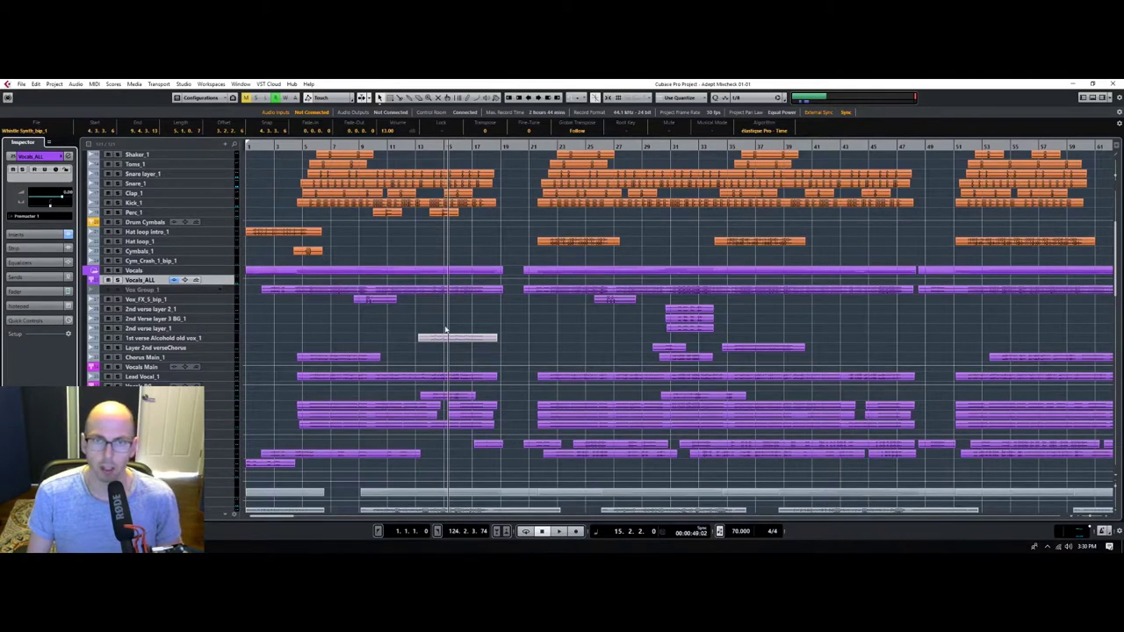
Solo the Vocals Main group and audition the tracks feeding it from about bar 5, including Lead Vocal_1 and Vox_FX_5_bip_1.
scroll(443, 335, down, 4)
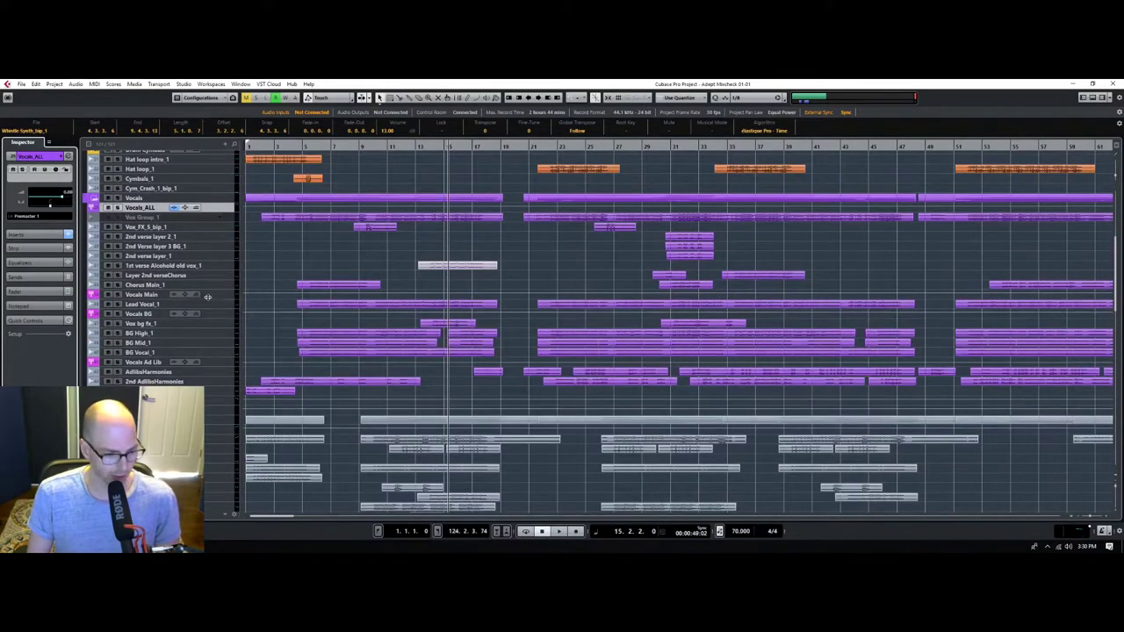
click(216, 296)
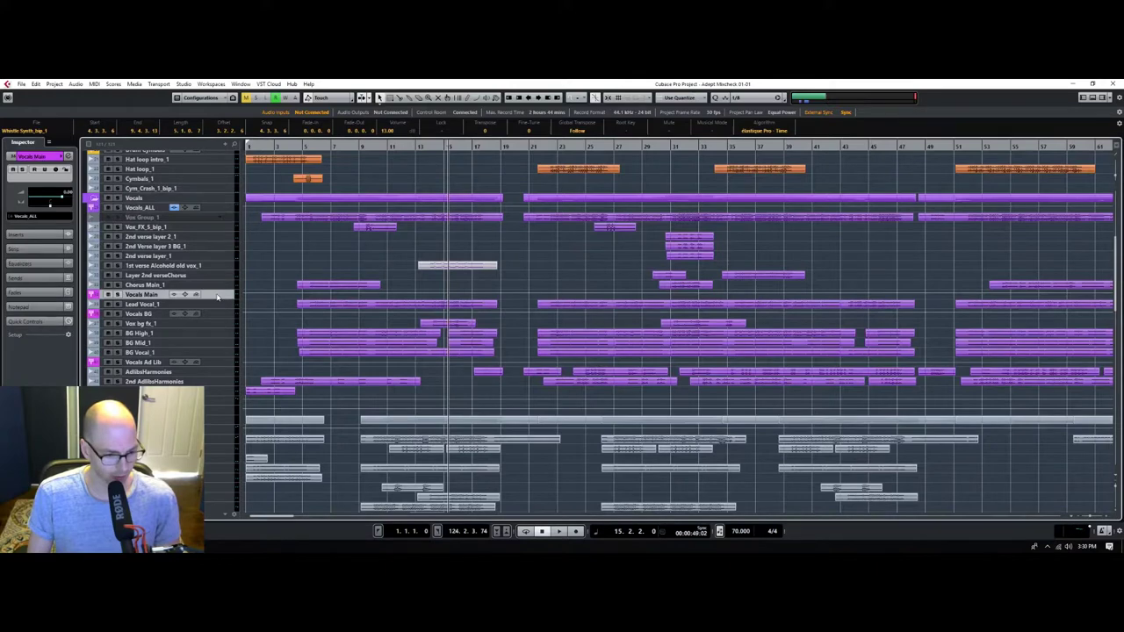
click(118, 295)
key(space)
click(305, 145)
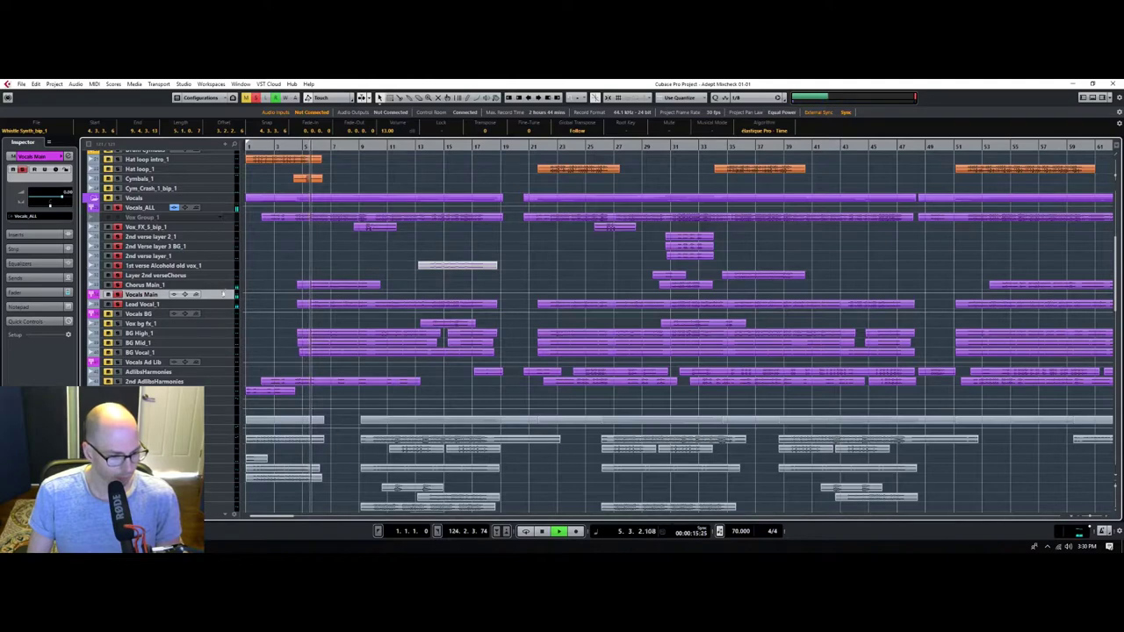
click(228, 305)
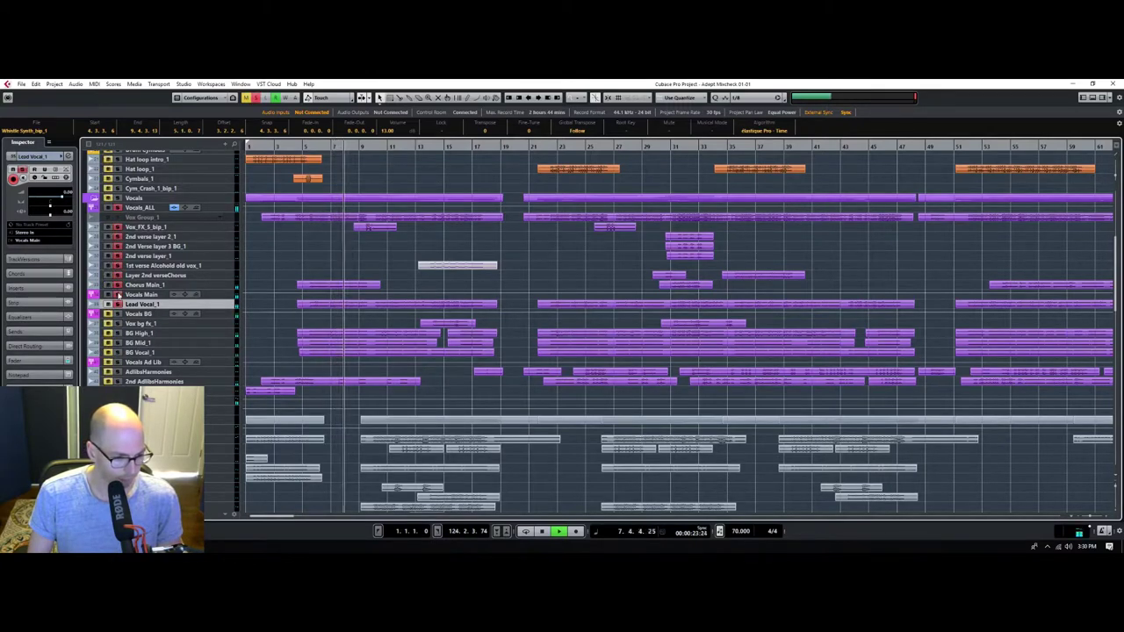
click(230, 229)
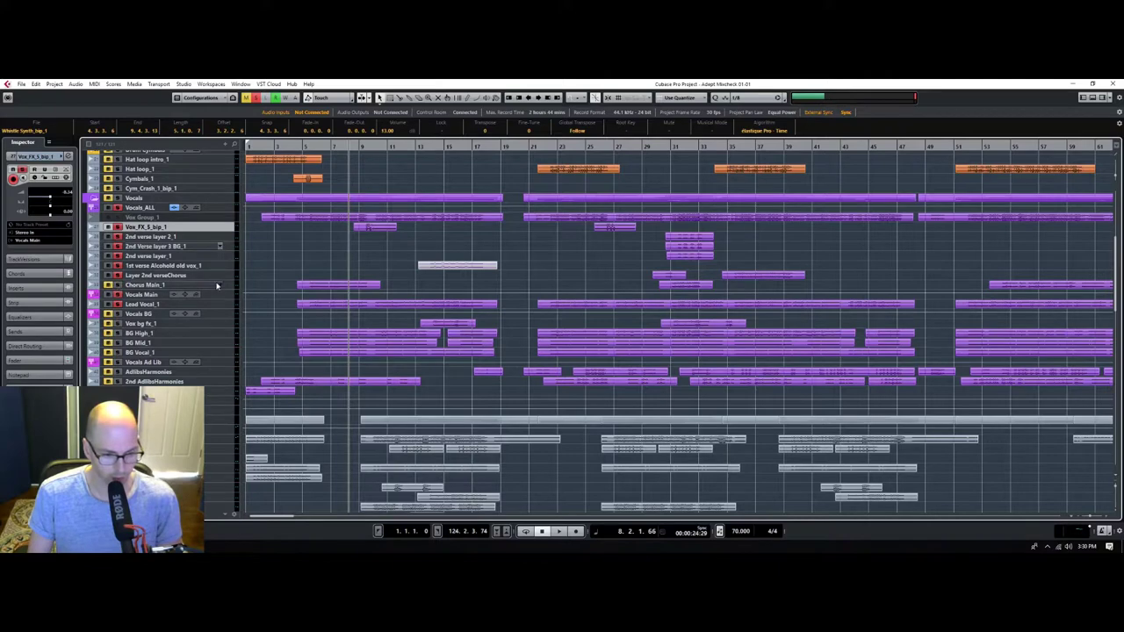
Solo the Chorus Main_1 track and move it directly below the Vocals BG group track.
drag(228, 287, 232, 297)
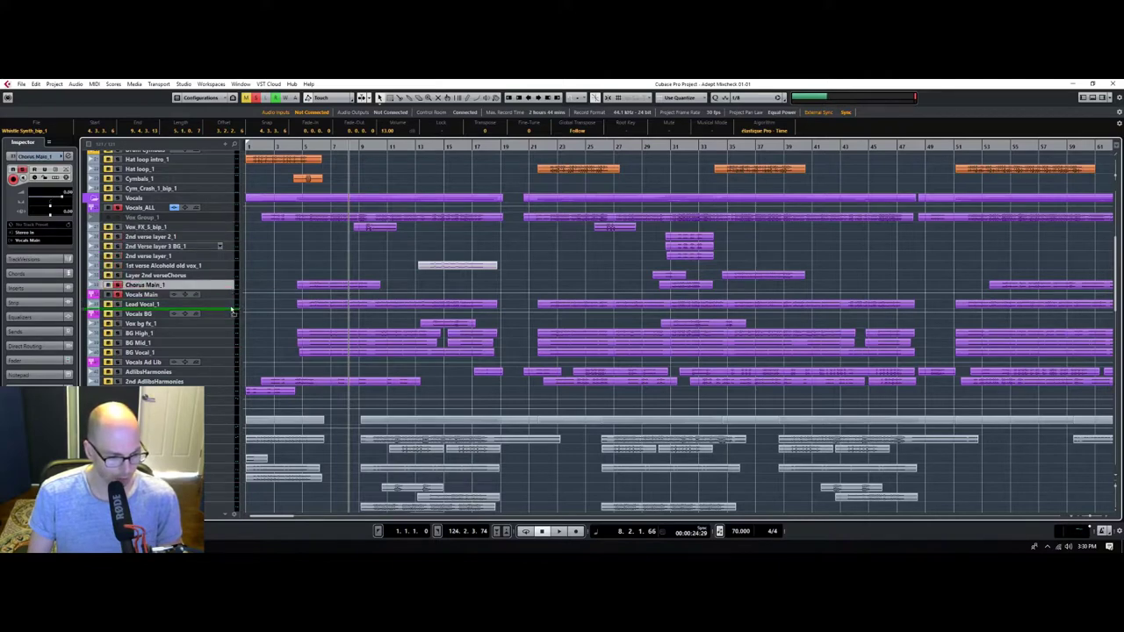
drag(235, 319, 235, 317)
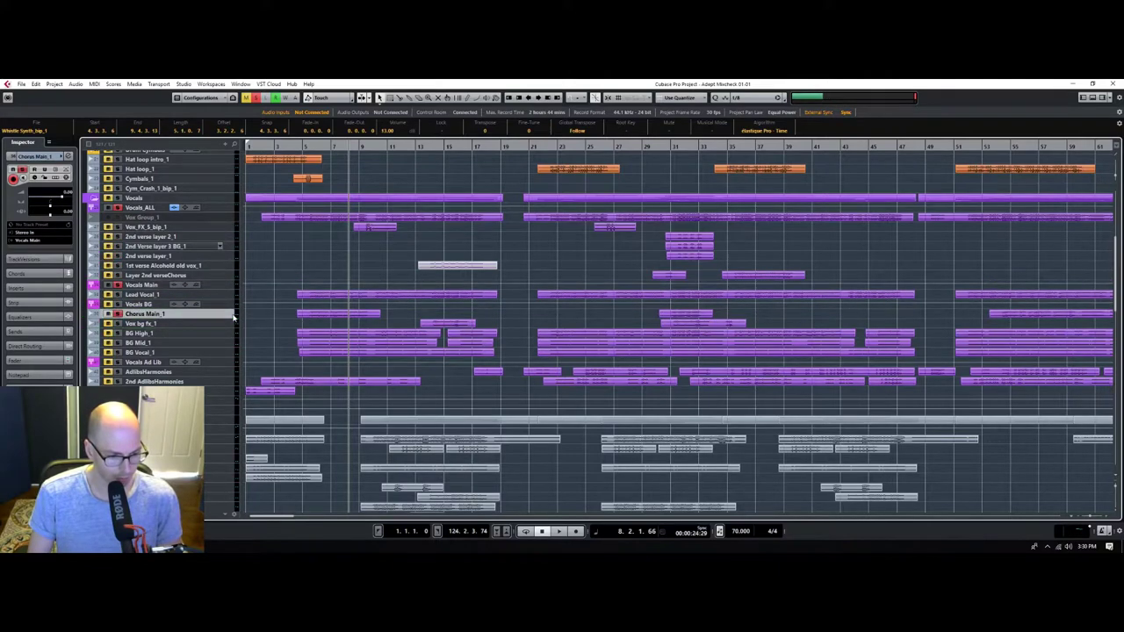
Audition the Lead Vocal_1 track and load the C6 Stereo plug-in into its first insert slot.
click(227, 296)
key(space)
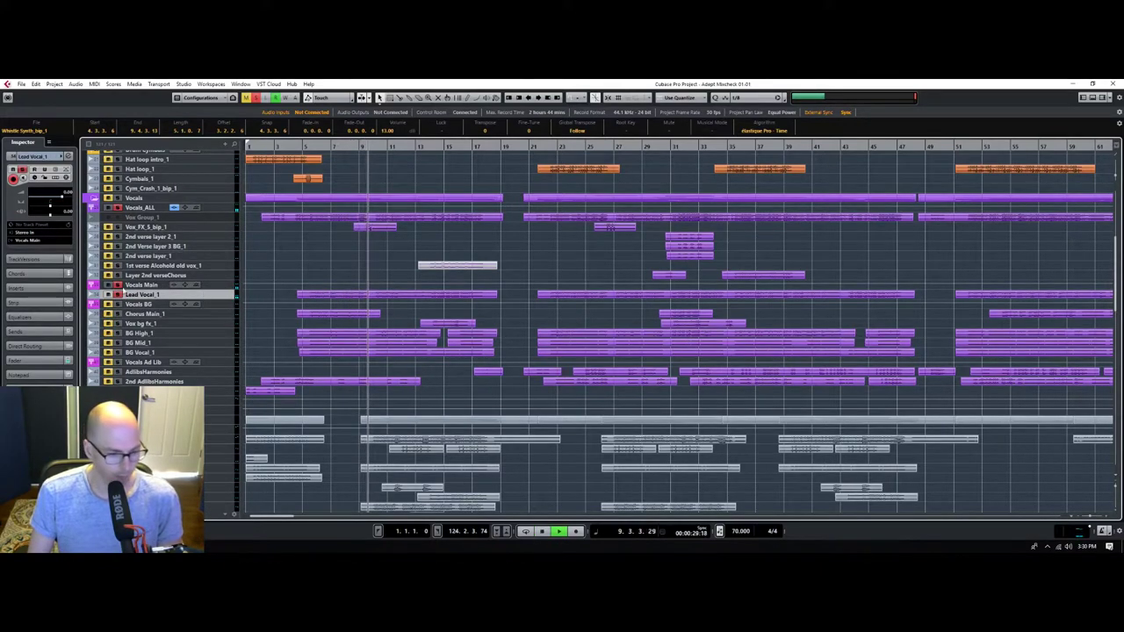
click(30, 331)
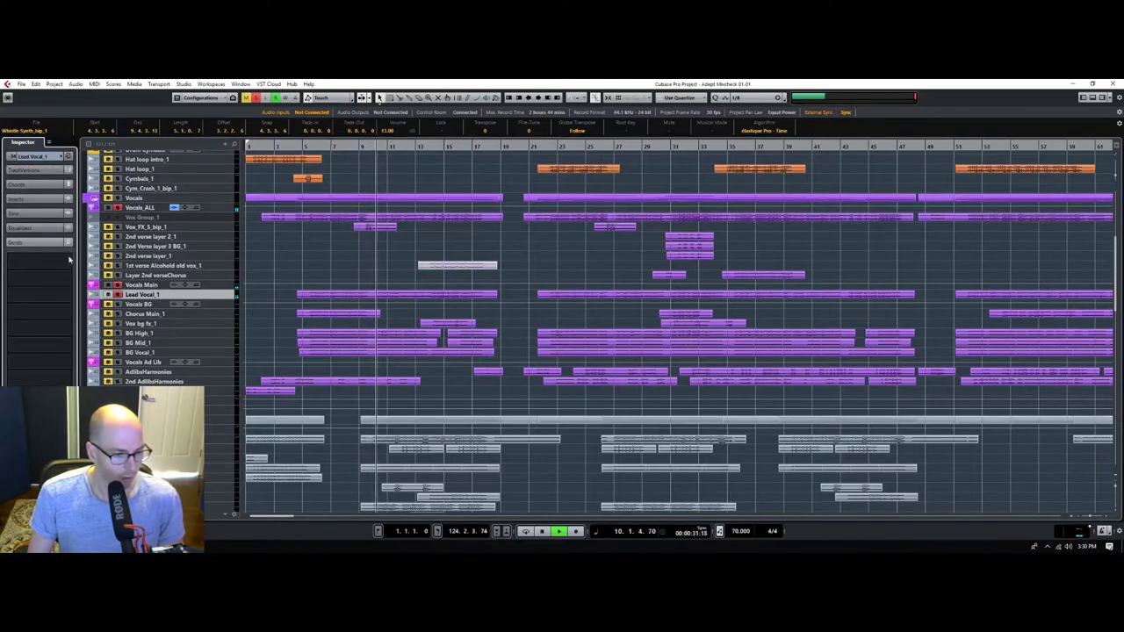
click(19, 199)
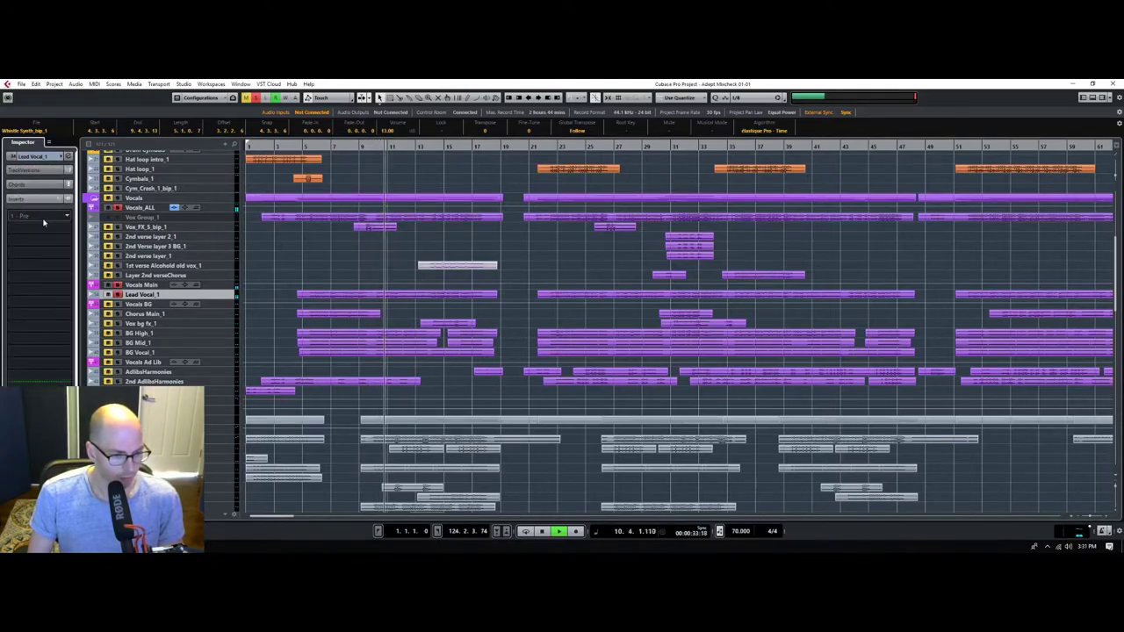
key(space)
click(57, 217)
click(55, 211)
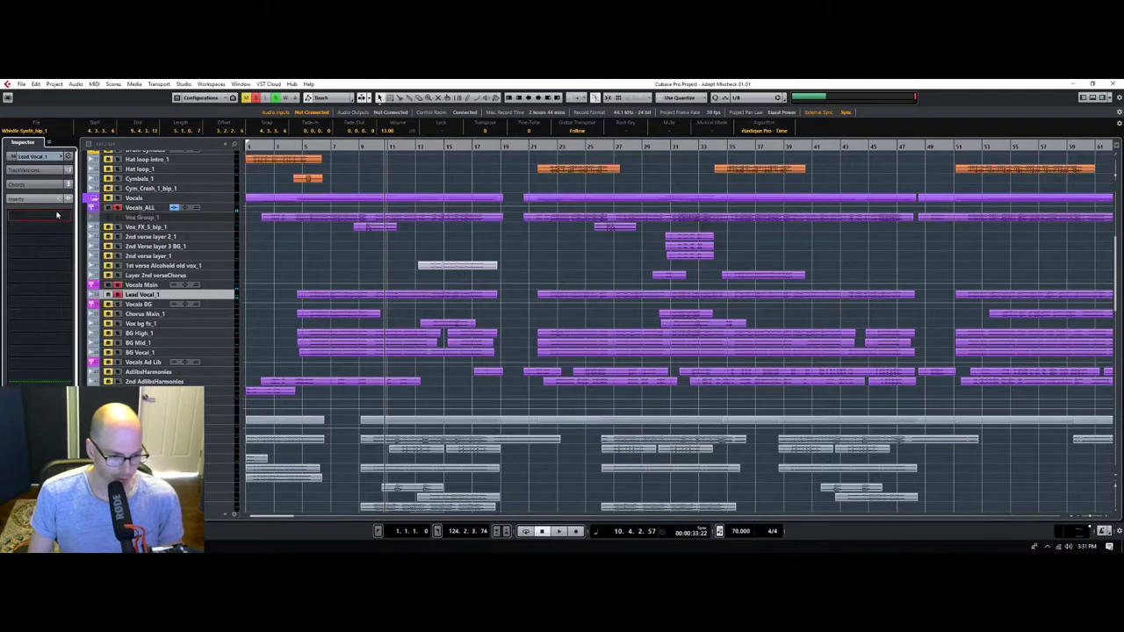
click(58, 216)
text(c)
text(c6)
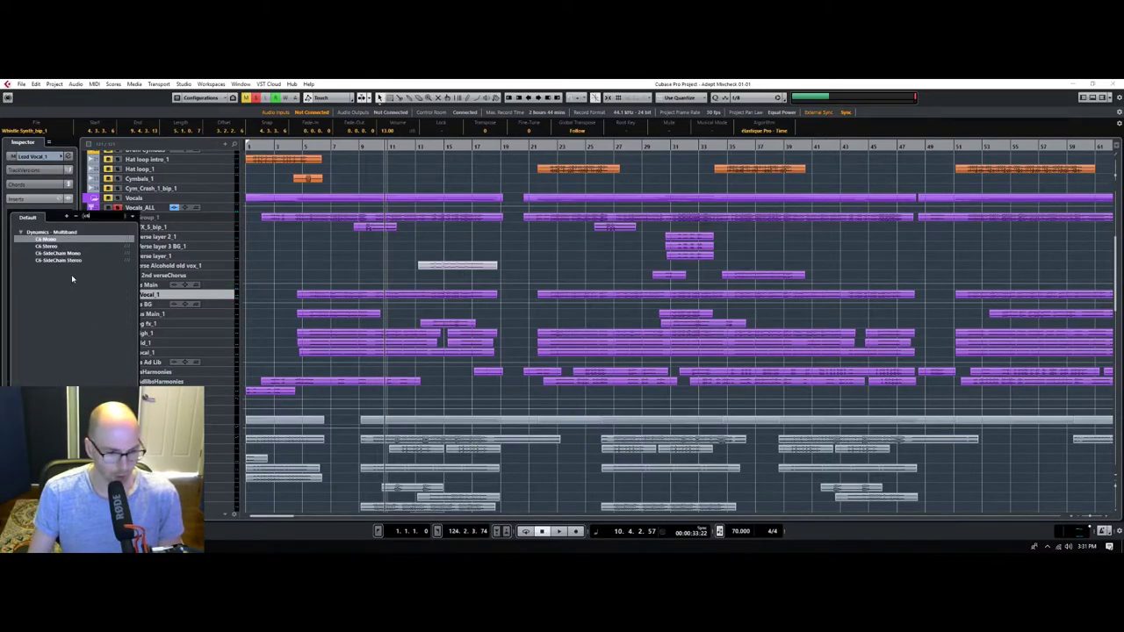
click(53, 245)
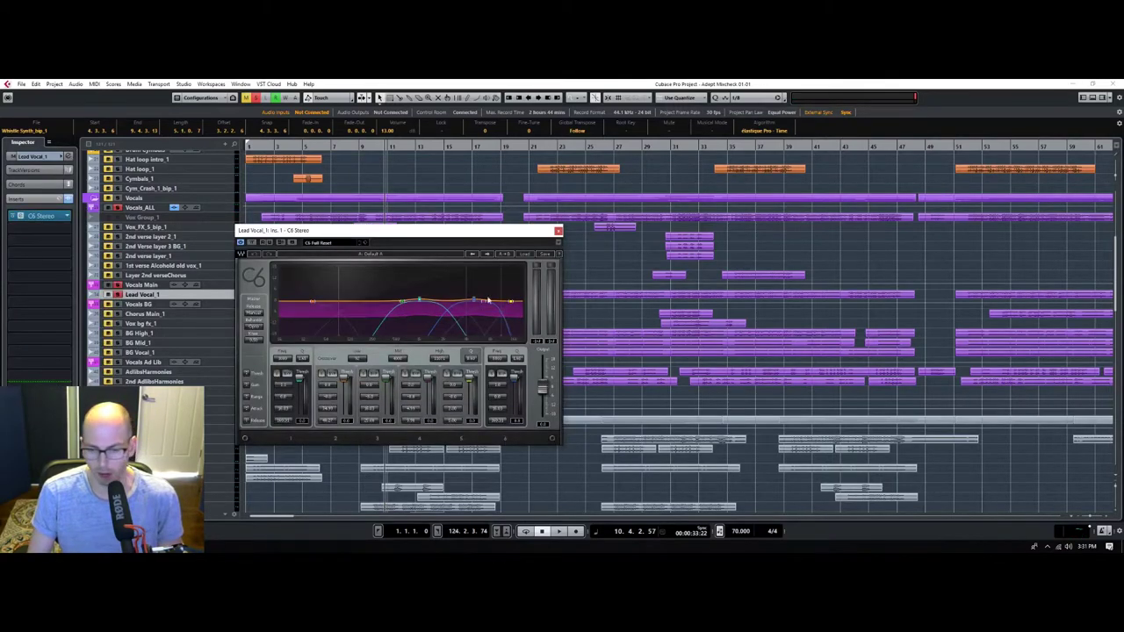
Shape the lead vocal in C6 during playback by boosting the high bands, attenuating the low end and lowering the band thresholds.
click(524, 254)
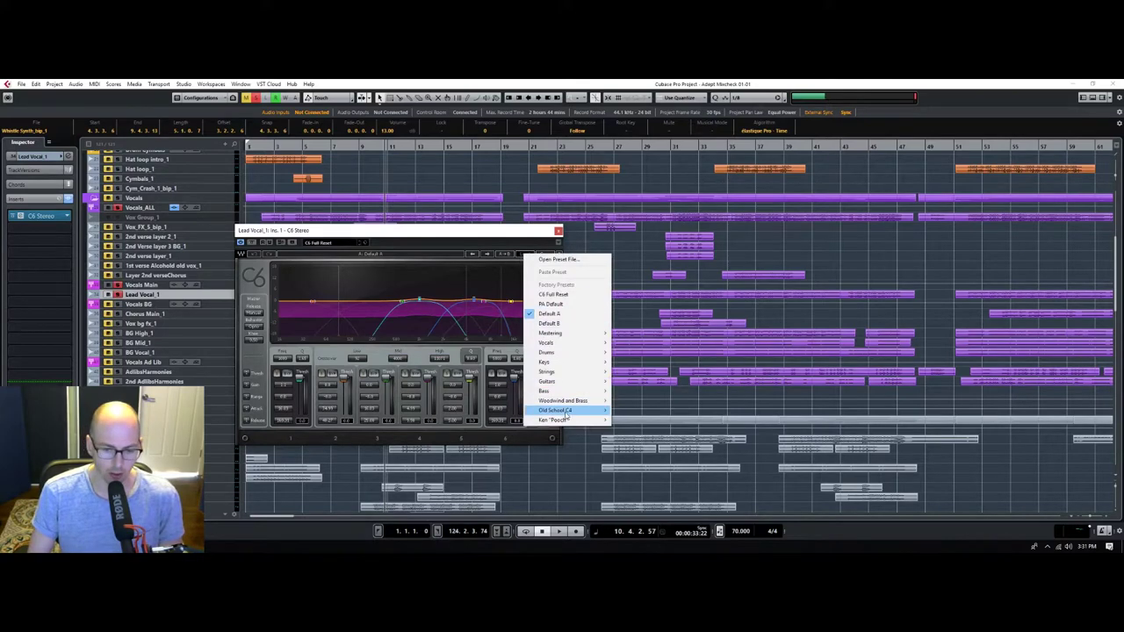
click(475, 233)
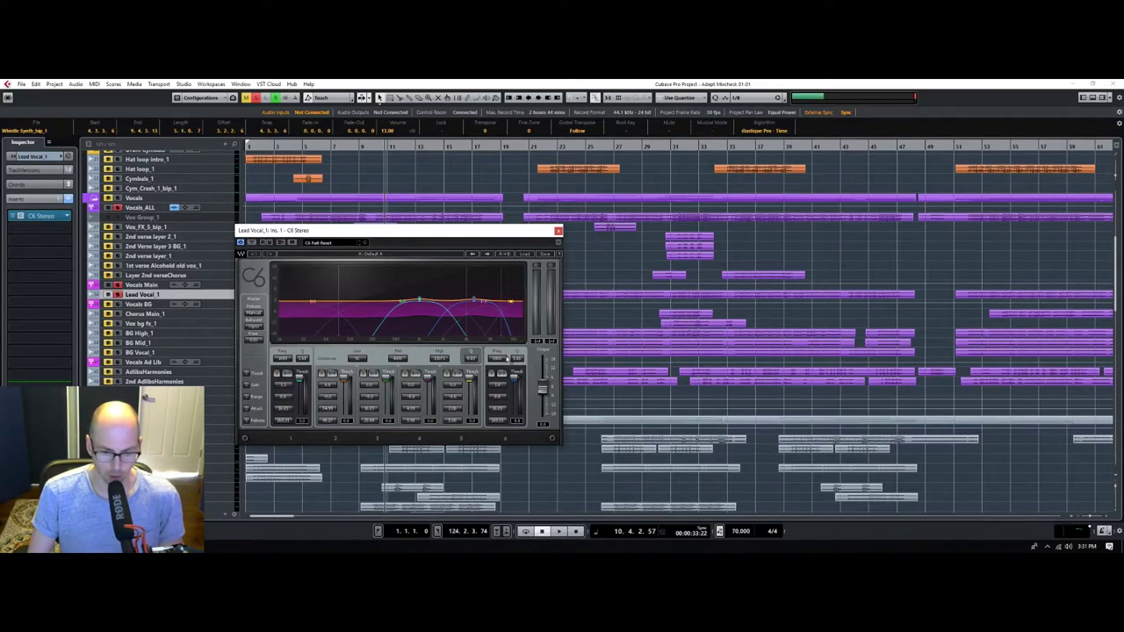
mouse_move(448, 383)
mouse_down()
mouse_move(448, 369)
mouse_move(411, 376)
mouse_move(411, 366)
mouse_move(420, 390)
mouse_move(450, 390)
mouse_up()
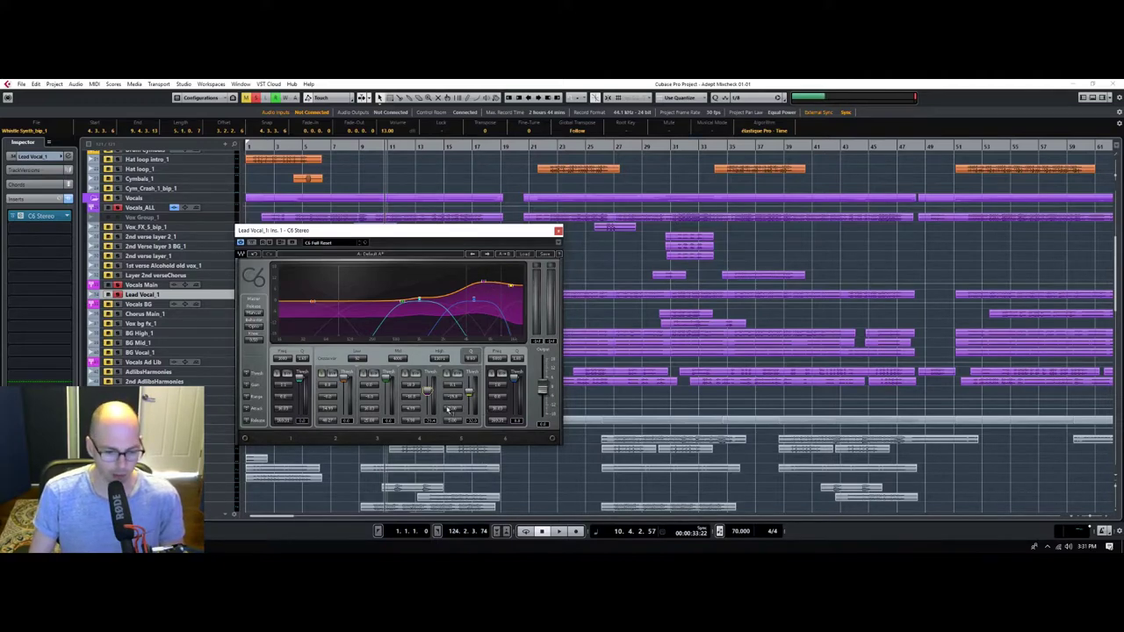
key(space)
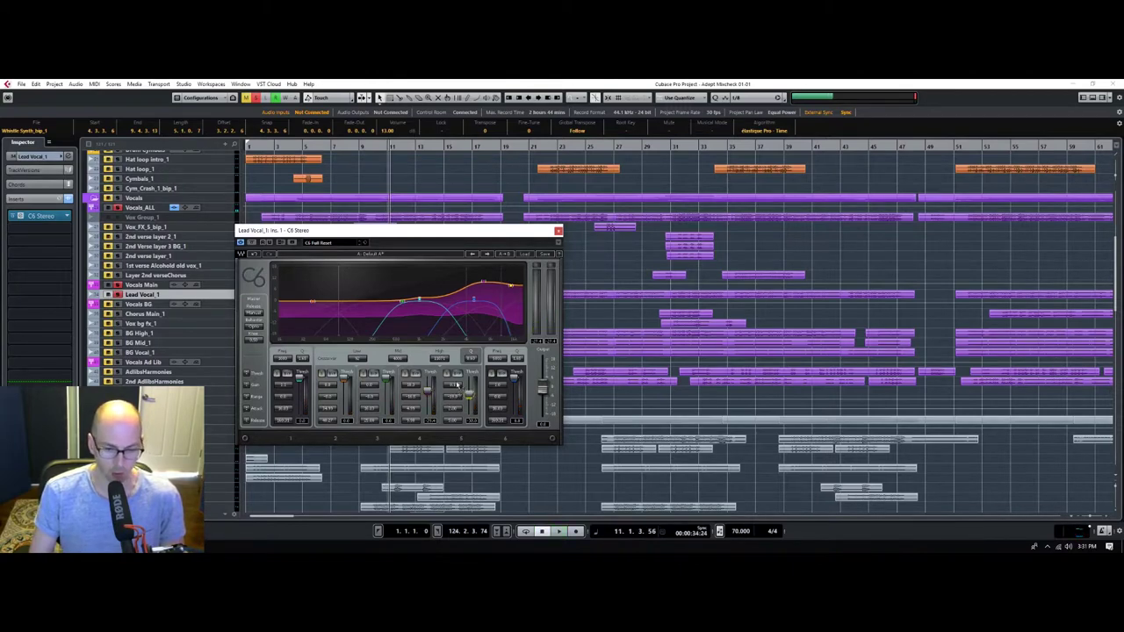
key(space)
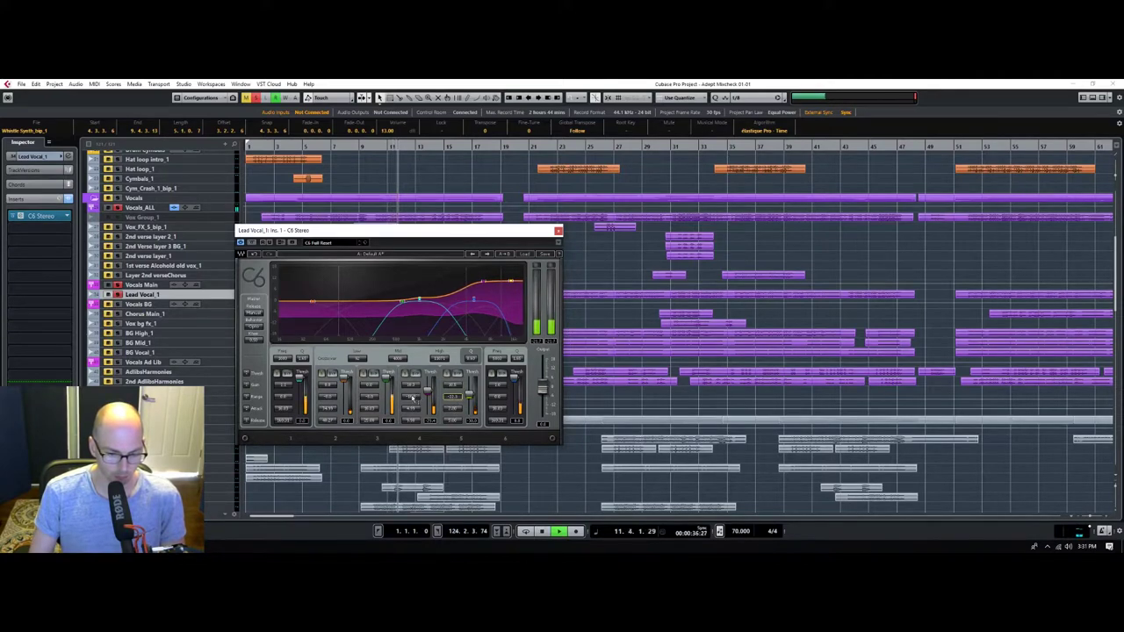
key(space)
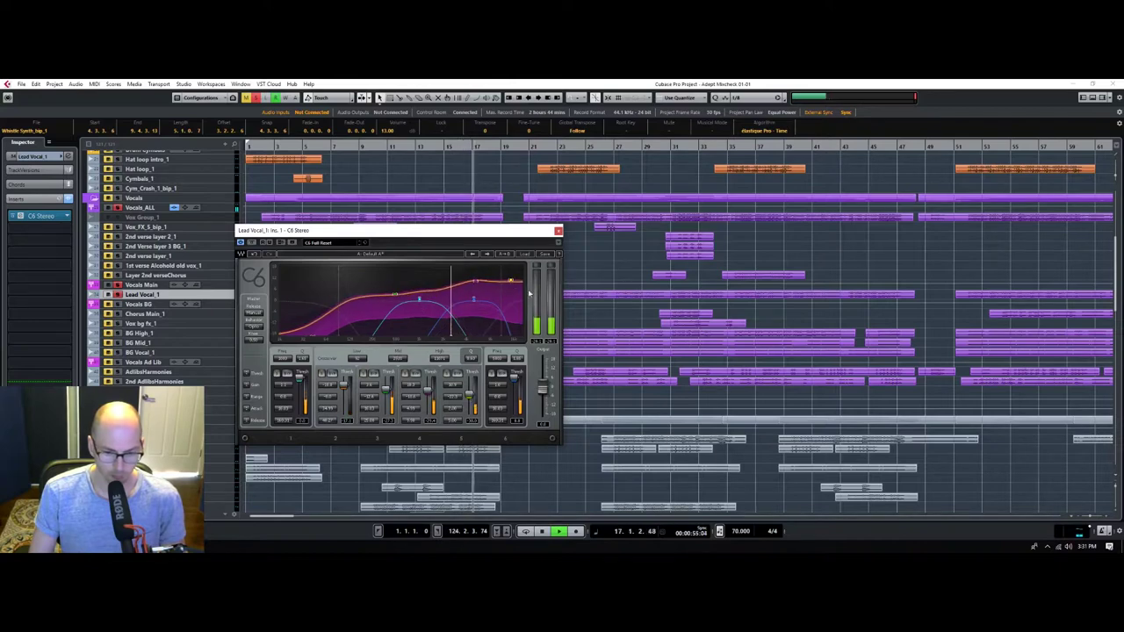
key(space)
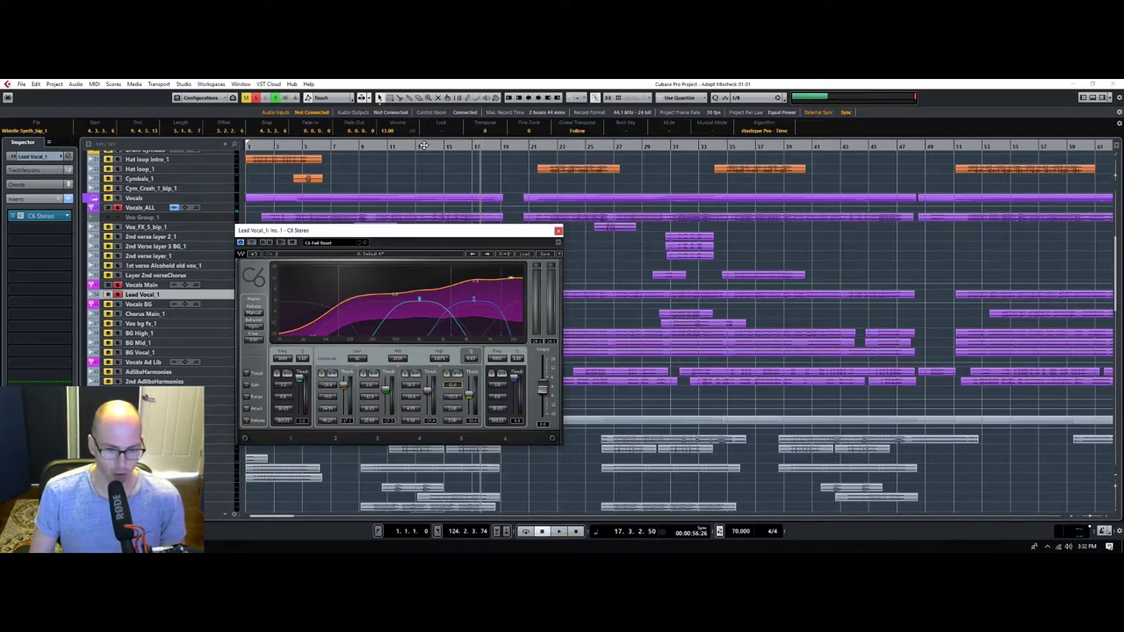
Compare the lead vocal from about bar 13 with C6 bypassed and active, and close the plug-in window.
click(423, 146)
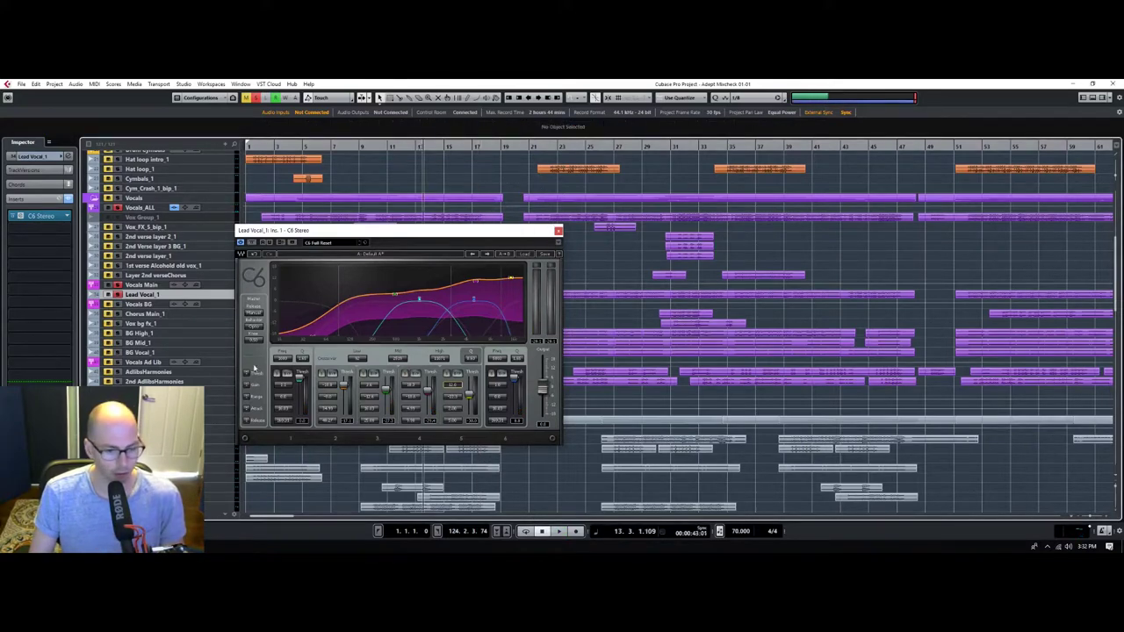
key(space)
click(251, 243)
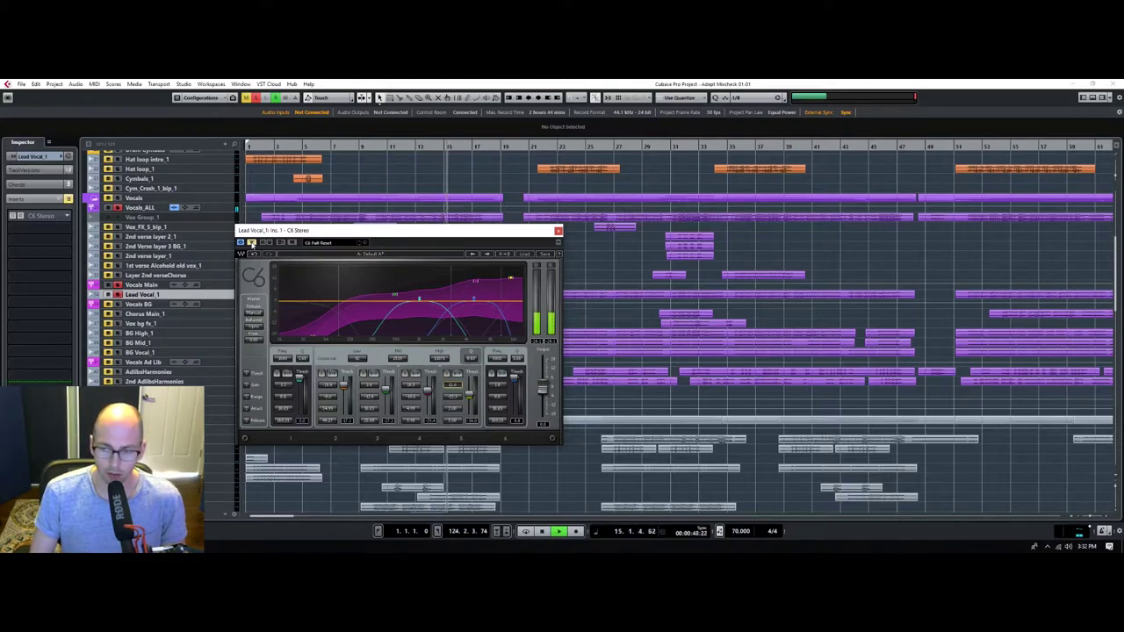
click(251, 242)
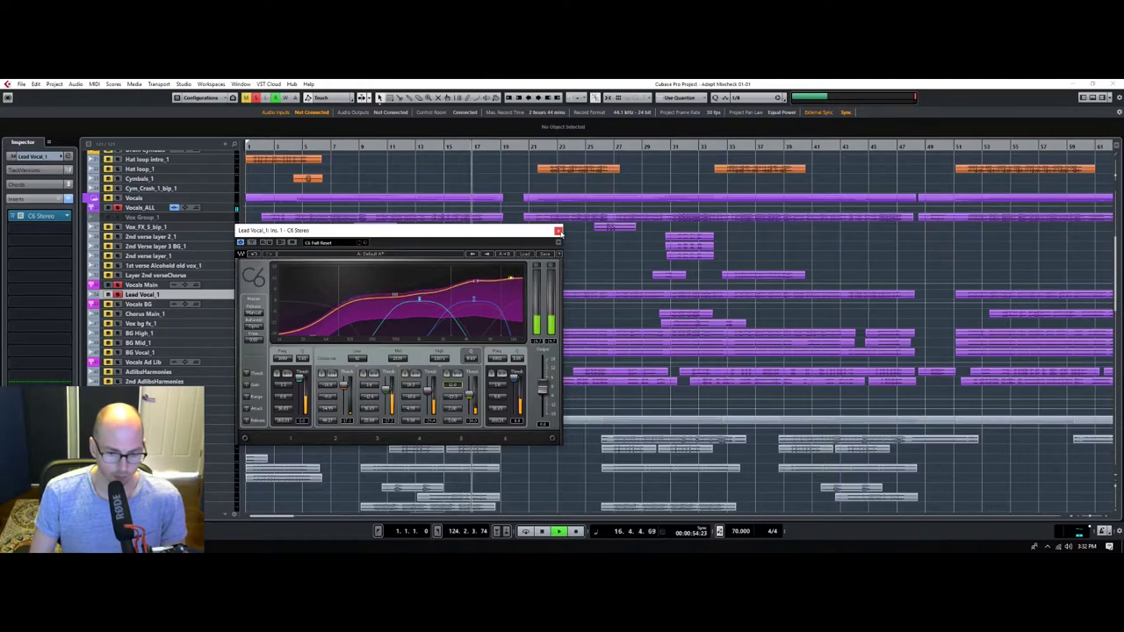
key(ctrl+w)
key(space)
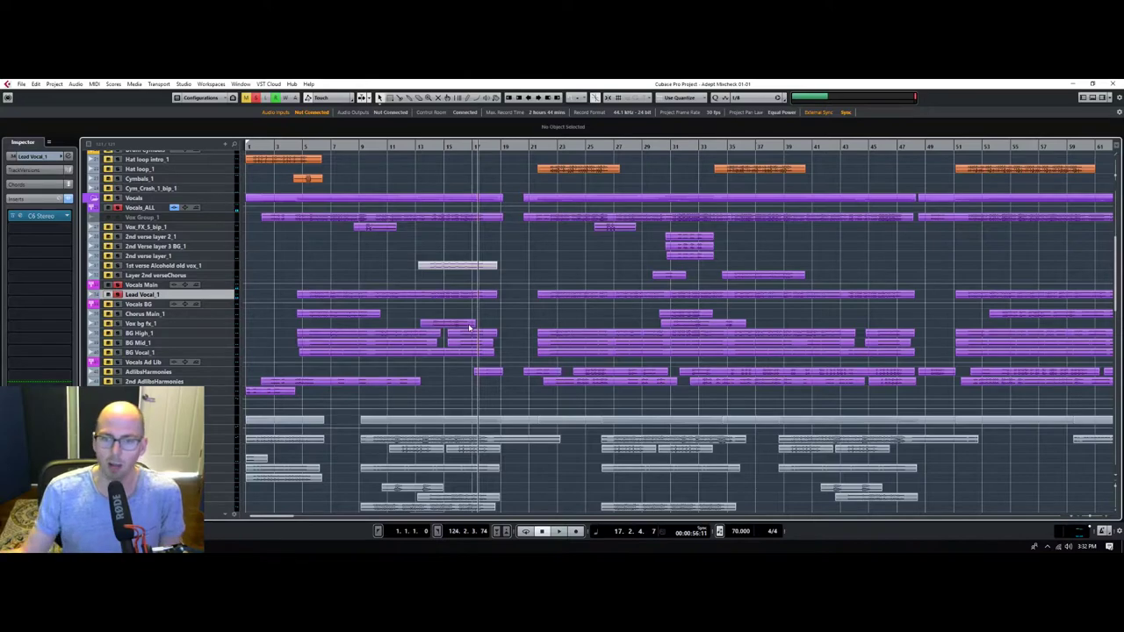
scroll(468, 328, up, 6)
scroll(436, 387, down, 14)
scroll(431, 365, up, 6)
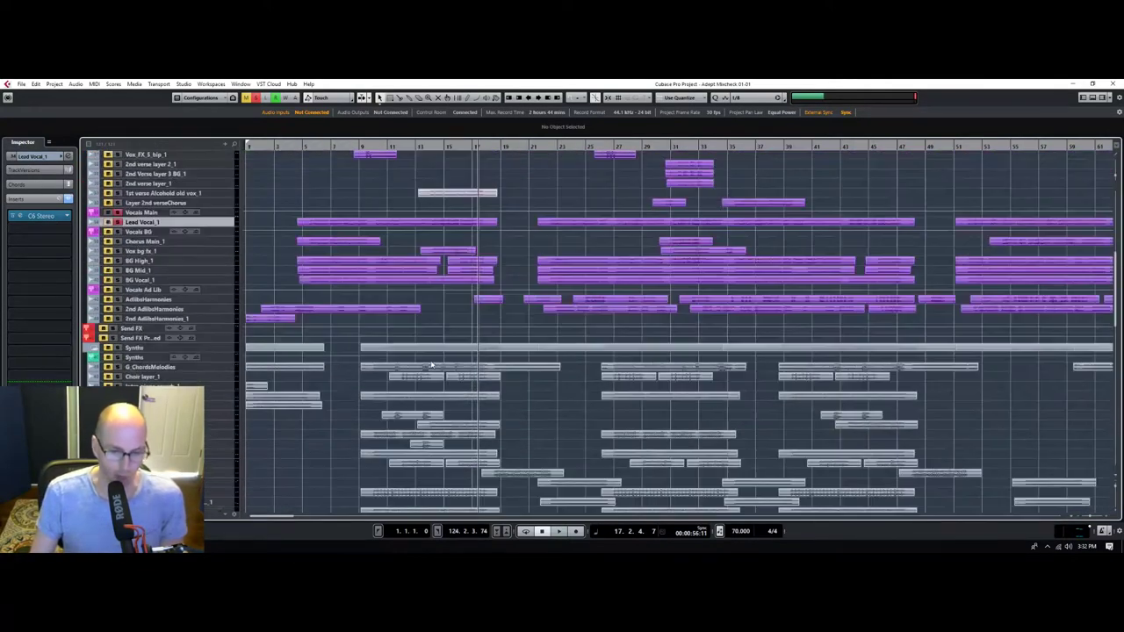
click(63, 220)
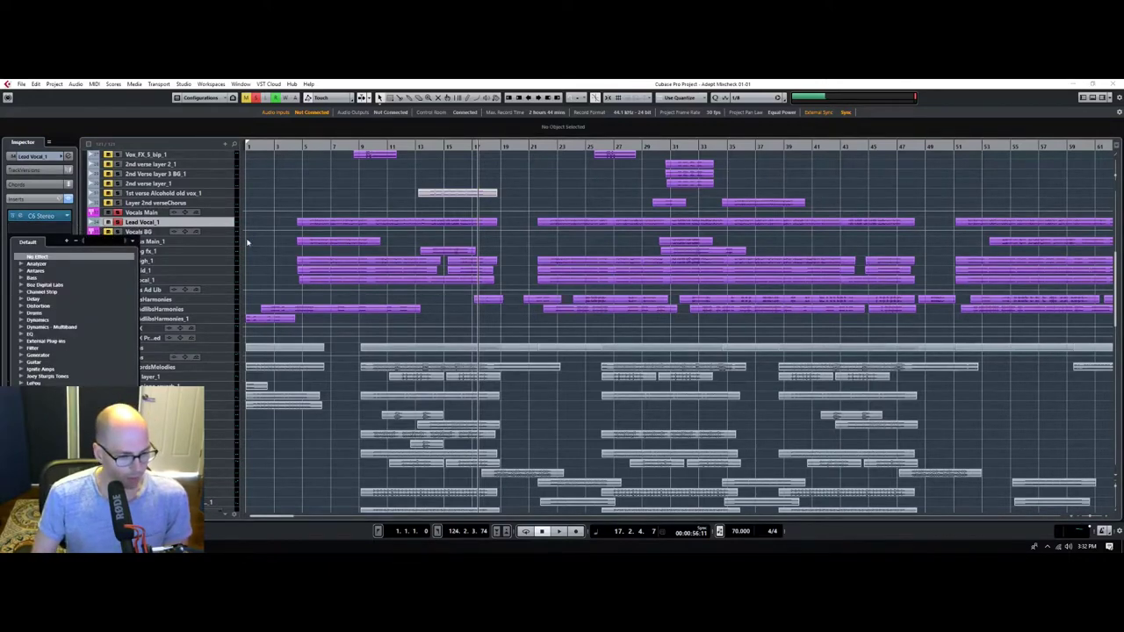
key(Escape)
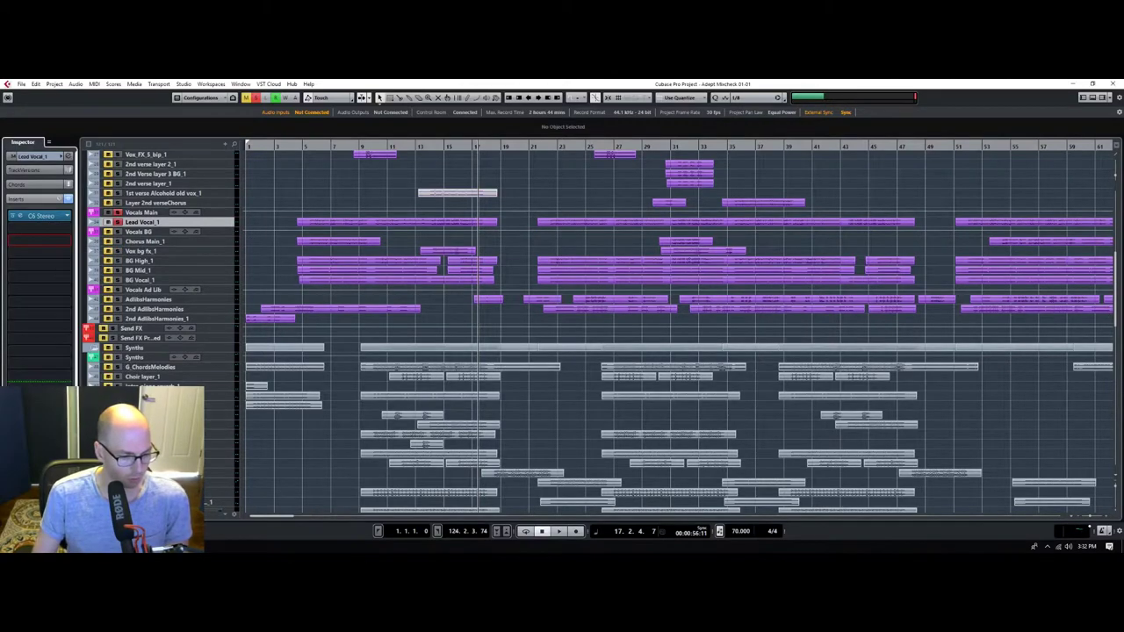
Add an active send from Lead Vocal_1 to FX 8-CLA-76 Stereo with its level at -7.82 dB.
click(39, 446)
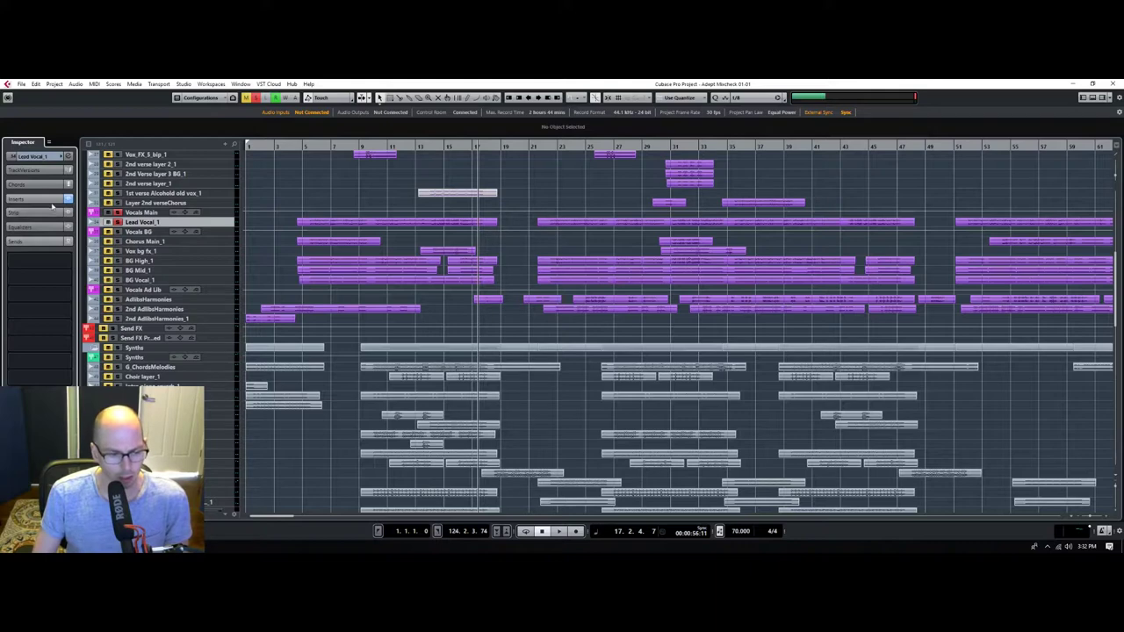
click(68, 262)
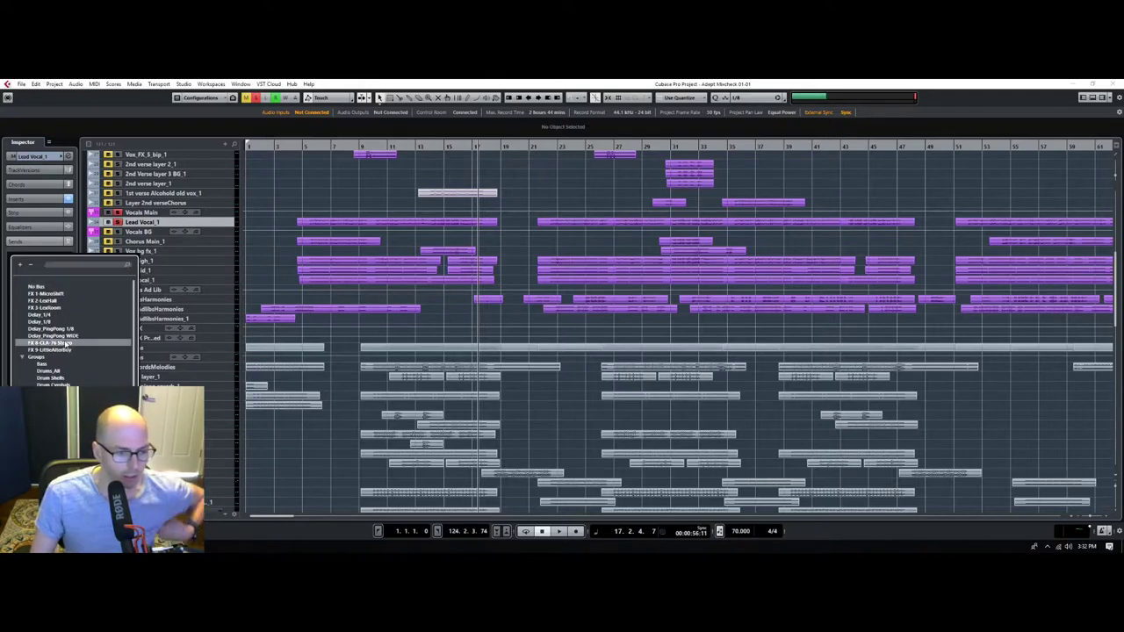
click(65, 343)
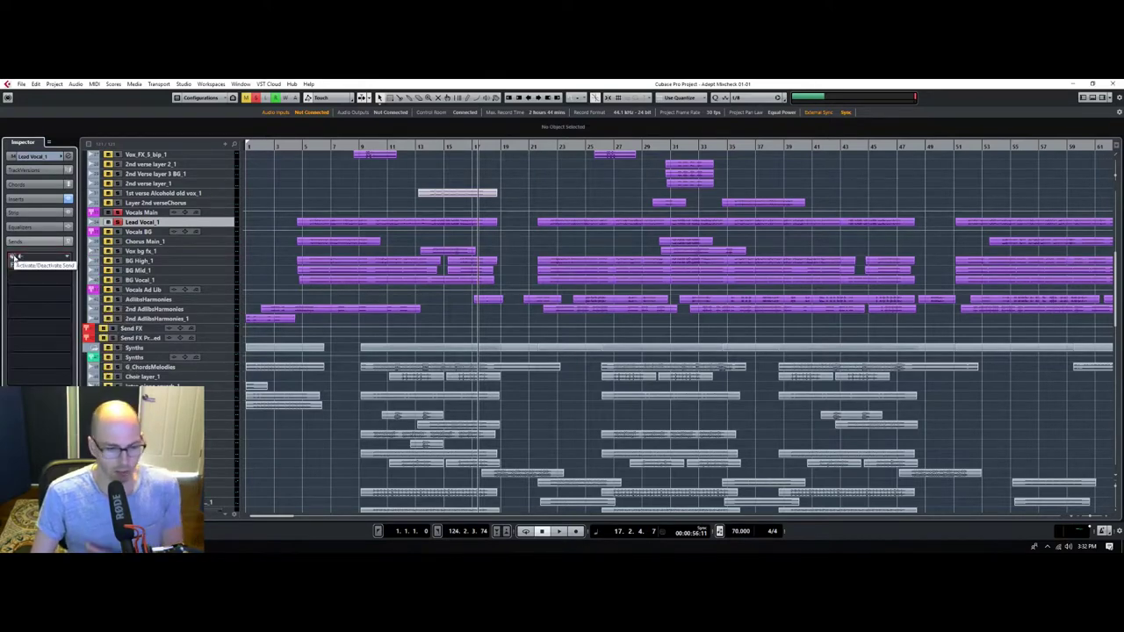
click(13, 257)
drag(23, 371, 13, 367)
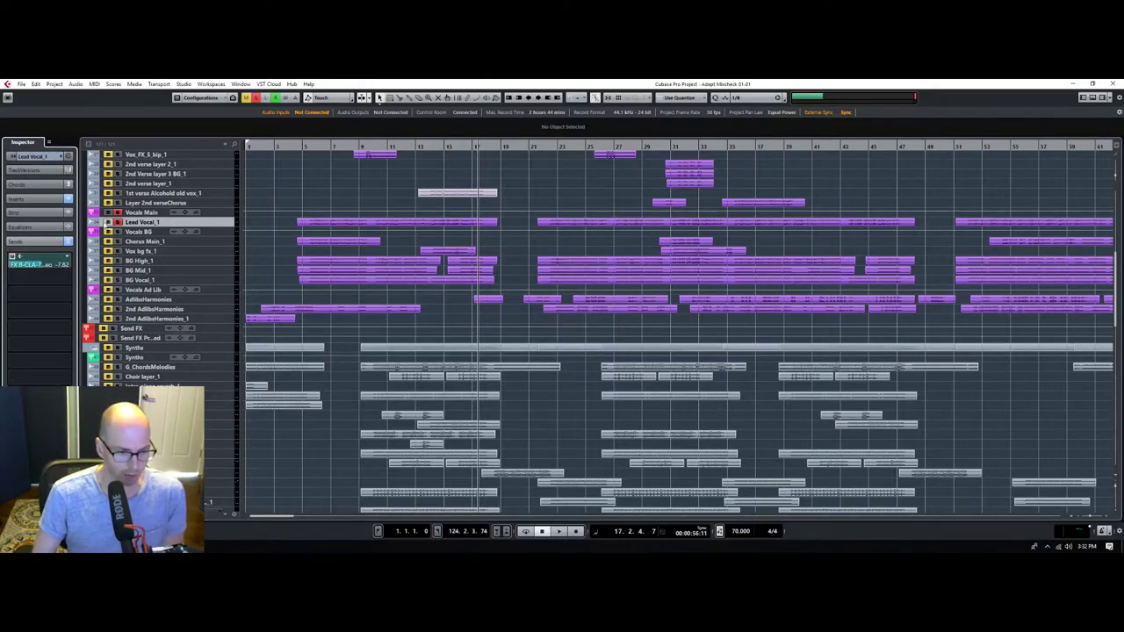
Audition the lead vocal from about bar 5, switch its CLA-76 send to pre-fader and set the send level to -8.51 dB.
click(119, 223)
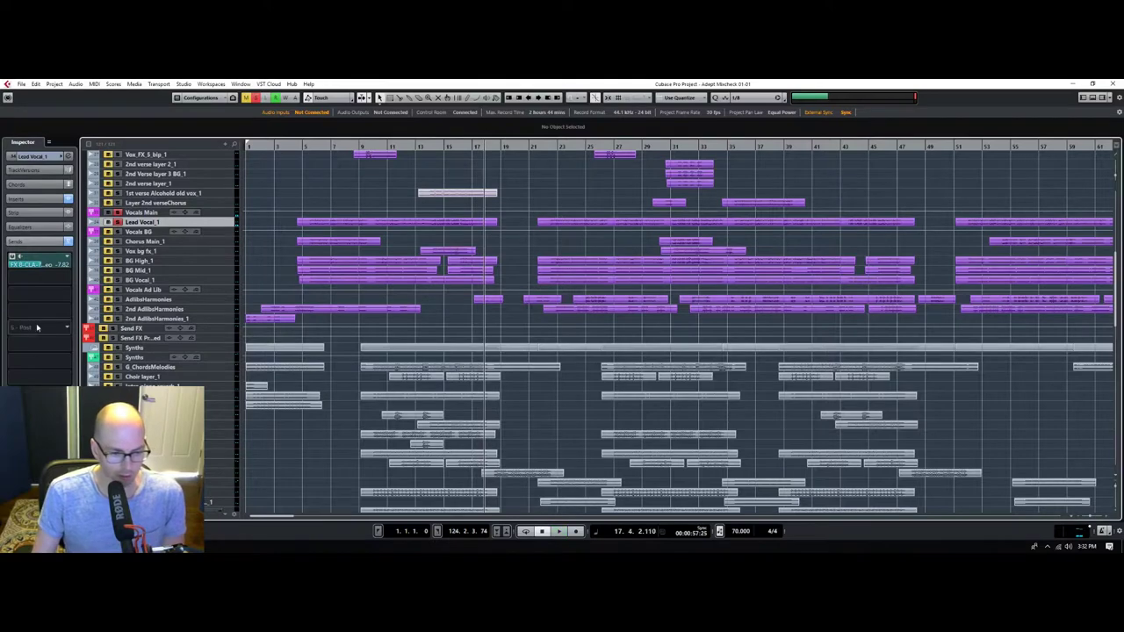
scroll(46, 264, up, 2)
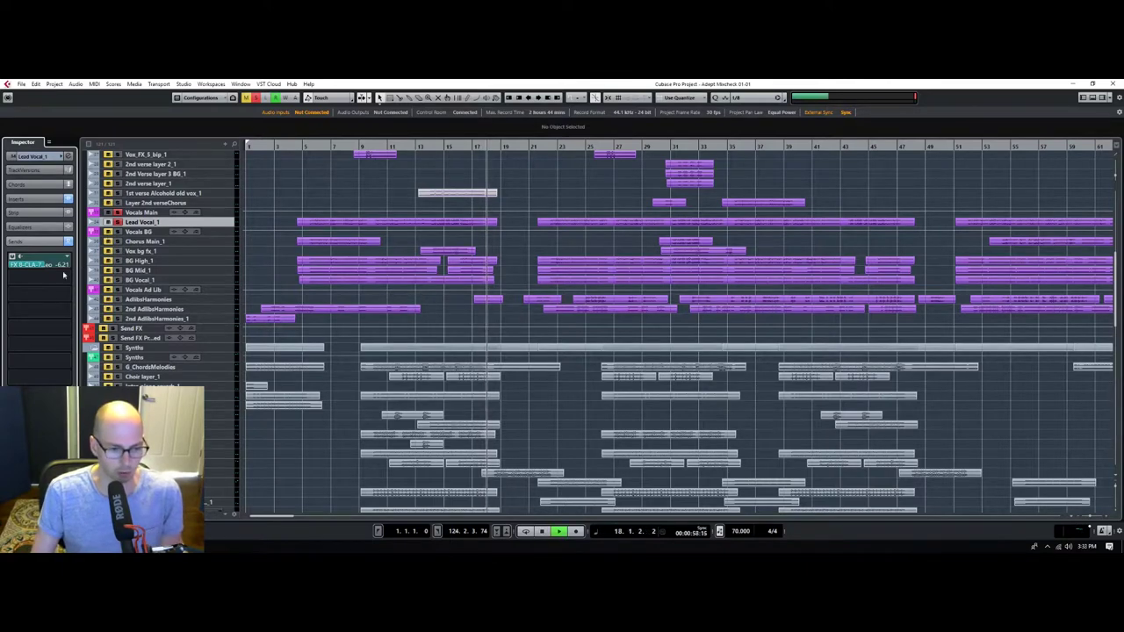
scroll(63, 267, down, 2)
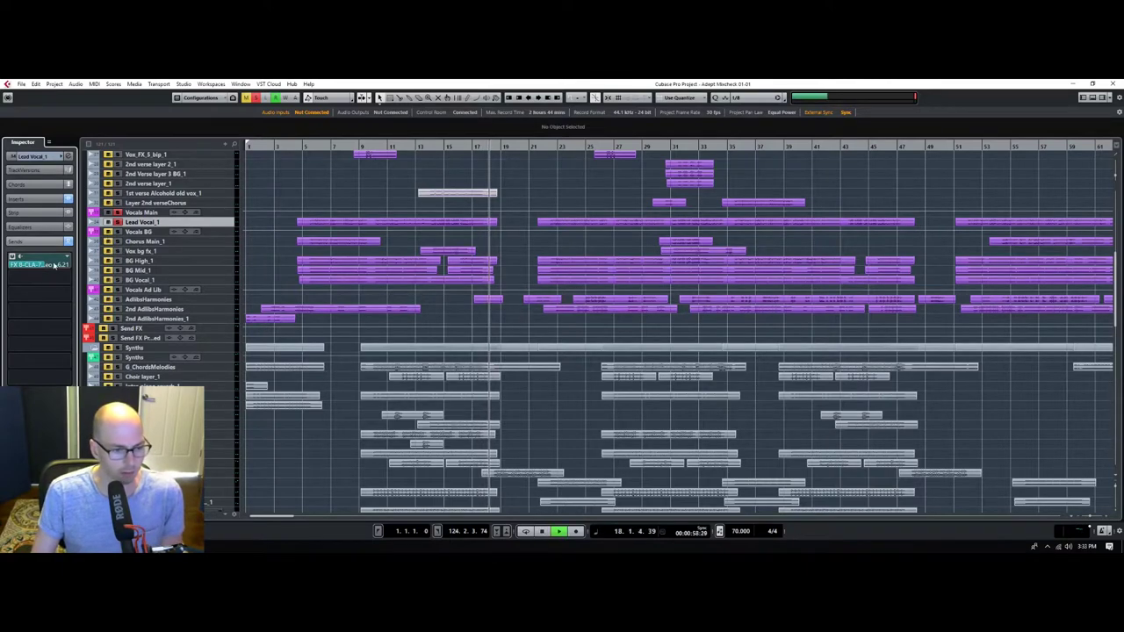
click(311, 145)
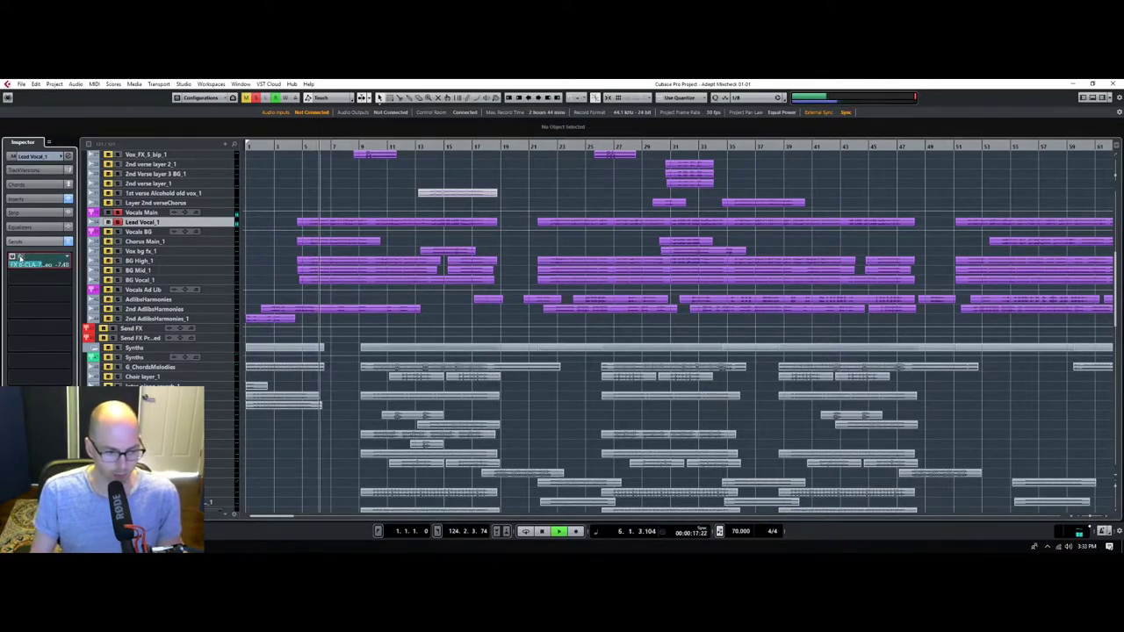
scroll(56, 266, down, 8)
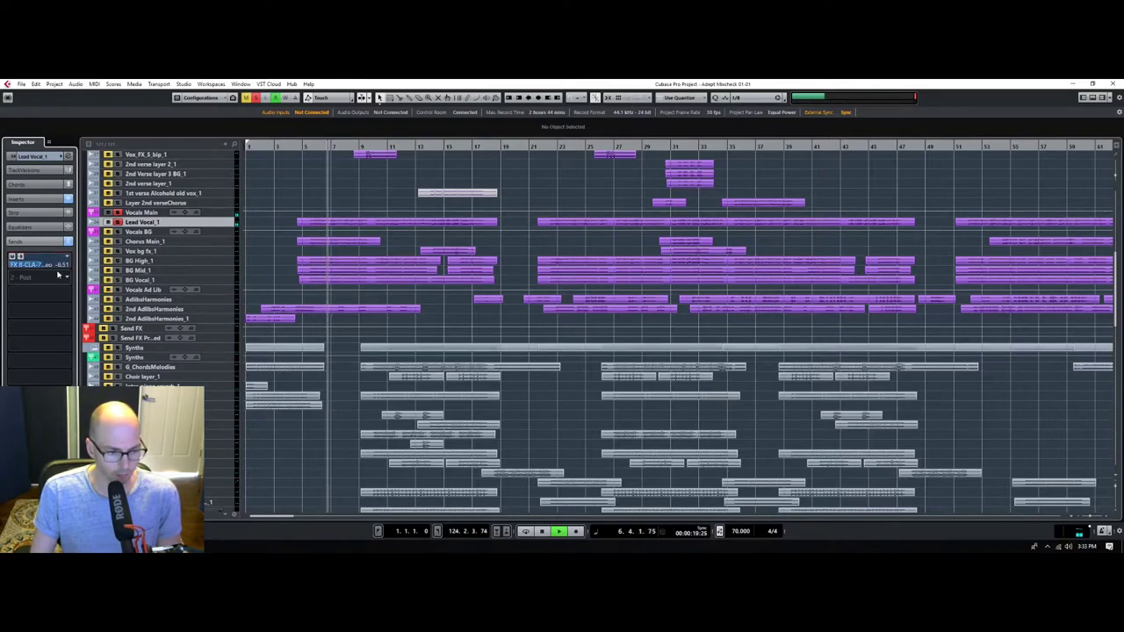
scroll(51, 266, up, 4)
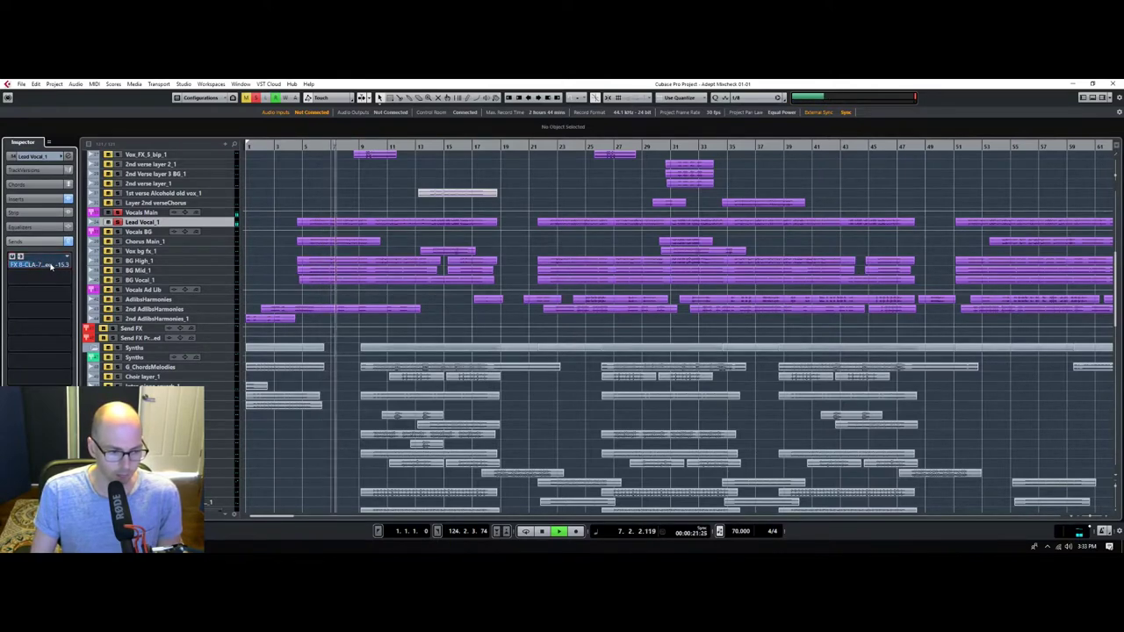
scroll(51, 266, up, 2)
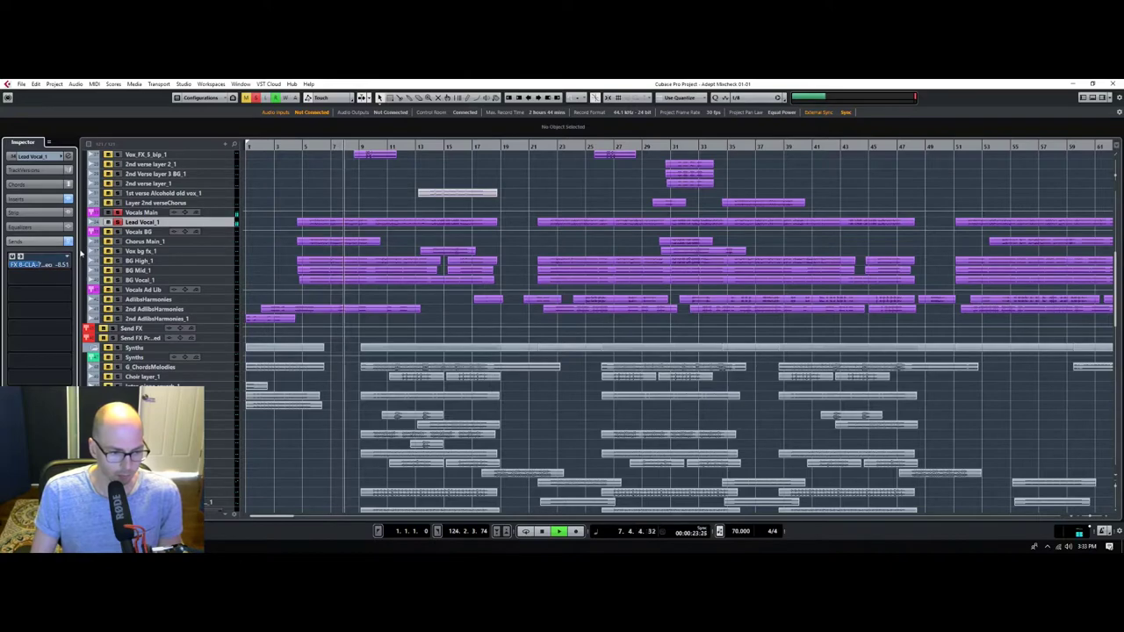
Insert DeEsser Stereo on the FX 8-CLA-76 Stereo channel, in the slot between the CLA-76 and the L1 limiter.
scroll(271, 314, down, 10)
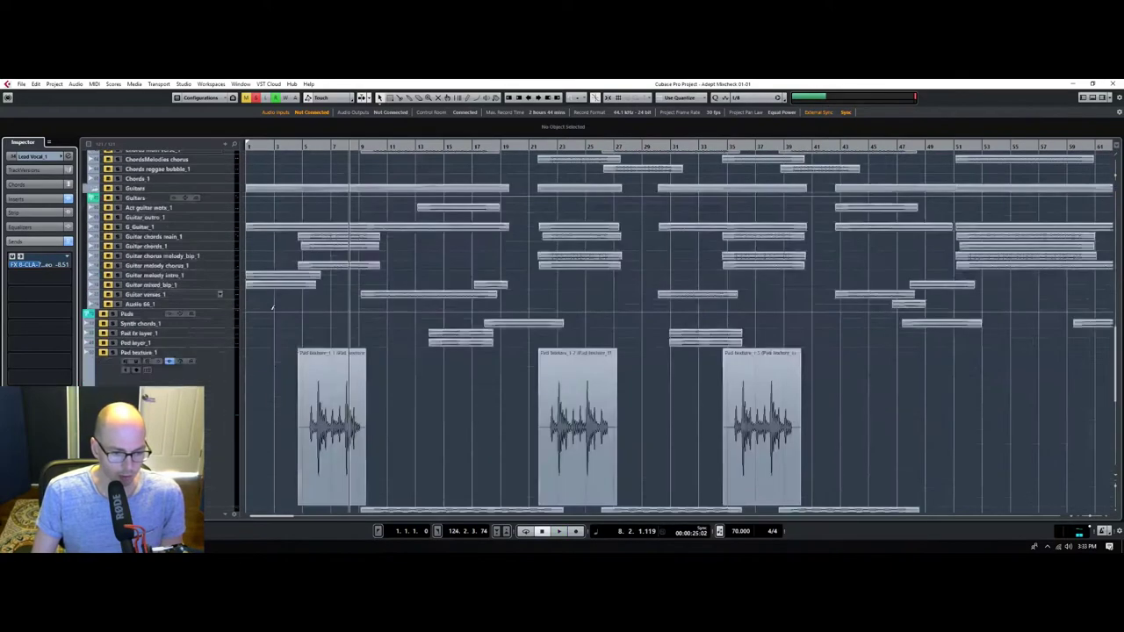
scroll(272, 315, down, 1)
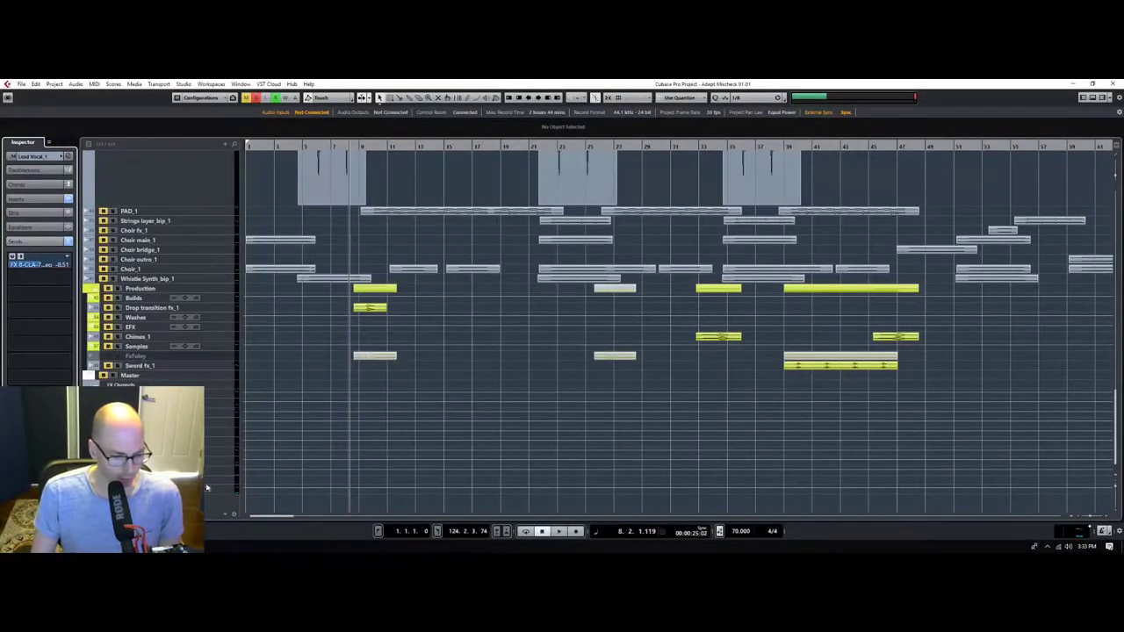
click(228, 464)
click(35, 235)
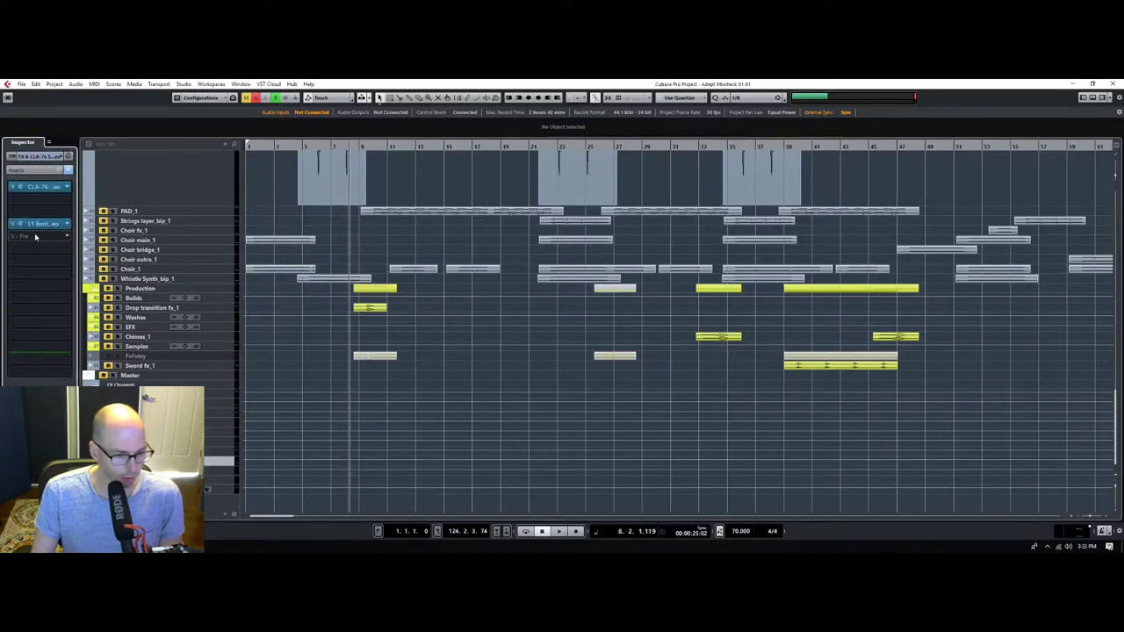
click(39, 211)
text(dees)
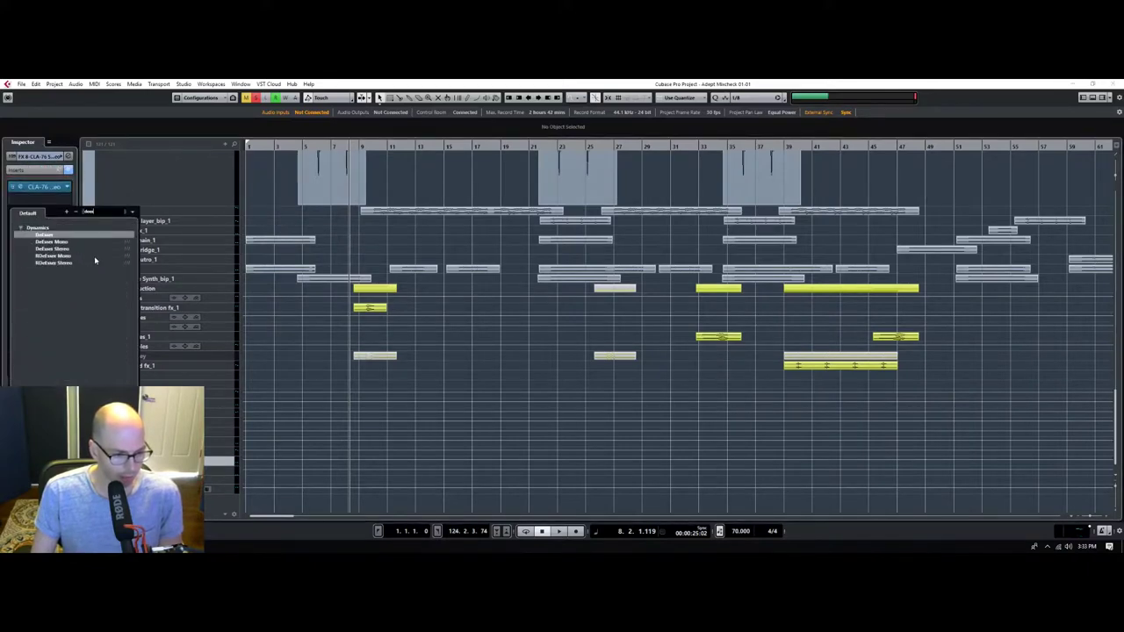
click(54, 249)
Lower the DeEsser threshold during playback, audition the result from about bar 5 and close the plug-in window.
key(space)
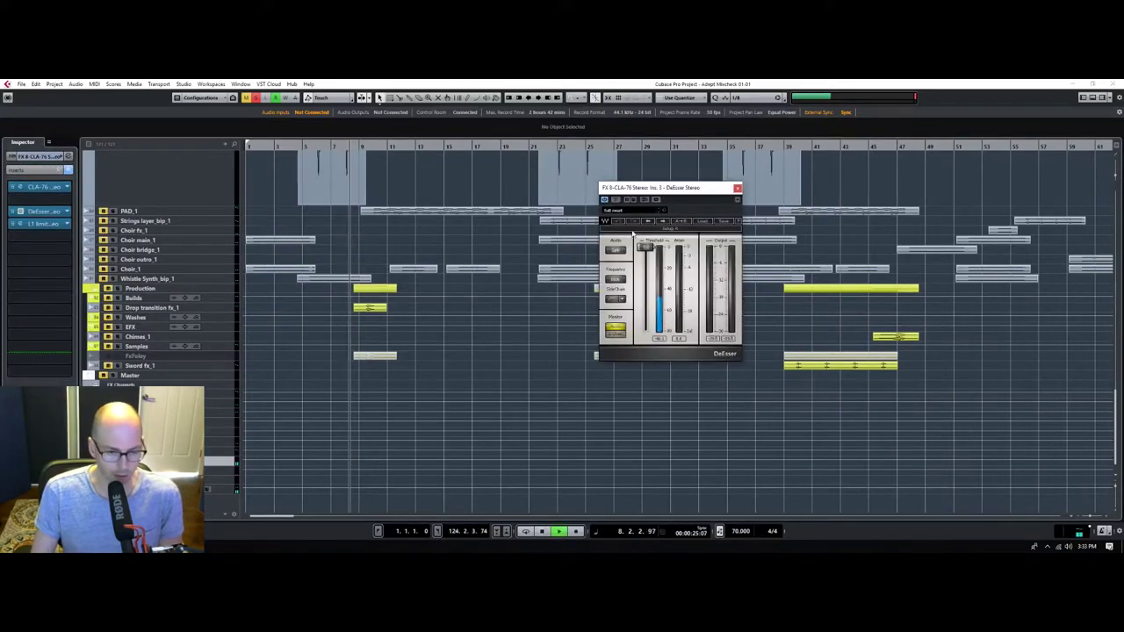
drag(647, 249, 647, 306)
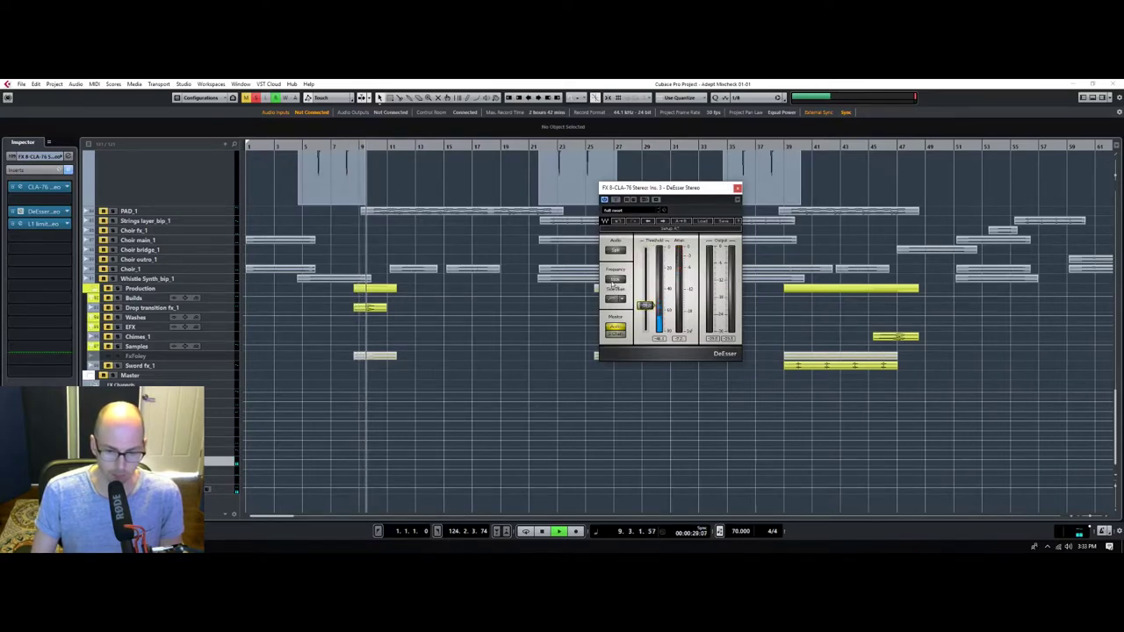
click(307, 145)
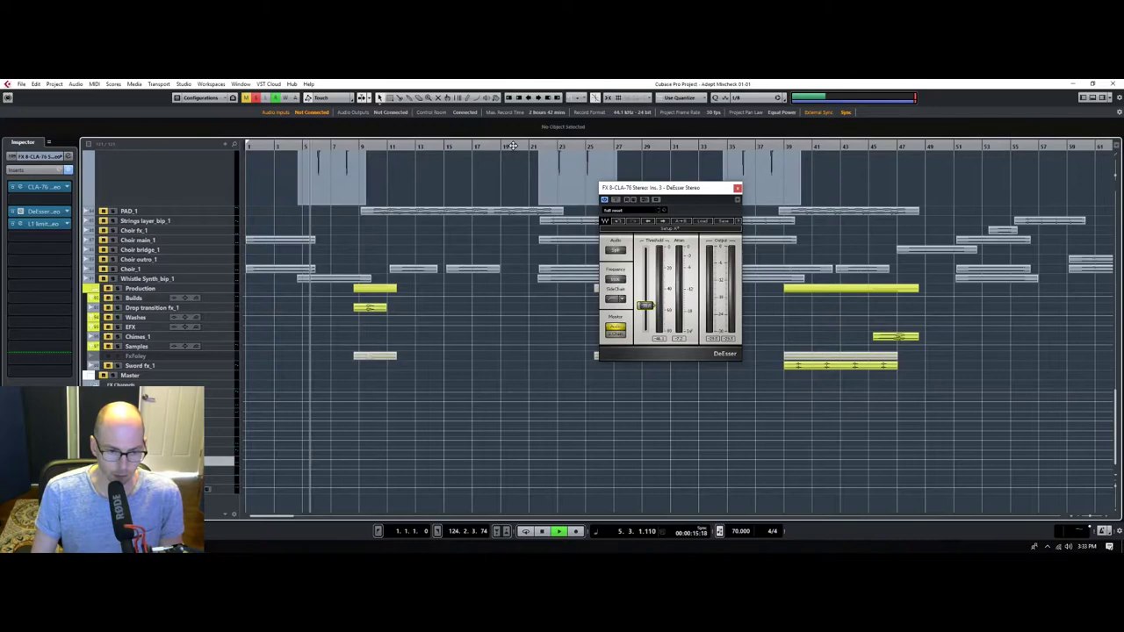
click(737, 199)
click(737, 188)
Add an active send from Lead Vocal_1 to Delay_PingPong 1/8 with its level at -13.4 dB.
scroll(434, 352, up, 15)
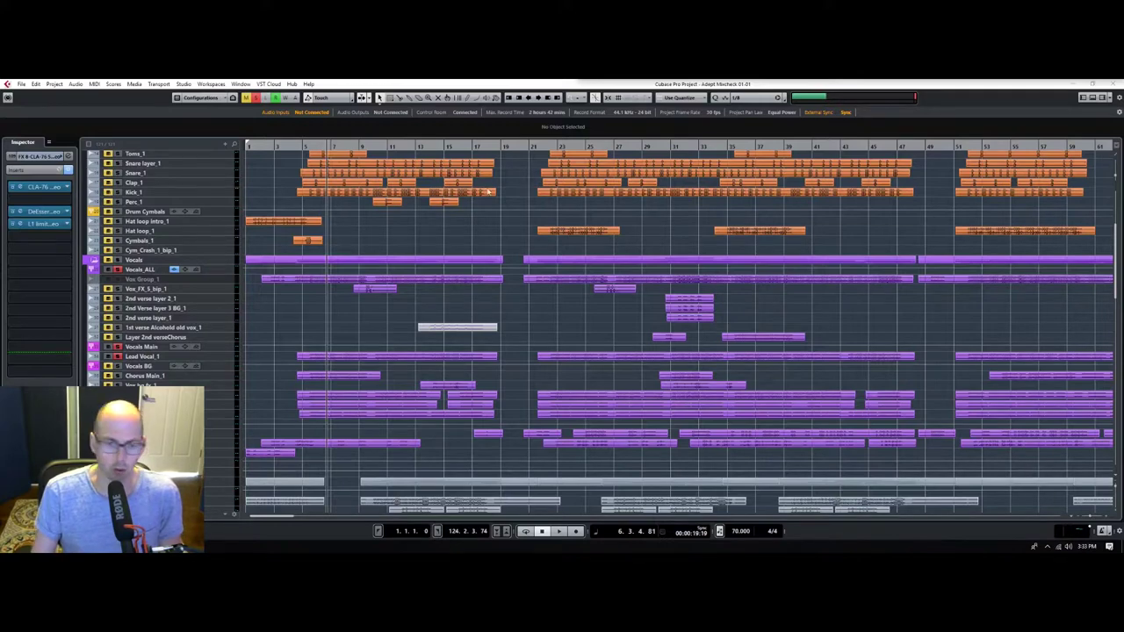
click(333, 145)
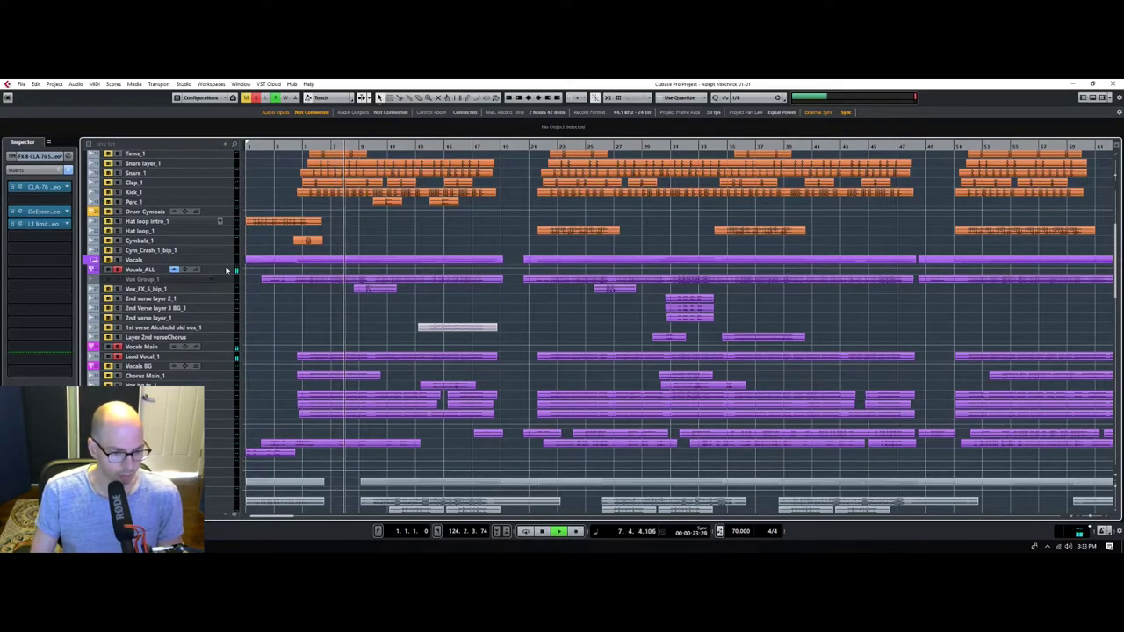
click(230, 359)
key(space)
click(55, 267)
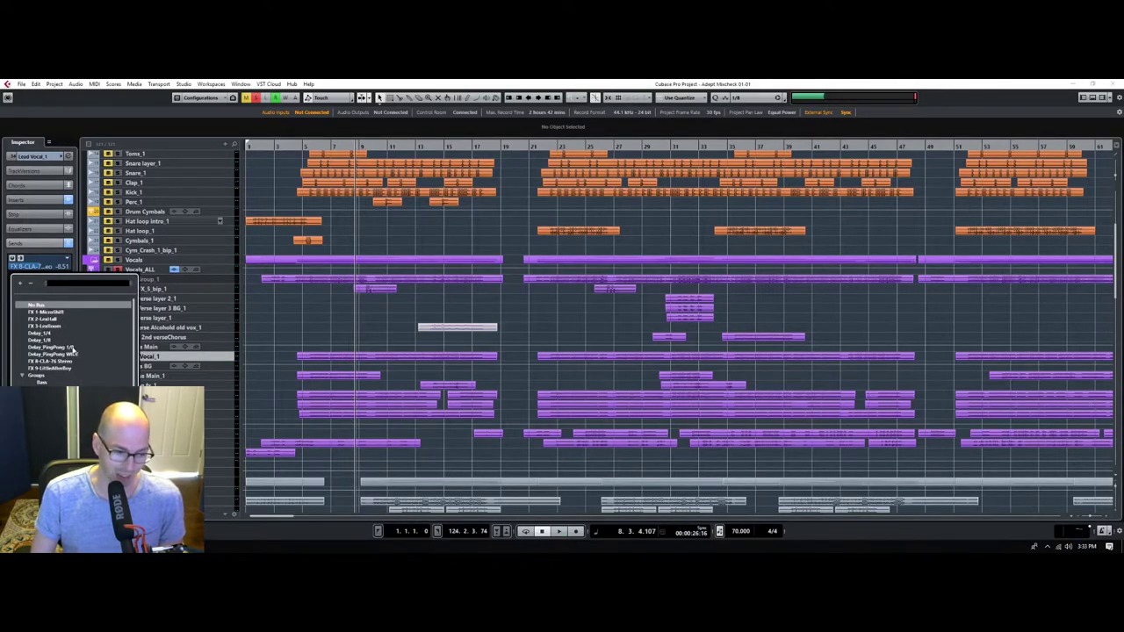
click(70, 348)
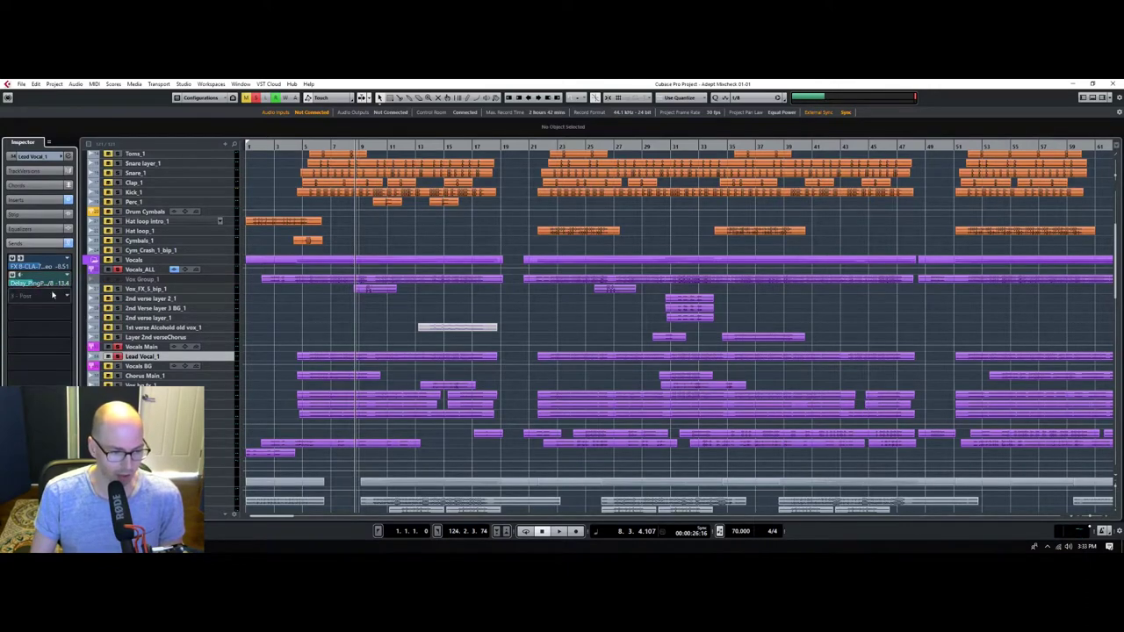
Reset all solos and solo Lead Vocal_1 alone.
click(119, 272)
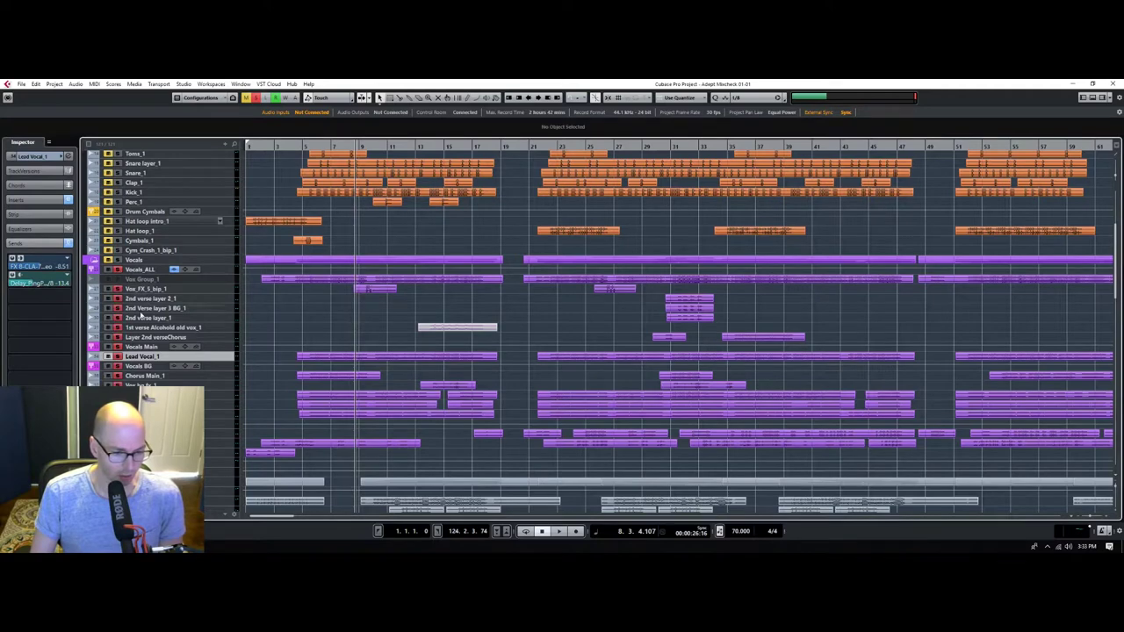
click(255, 97)
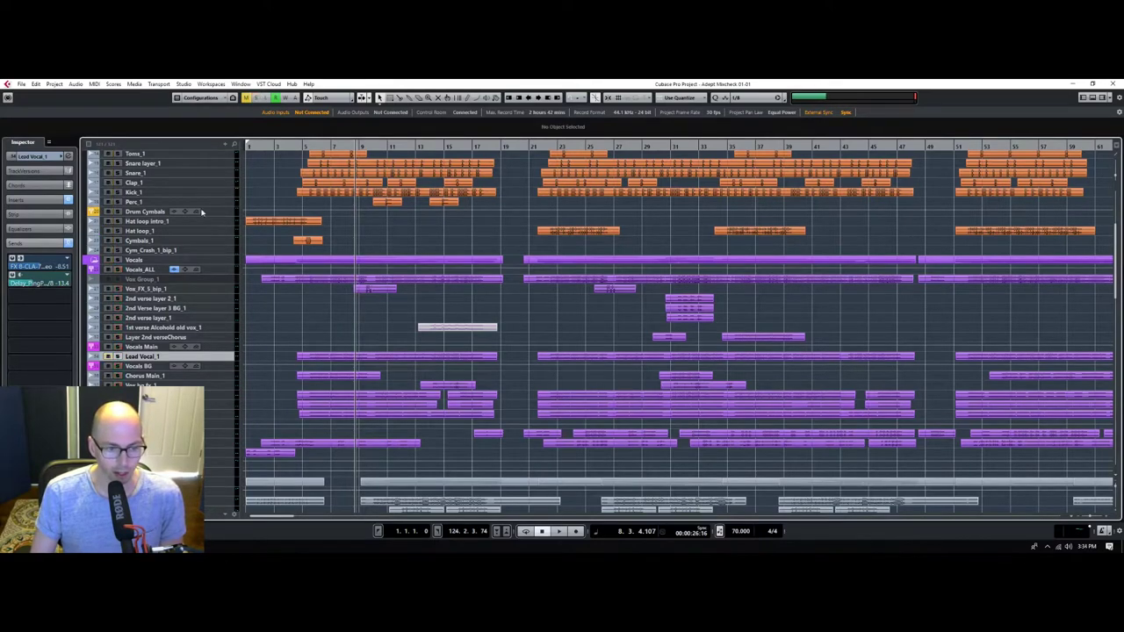
click(117, 356)
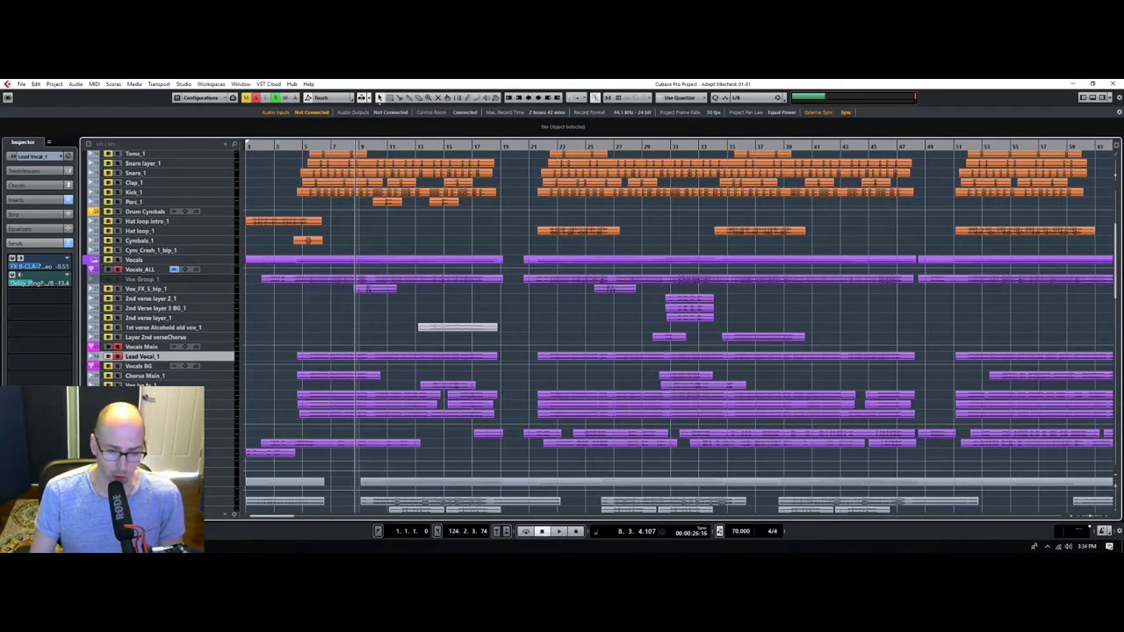
While playing from about bar 5, set the Delay_PingPong 1/8 send to -14.4 dB and add a Delay_PingPong WIDE send at -7.53 dB.
click(304, 147)
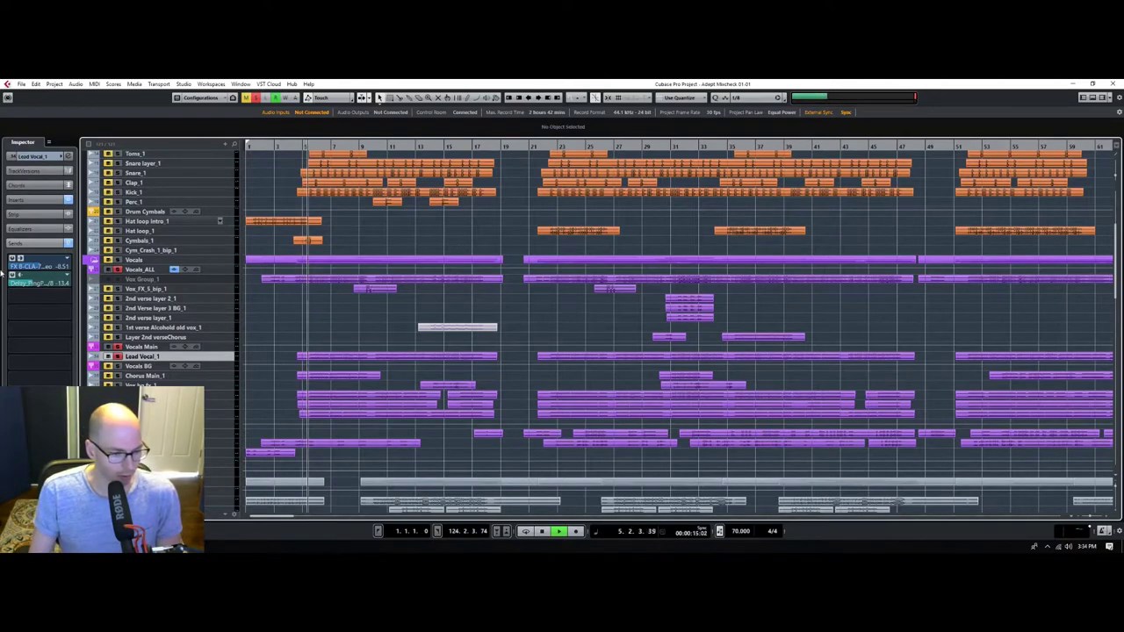
drag(64, 288, 46, 284)
click(69, 297)
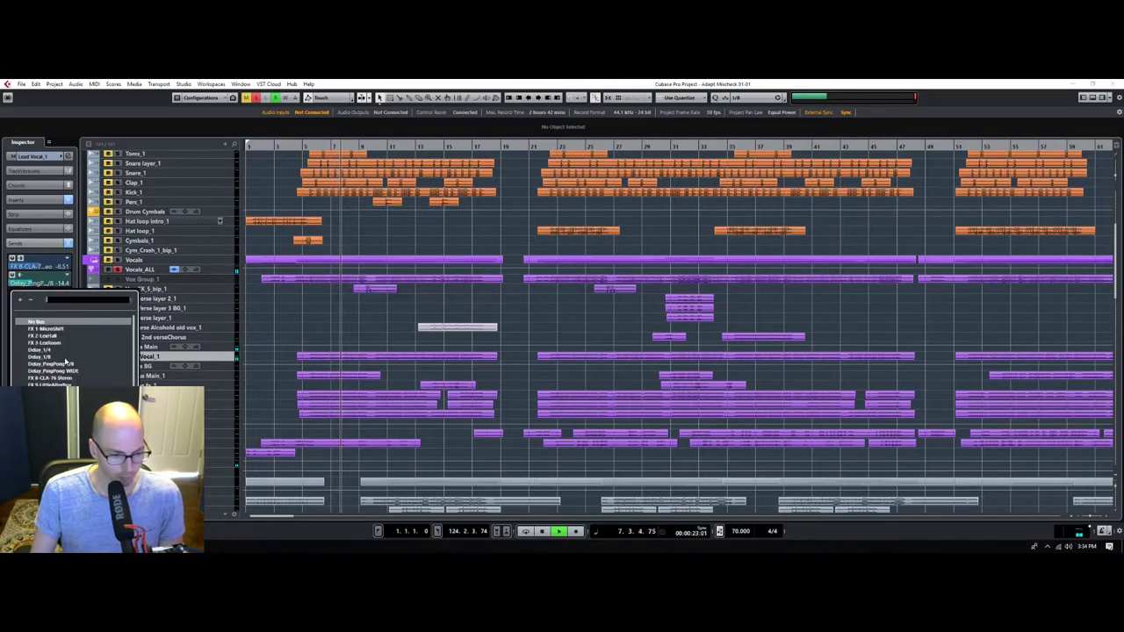
click(74, 372)
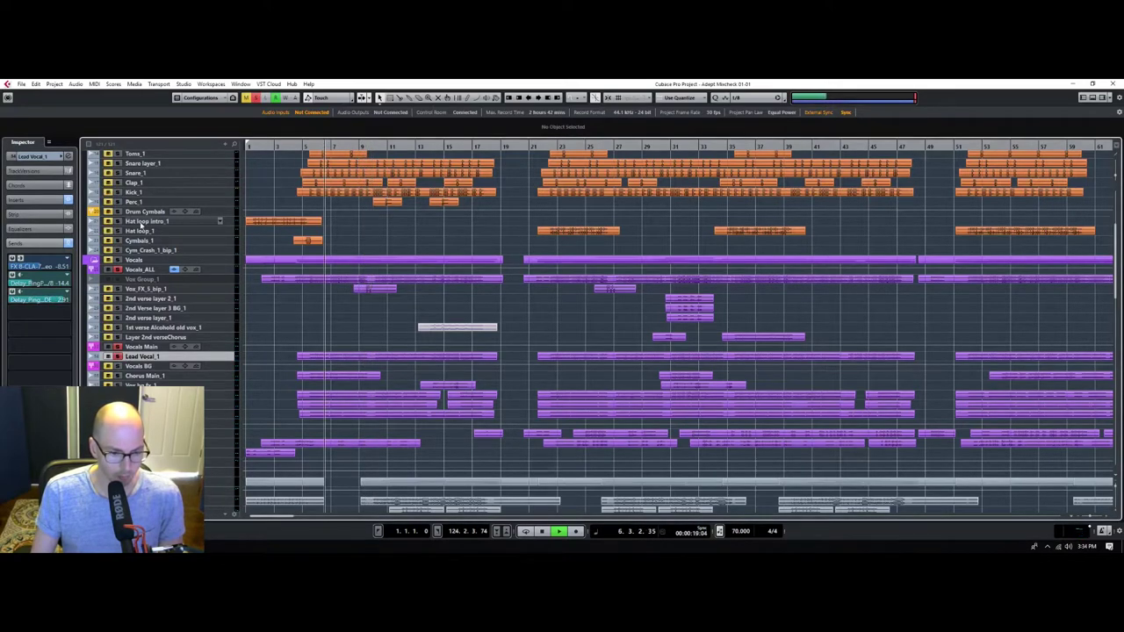
click(61, 299)
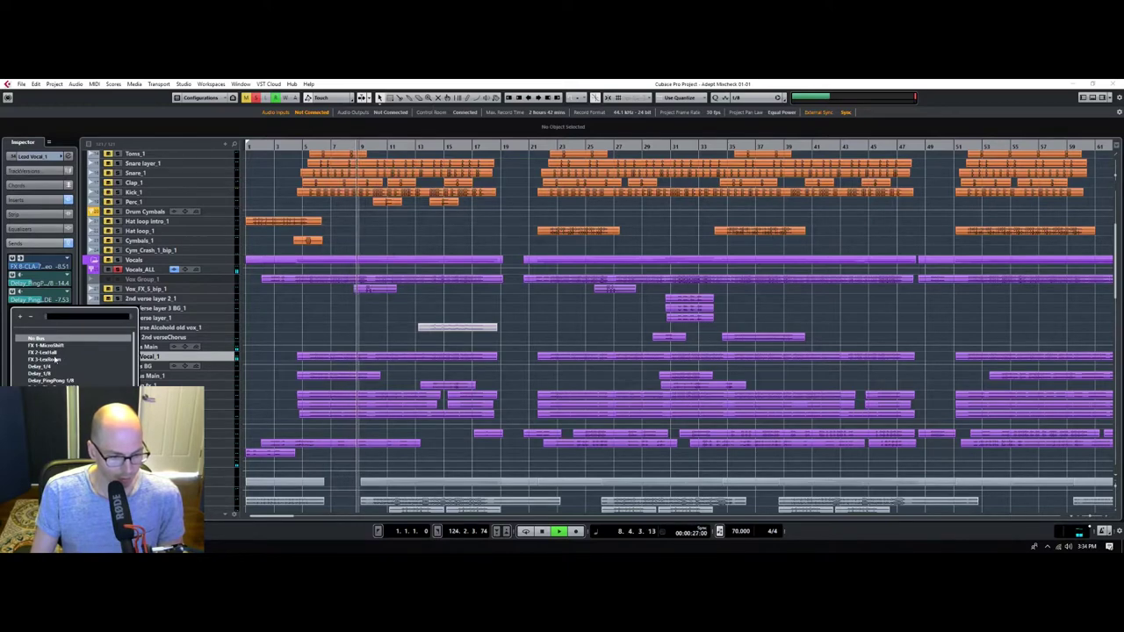
Add an active send from Lead Vocal_1 to FX 2-LexHall and set its level to -14.9 dB during playback.
click(24, 307)
click(13, 309)
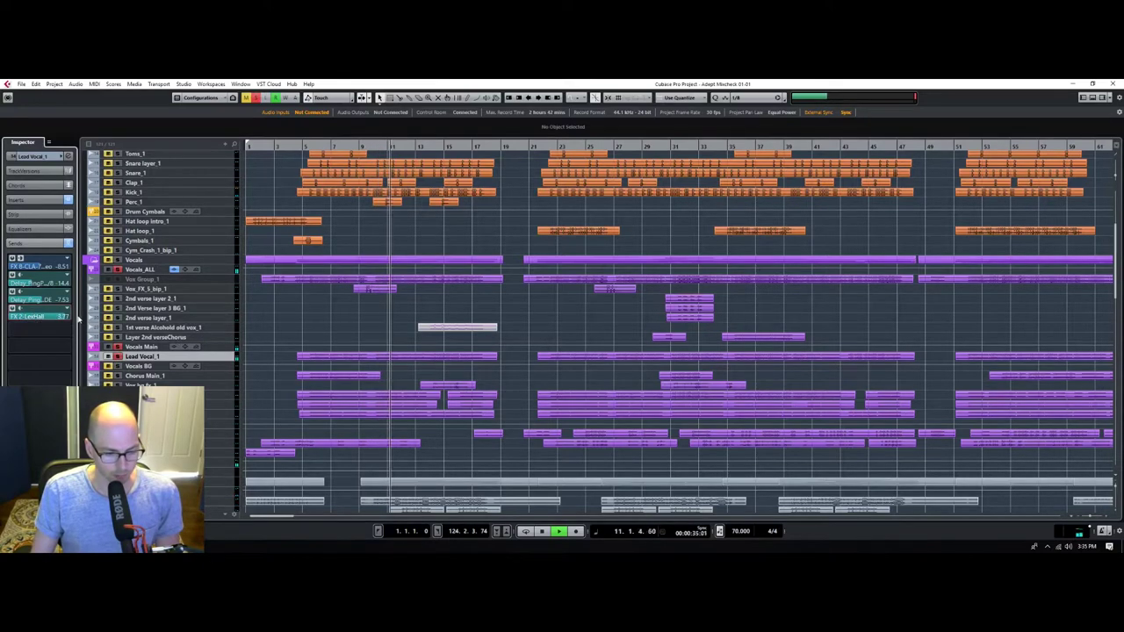
drag(77, 318, 46, 318)
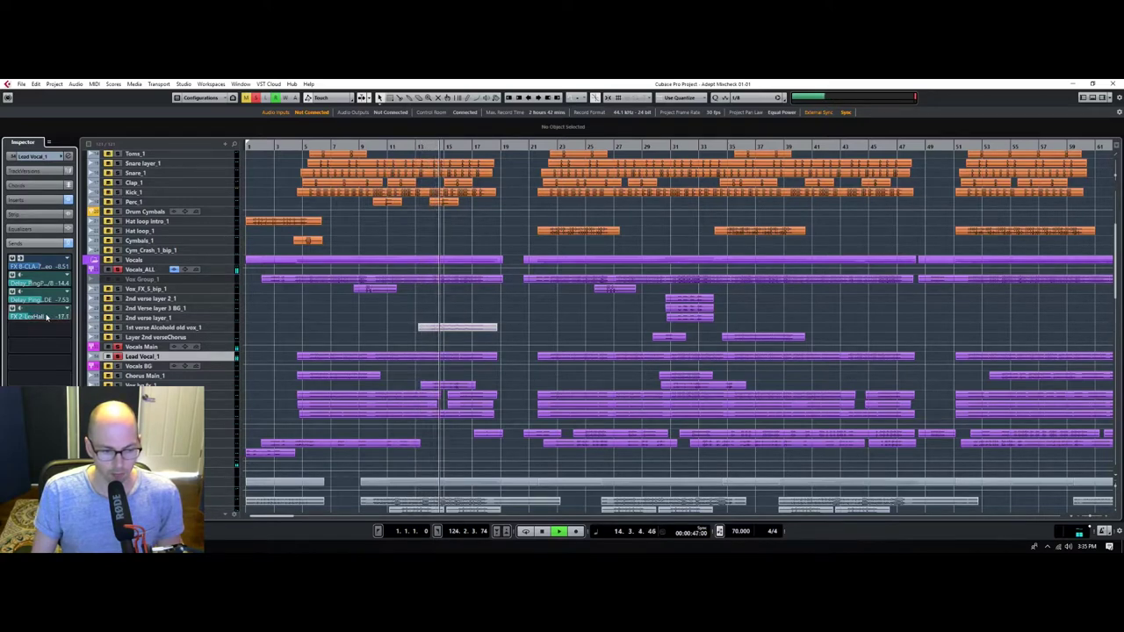
key(space)
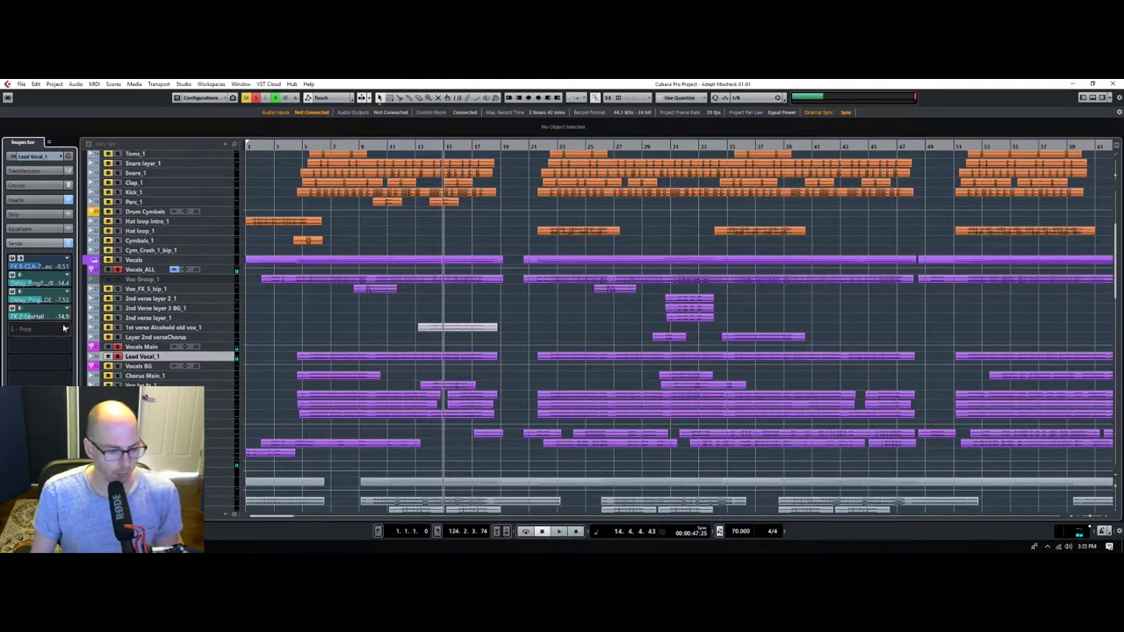
Play from about bar 5 and clear all solos to hear the lead vocal with the full mix.
click(70, 329)
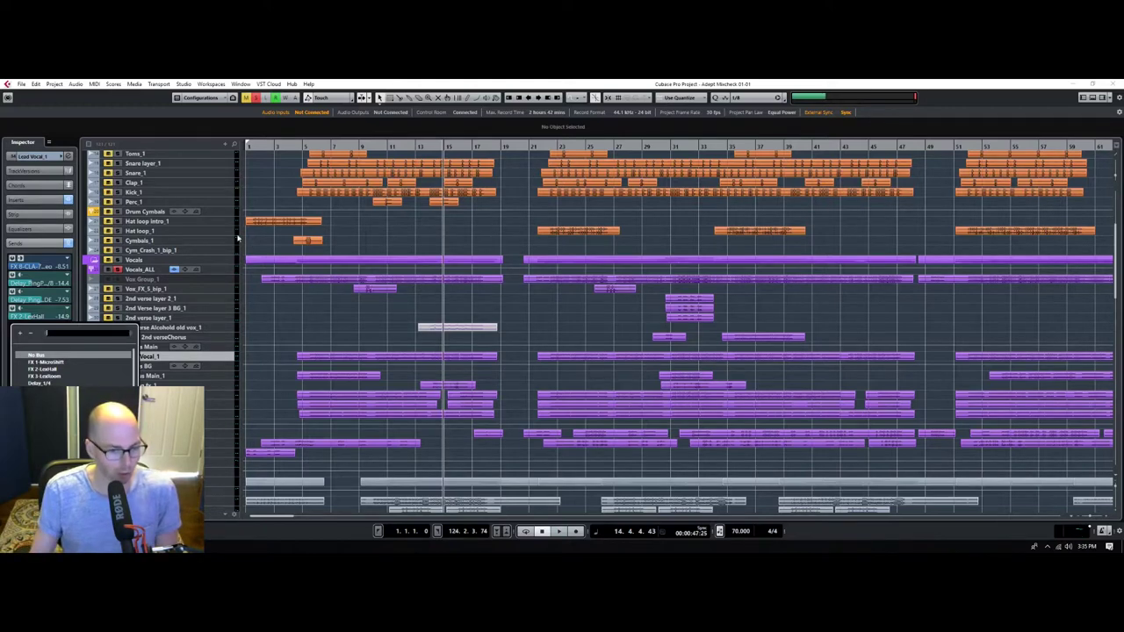
click(313, 148)
click(312, 147)
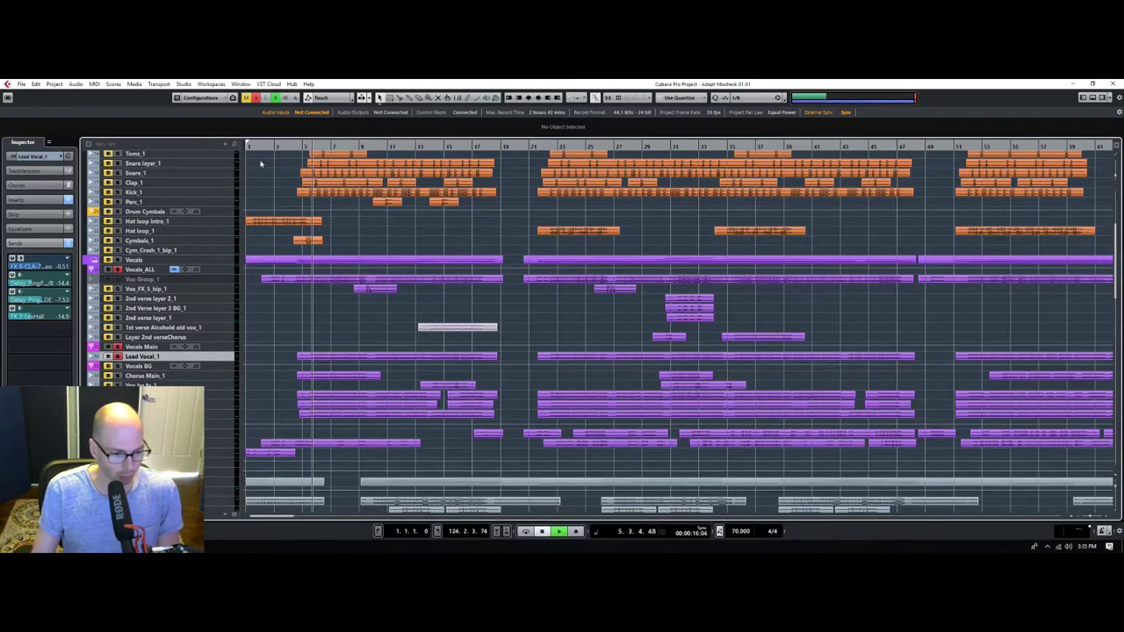
key(space)
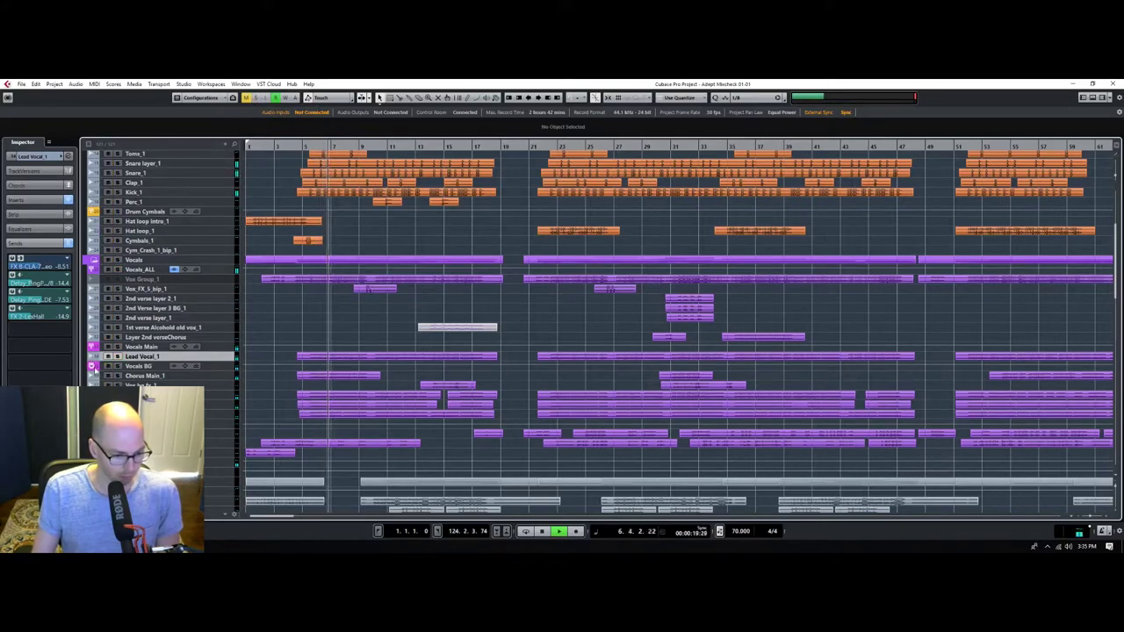
Mute Vocals BG, Vocals Ad Lib, Vox_FX_5_bip_1 and the three 2nd verse layer tracks during playback.
click(107, 365)
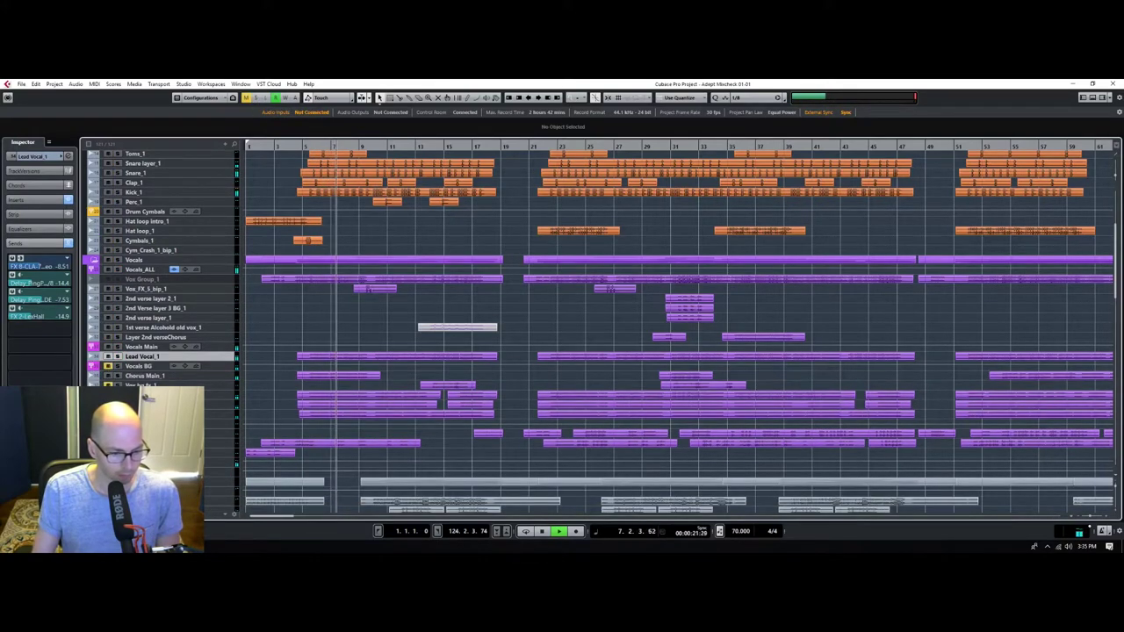
click(108, 289)
click(107, 299)
click(107, 308)
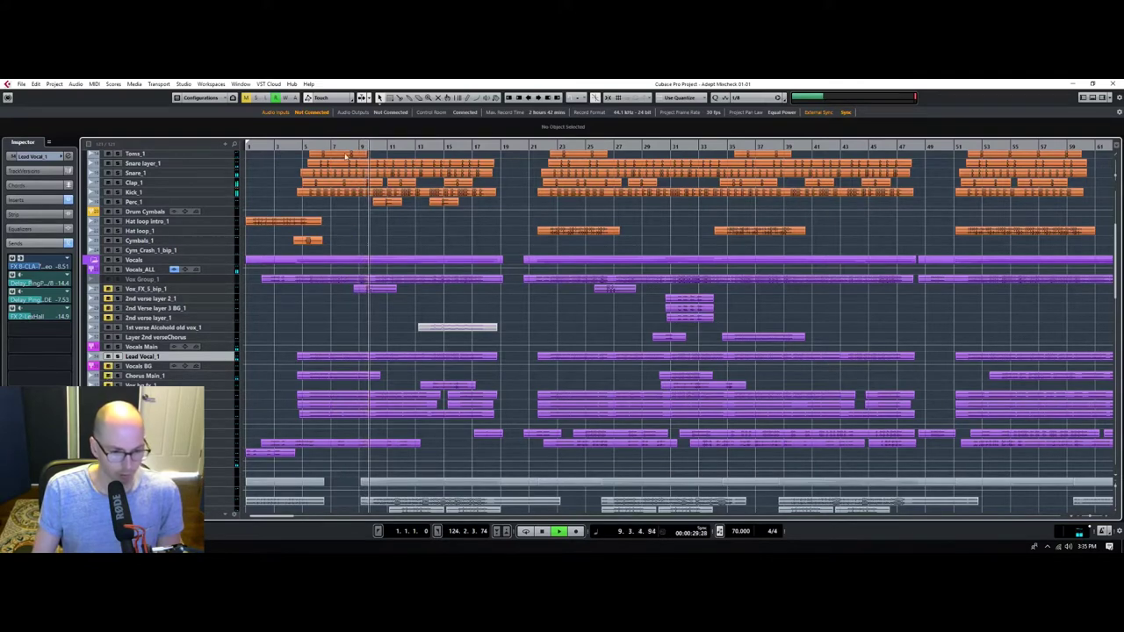
Audition the lead vocal against the instruments from about bar 5 and open Lead Vocal_1's basic track settings.
click(301, 145)
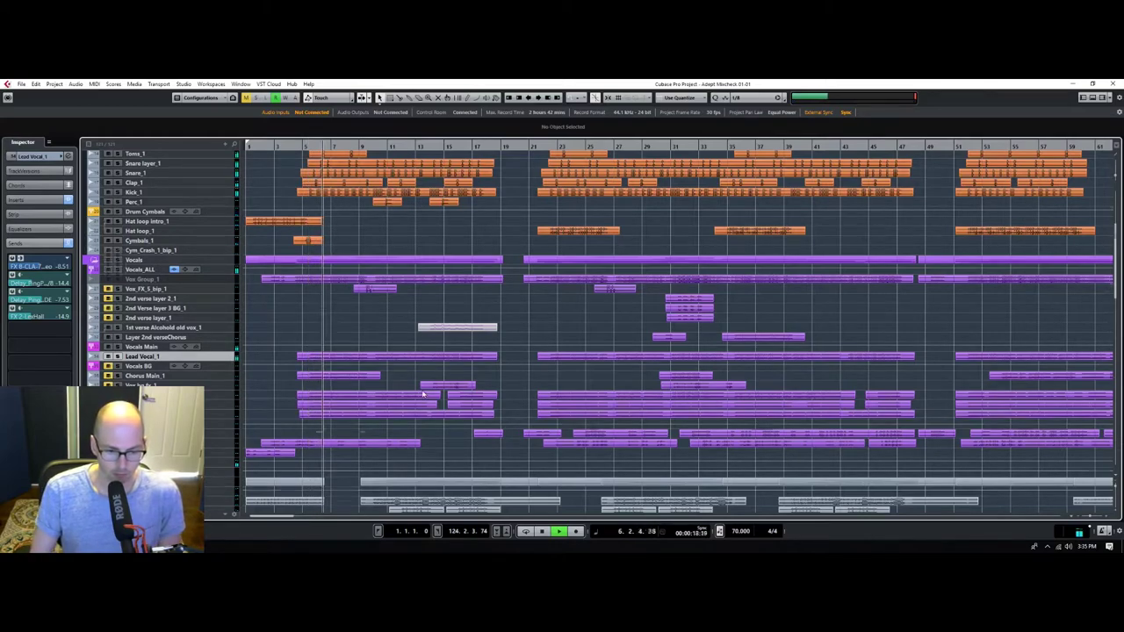
scroll(422, 394, down, 5)
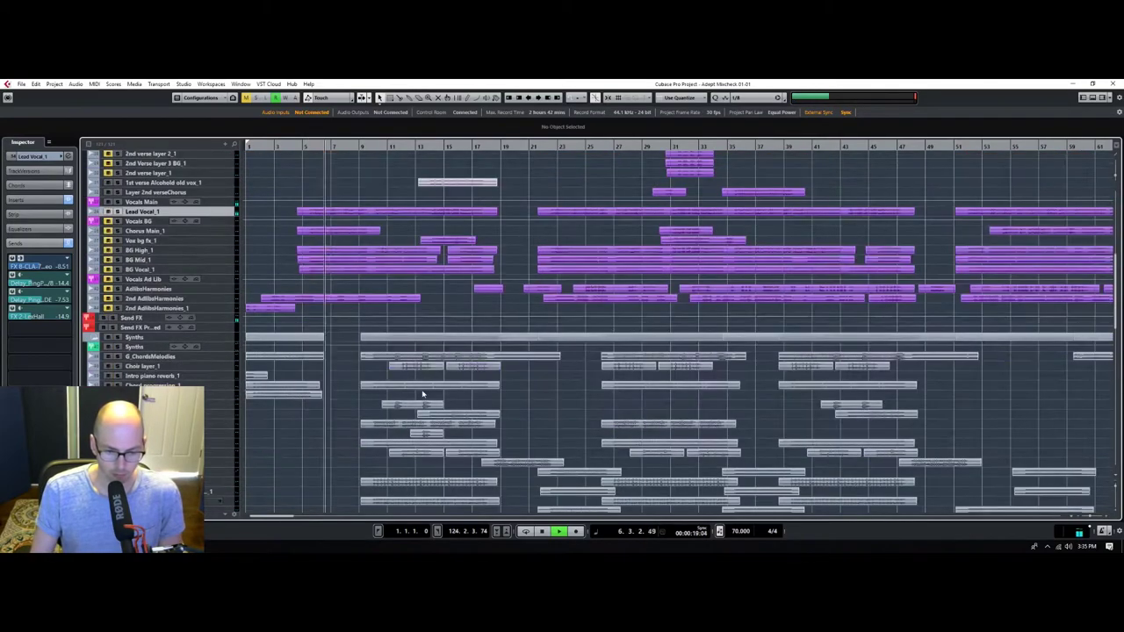
click(221, 211)
click(225, 209)
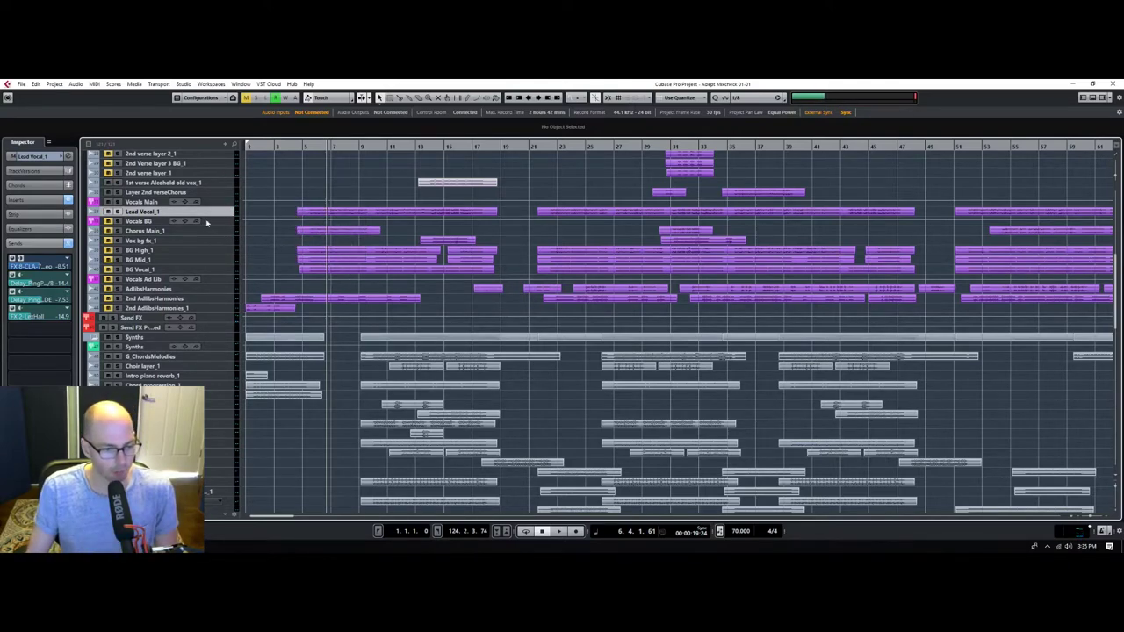
click(51, 156)
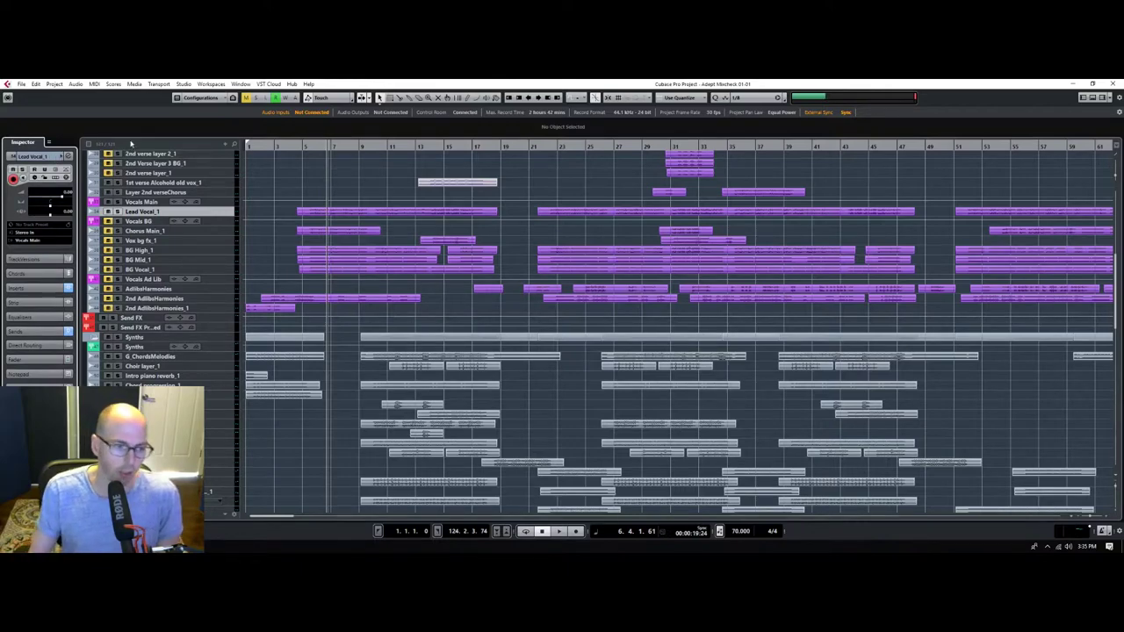
Open Lead Vocal_1's inserts during playback and audition the vocal in the mix again from about bar 12.
scroll(259, 234, up, 5)
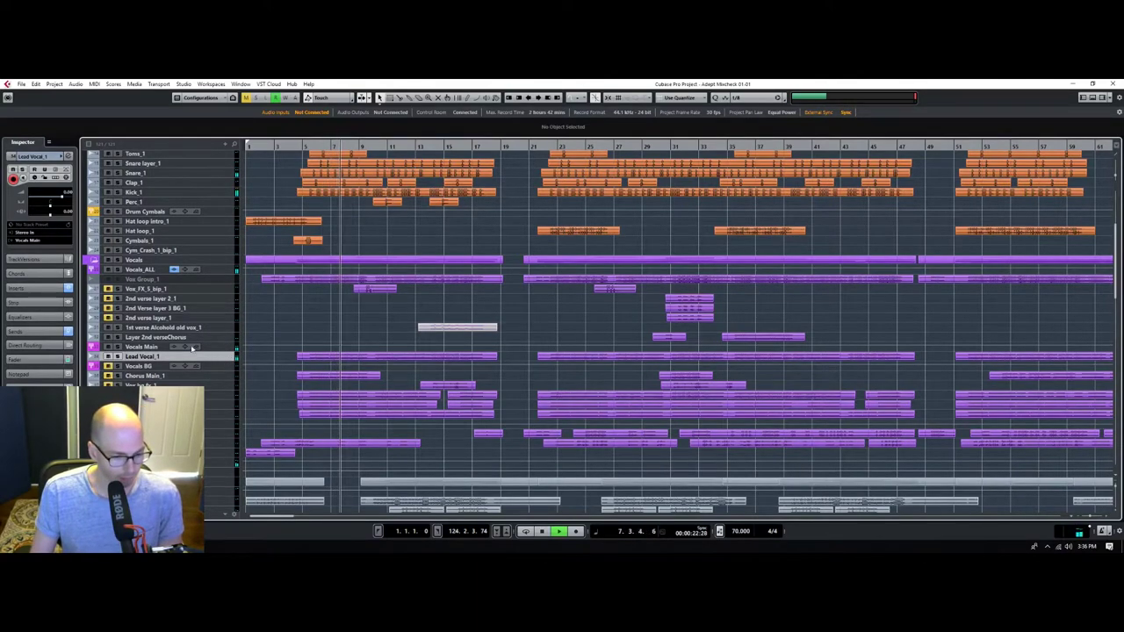
click(35, 287)
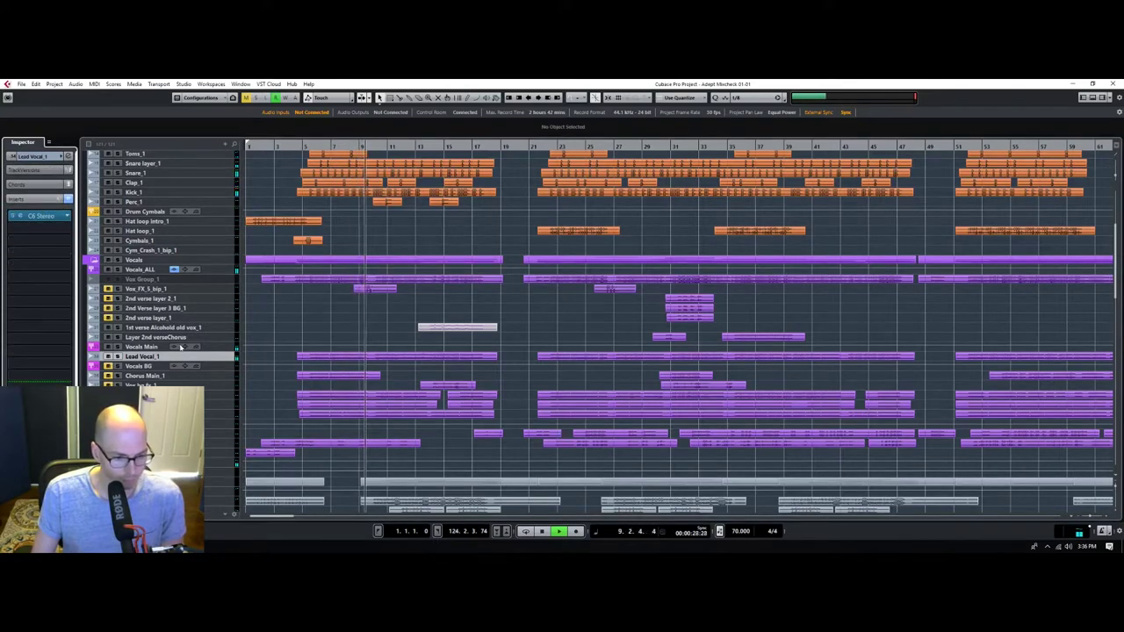
key(space)
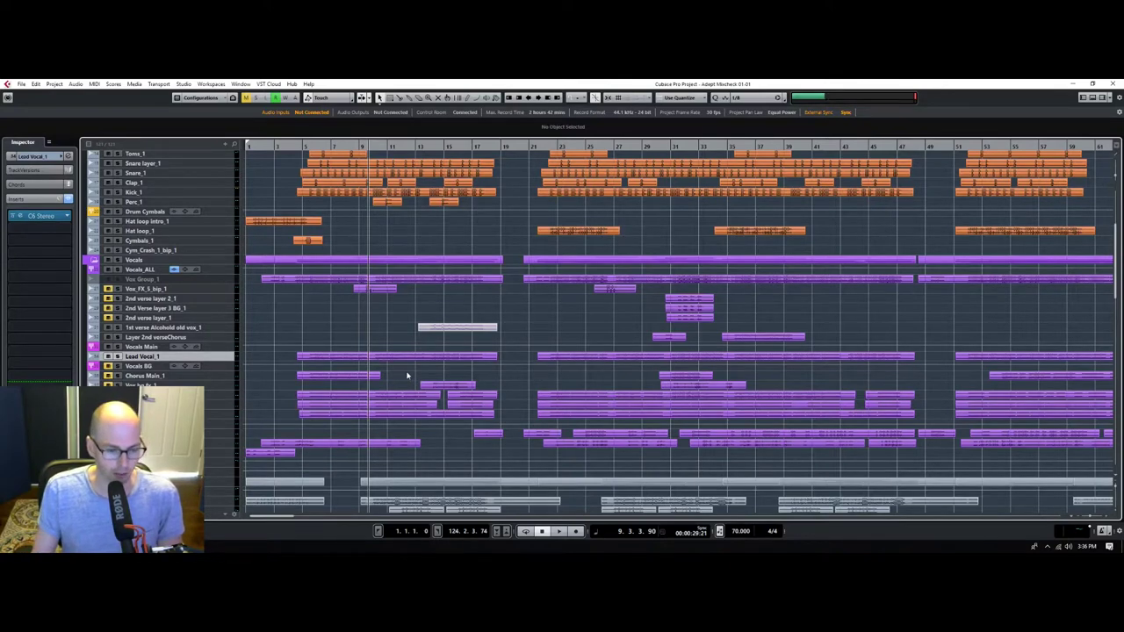
click(405, 146)
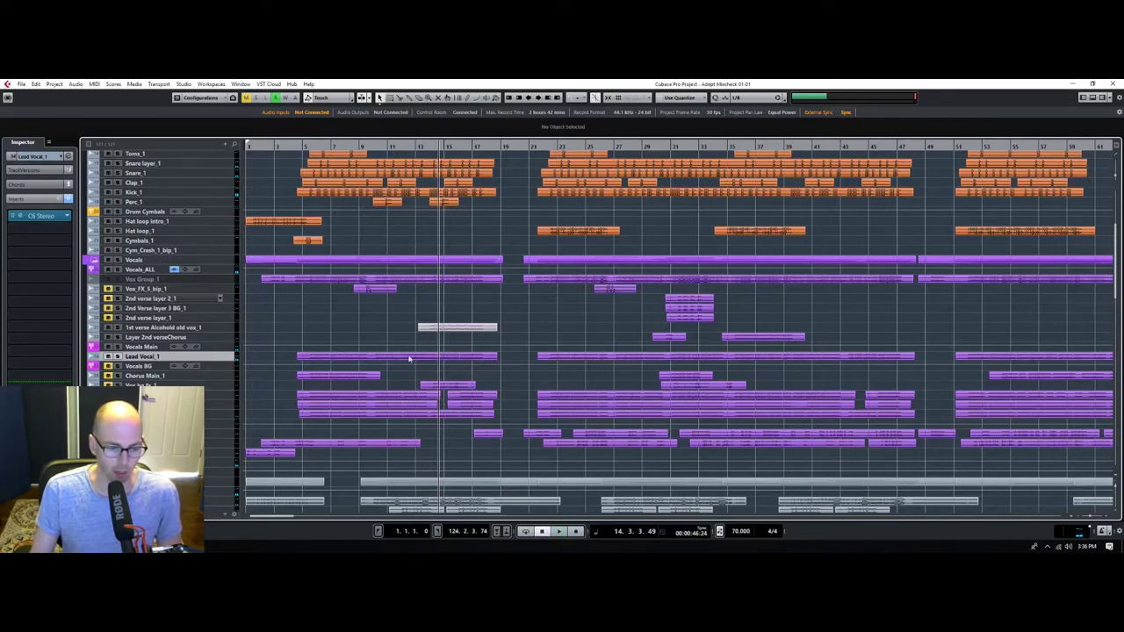
scroll(406, 359, down, 8)
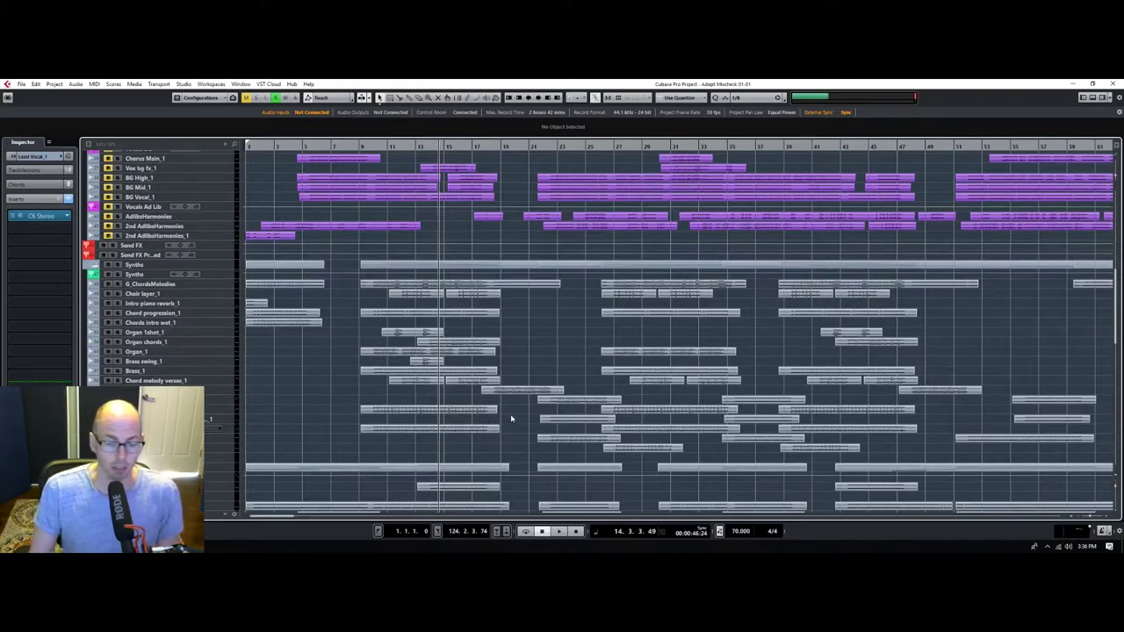
Play from about bar 12 and audition G_ChordsMelodies and Choir layer_1 in solo, one at a time.
click(399, 144)
double_click(406, 144)
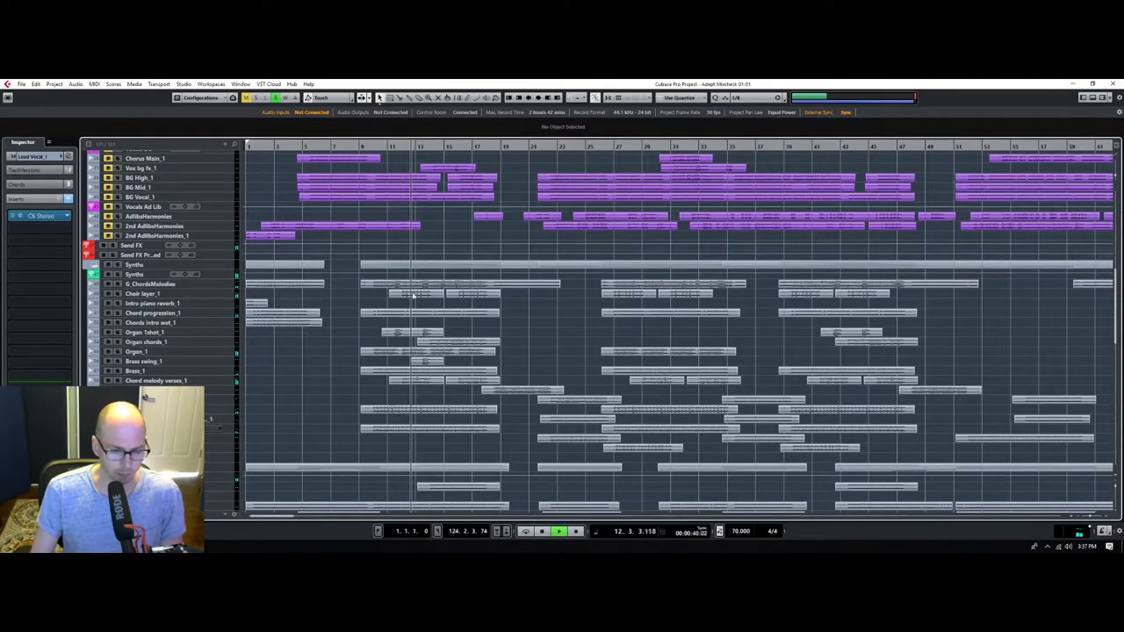
click(117, 283)
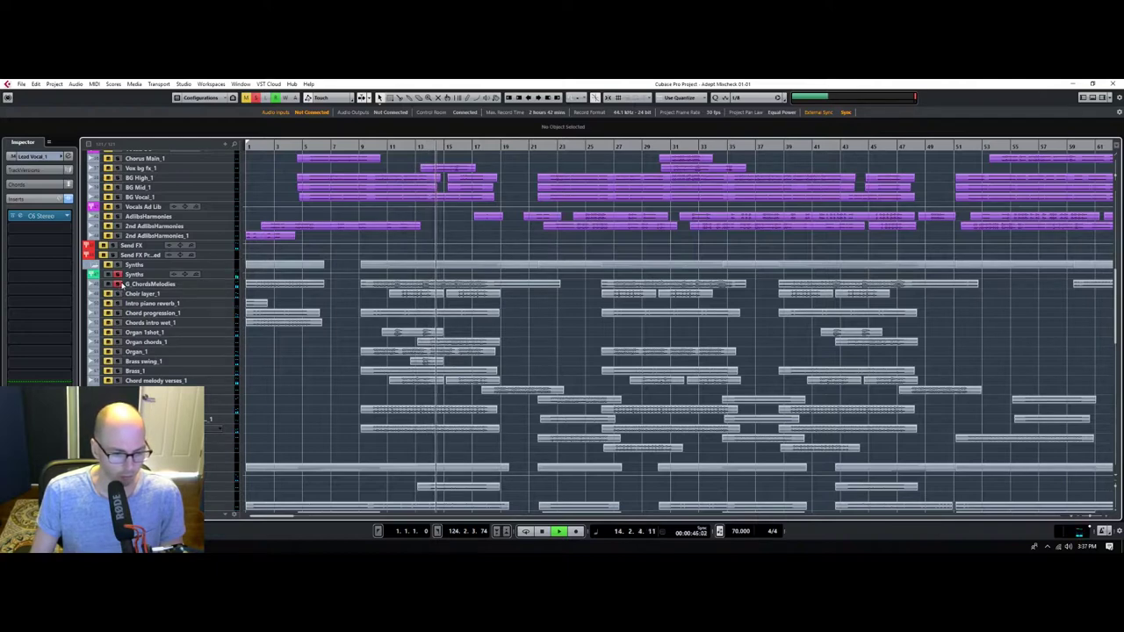
click(117, 284)
click(118, 293)
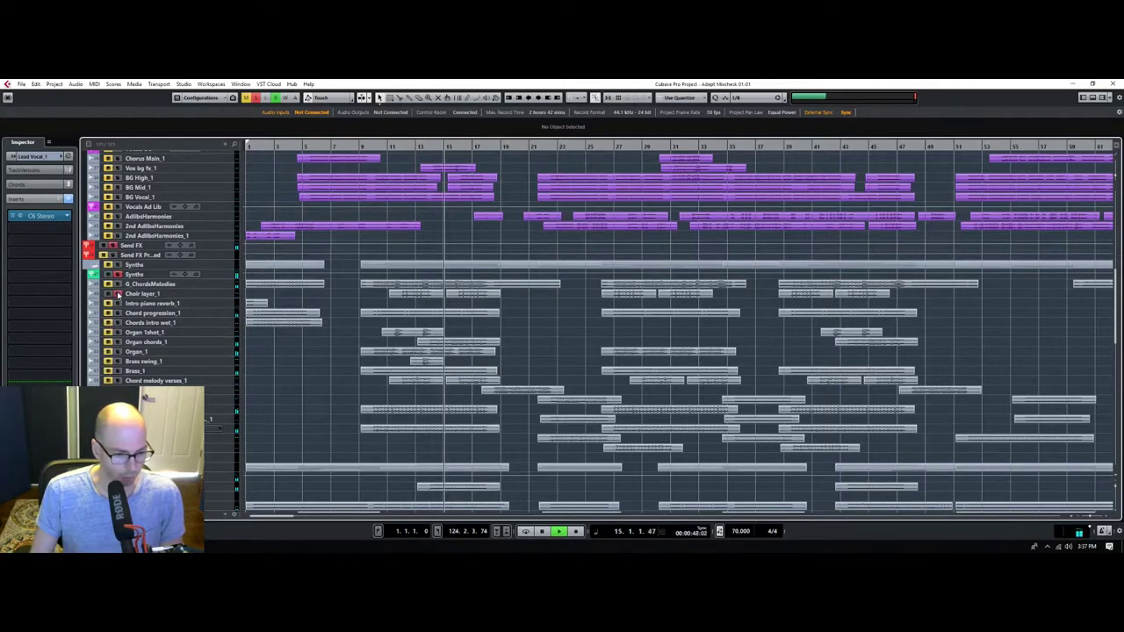
Clear the solos and open Lead Vocal_1's basic track settings during playback.
scroll(320, 334, up, 5)
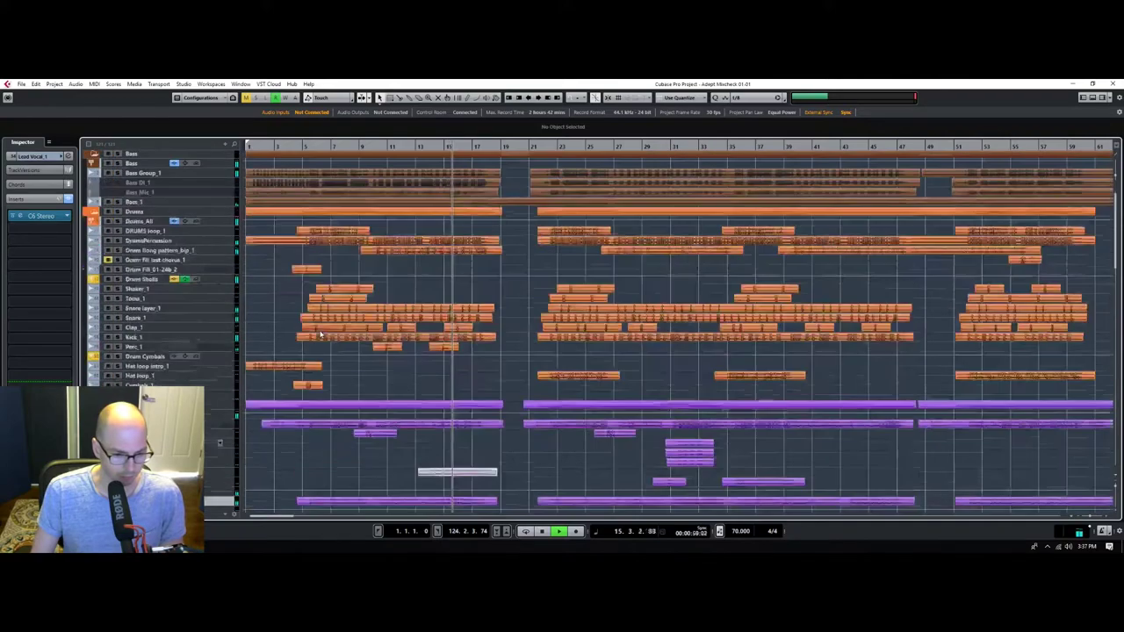
scroll(321, 334, down, 5)
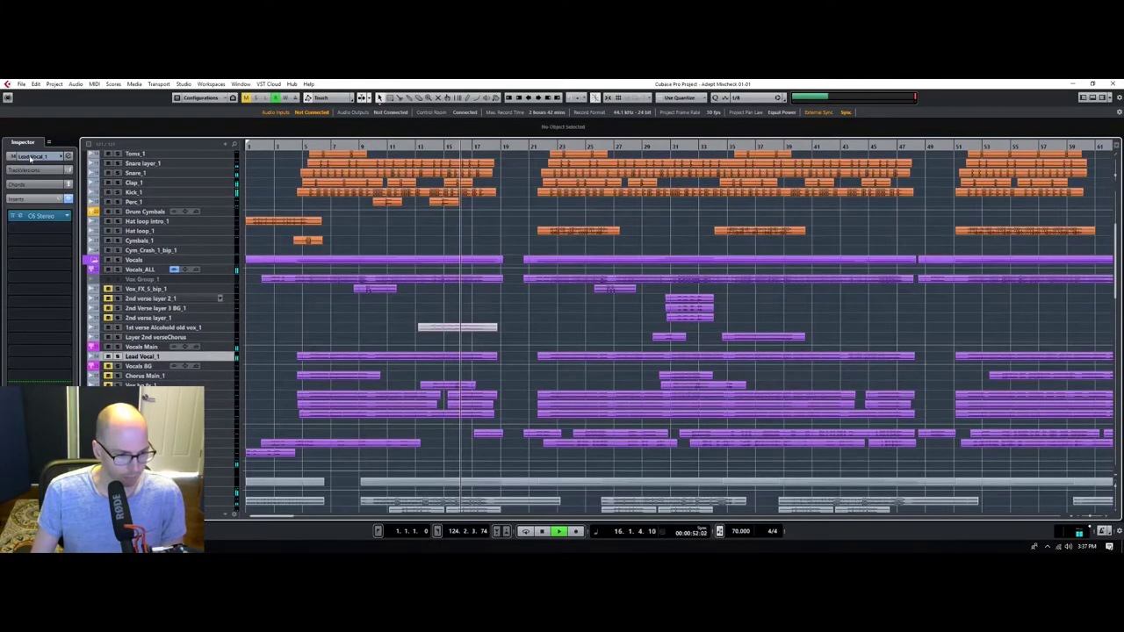
click(31, 156)
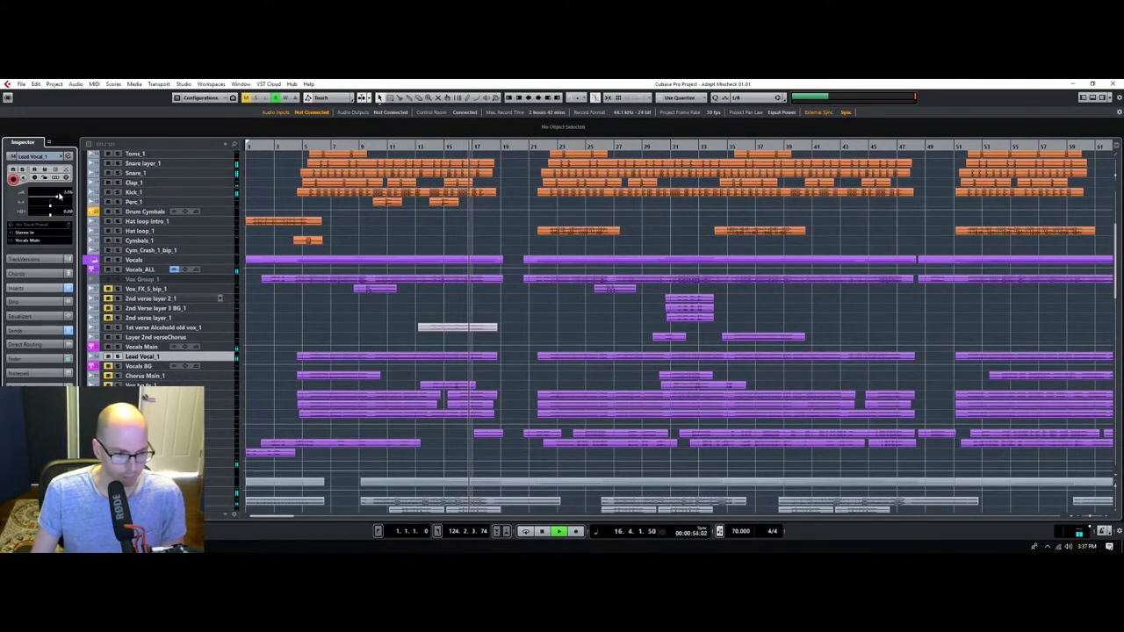
Solo Chord melody verses_1 from about bar 12 and boost its EQ band 2 by 17.7 dB at 482.7 Hz.
scroll(311, 292, down, 6)
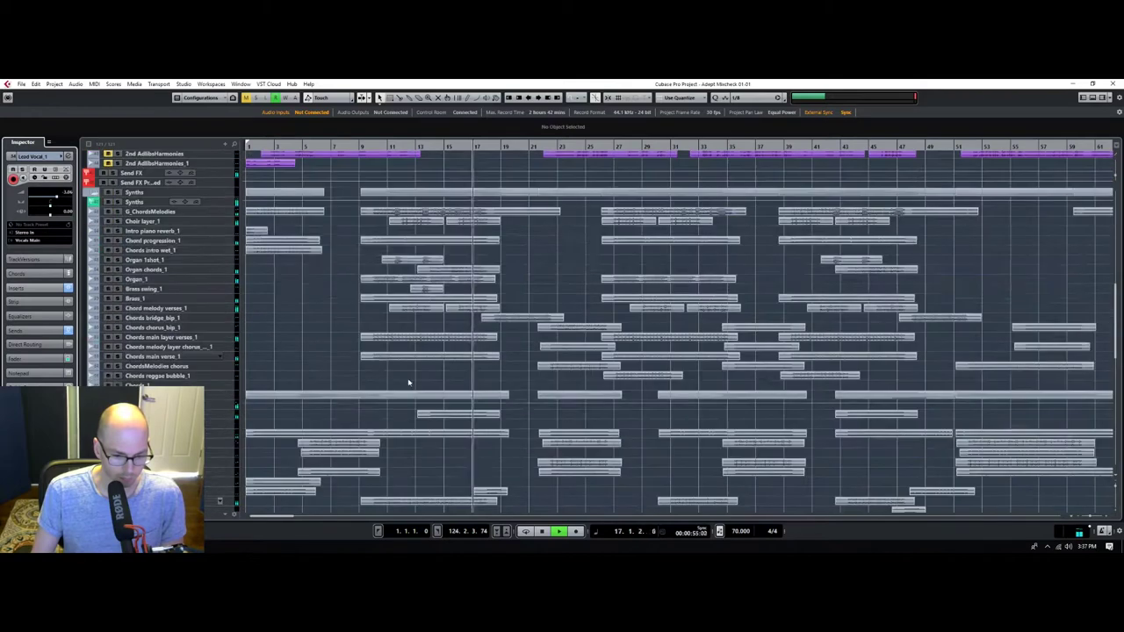
click(183, 308)
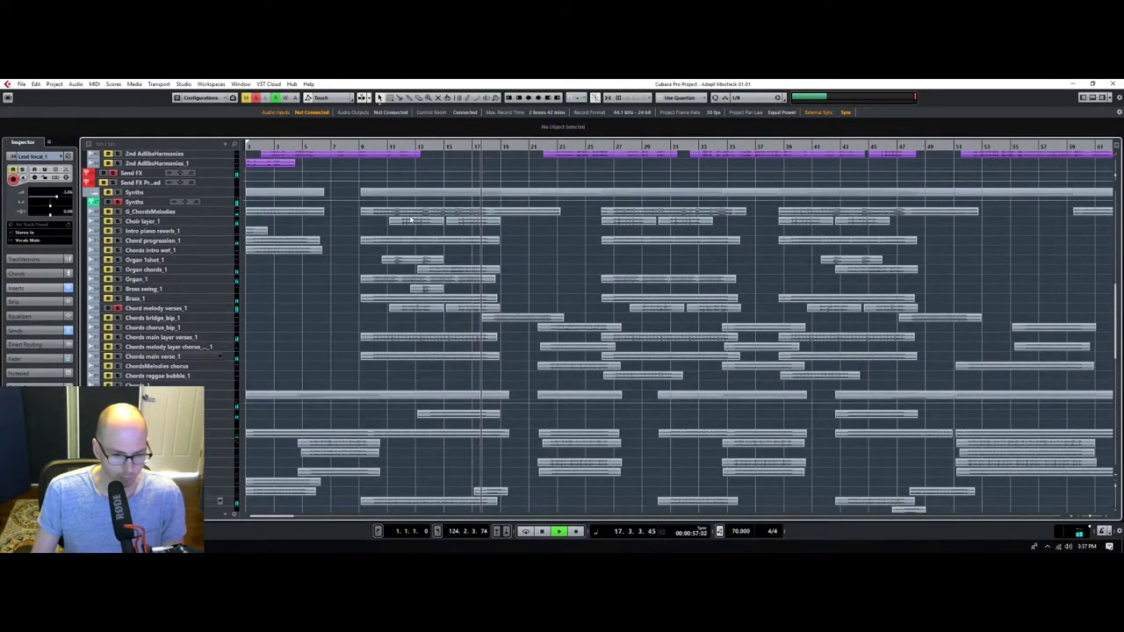
click(399, 147)
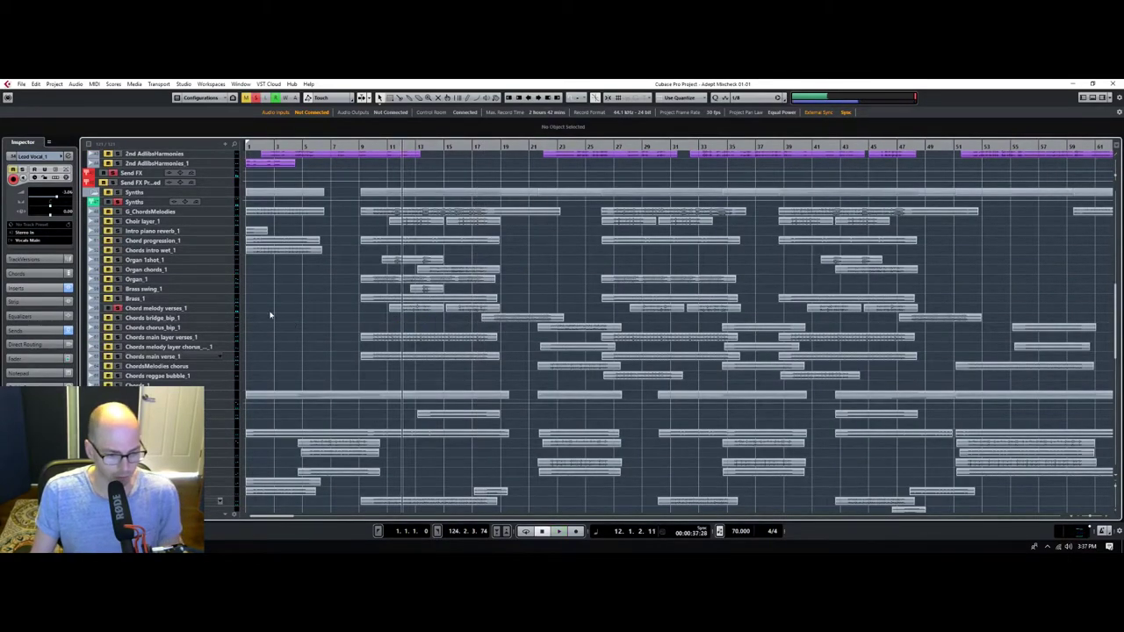
click(233, 308)
key(space)
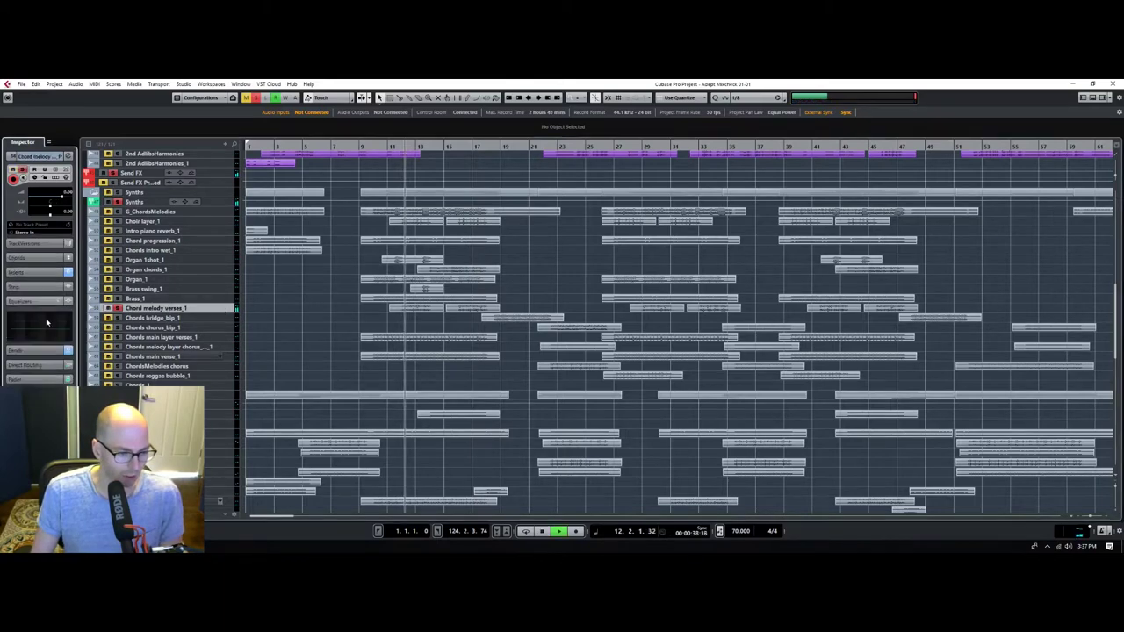
click(68, 157)
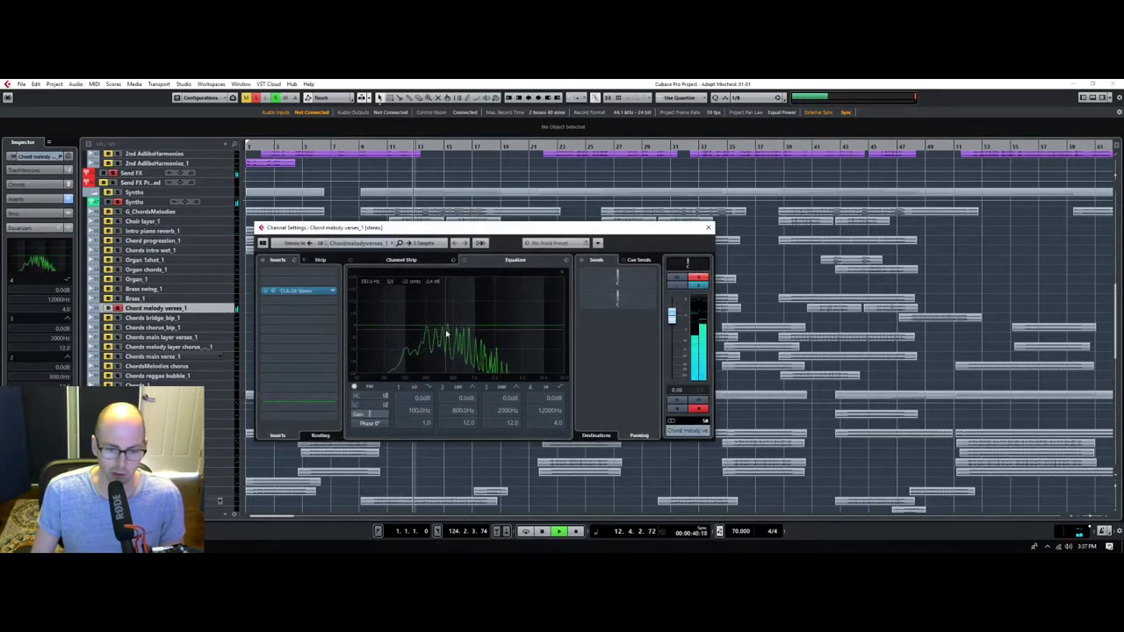
drag(446, 326, 452, 293)
Replay from about bar 12 with Lead Vocal_1 soloed alongside Chord melody verses_1.
click(406, 145)
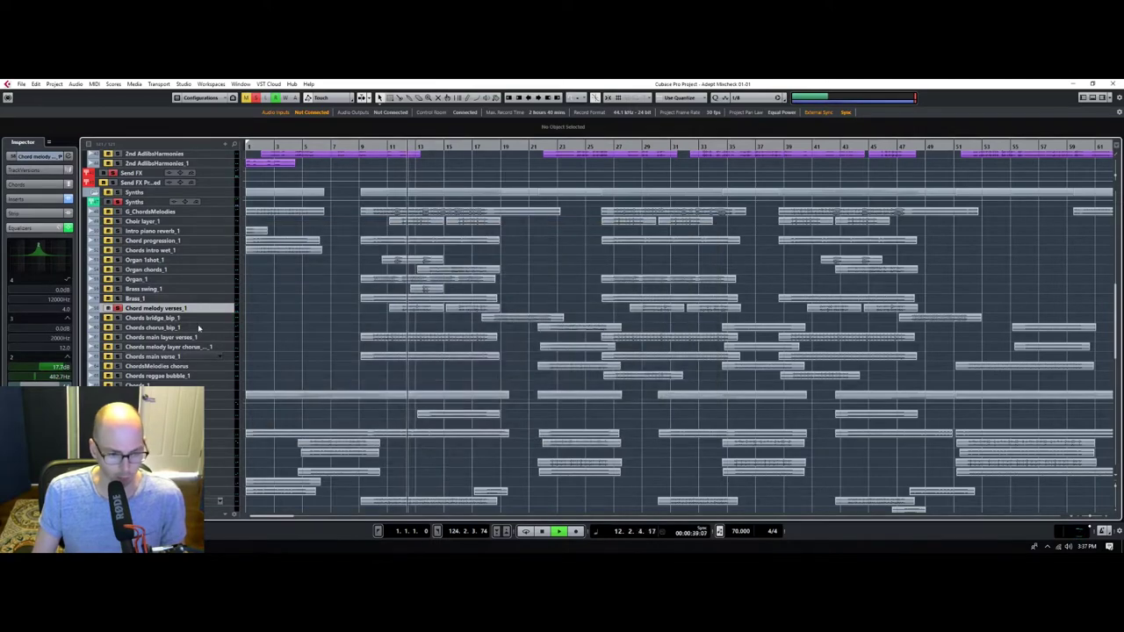
scroll(307, 283, up, 3)
scroll(115, 178, up, 5)
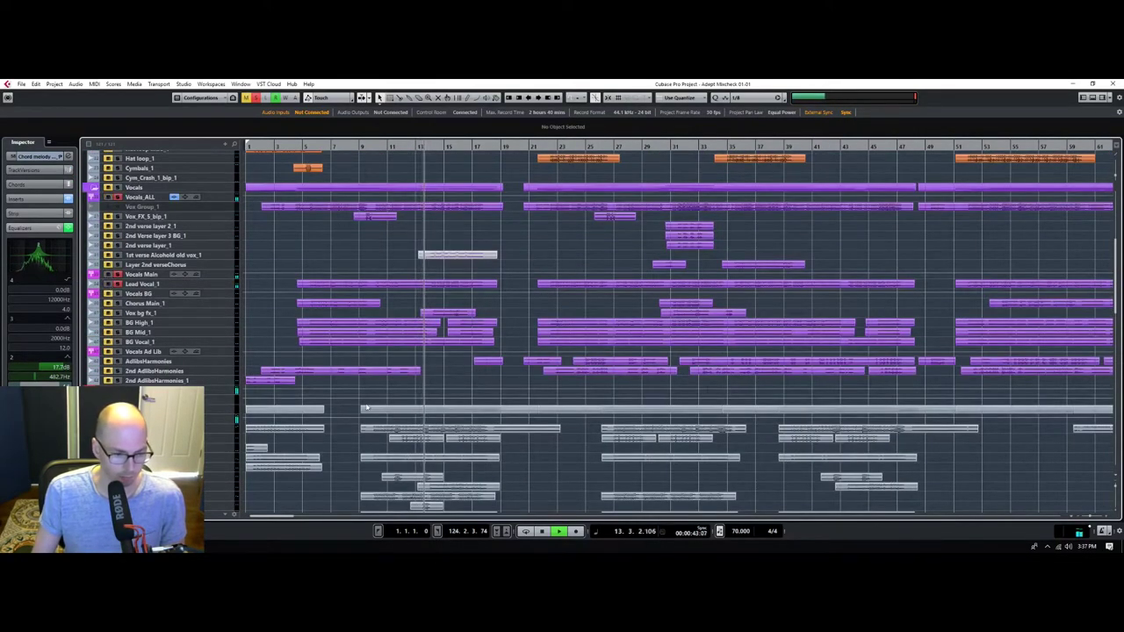
scroll(367, 406, down, 3)
Set Chord melody verses_1's EQ band 2 to -6.5 dB at 566.8 Hz and band 3 to 14.0 dB at 246.6 Hz.
click(70, 155)
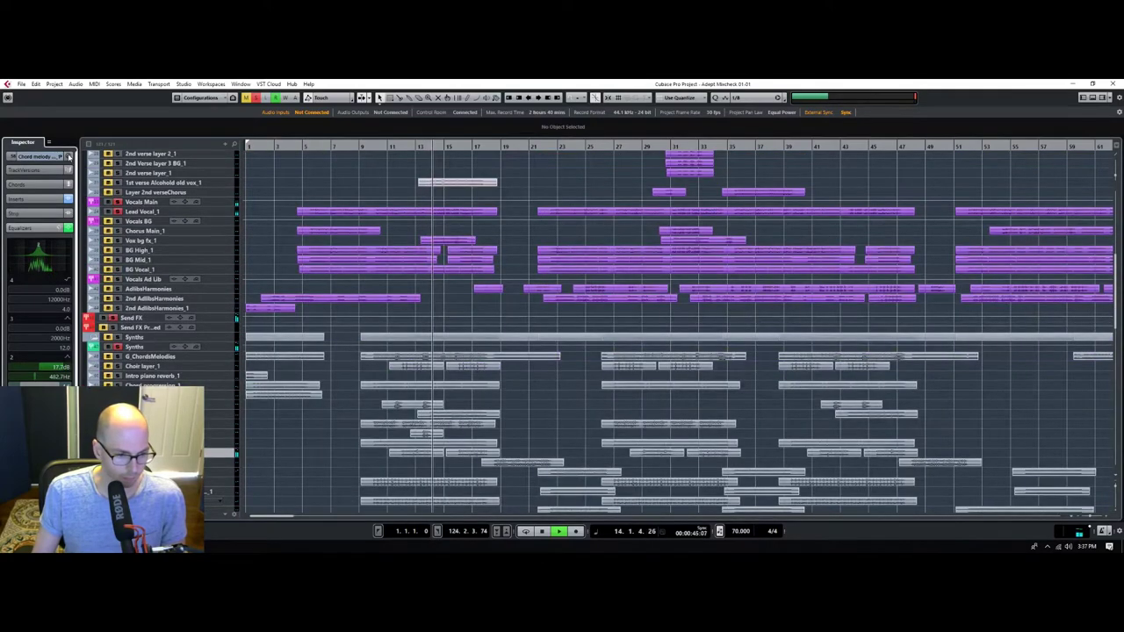
key(space)
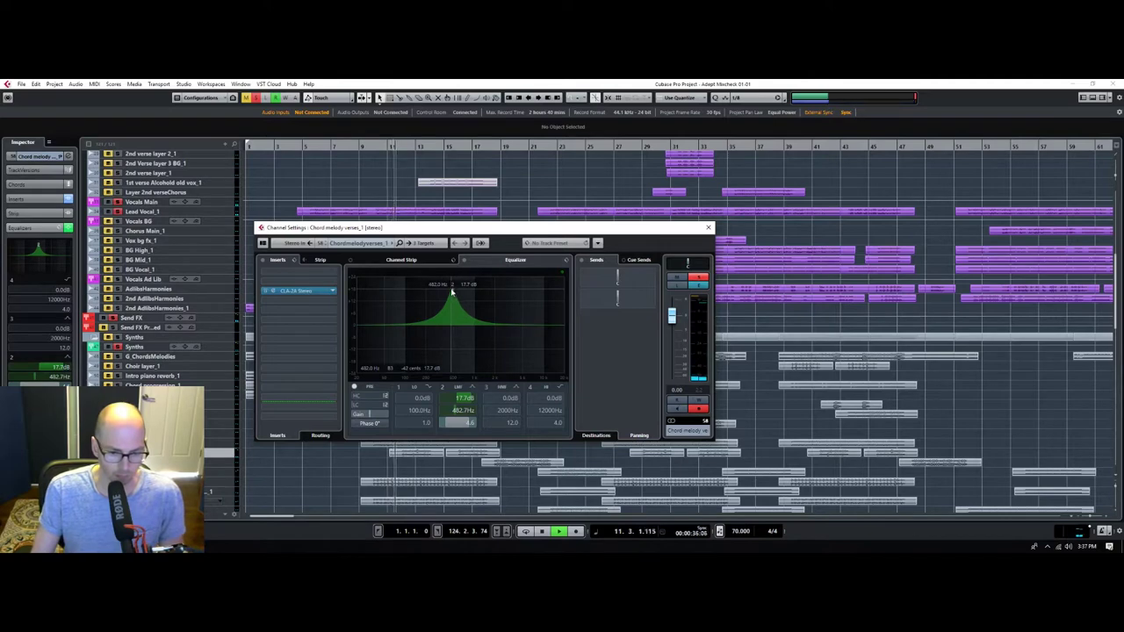
drag(449, 231, 676, 249)
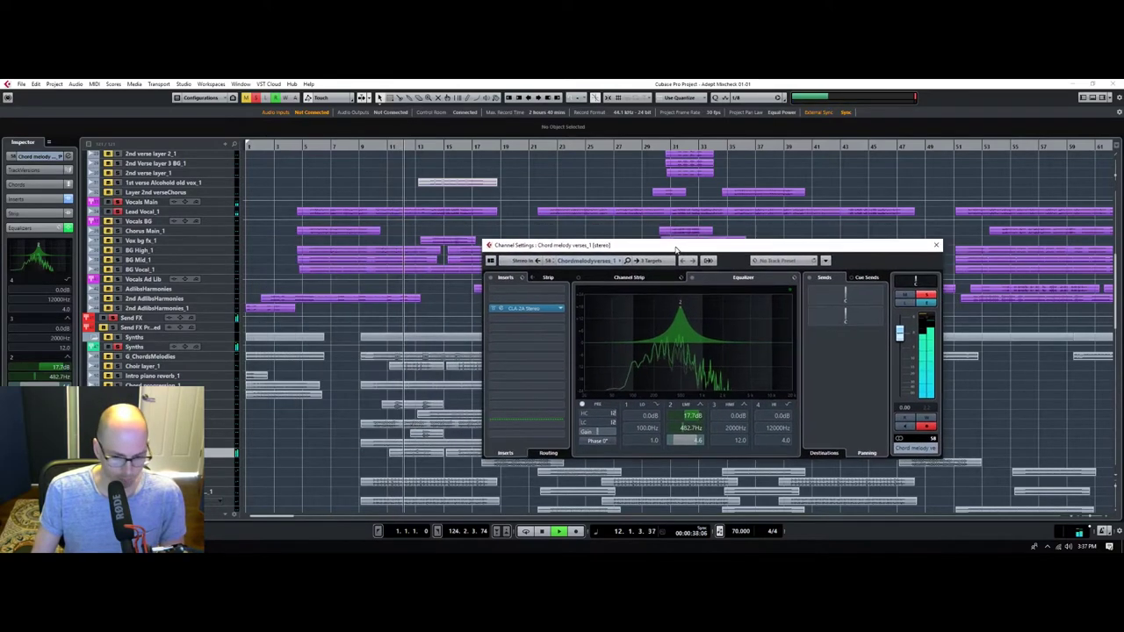
drag(678, 307, 641, 311)
scroll(686, 357, down, 1)
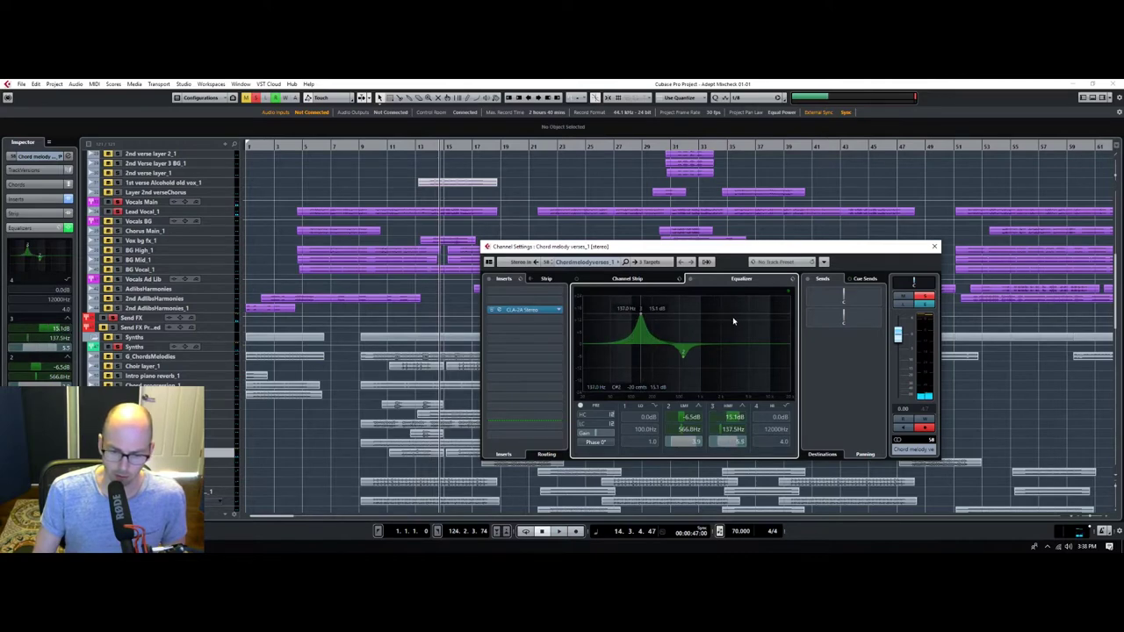
drag(733, 322, 662, 313)
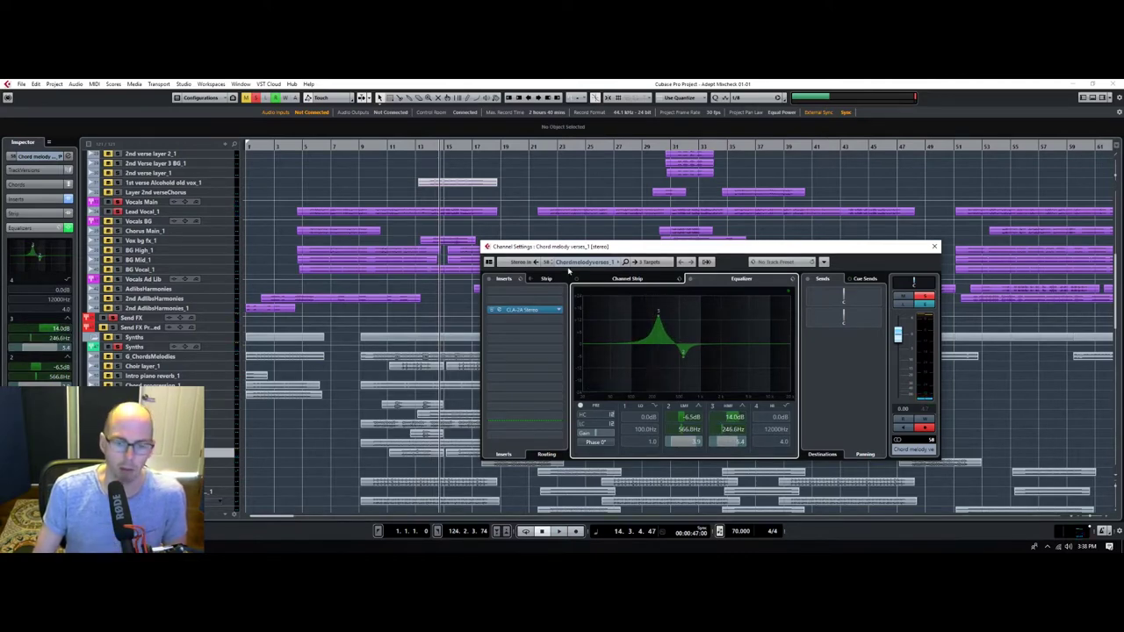
Set Chord melody verses_1's EQ band 3 to -6.5 dB at 382.1 Hz during playback and replay from about bar 13.
click(405, 146)
key(space)
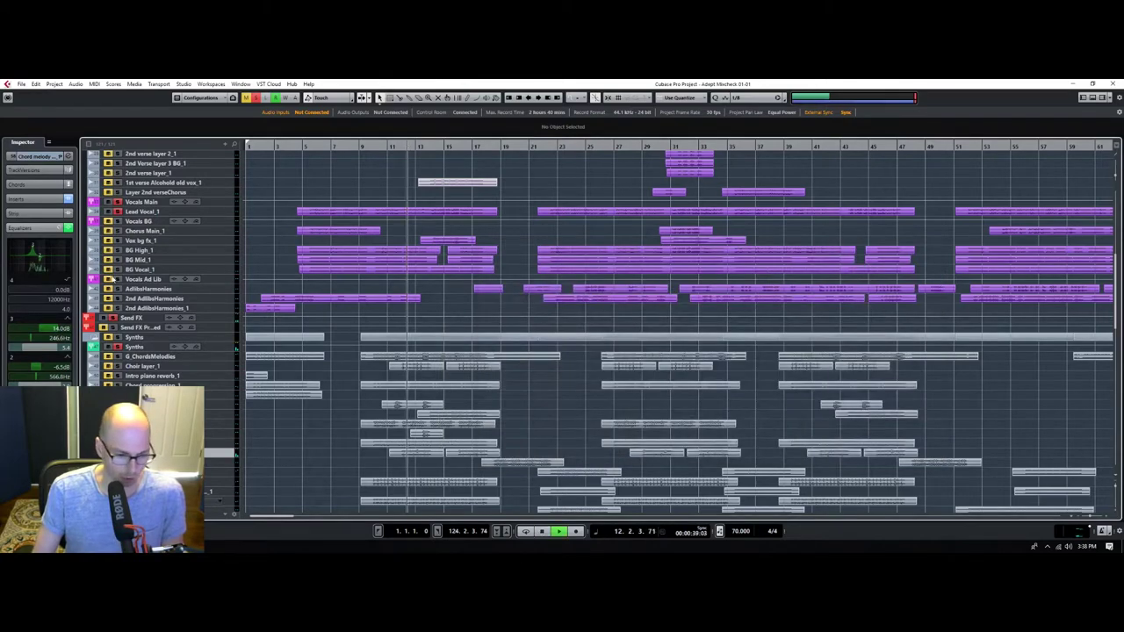
click(67, 156)
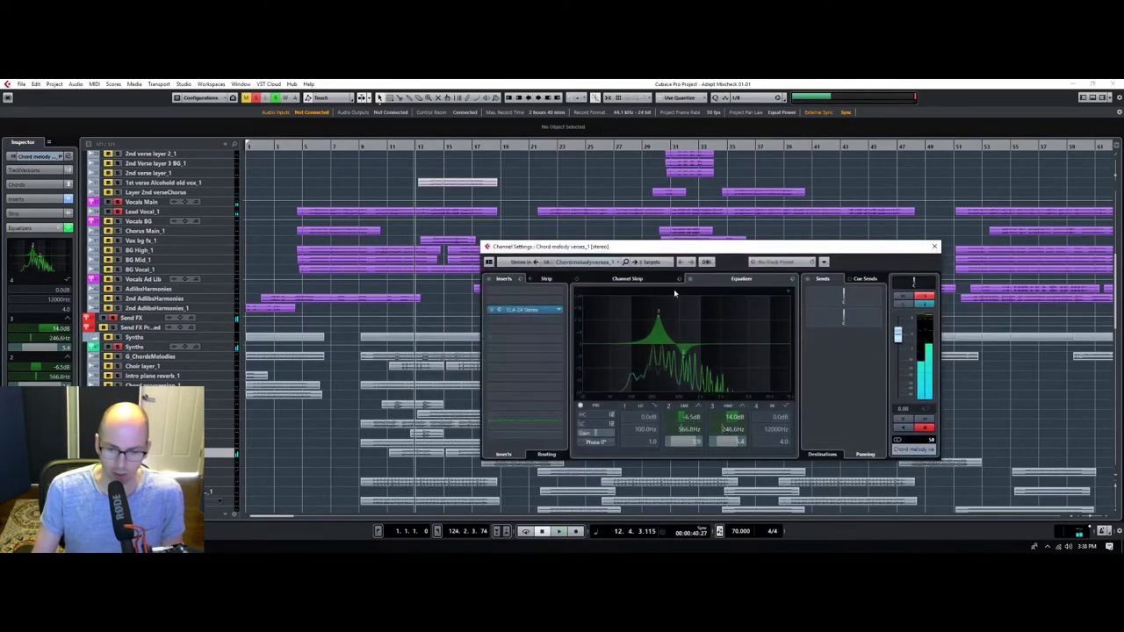
shift+drag(657, 318, 672, 358)
key(space)
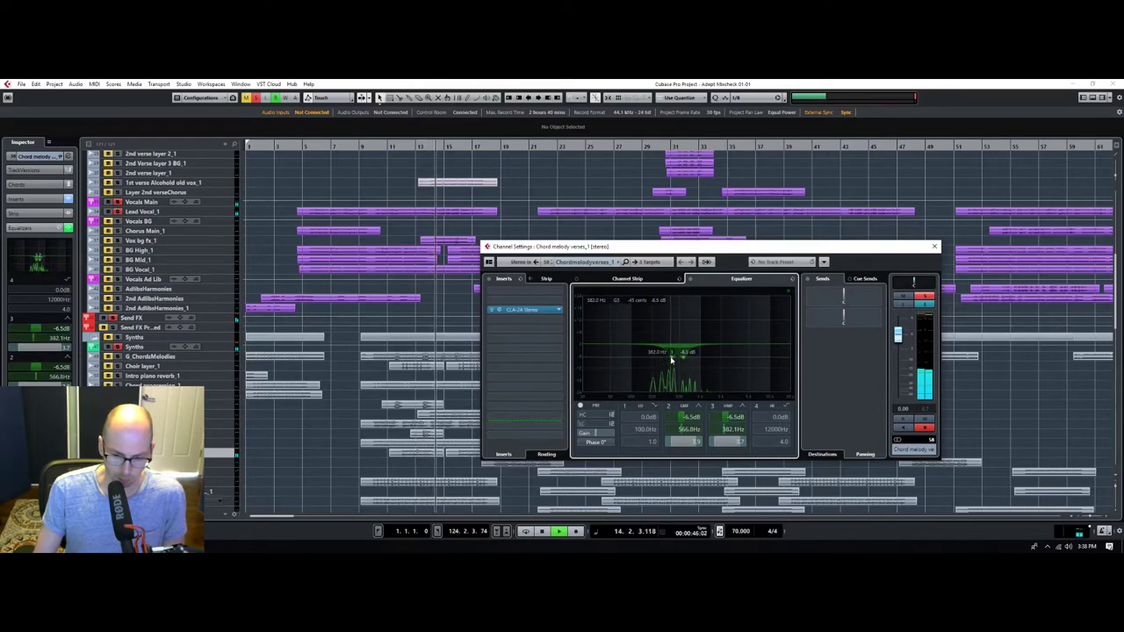
drag(404, 145, 420, 146)
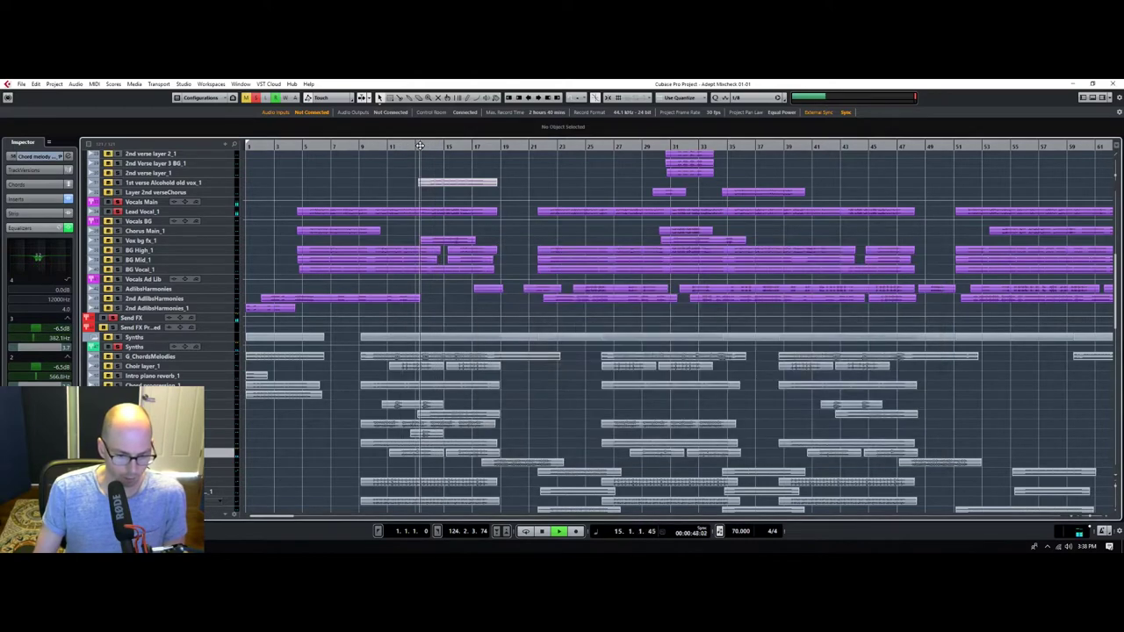
Audition the Chords bridge_bip_1 track in solo and solo Organ_1 instead, playing from about bar 11.
scroll(419, 146, up, 2)
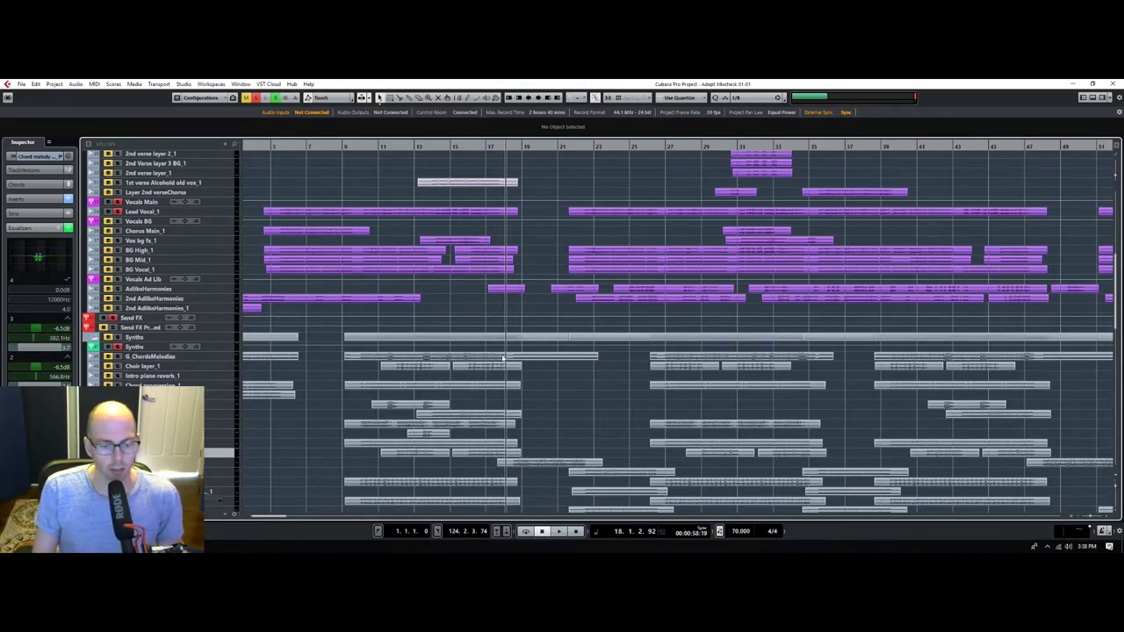
scroll(448, 399, down, 3)
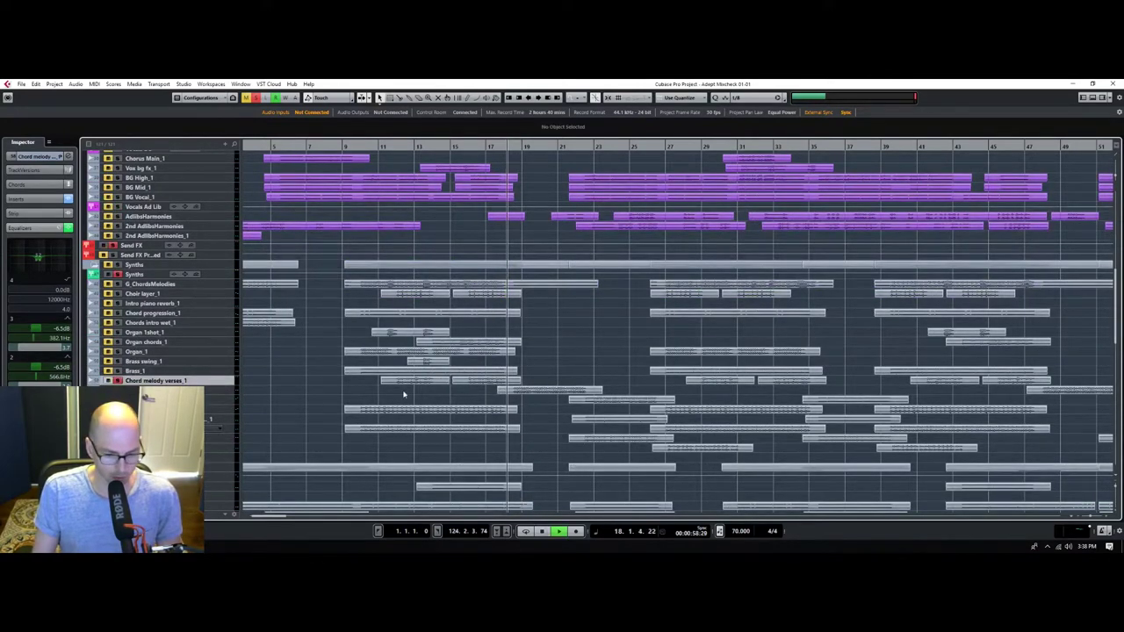
click(230, 392)
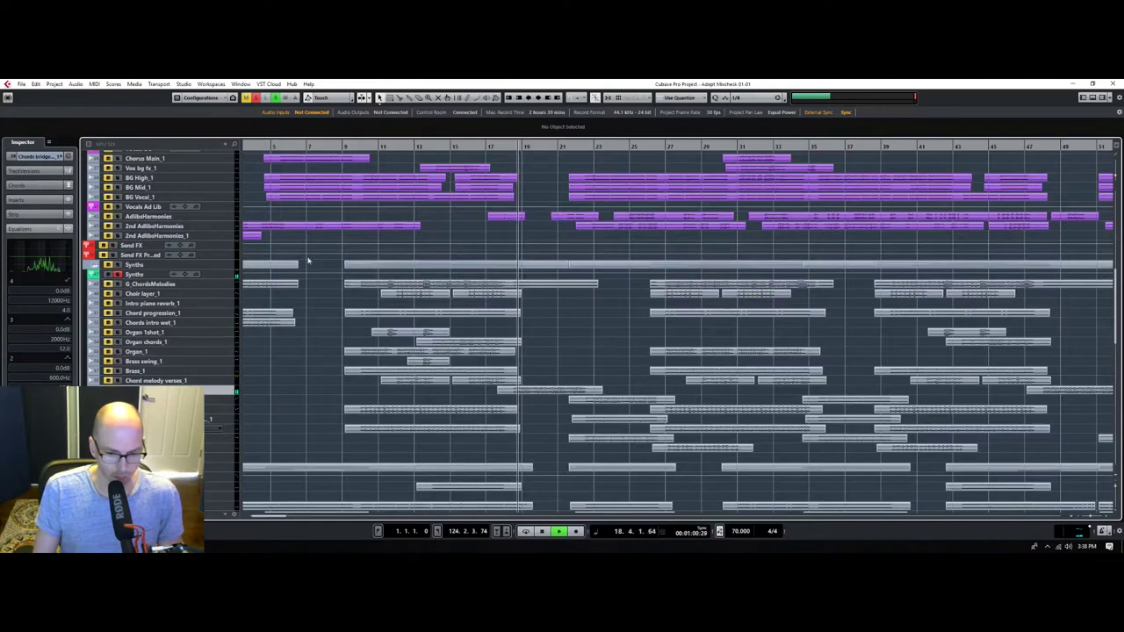
click(382, 148)
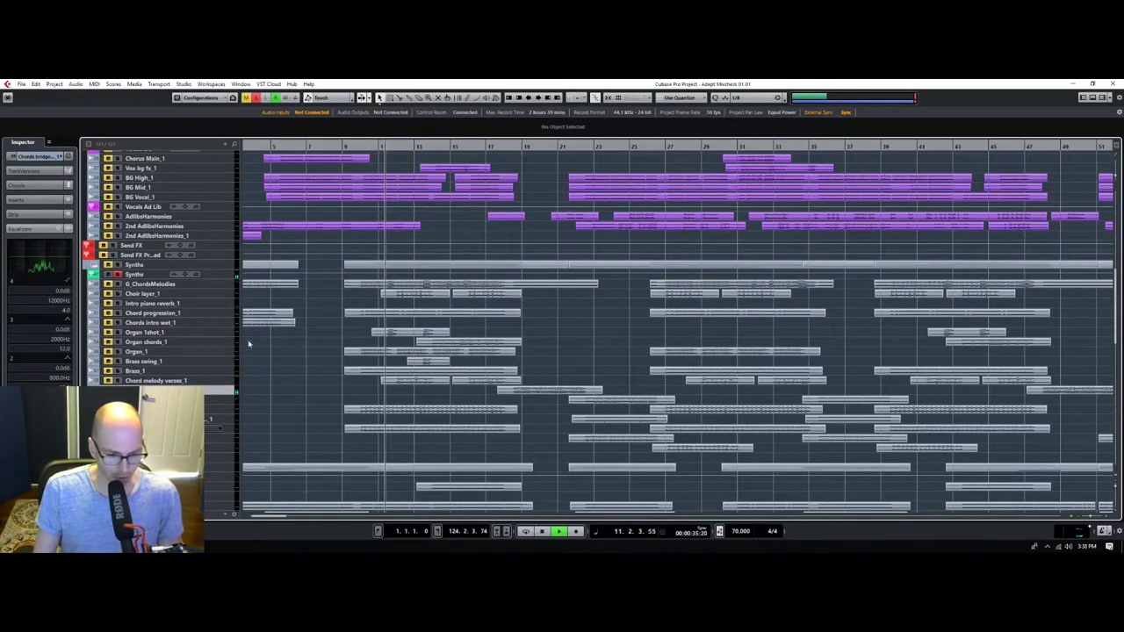
click(225, 355)
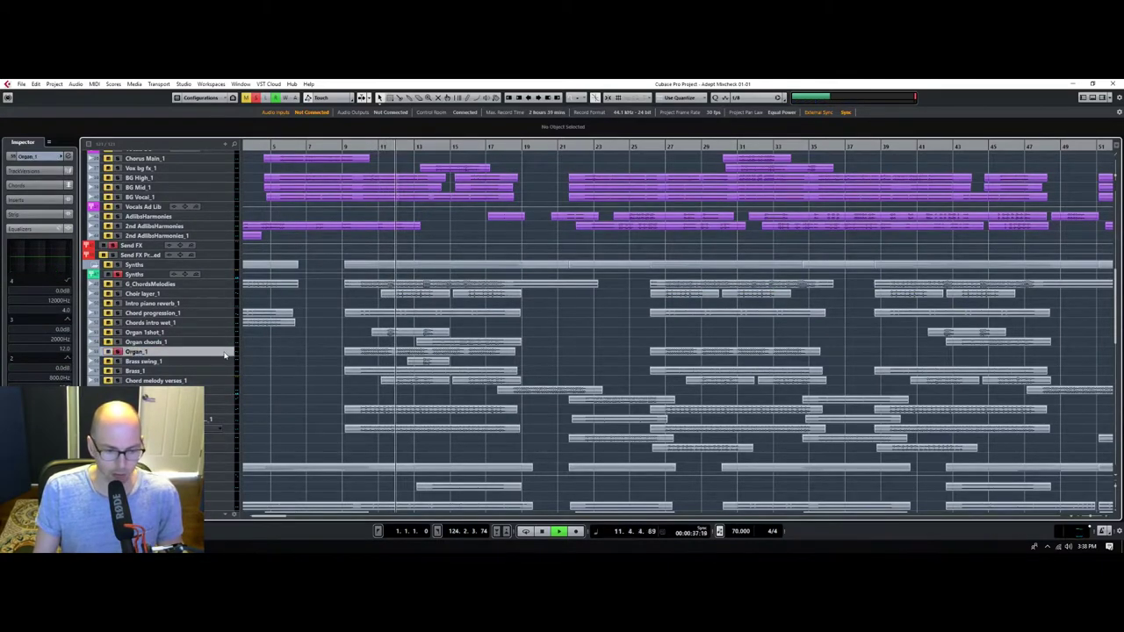
Solo Lead Vocal_1 together with Organ_1 and play both from about bar 11.
scroll(194, 290, up, 9)
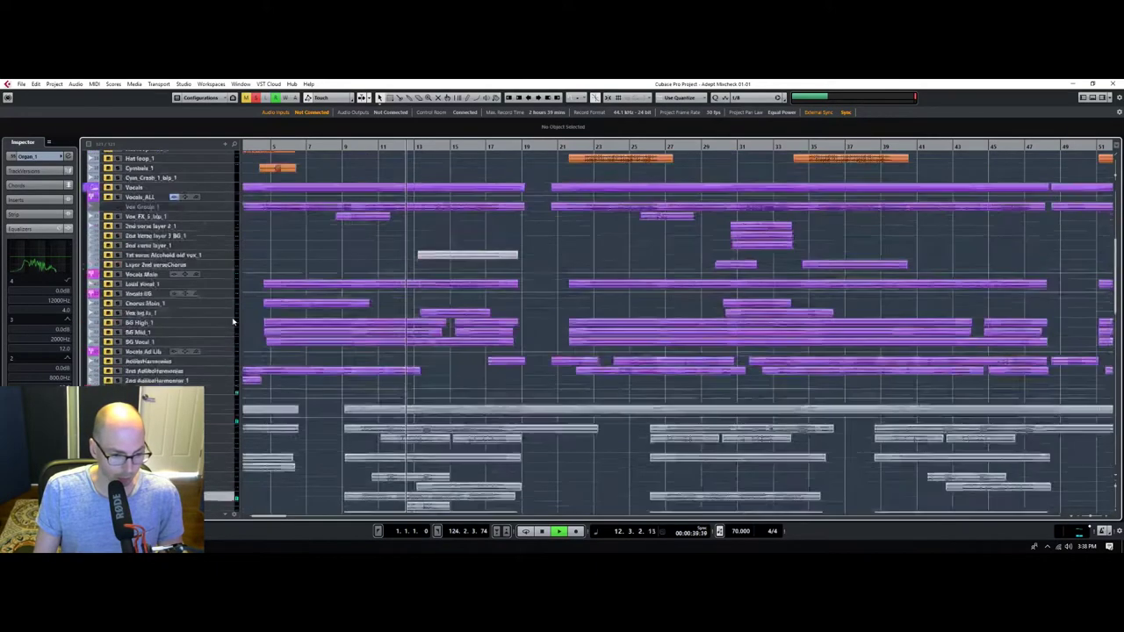
scroll(171, 289, up, 6)
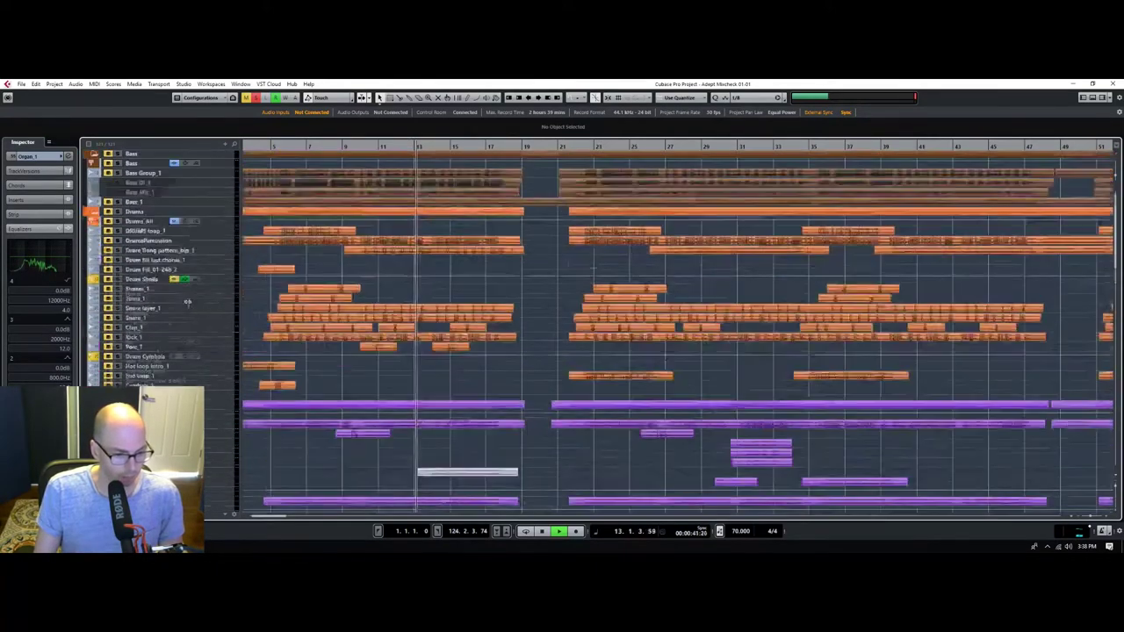
scroll(140, 288, down, 9)
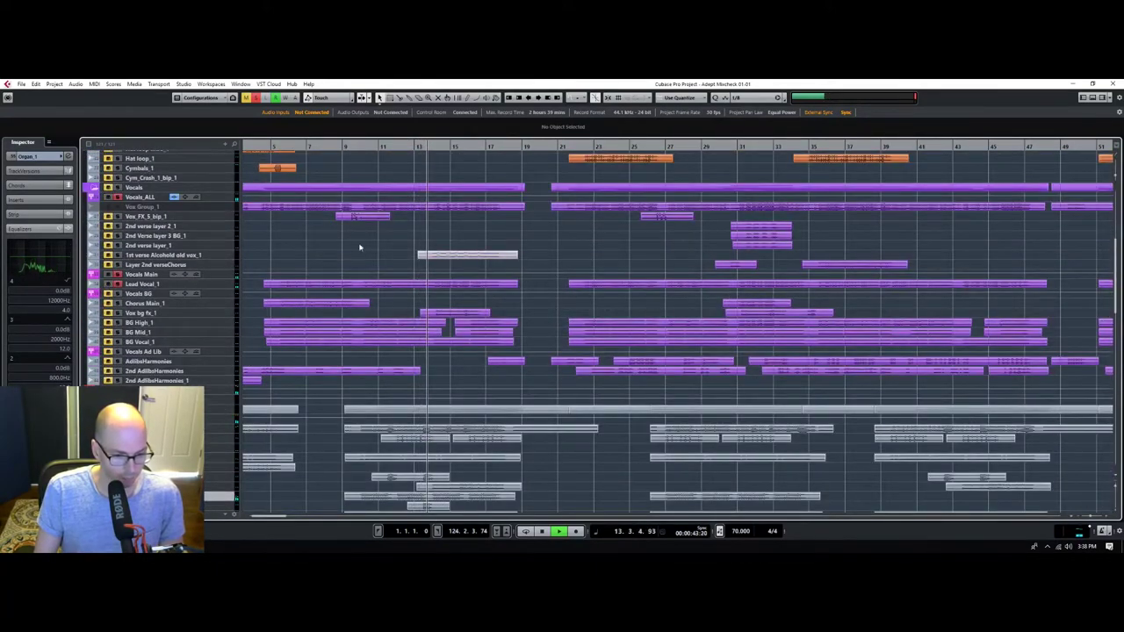
click(386, 146)
scroll(415, 321, down, 6)
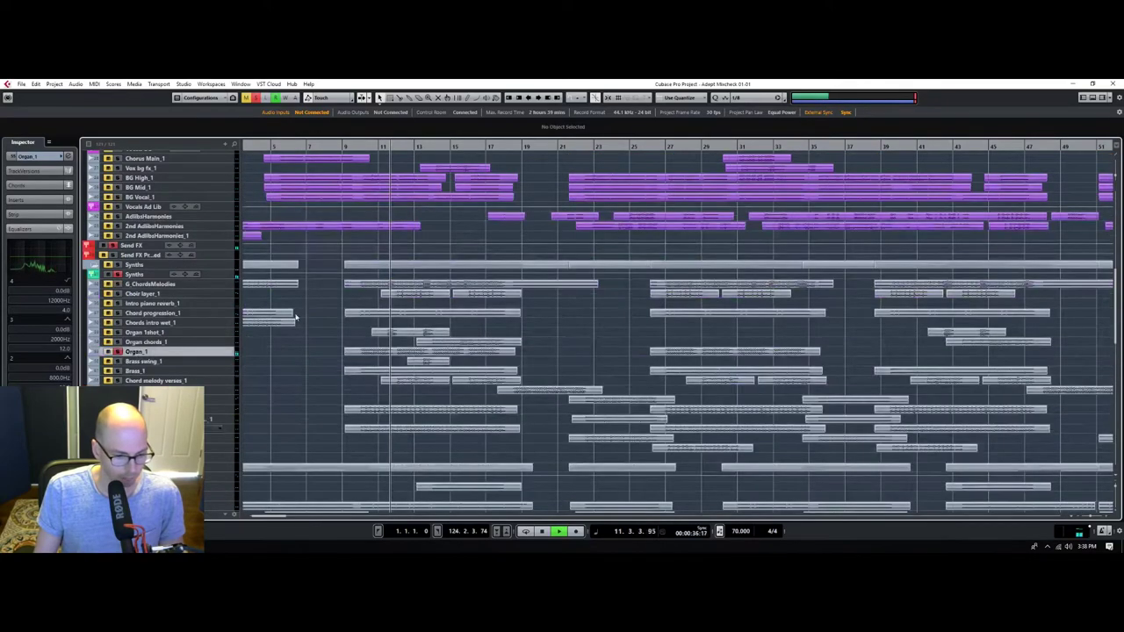
Cut Organ_1's EQ low band by 15.5 dB at 84.9 Hz and band 3 by 6.1 dB at 273.1 Hz.
click(69, 157)
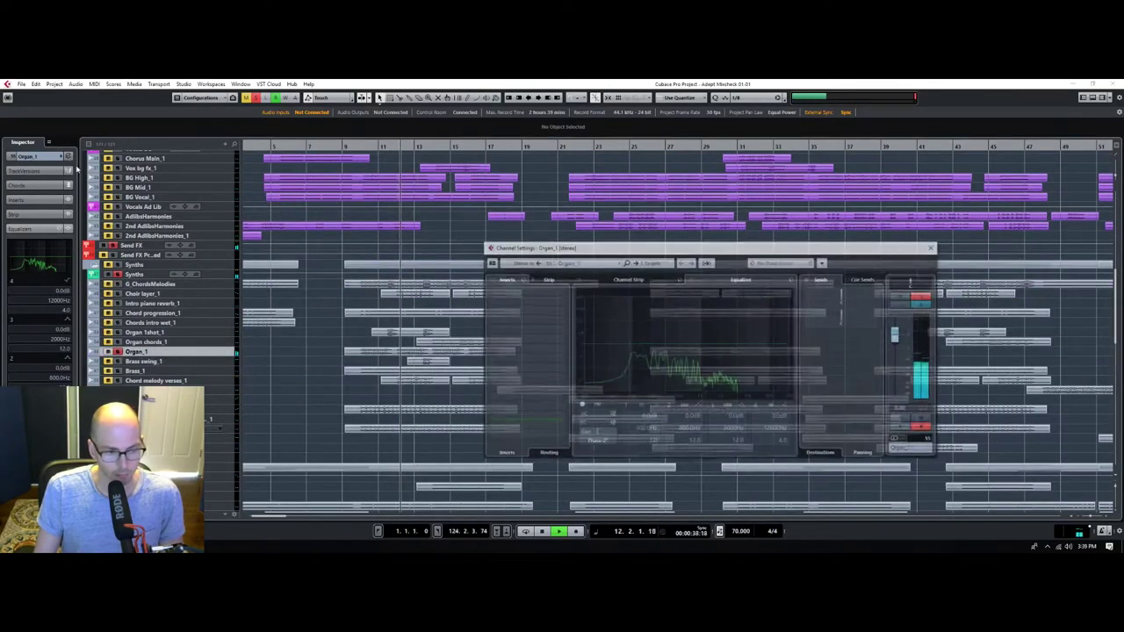
mouse_move(625, 367)
mouse_down()
mouse_move(587, 379)
mouse_move(626, 375)
mouse_up()
drag(718, 346, 665, 318)
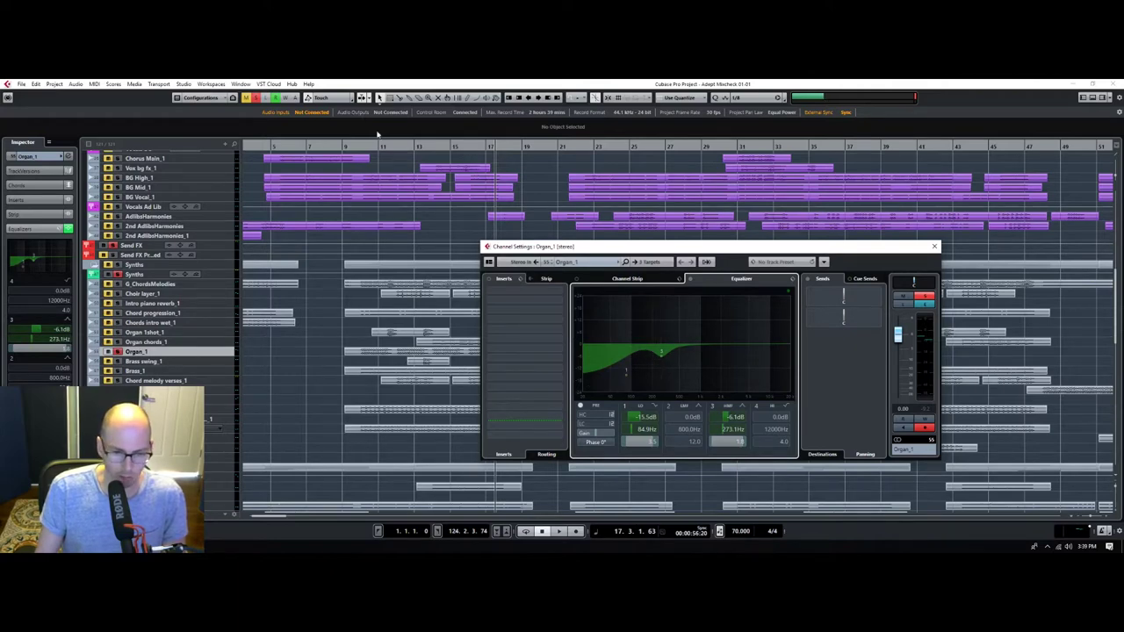
Replay Organ_1 from about bar 12 and lessen the cut on its EQ band 3 during playback.
click(400, 149)
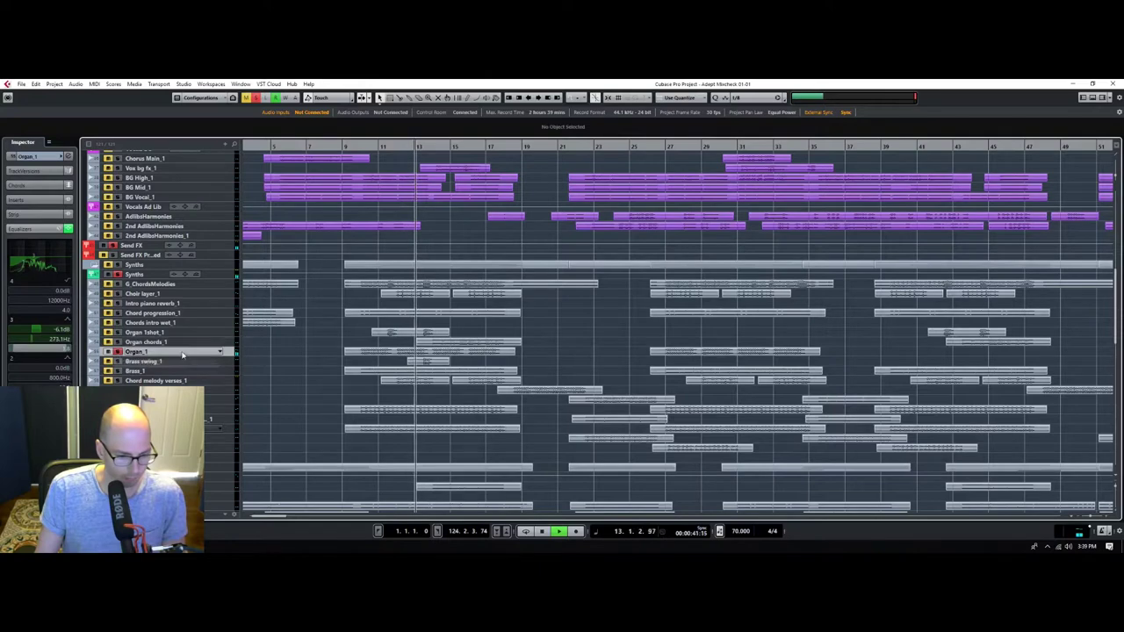
click(67, 158)
click(68, 156)
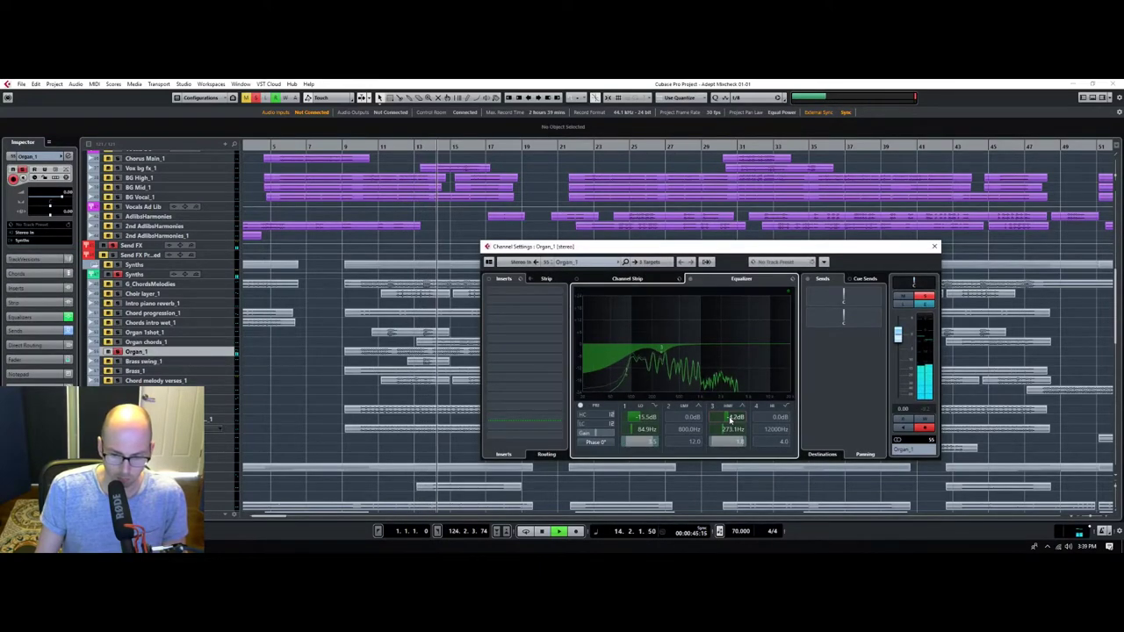
click(935, 246)
key(space)
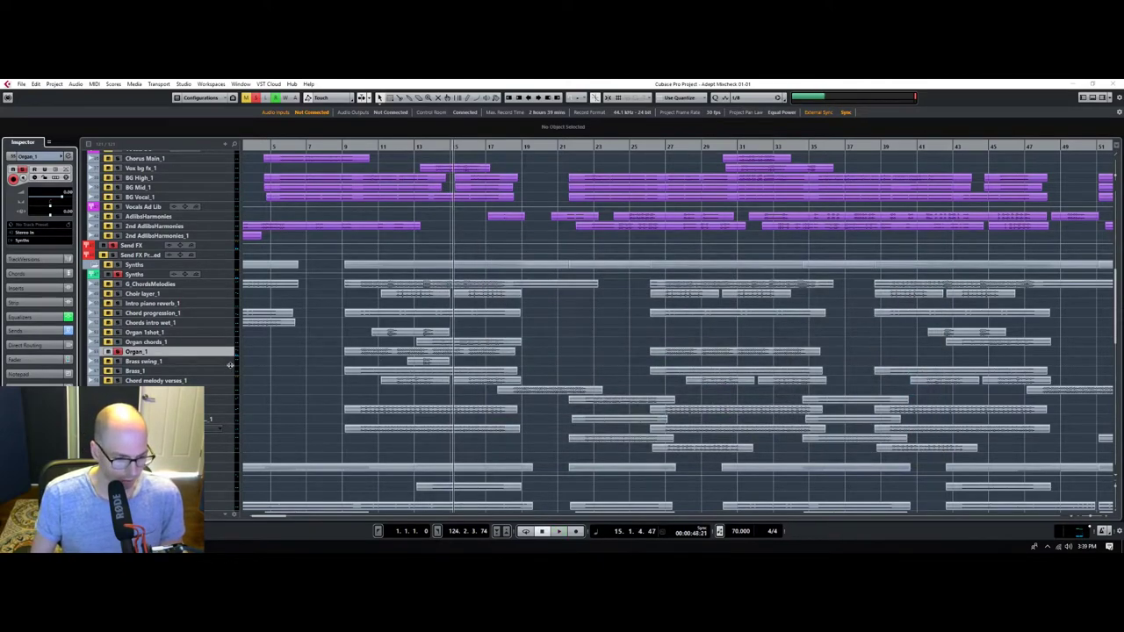
Solo Chords main layer verses_1, switch the solo to Chords main verse_1, audition it from about bar 11, and select its first clip.
scroll(225, 365, down, 3)
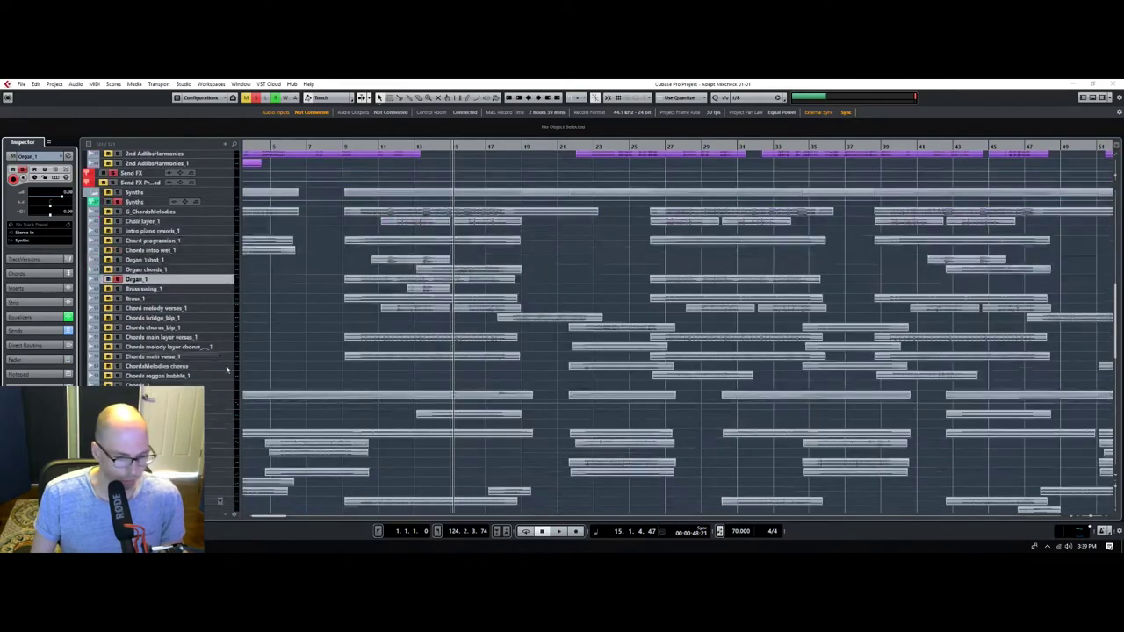
key(space)
click(222, 339)
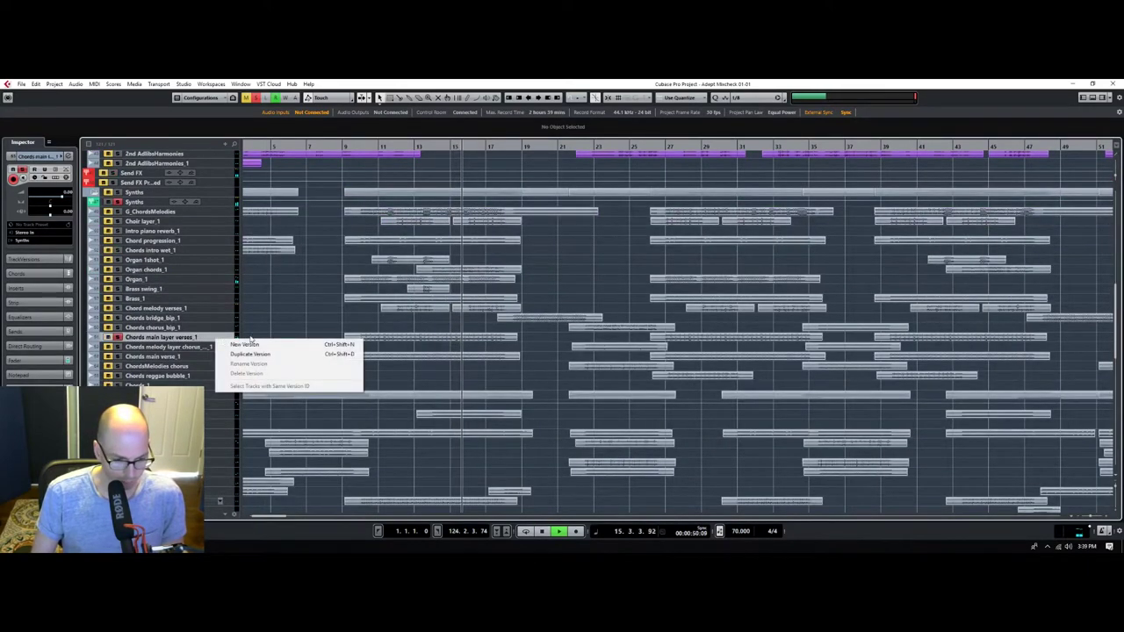
key(Escape)
click(229, 355)
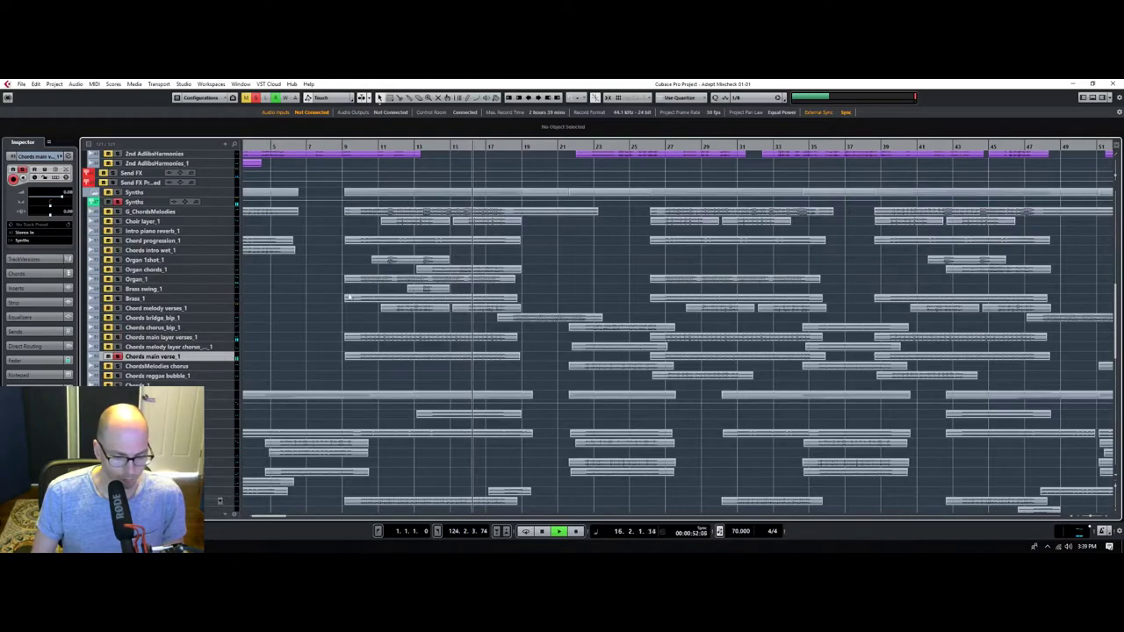
click(390, 146)
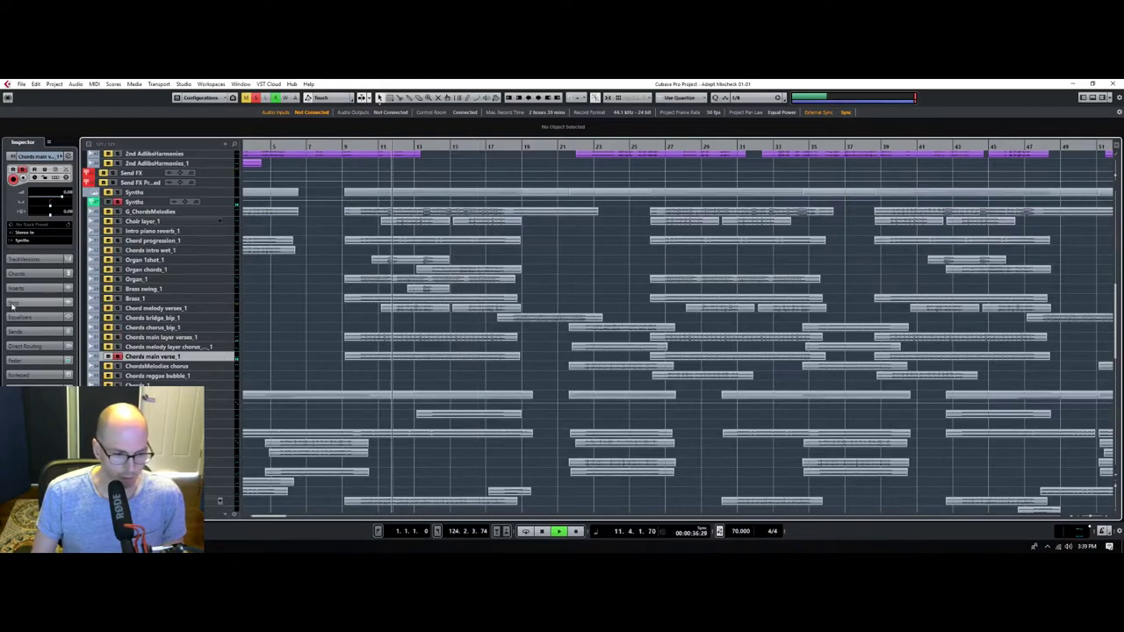
key(space)
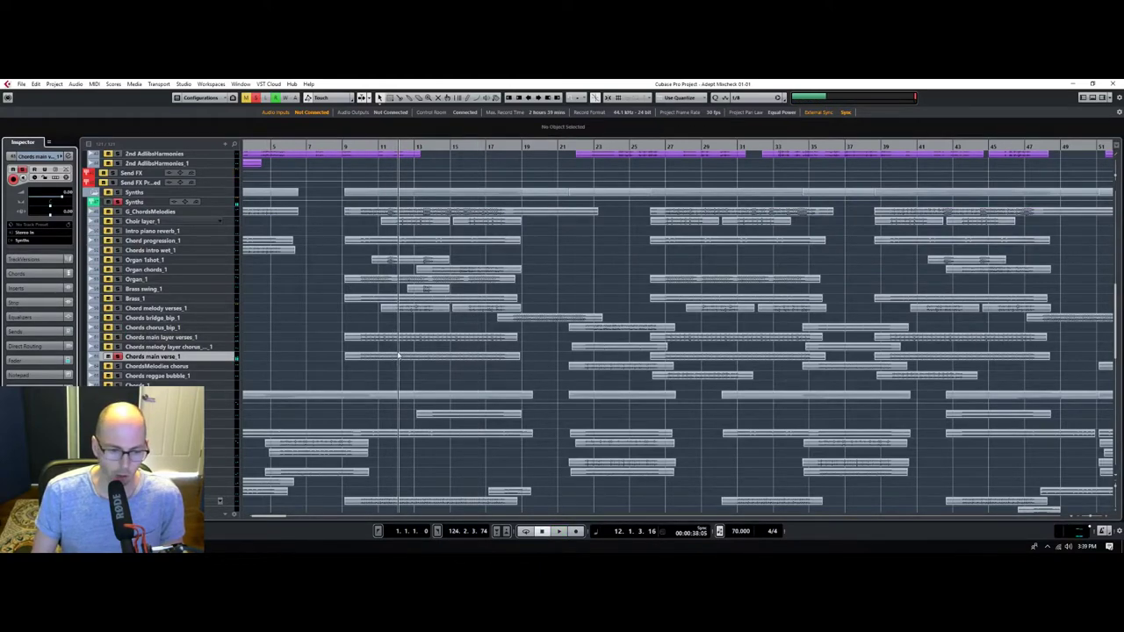
click(397, 356)
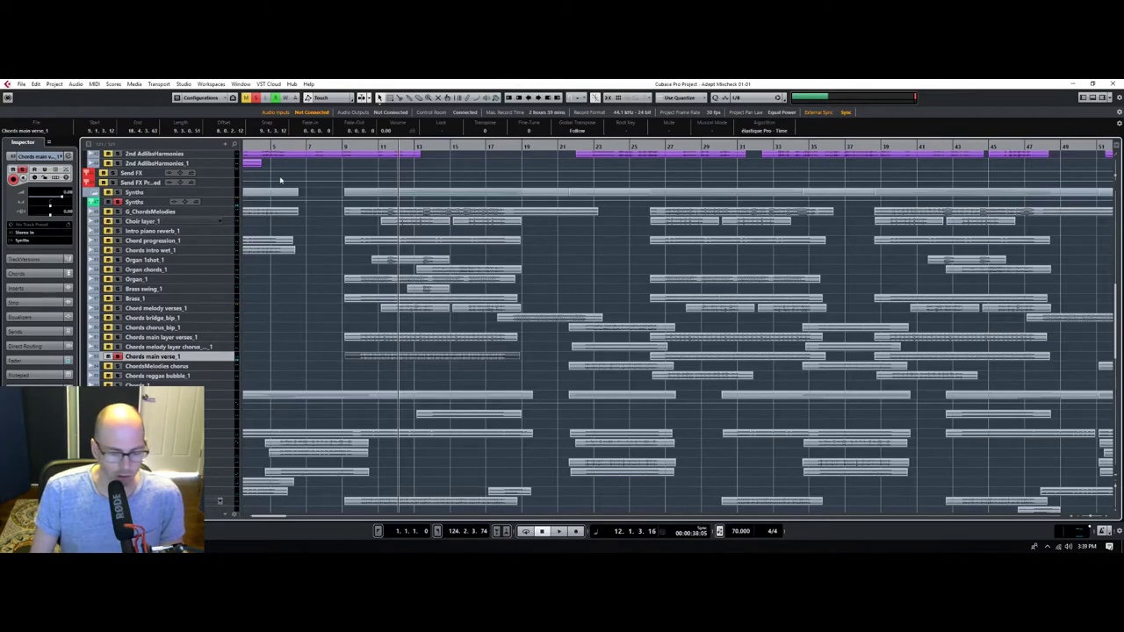
Look over the drum, vocal, synth and guitar tracks and their clips around the first verse.
scroll(428, 298, up, 5)
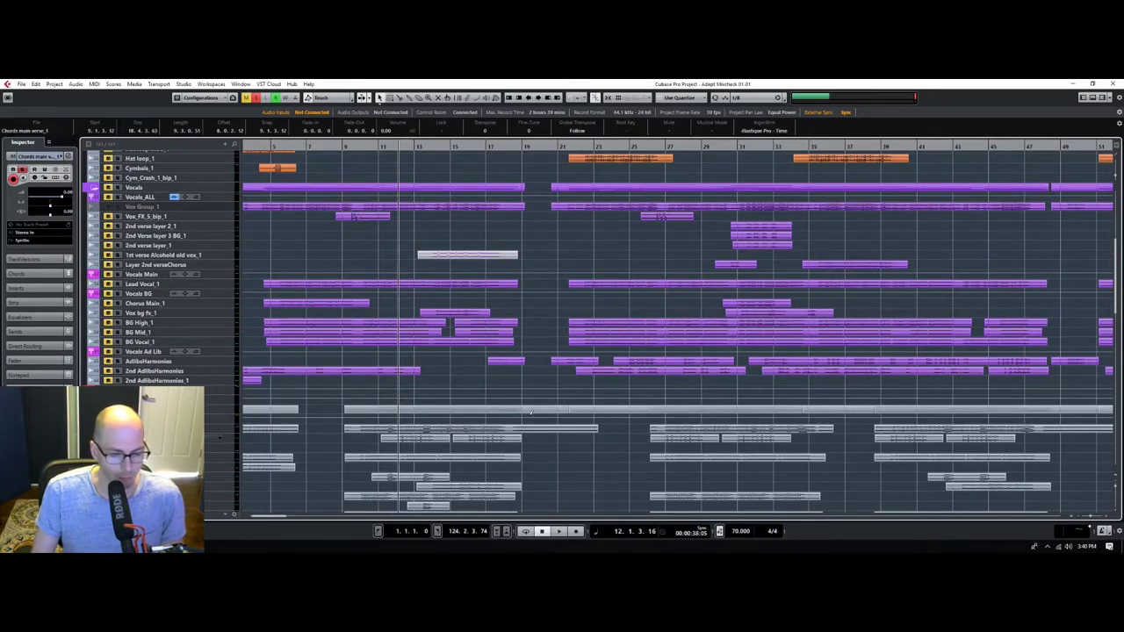
scroll(531, 410, down, 5)
scroll(464, 403, up, 2)
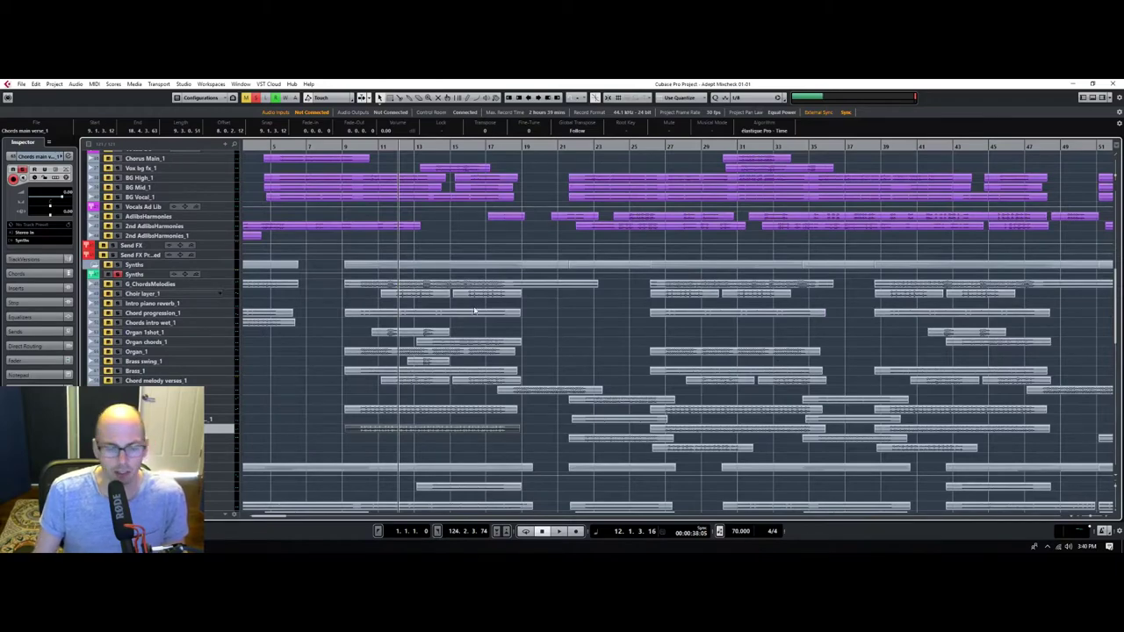
scroll(445, 410, up, 3)
scroll(399, 399, up, 2)
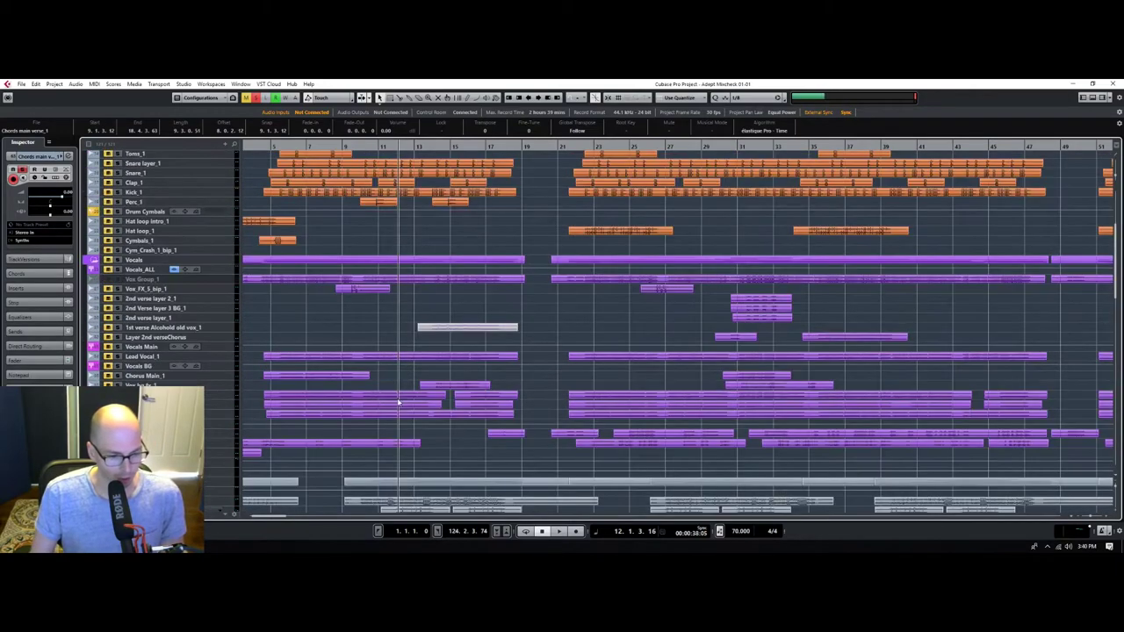
scroll(393, 399, down, 2)
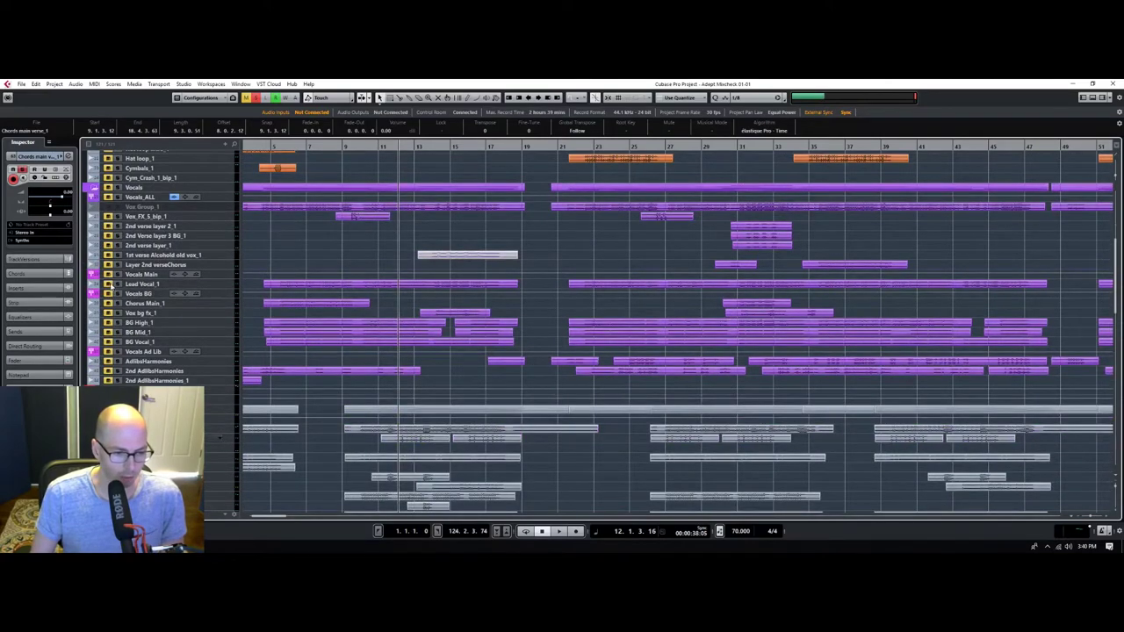
scroll(465, 364, down, 6)
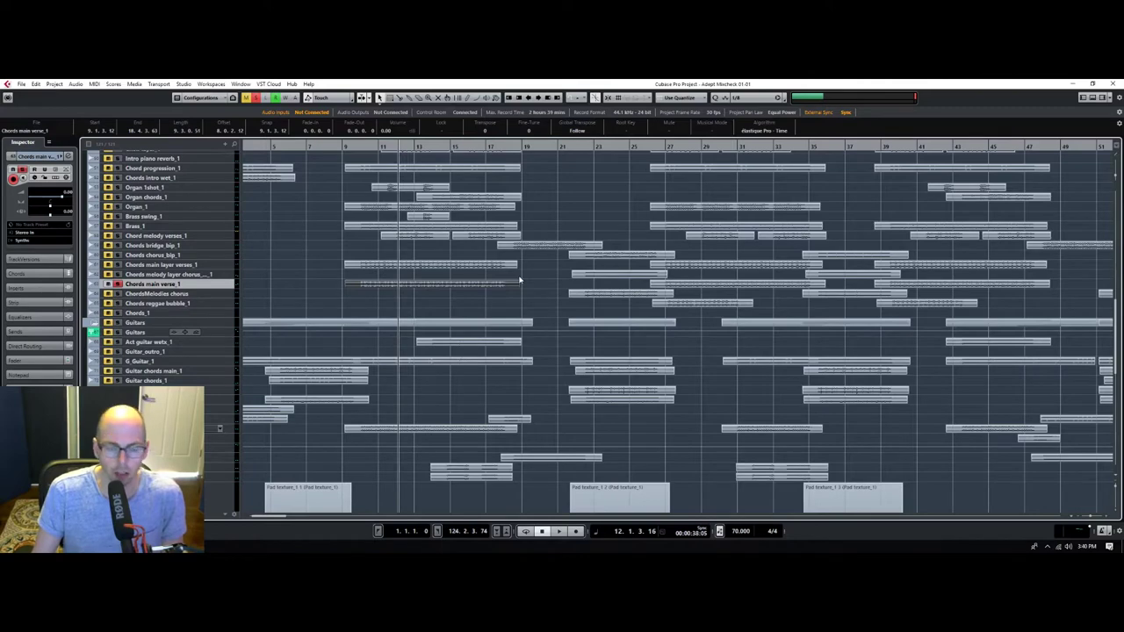
Play the soloed Chords main verse_1 from about bar 10 and open its channel equalizer settings.
key(space)
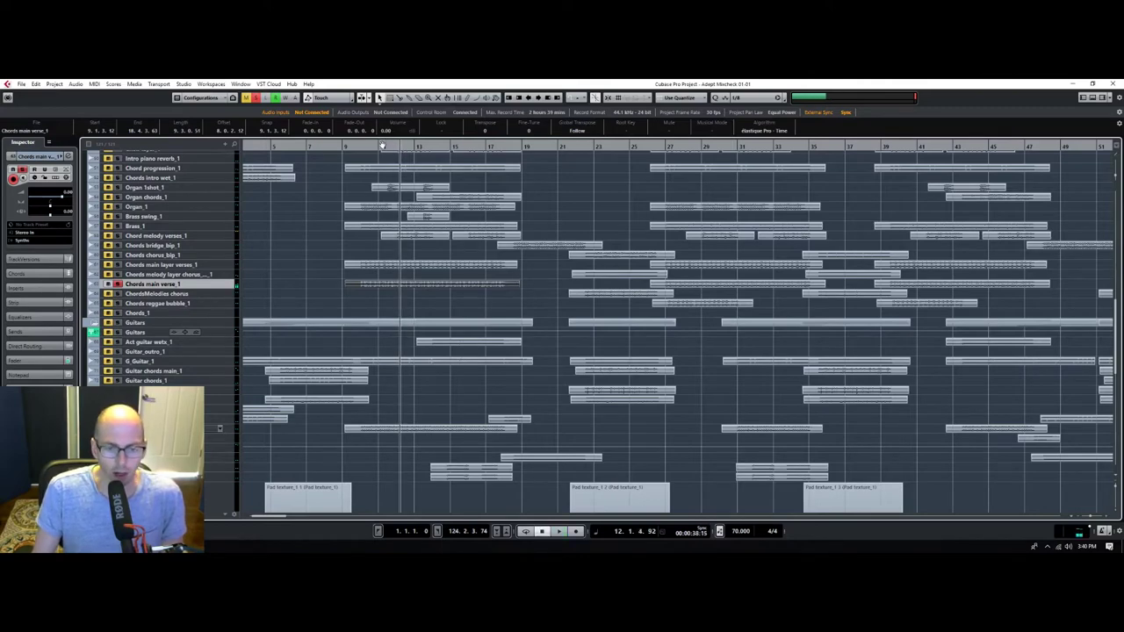
drag(378, 145, 354, 133)
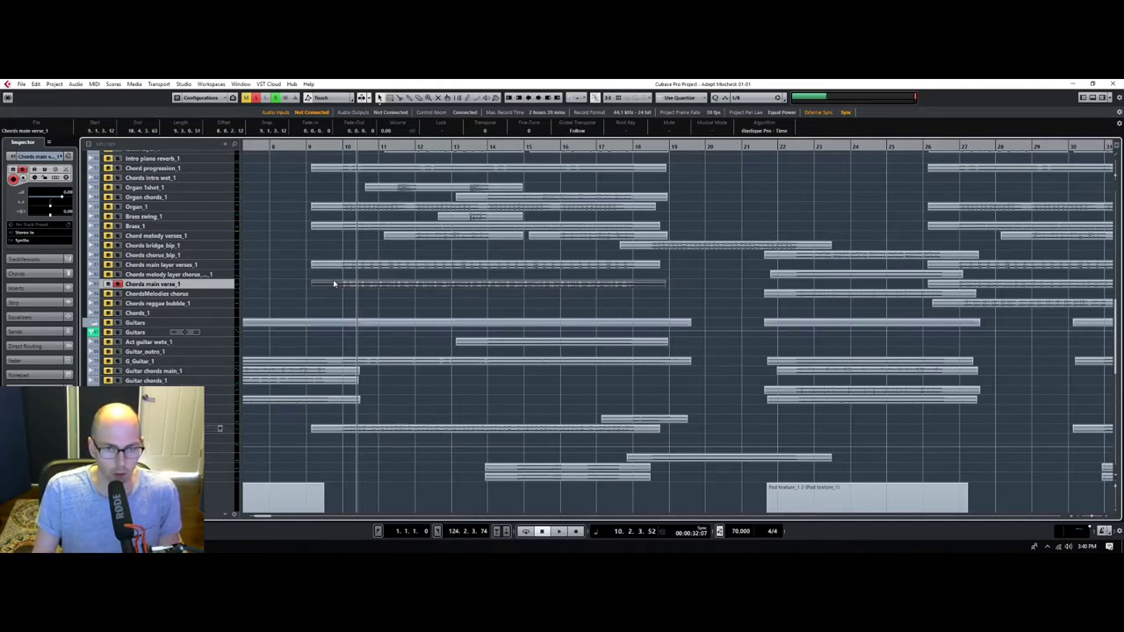
key(space)
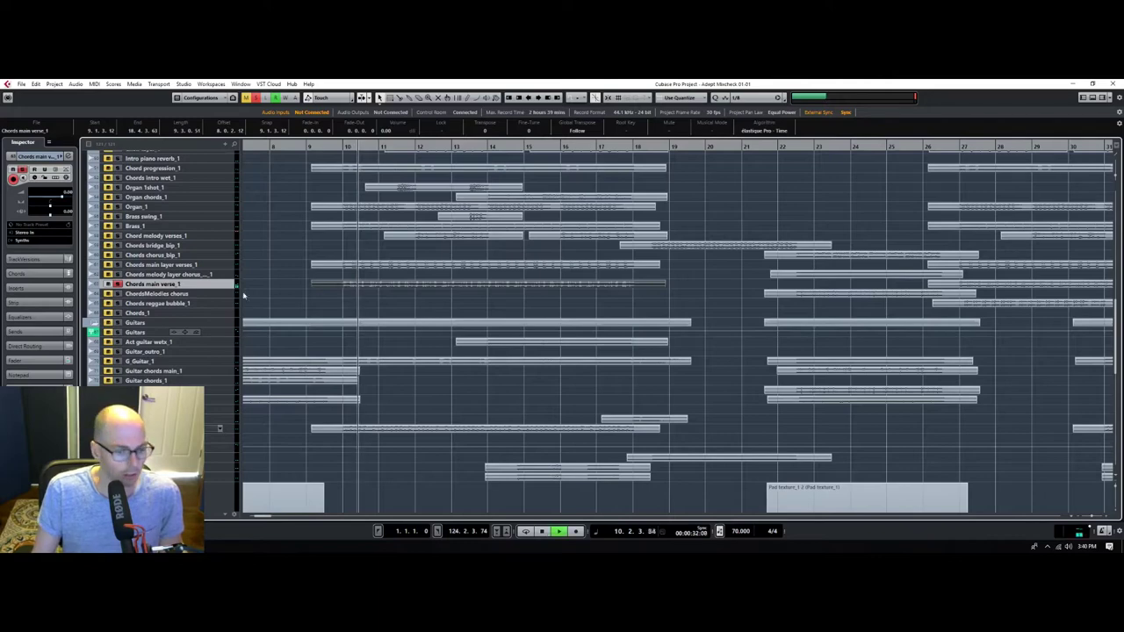
click(26, 317)
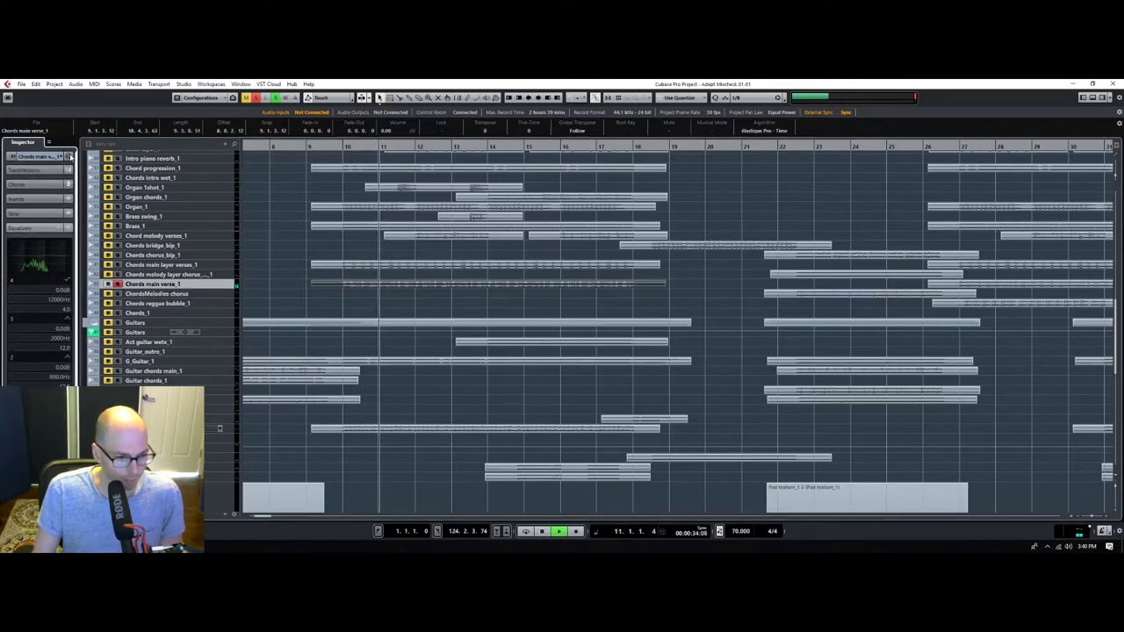
click(68, 157)
click(69, 157)
click(69, 156)
Set Chords main verse_1's EQ band 3 to -4.4 dB at 210.0 Hz and its low band to -15.7 dB at 58.9 Hz.
mouse_move(663, 317)
mouse_down()
mouse_move(665, 298)
mouse_move(685, 307)
mouse_move(647, 307)
mouse_move(678, 308)
mouse_move(661, 299)
mouse_up()
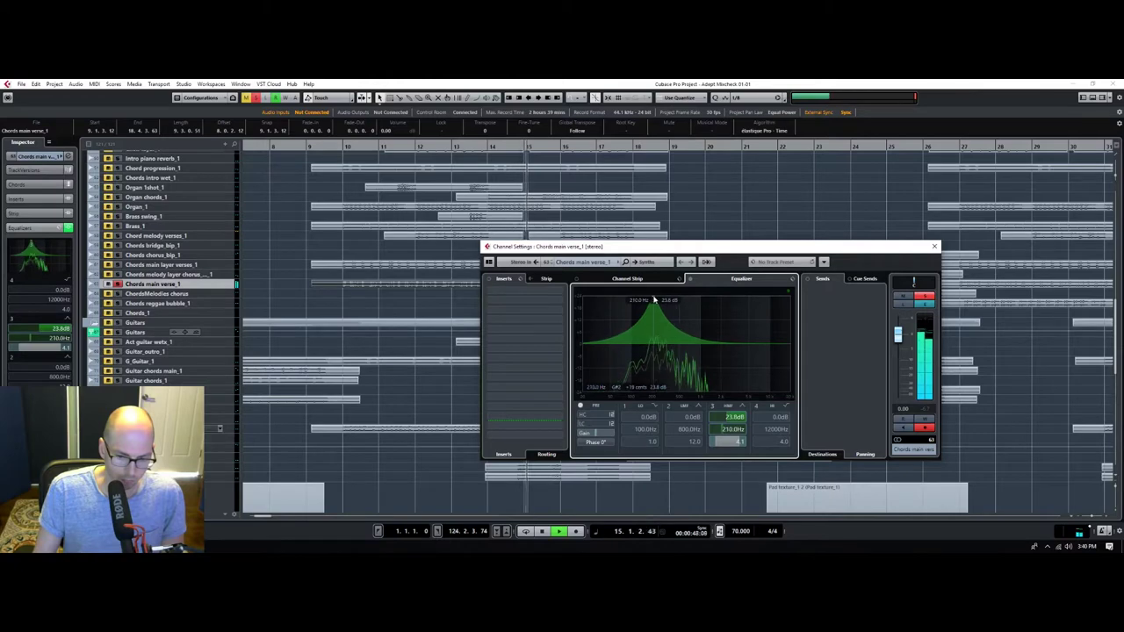
drag(653, 300, 654, 303)
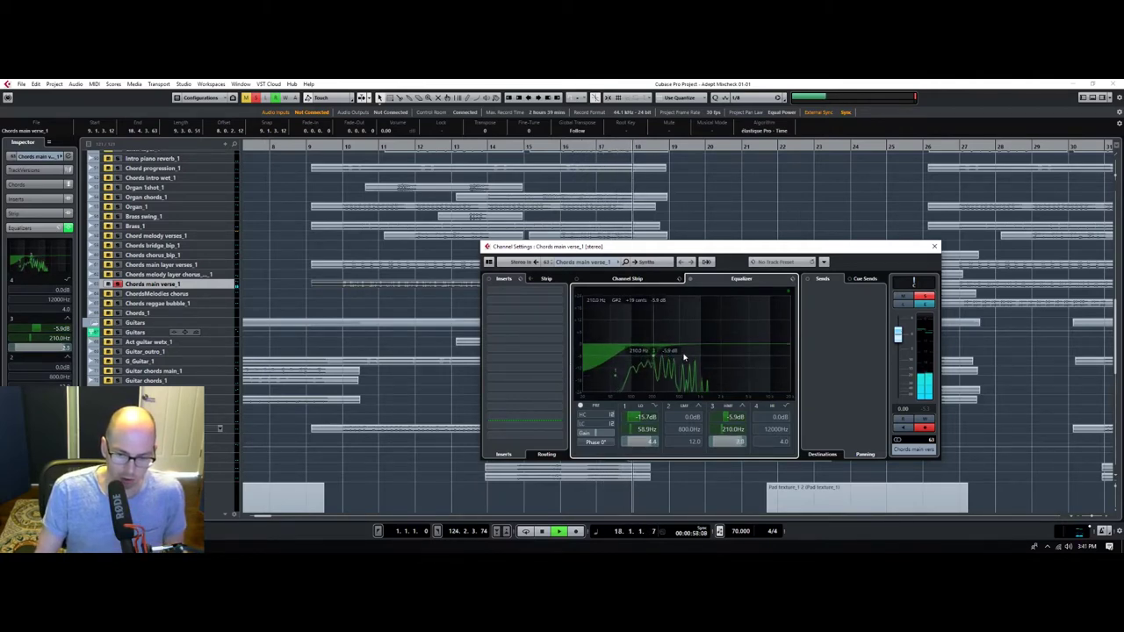
drag(654, 357, 654, 353)
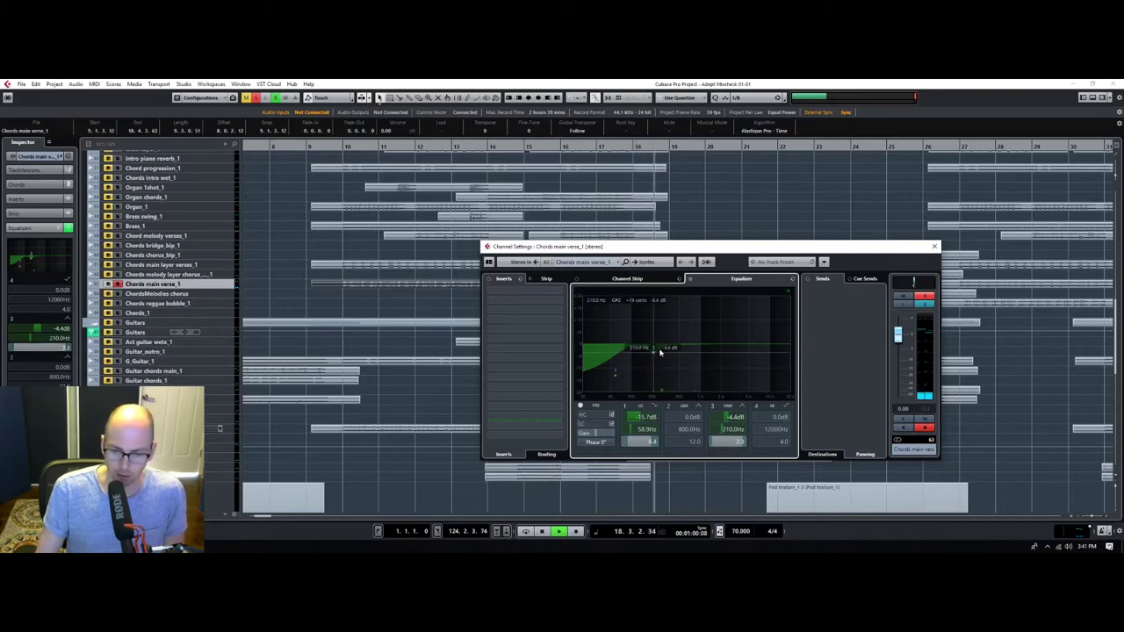
click(933, 245)
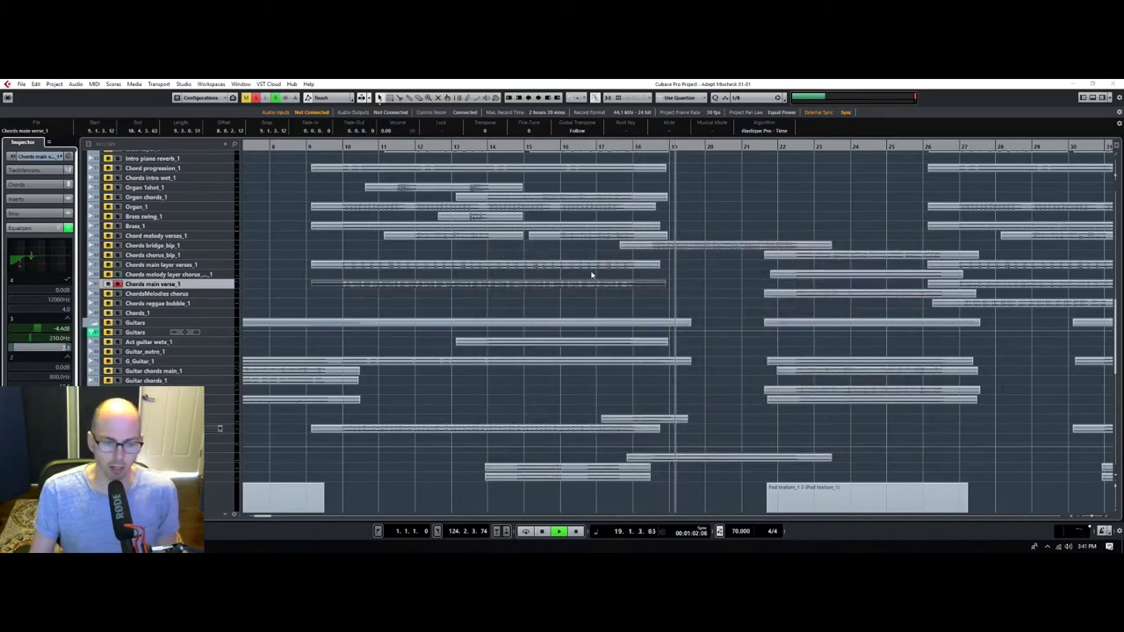
Audition Pad fx layer_1 in solo, replay from about bar 15, and solo and select PAD_1 instead.
scroll(426, 318, down, 8)
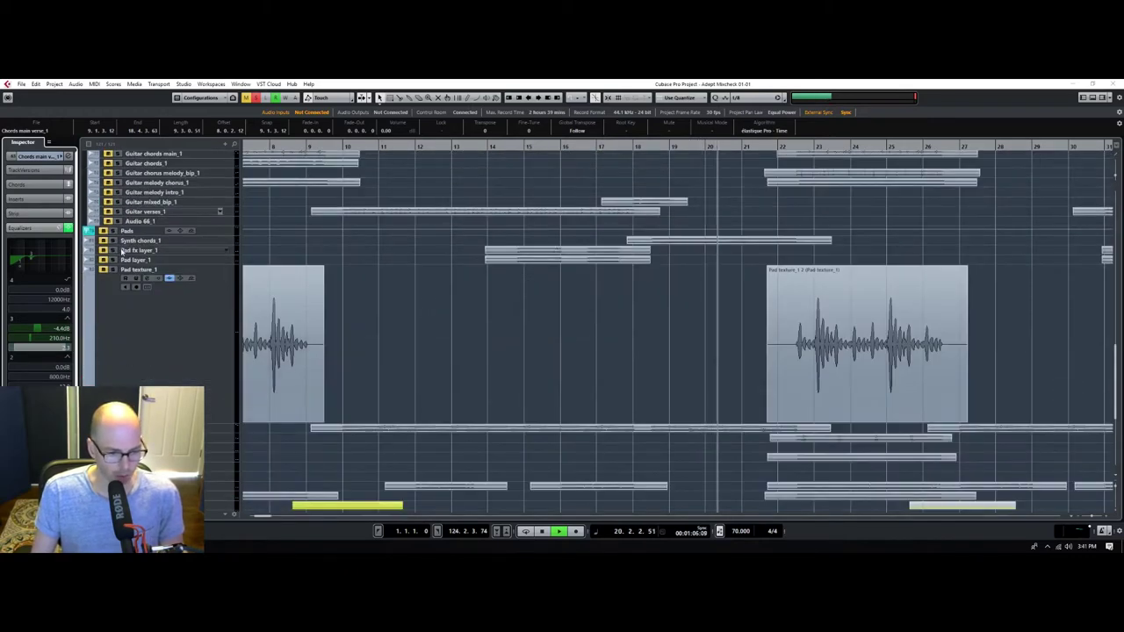
click(105, 252)
click(675, 146)
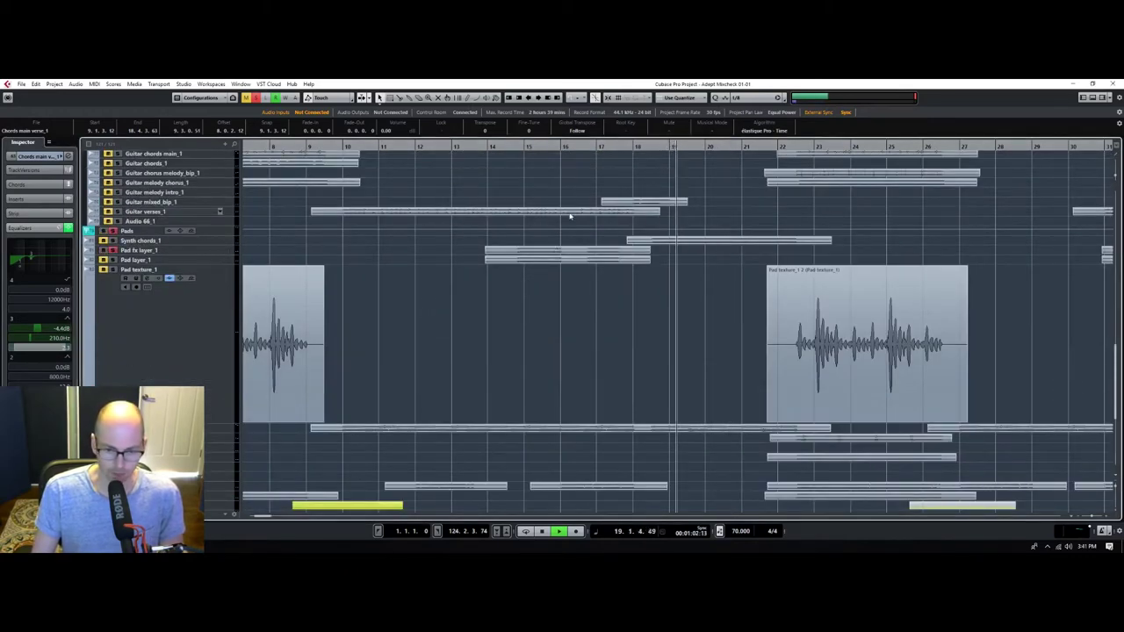
click(525, 147)
scroll(531, 300, down, 5)
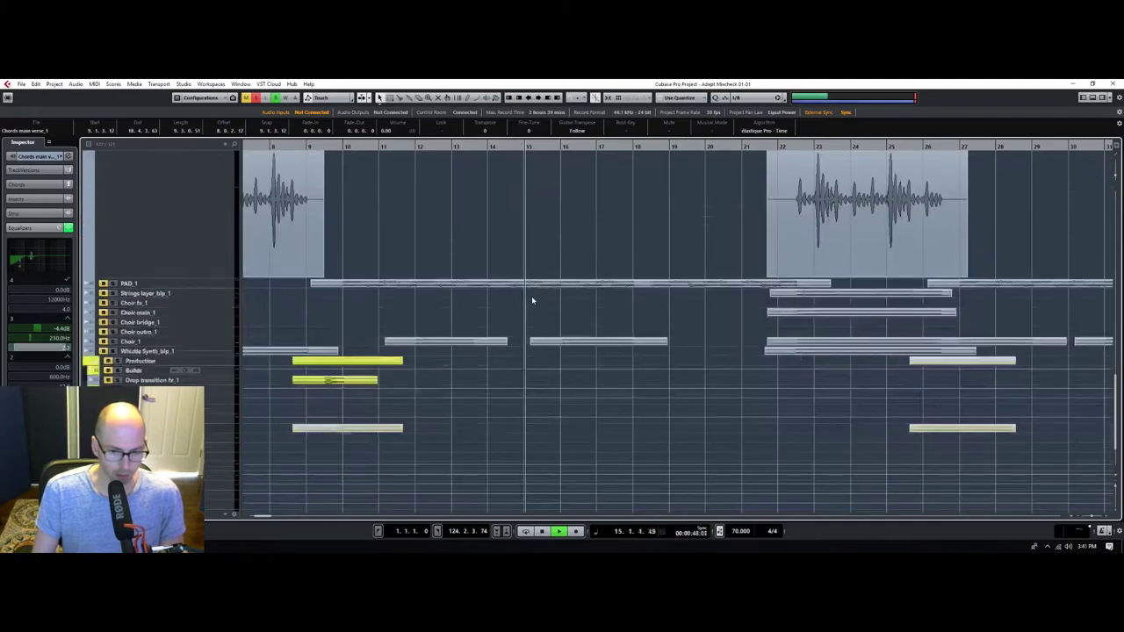
click(209, 286)
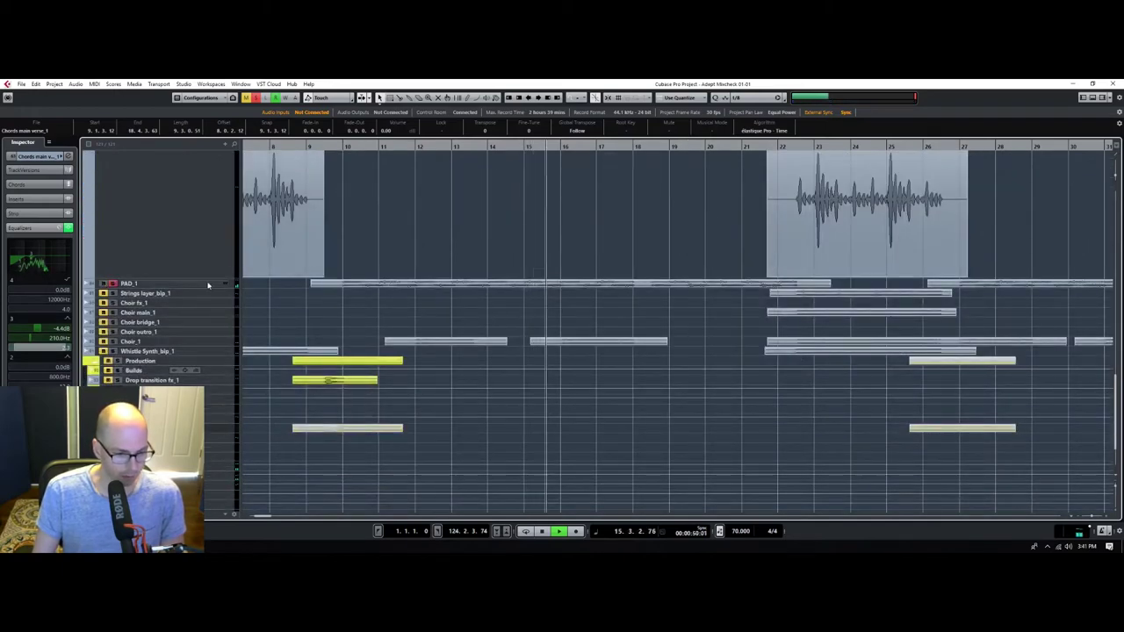
click(227, 282)
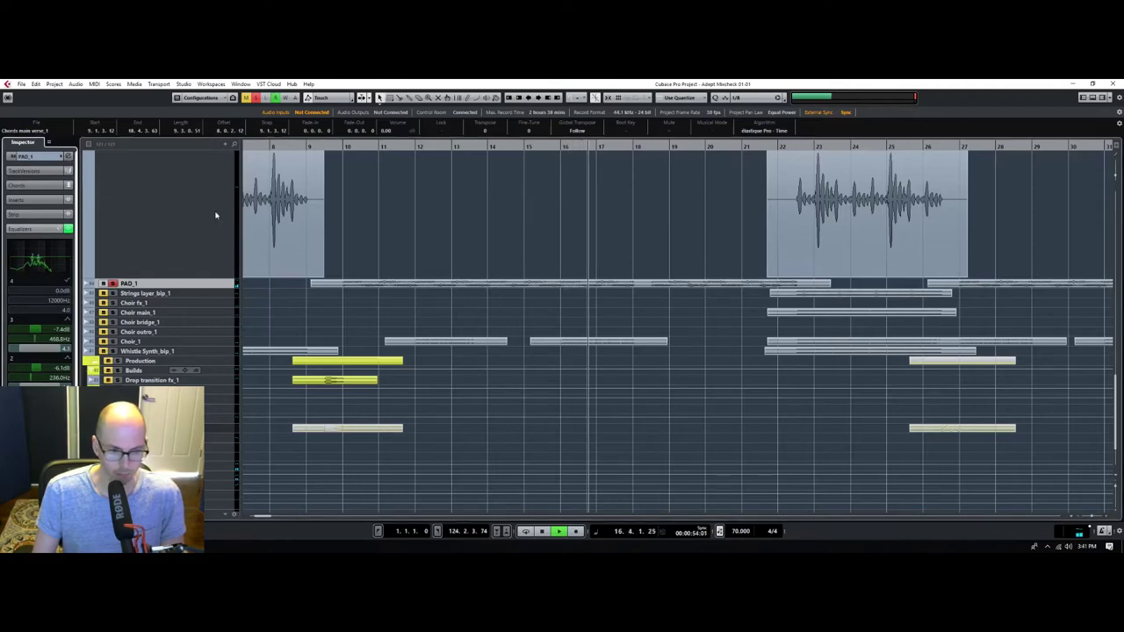
Cut PAD_1's EQ low band by 22.3 dB at 77.8 Hz in its channel settings during playback.
click(68, 157)
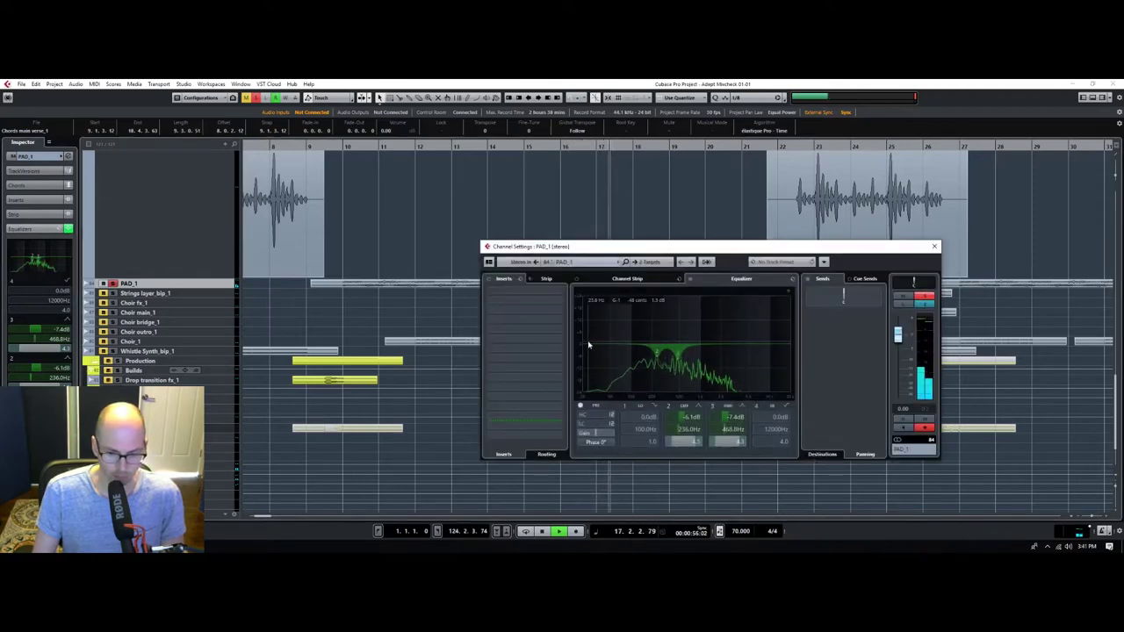
drag(588, 344, 630, 396)
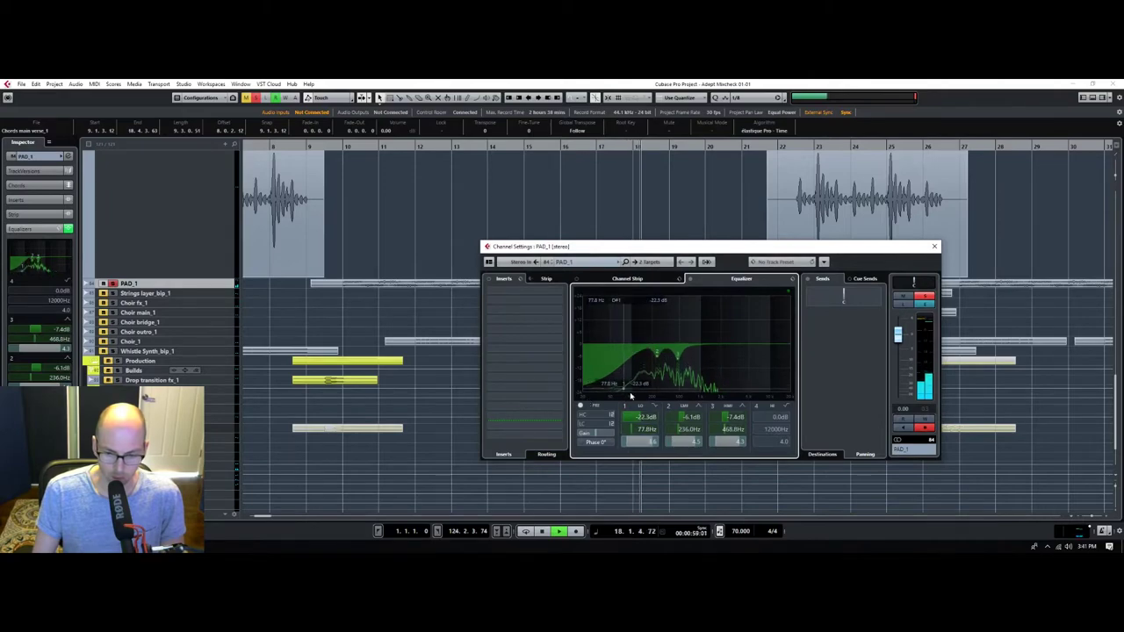
click(934, 246)
Clear all track solos and play the full mix from the start of the song.
scroll(451, 222, up, 5)
scroll(450, 220, up, 8)
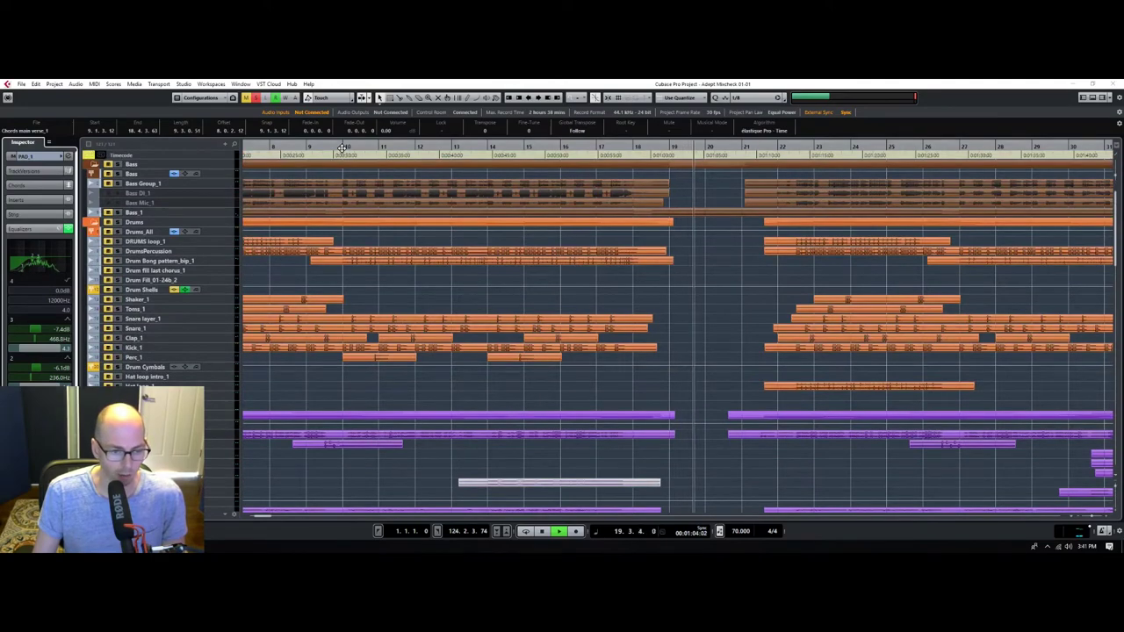
drag(343, 149, 257, 159)
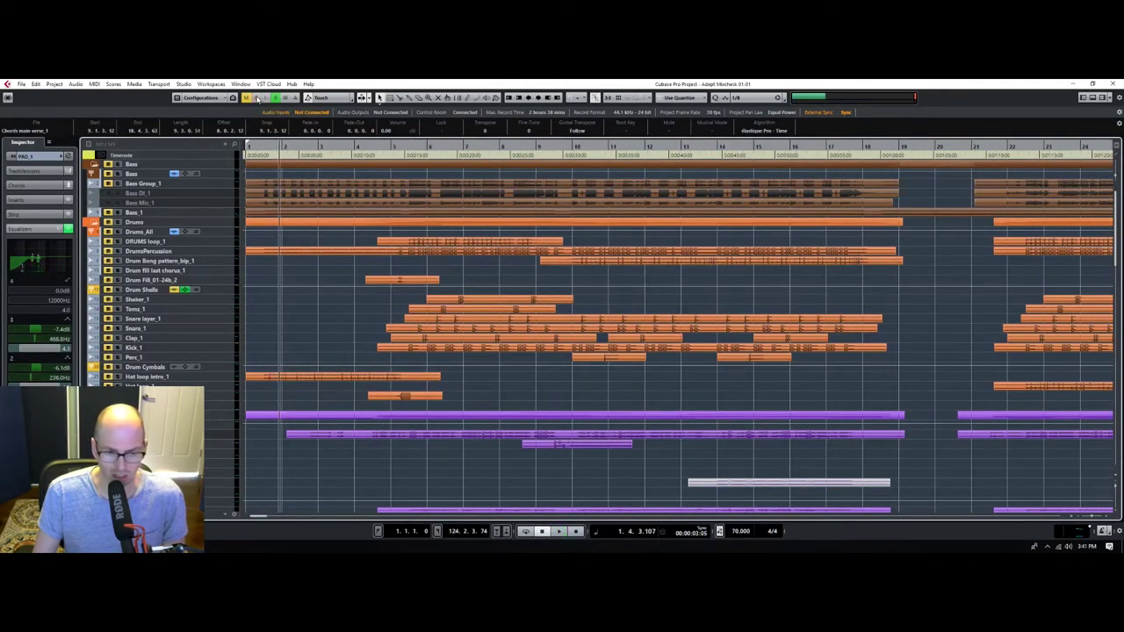
key(Home)
key(h)
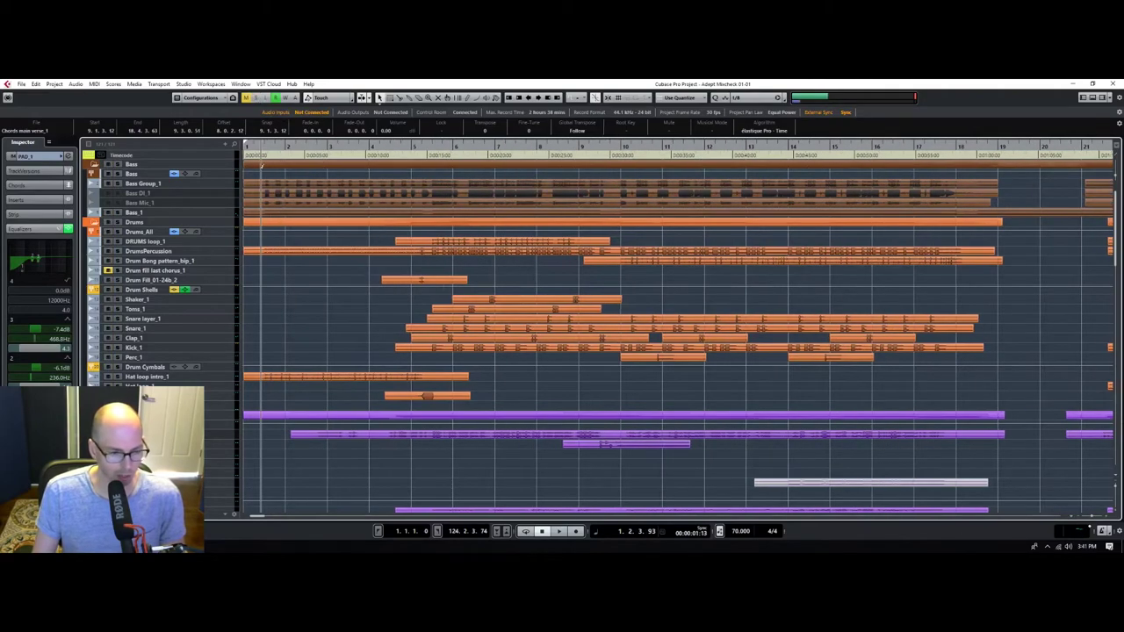
Look through all tracks from the drums down to the production effects and master while the full mix plays.
scroll(264, 273, down, 10)
scroll(256, 273, up, 5)
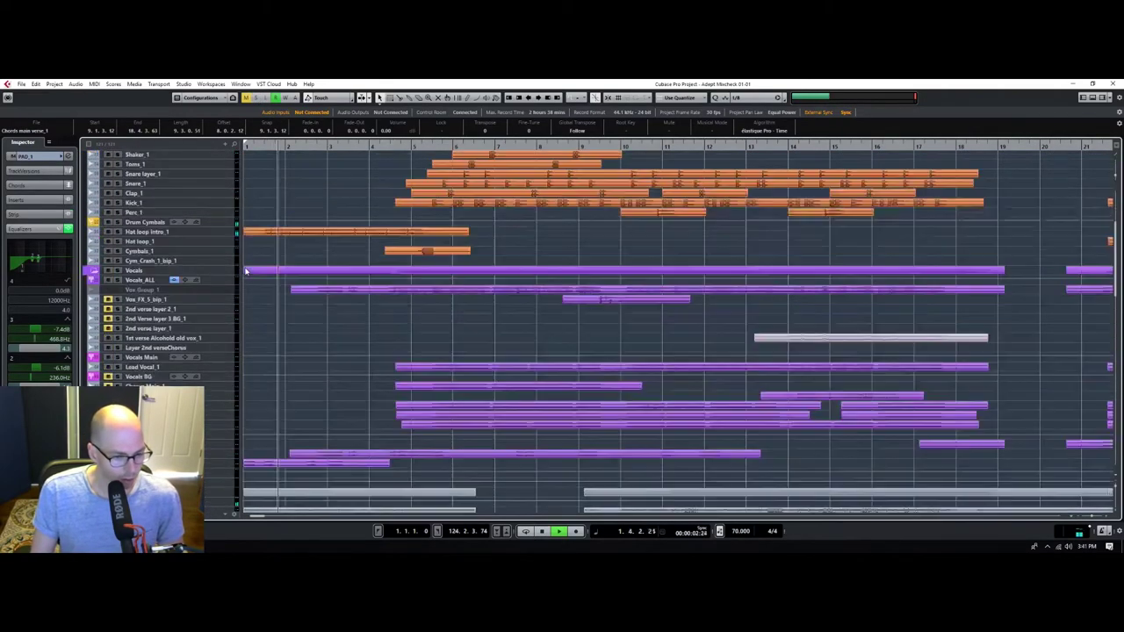
scroll(246, 271, down, 15)
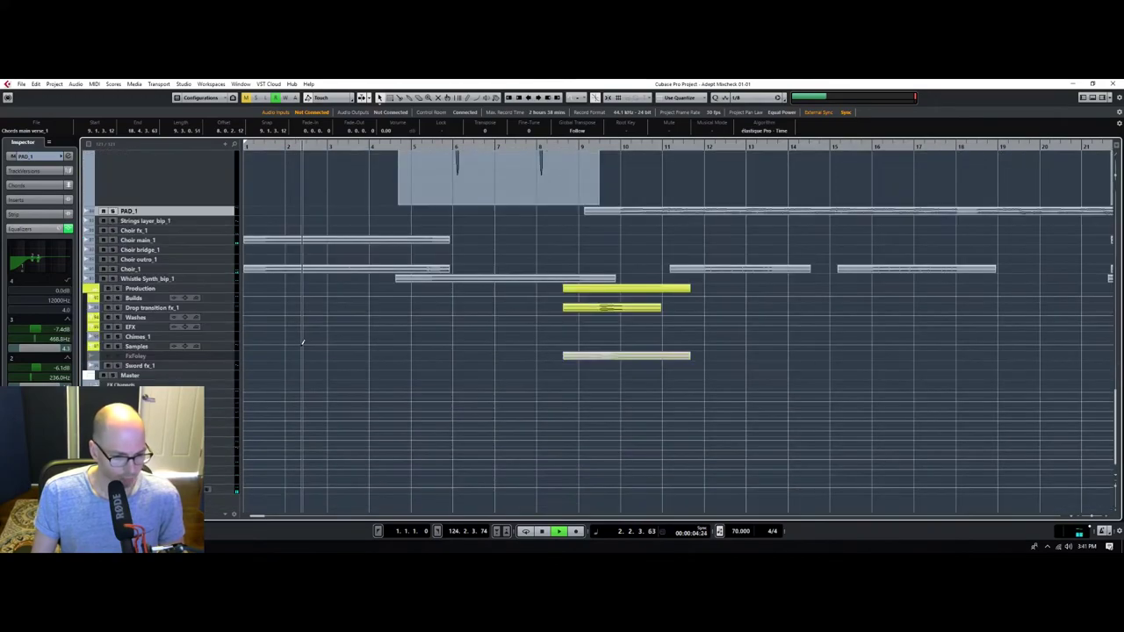
scroll(301, 349, up, 8)
scroll(294, 342, up, 10)
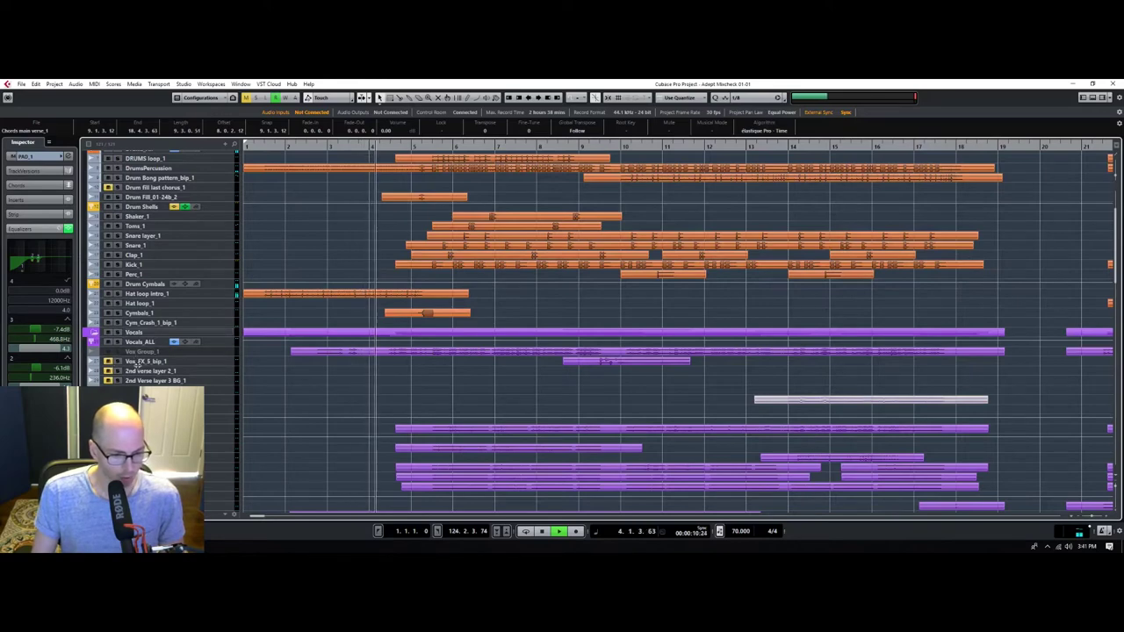
Check the Vocals_ALL group and Lead Vocal_1, and bring the Vocals Main group's level to -1.11 dB during playback.
scroll(381, 422, up, 3)
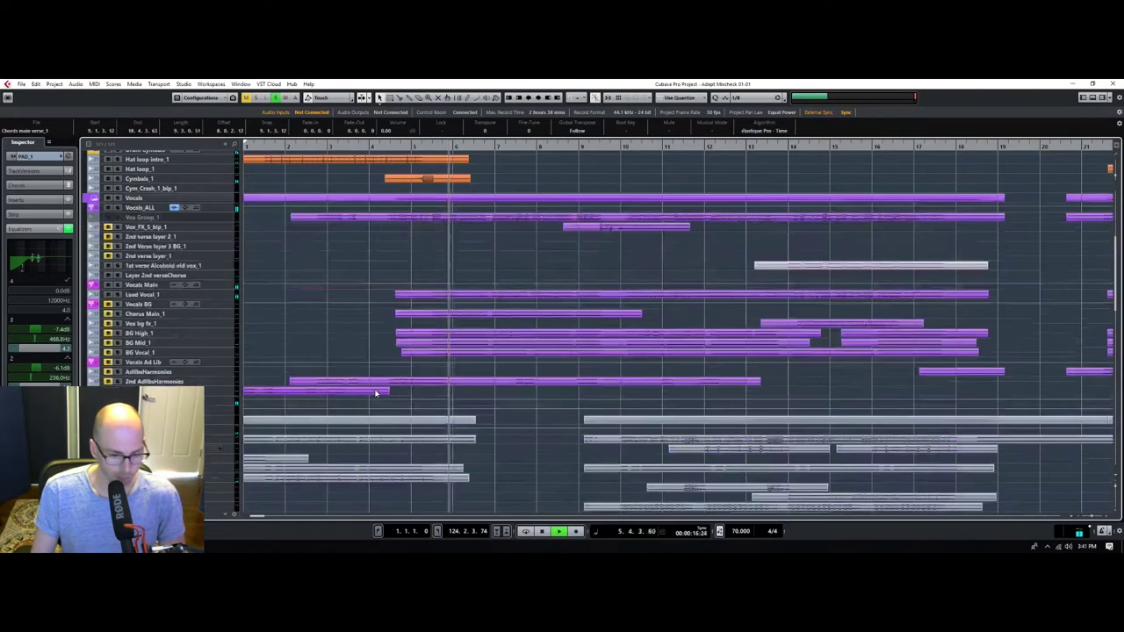
scroll(273, 349, down, 3)
click(223, 286)
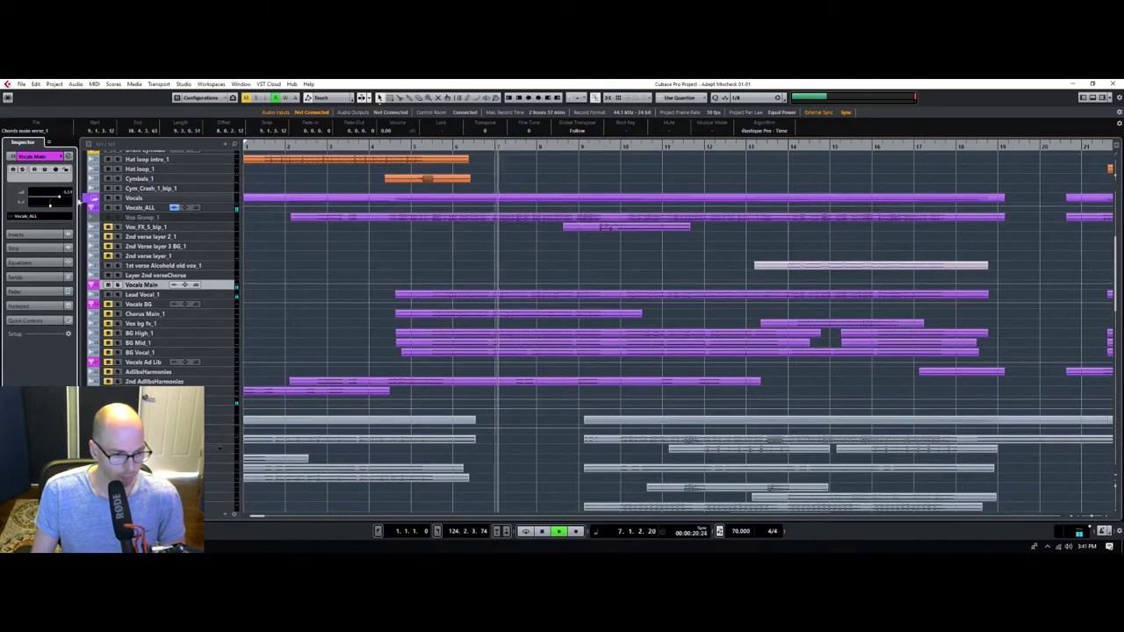
click(223, 208)
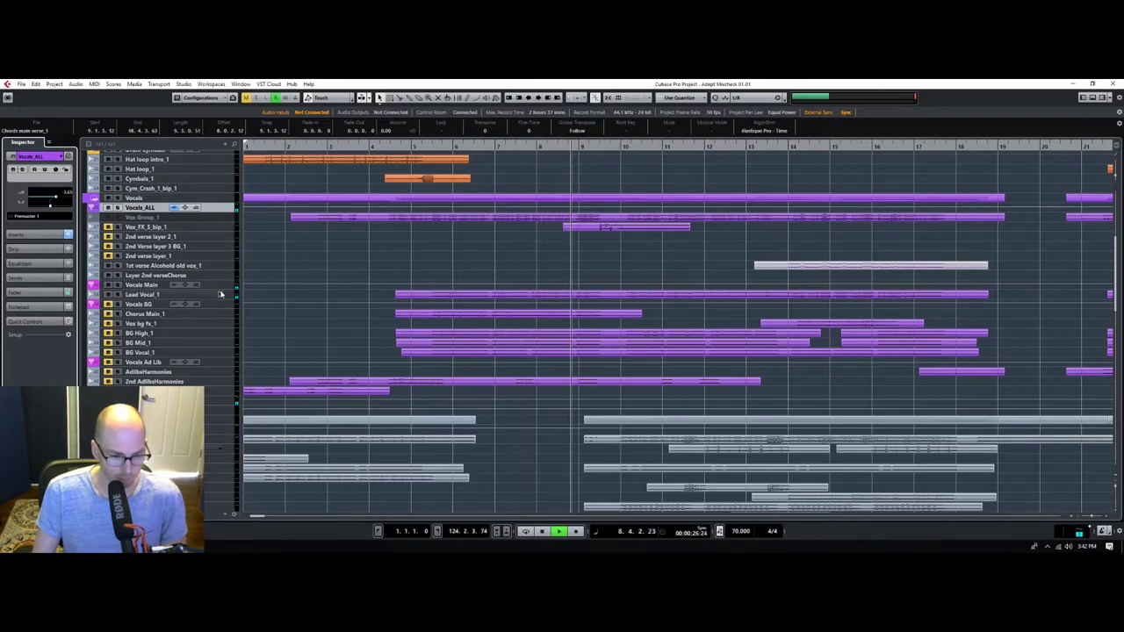
click(225, 293)
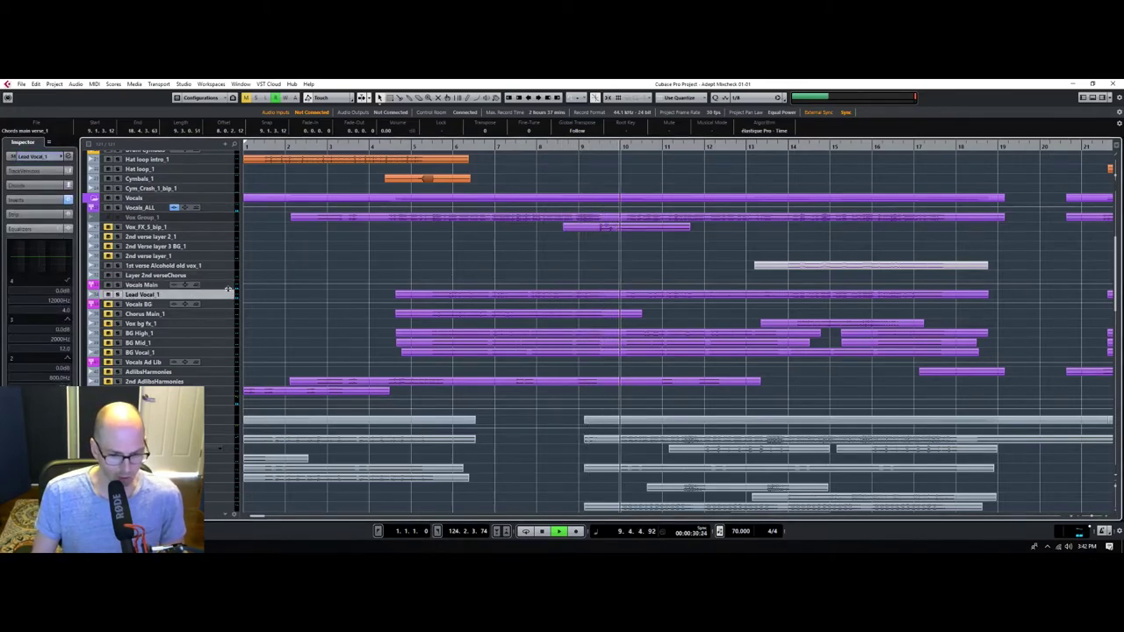
click(229, 287)
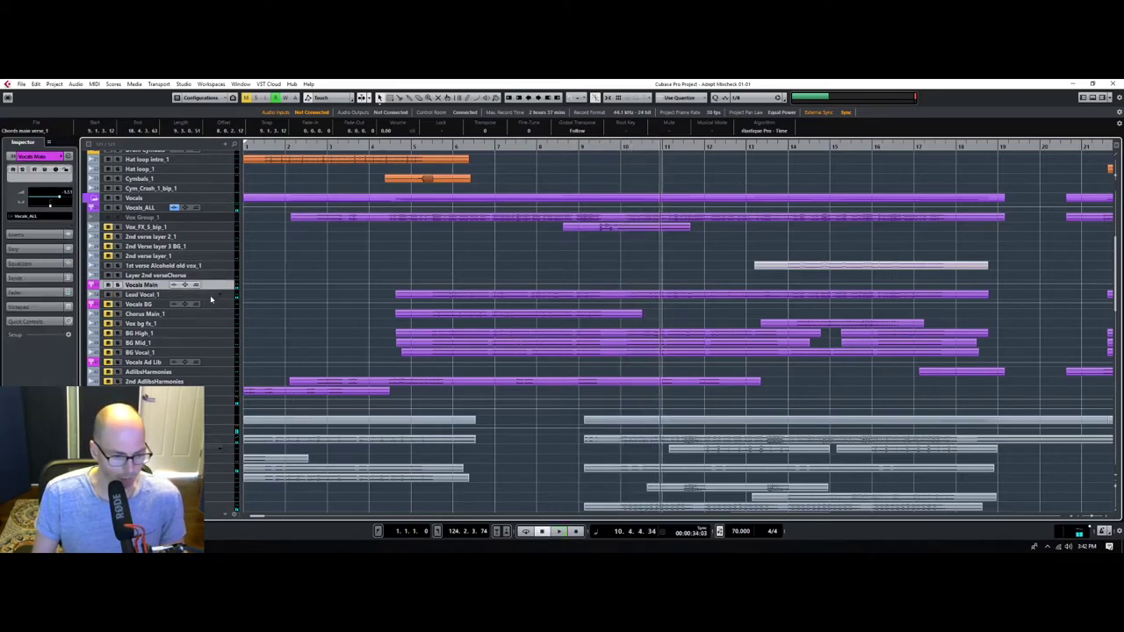
Raise Lead Vocal_1's second ping-pong delay send to -6.56 dB and its LexHall reverb send to -12.1 dB.
click(227, 297)
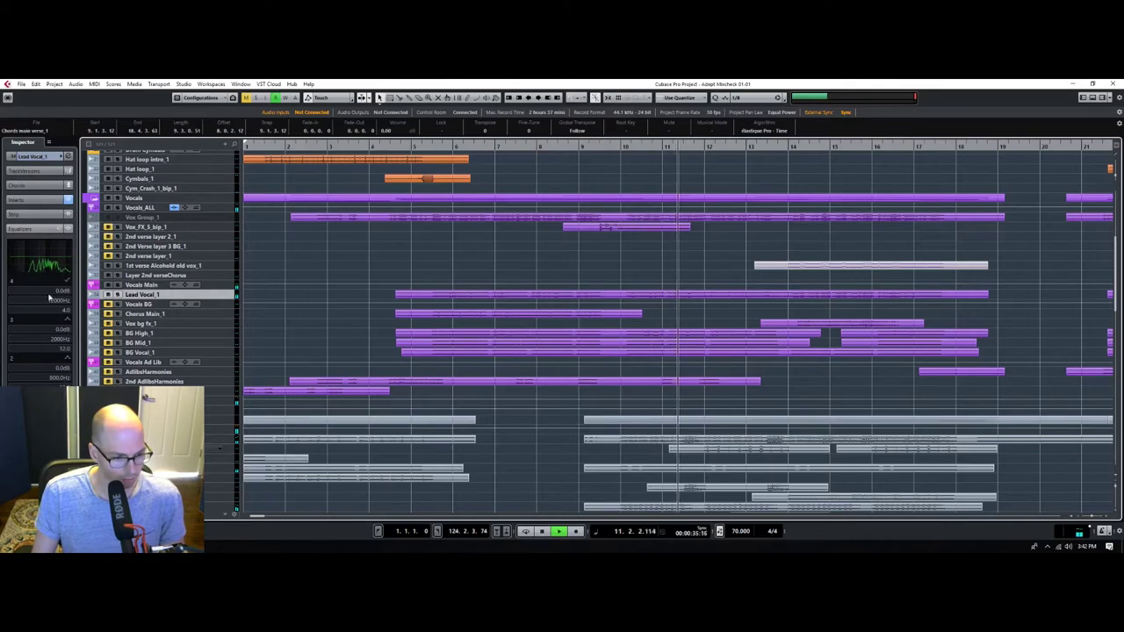
click(35, 439)
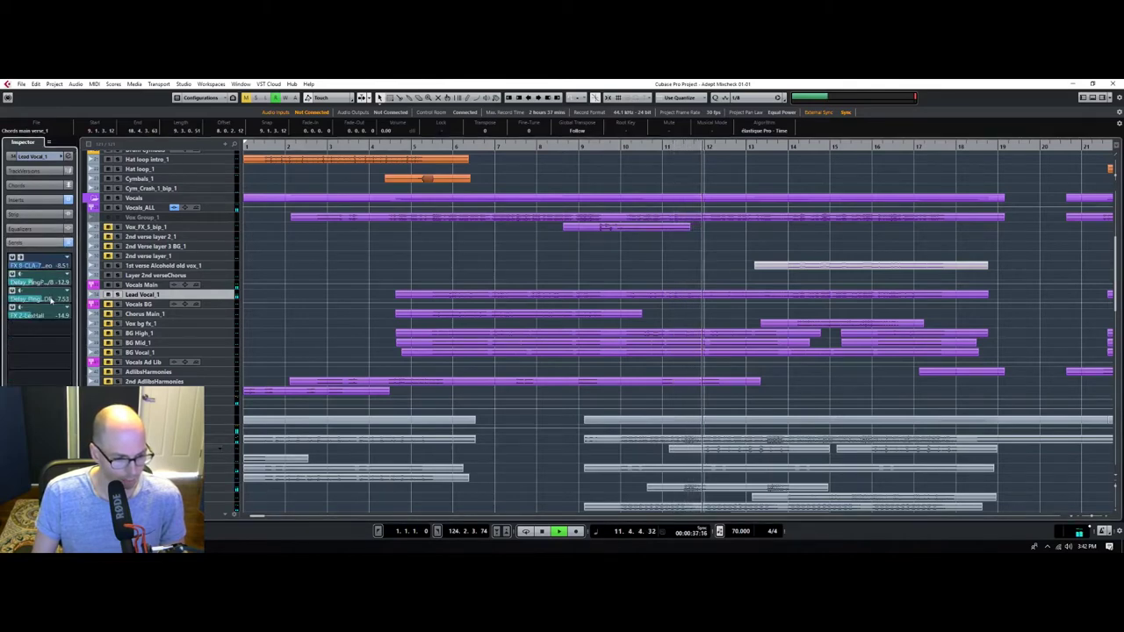
scroll(50, 316, up, 2)
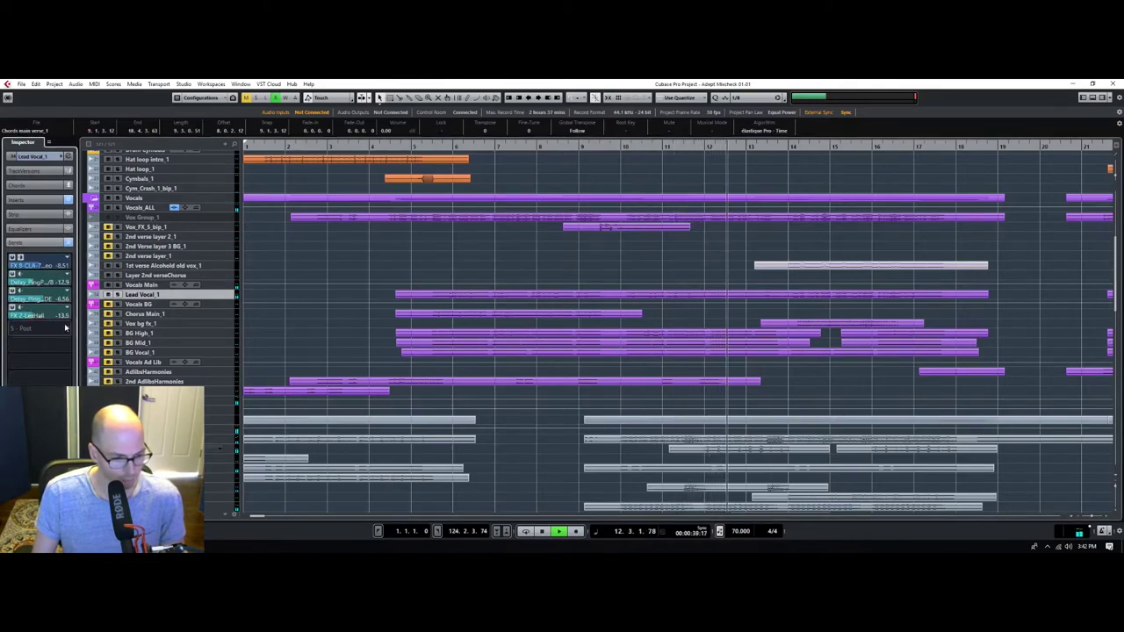
scroll(56, 314, up, 1)
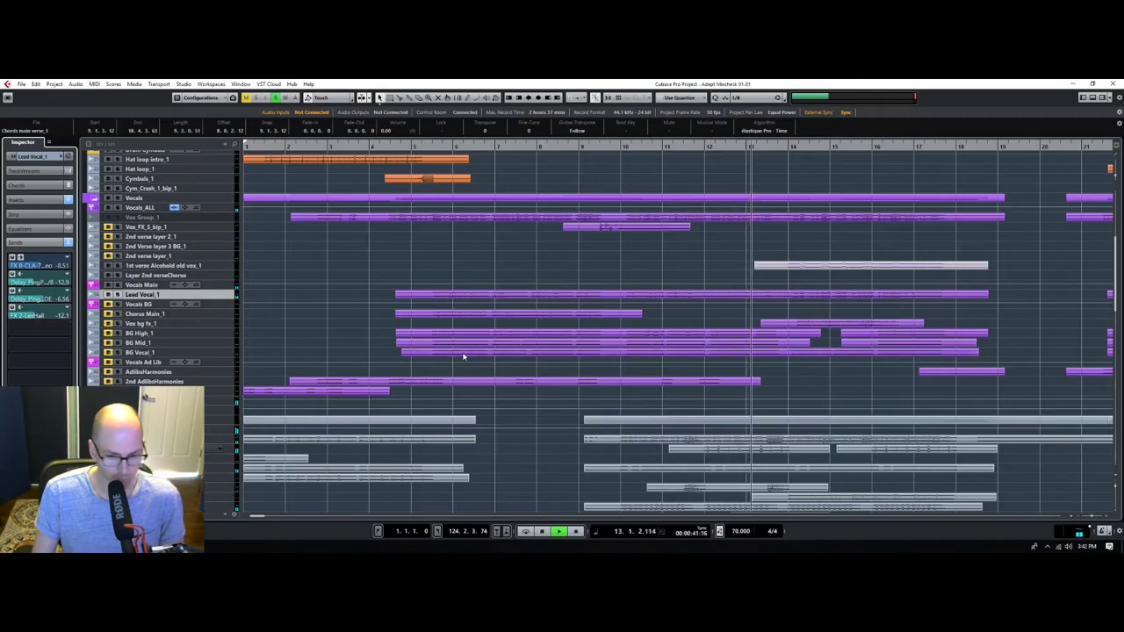
Stop the full mix, solo and select Chord melody verses_1, and play it back from about bar 12.
scroll(686, 360, down, 10)
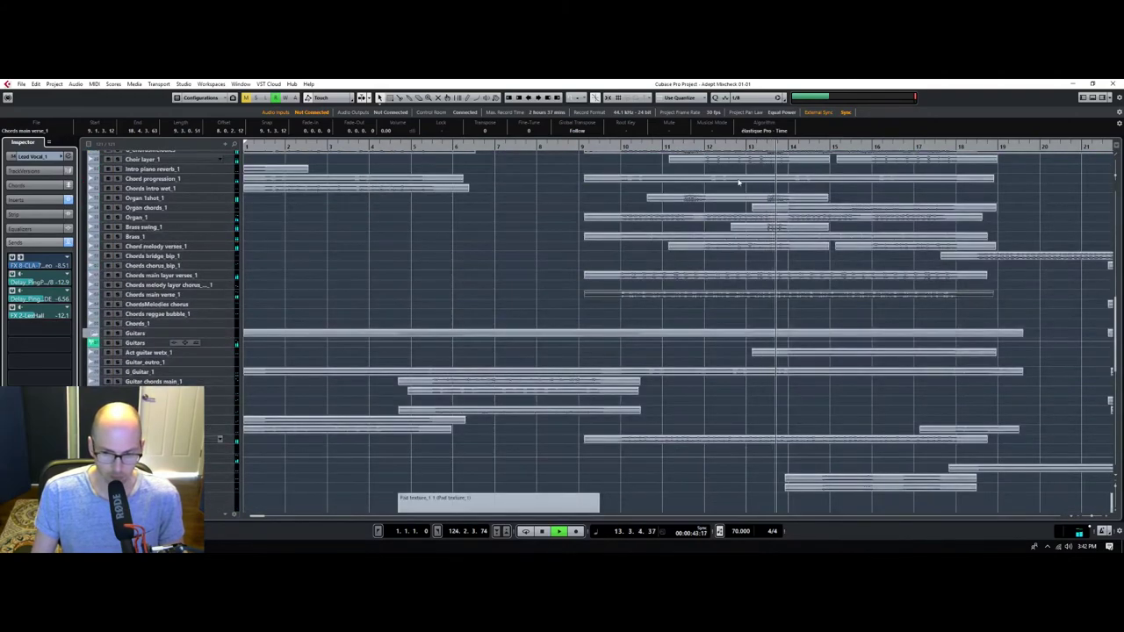
key(space)
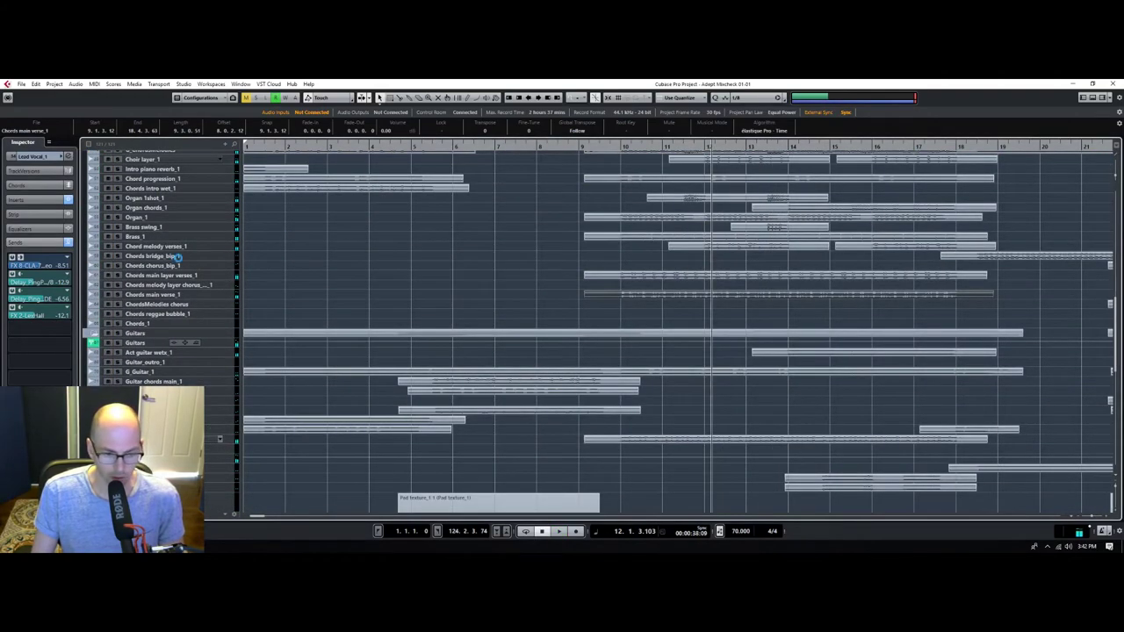
click(119, 247)
key(space)
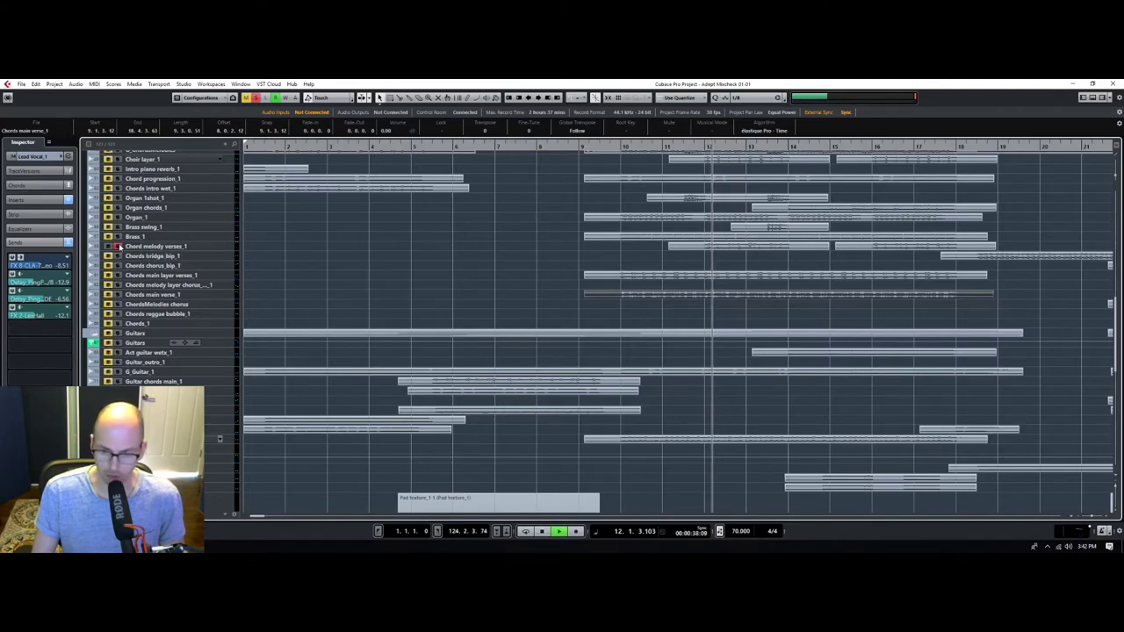
click(202, 247)
Open the CLA-2A compressor on Chord melody verses_1 and replay the soloed part from about bar 13.
click(49, 202)
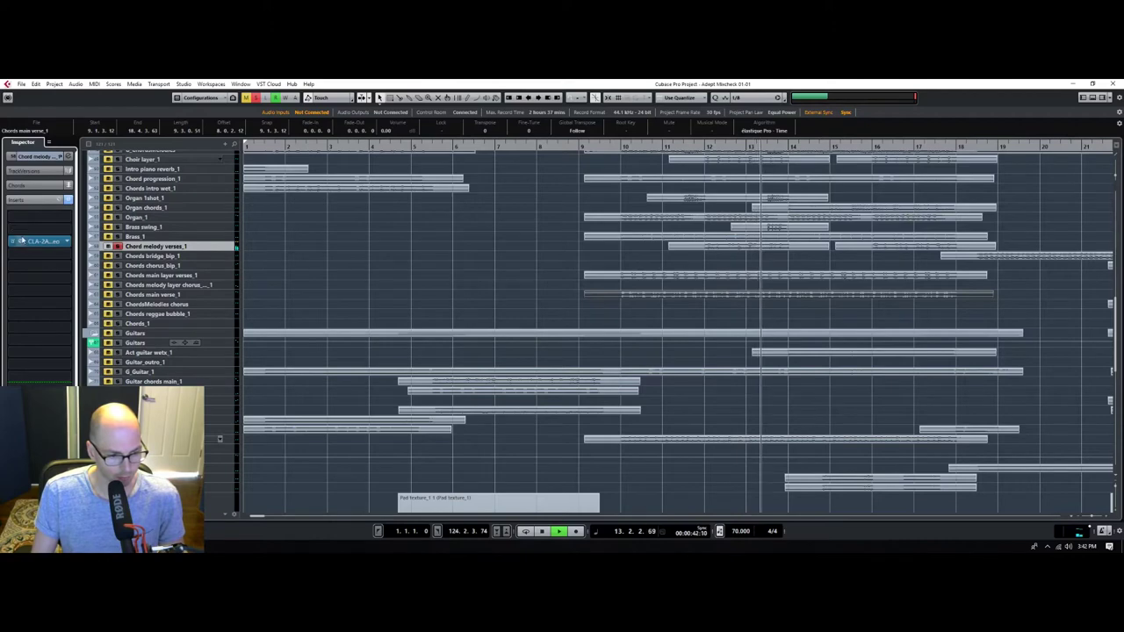
click(19, 241)
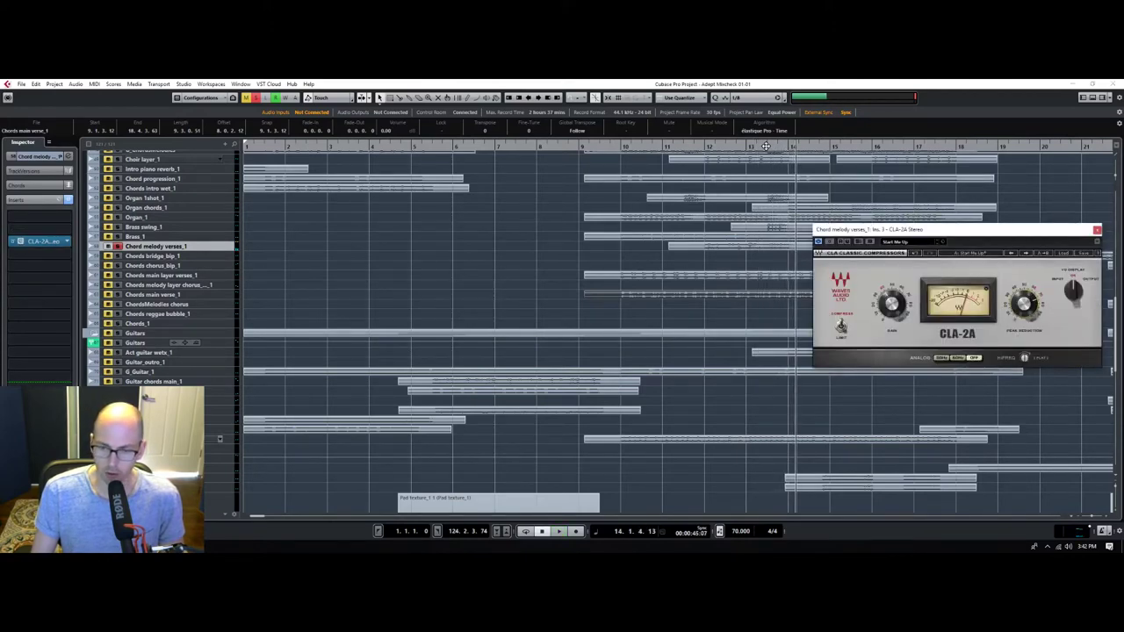
click(766, 145)
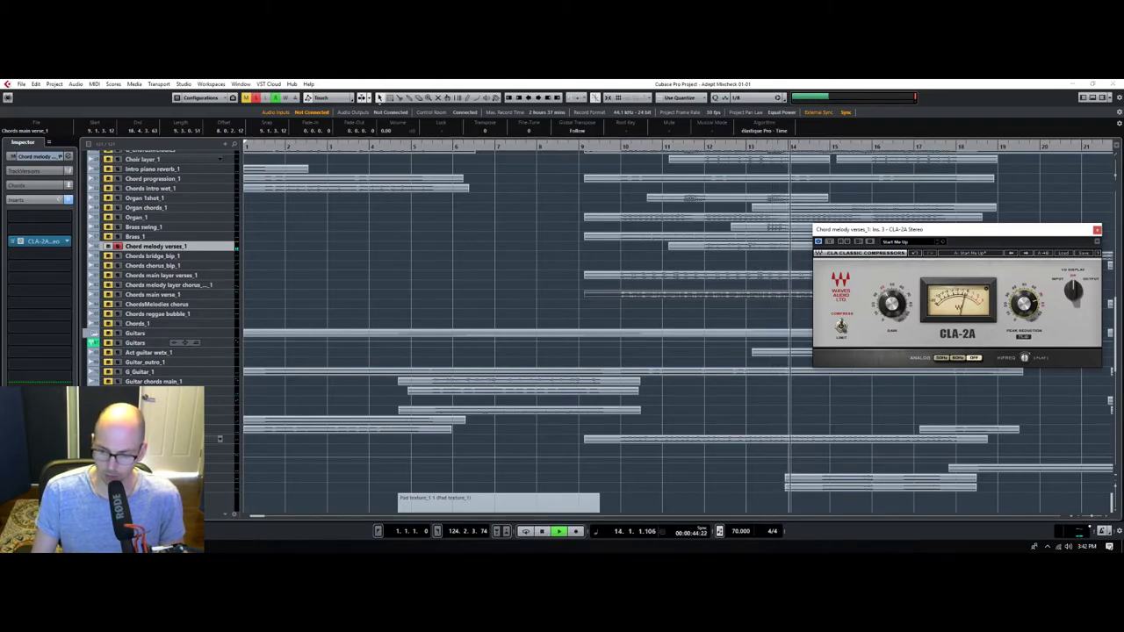
click(757, 146)
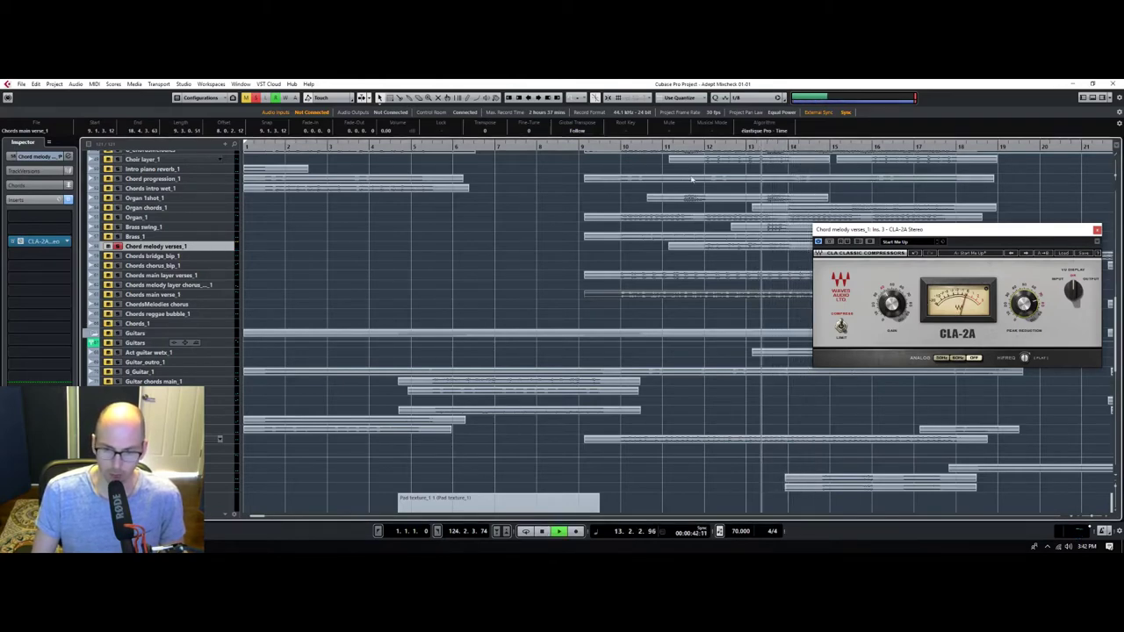
Insert an L1 limiter after the CLA-2A on Chord melody verses_1, lower its linked threshold and ceiling to about -26 dB, and close both plug-ins.
click(40, 241)
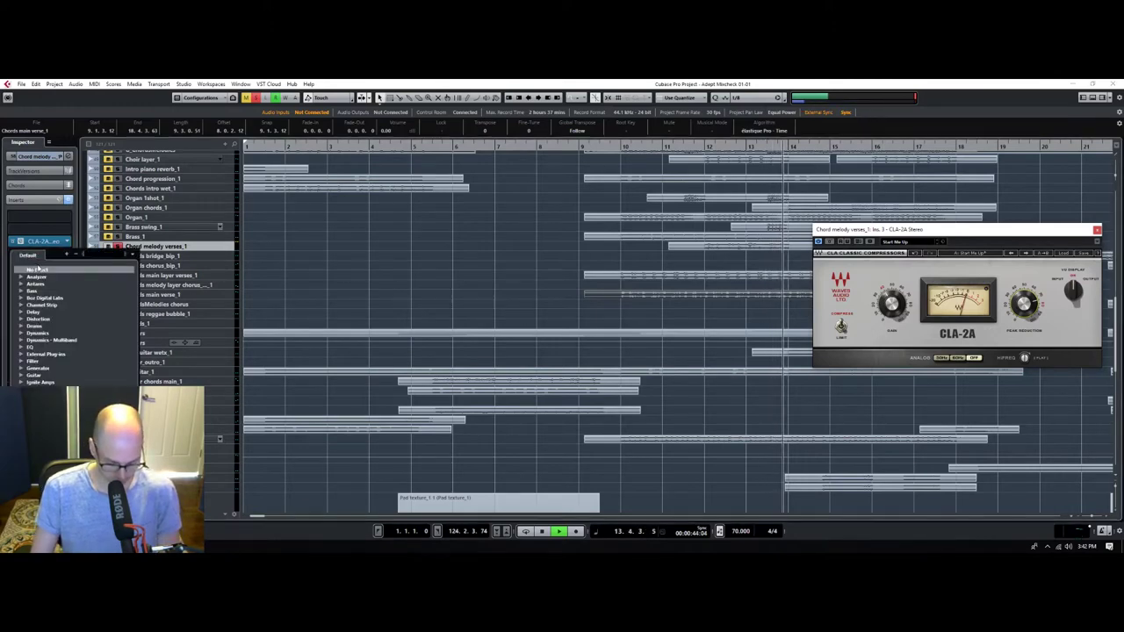
text(l1)
click(51, 284)
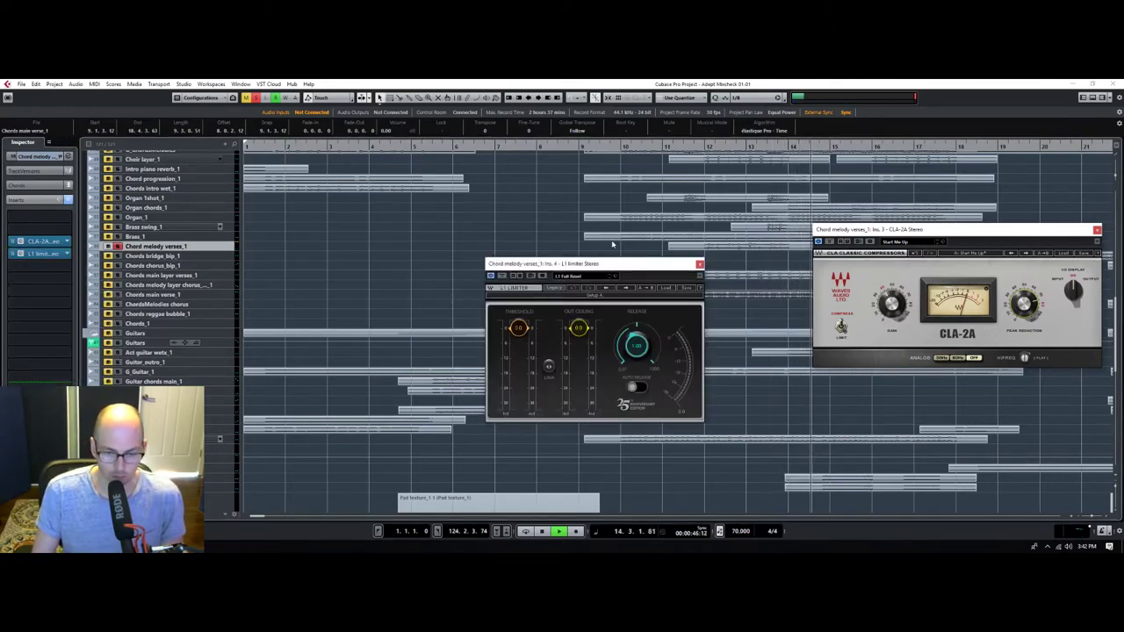
click(549, 367)
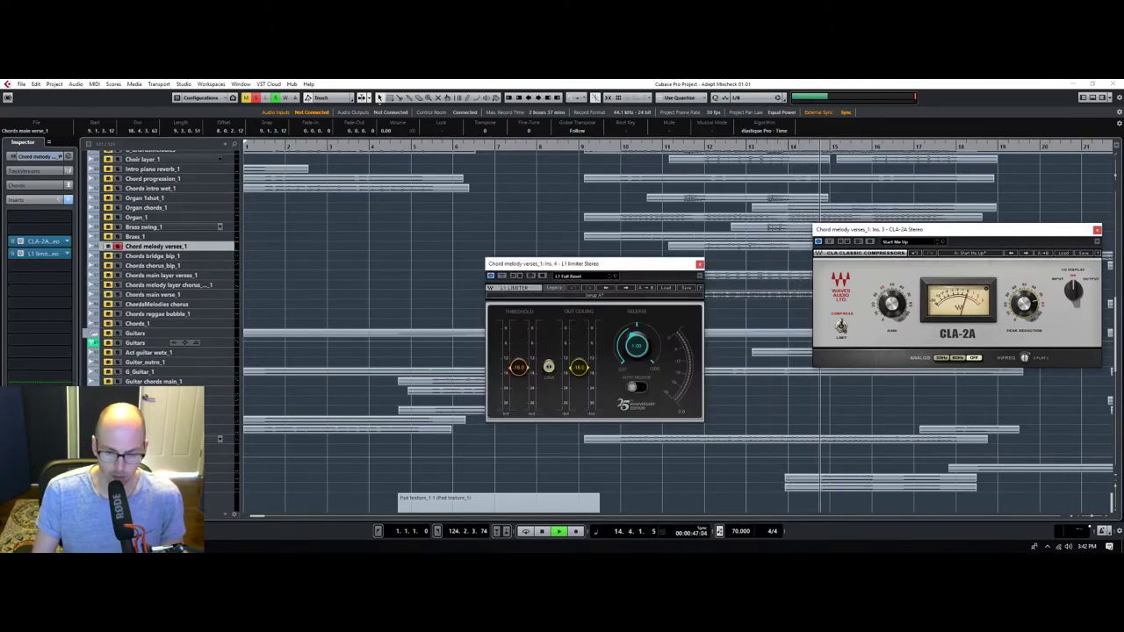
click(703, 147)
drag(548, 367, 548, 395)
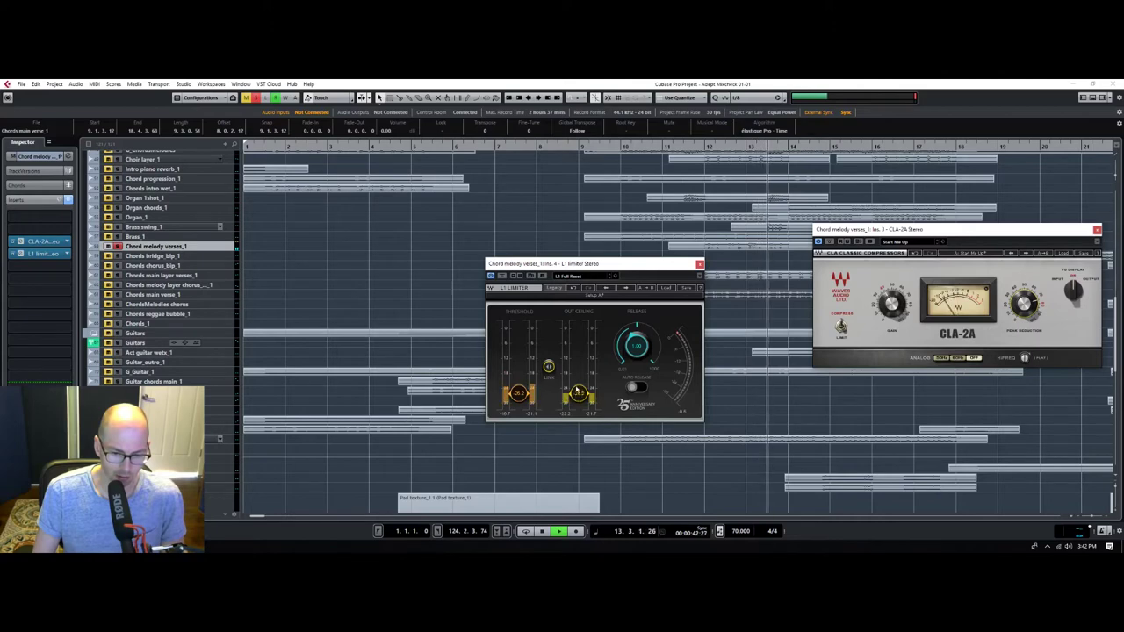
click(700, 264)
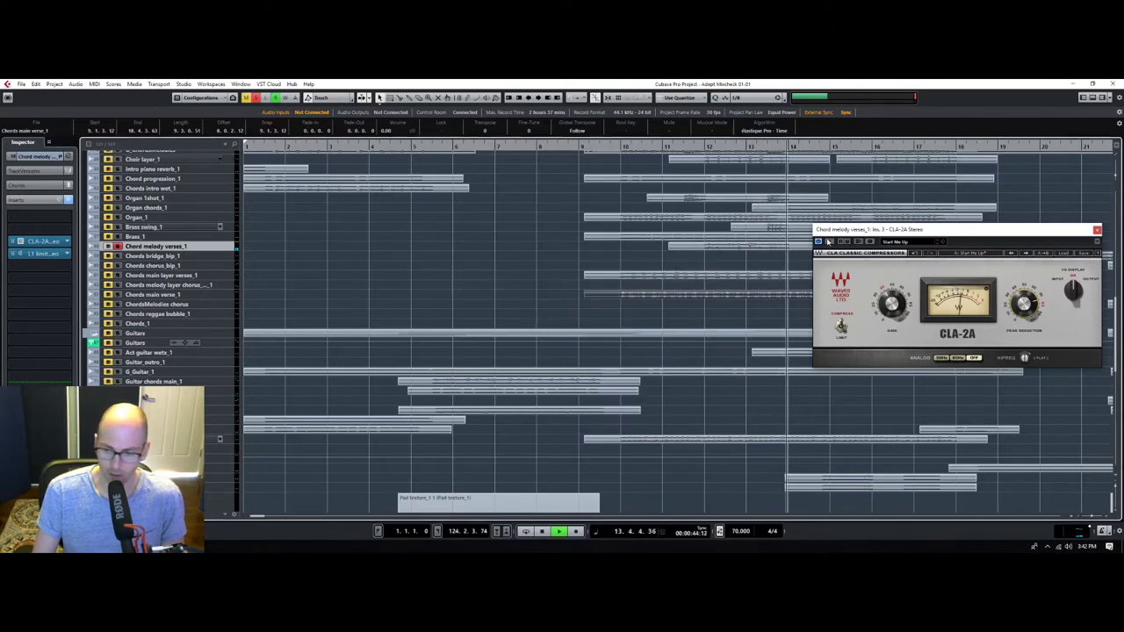
click(1096, 229)
Replay the soloed Chord melody verses_1 from about bar 13 and cut the low band of its channel EQ.
click(753, 144)
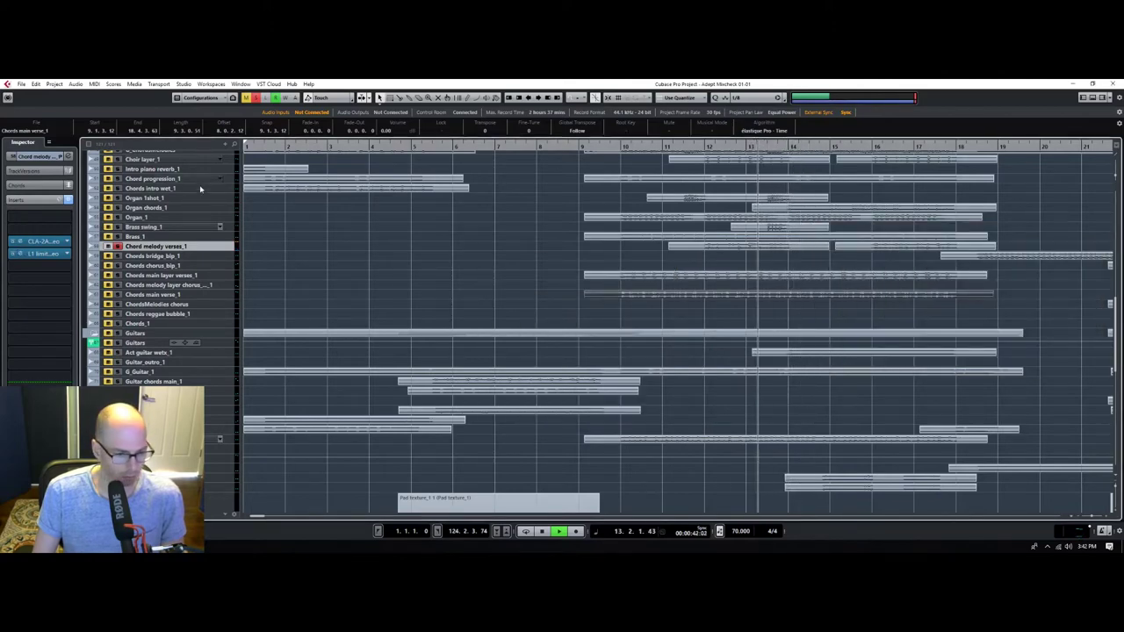
click(34, 446)
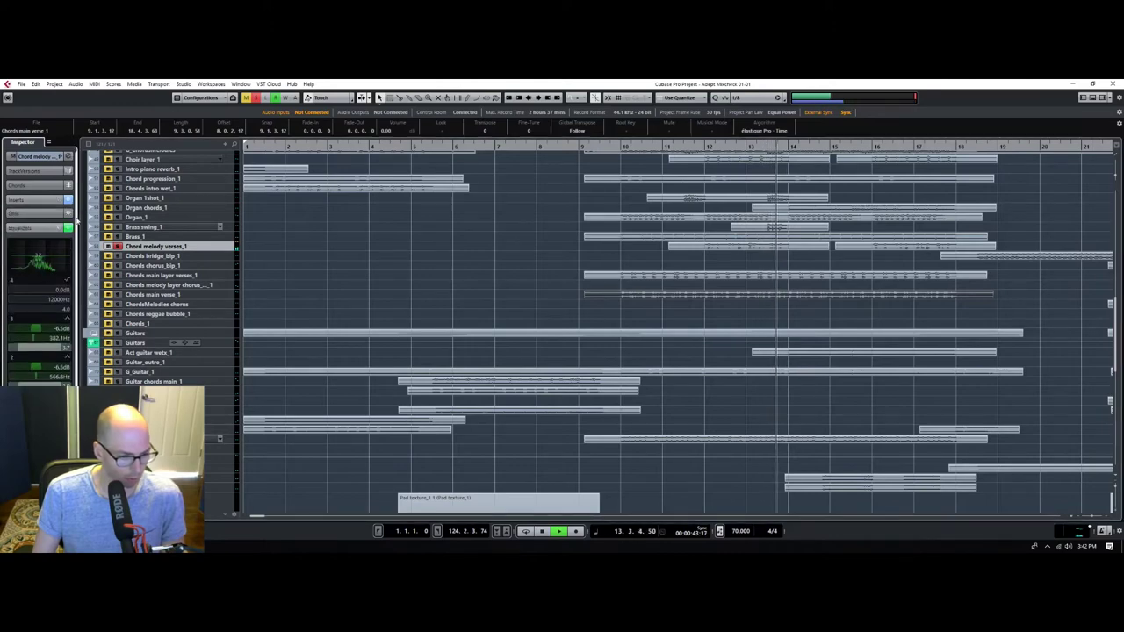
click(68, 156)
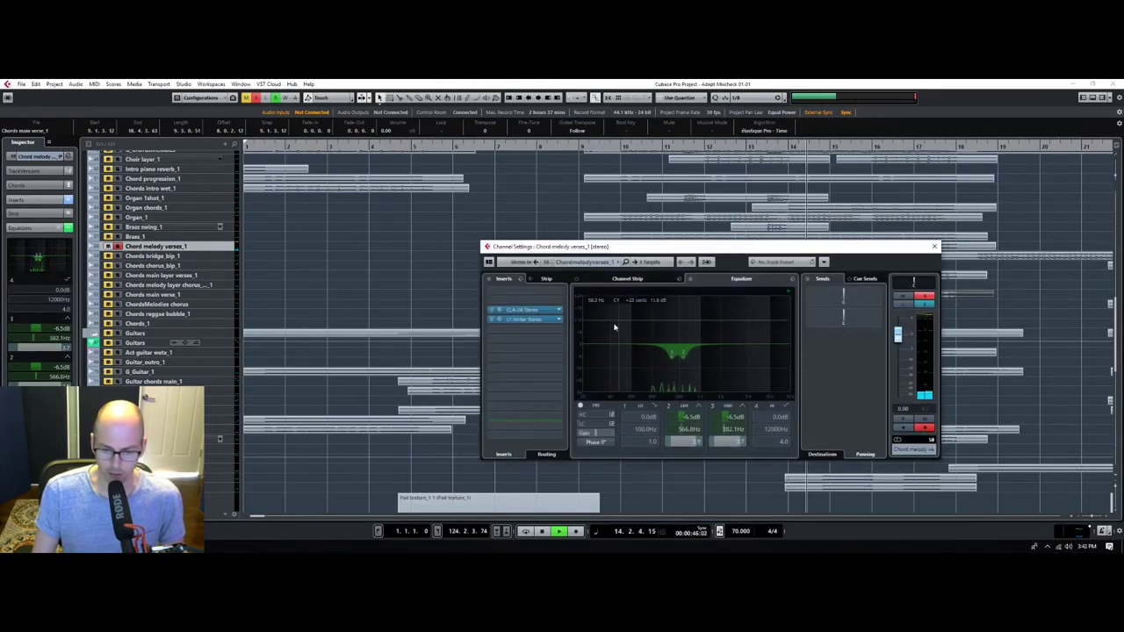
drag(613, 344, 646, 380)
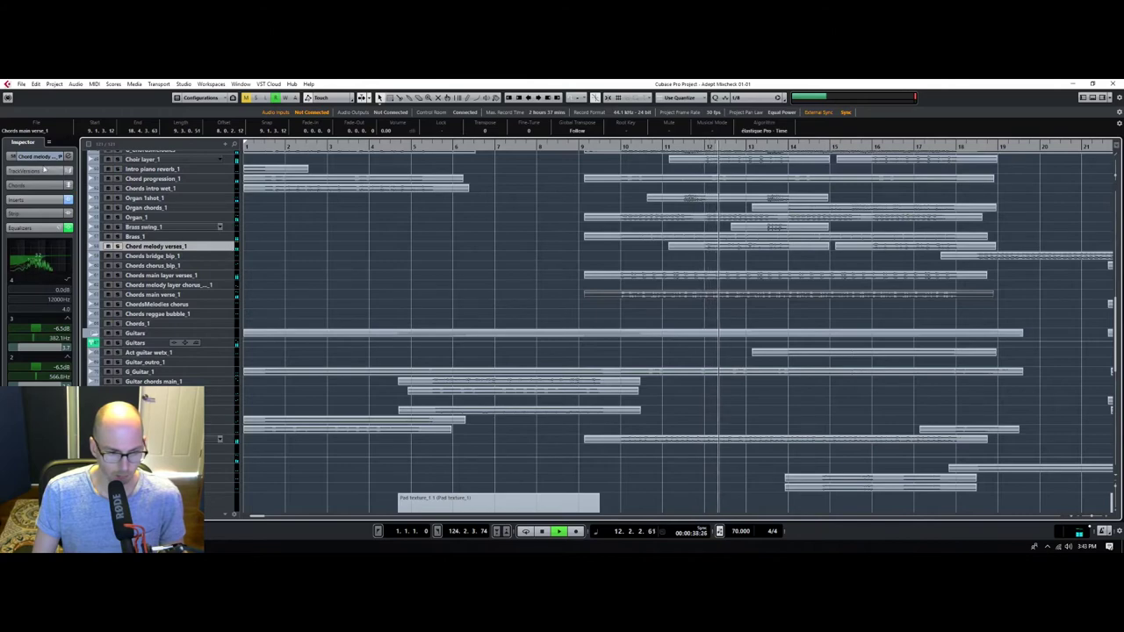
Raise Chord melody verses_1's track level to about 3.5 dB and replay the full mix from just before bar 11.
click(42, 156)
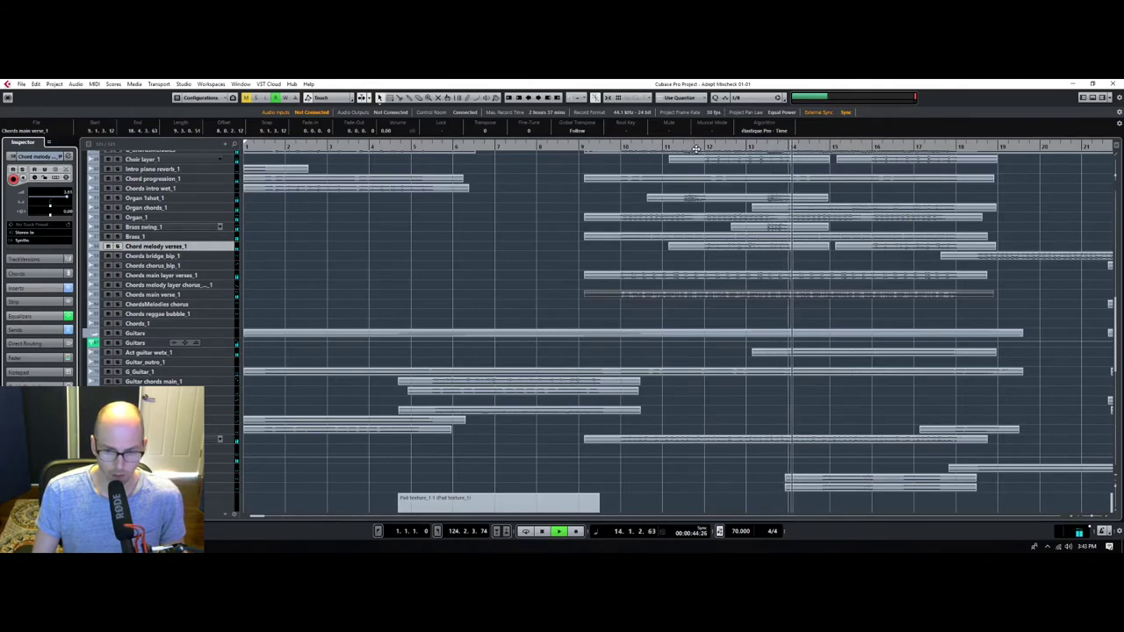
click(653, 145)
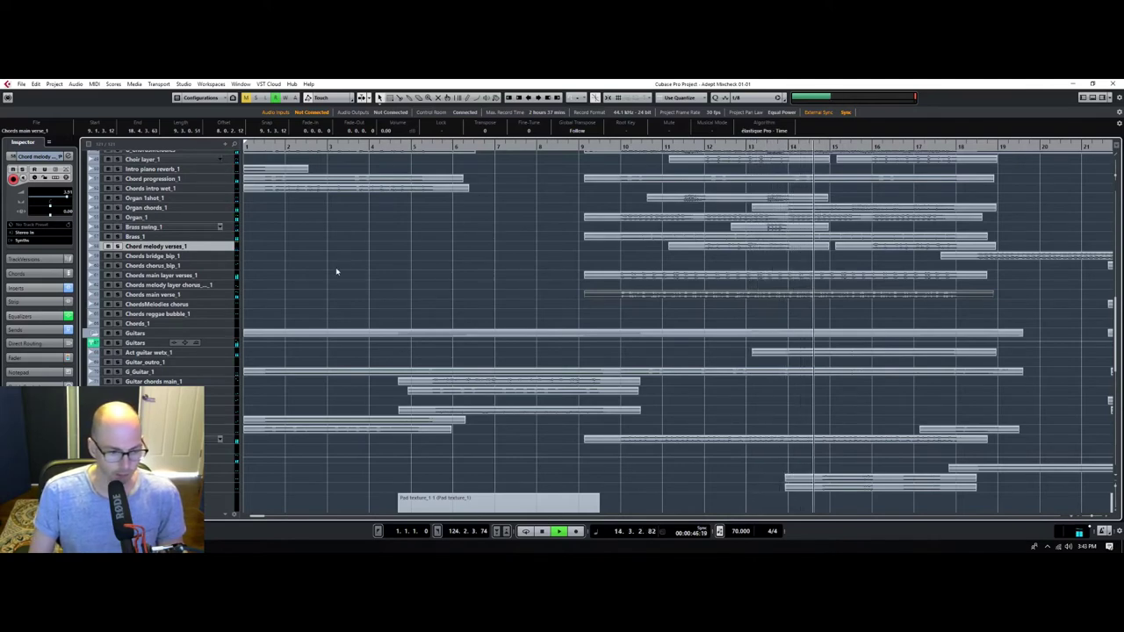
Look through the arrangement from the bass and drum tracks down past the vocals and back up with playback stopped.
scroll(343, 274, up, 6)
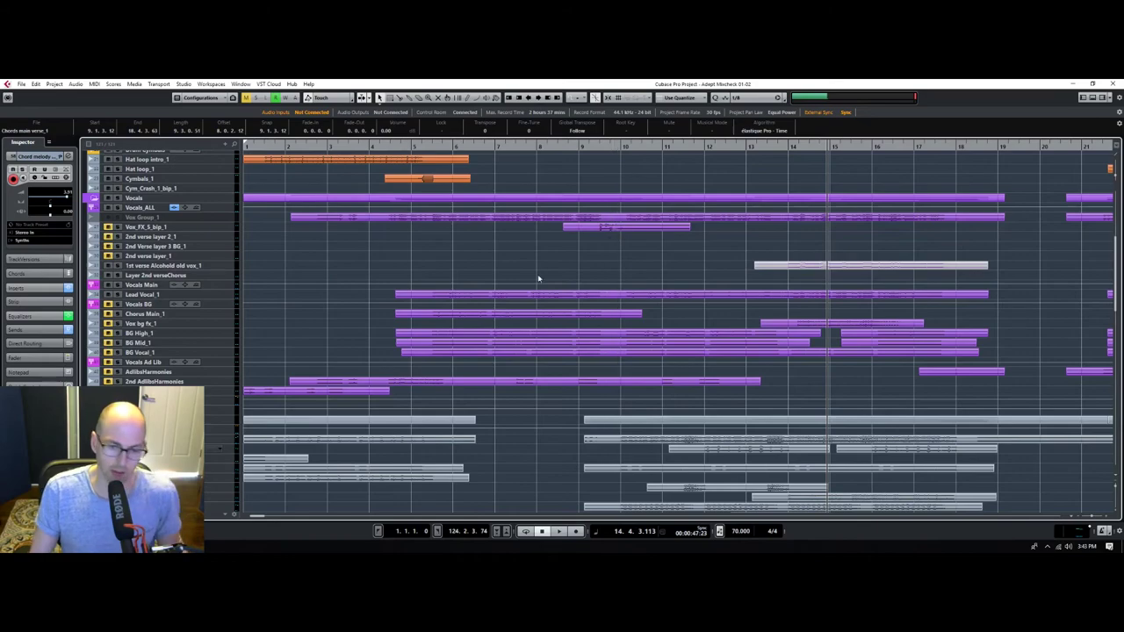
scroll(382, 277, up, 5)
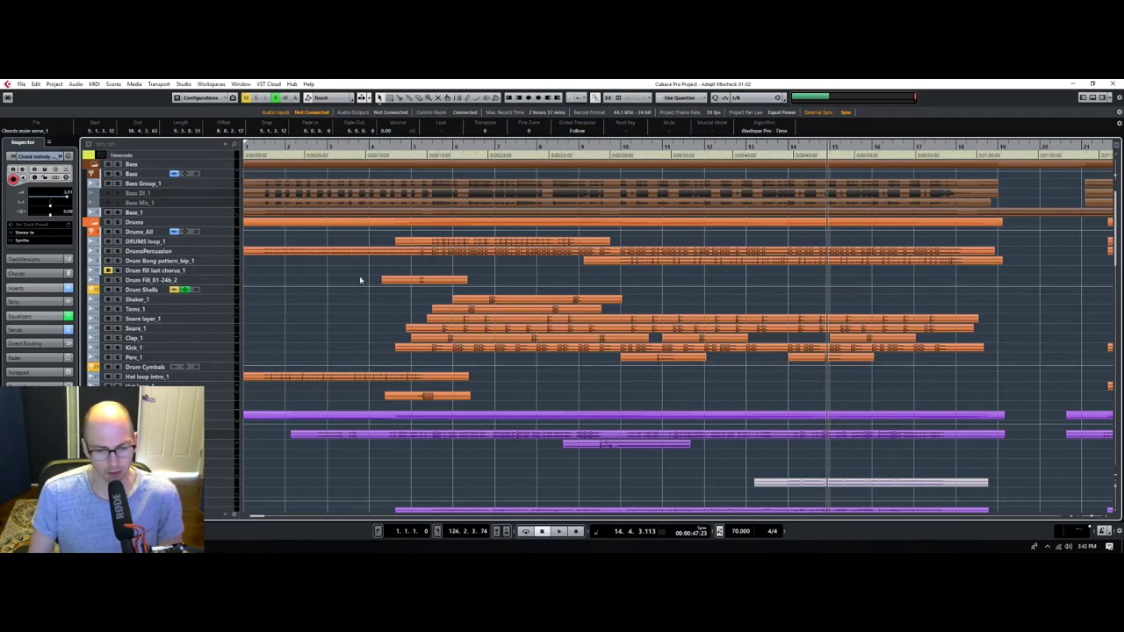
scroll(505, 279, down, 3)
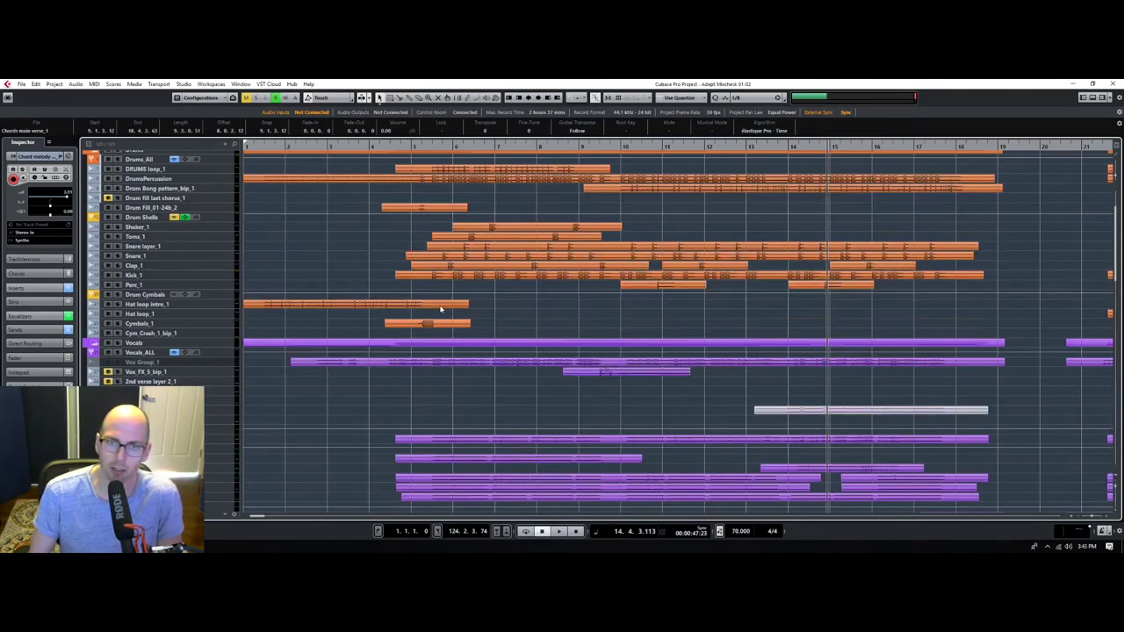
scroll(419, 350, down, 6)
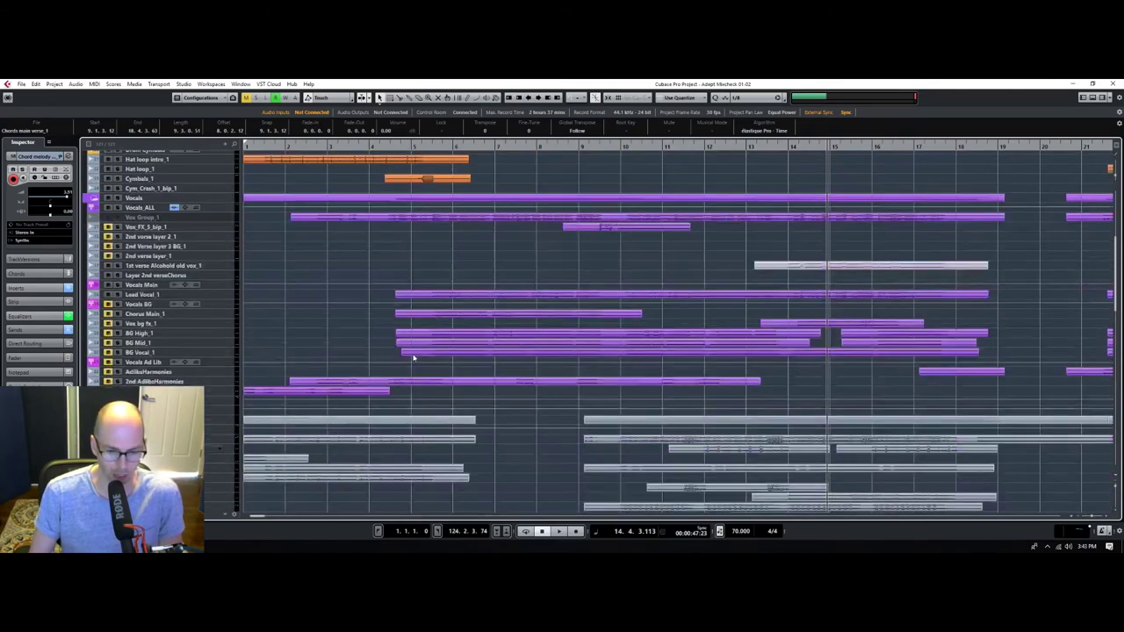
scroll(407, 276, down, 6)
scroll(405, 276, up, 6)
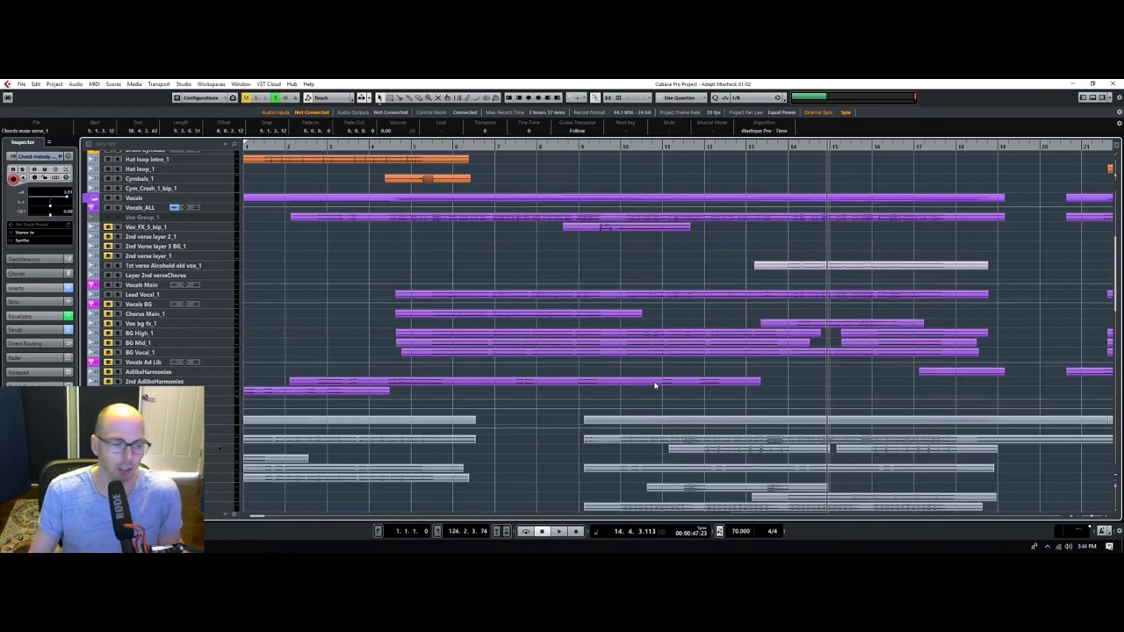
scroll(510, 279, up, 9)
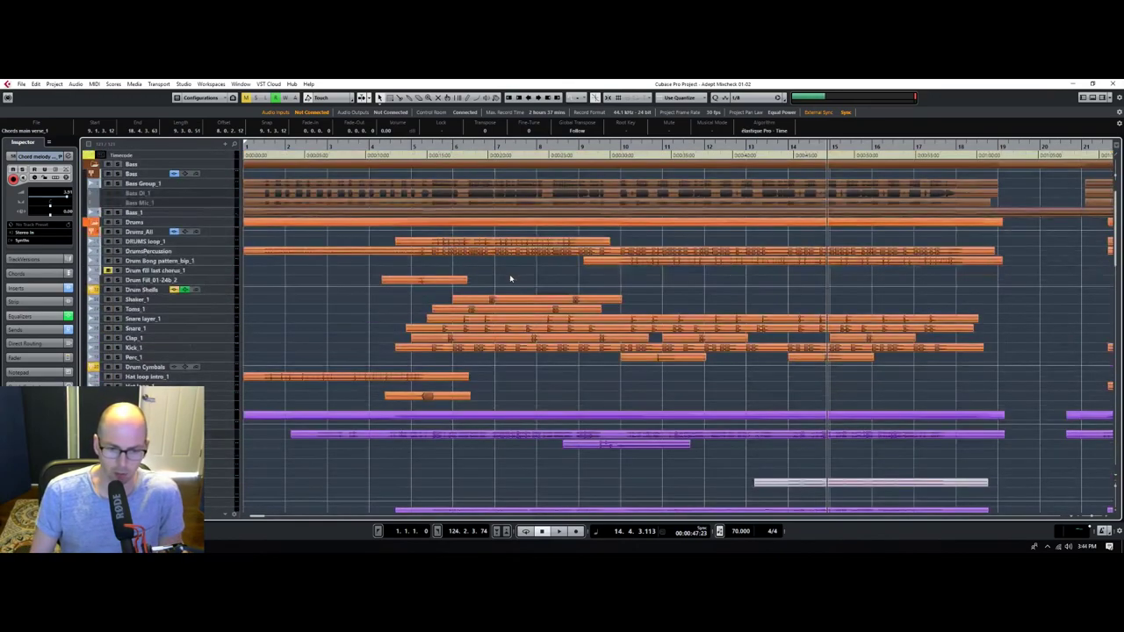